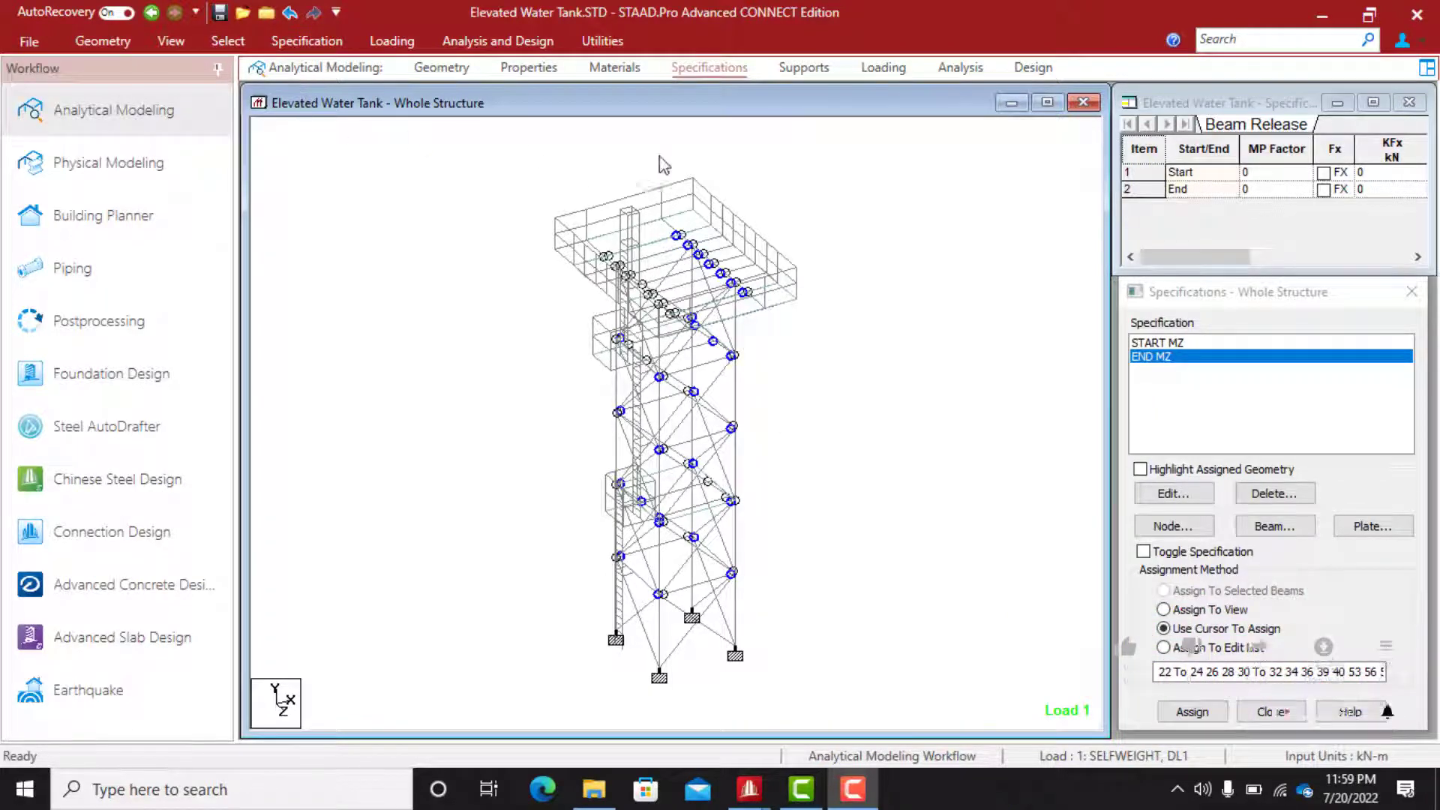
Open a 3D Rendering window of the Elevated Water Tank model from the View ribbon
click(439, 69)
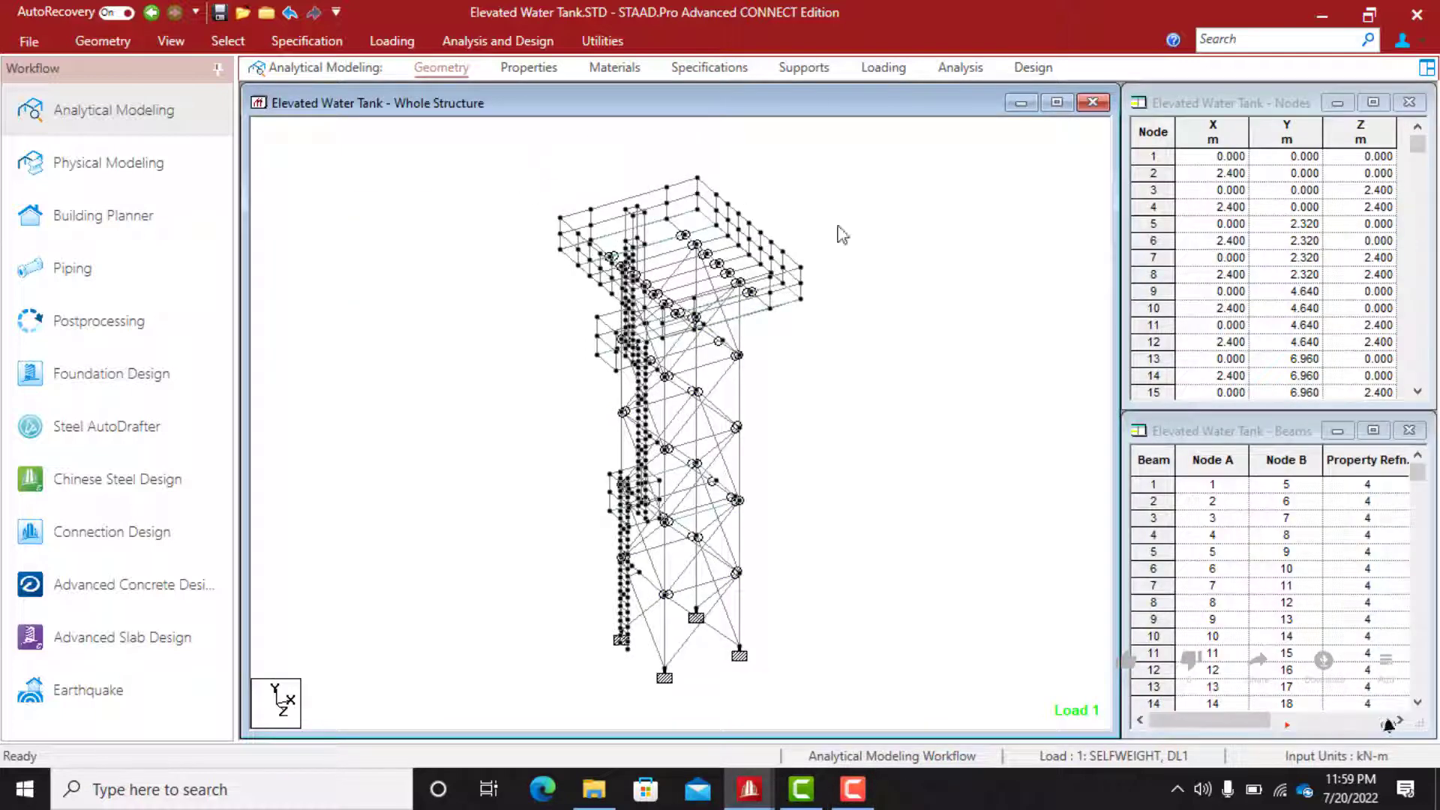
click(171, 40)
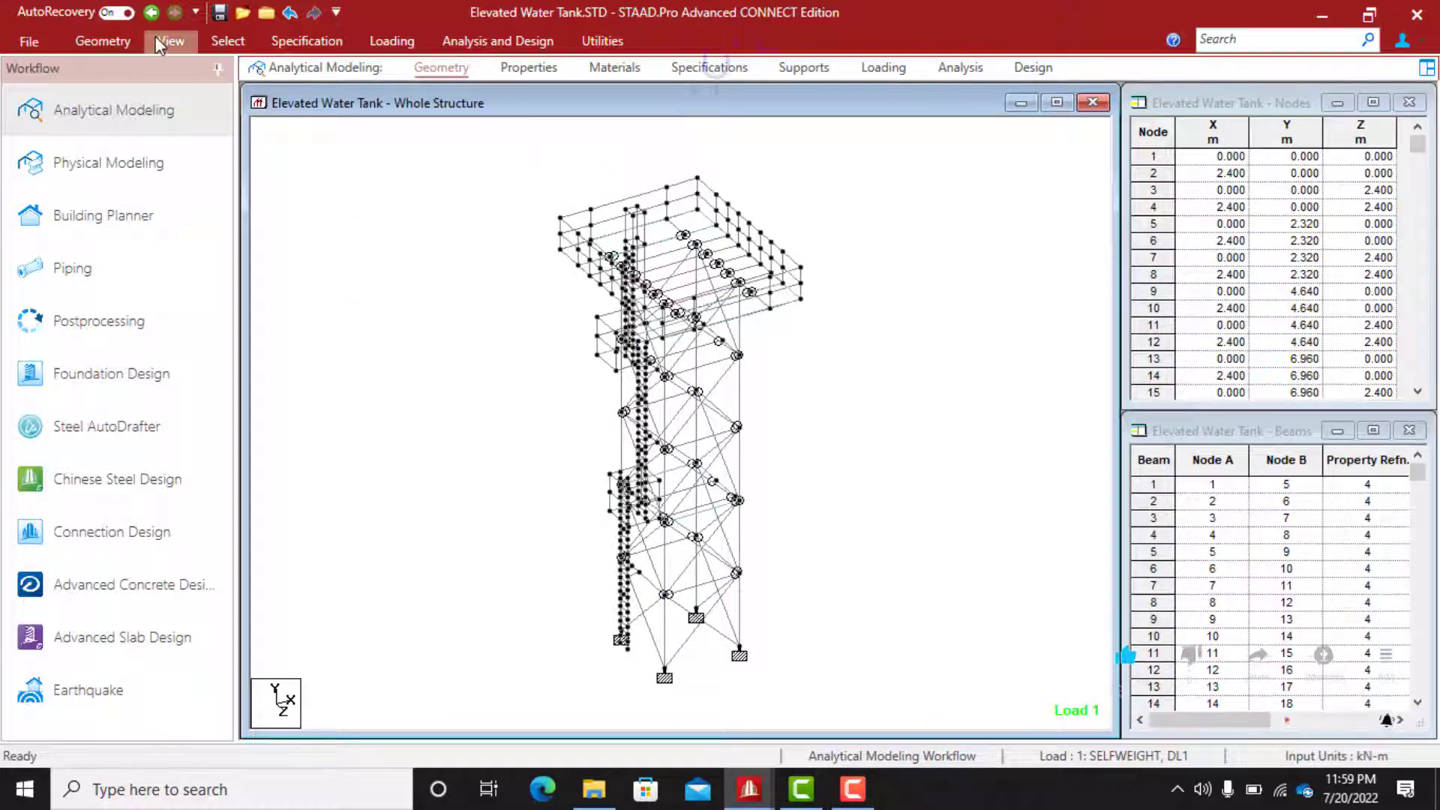
click(1215, 110)
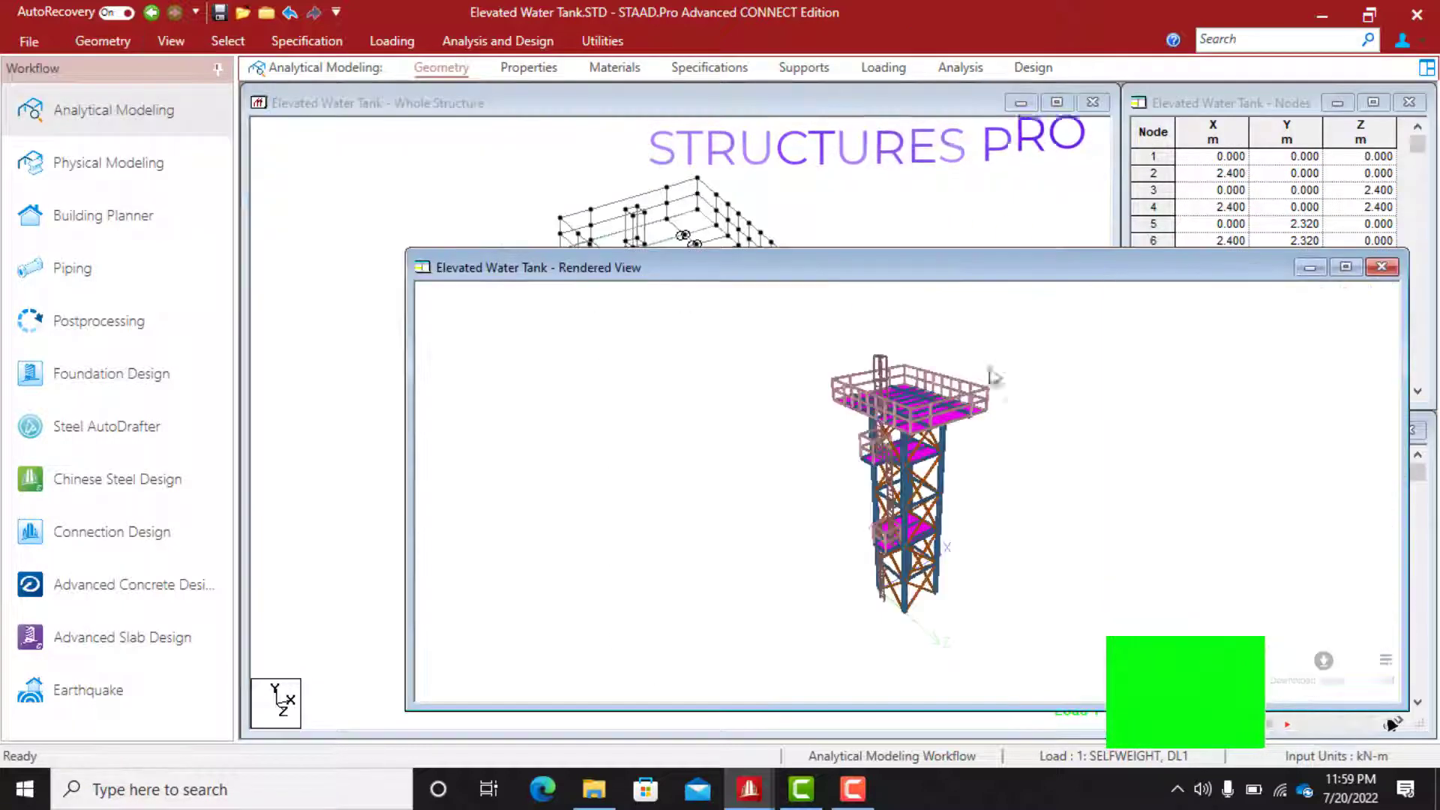
Maximize the rendered view, orbit the tank from several angles, then show its section properties
click(1345, 267)
drag(892, 356, 765, 379)
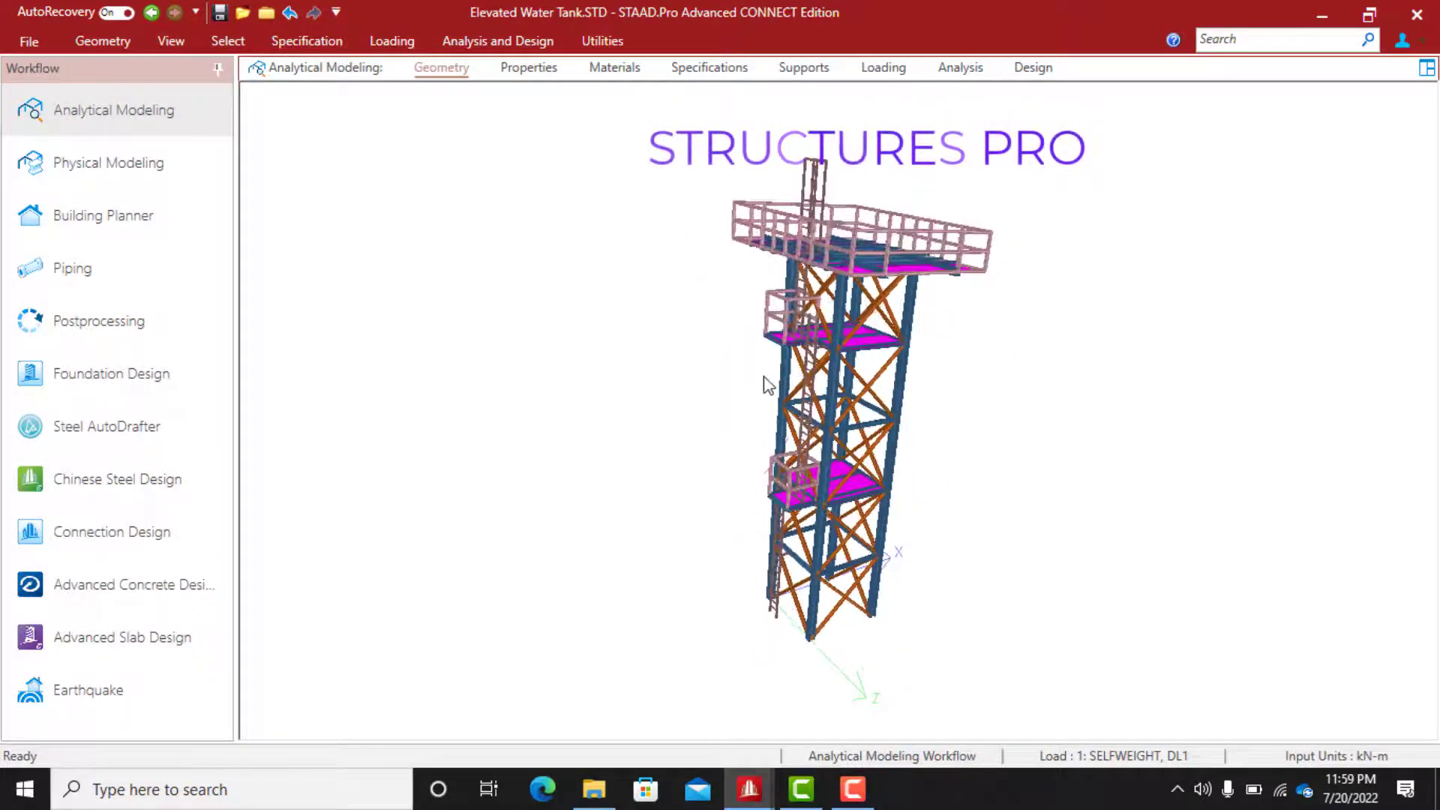
drag(942, 318, 764, 455)
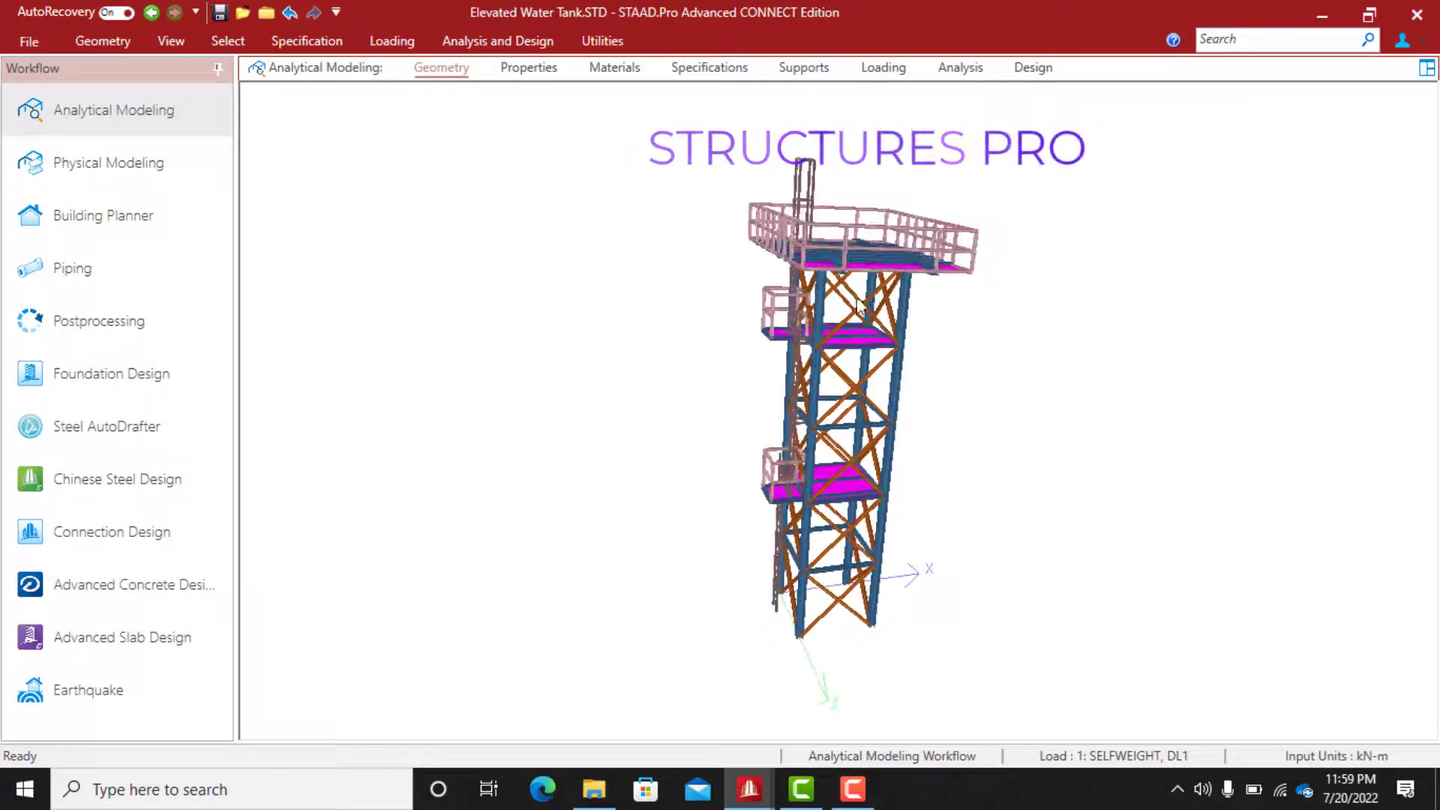
drag(859, 305, 758, 389)
drag(837, 338, 944, 266)
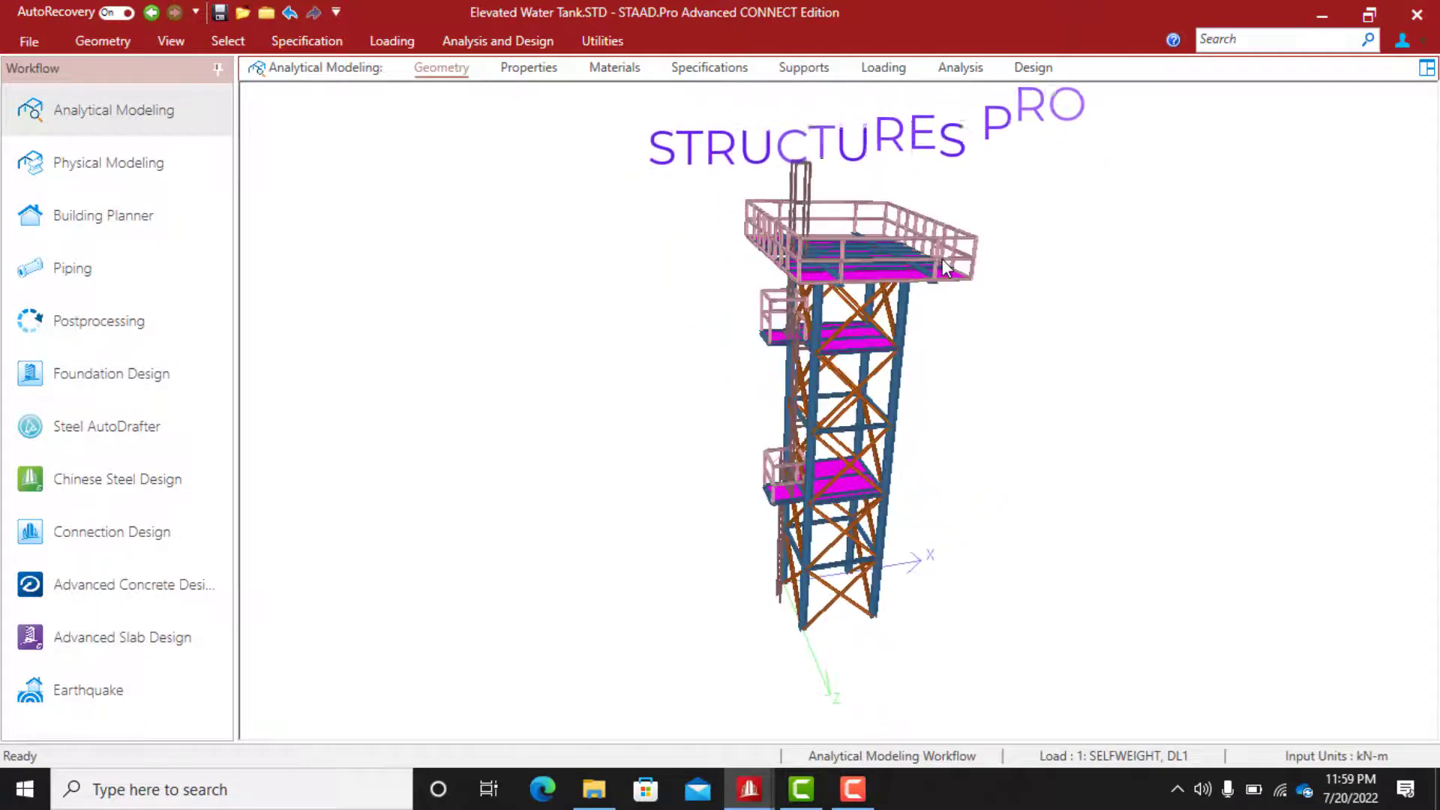
click(528, 68)
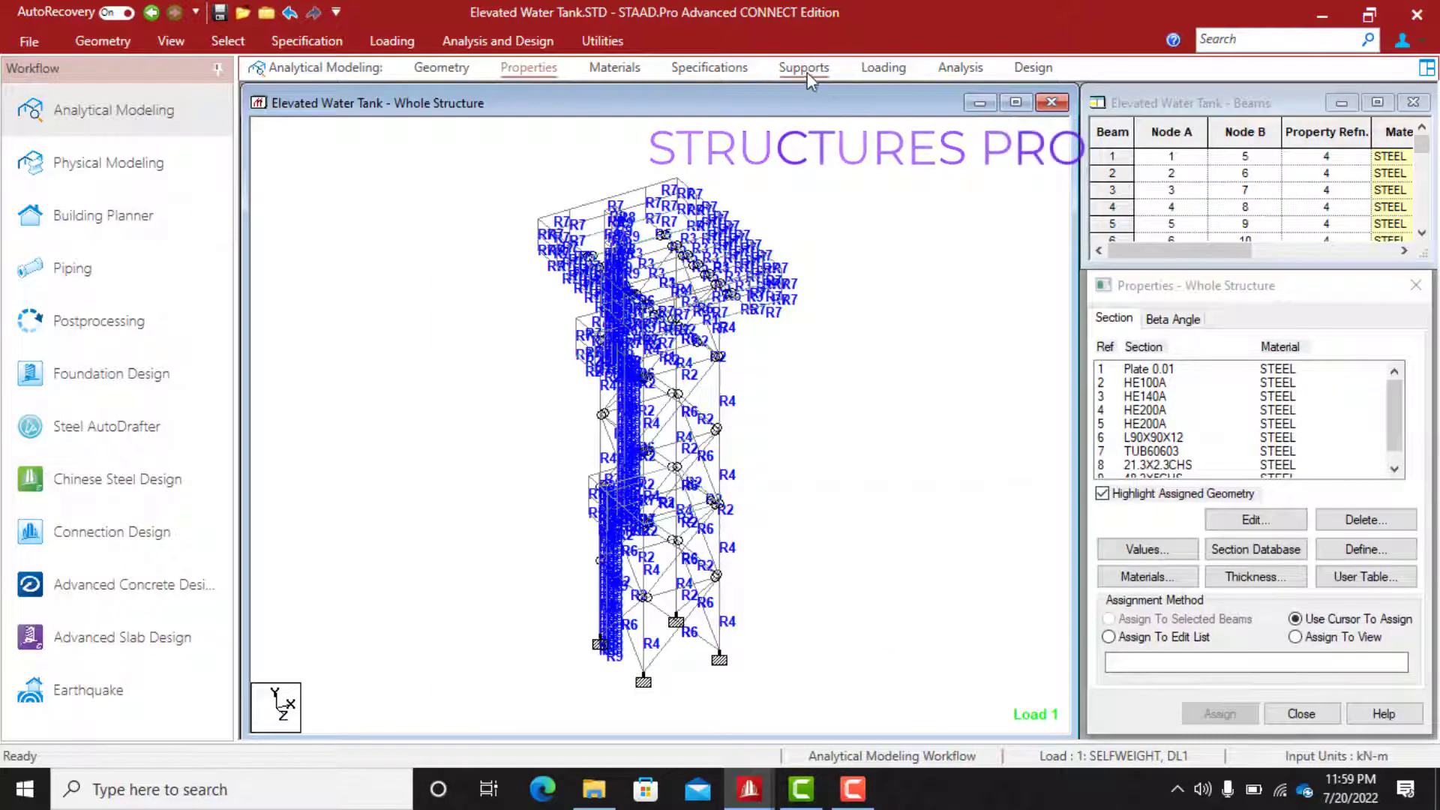
Display load cases 1–3: self-weight, grating PR GY -0.35 kN/m2, empty tank -0.95/-0.47 kN/m
click(883, 69)
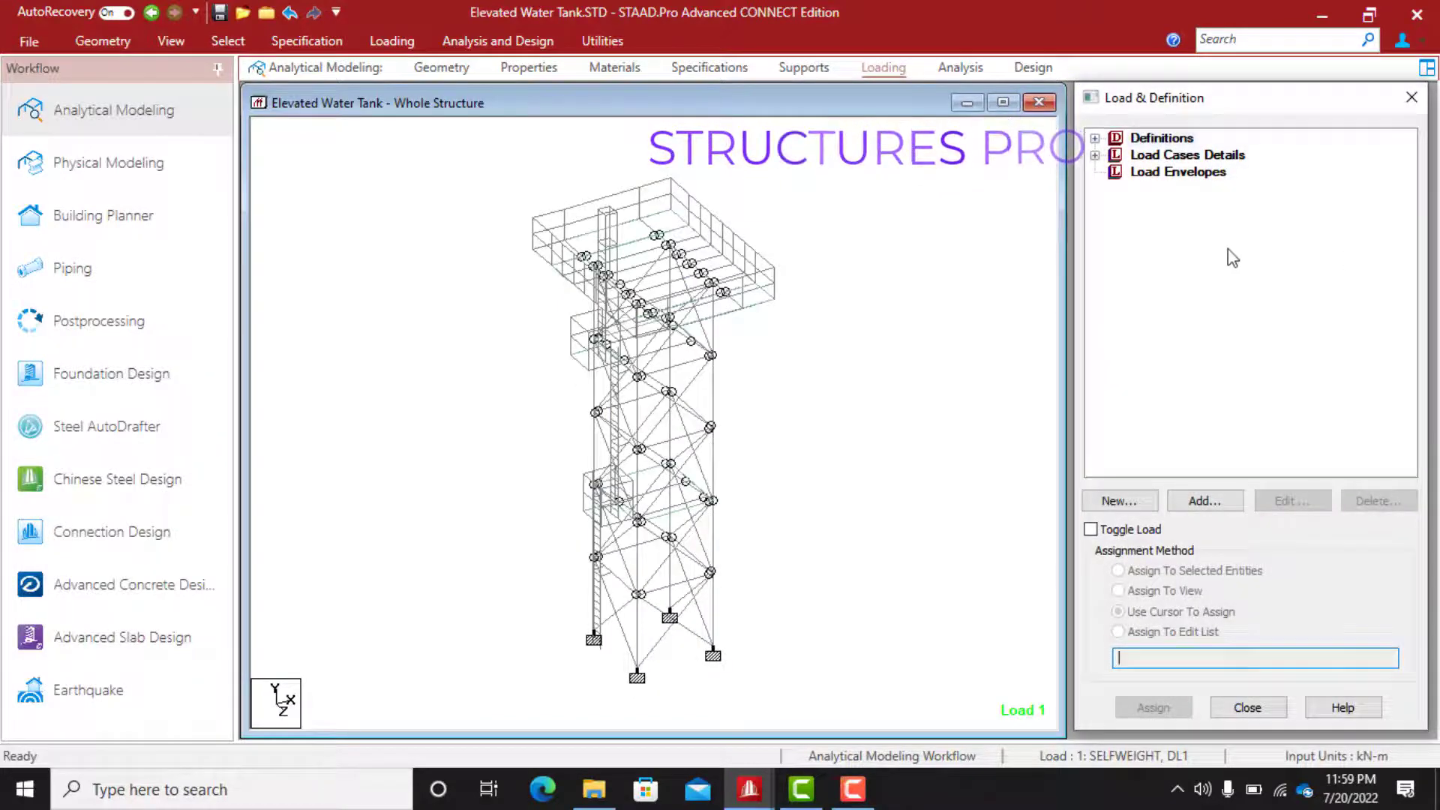
click(1095, 156)
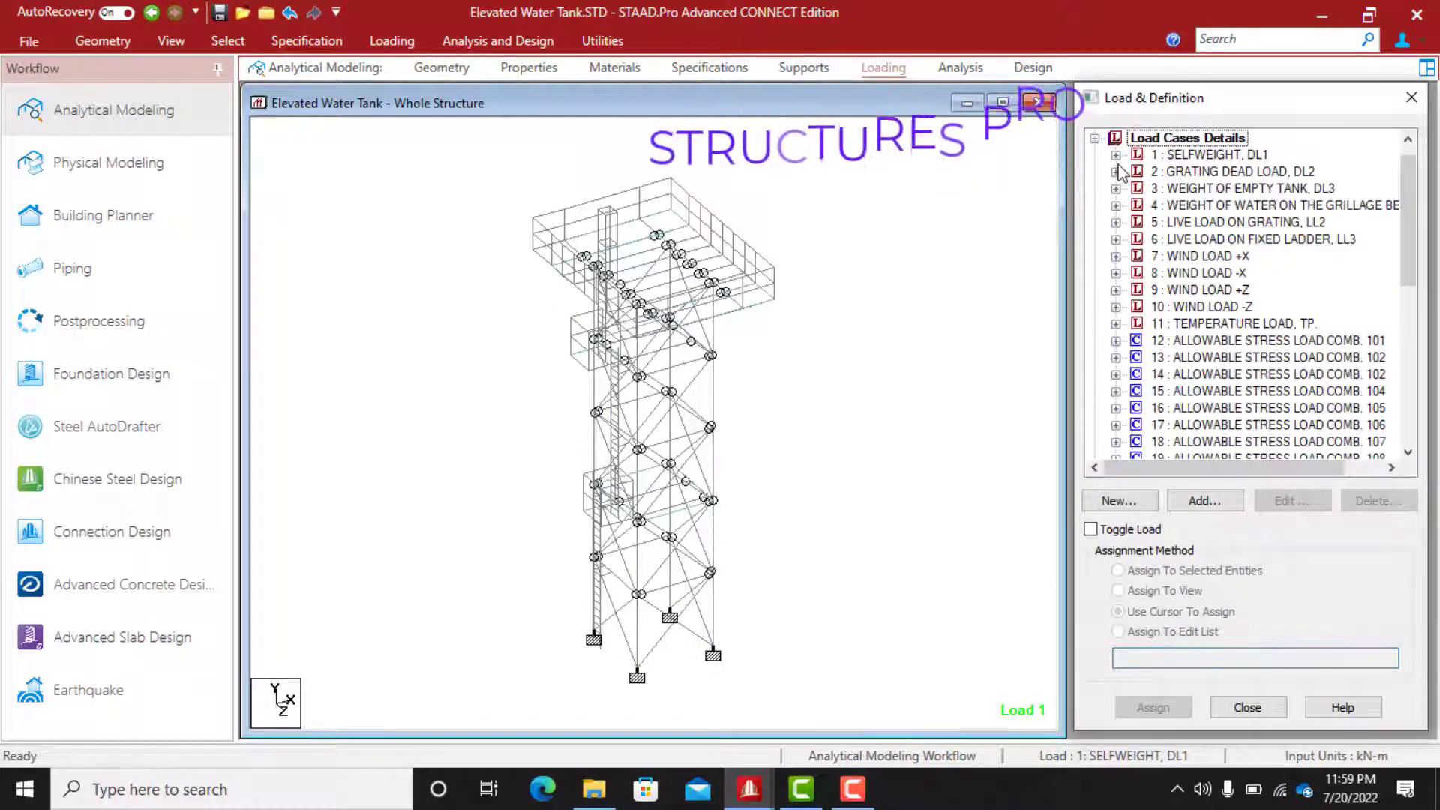
click(1115, 156)
click(1181, 172)
click(1115, 188)
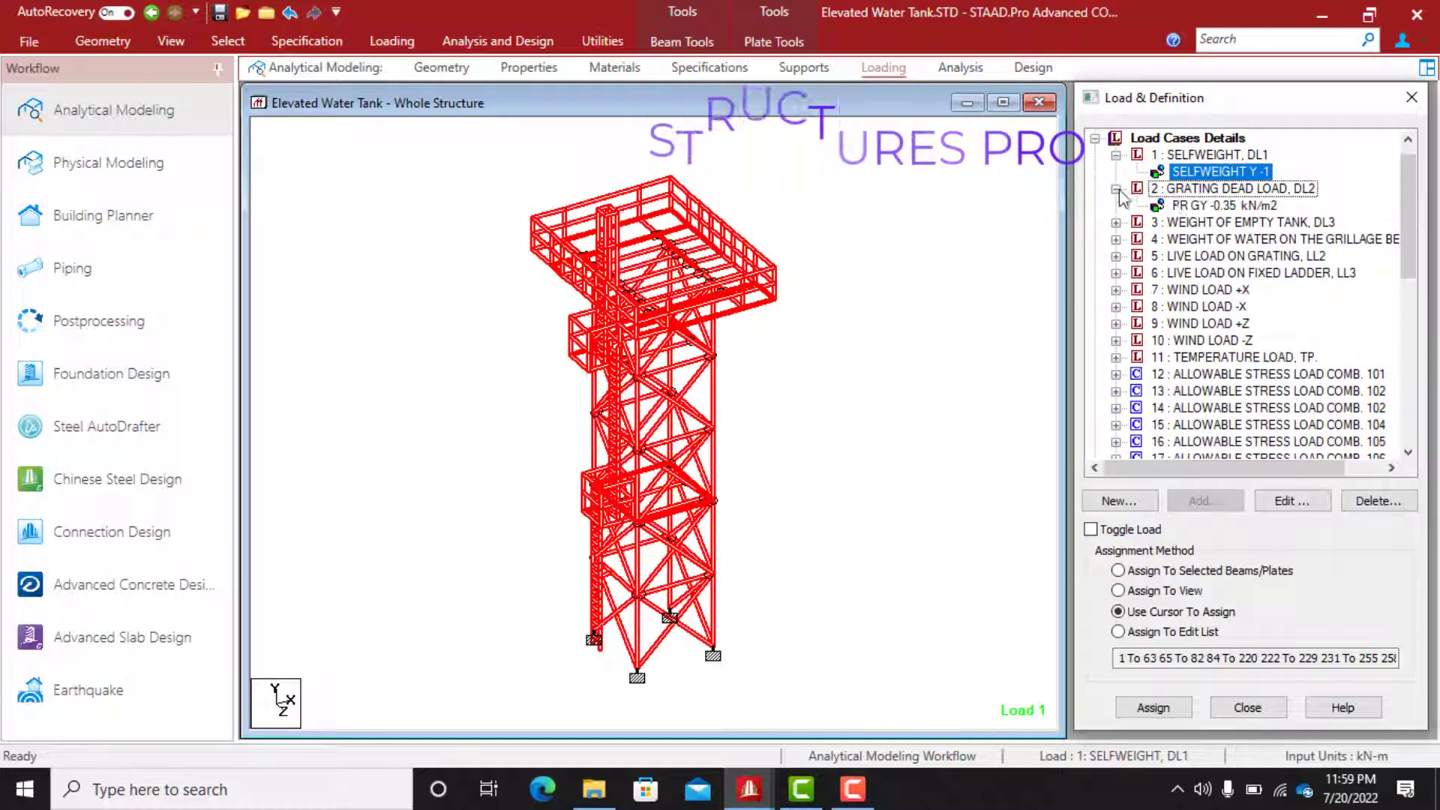
click(1185, 206)
click(1116, 222)
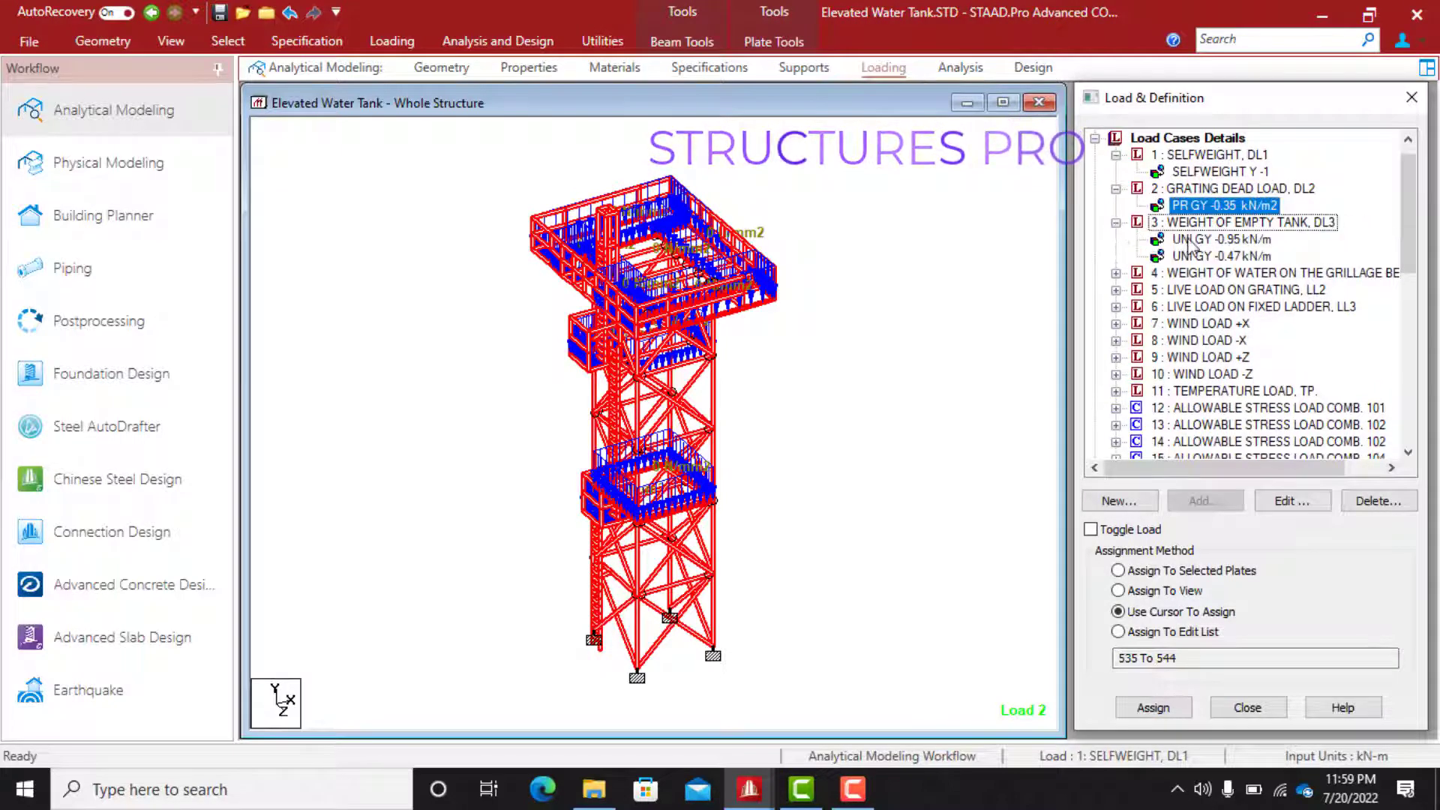
click(1189, 240)
click(1186, 256)
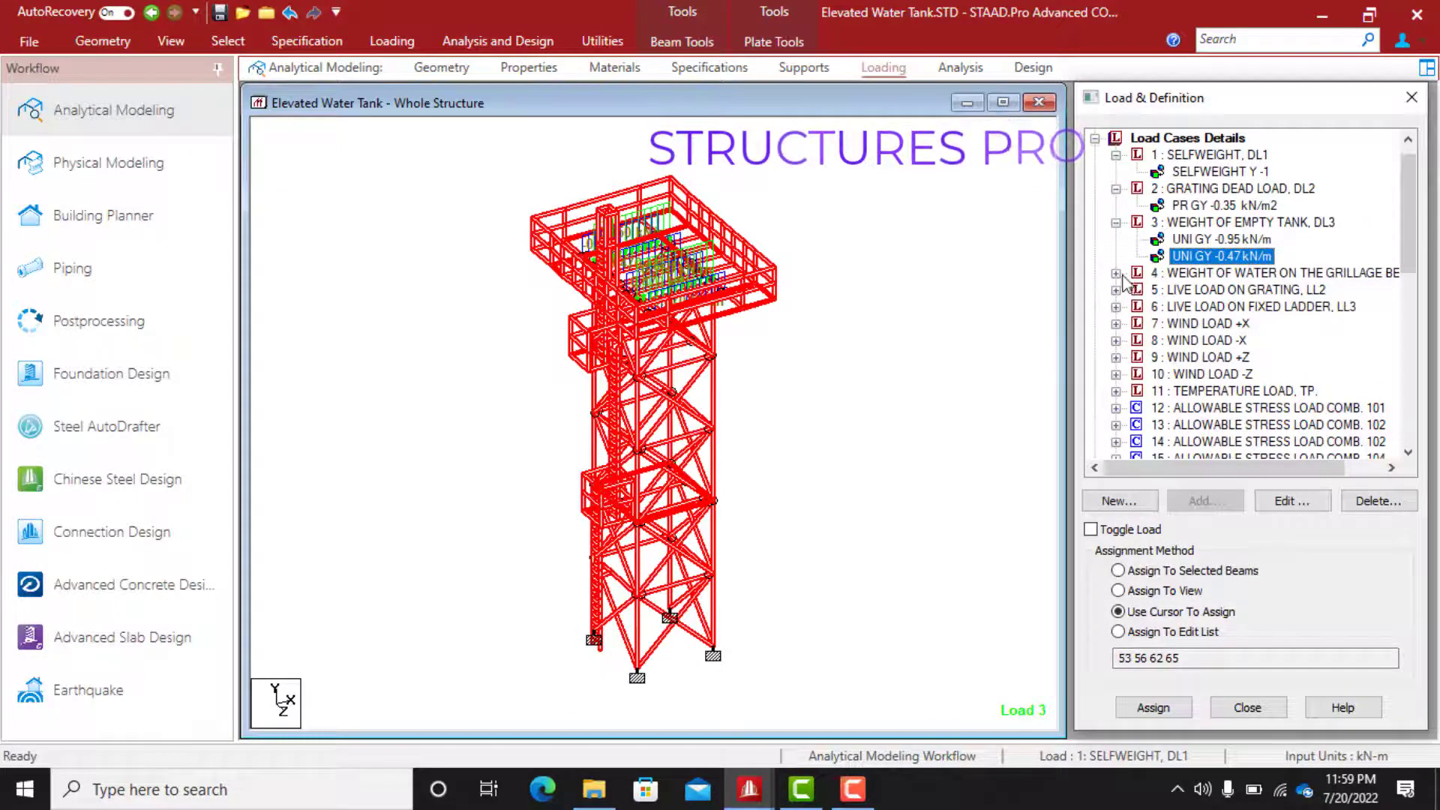
Display load cases 4–6: water -28.1/-14.1 kN/m, grating live load, ladder FY -1.33 kN/m
click(1116, 272)
click(1189, 290)
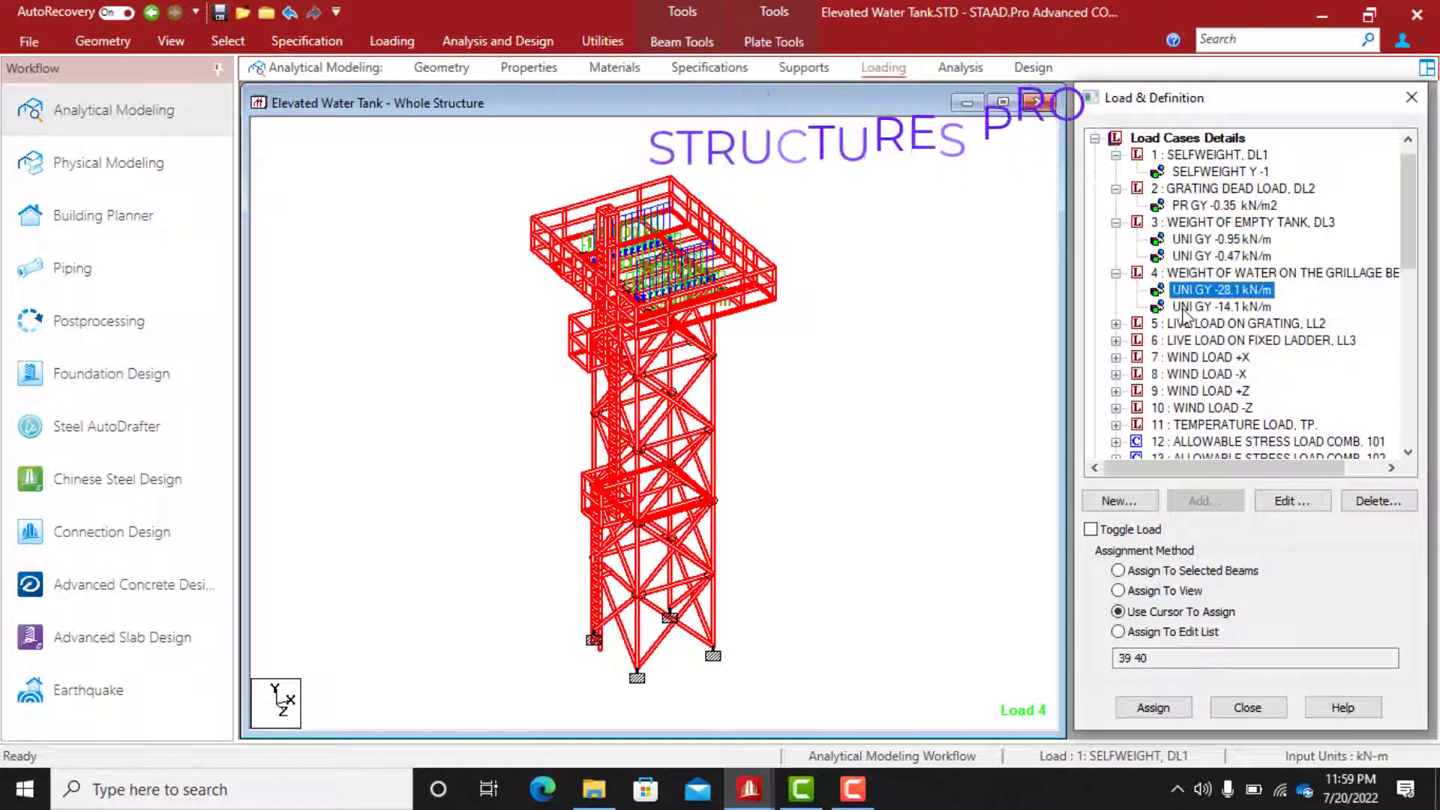
click(1185, 306)
click(1115, 324)
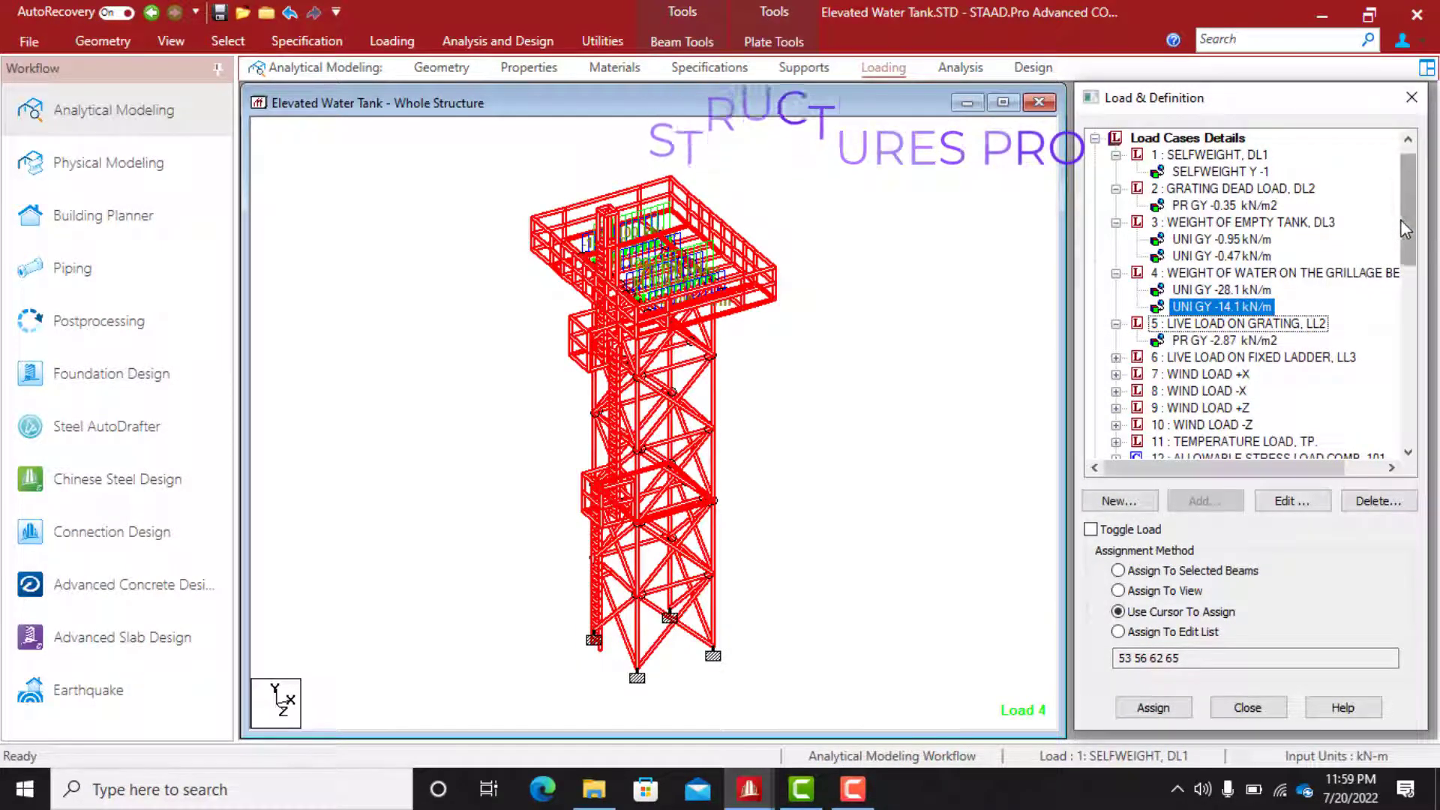
drag(1401, 219, 1410, 262)
click(1115, 238)
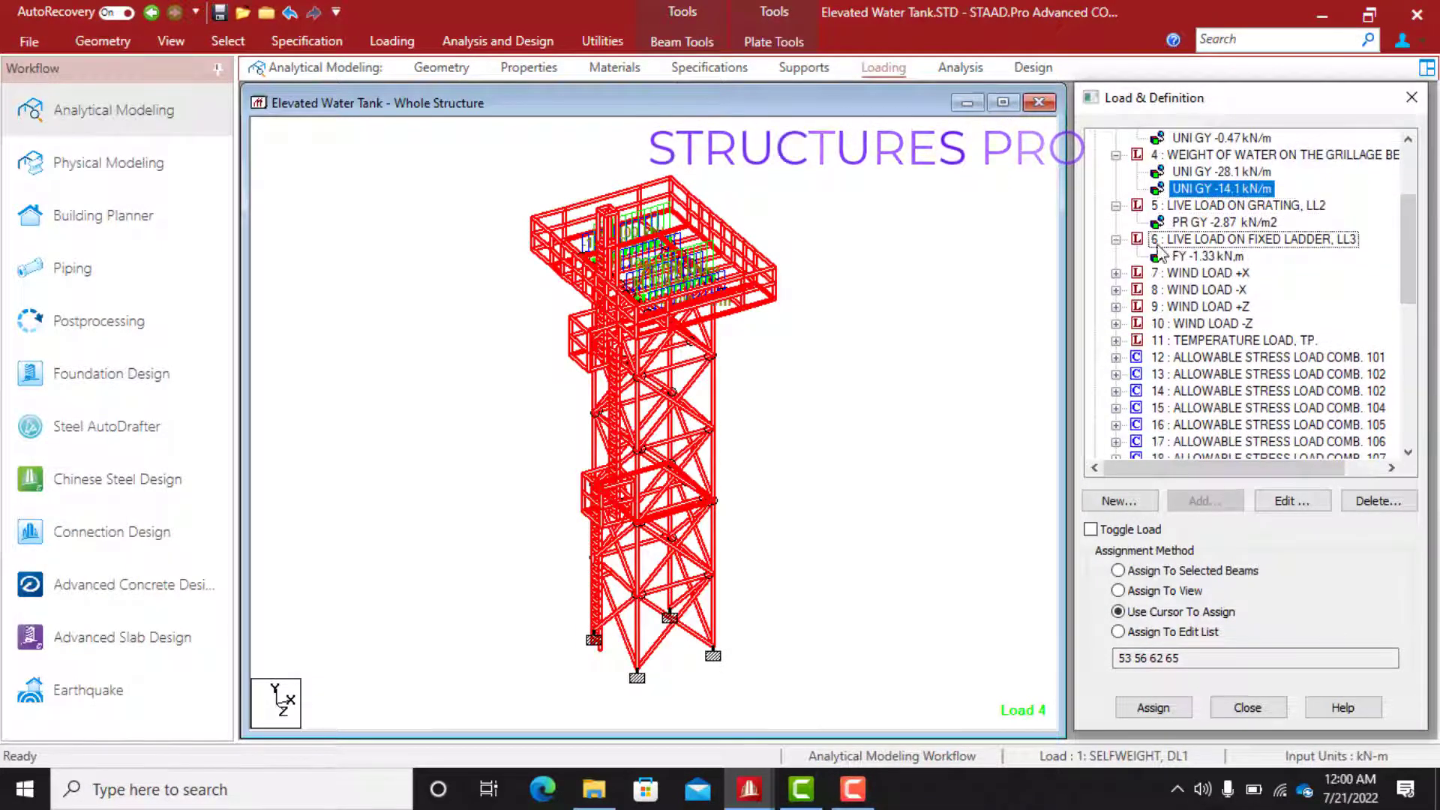
click(1185, 256)
Display wind load cases 7–10 (+X, -X, +Z, -Z) and the TEMP 40 temperature case 11
click(1115, 273)
click(1118, 288)
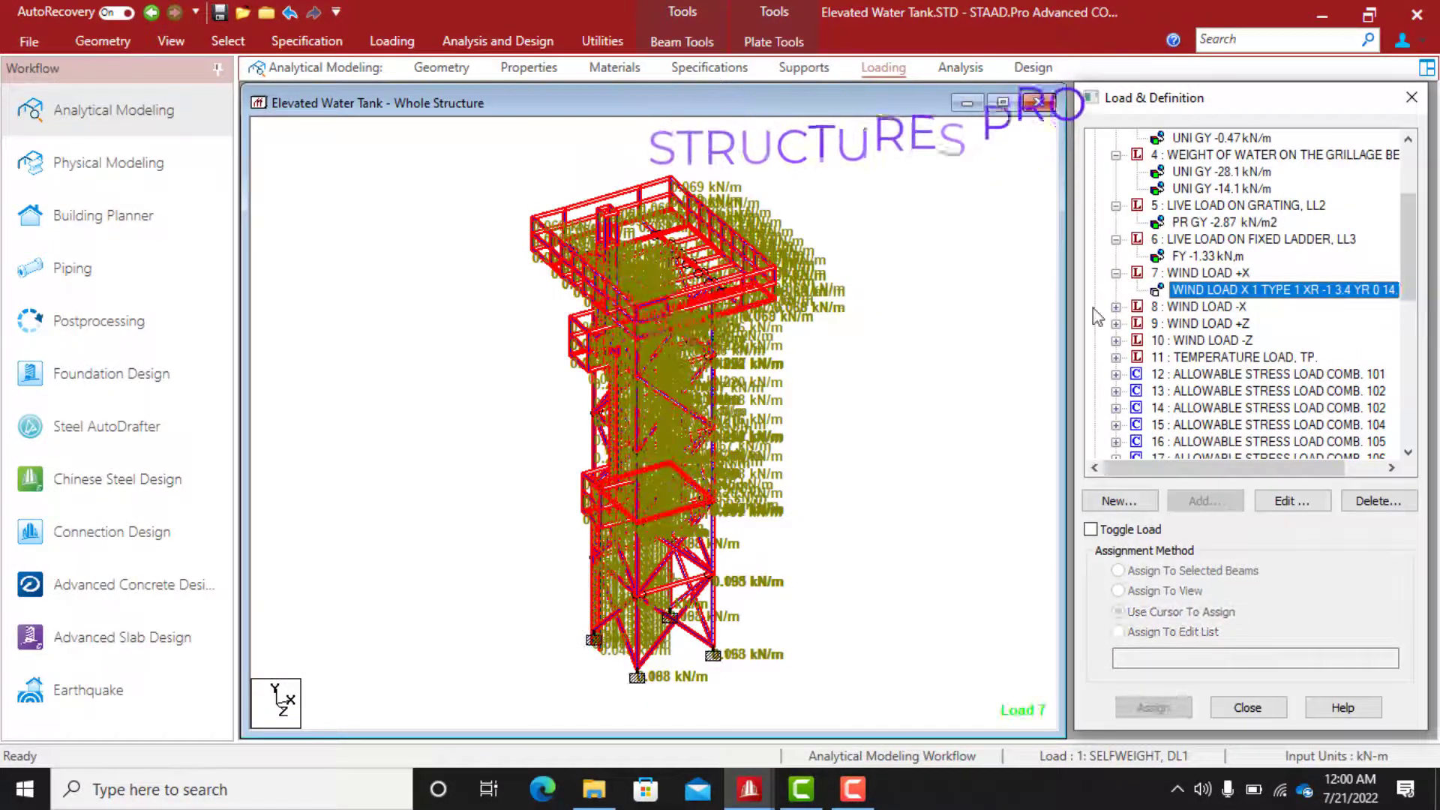
click(1115, 307)
click(1185, 323)
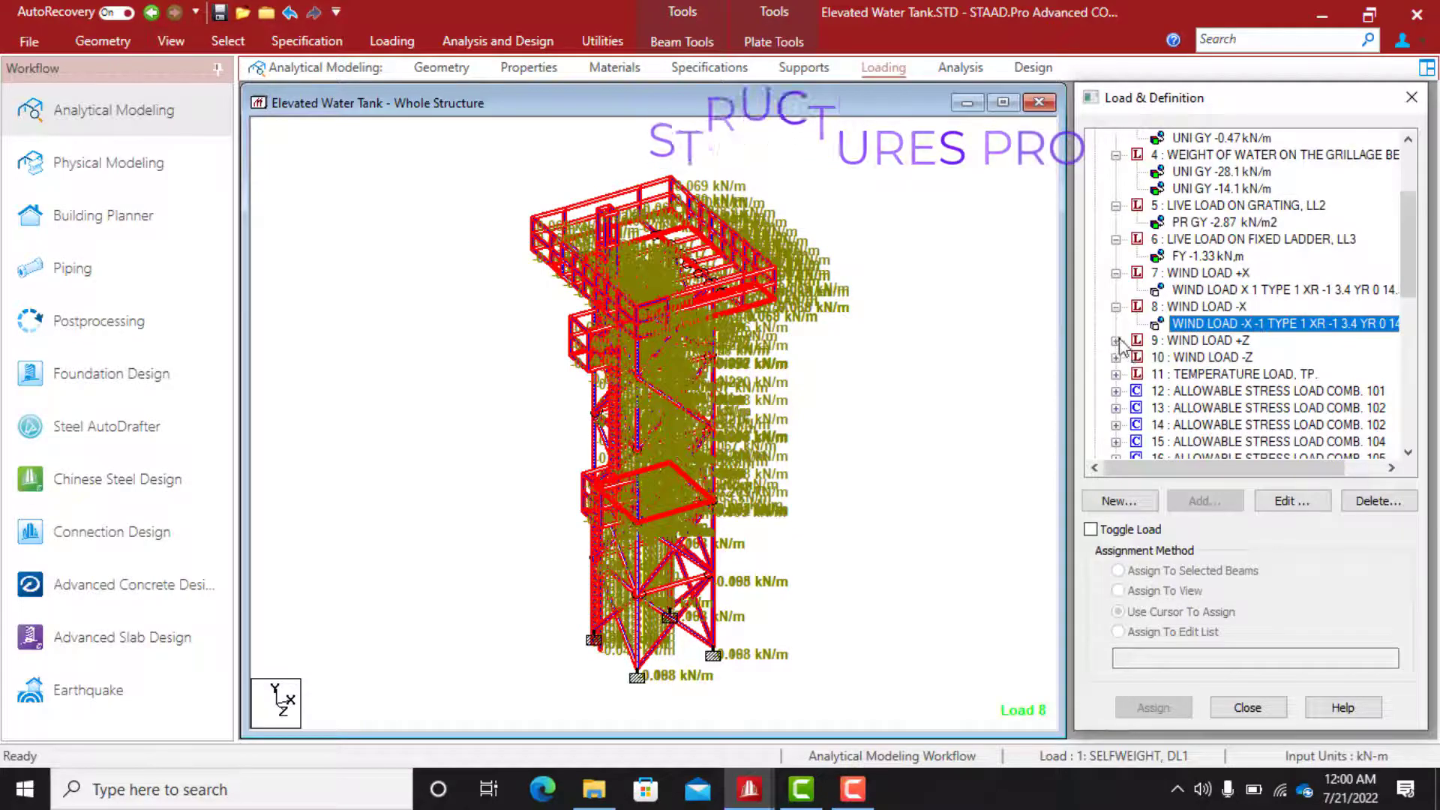
click(1116, 340)
click(1185, 357)
click(1116, 374)
click(1229, 374)
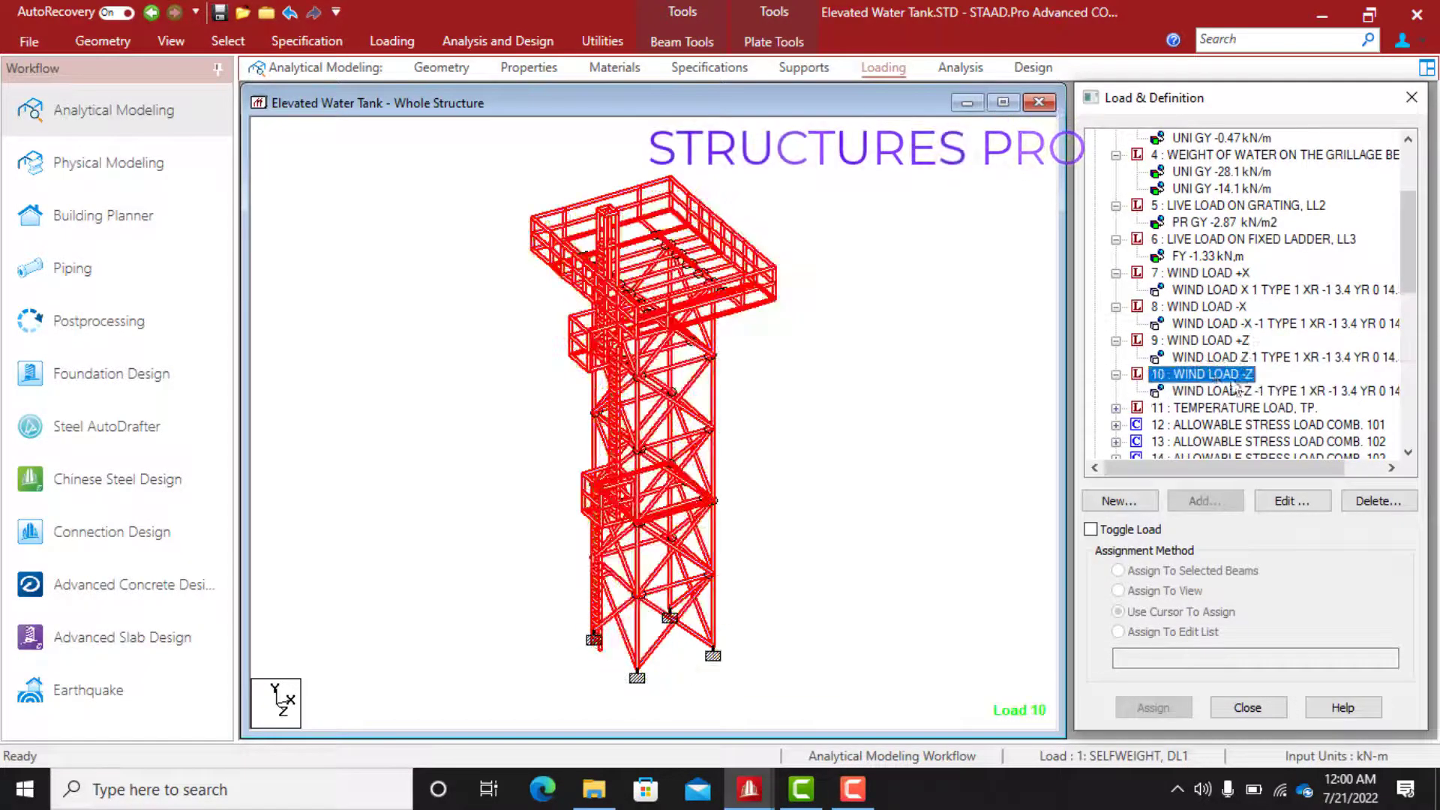
drag(1408, 237, 1408, 316)
click(1115, 154)
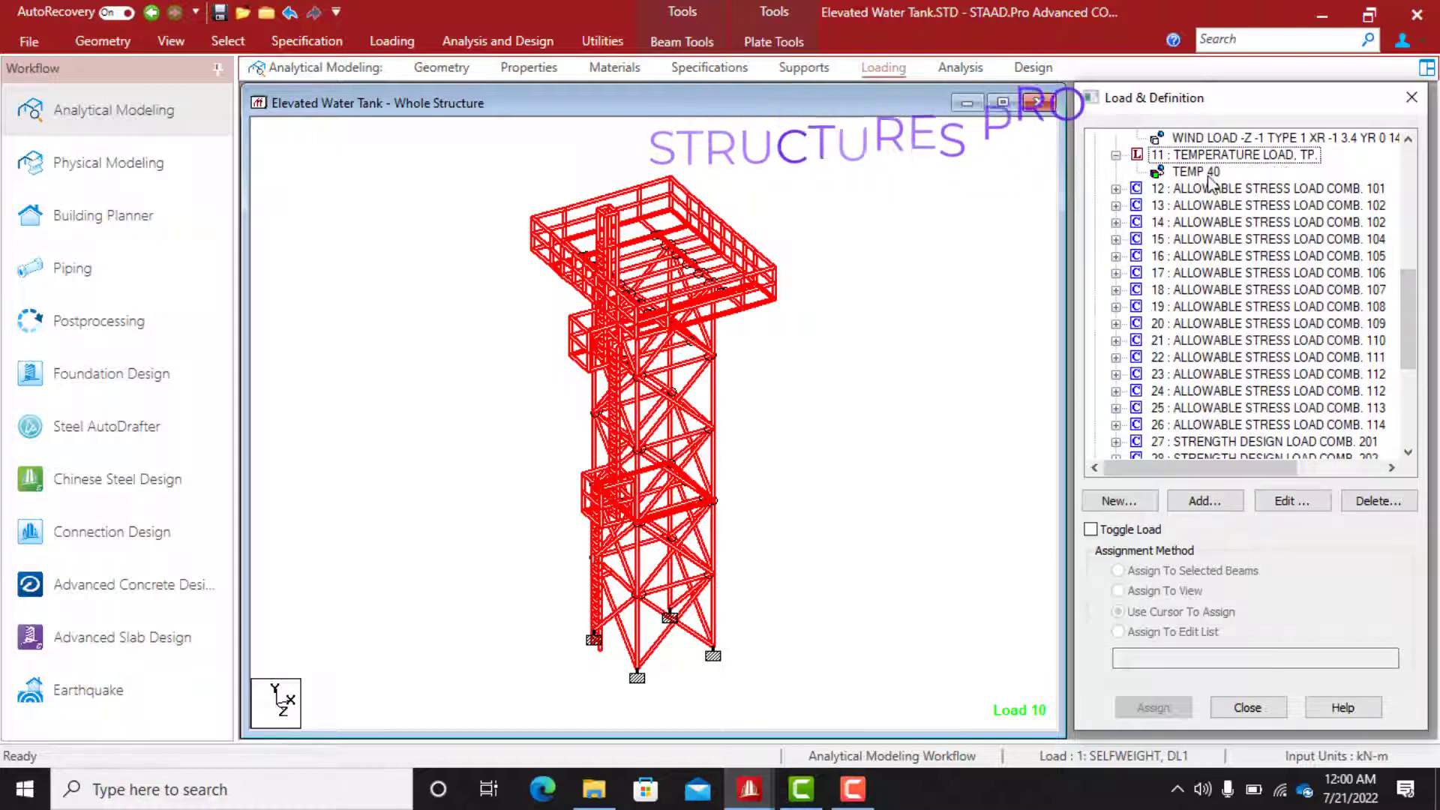
click(1200, 172)
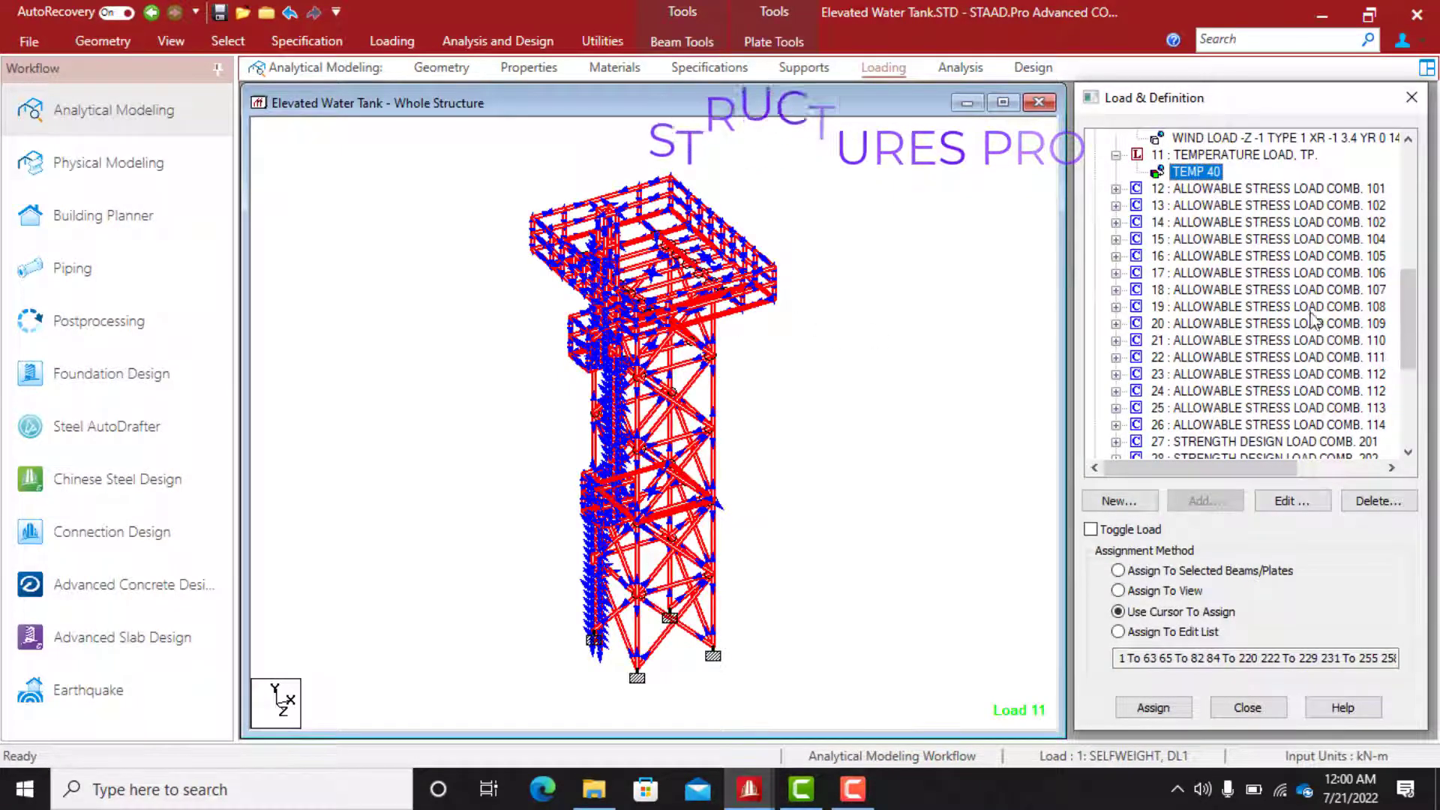
Inspect the factors of combinations 12, 32, 13 and 14, then show the analysis commands
click(1116, 188)
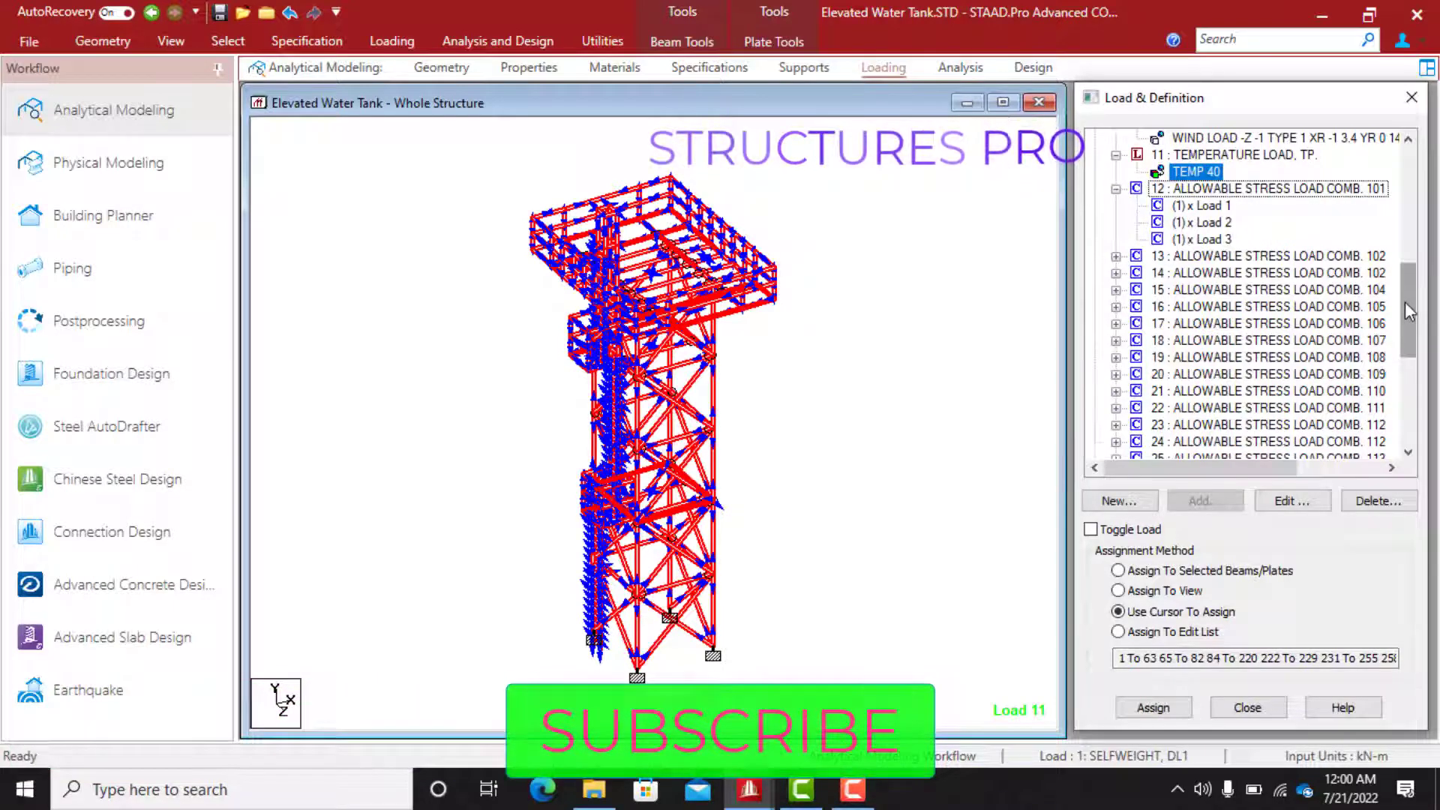
drag(1408, 312, 1408, 405)
click(1116, 291)
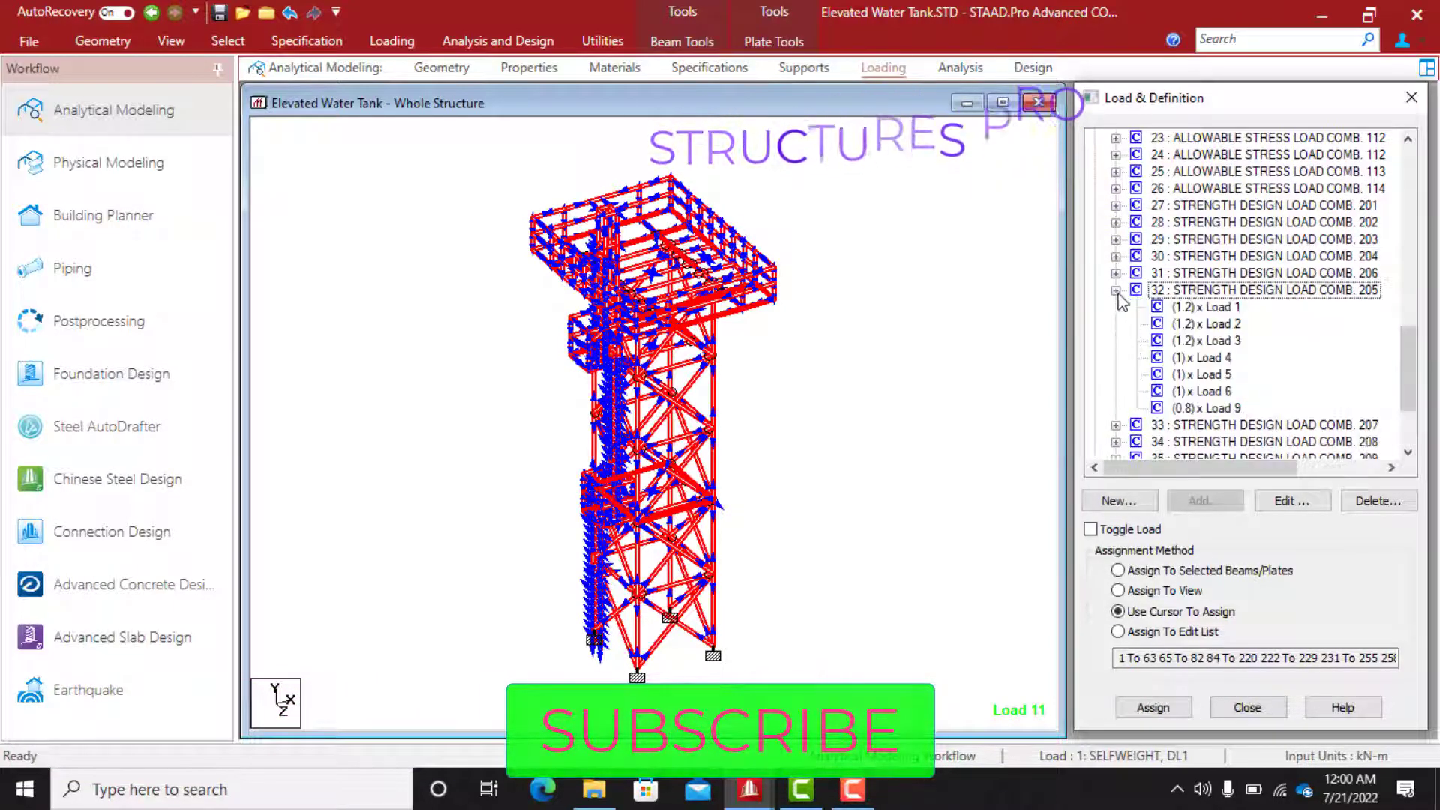
click(1201, 374)
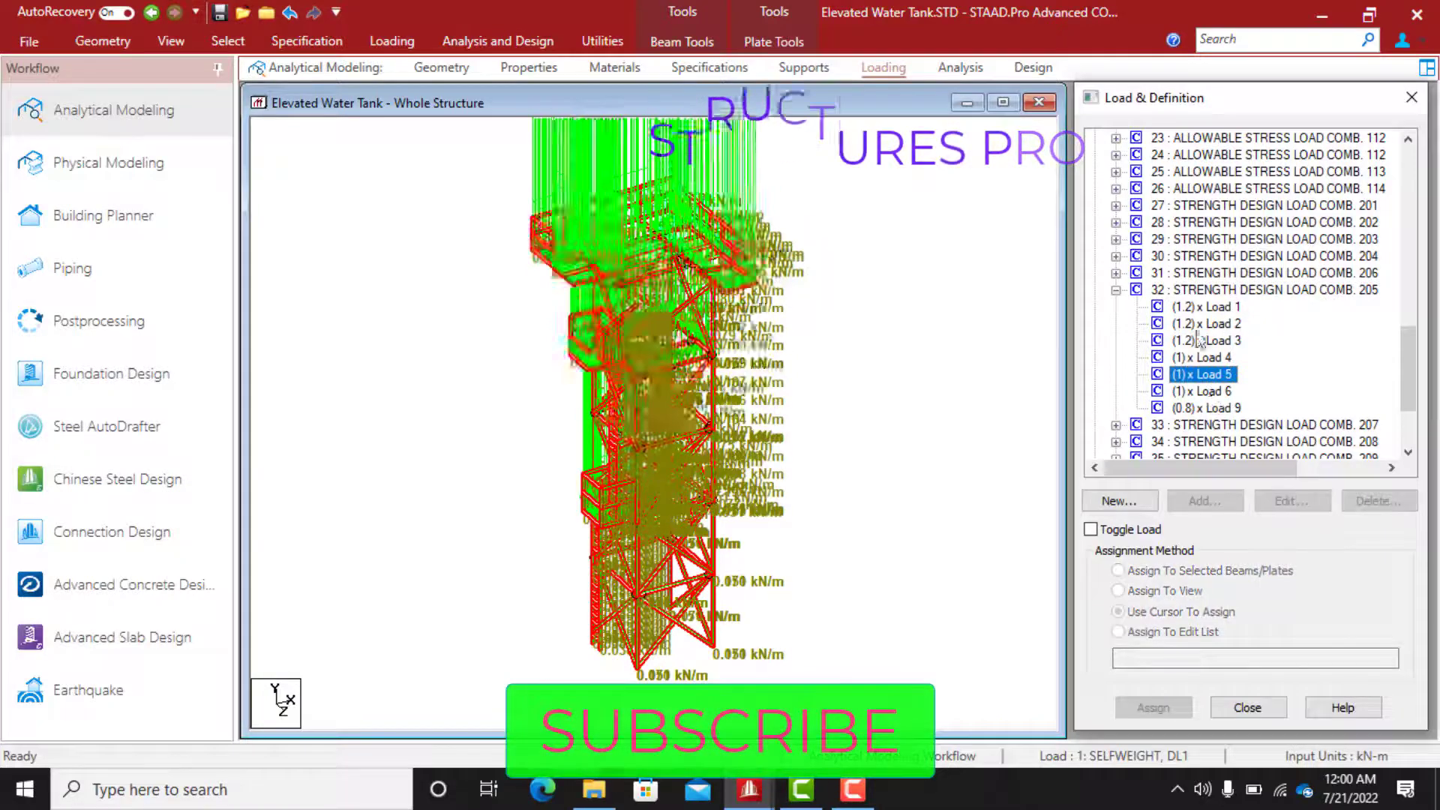
click(1117, 291)
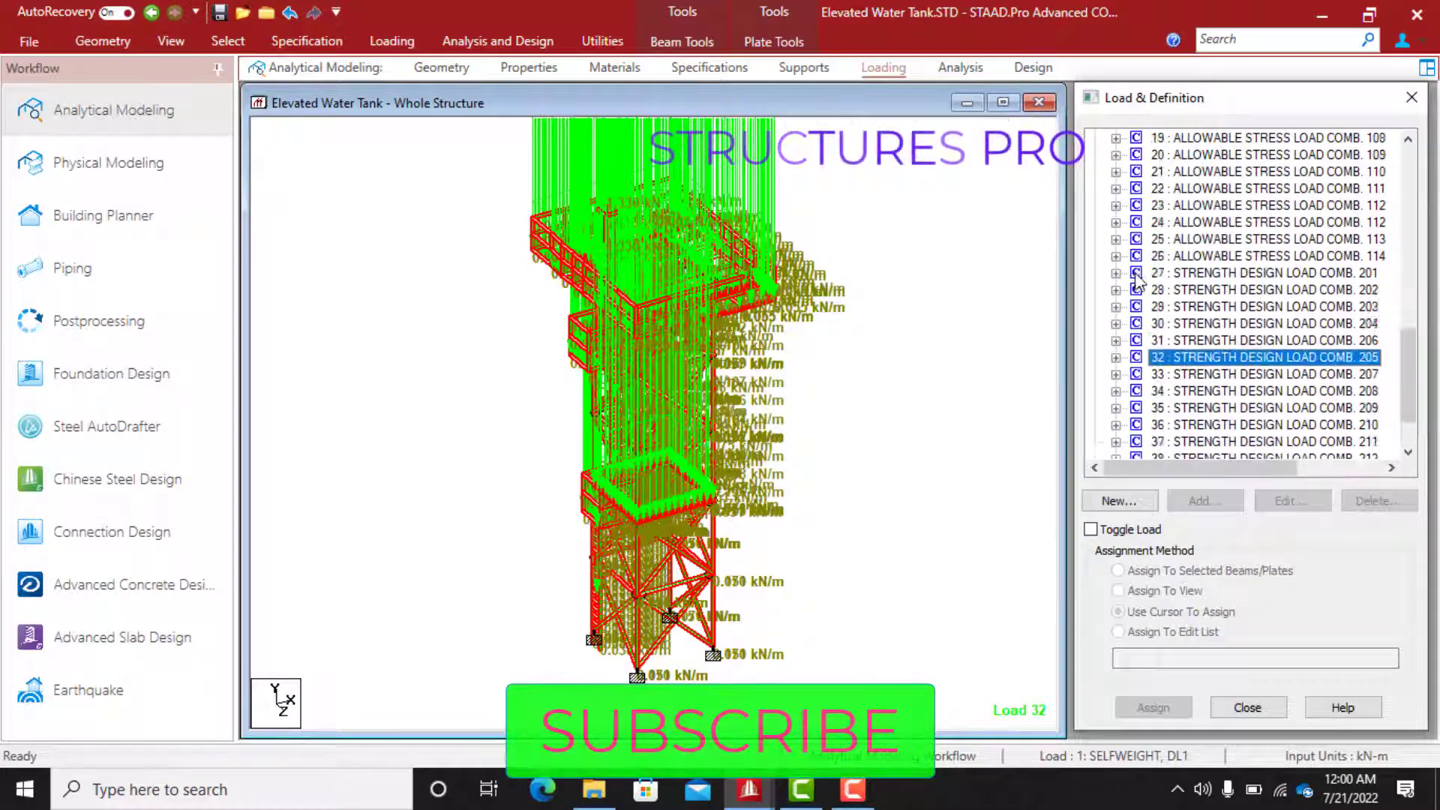
scroll(1138, 281, up, 4)
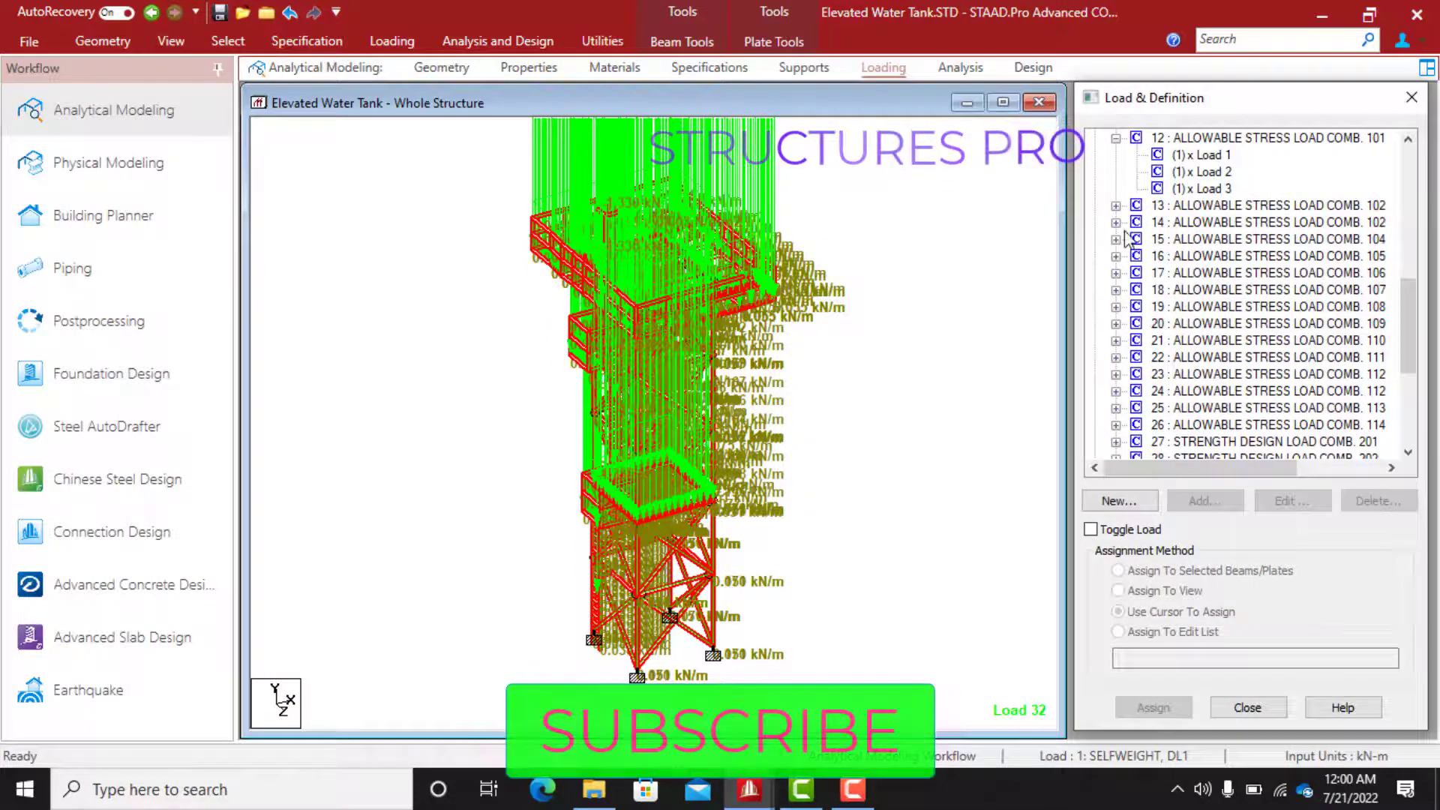
click(1116, 205)
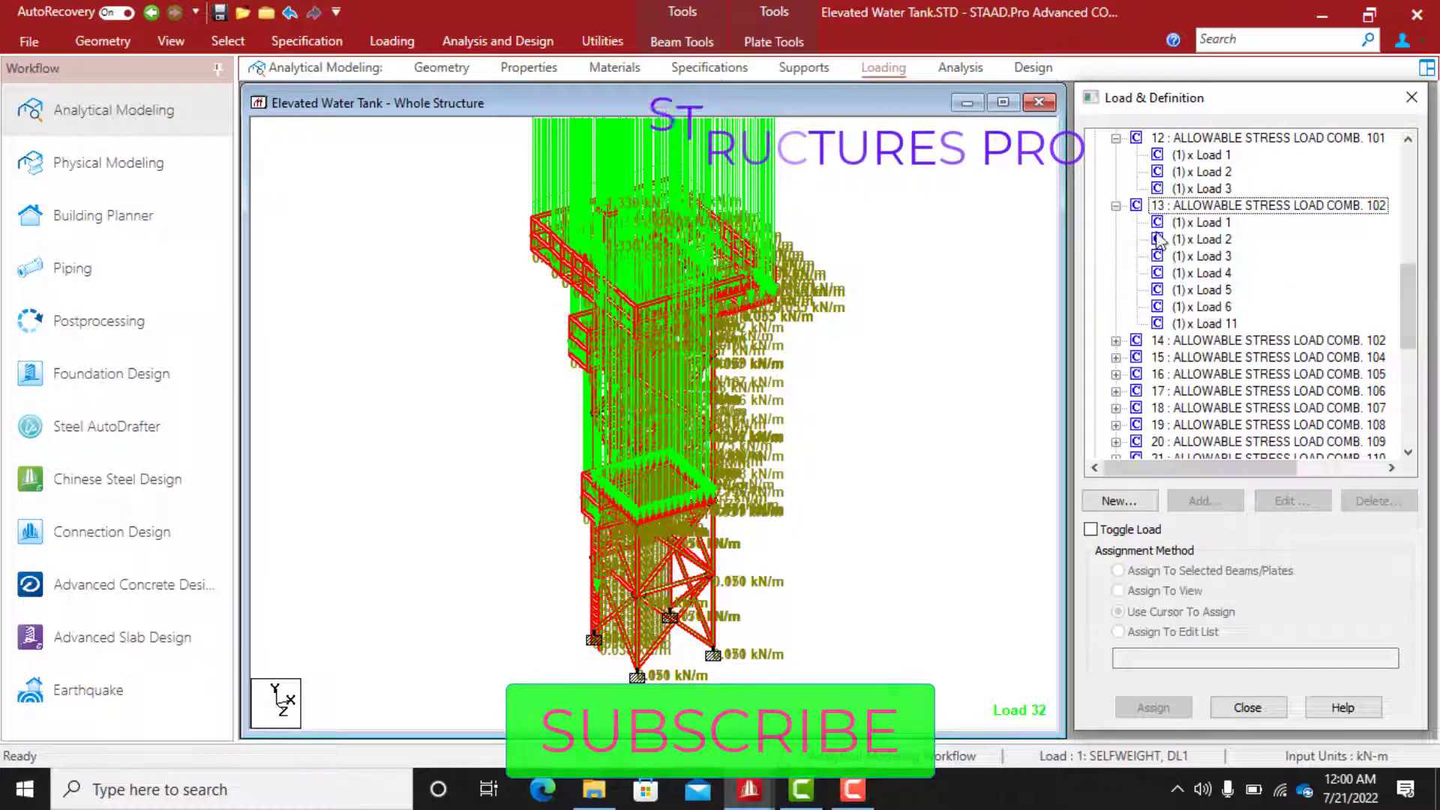
click(1116, 339)
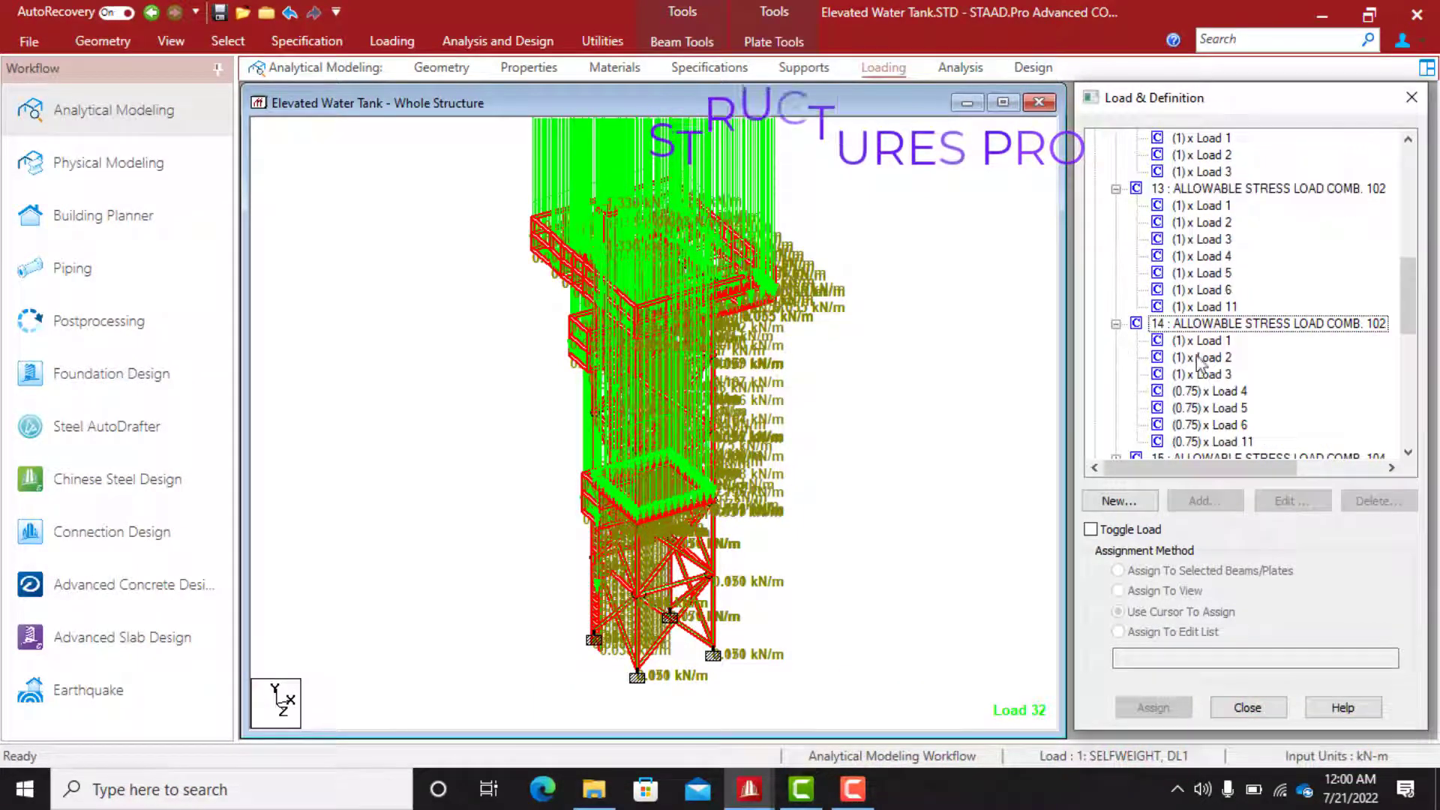
scroll(1200, 364, down, 3)
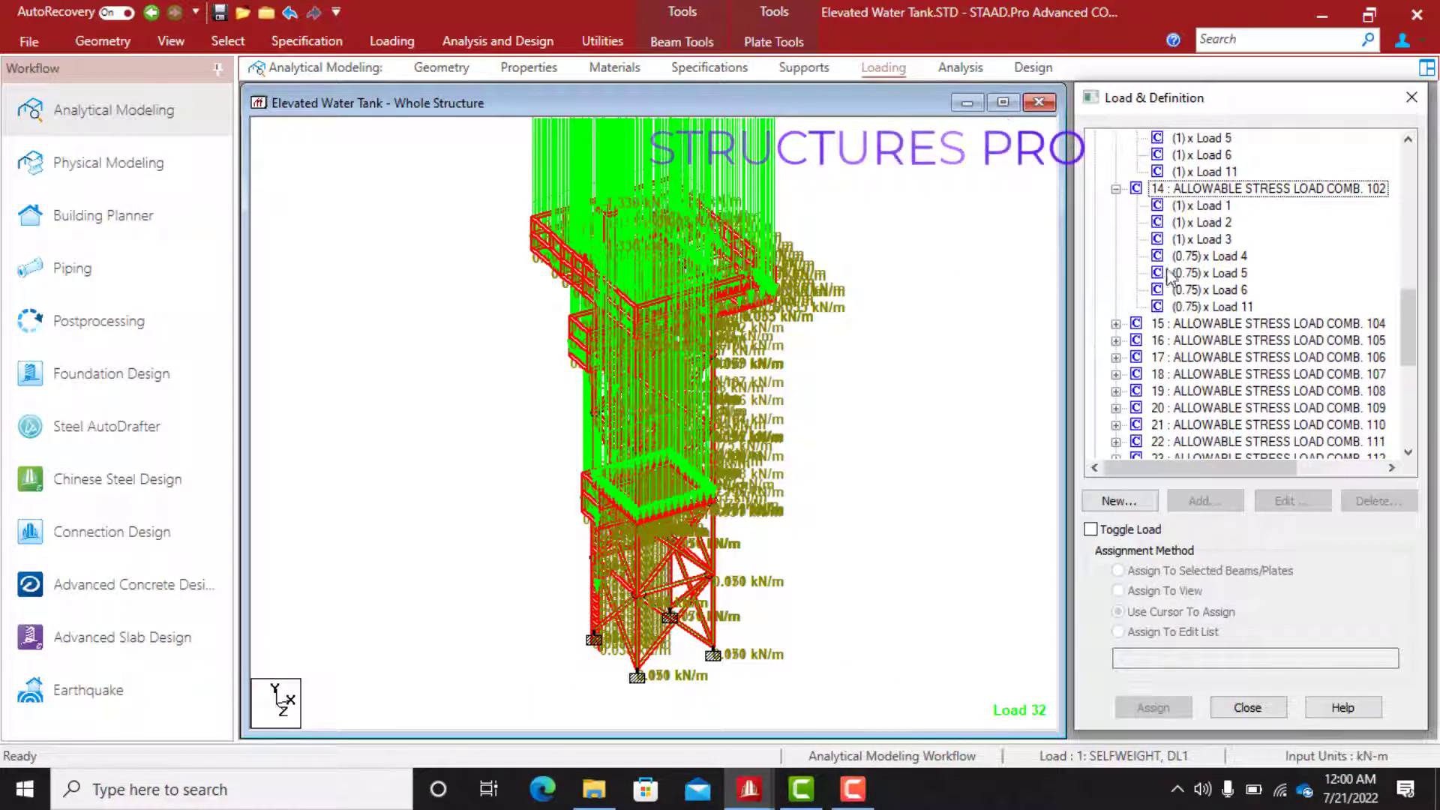
click(961, 68)
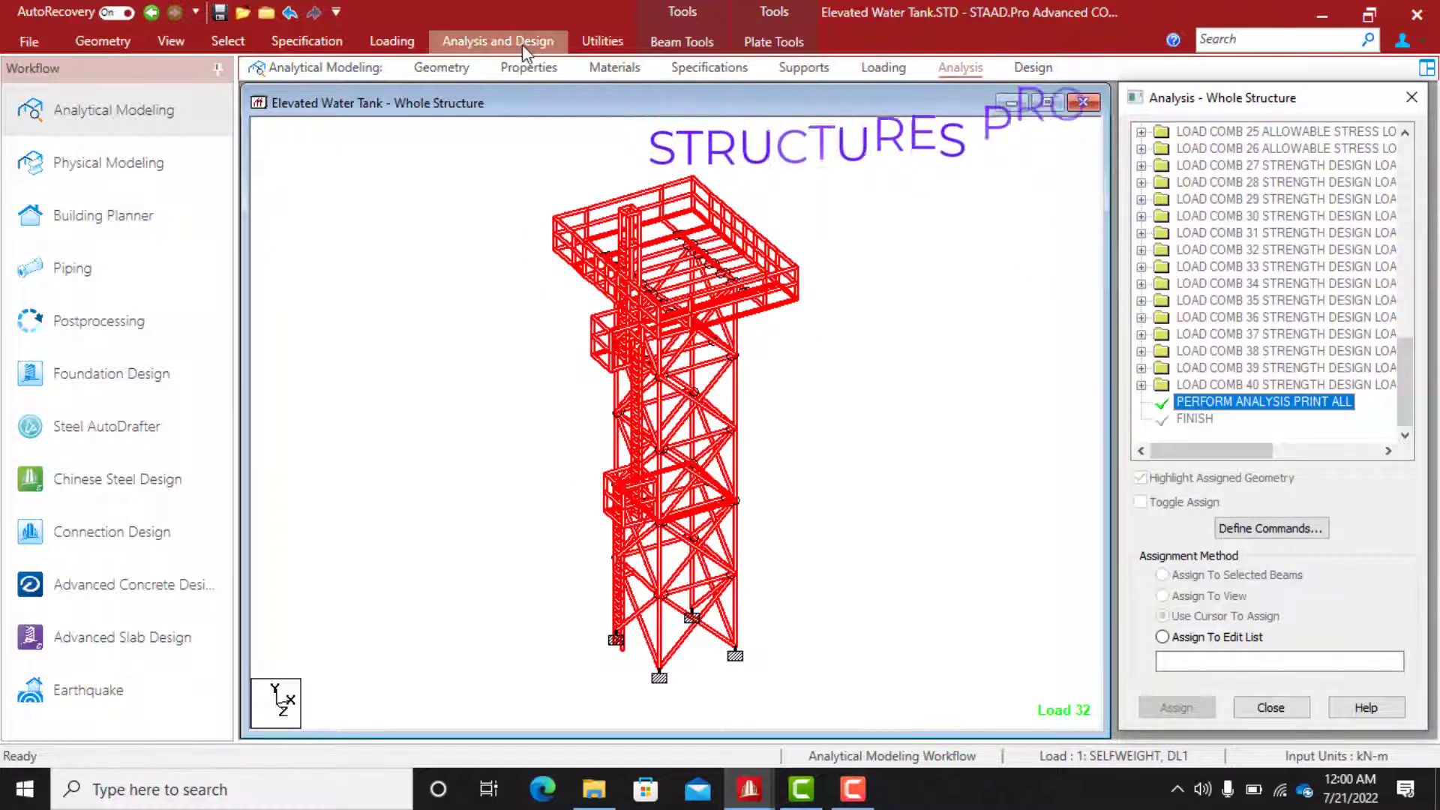
Save the modified model, run the analysis to 0 errors, and return to modeling mode
click(522, 44)
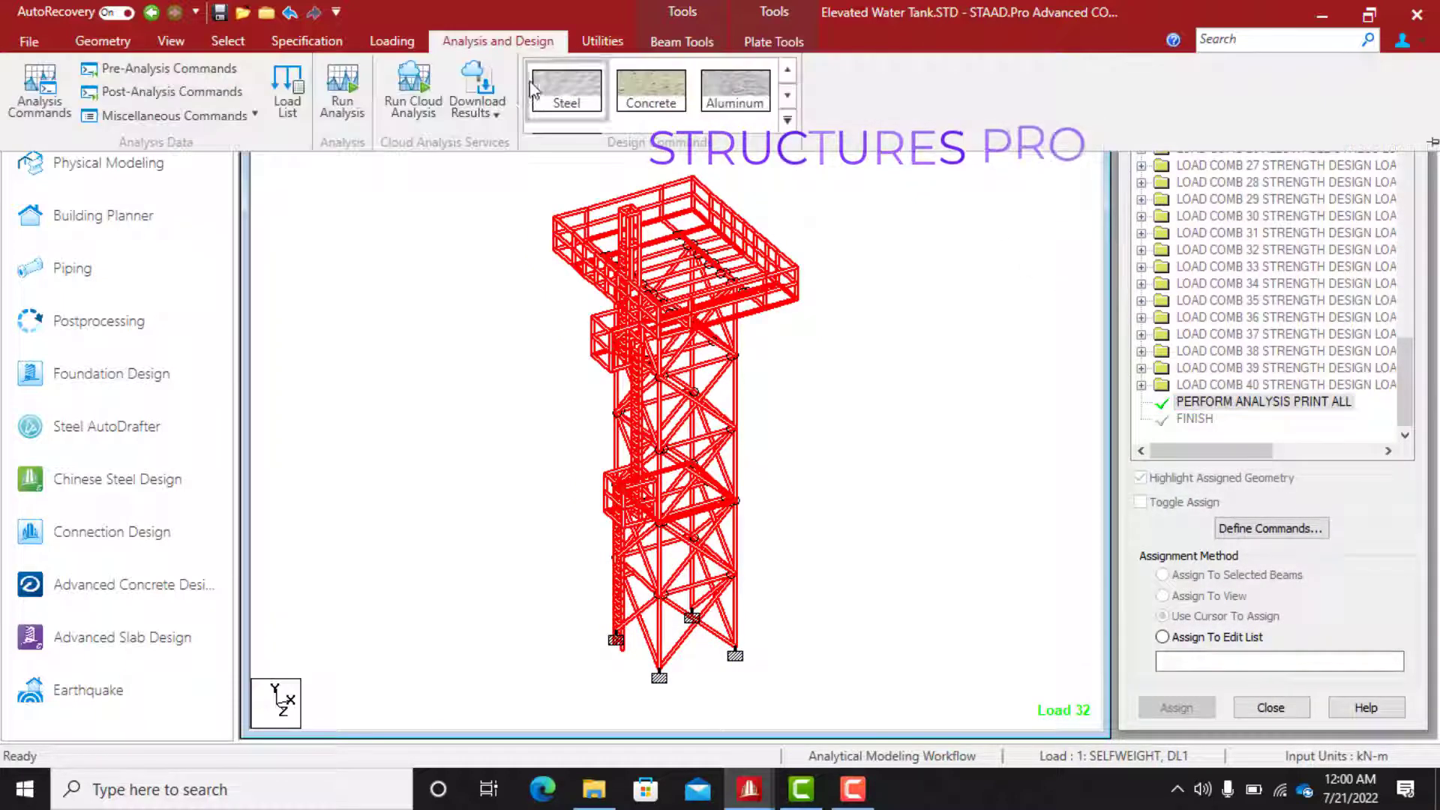
click(340, 90)
click(706, 471)
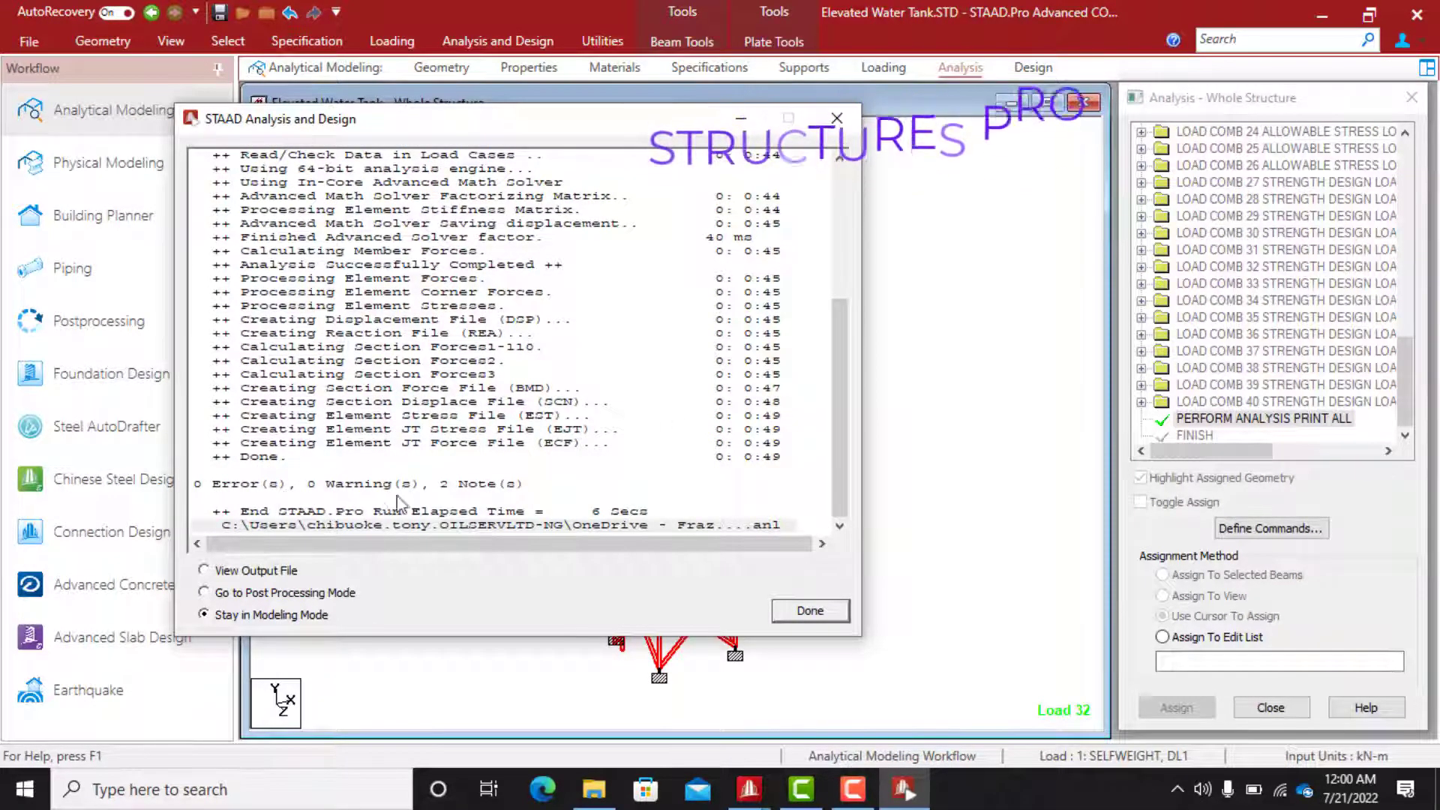
click(817, 609)
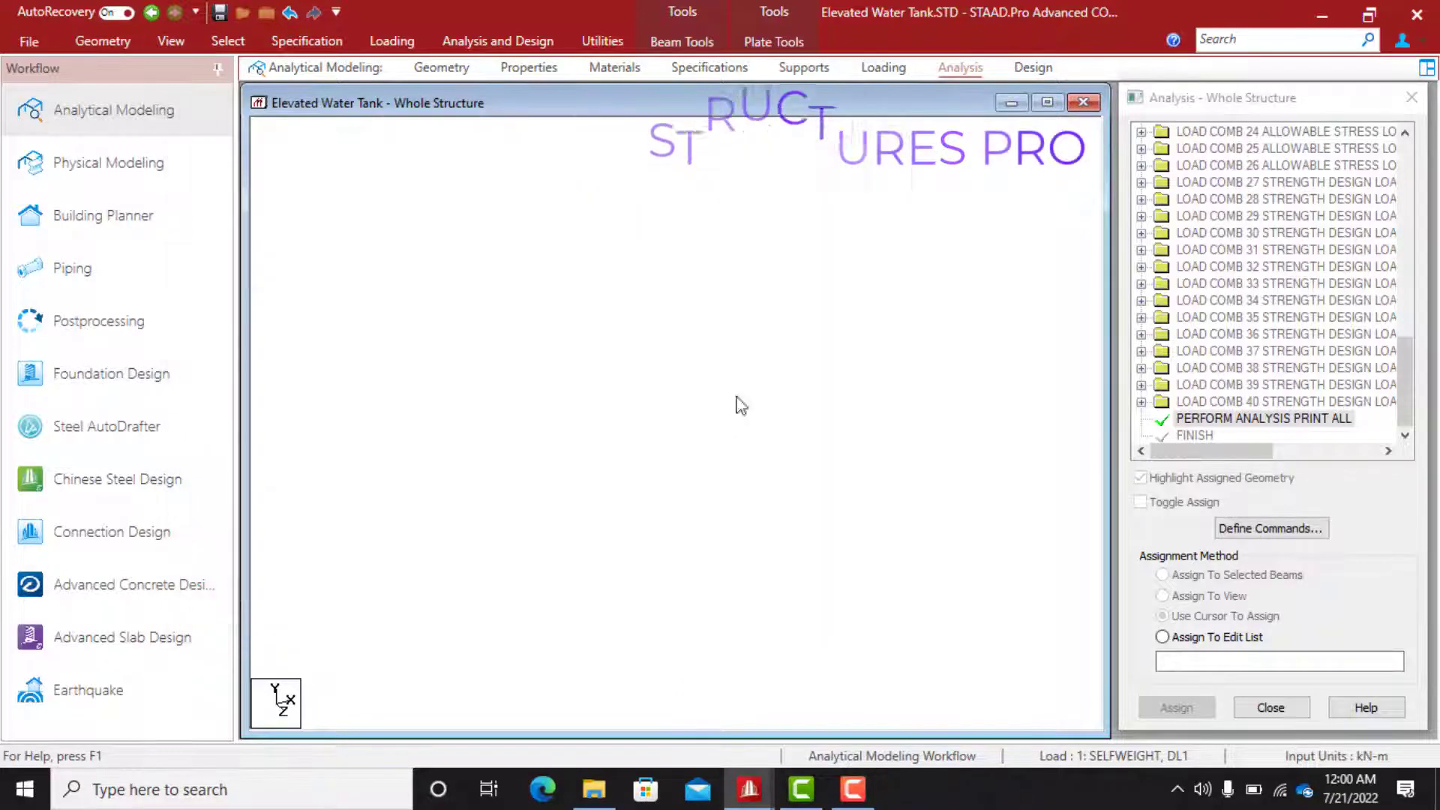
Open the whole-structure Steel Design page and its design code list, with AISC 360-16 current
click(1023, 70)
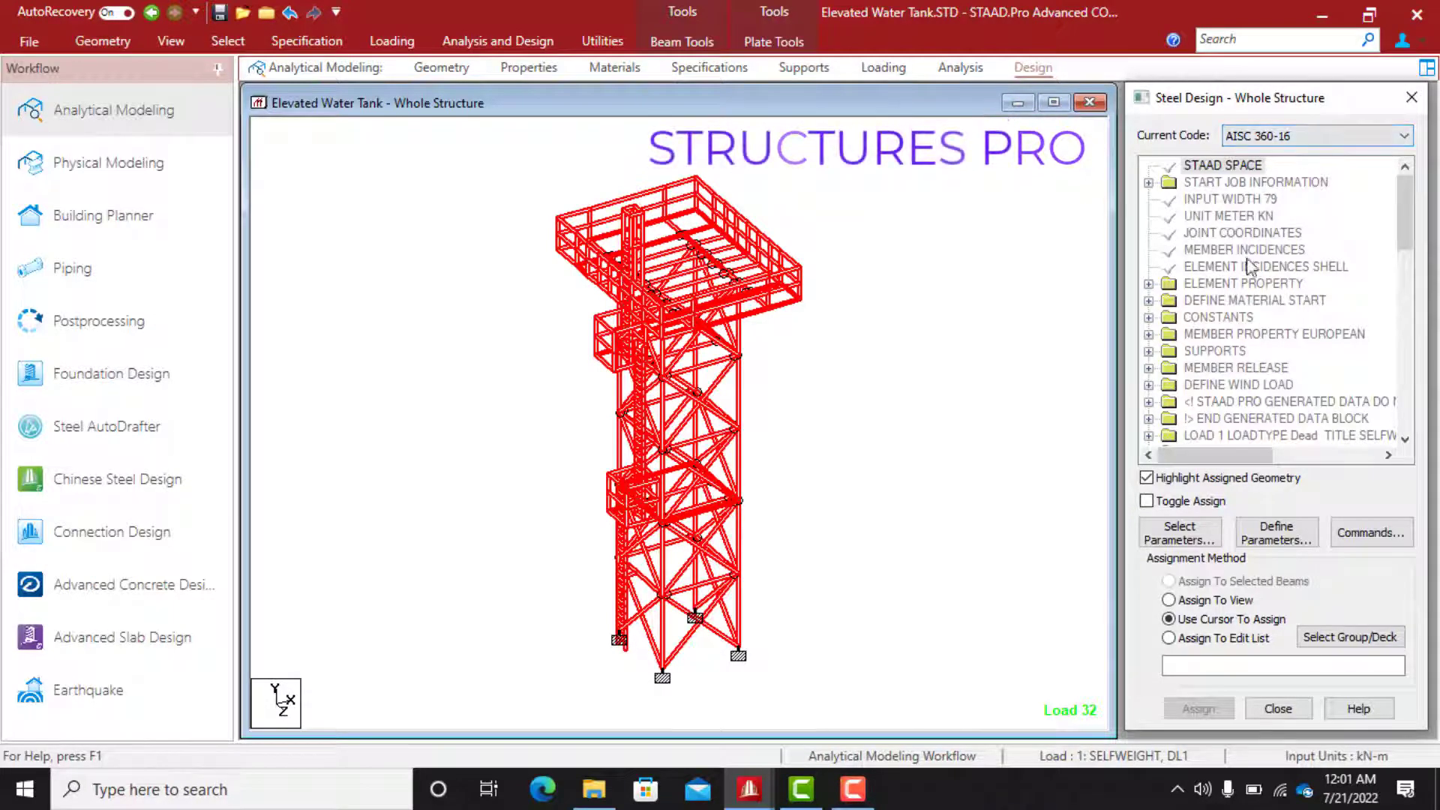
click(1359, 138)
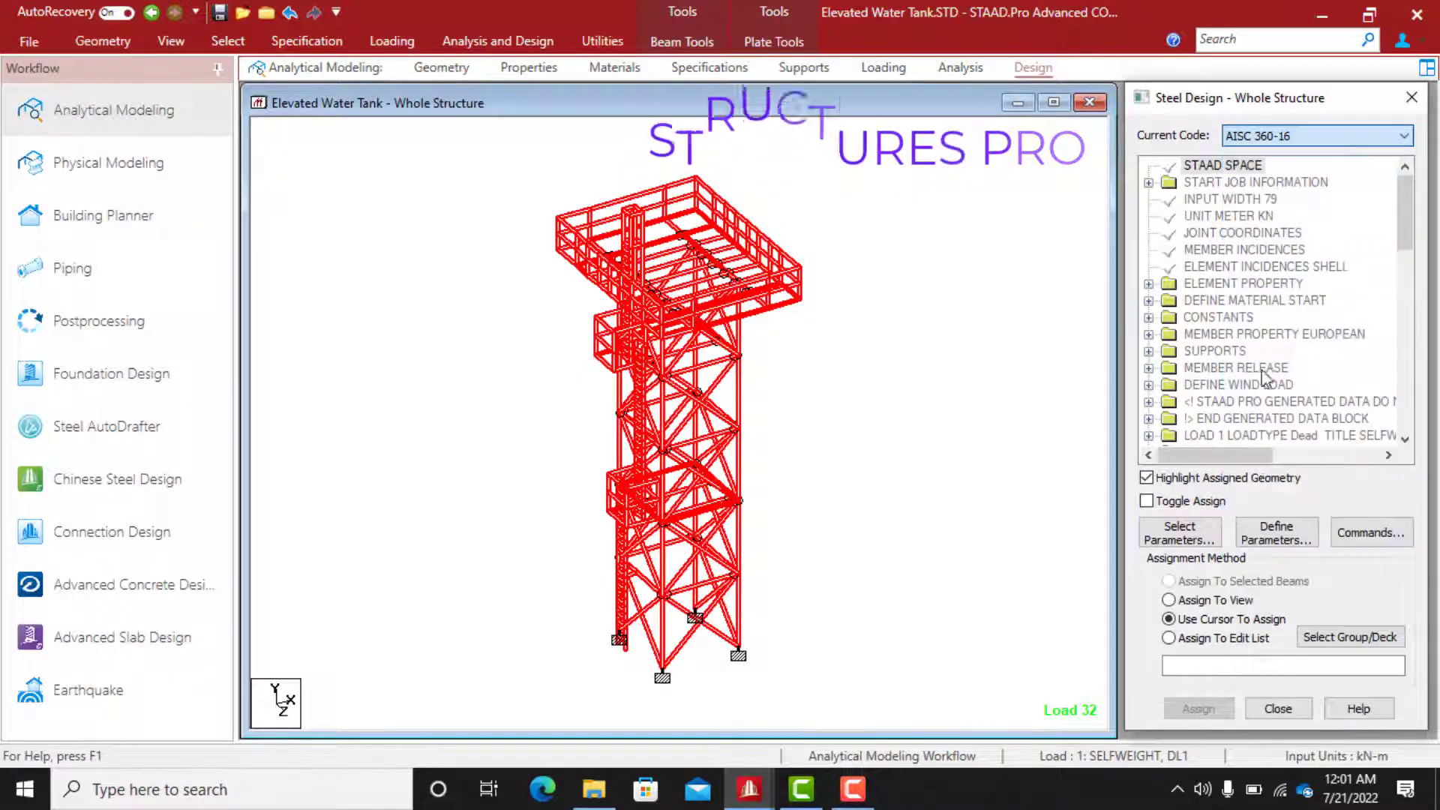
click(1006, 221)
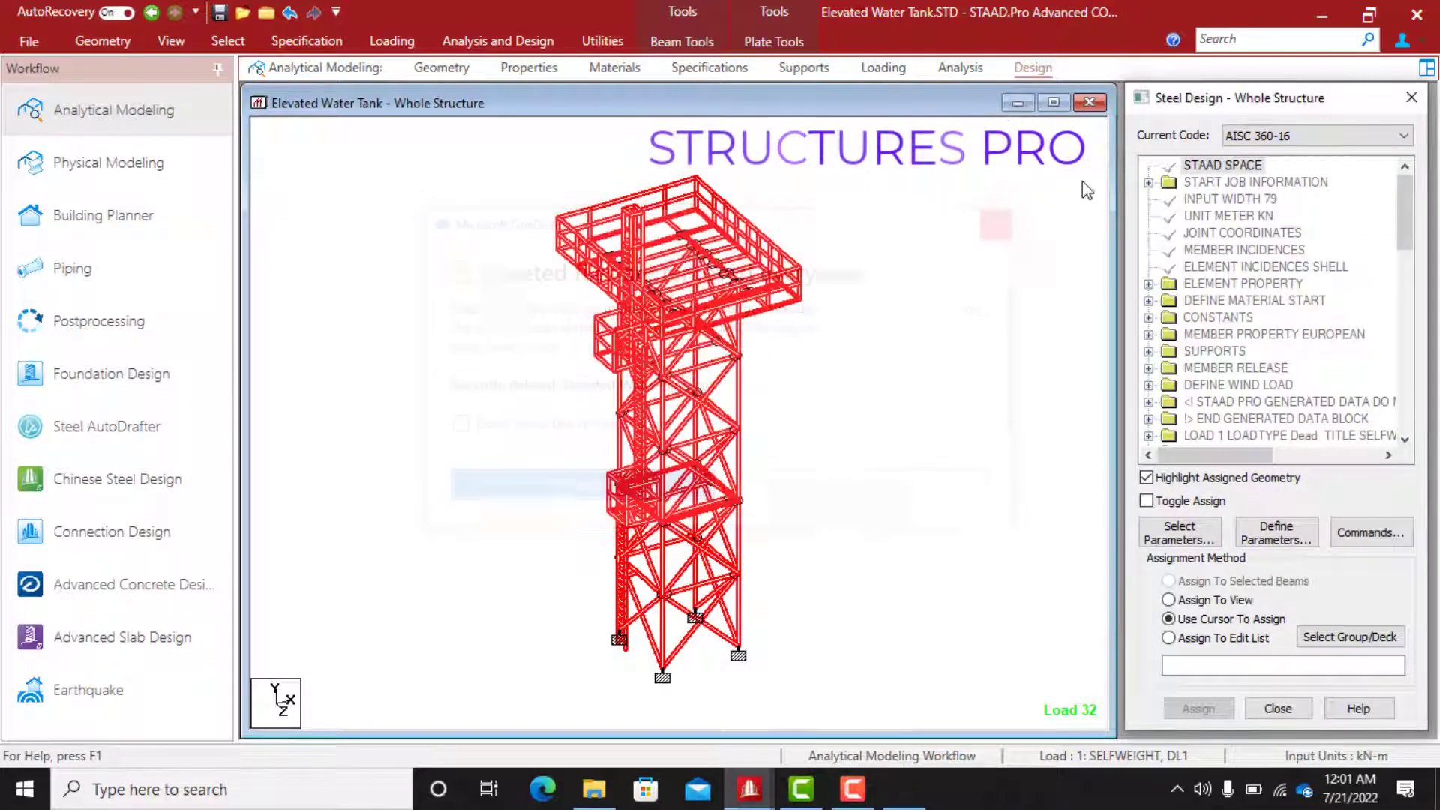
click(1277, 136)
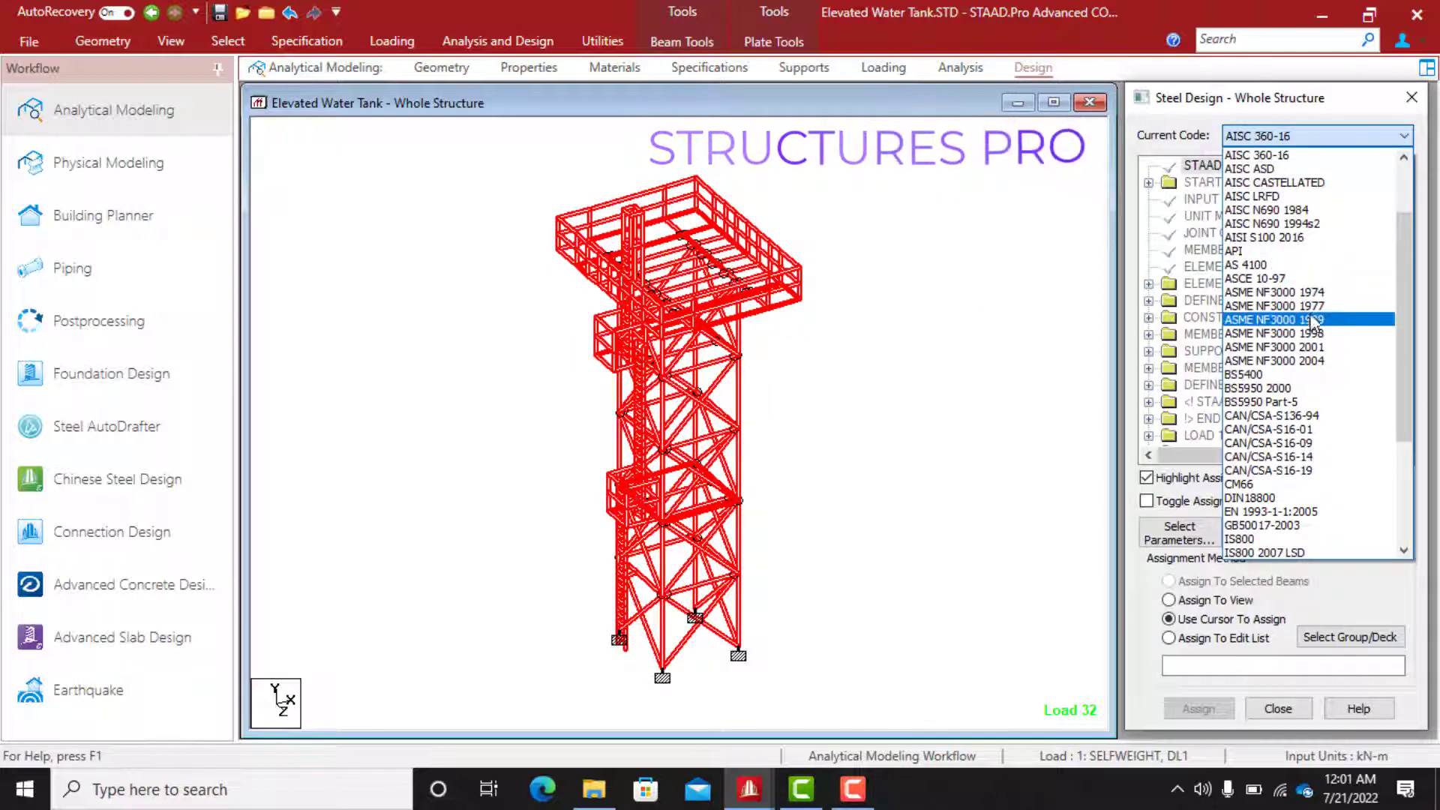
scroll(1313, 278, down, 5)
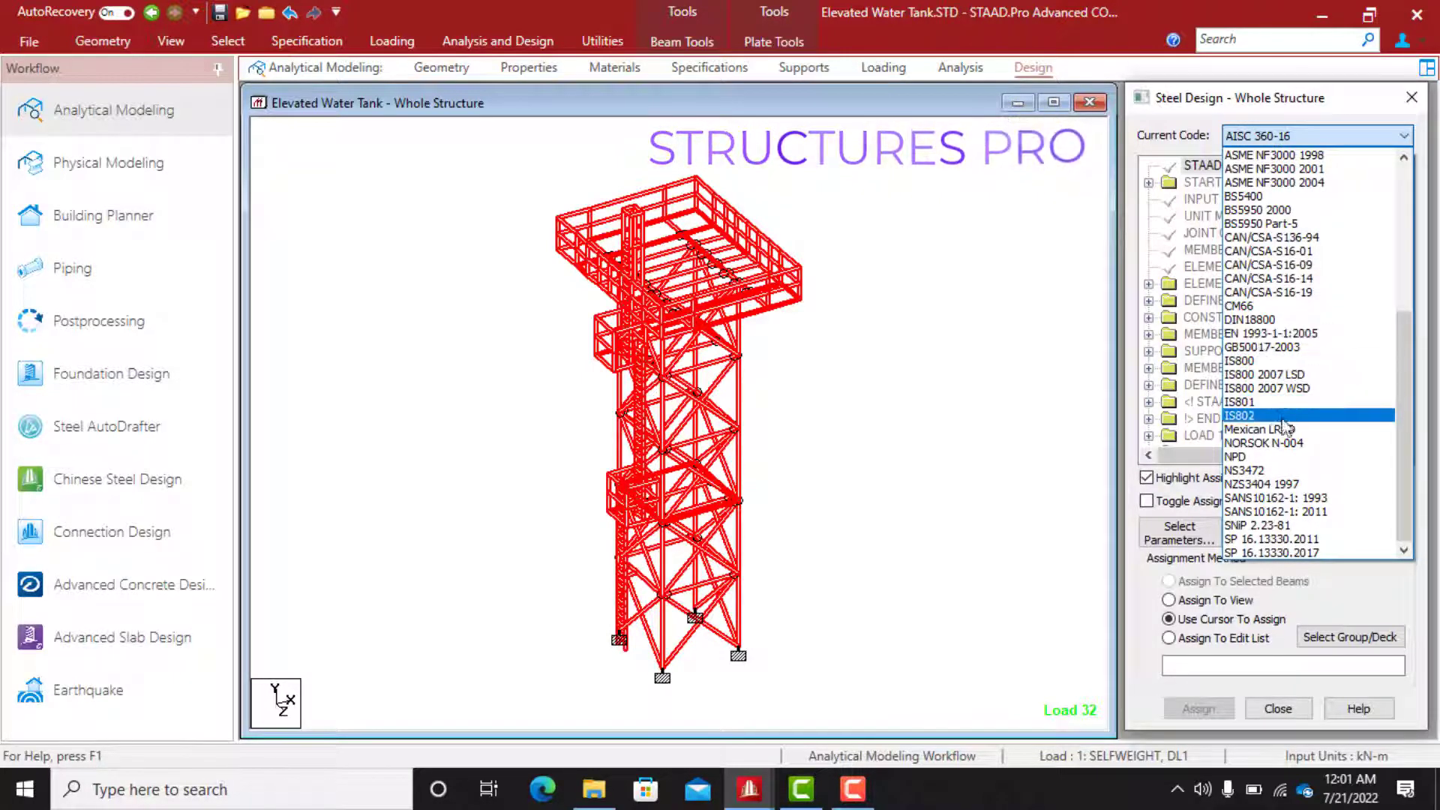
scroll(1275, 341, up, 6)
scroll(1297, 341, up, 1)
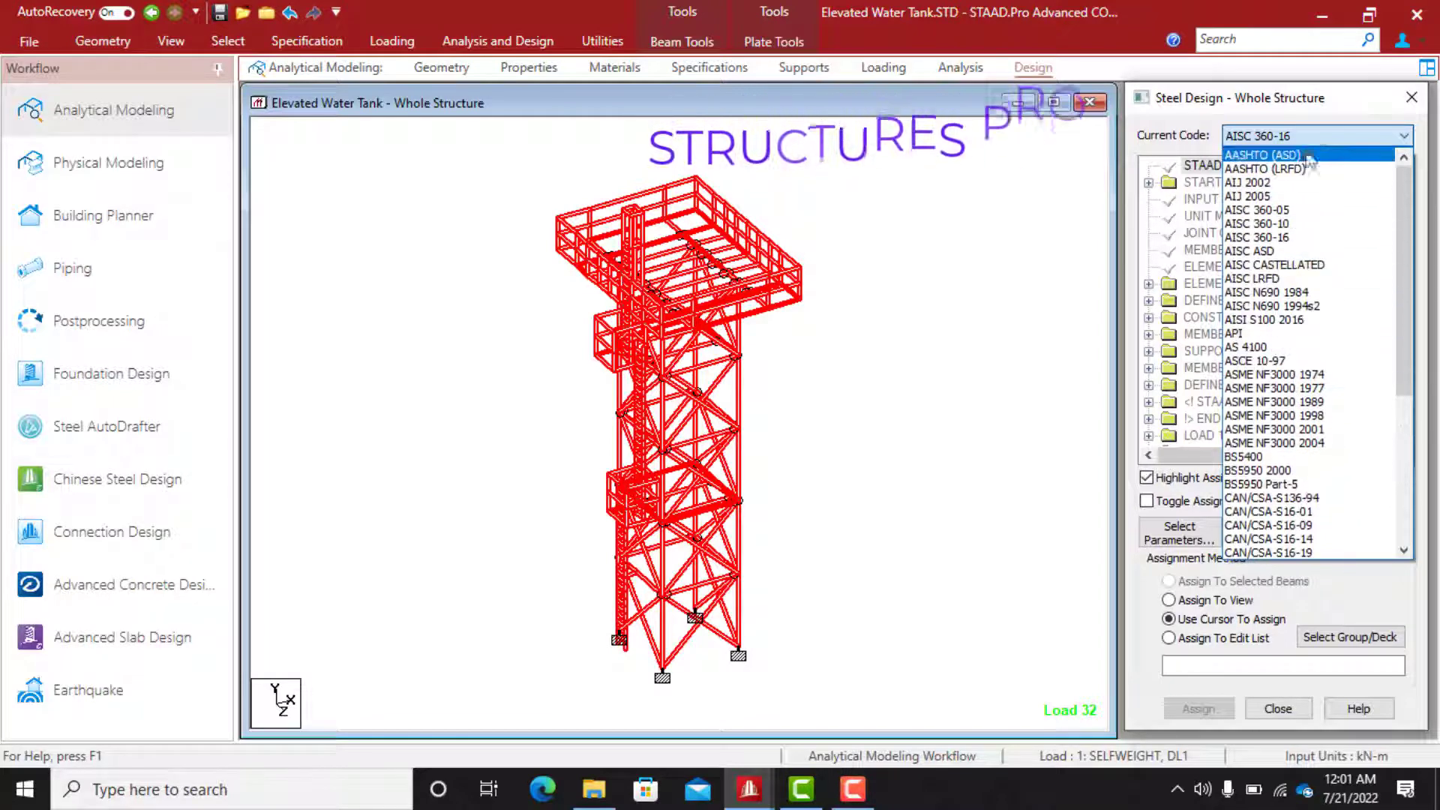
click(1312, 135)
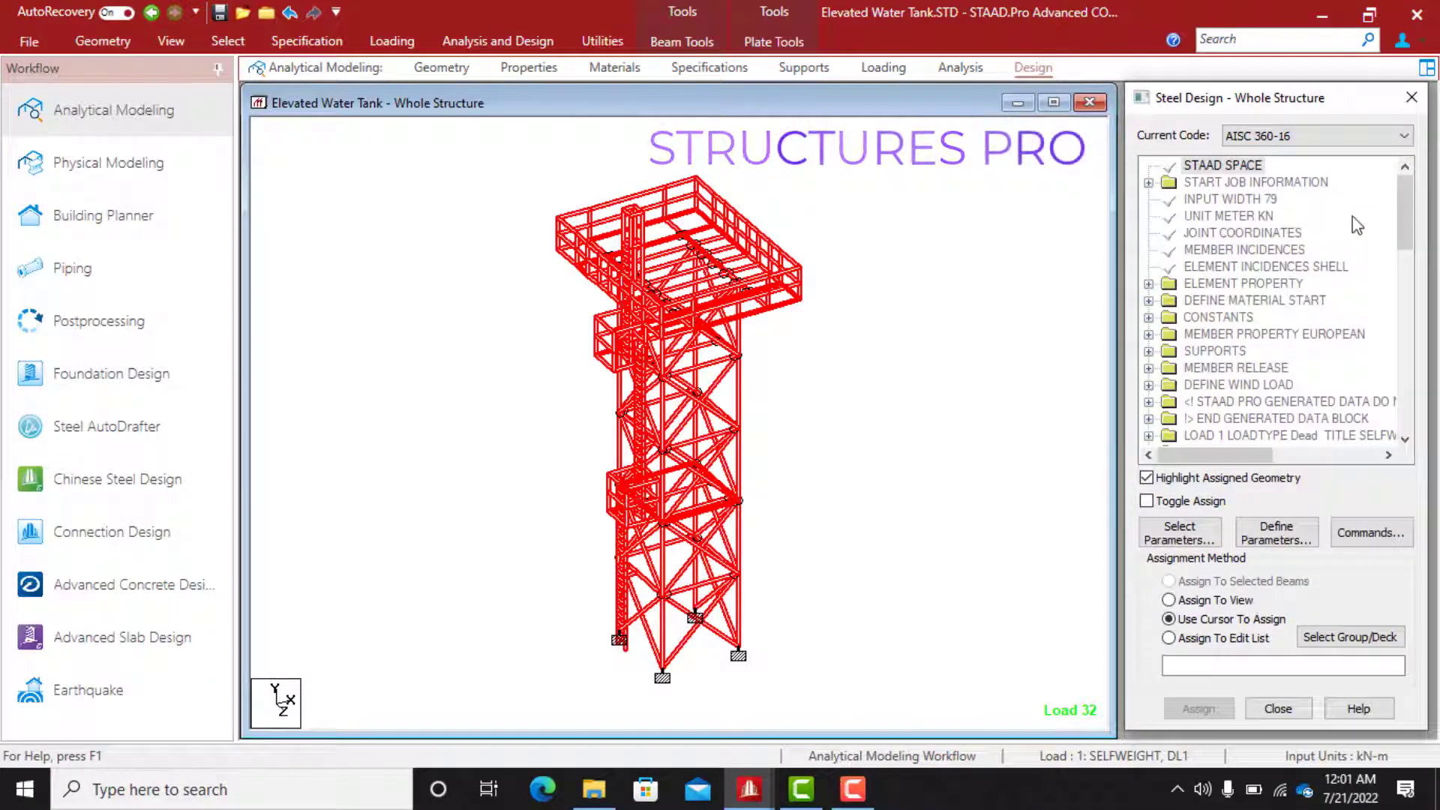
click(1308, 138)
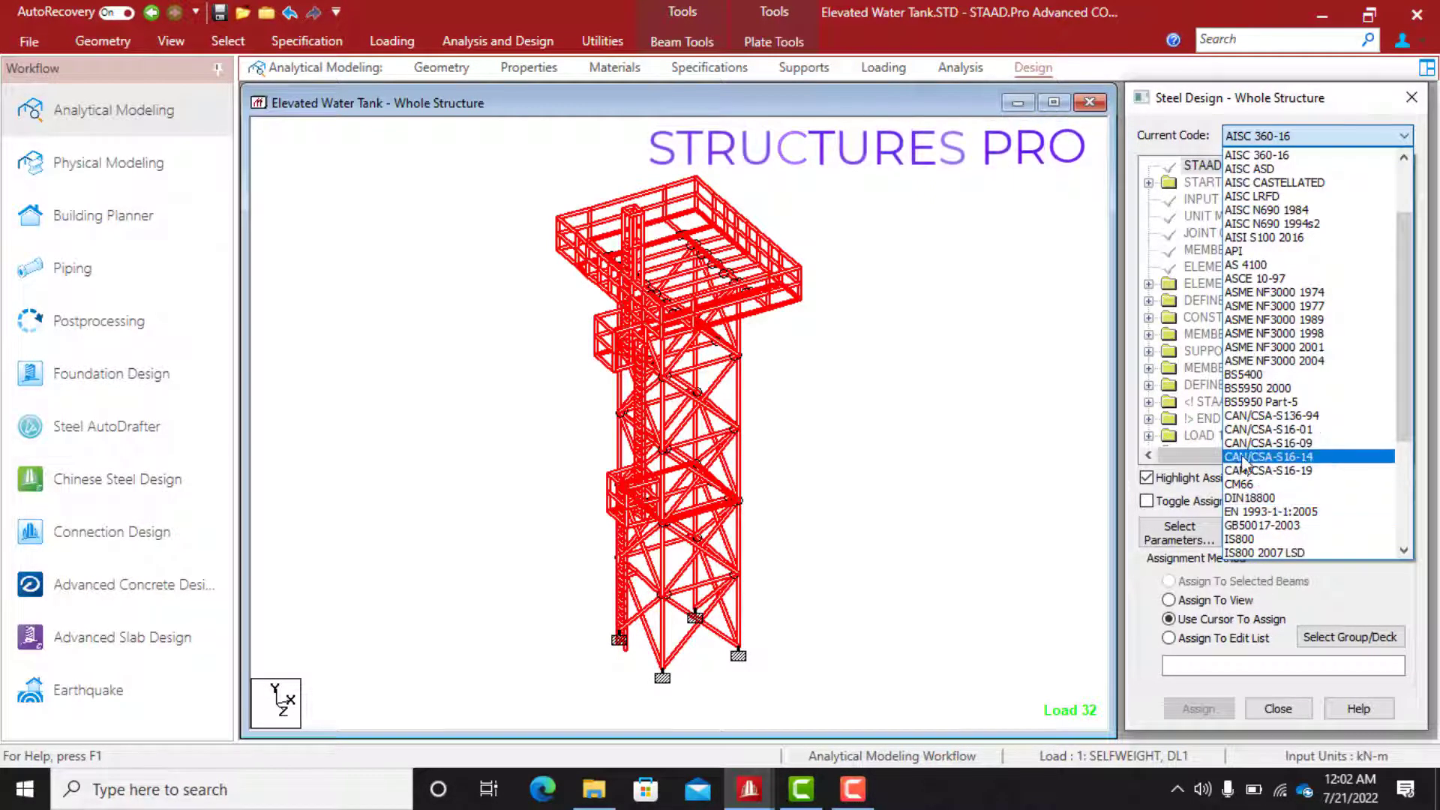
click(969, 337)
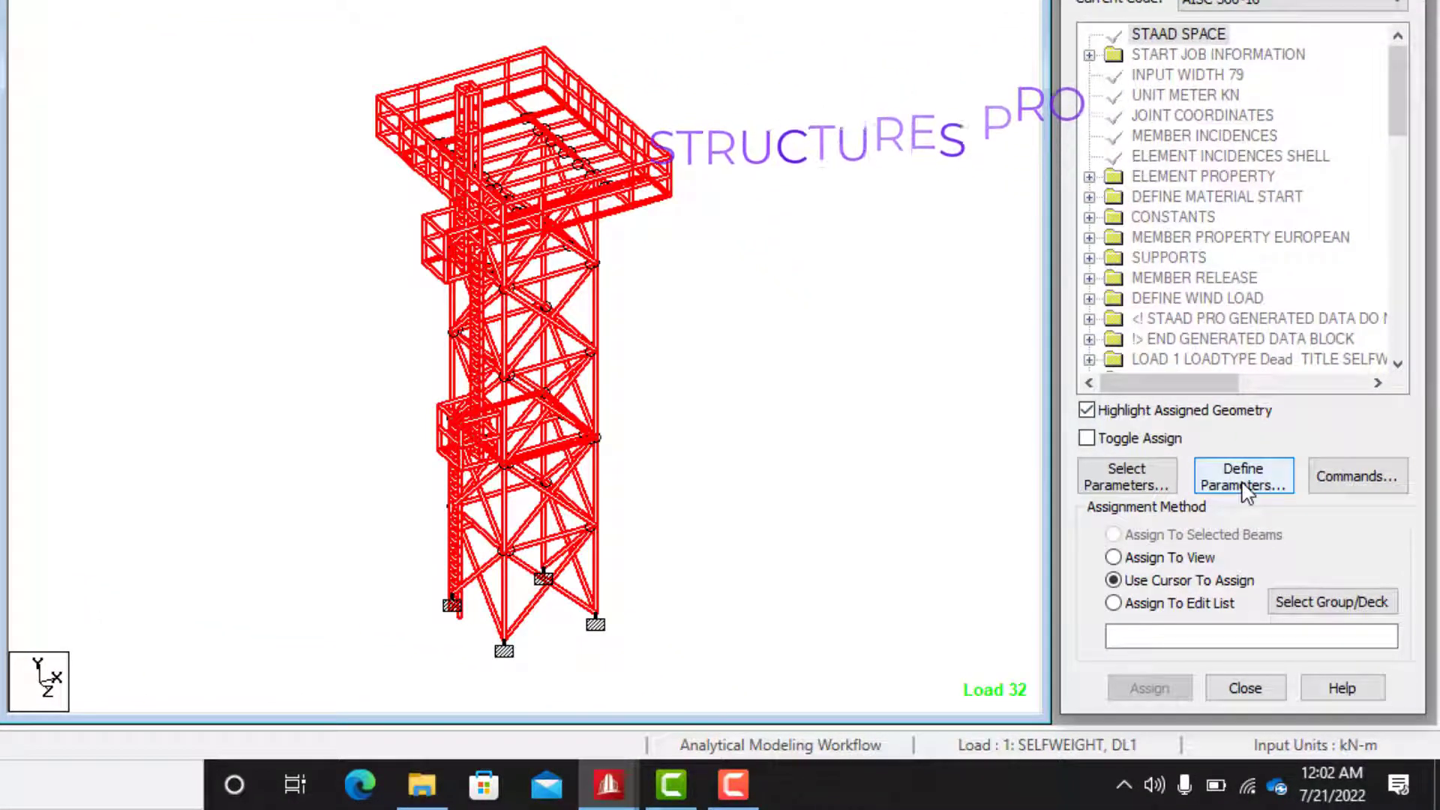
Add the MEMBER TAKE OFF command from the Design Commands list
click(1356, 479)
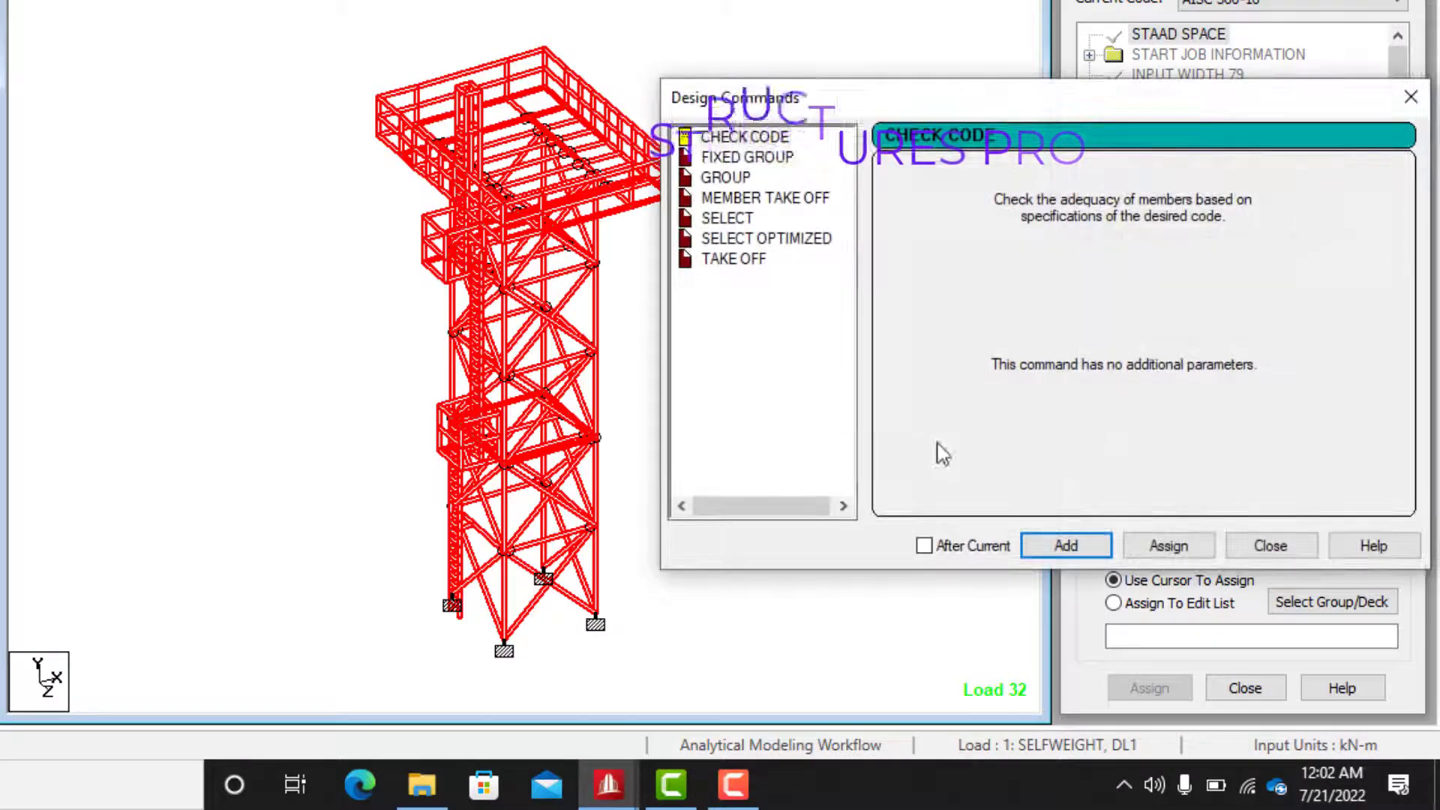
click(759, 201)
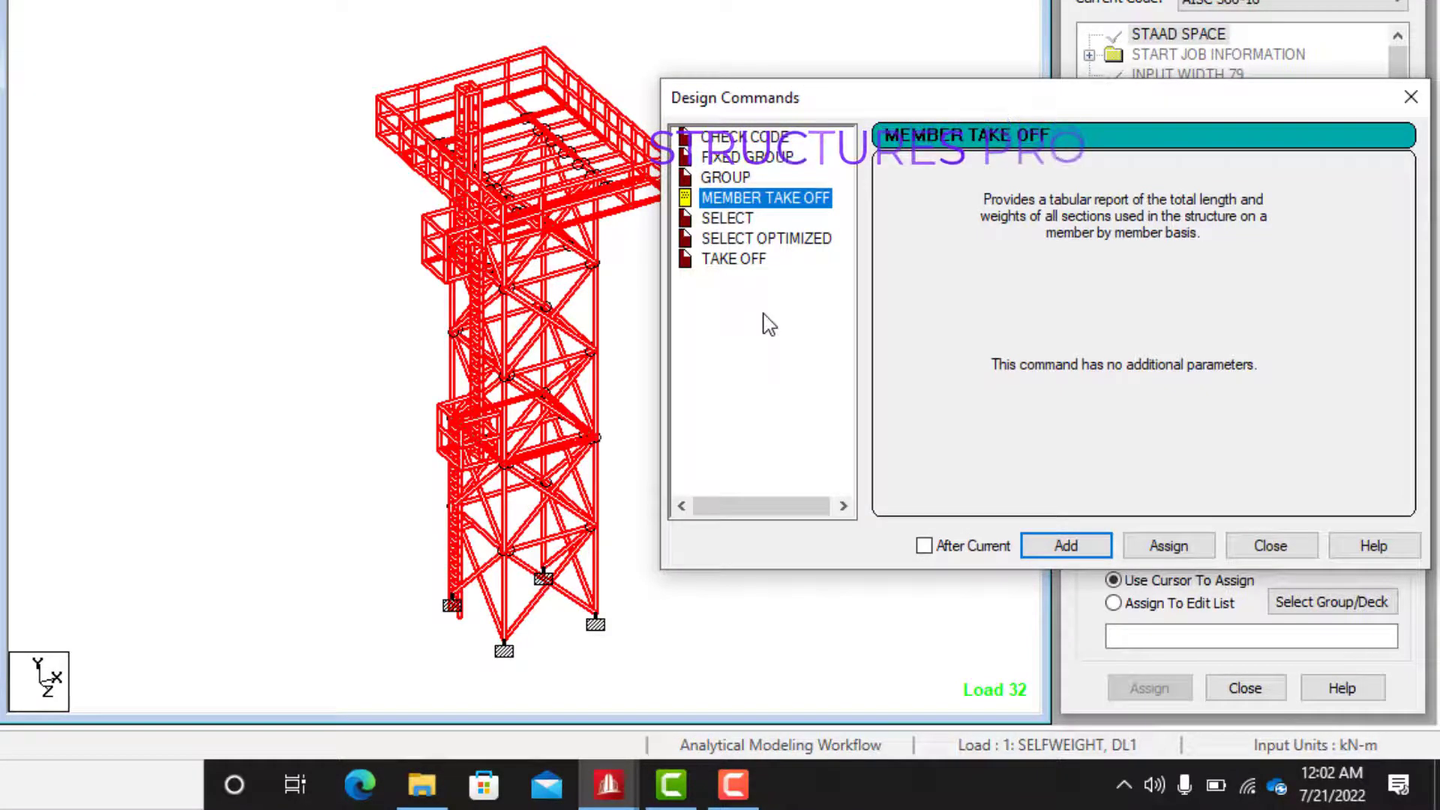
click(1065, 545)
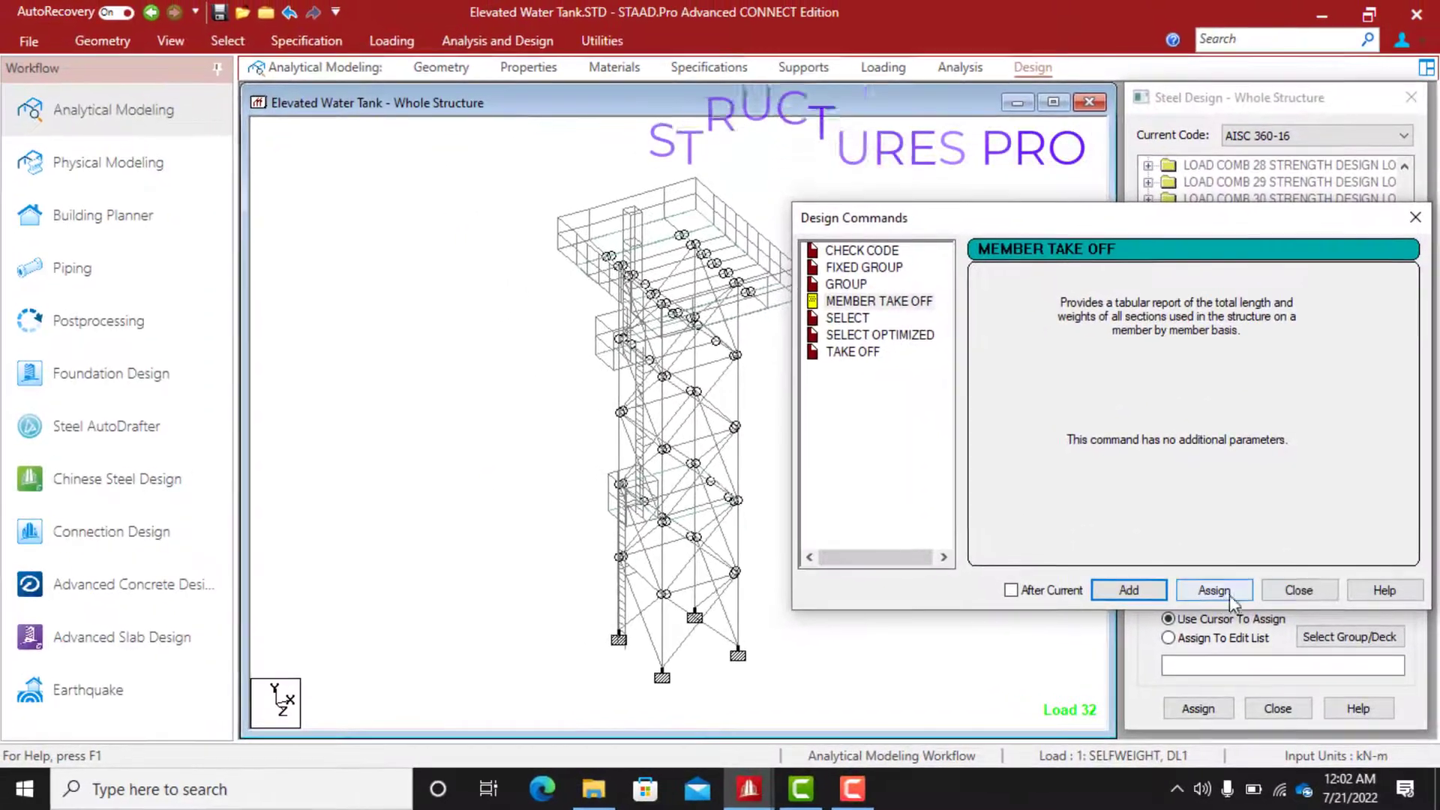
Assign STEEL MEMBER TAKE OFF to all members in view and confirm
click(1306, 596)
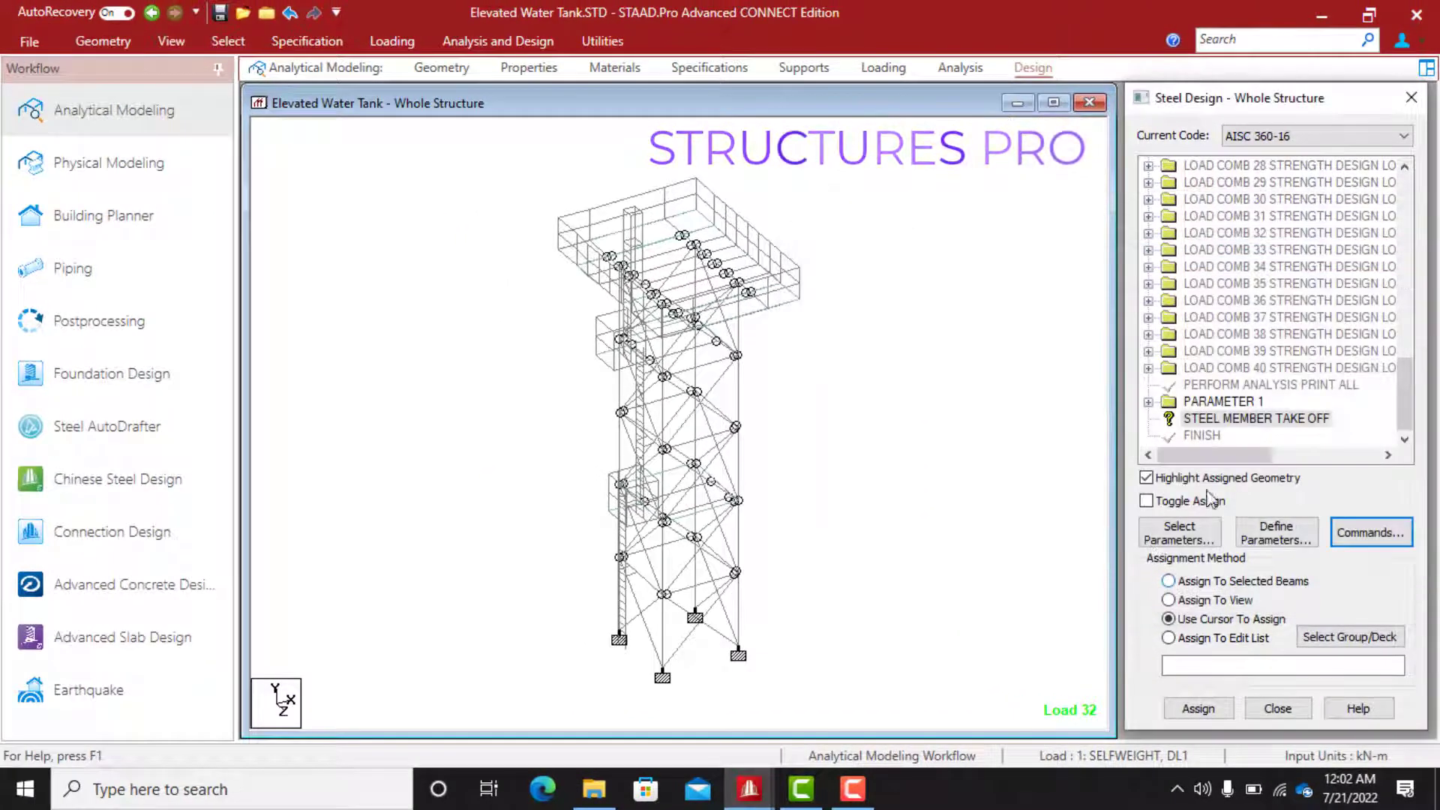
click(1264, 419)
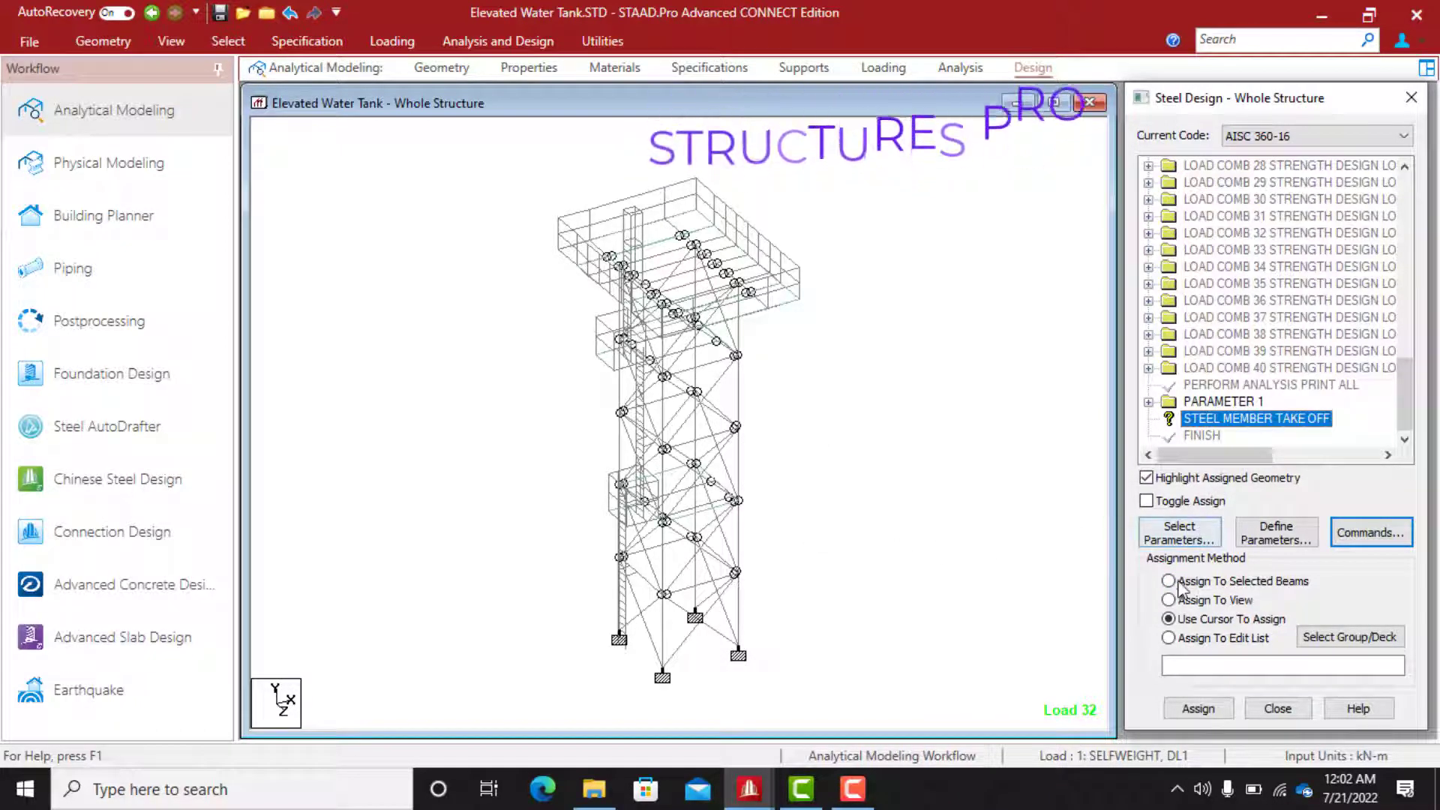
click(1169, 600)
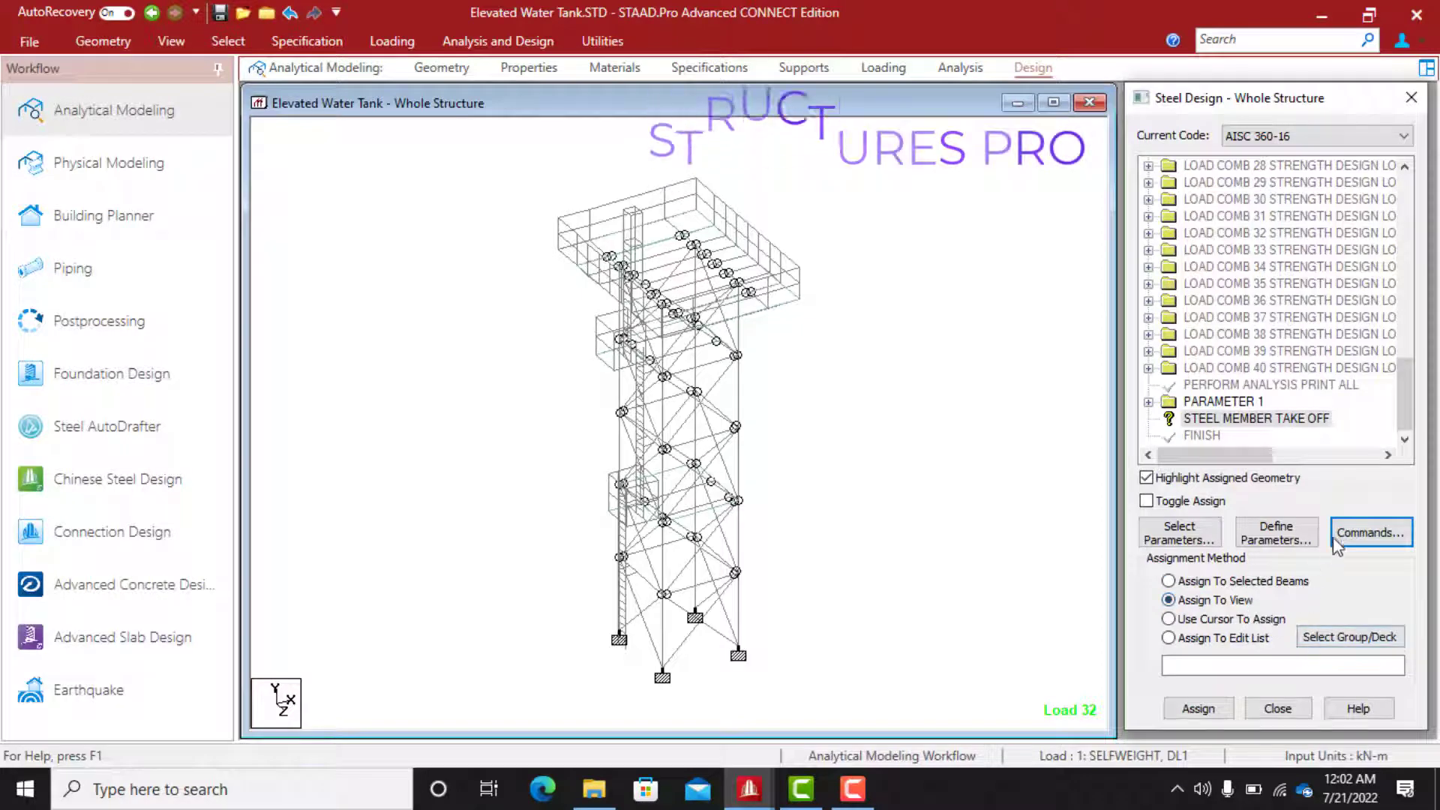
click(1199, 709)
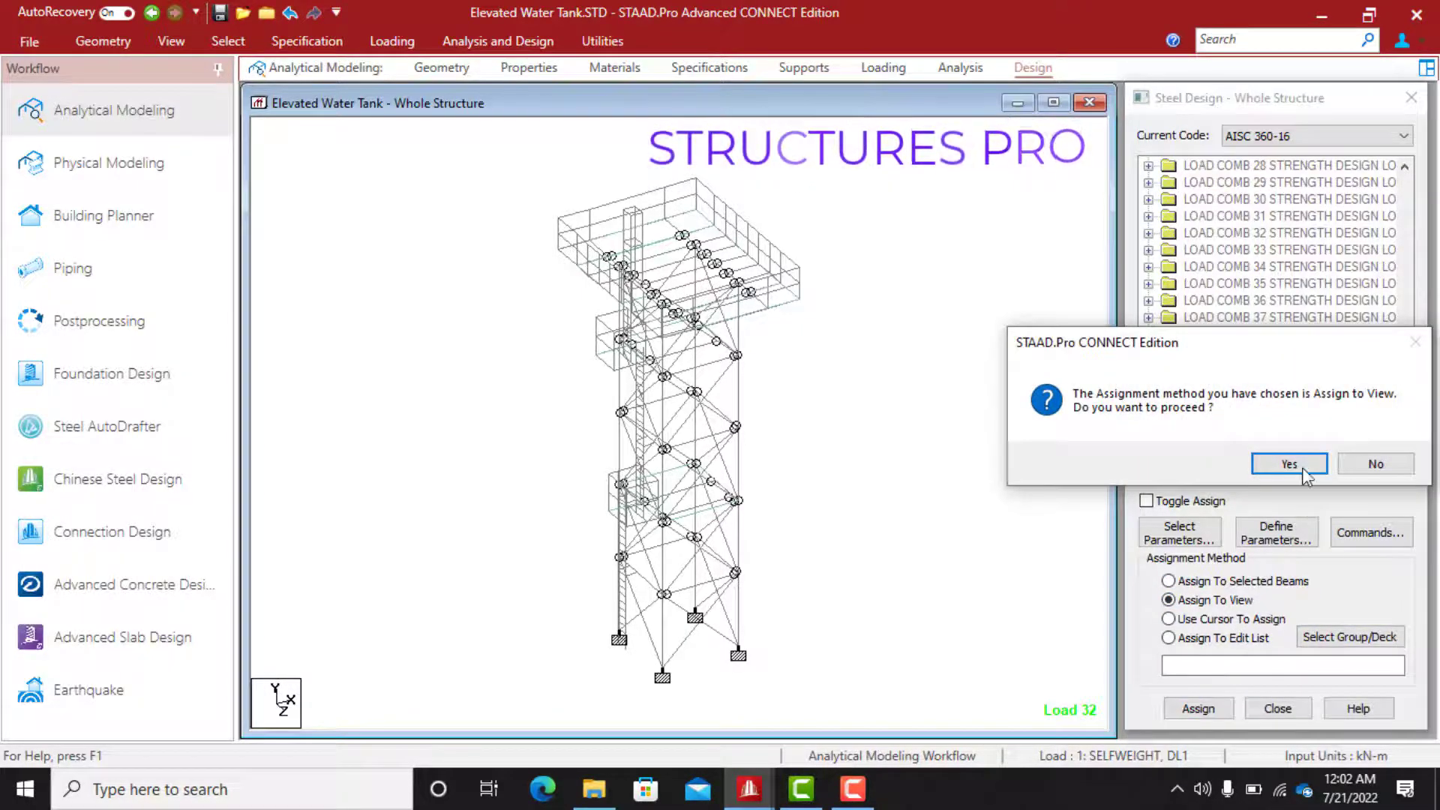
click(1302, 466)
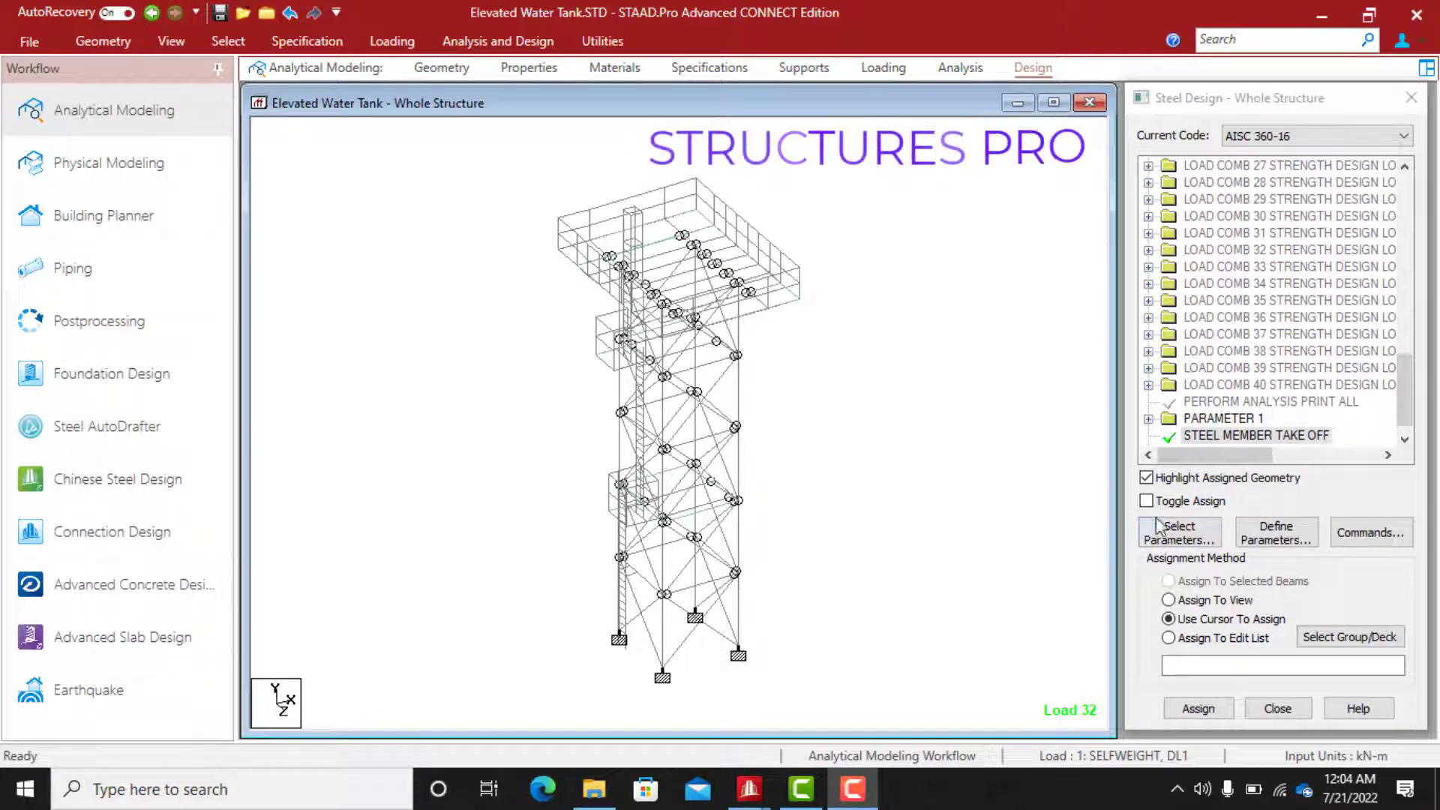
Add the FYLD design parameter with a yield strength of 275000 kN/m2
click(1275, 532)
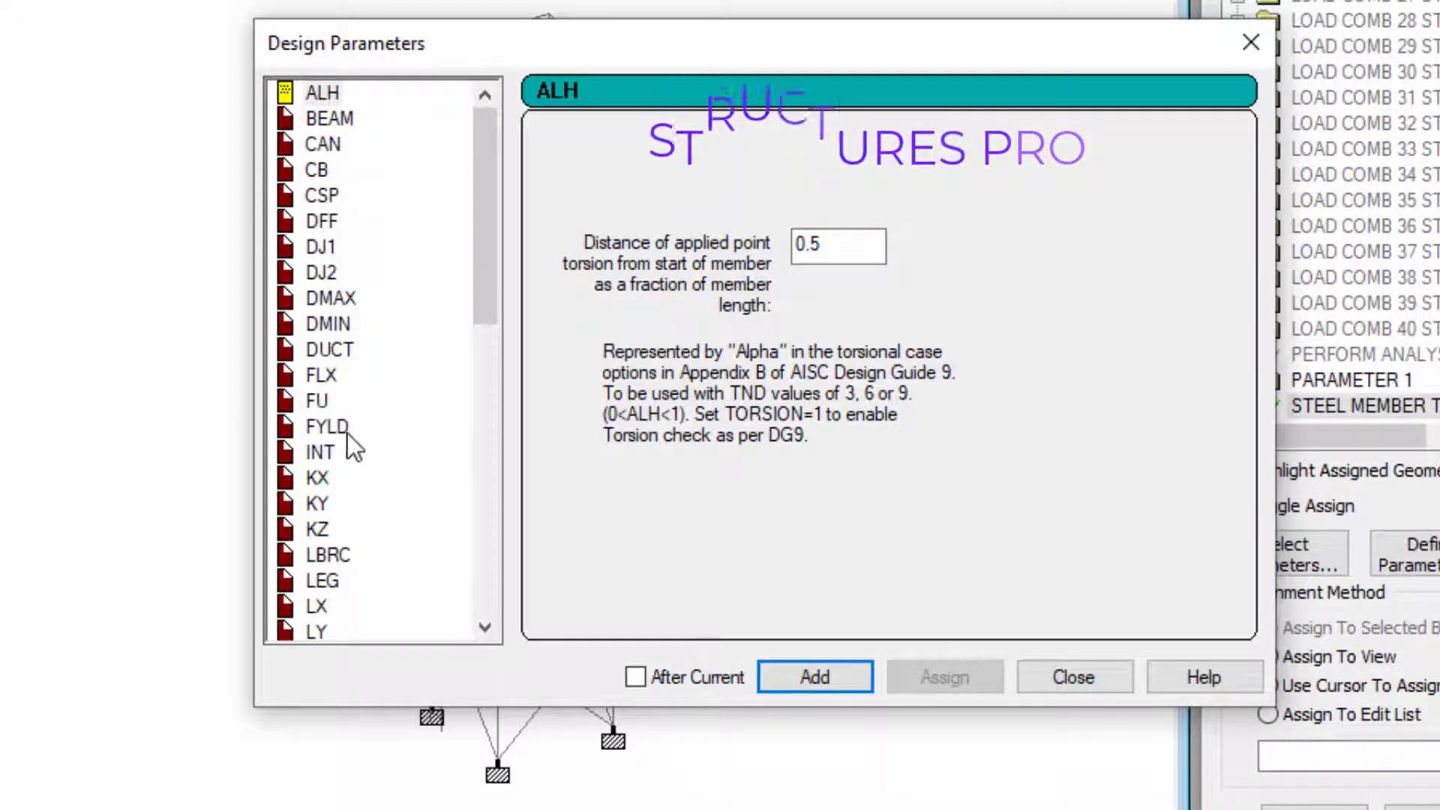
click(327, 425)
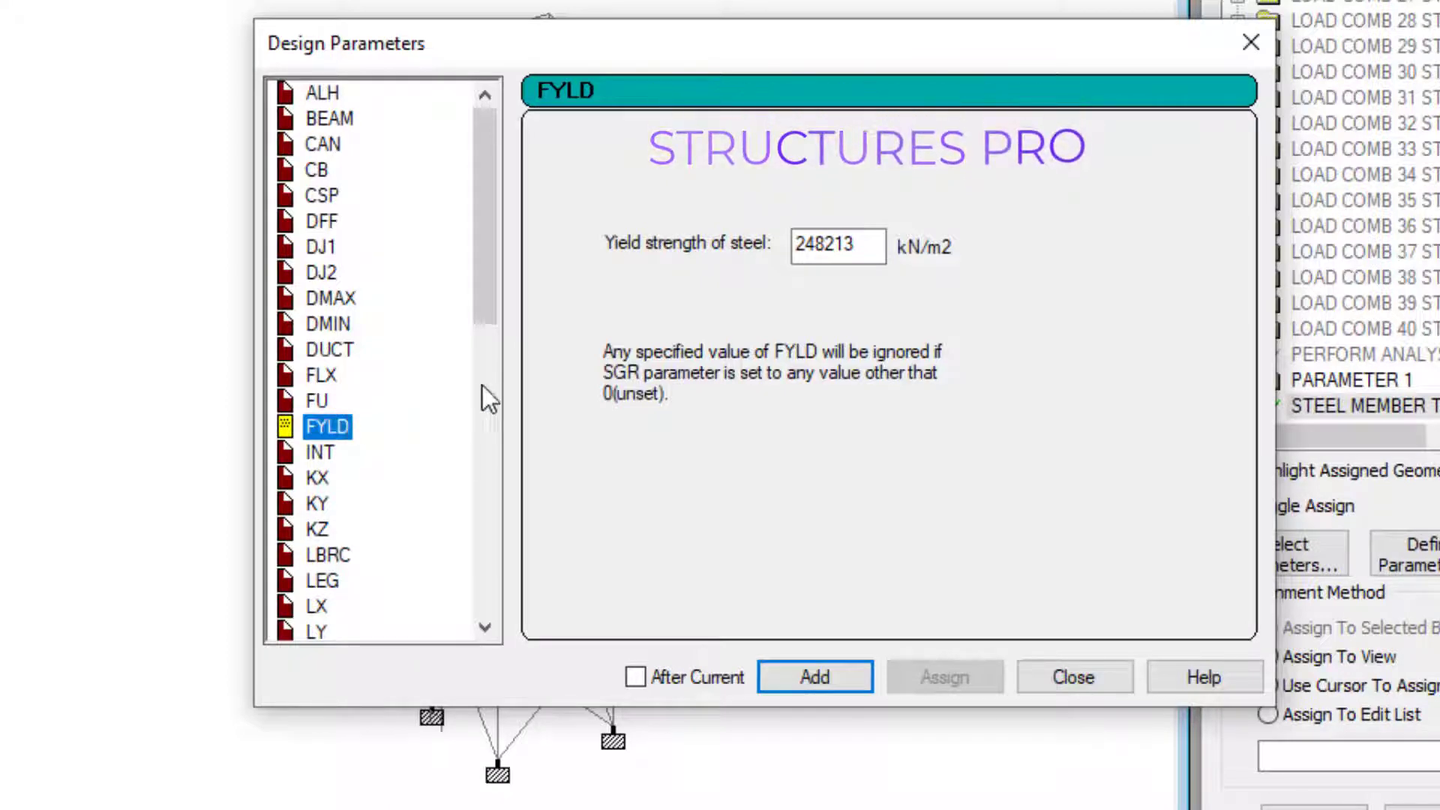
drag(861, 245, 800, 259)
key(BackSpace)
key(ctrl+z)
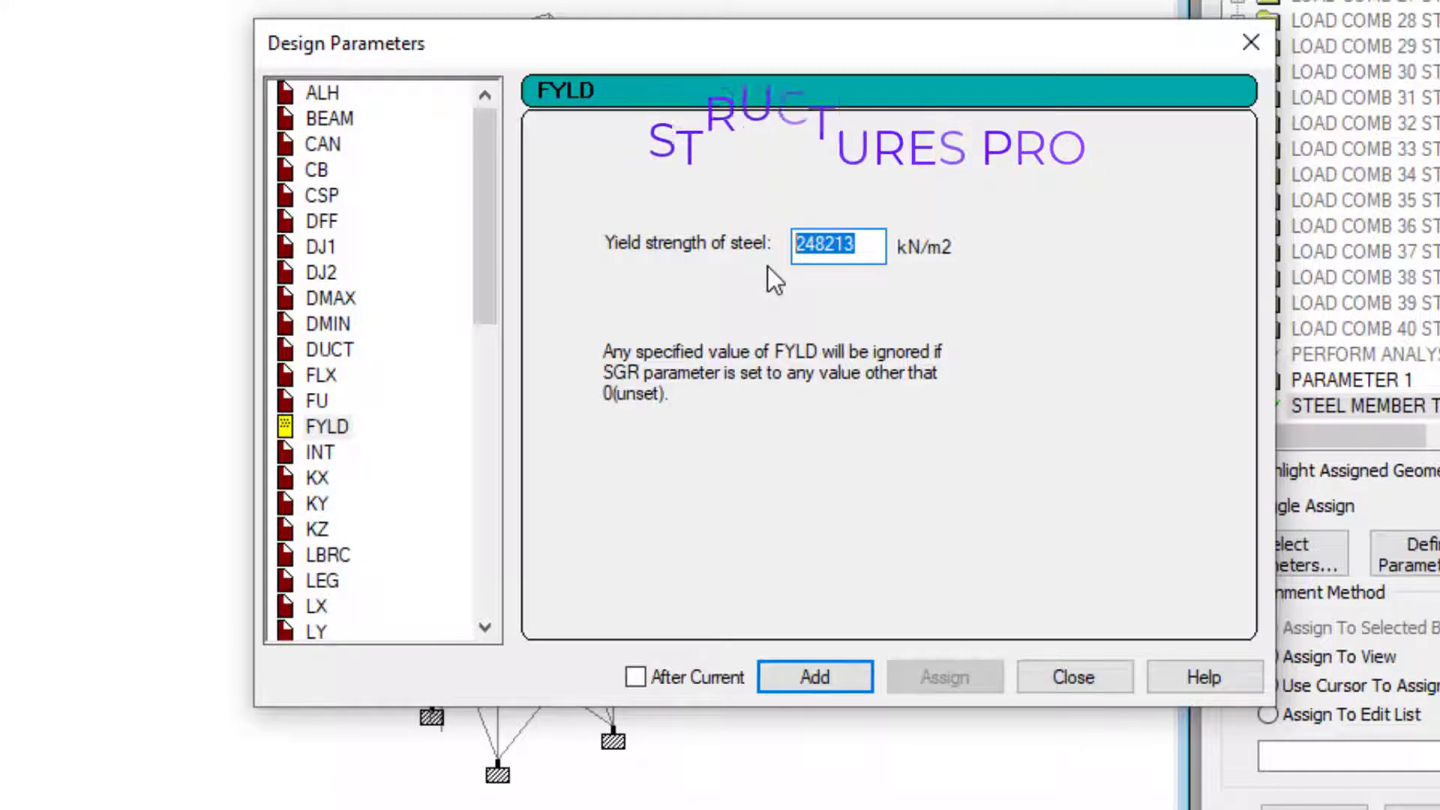
text(2)
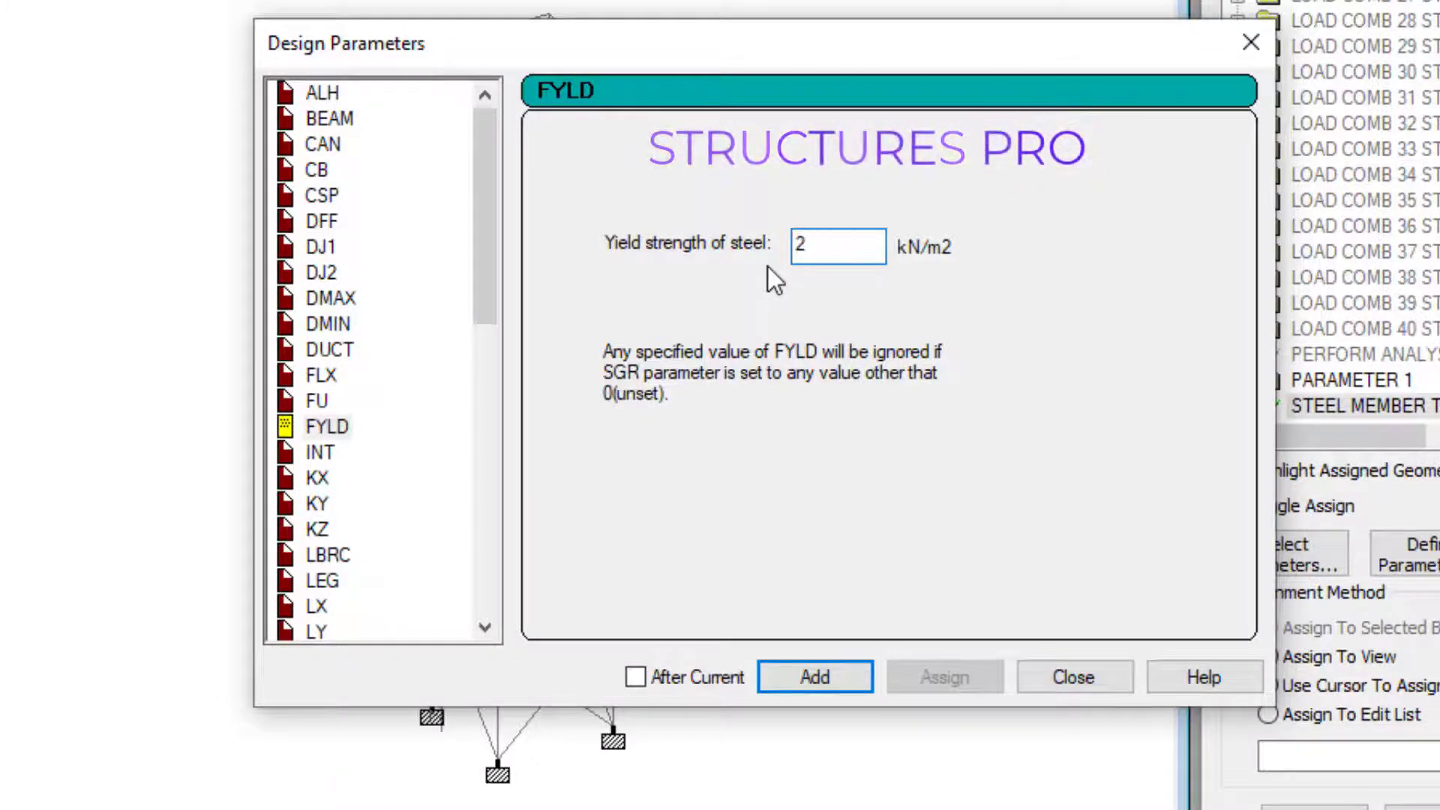
text(7)
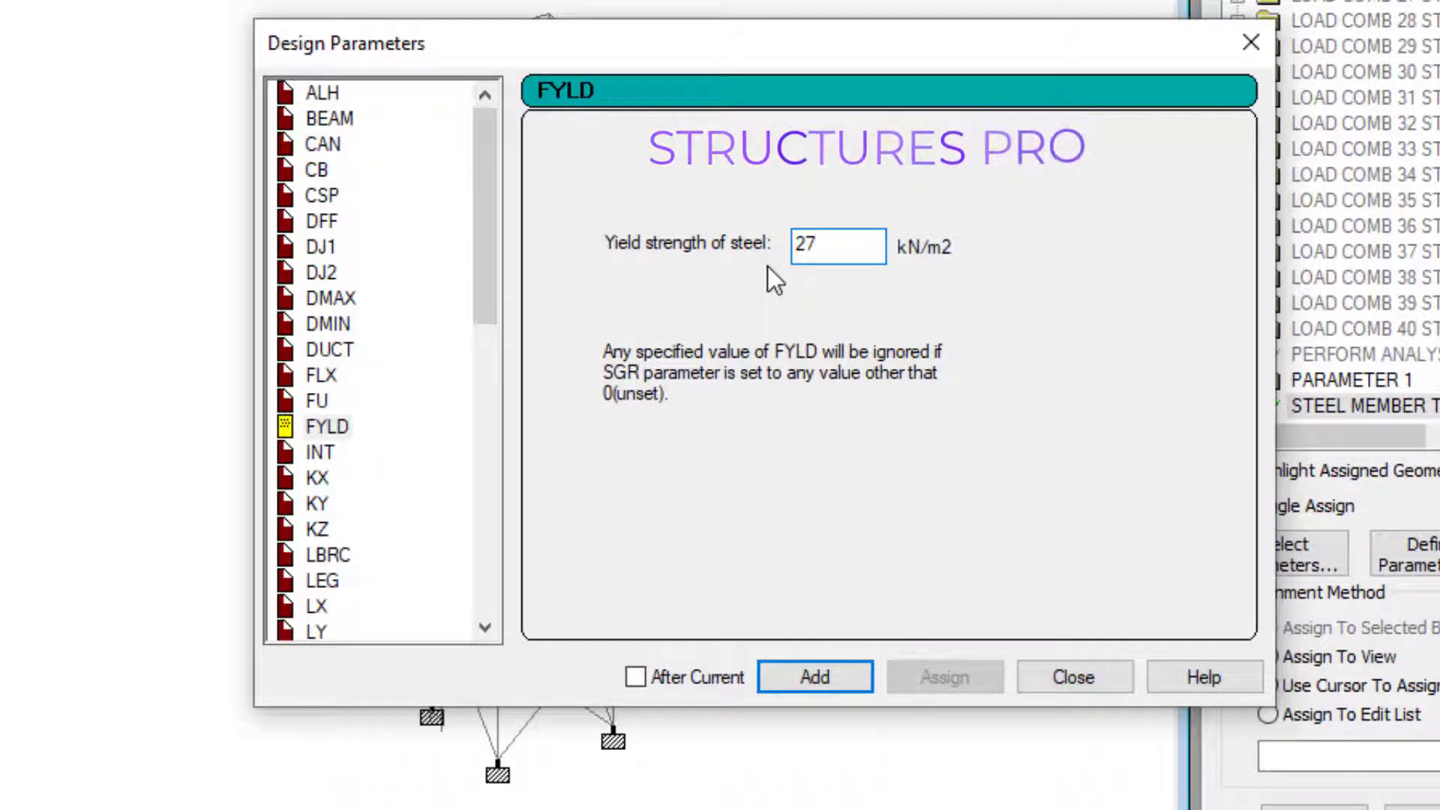
text(5)
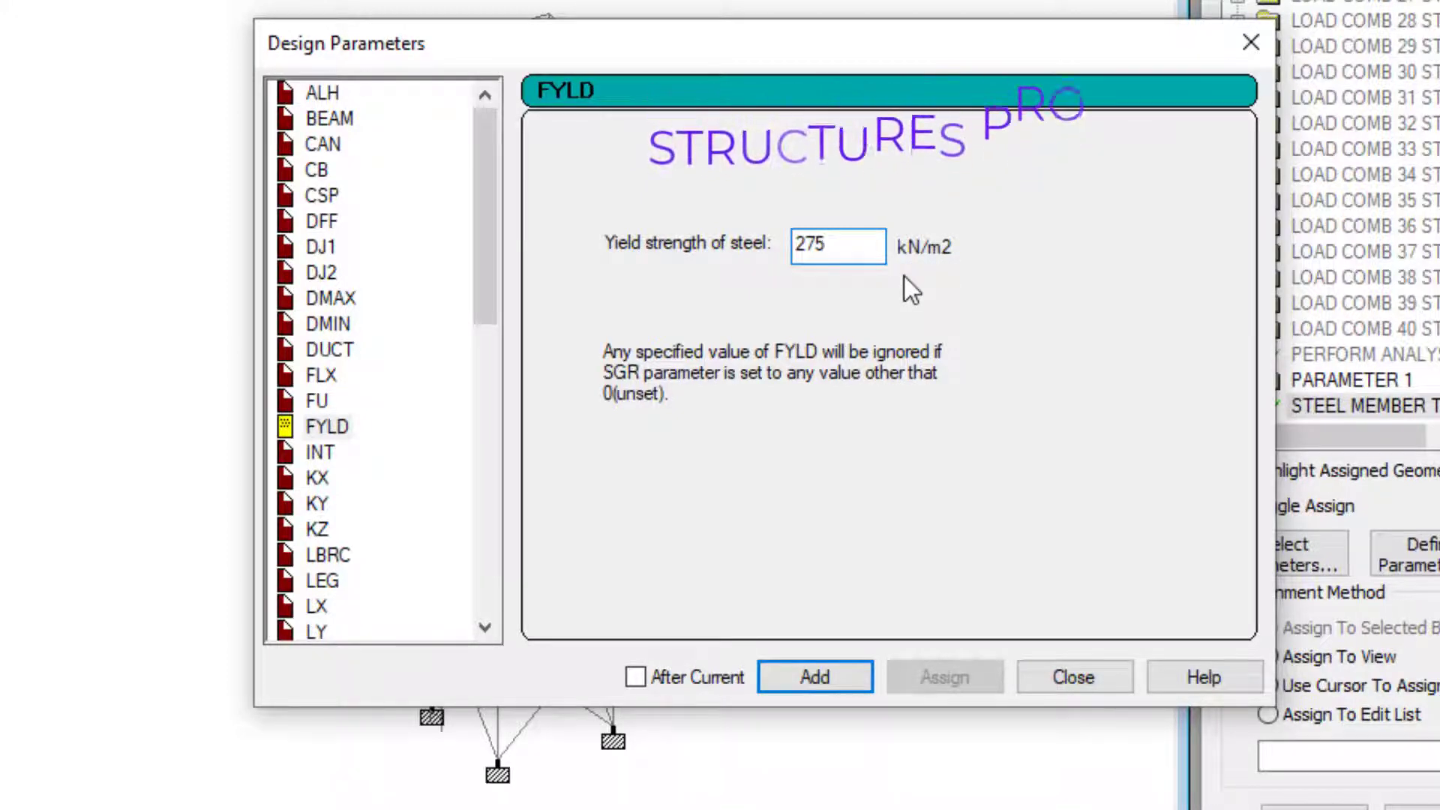
text(000)
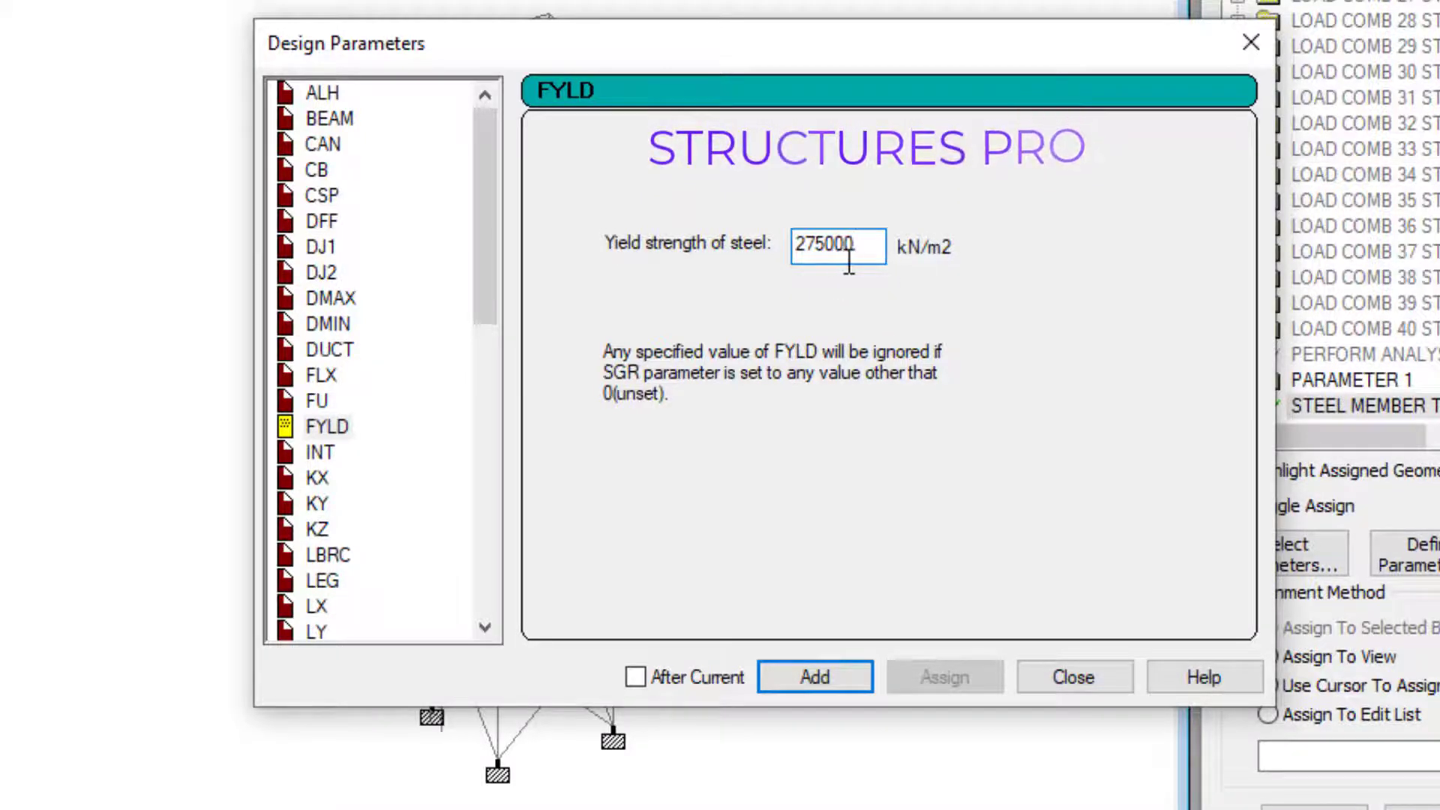
click(812, 681)
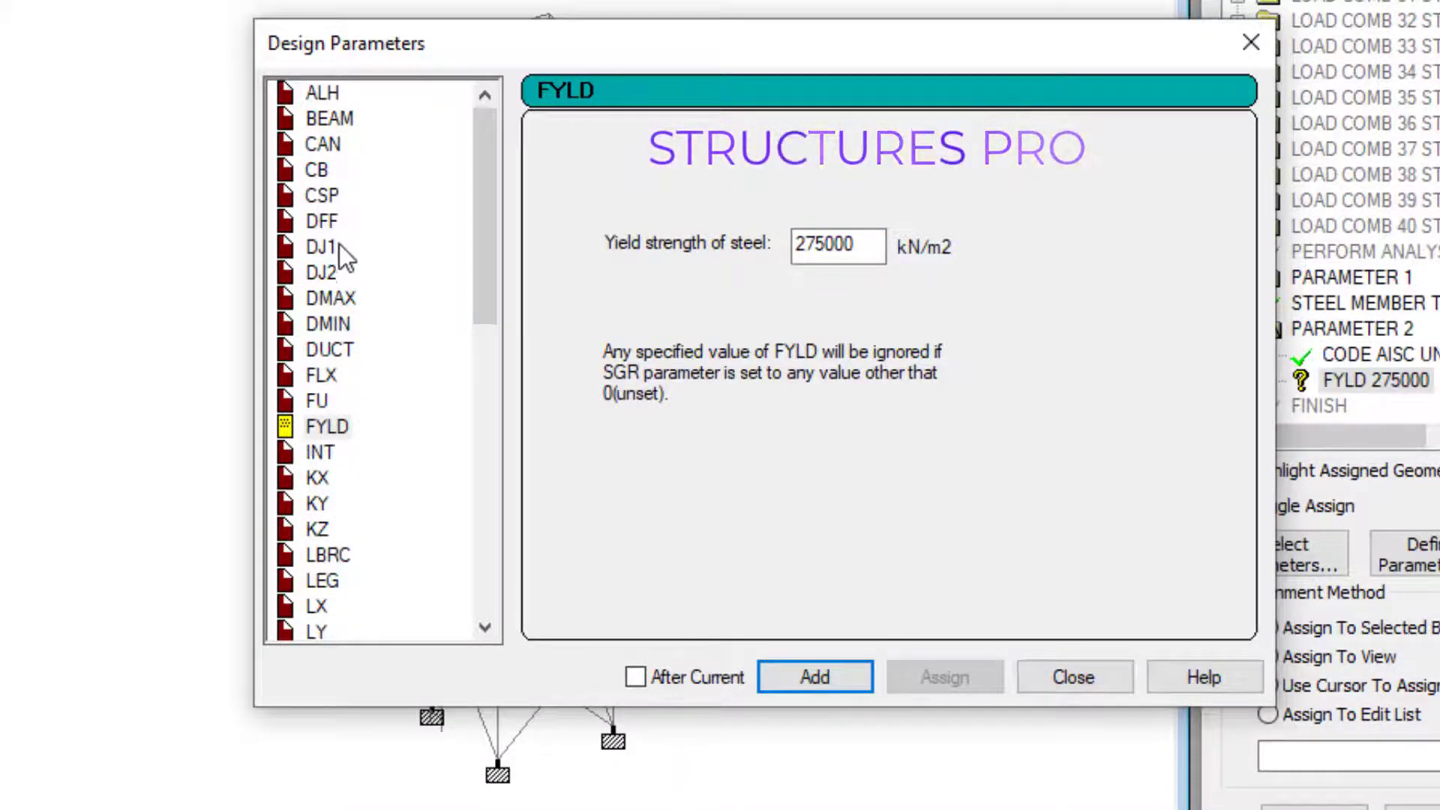
click(321, 402)
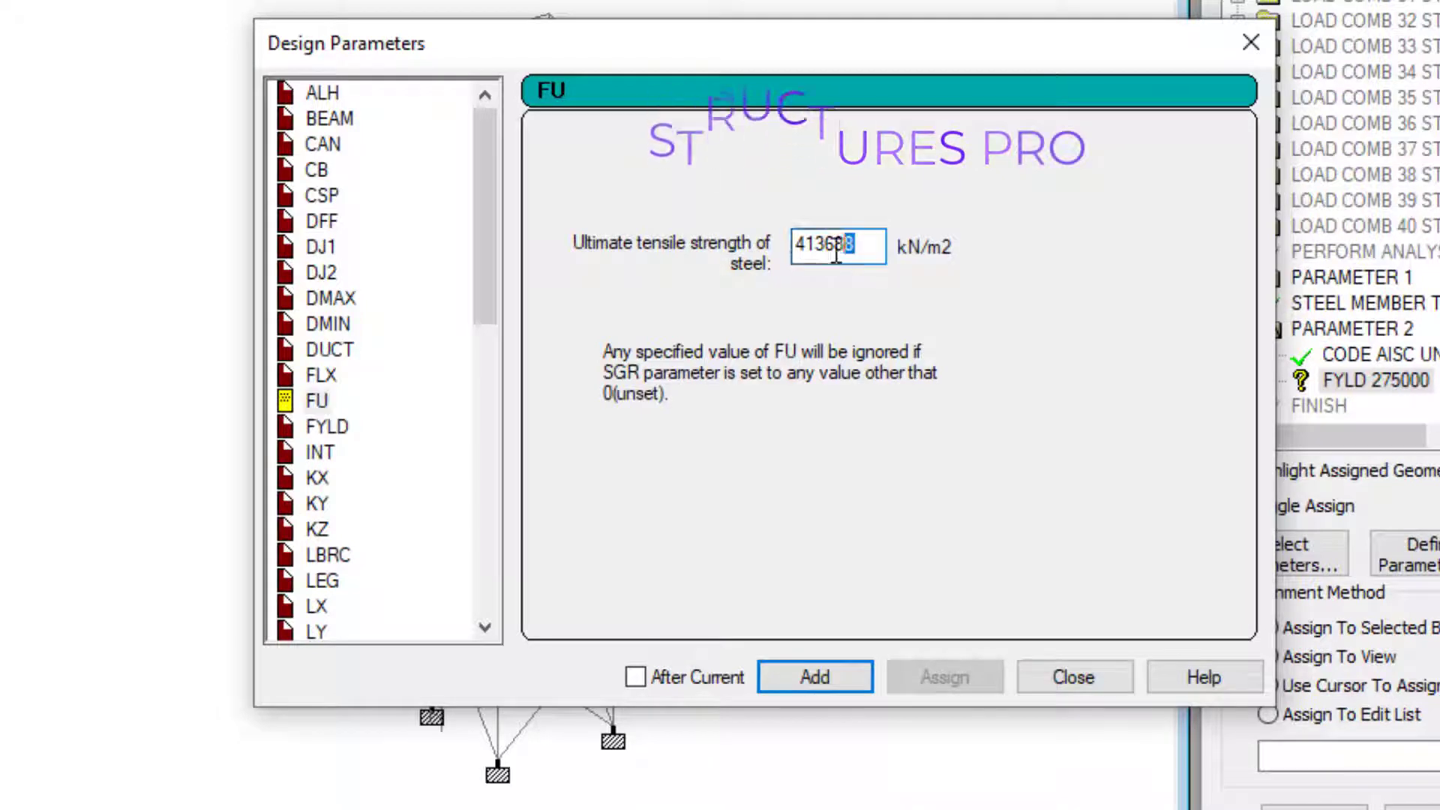
Replace the FU value with 410000 kN/m2 and add it to PARAMETER 2
drag(857, 245, 792, 259)
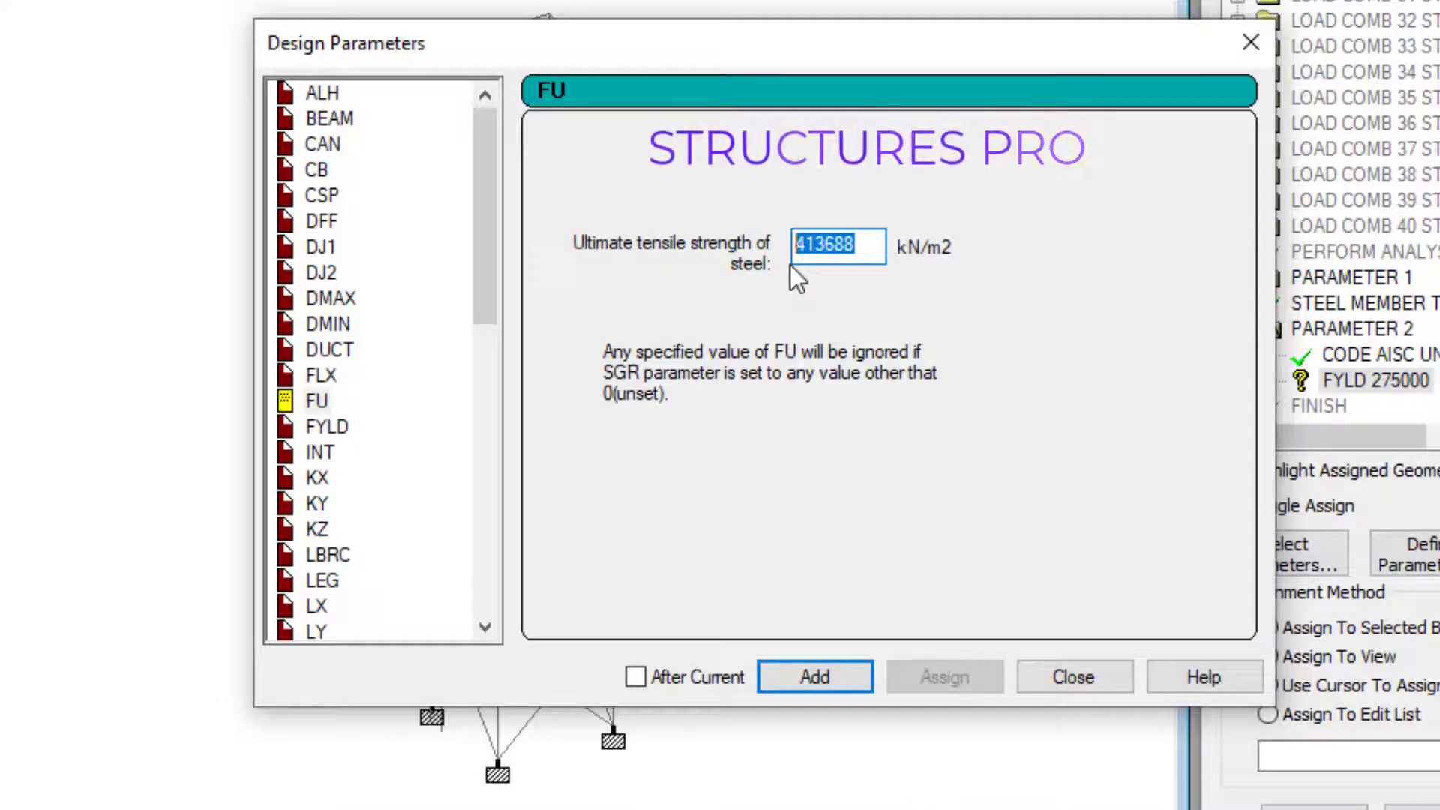
text(410)
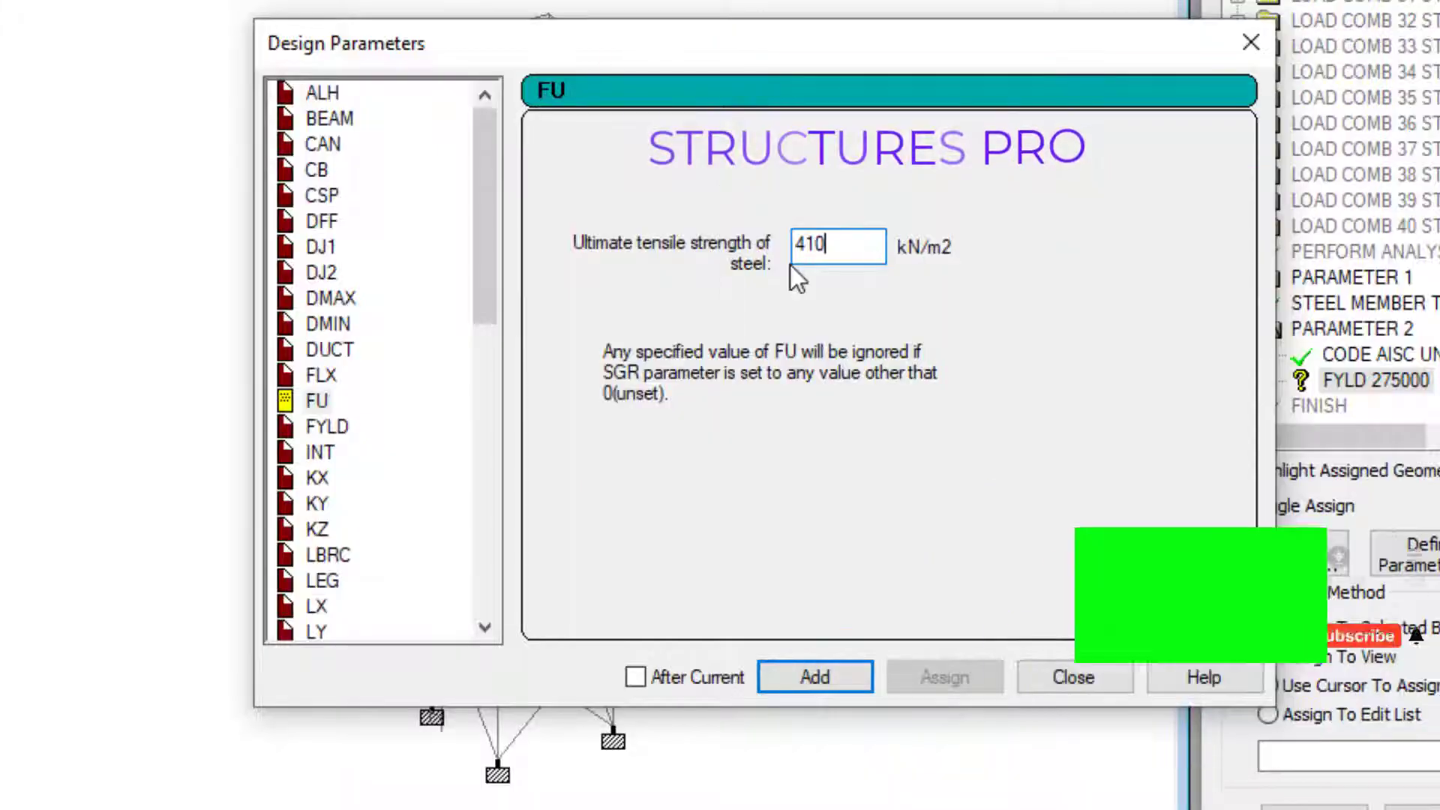
text(000)
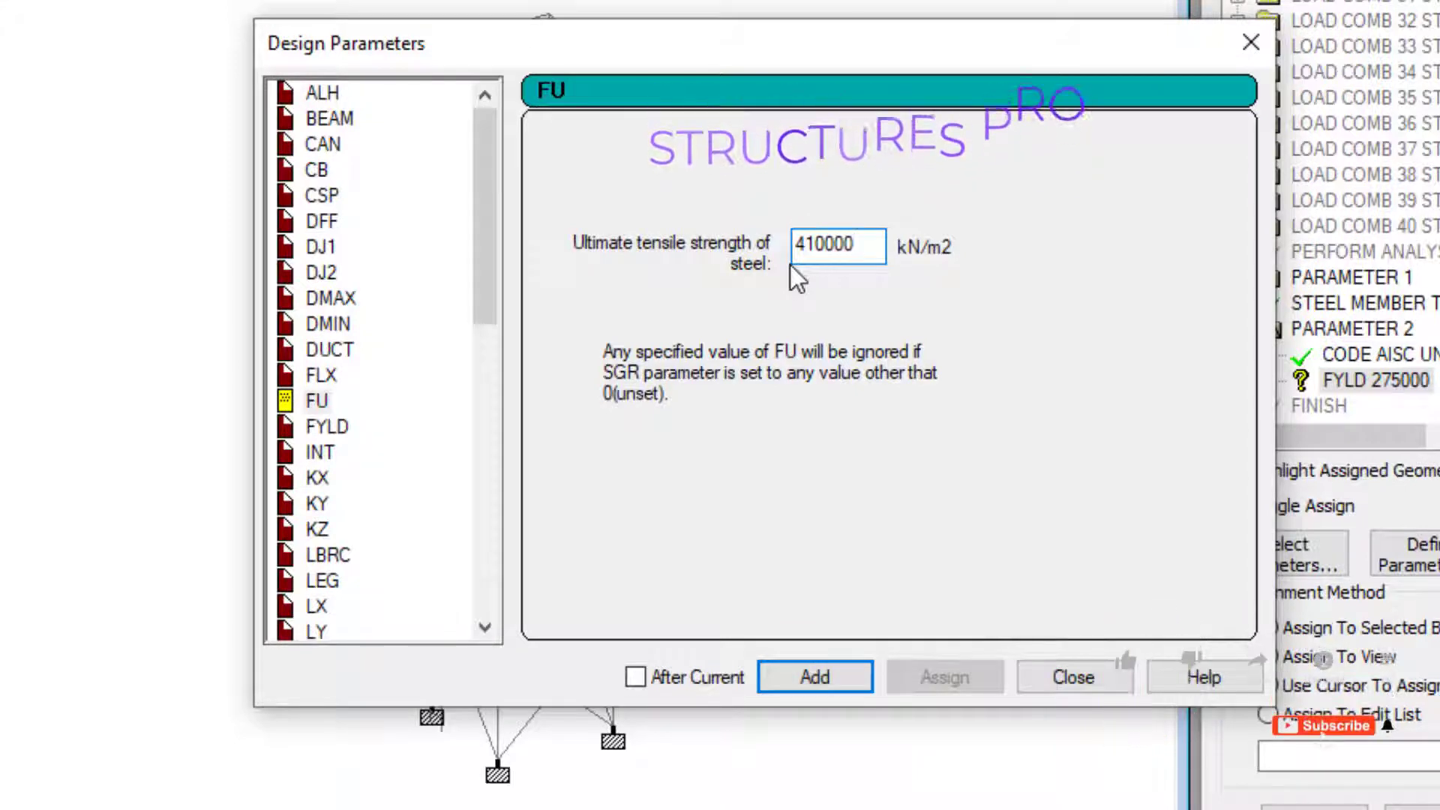
click(811, 675)
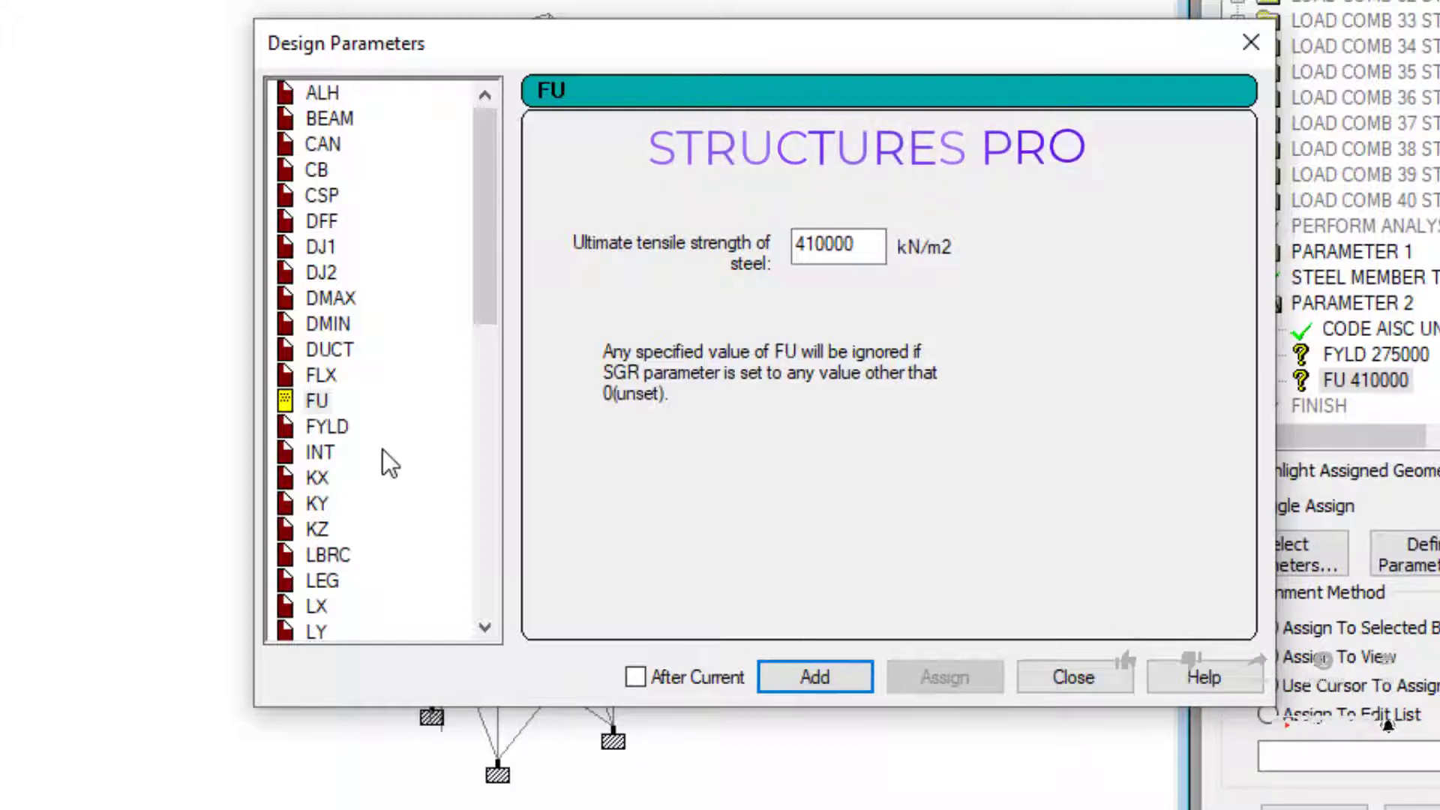
scroll(381, 447, down, 3)
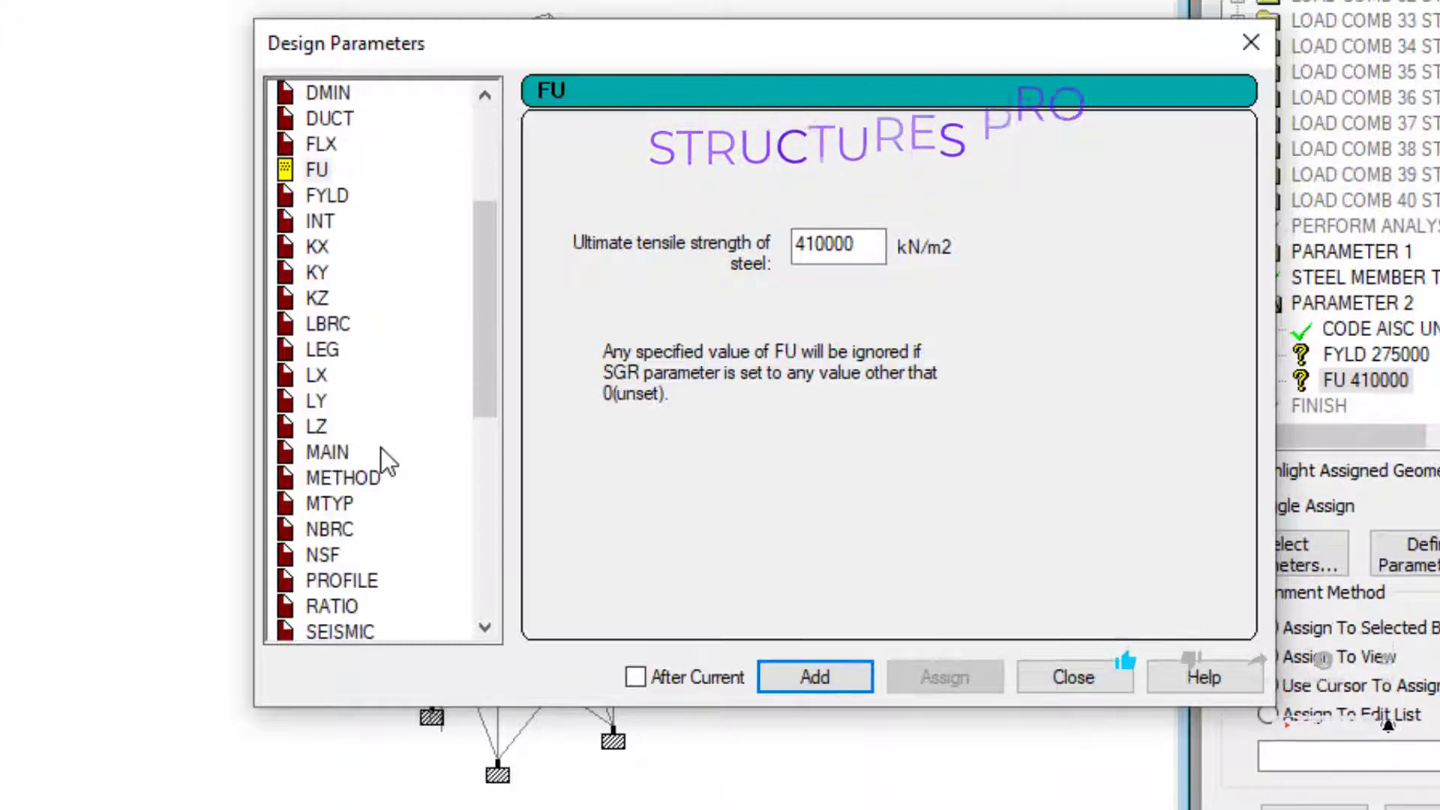
scroll(381, 447, down, 6)
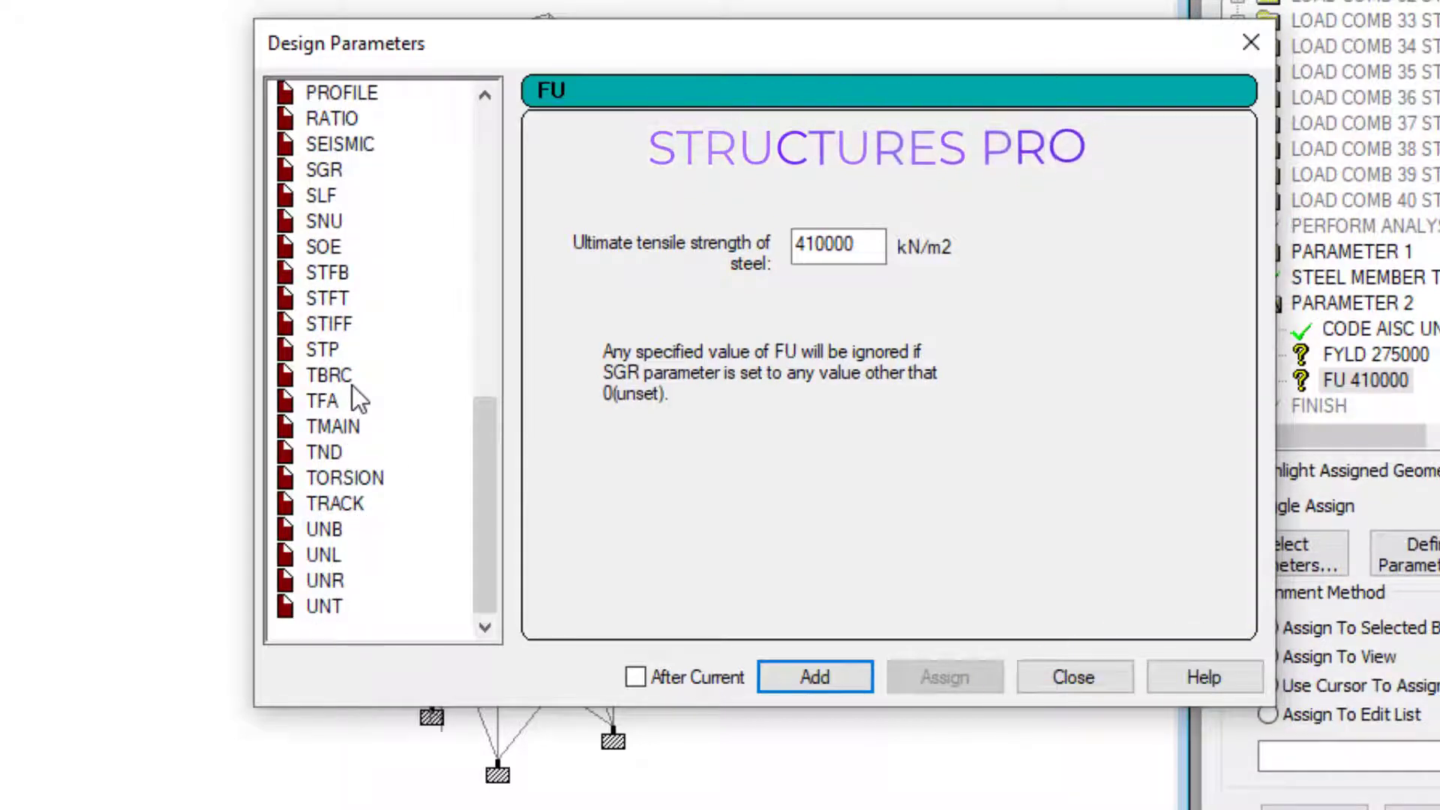
Add TRACK 2 for maximum-detail output below FU 410000, then select the RATIO parameter
click(350, 504)
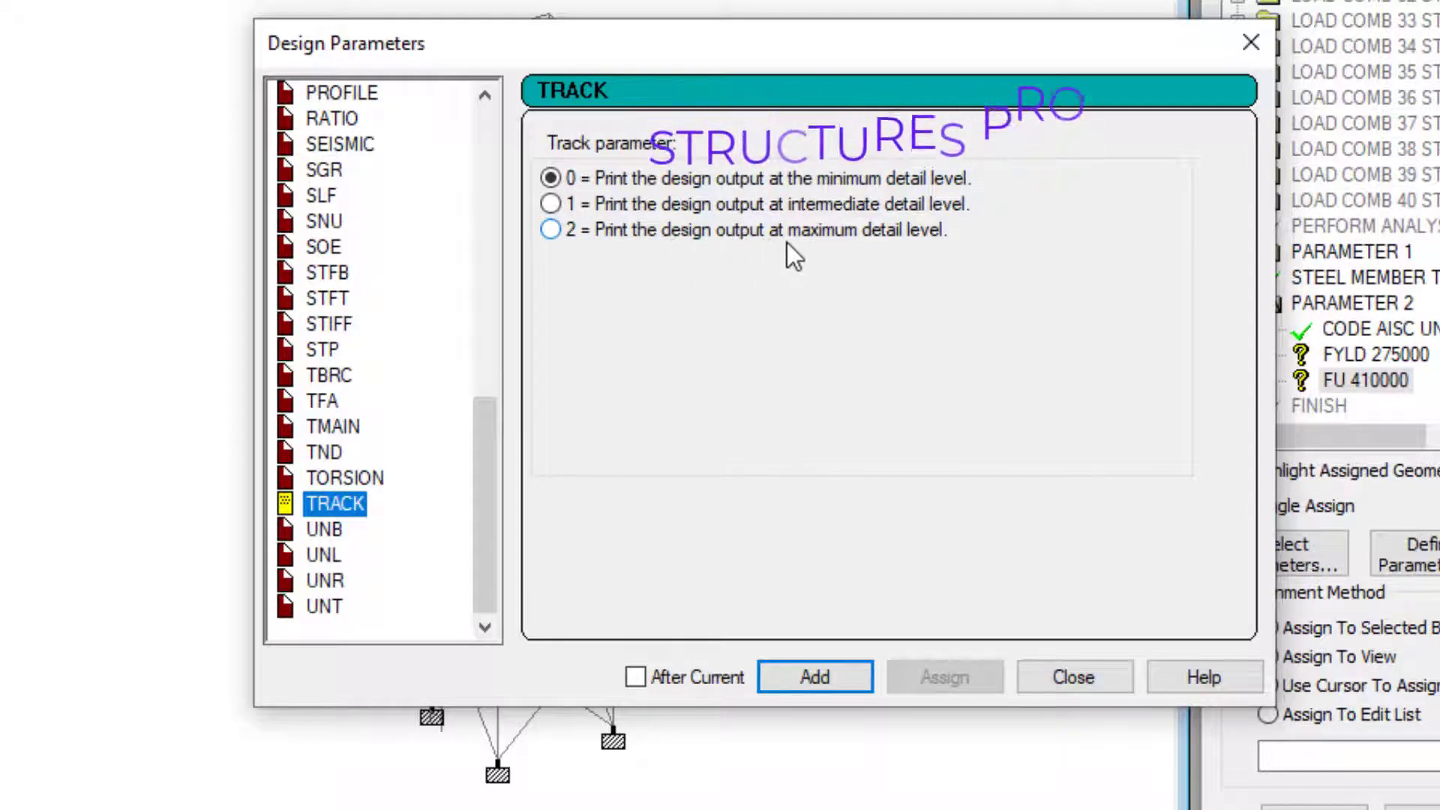
click(554, 232)
click(810, 678)
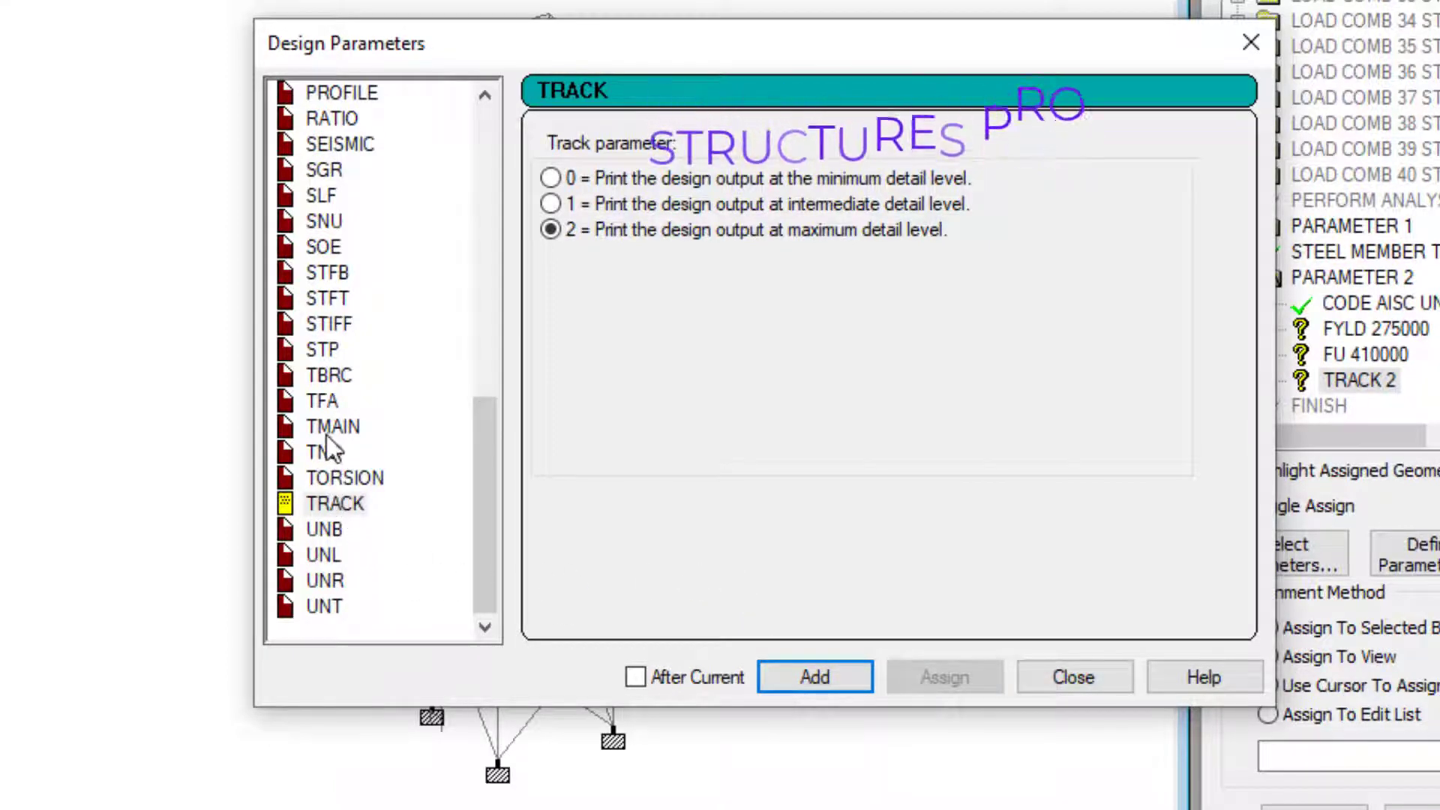
scroll(337, 356, up, 1)
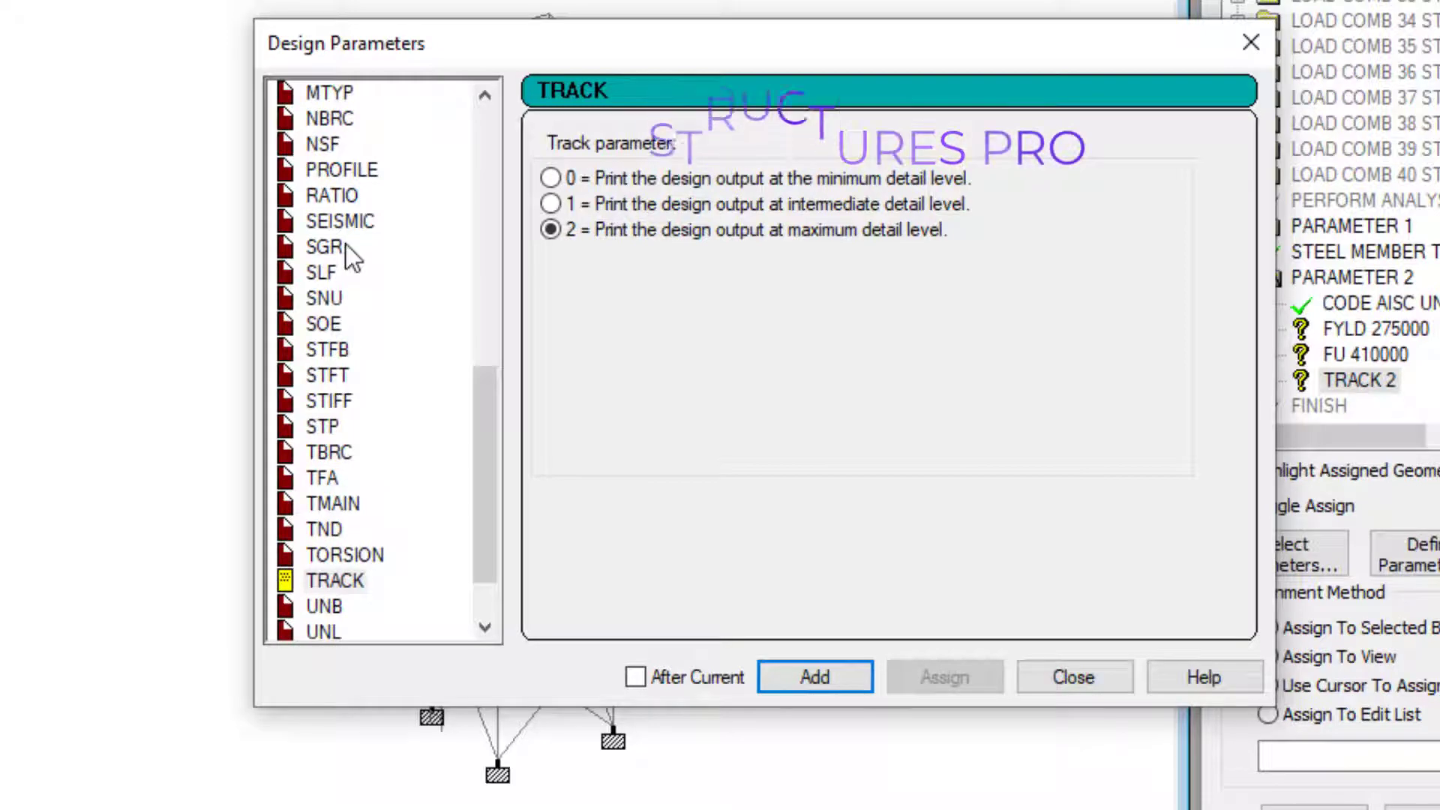
scroll(345, 248, up, 1)
click(317, 274)
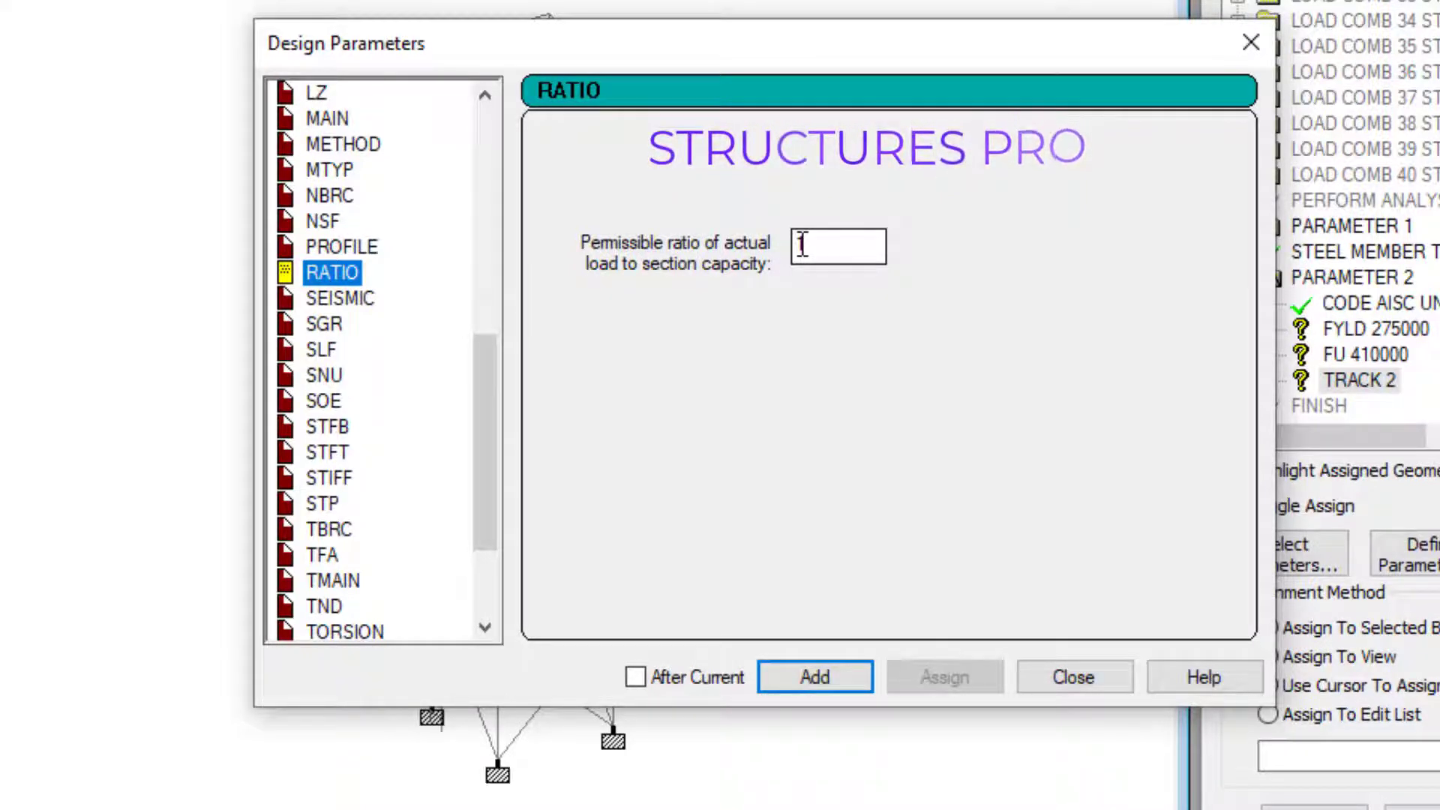
Add RATIO 1 after TRACK 2 and close the Design Parameters dialog
click(802, 244)
text(1)
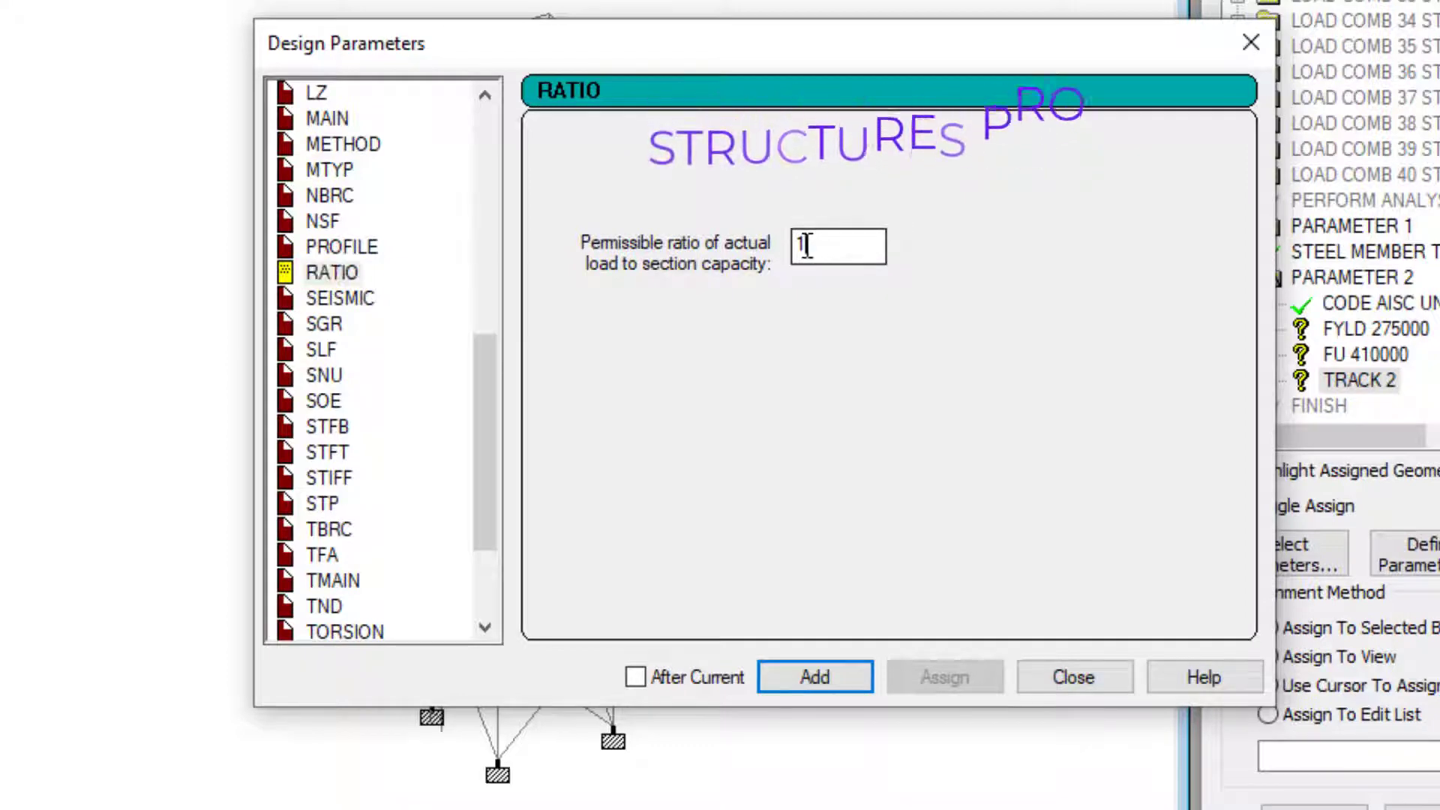
double_click(798, 248)
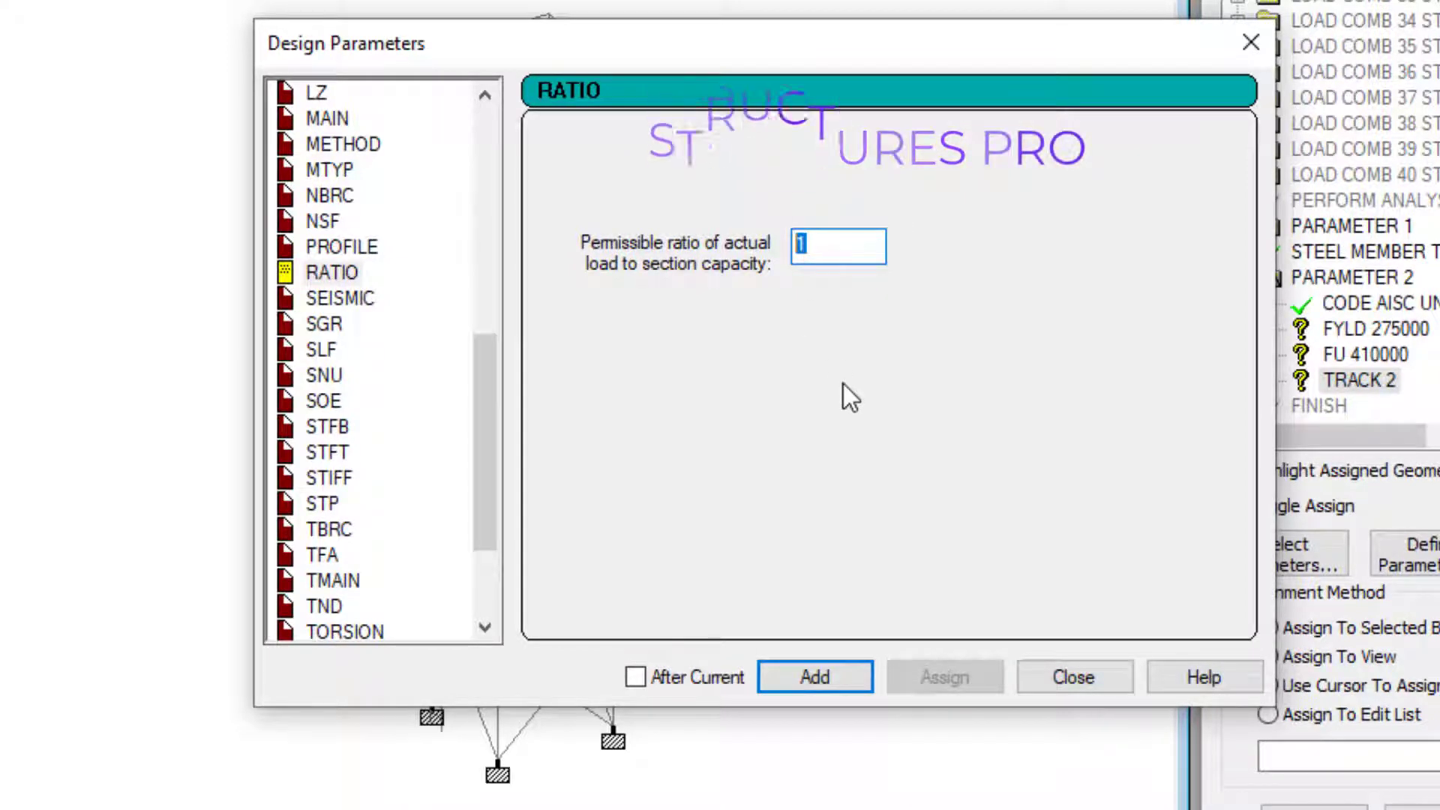
text(0.9)
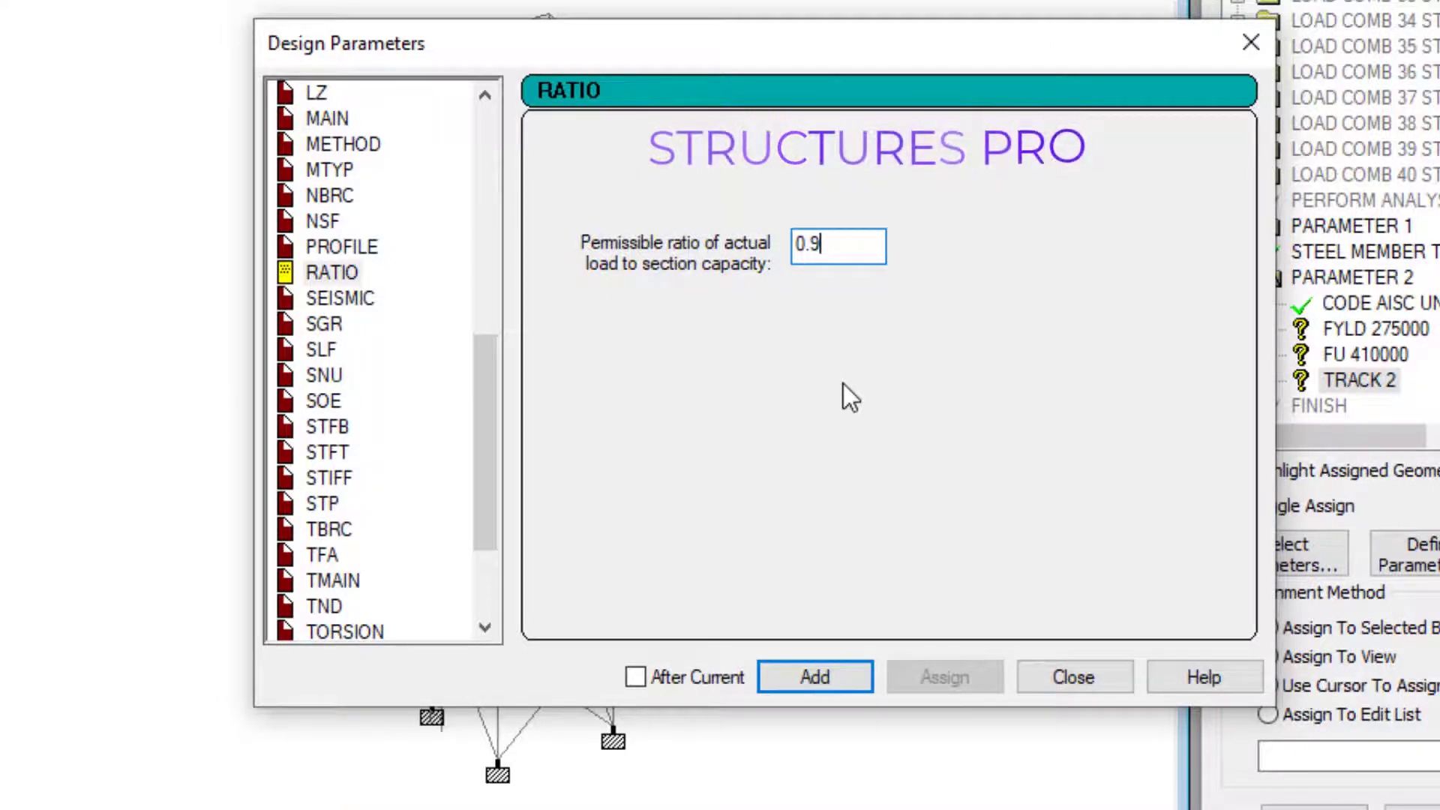
key(BackSpace)
key(BackSpace)
key(BackSpace)
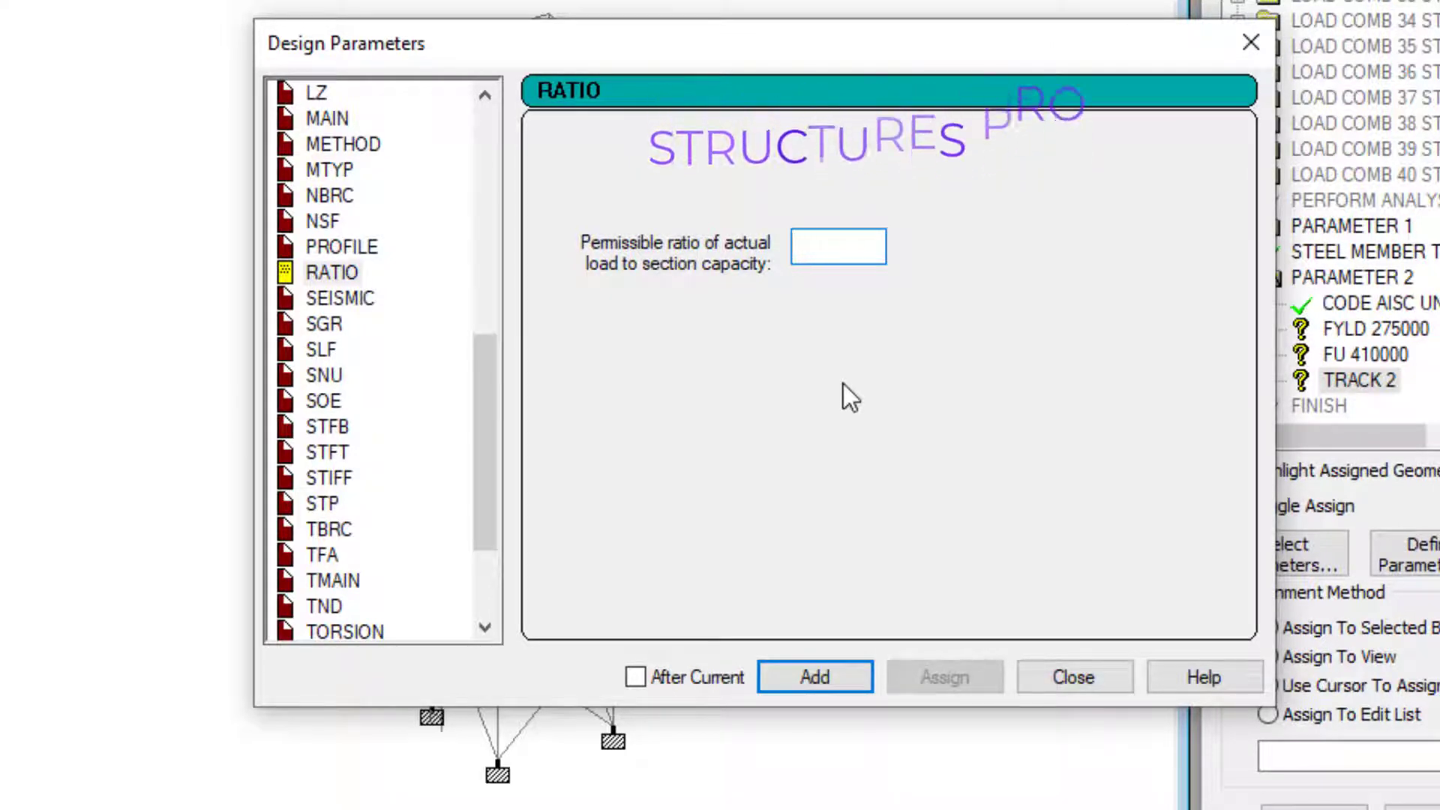
text(7)
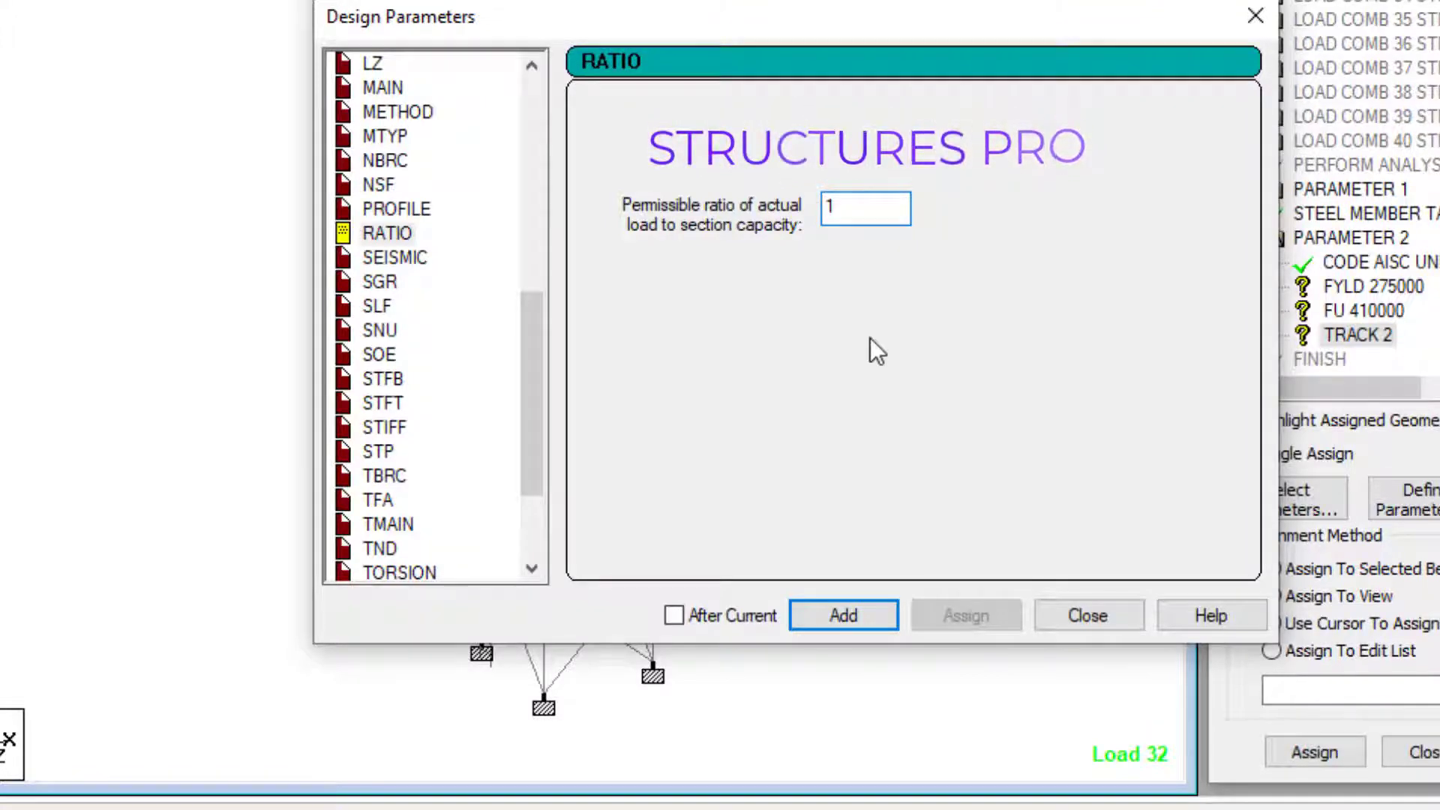
click(858, 622)
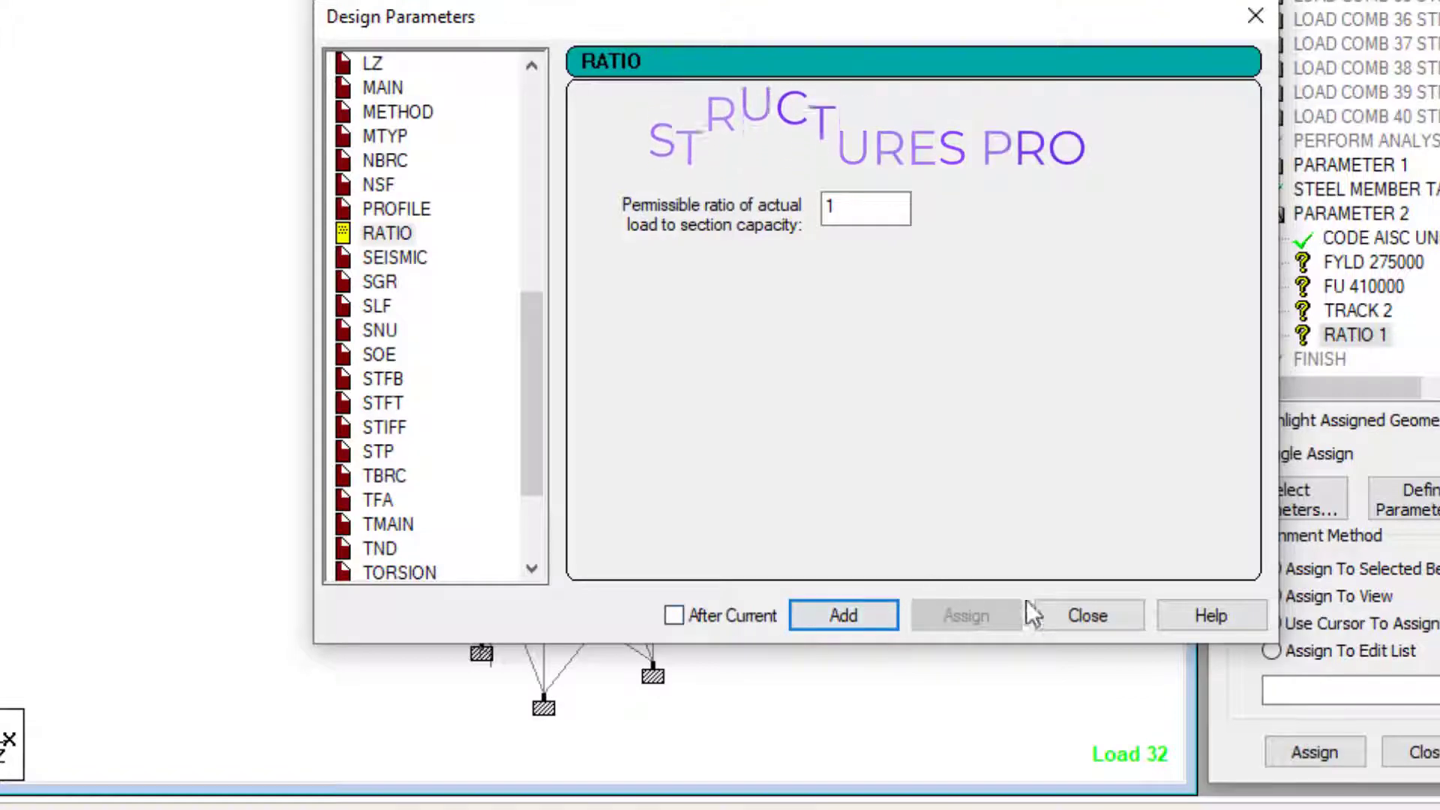
click(1105, 616)
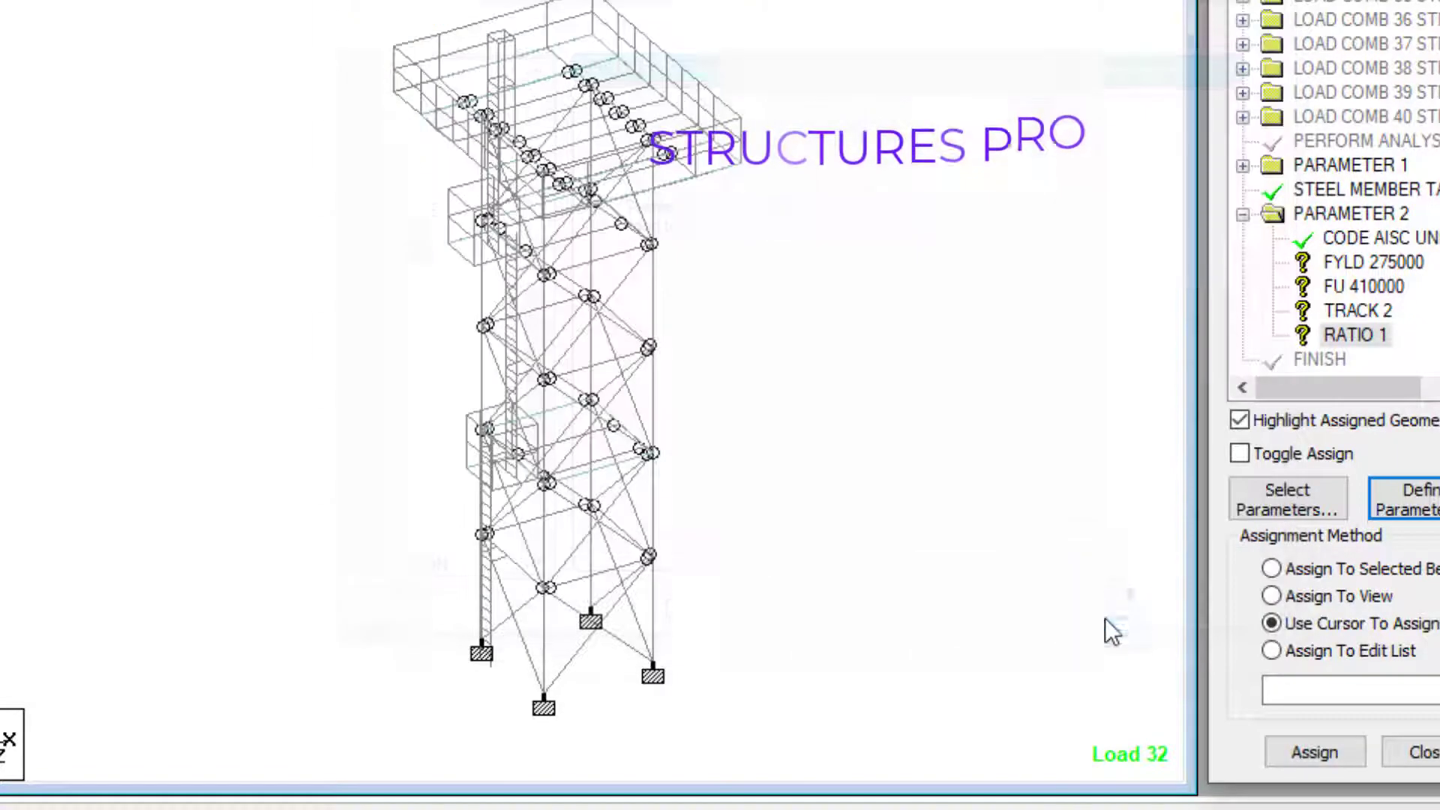
Assign FYLD 275000 and FU 410000 to all members in view
click(1379, 264)
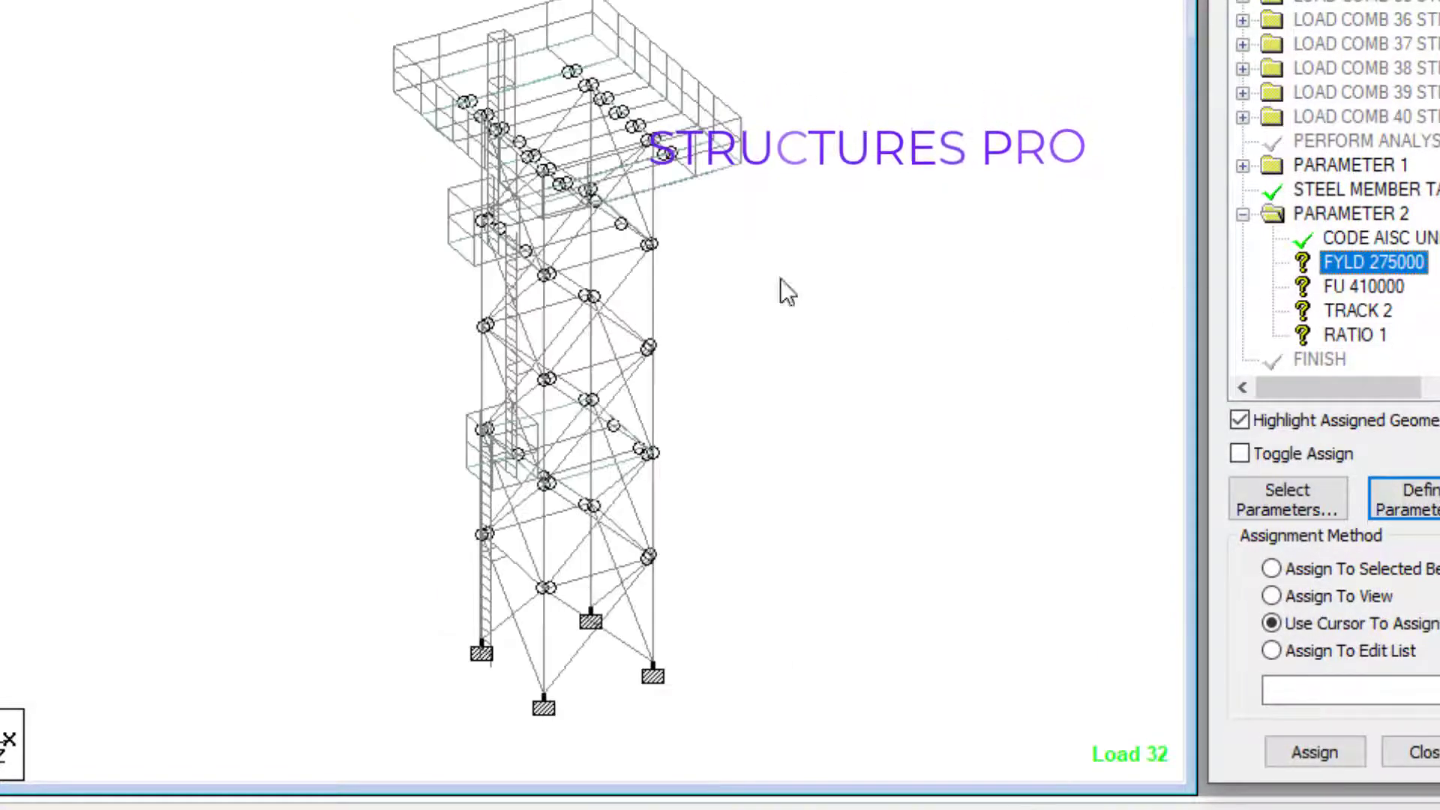
click(1273, 597)
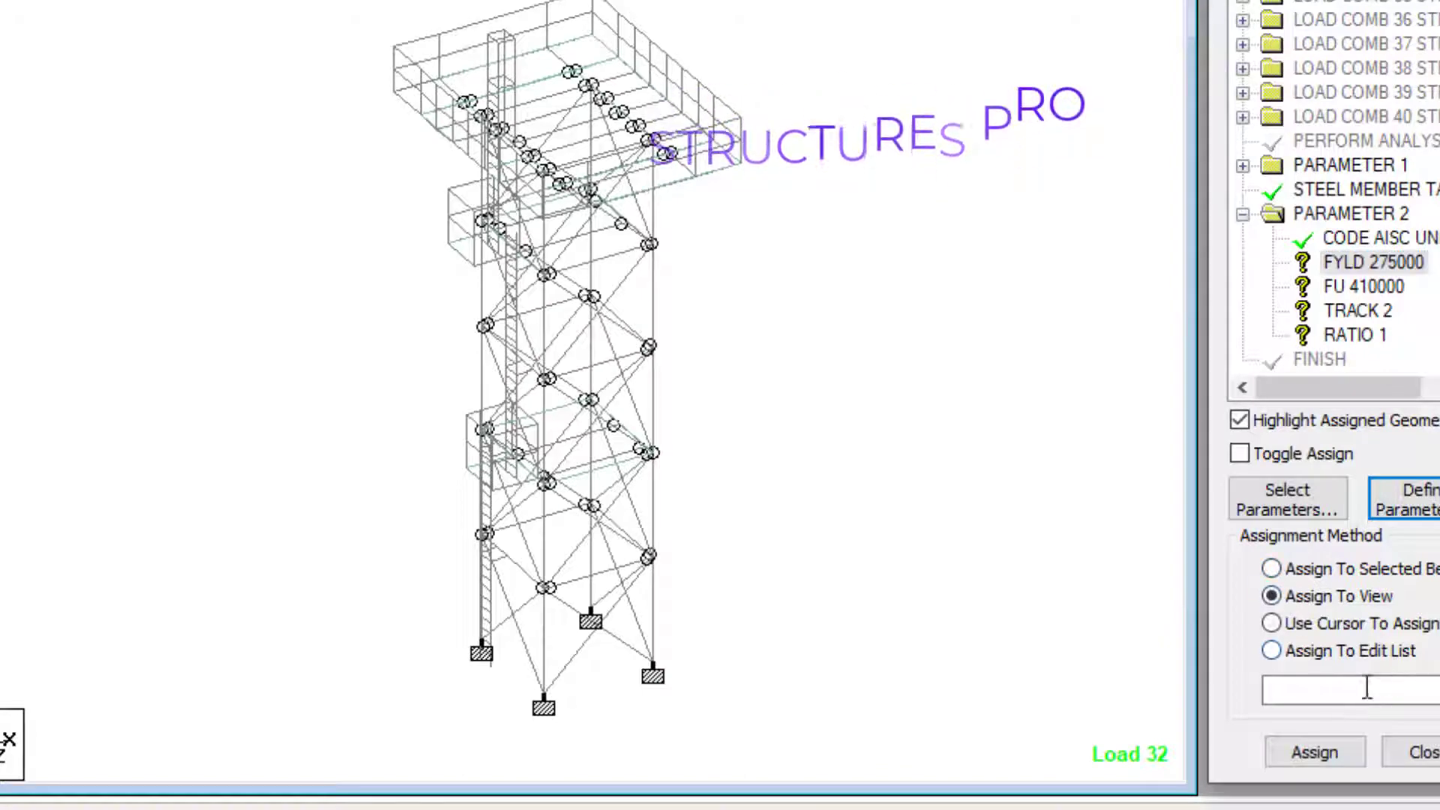
click(1339, 754)
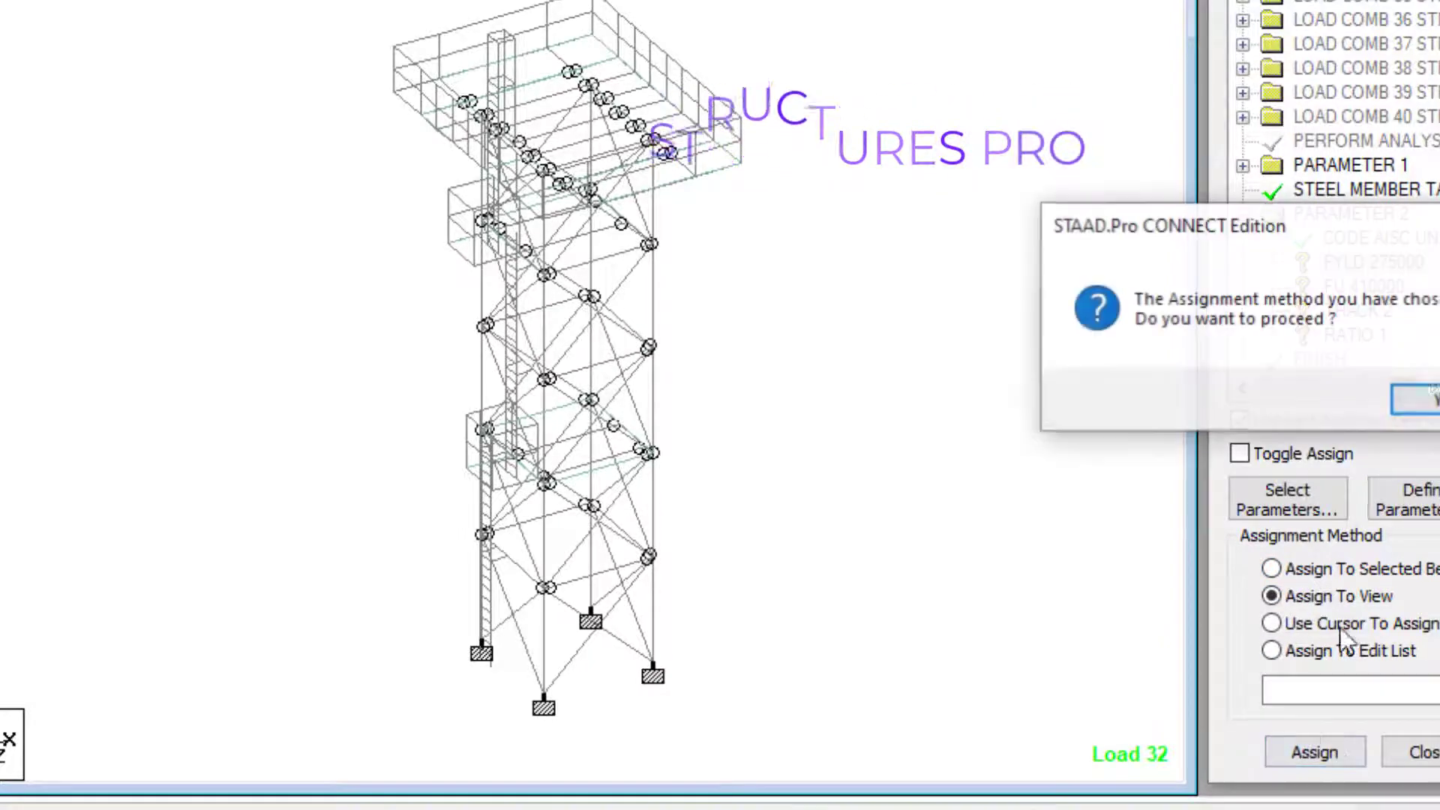
click(1415, 396)
click(1339, 290)
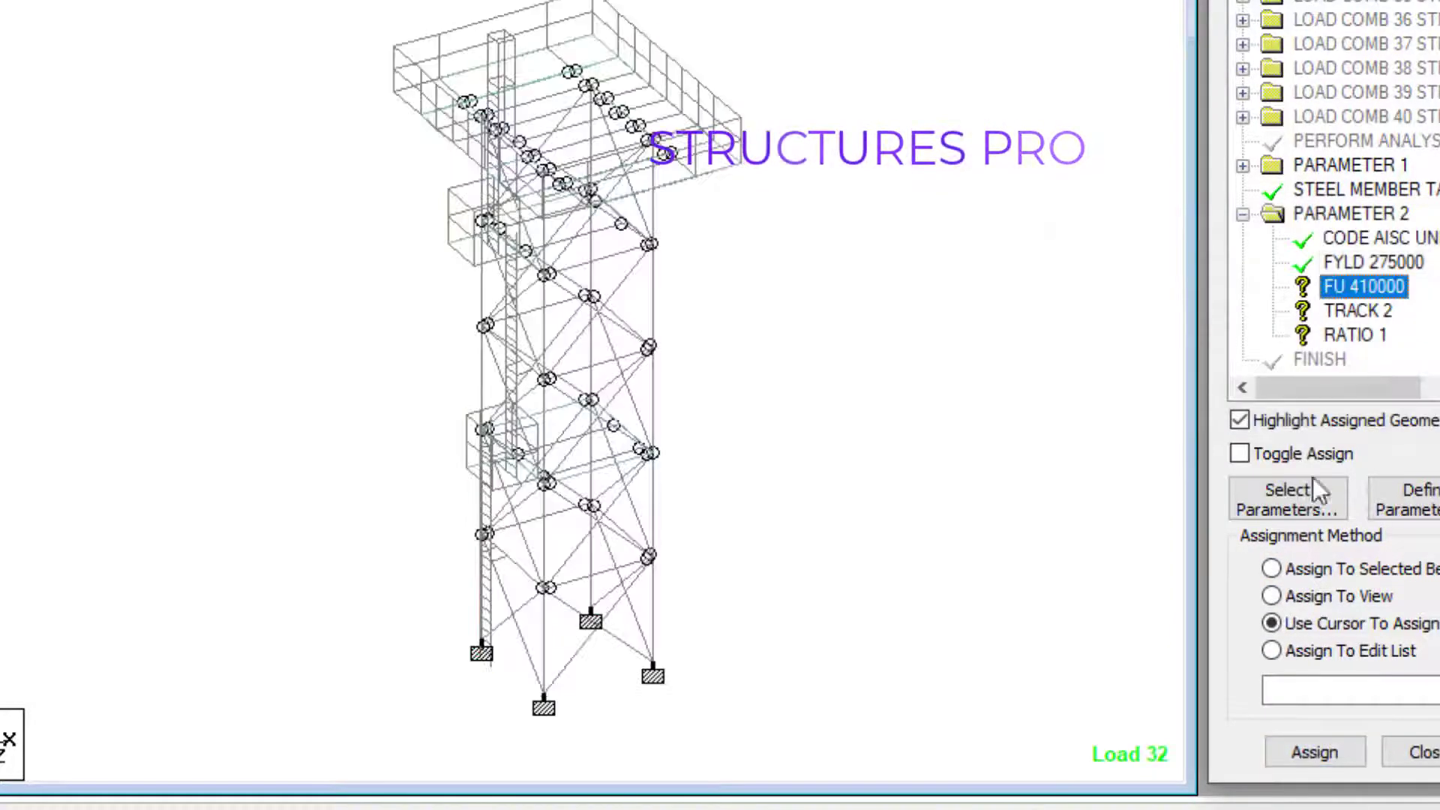
click(1271, 597)
click(1314, 752)
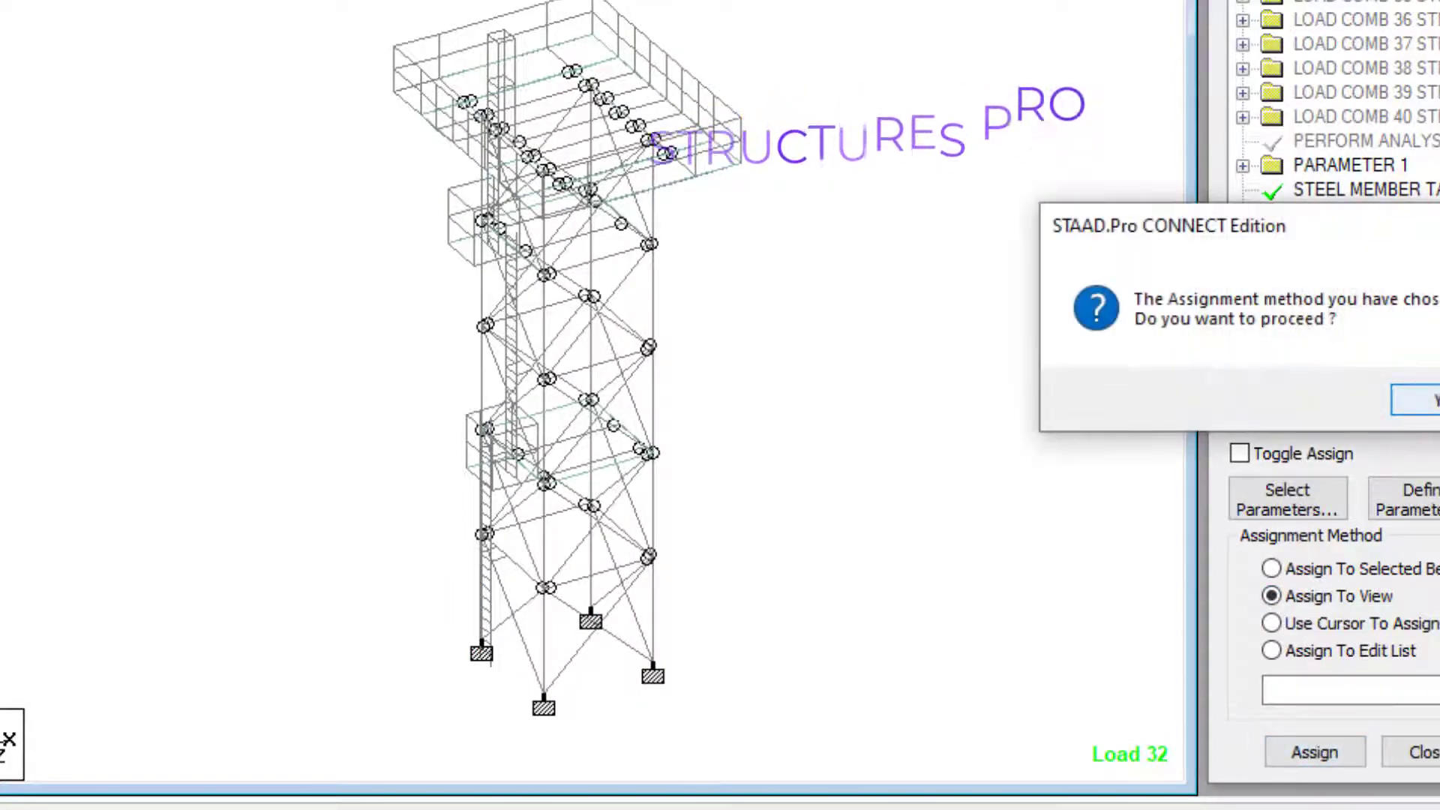
click(1415, 400)
Assign TRACK 2 and RATIO 1 to all members in view
click(1357, 310)
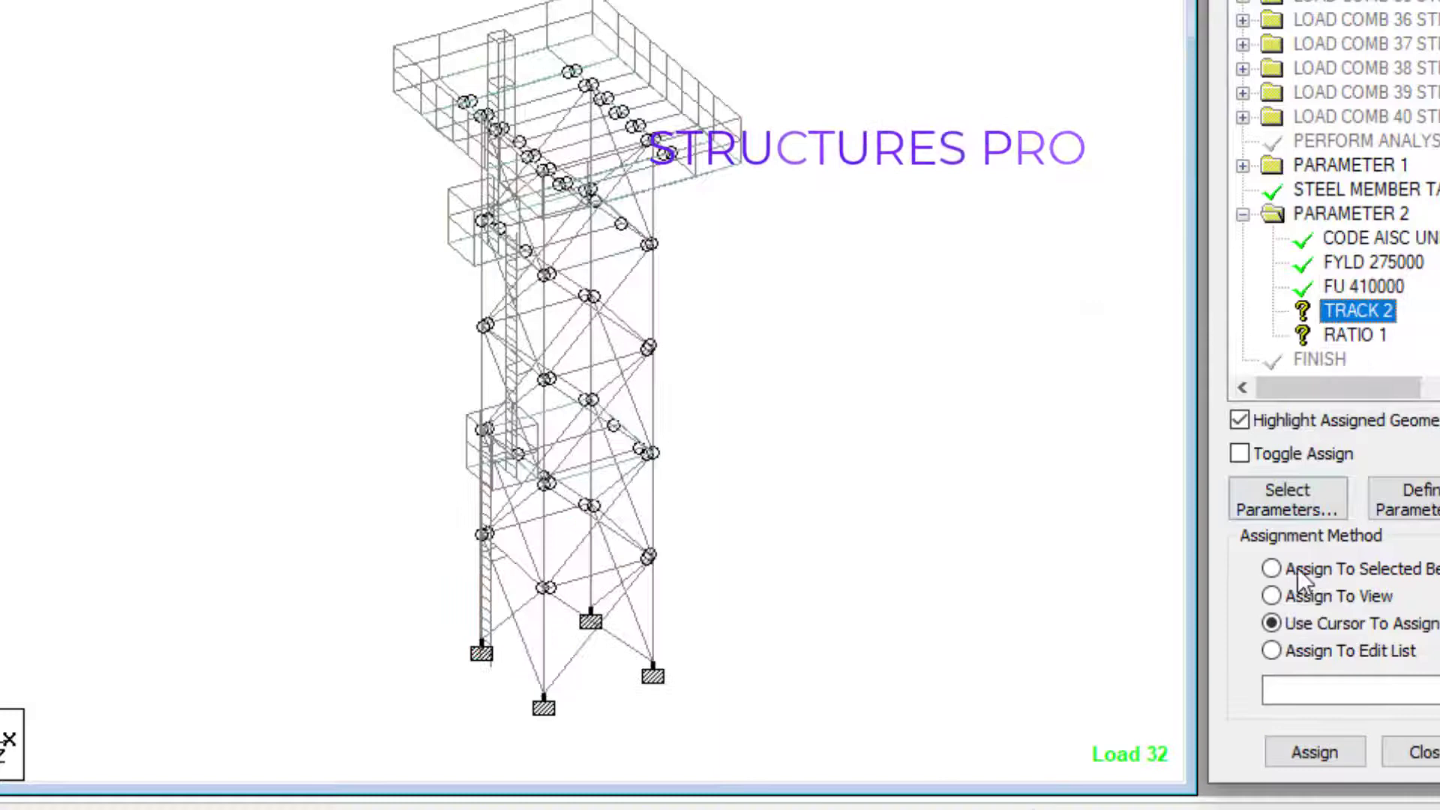
click(1271, 596)
click(1320, 752)
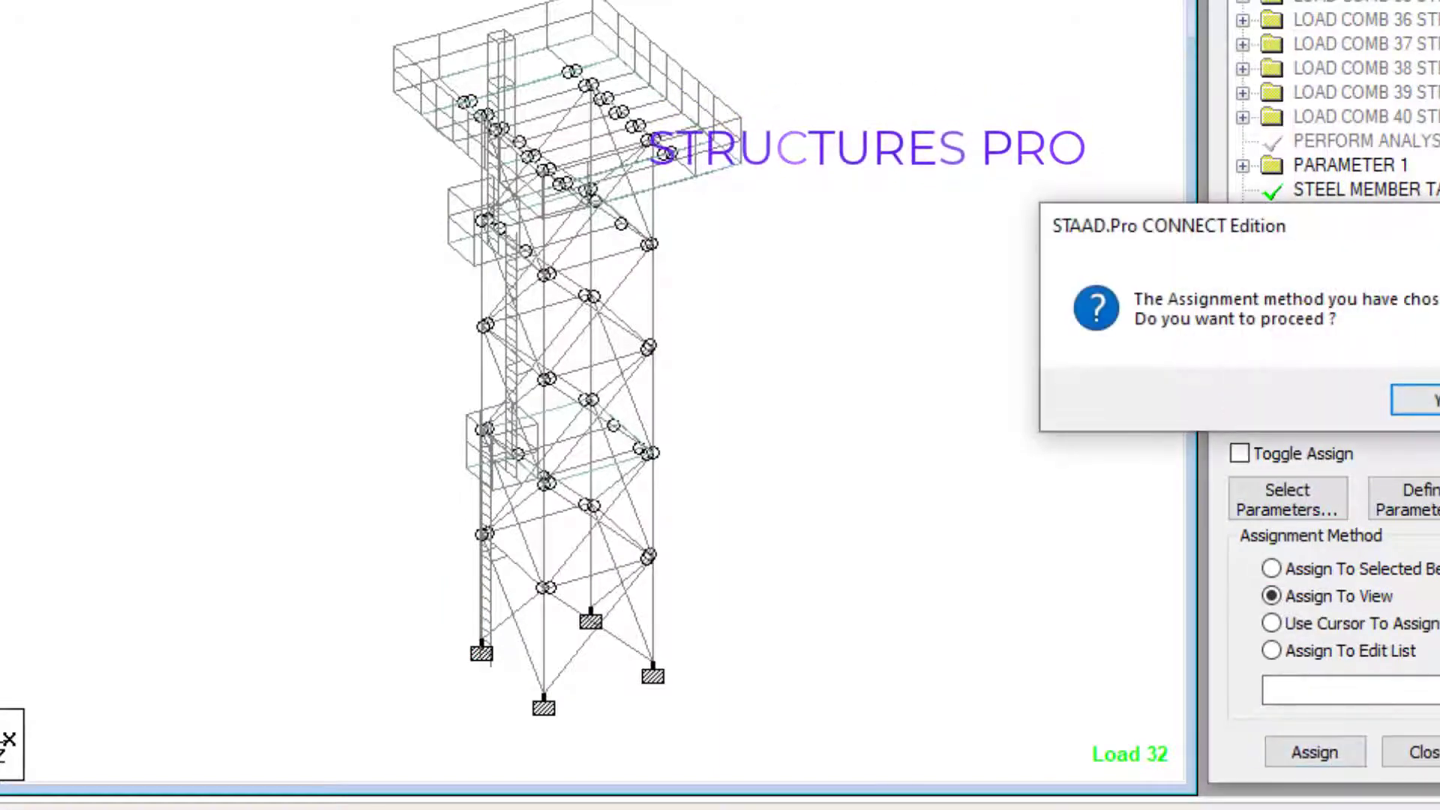
click(1414, 400)
click(1356, 334)
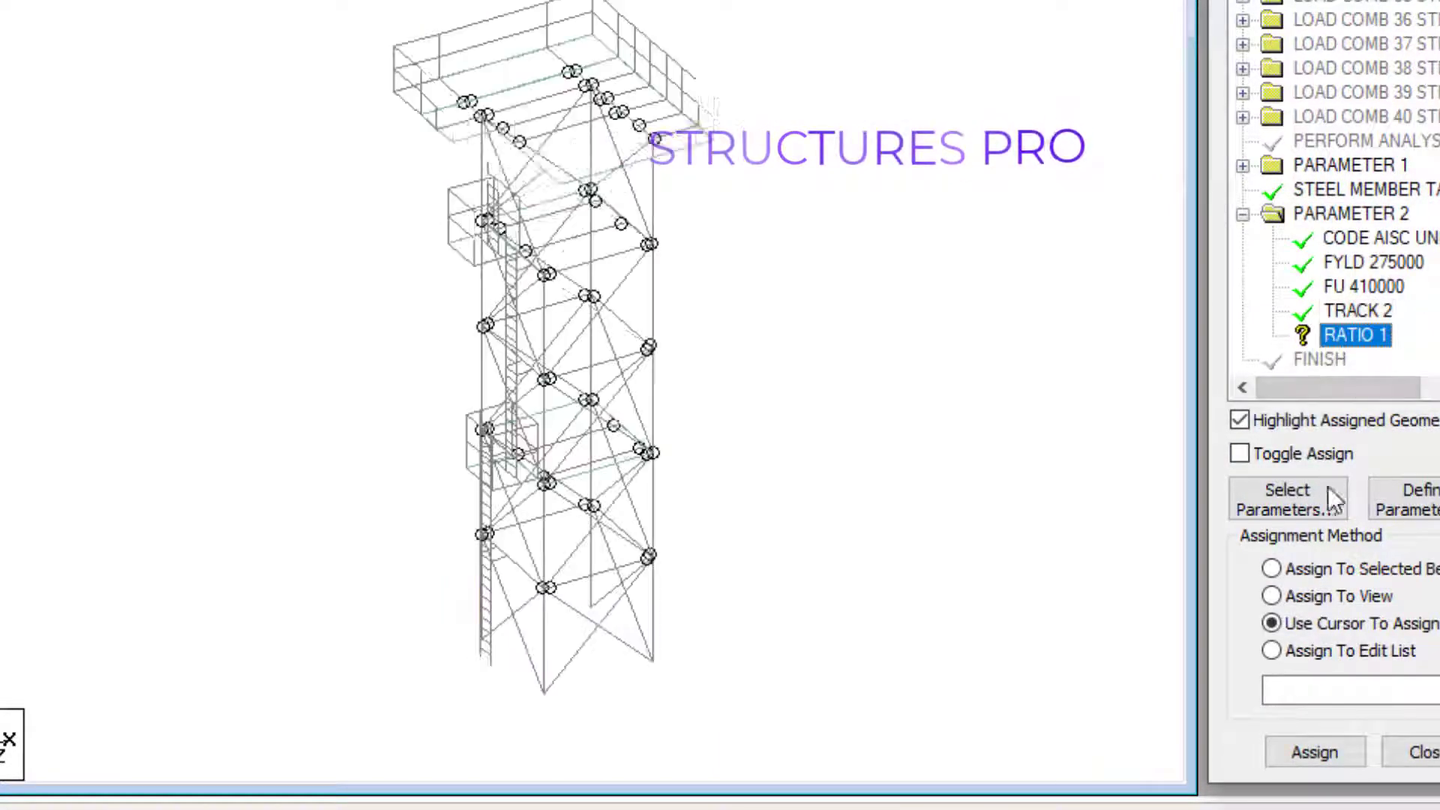
click(1314, 750)
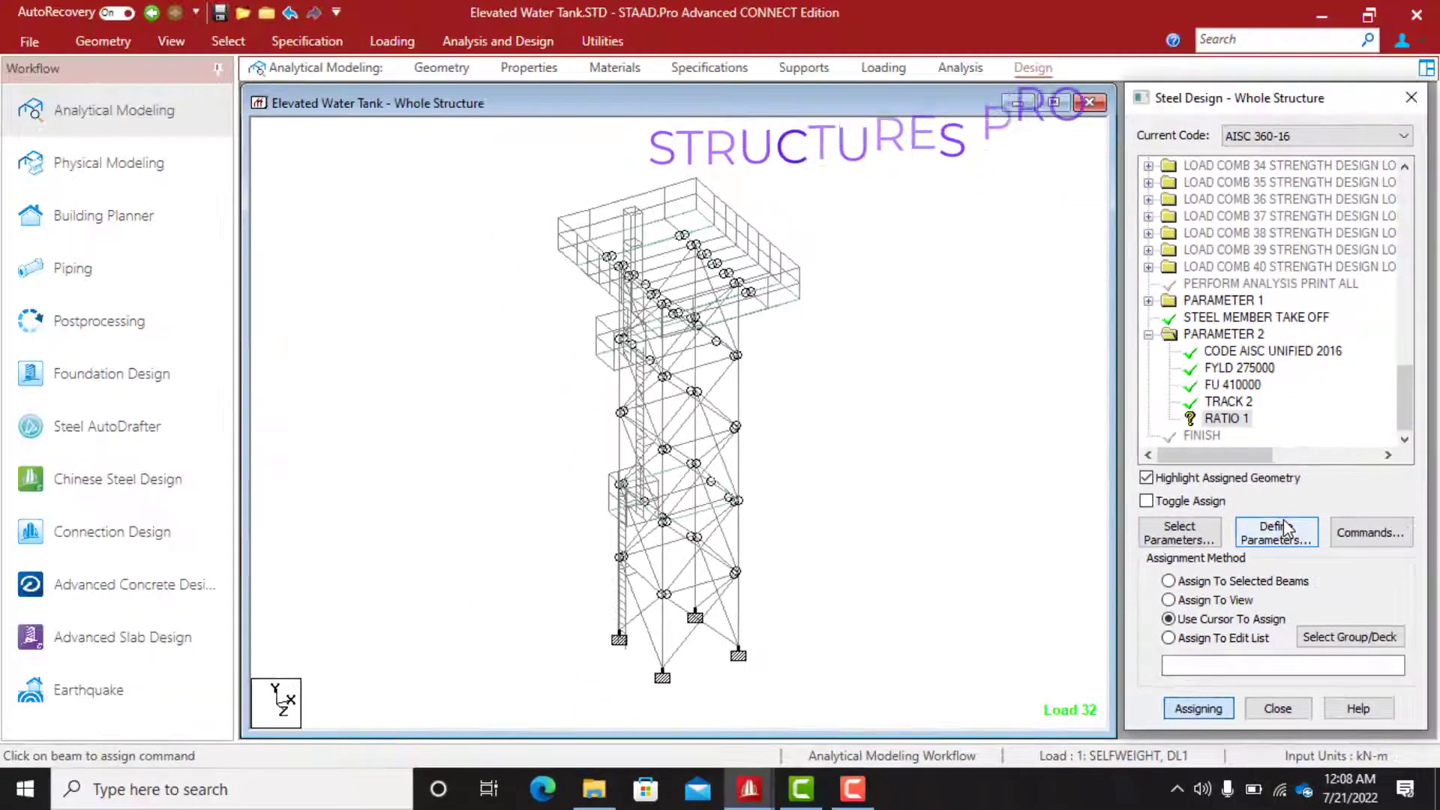
click(1168, 600)
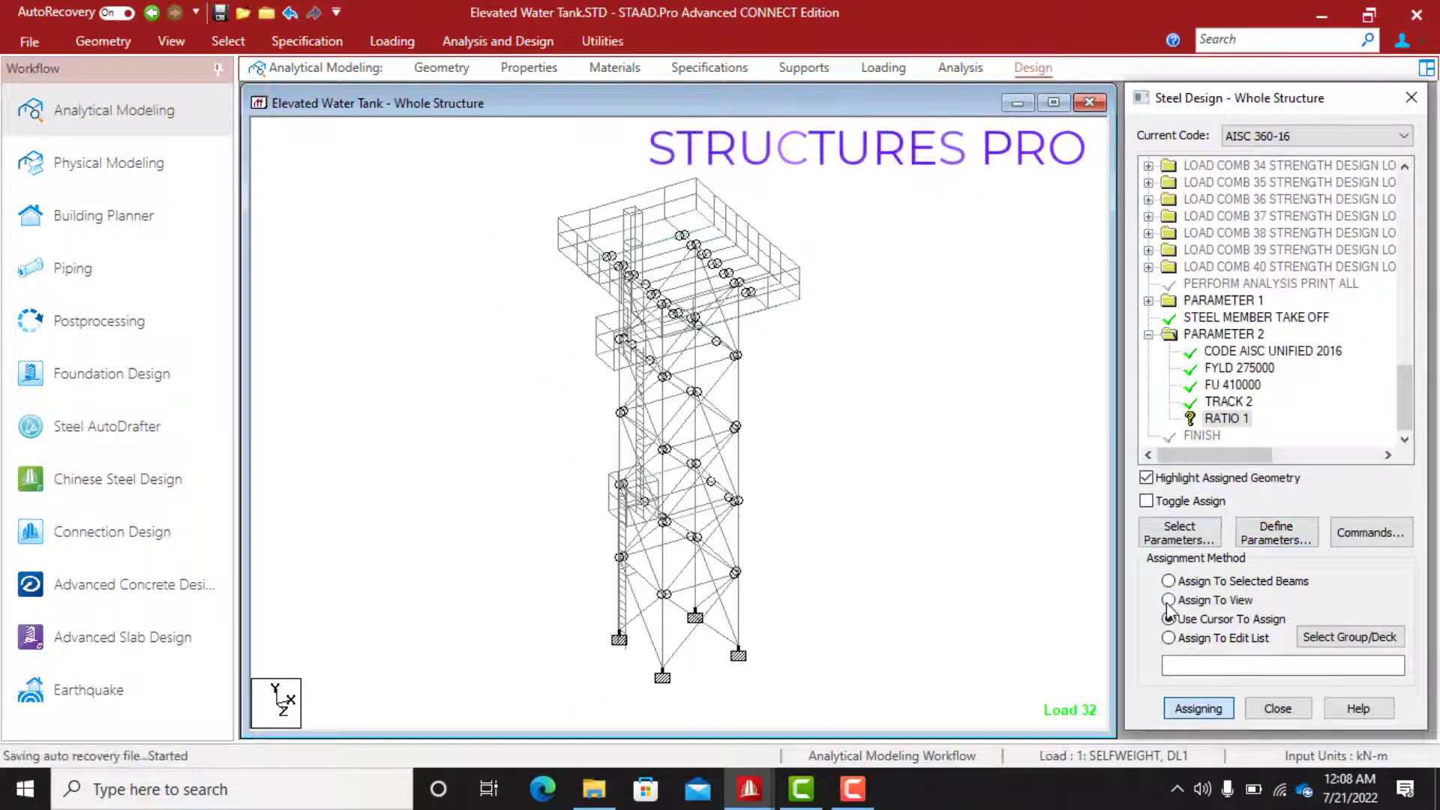
click(1198, 707)
click(1265, 470)
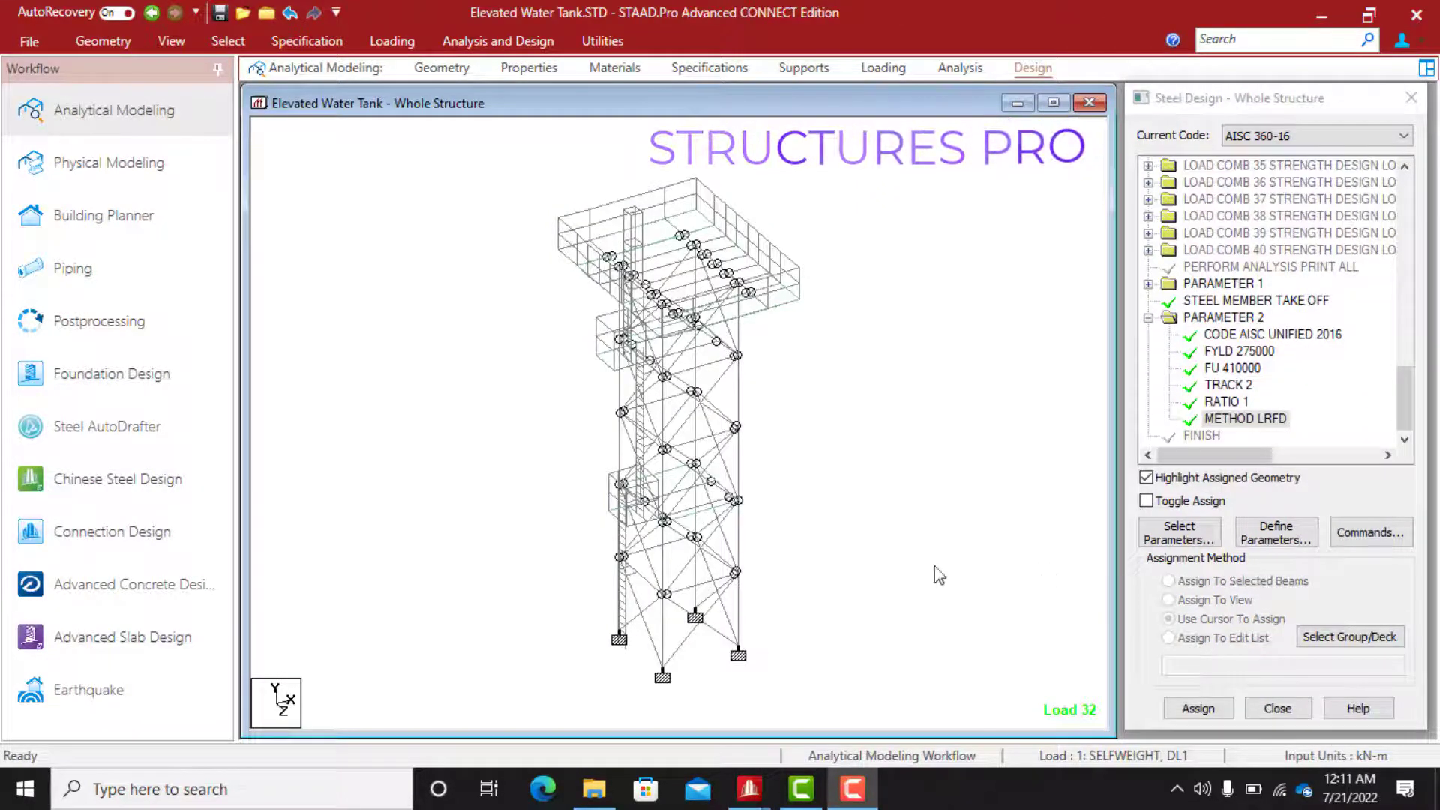
click(1277, 535)
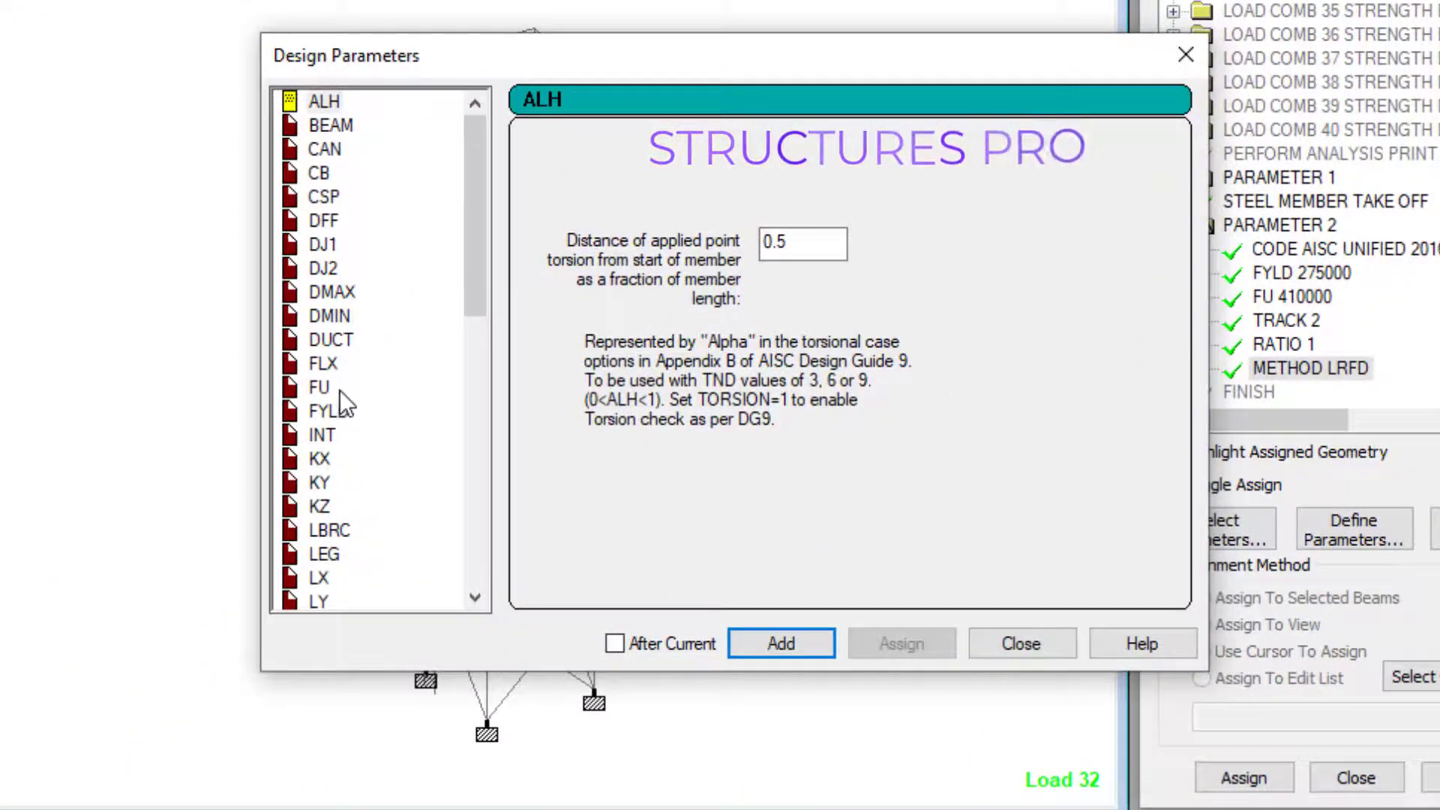
Add effective length factors KX, KY and KZ, each with value 1
scroll(339, 388, down, 1)
scroll(346, 361, down, 1)
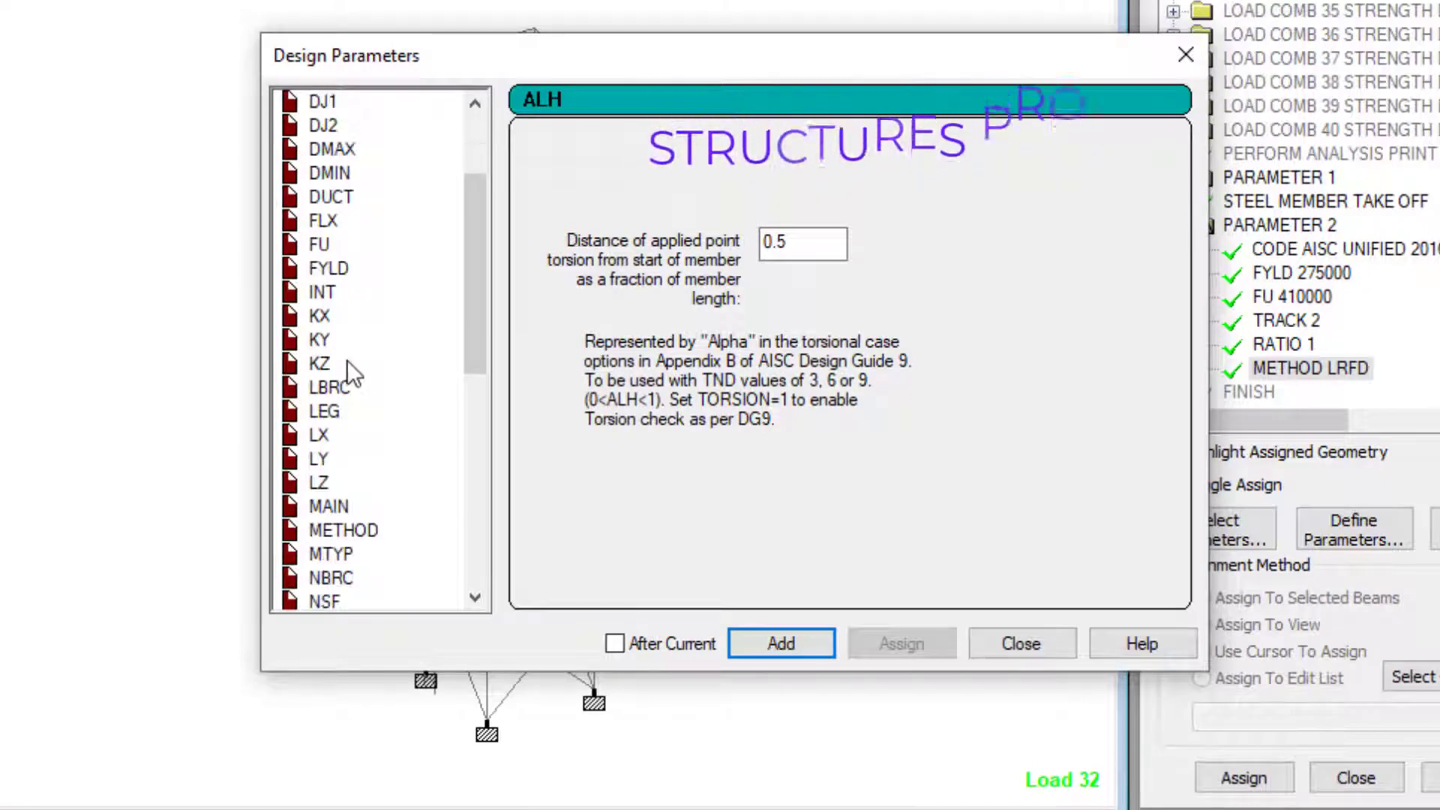
click(315, 315)
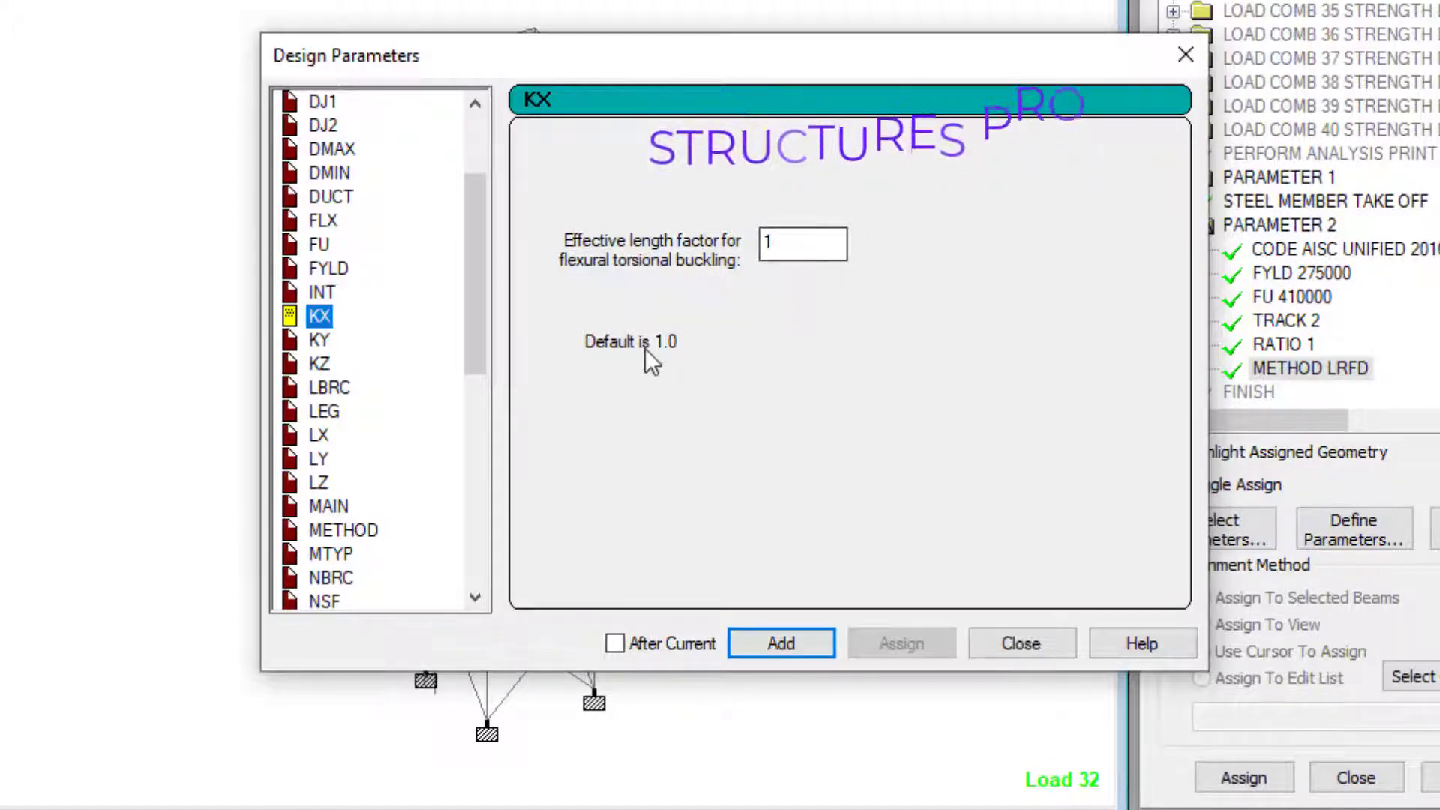
click(776, 641)
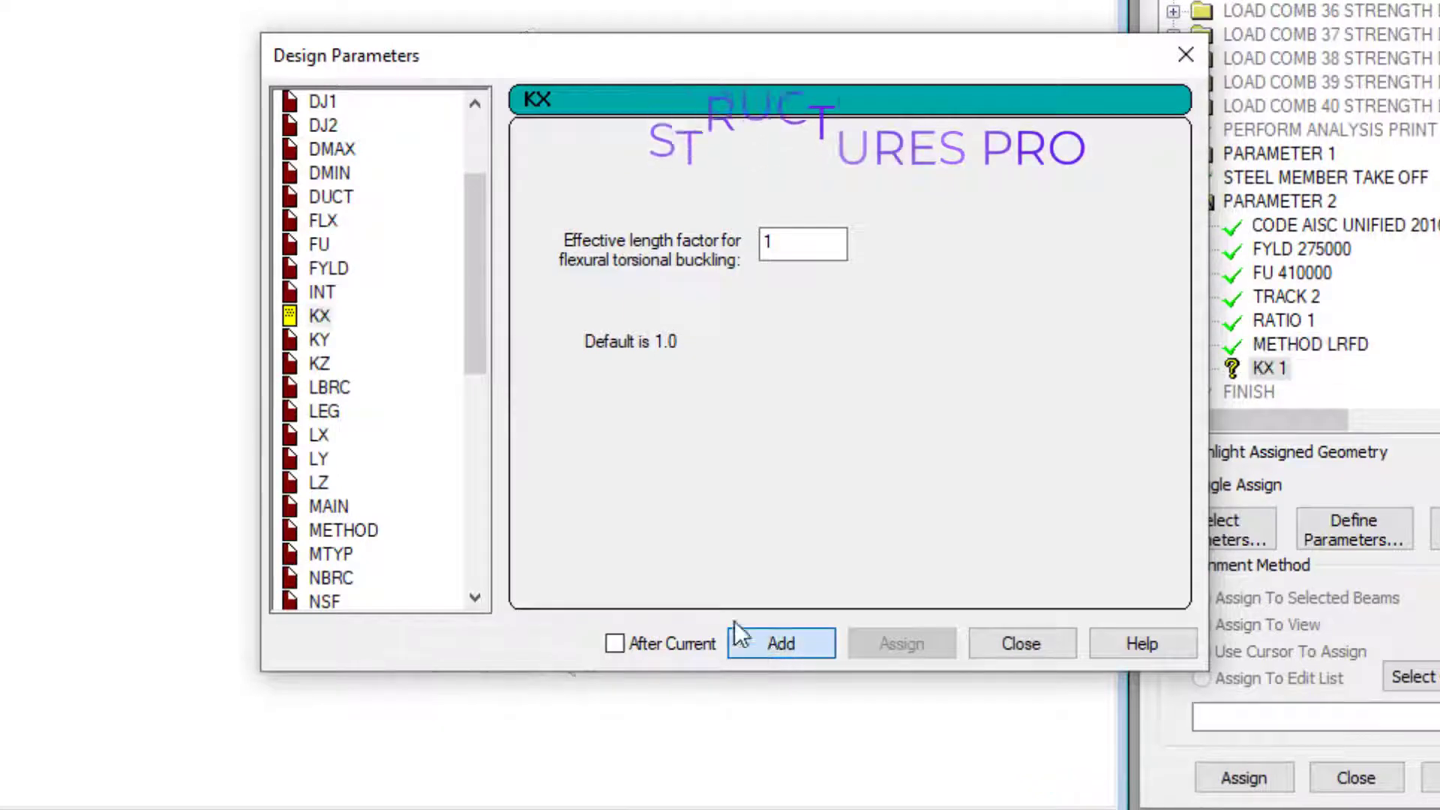
click(320, 341)
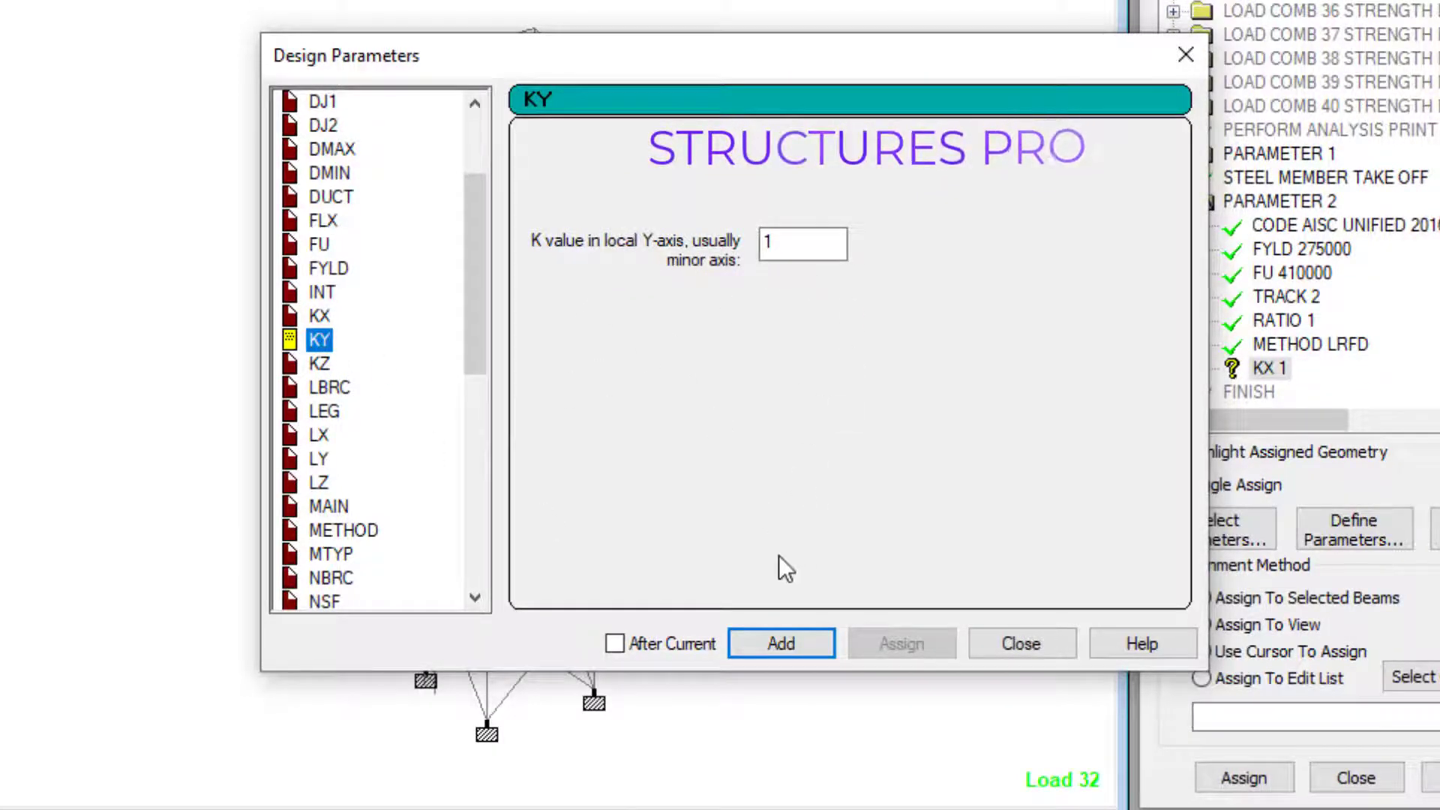
click(780, 643)
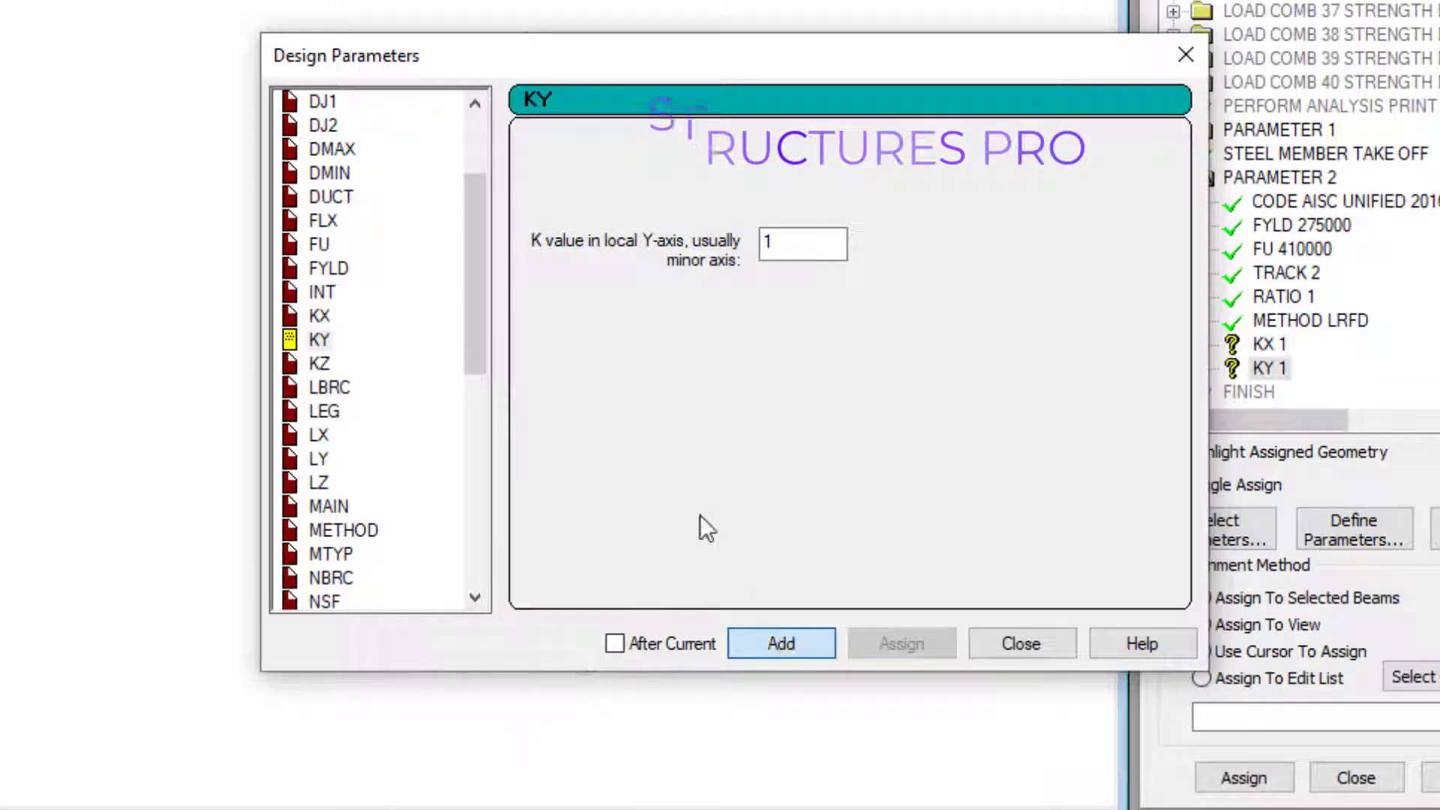
click(315, 365)
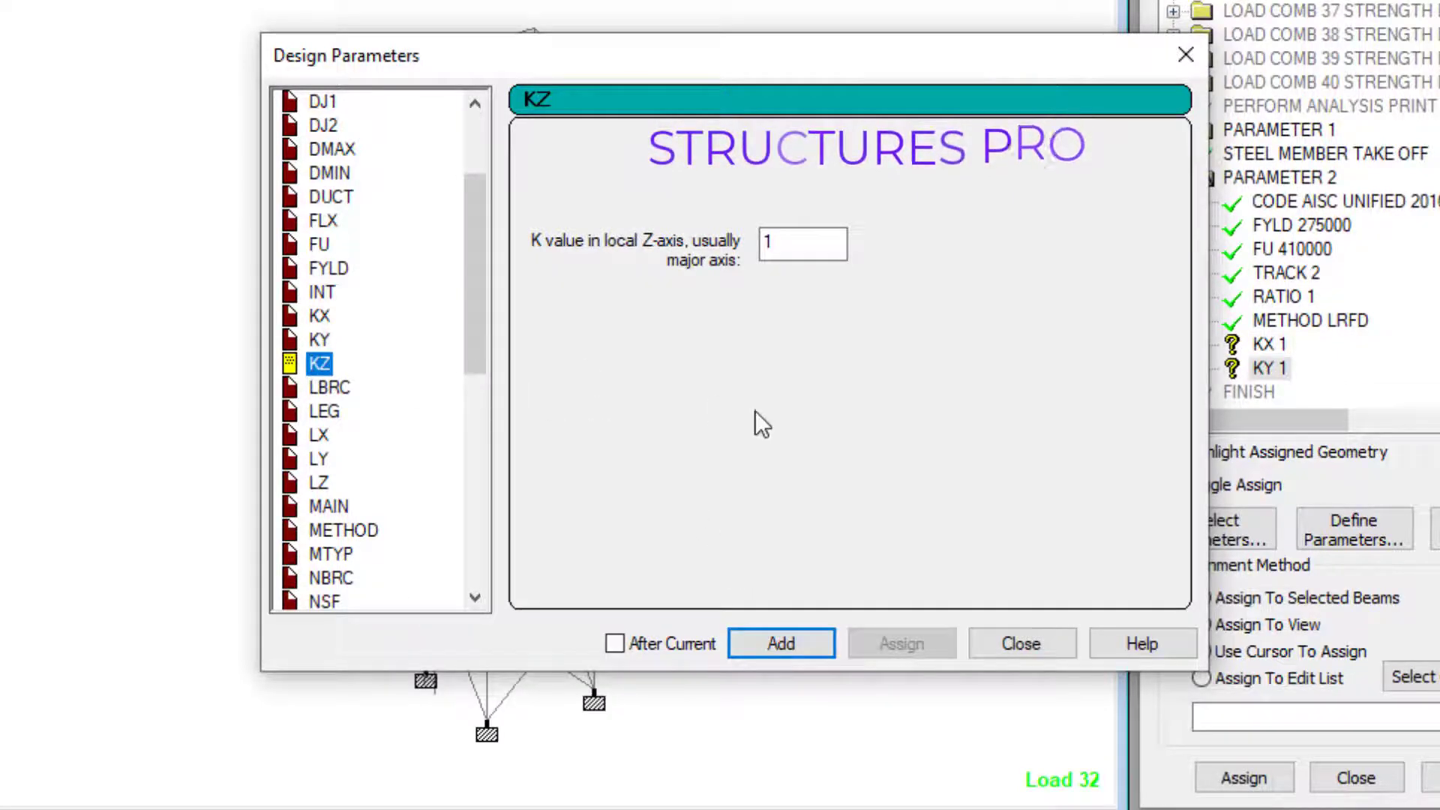
click(780, 638)
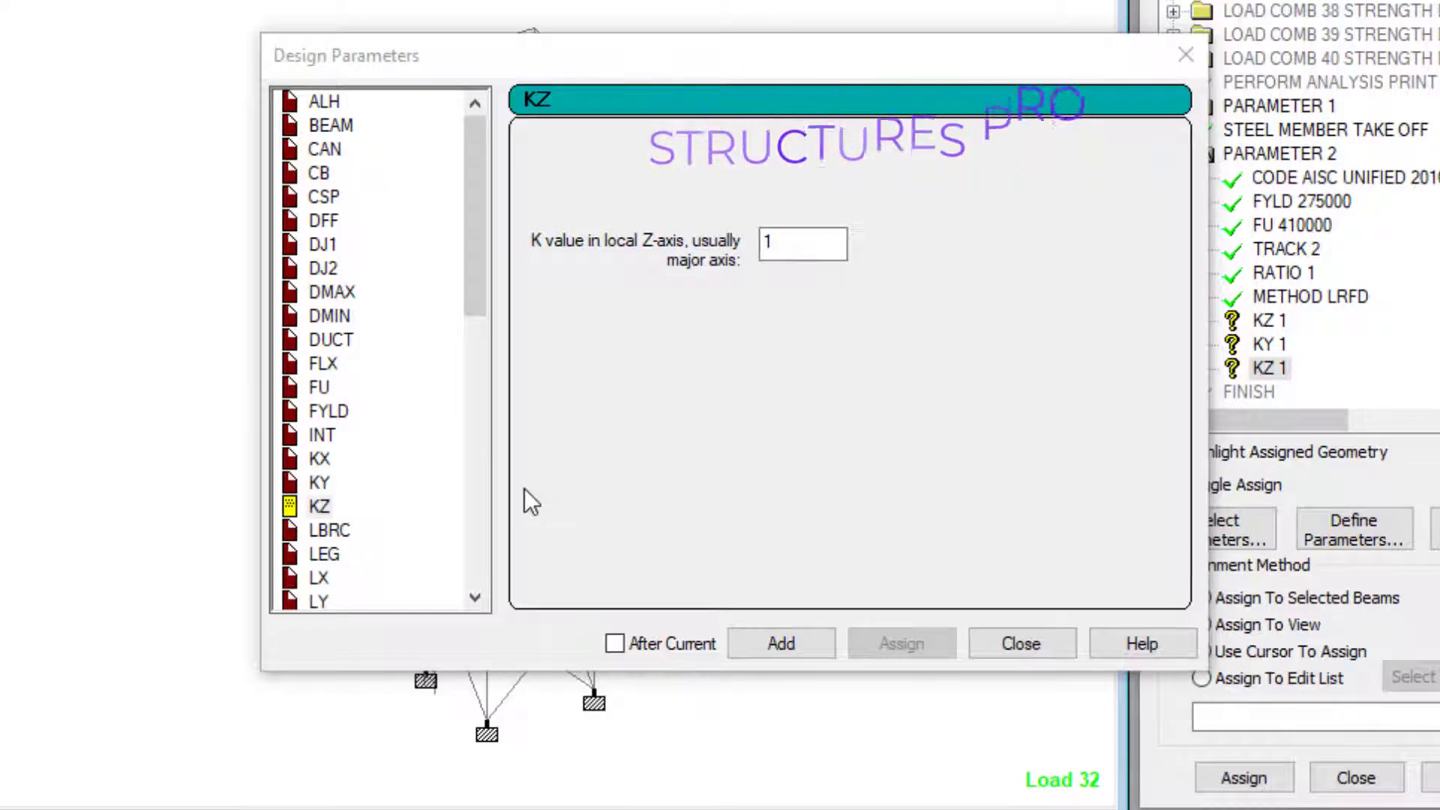
scroll(361, 459, down, 2)
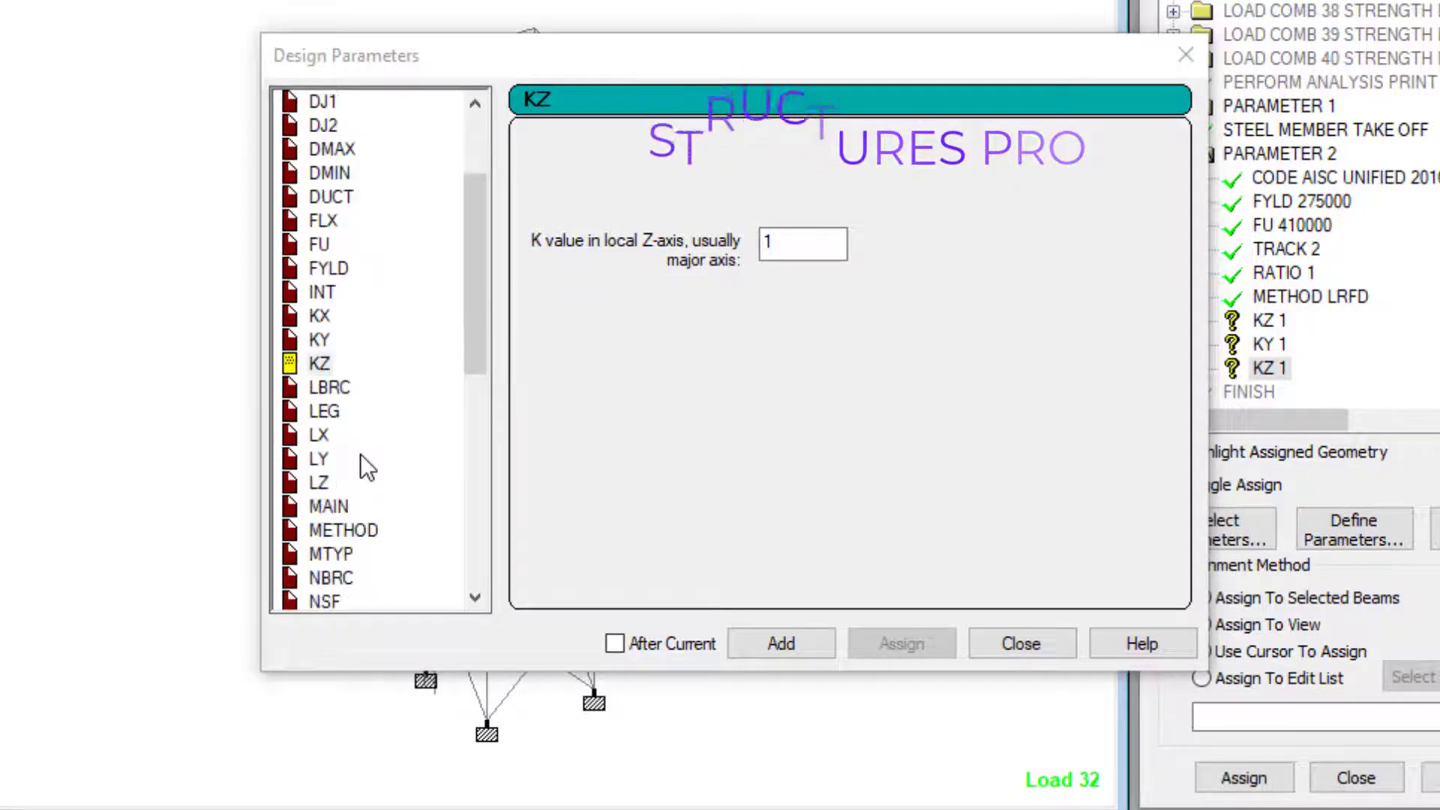
click(318, 438)
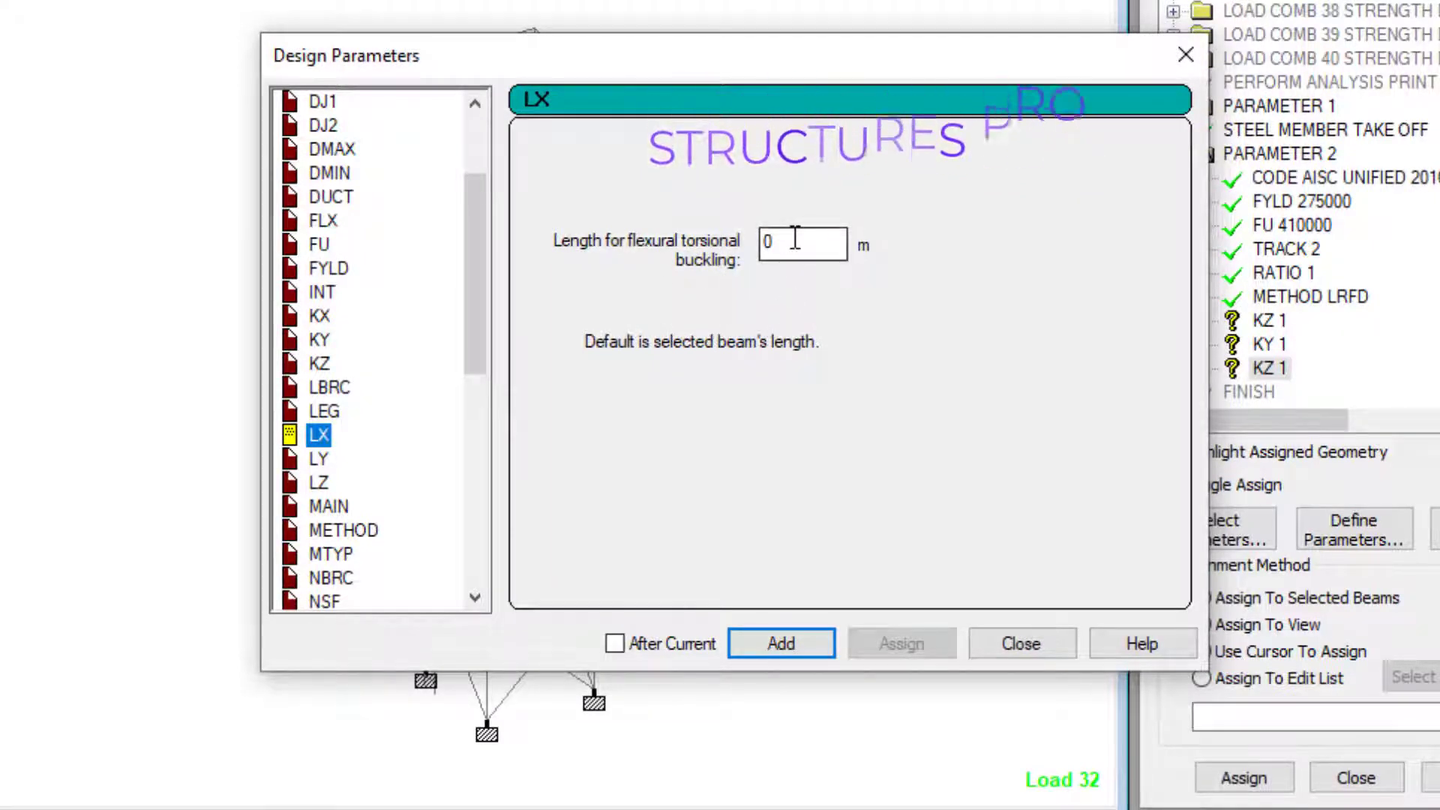
Add LX, LY and LZ unbraced lengths of 2.3 m each, then choose Assign
click(768, 245)
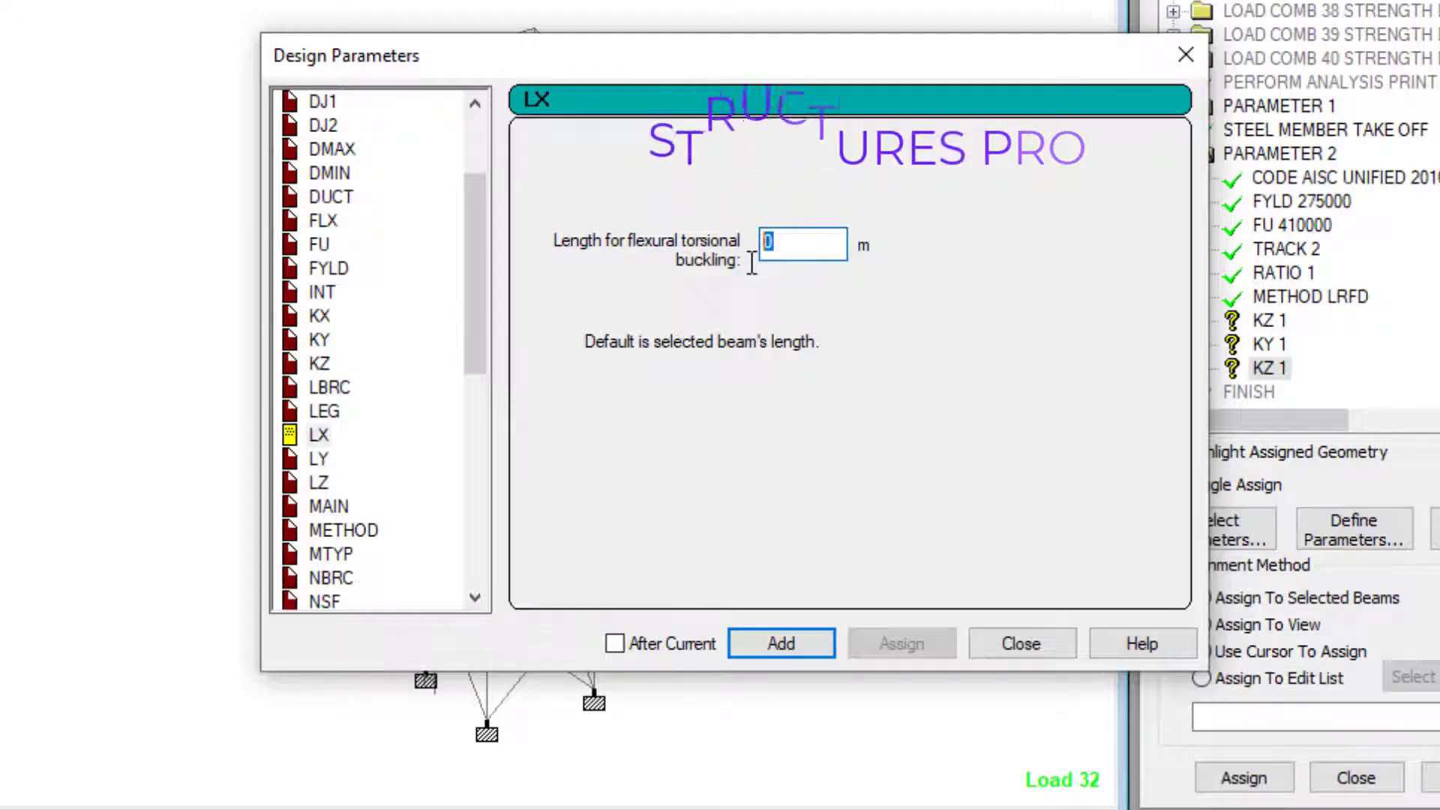
key(BackSpace)
text(2)
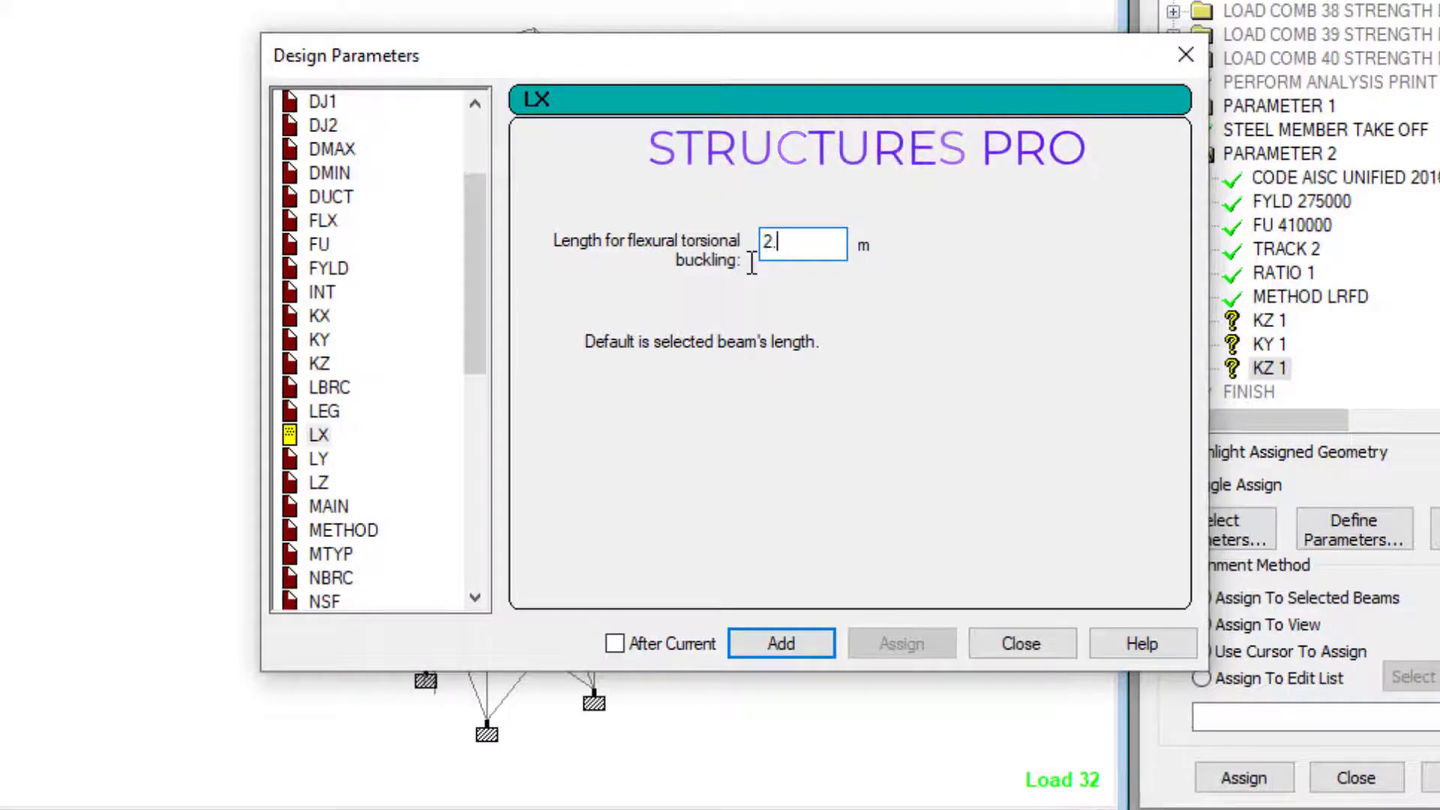
text(.3)
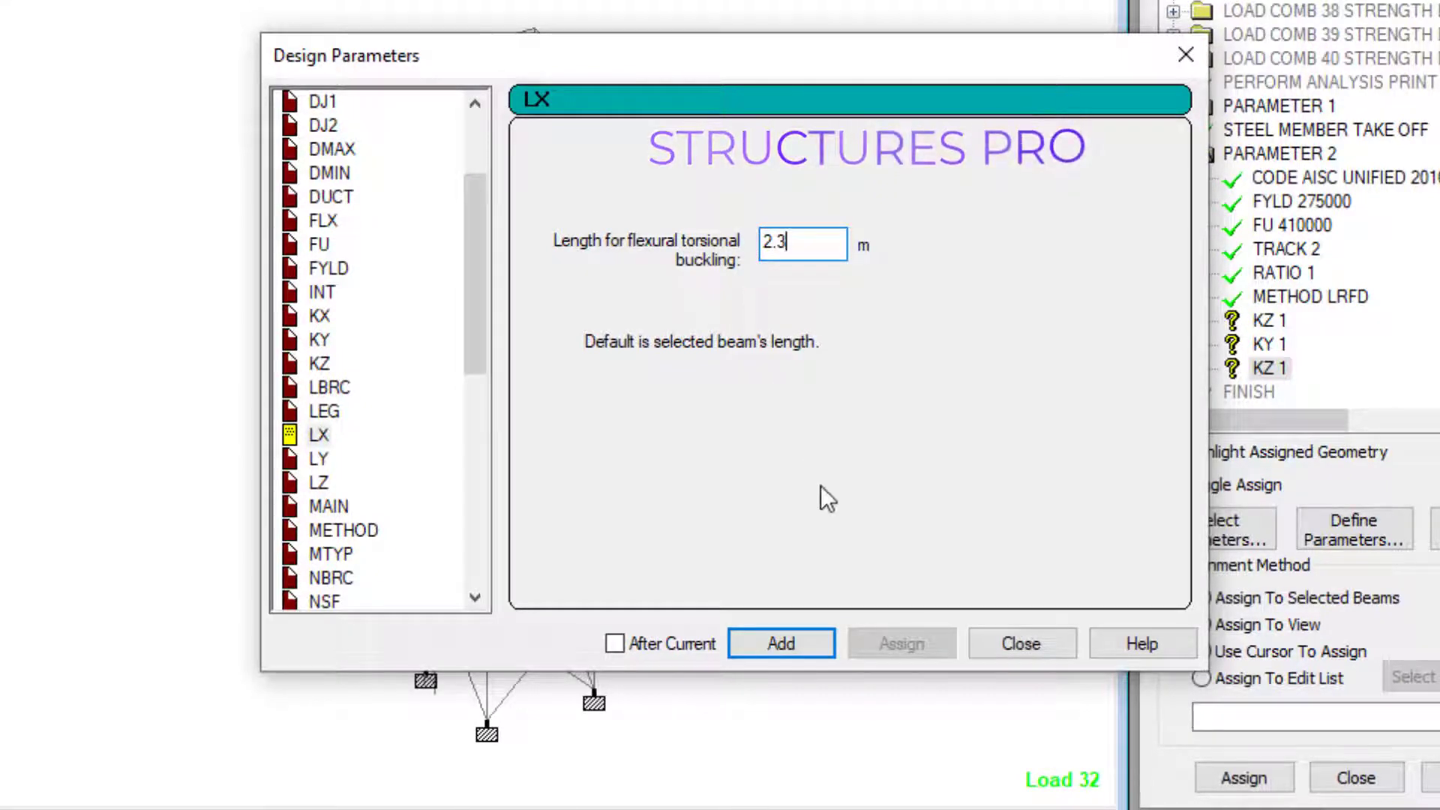
click(775, 642)
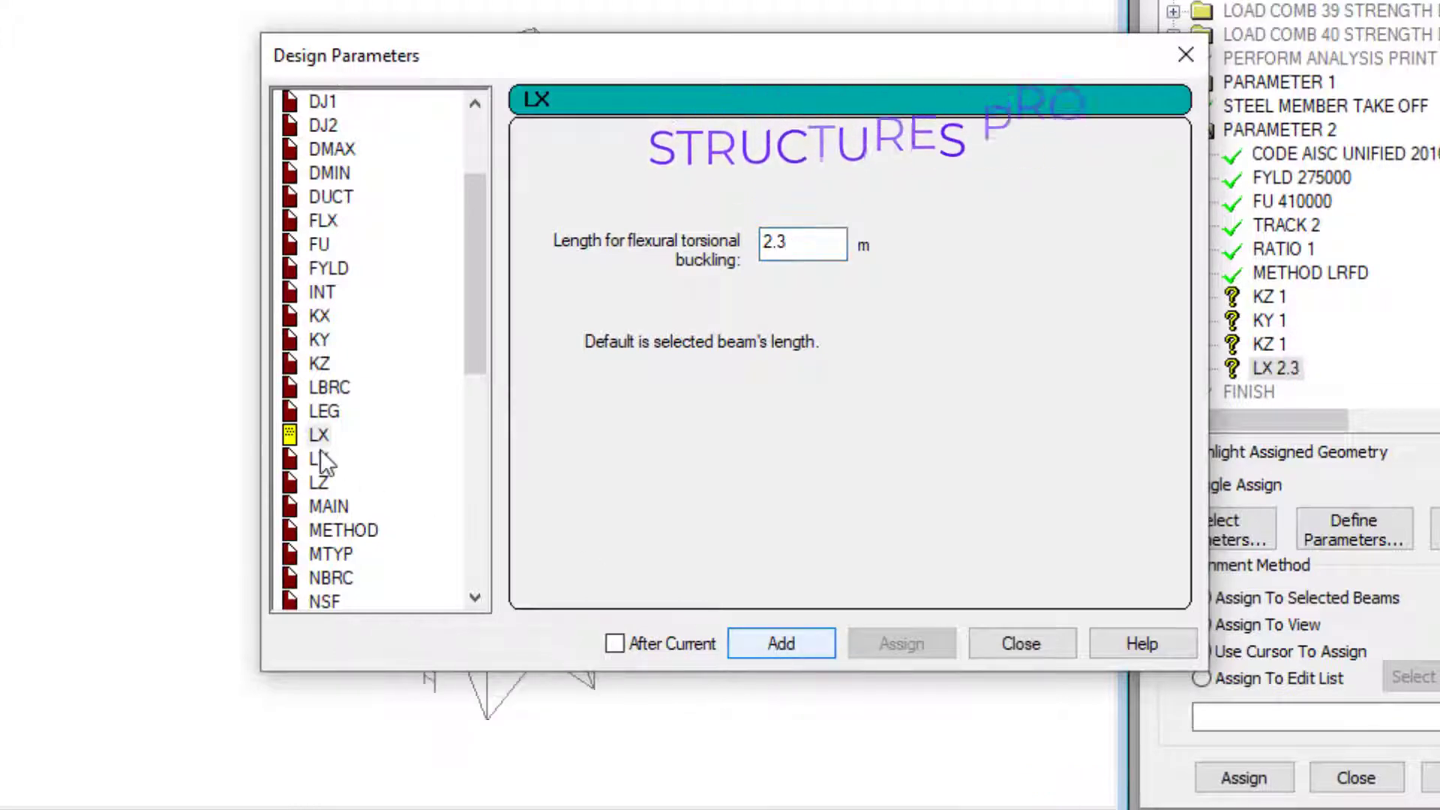
click(319, 459)
double_click(785, 250)
text(2)
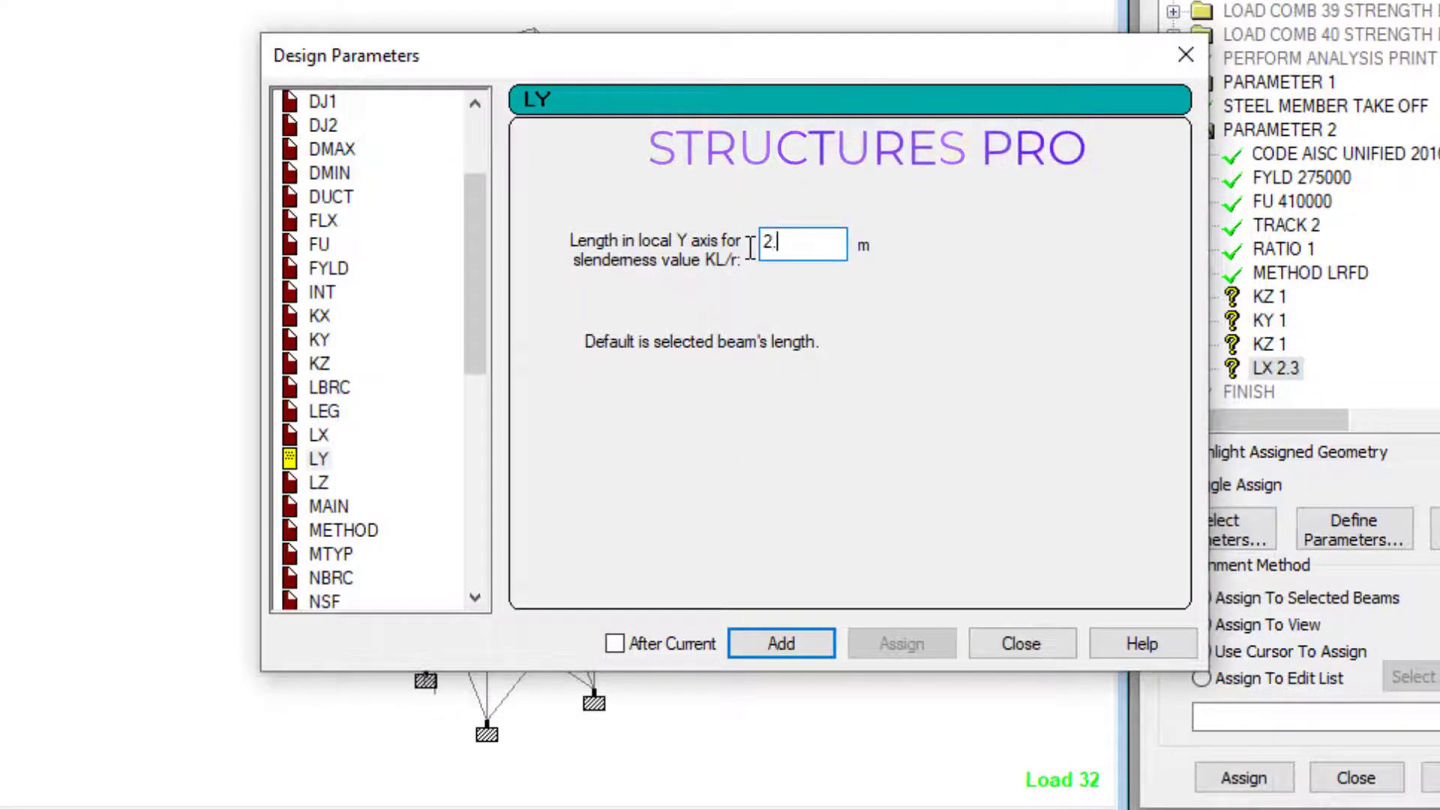
text(.3)
click(783, 635)
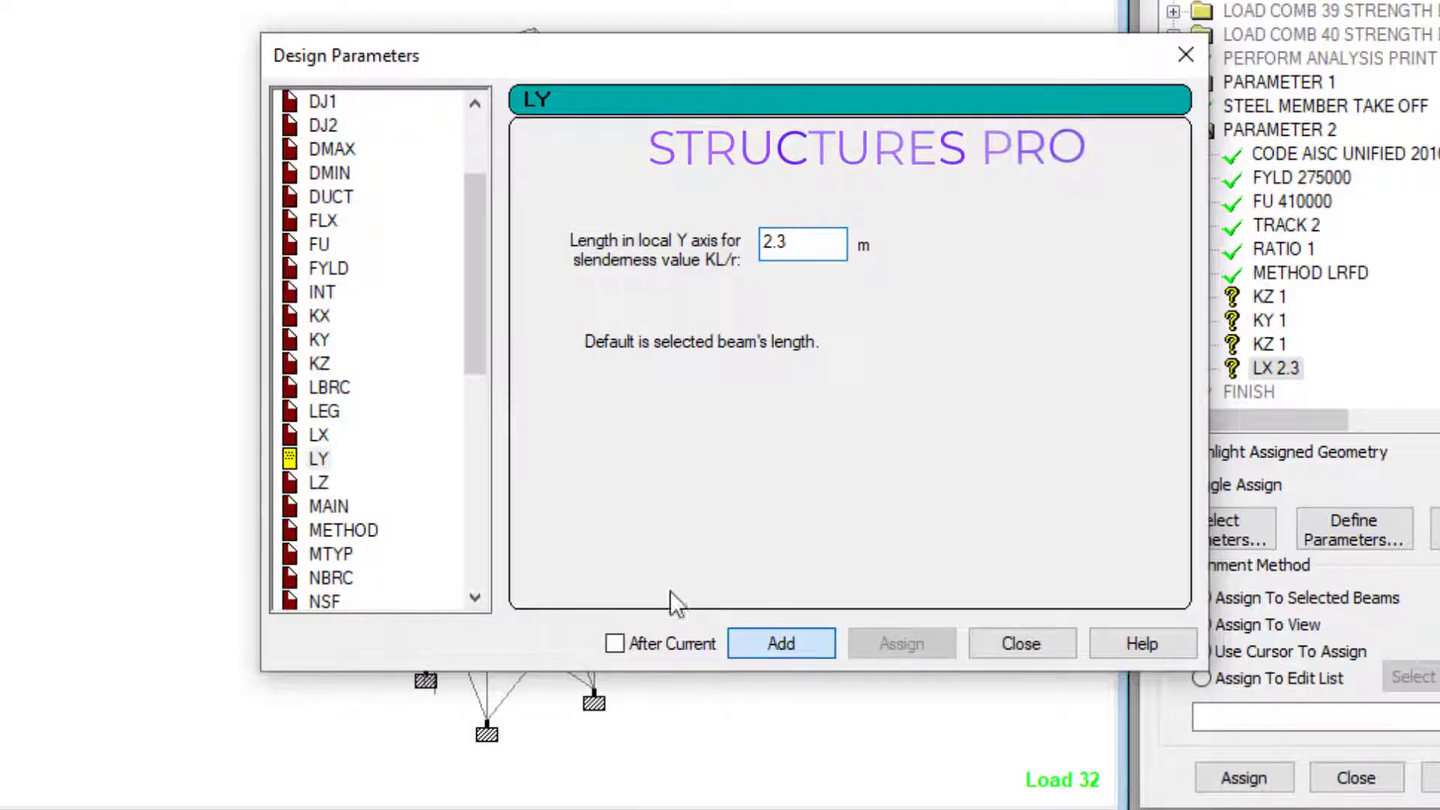
click(322, 483)
double_click(805, 255)
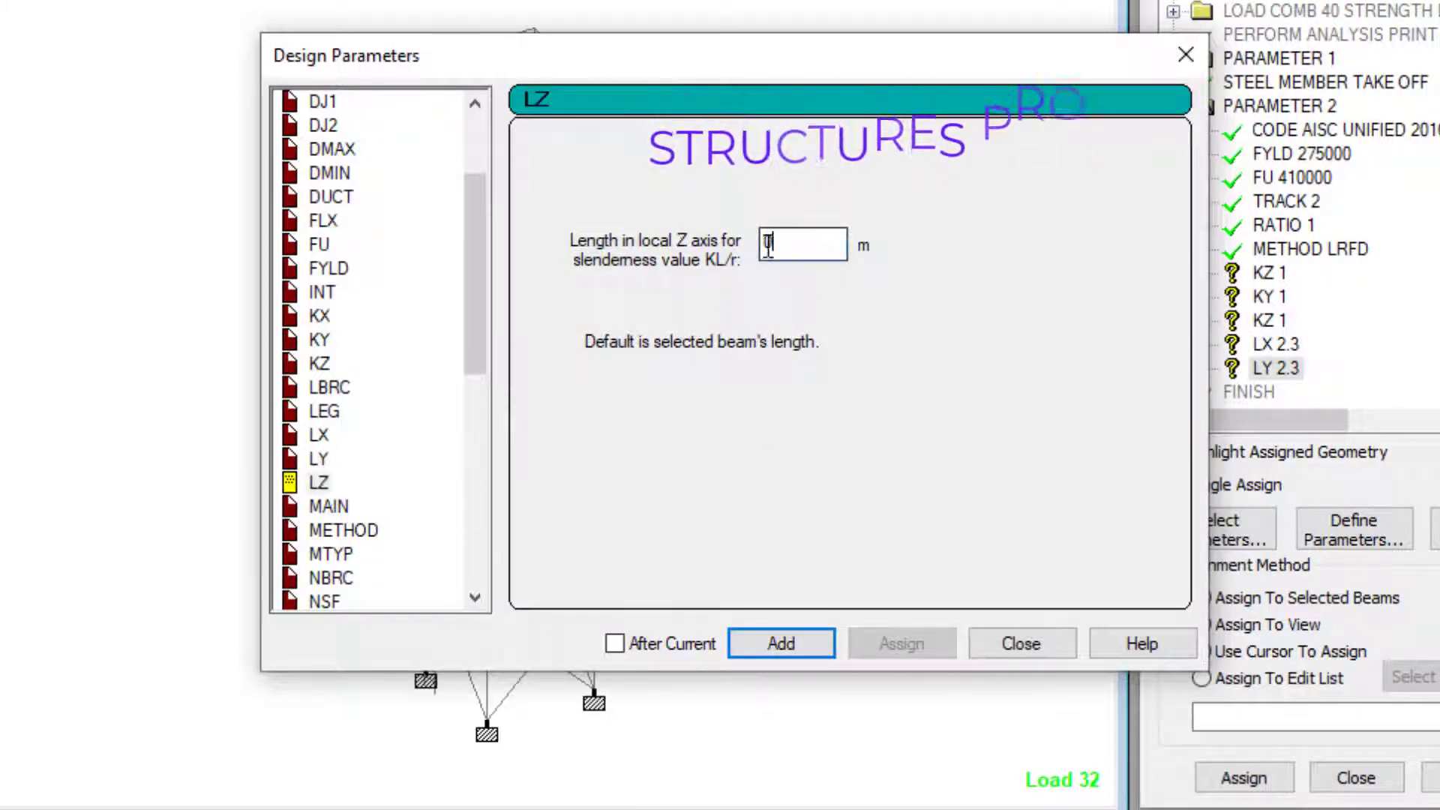
text(2)
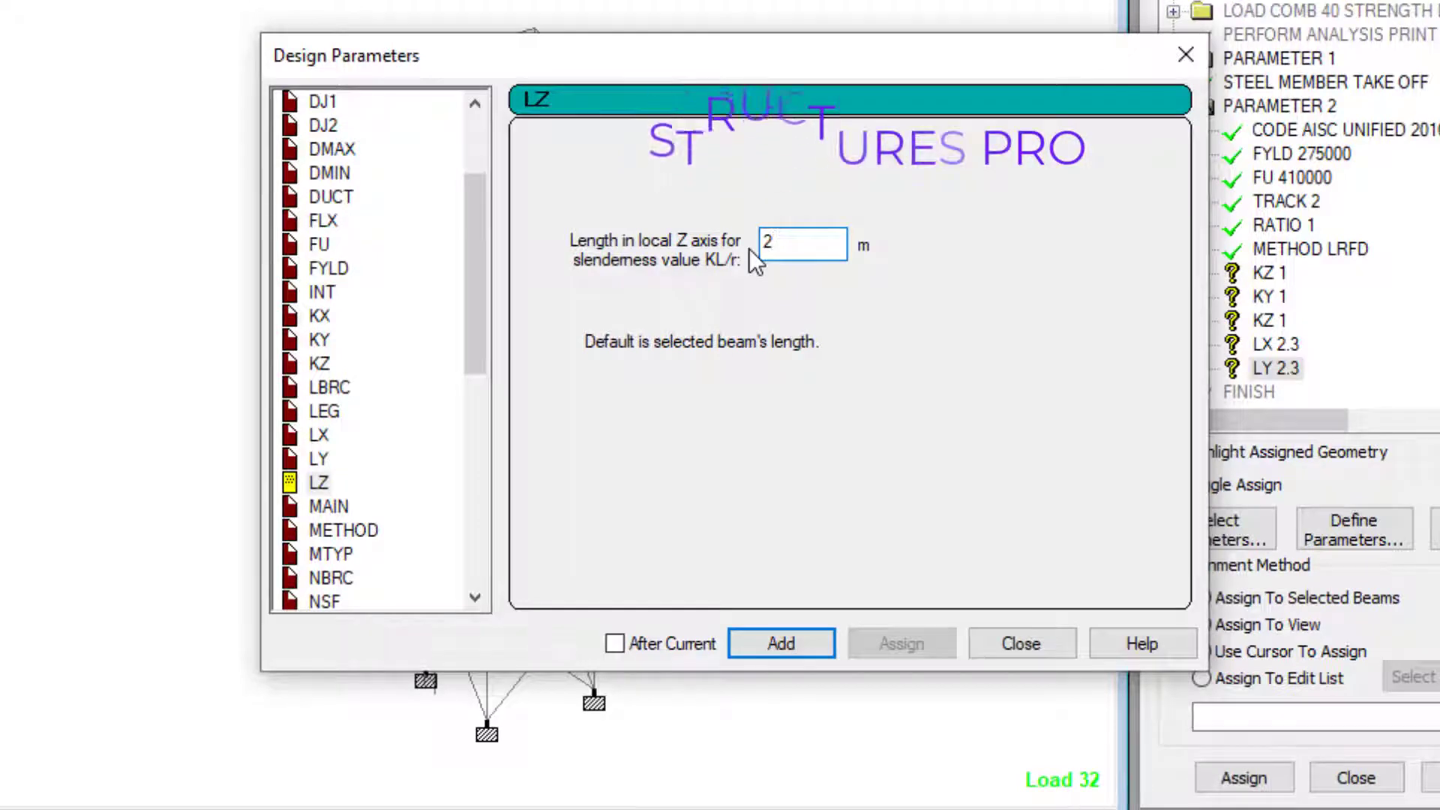
text(.3)
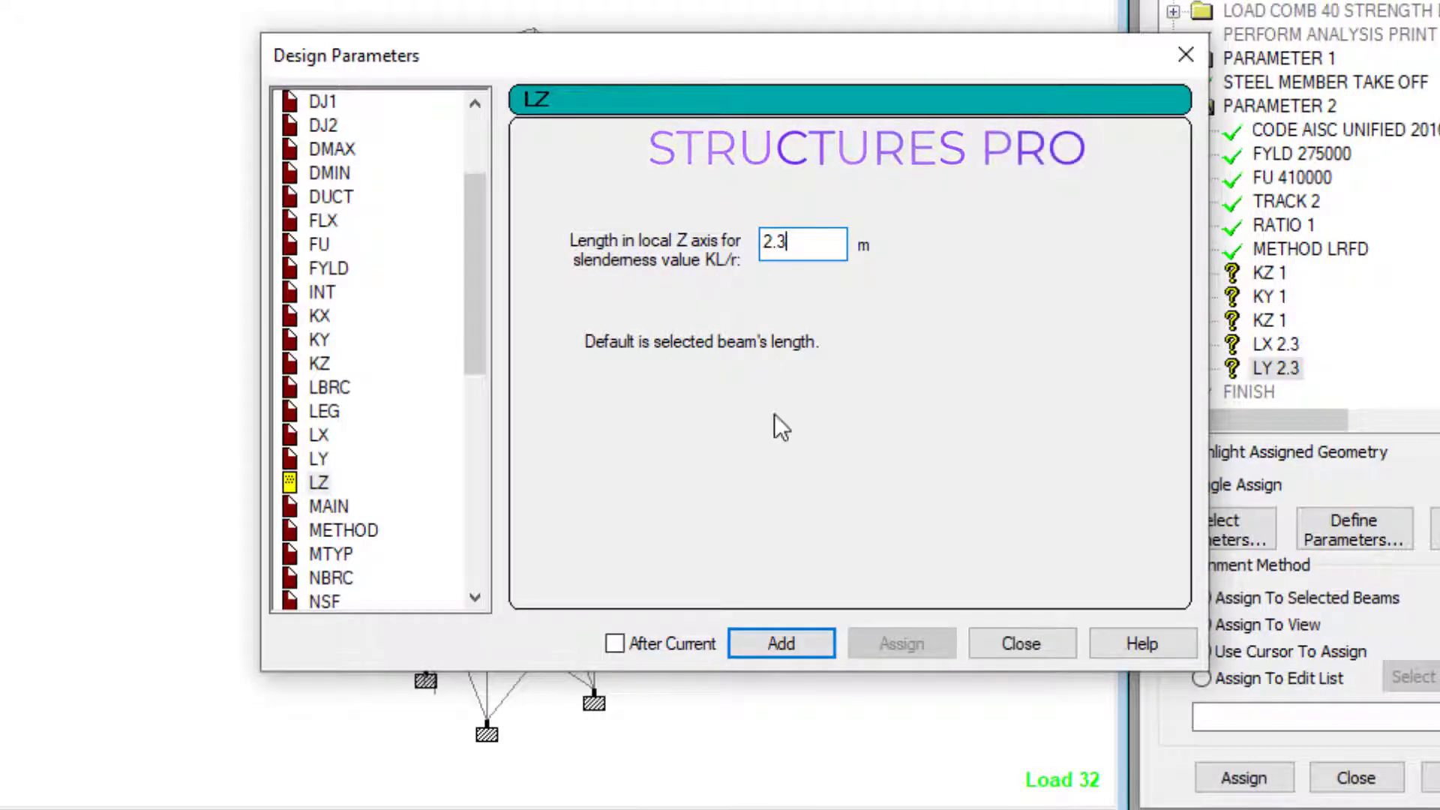
click(783, 646)
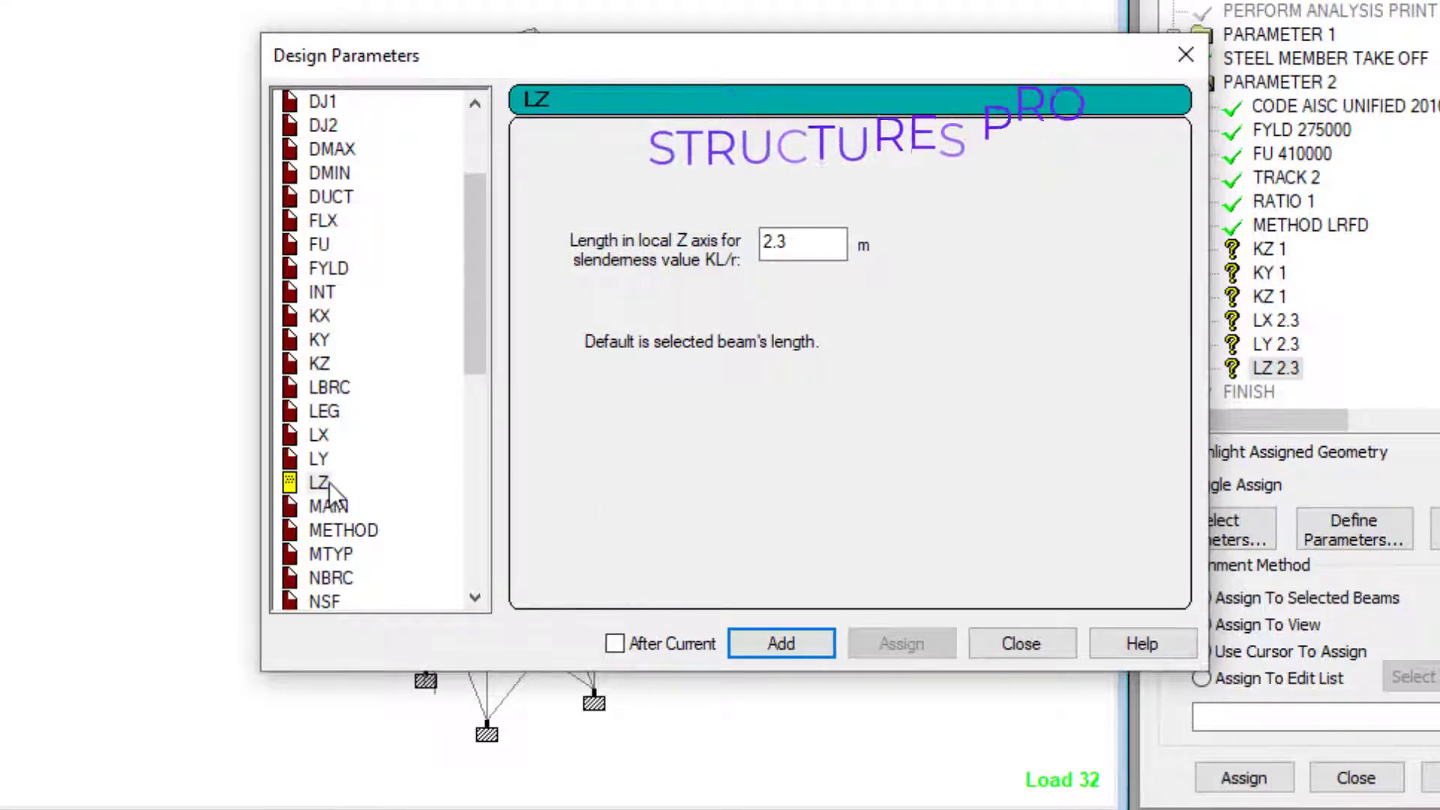
click(1269, 770)
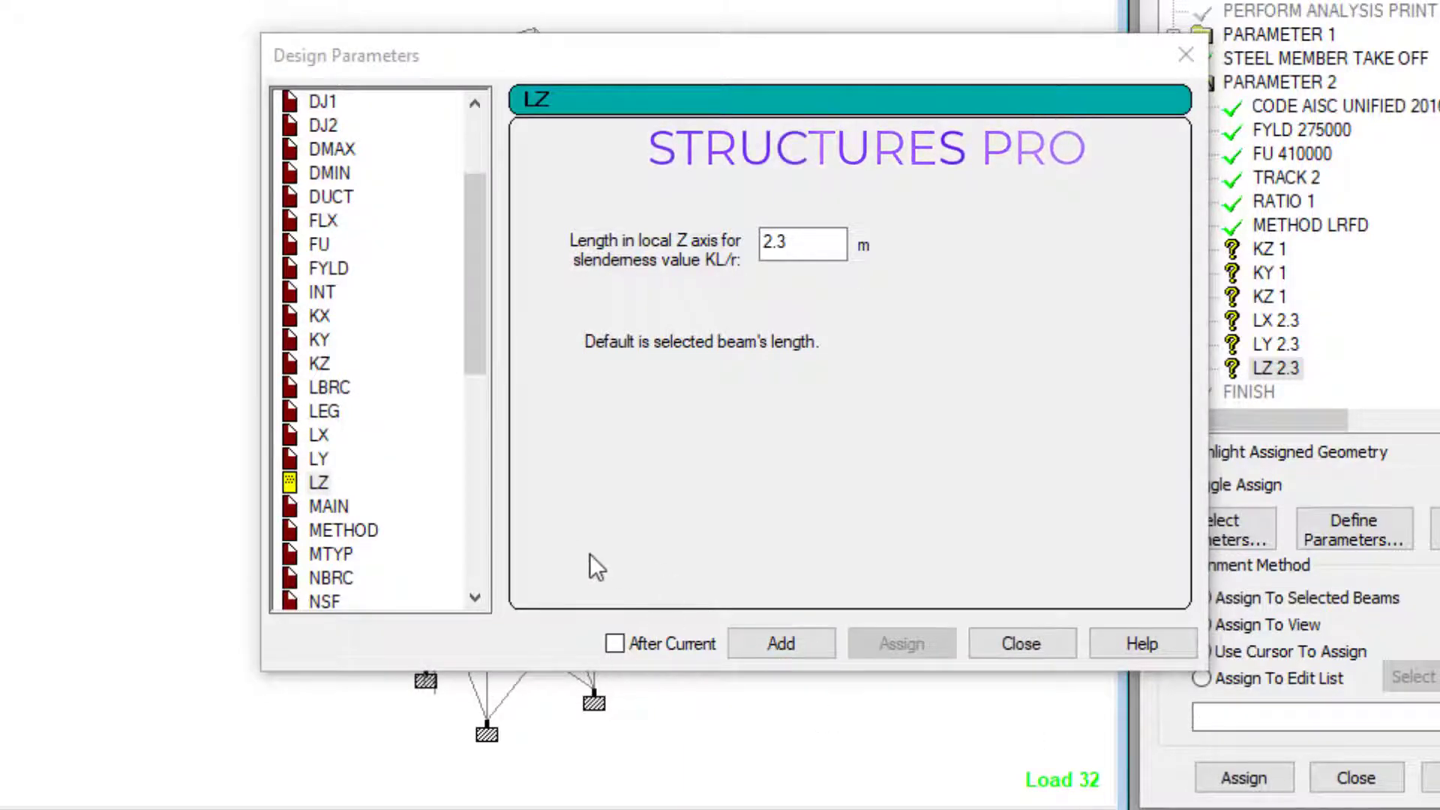
Change LX, LY and LZ from 2.3 to 2.4 m and add each entry
click(317, 437)
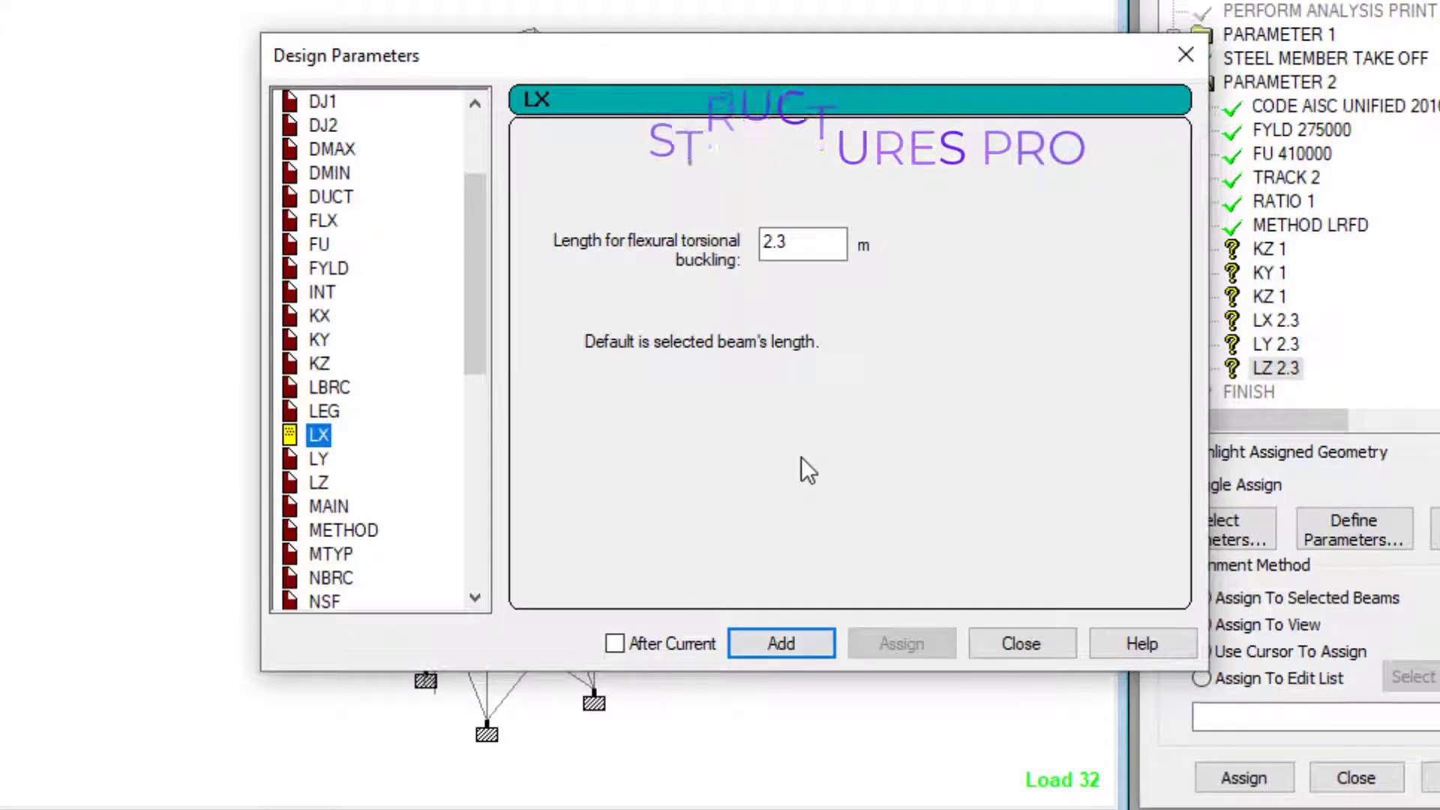
drag(801, 243, 765, 259)
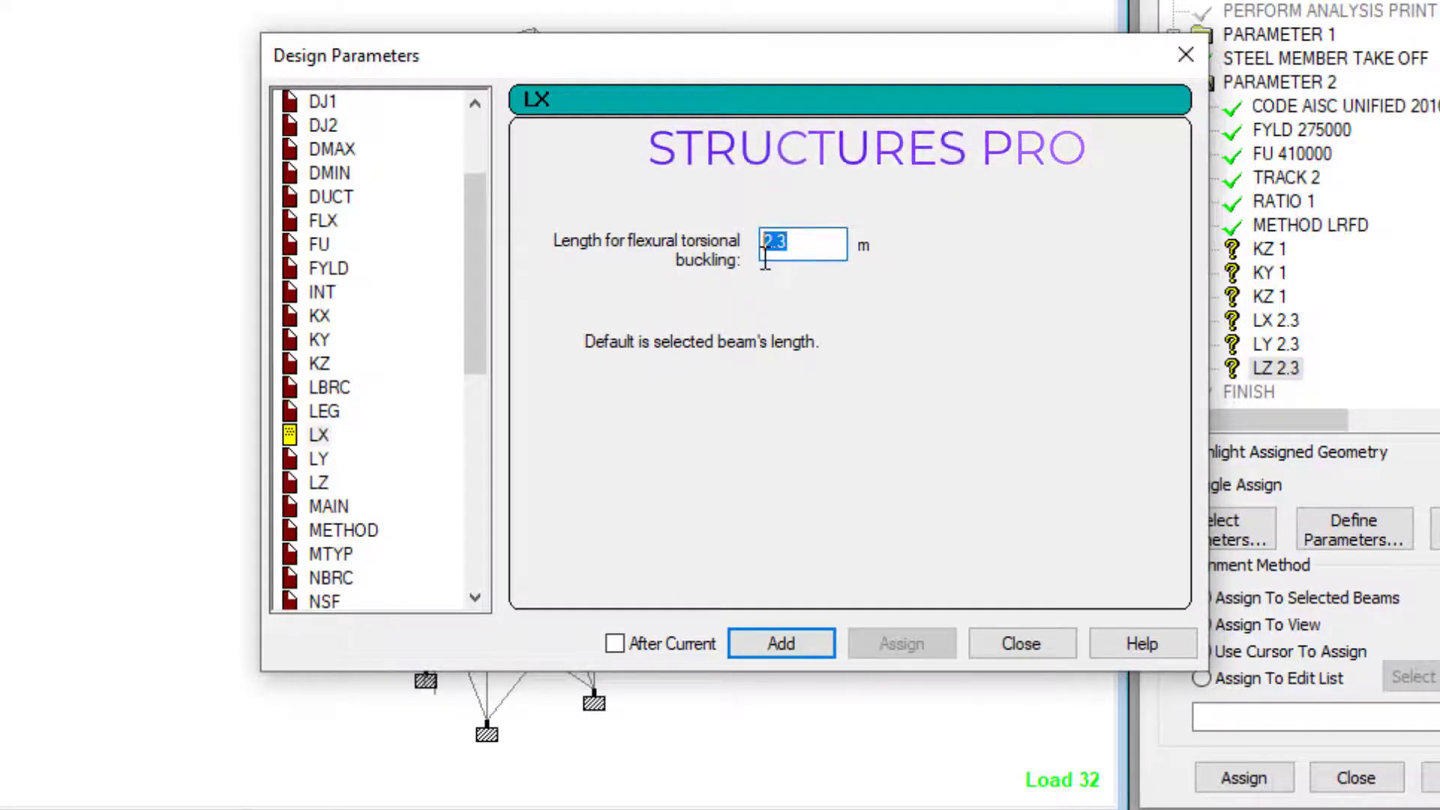
text(2)
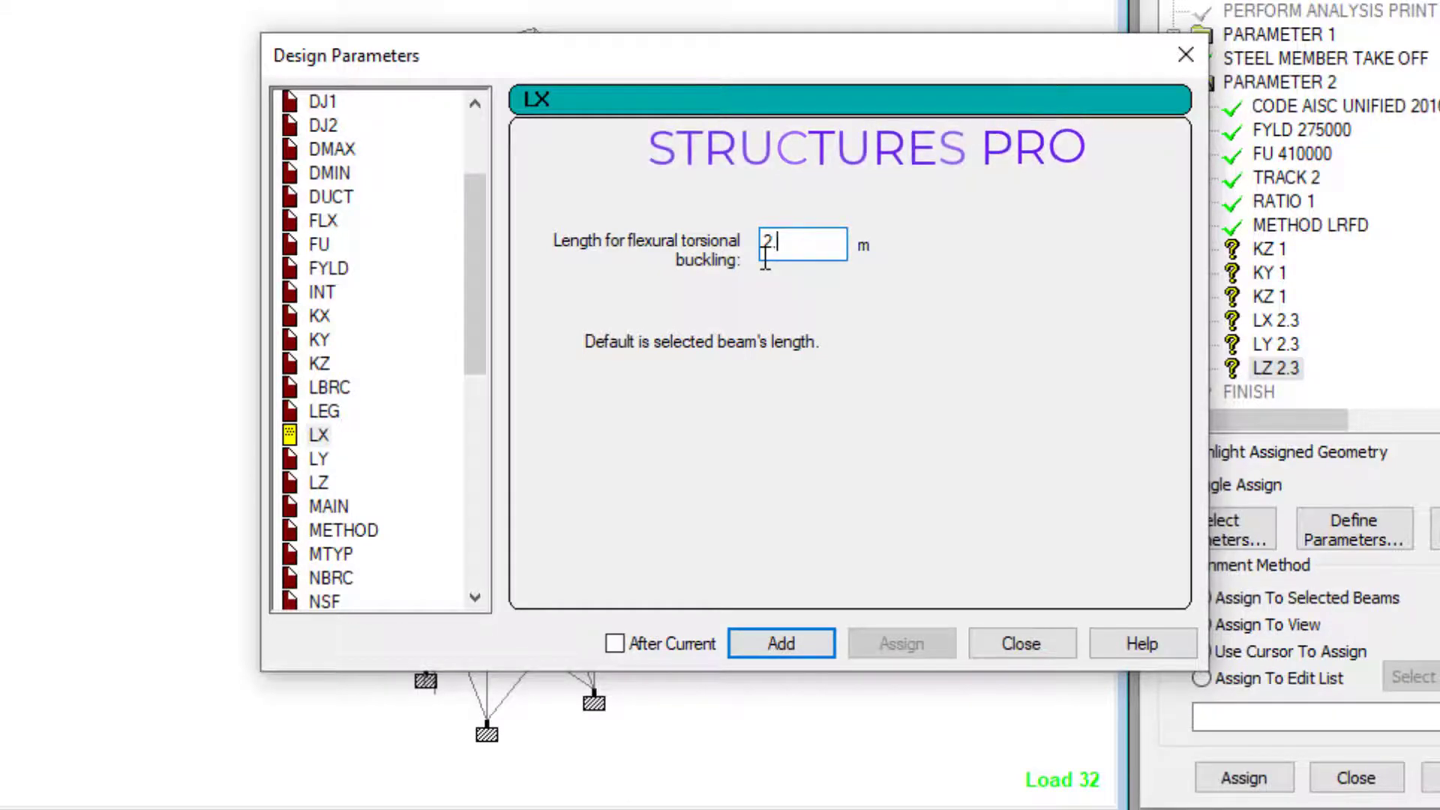
click(783, 643)
click(318, 458)
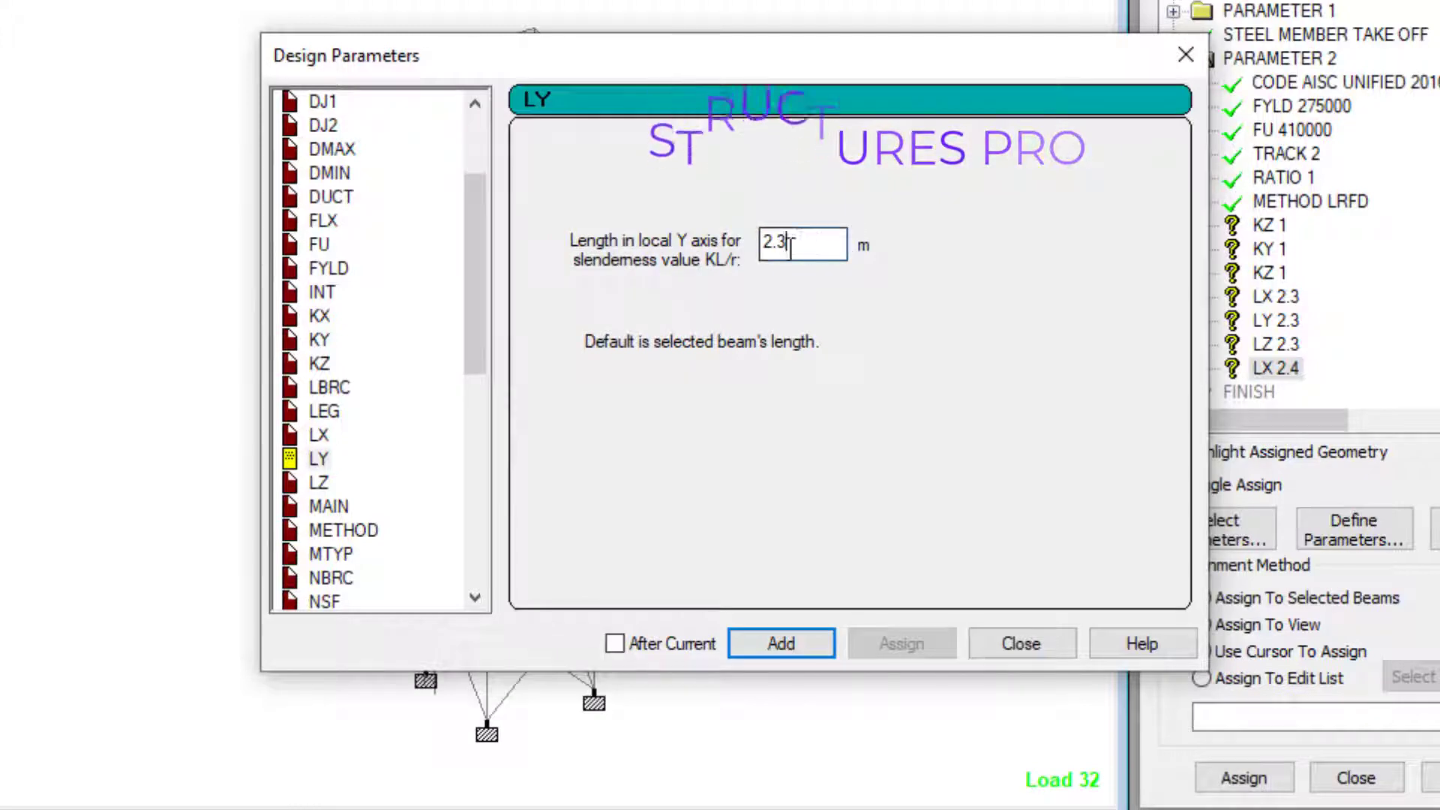
drag(838, 248, 738, 263)
text(2)
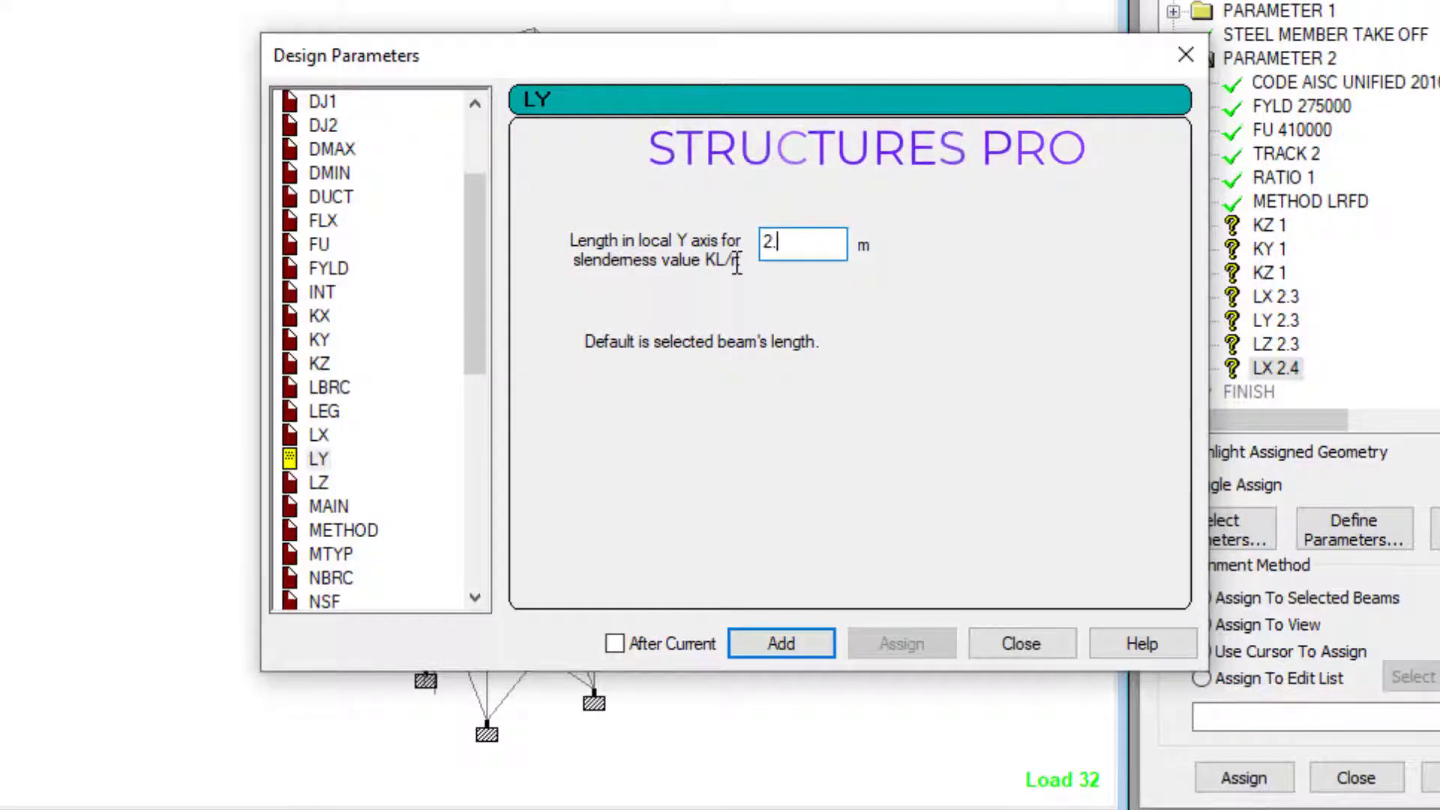
text(.4)
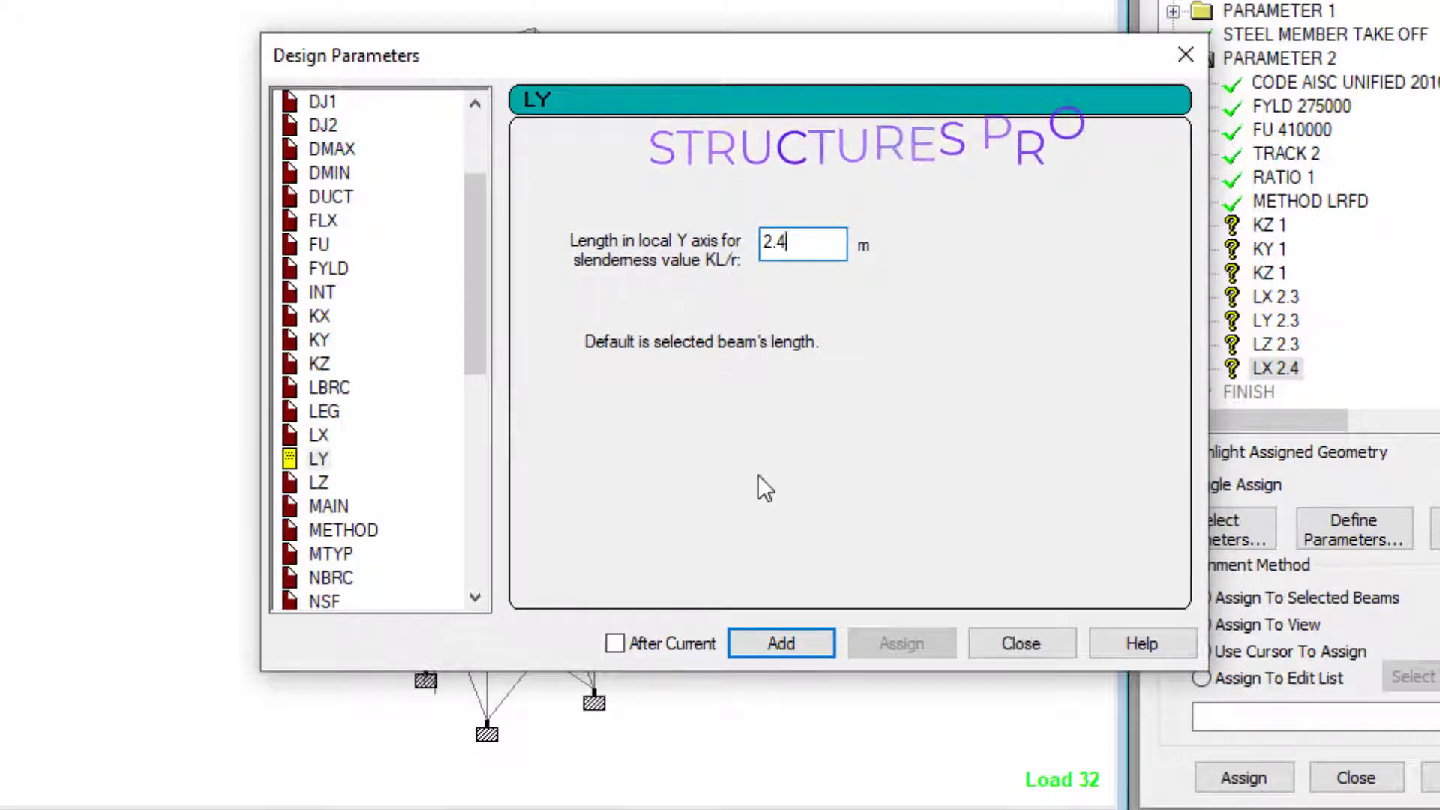
click(781, 644)
click(326, 483)
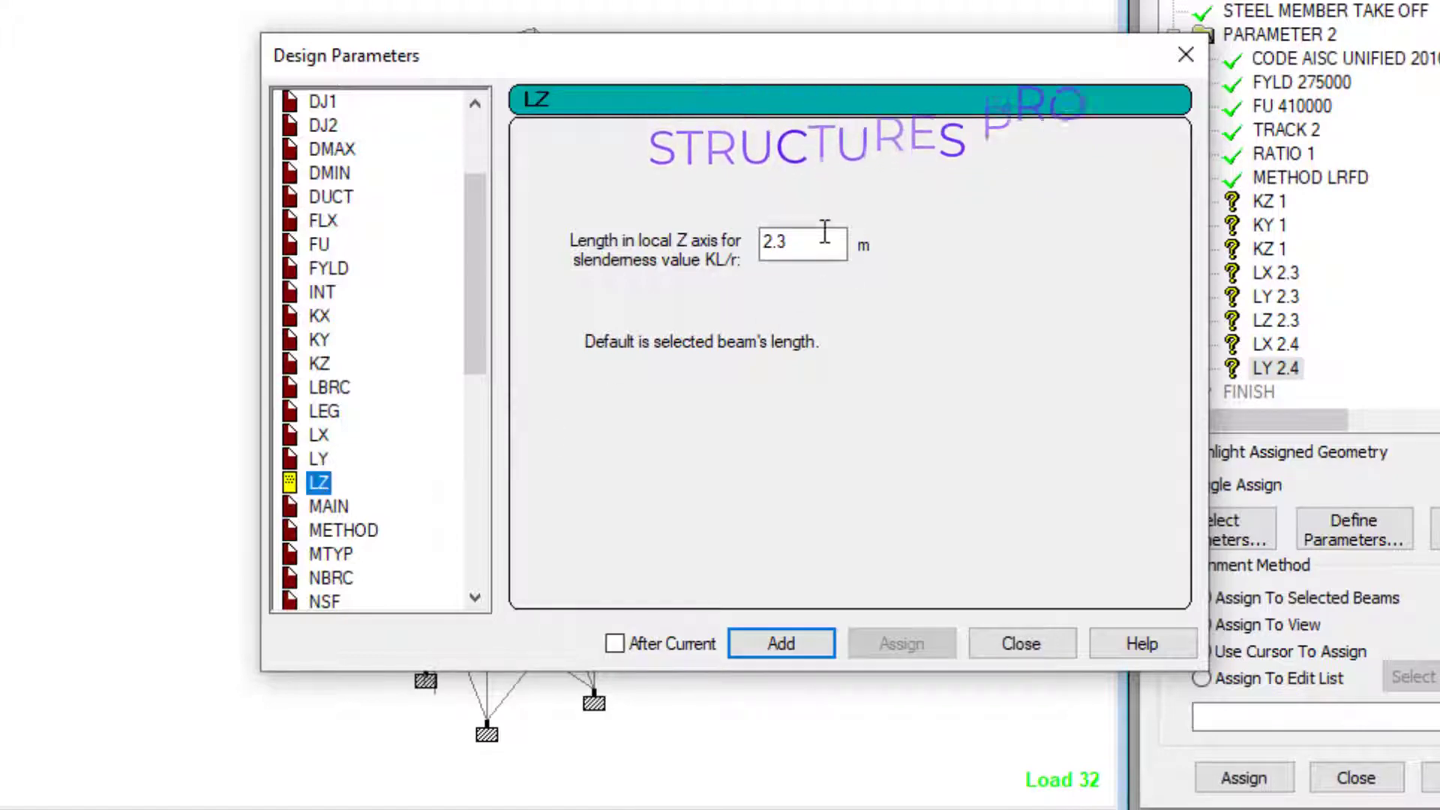
drag(832, 238, 762, 251)
text(2)
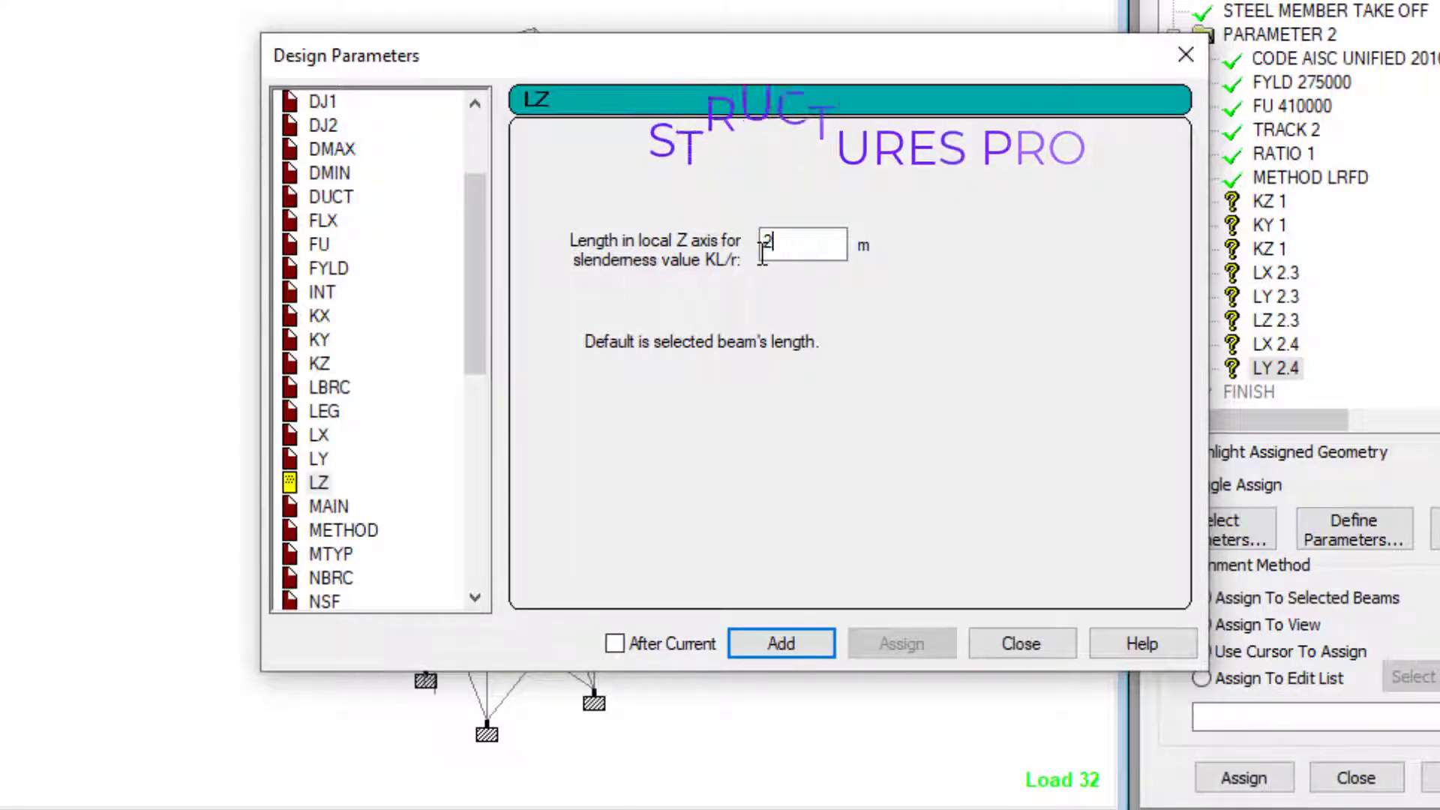
text(.4)
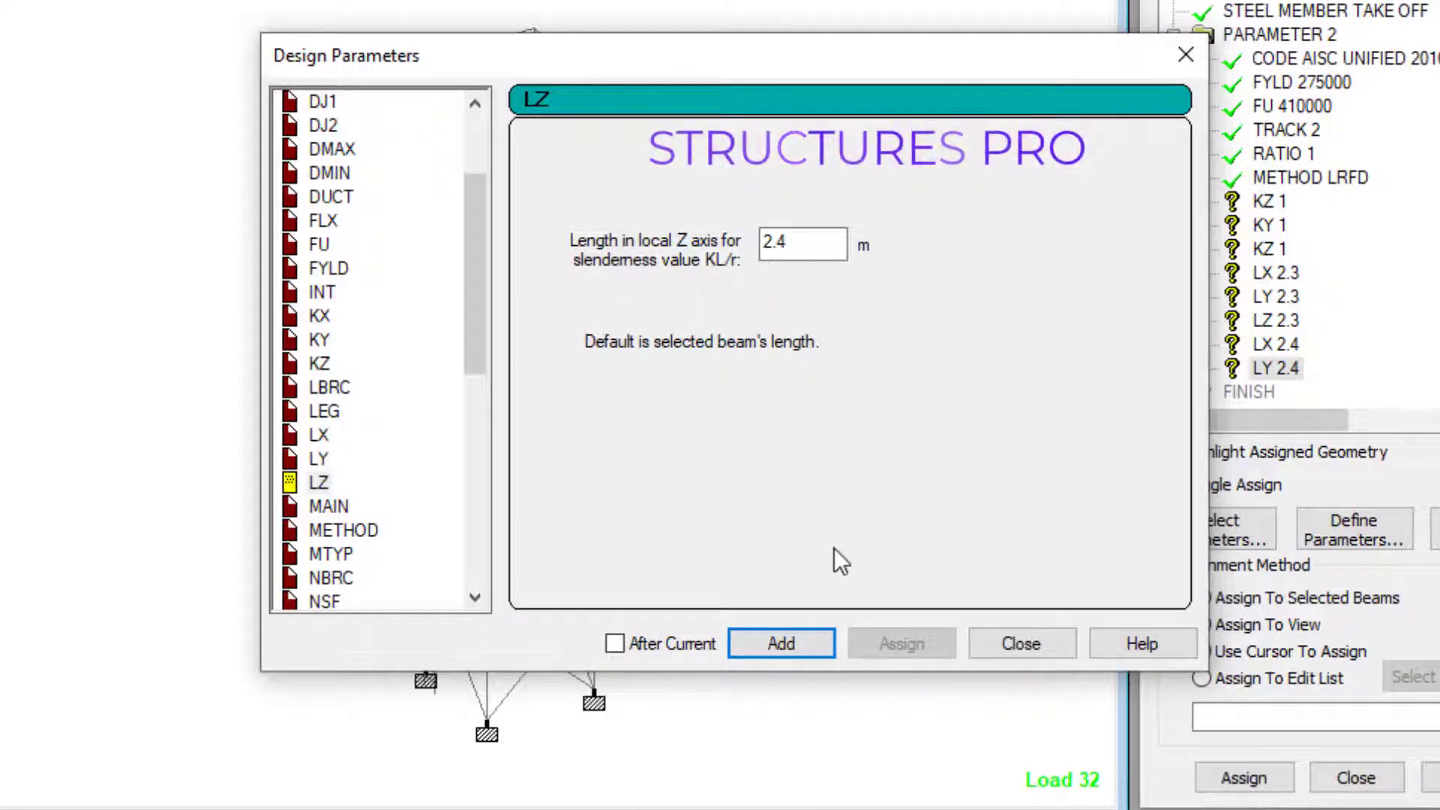
click(792, 649)
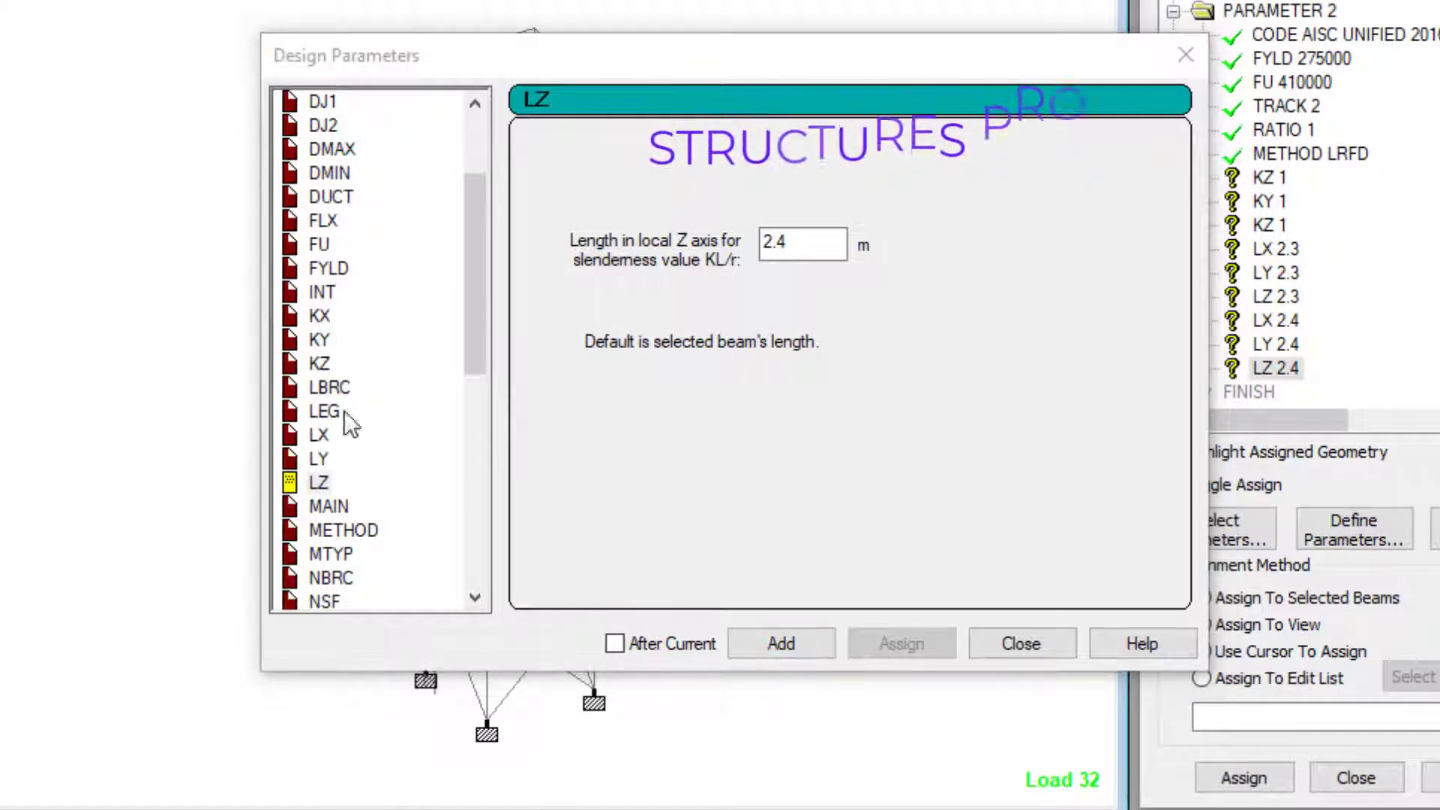
Replace the 2.4 m values with 3.3 m for LX, LY and LZ, adding each
click(321, 436)
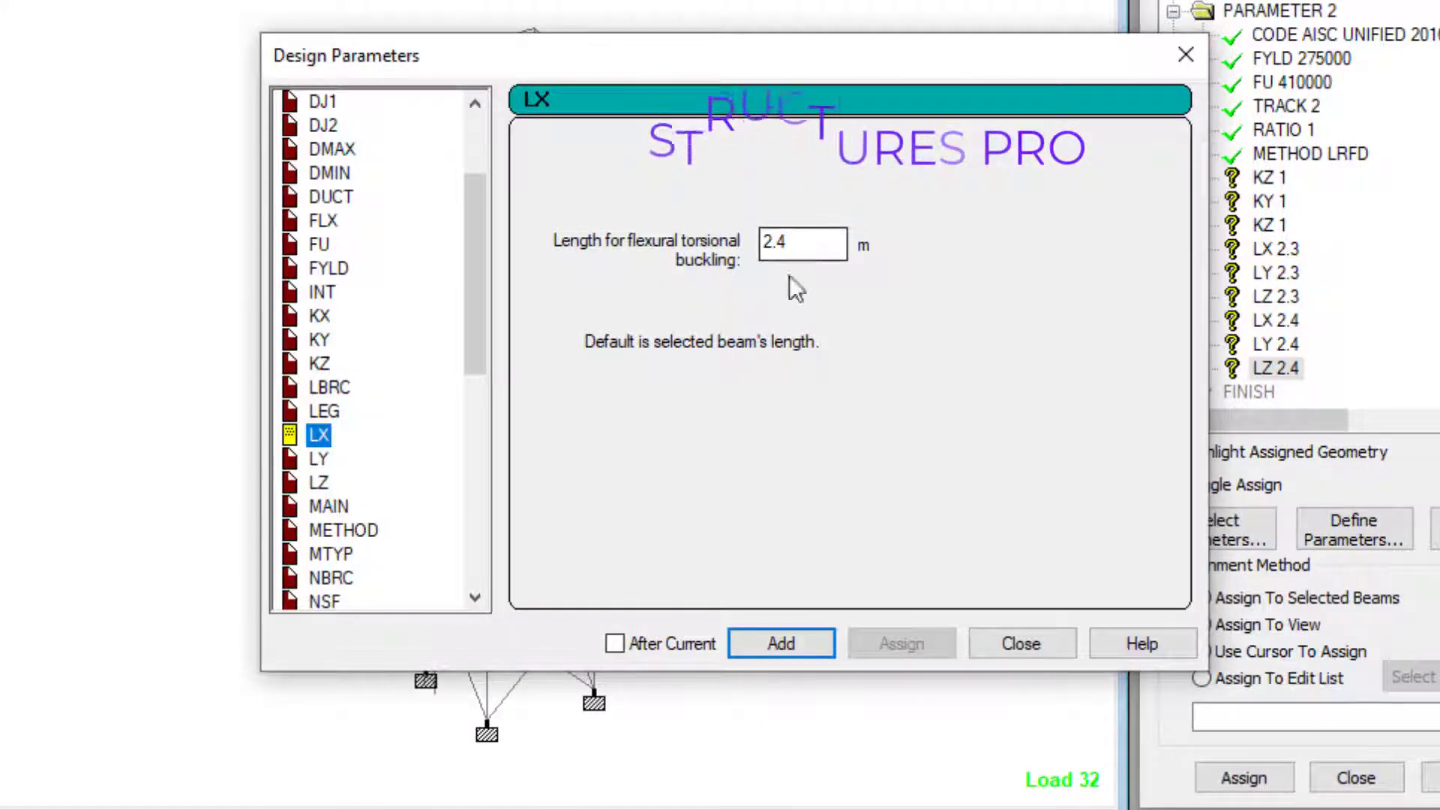
drag(806, 242, 755, 254)
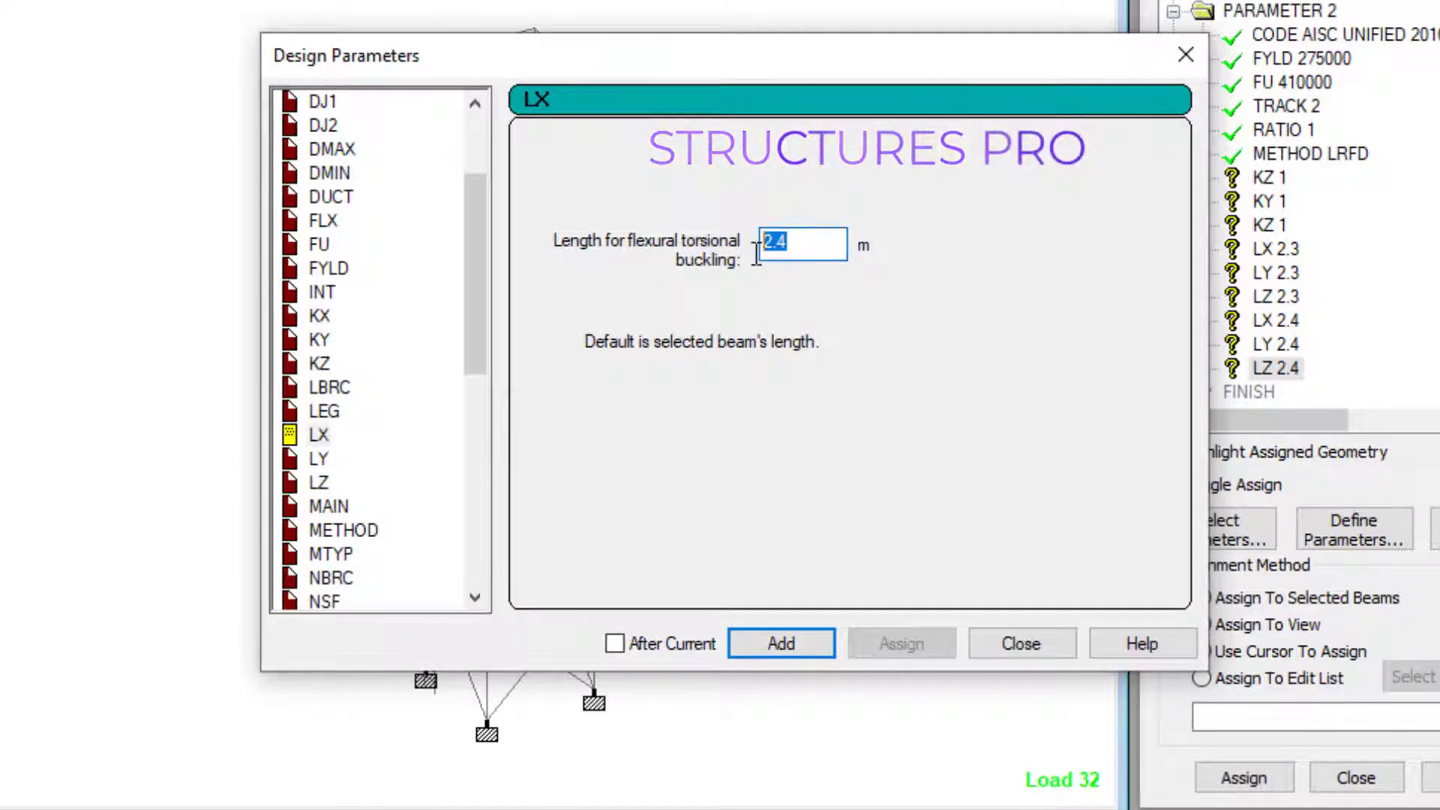
text(3.3)
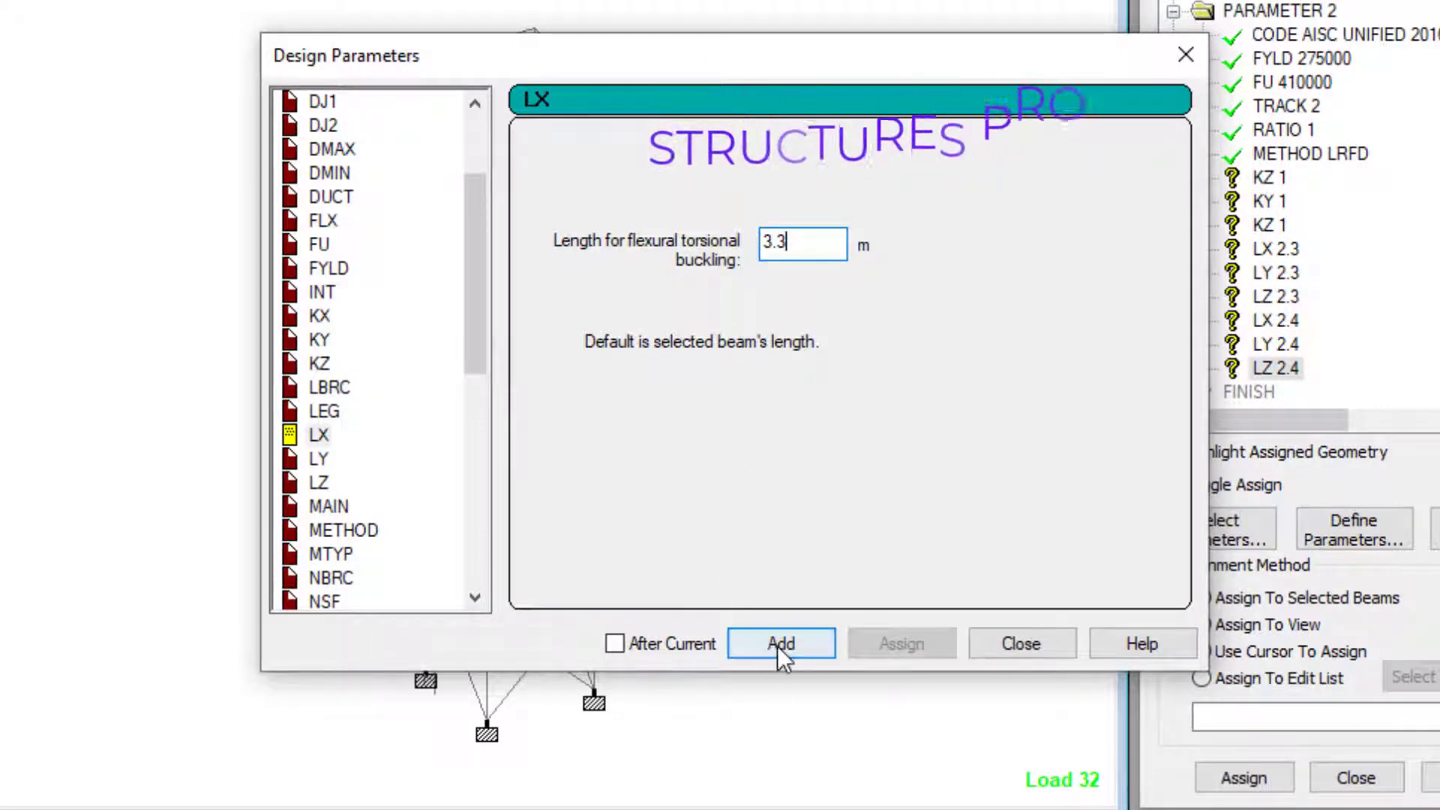
click(778, 645)
click(318, 458)
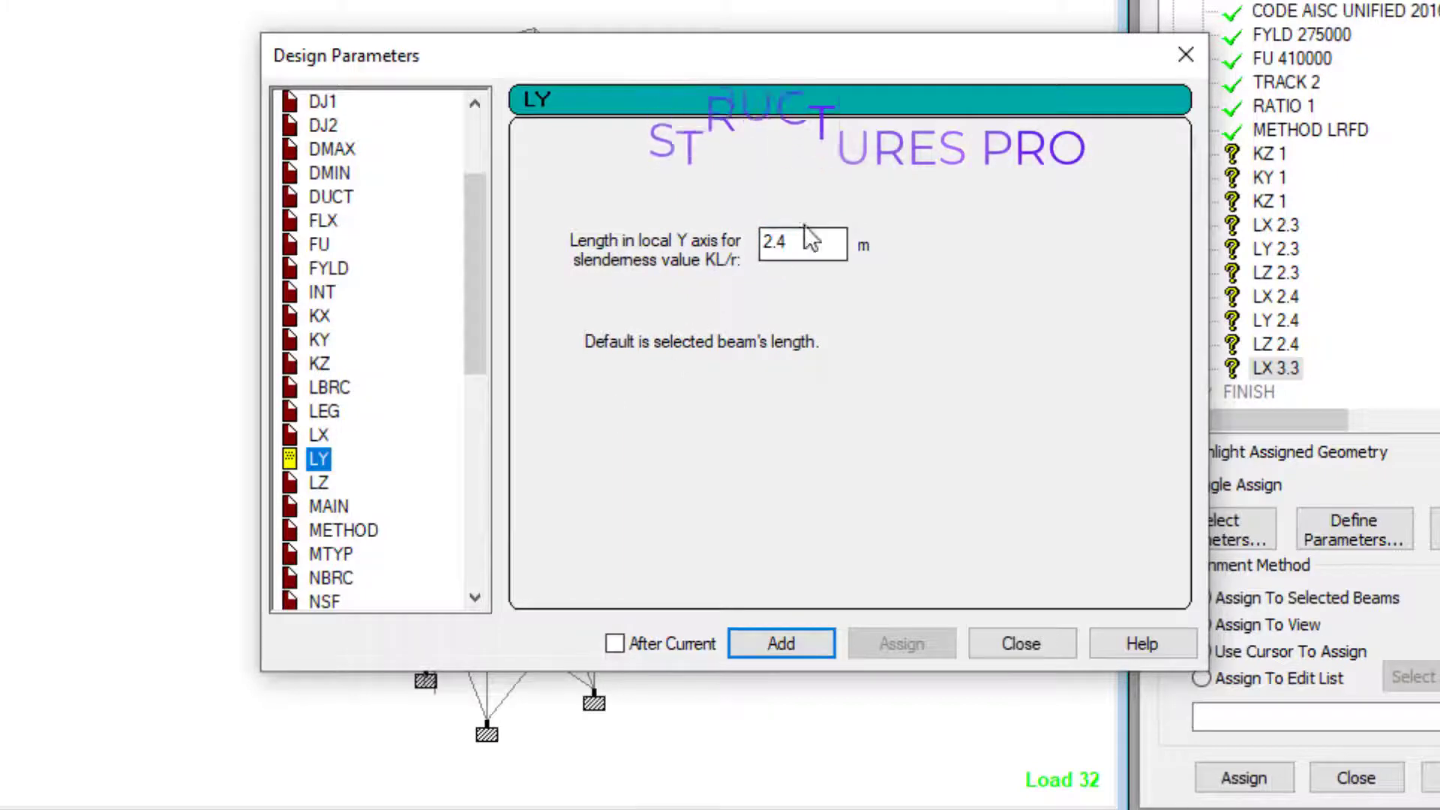
drag(795, 241, 760, 271)
text(3.3)
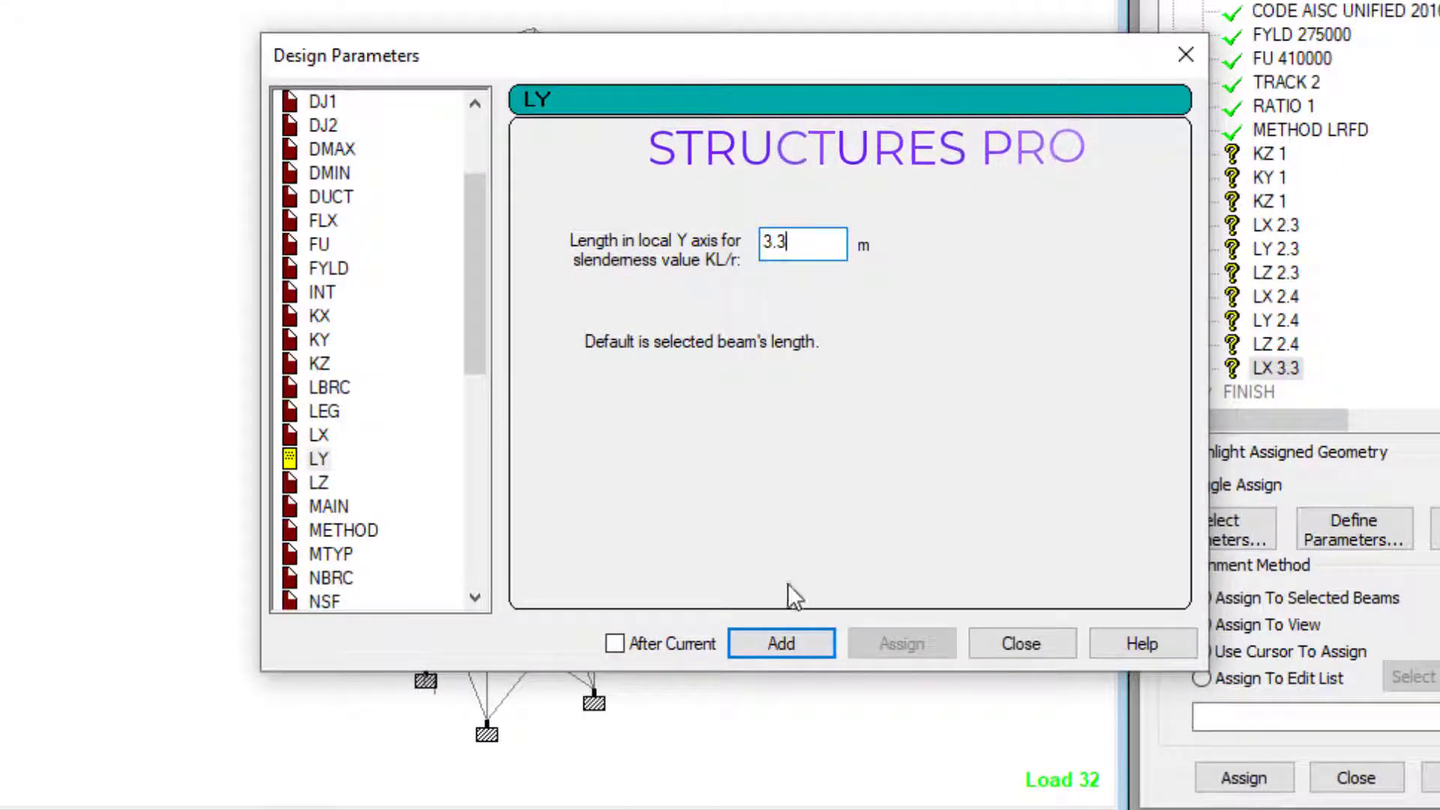
click(759, 630)
click(319, 482)
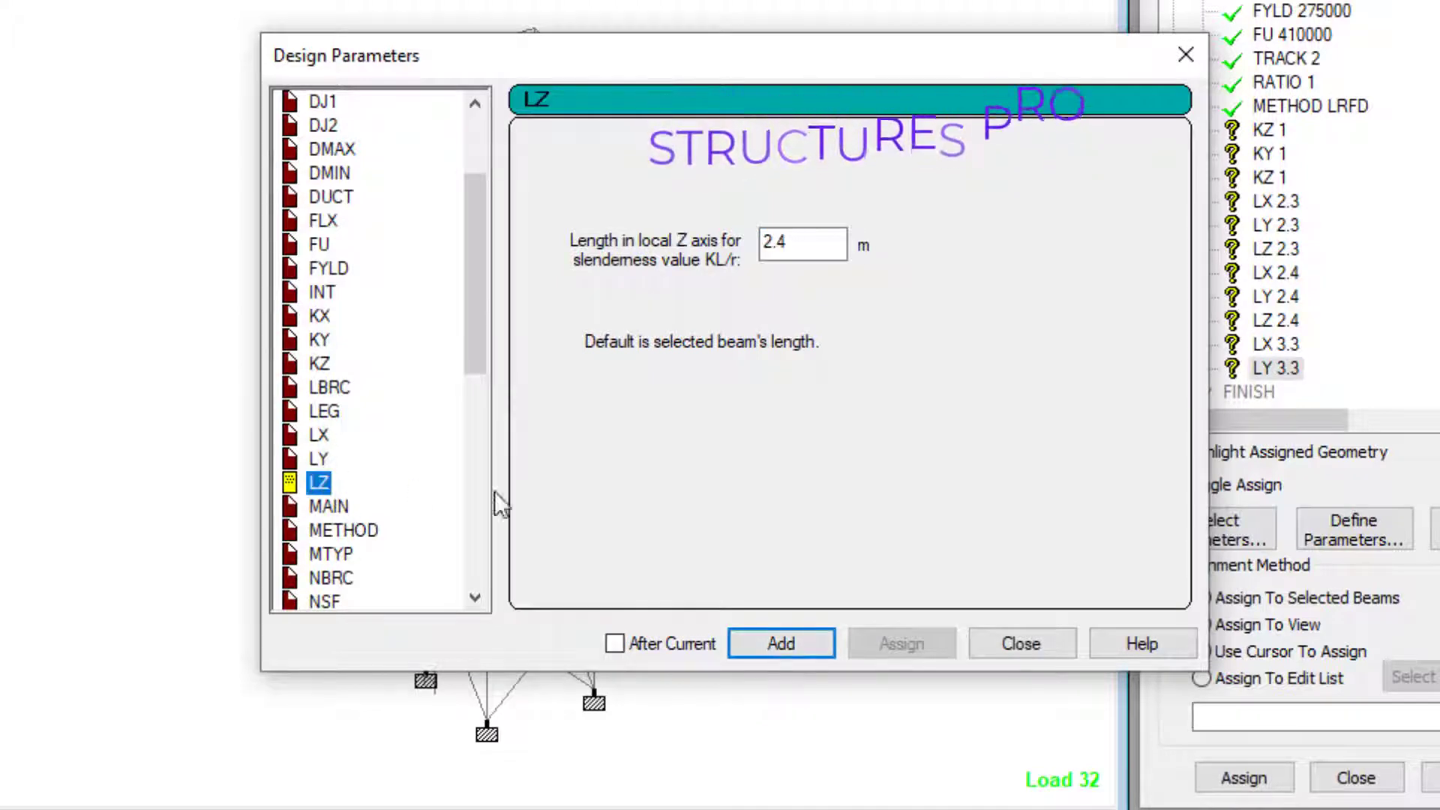
double_click(801, 241)
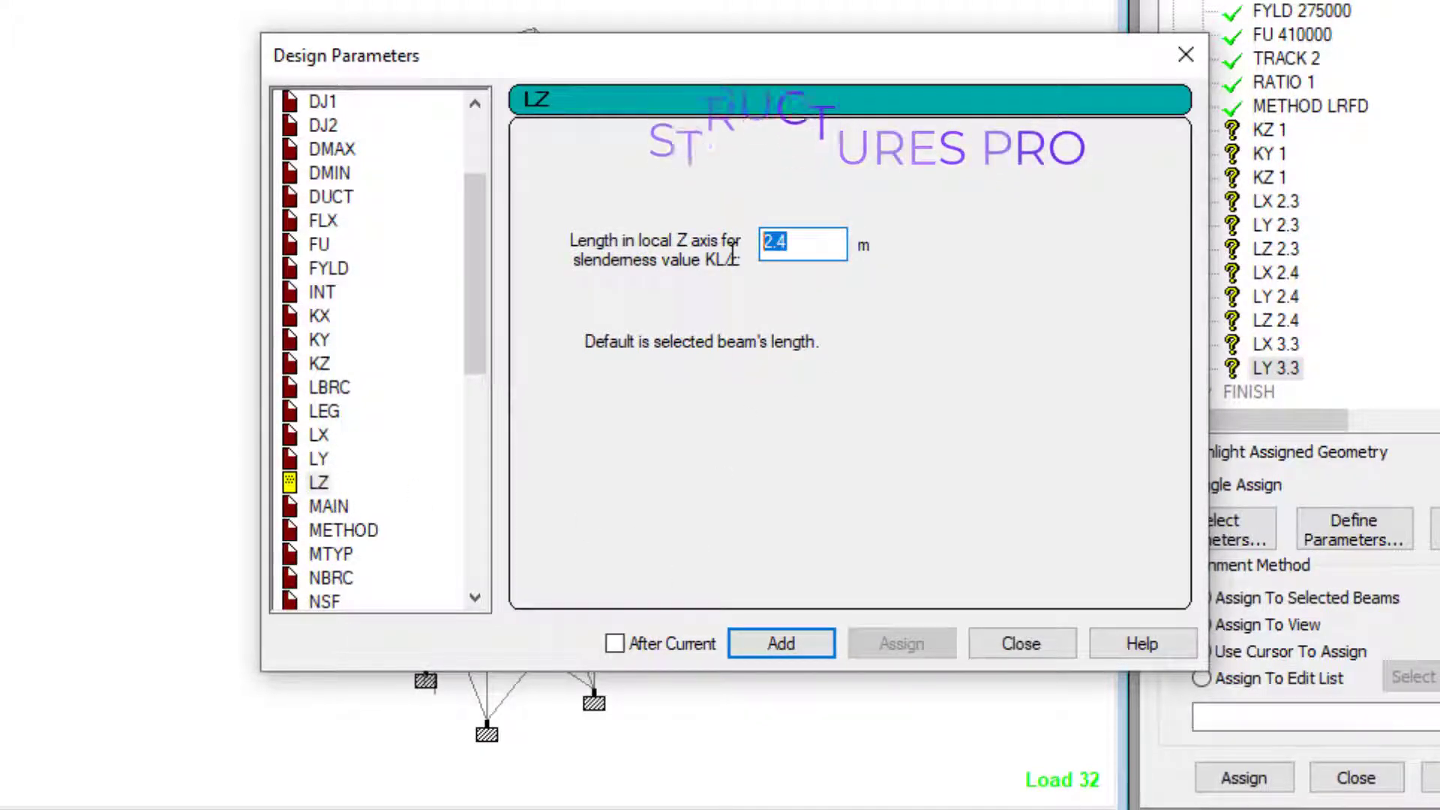
text(3)
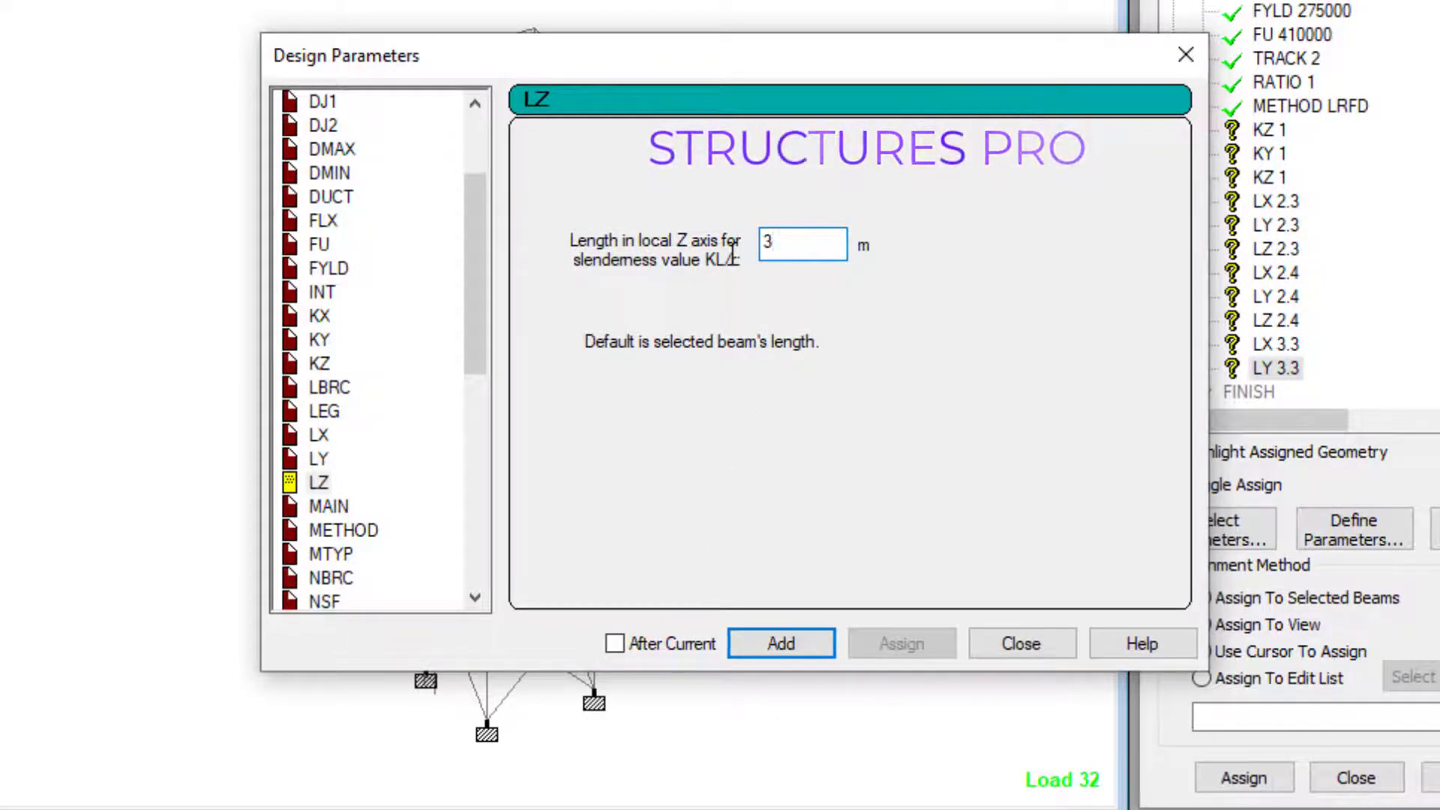
text(.)
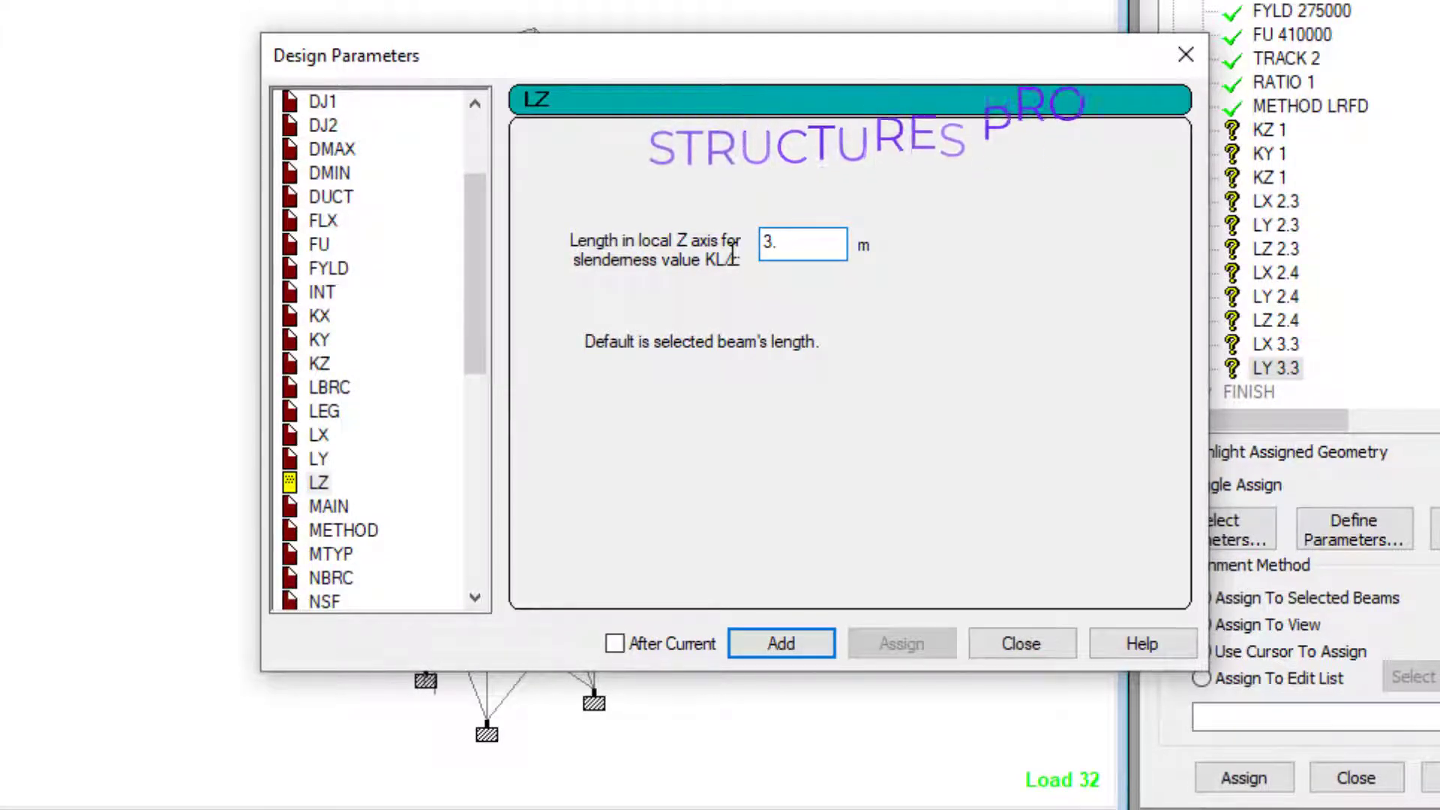
text(3)
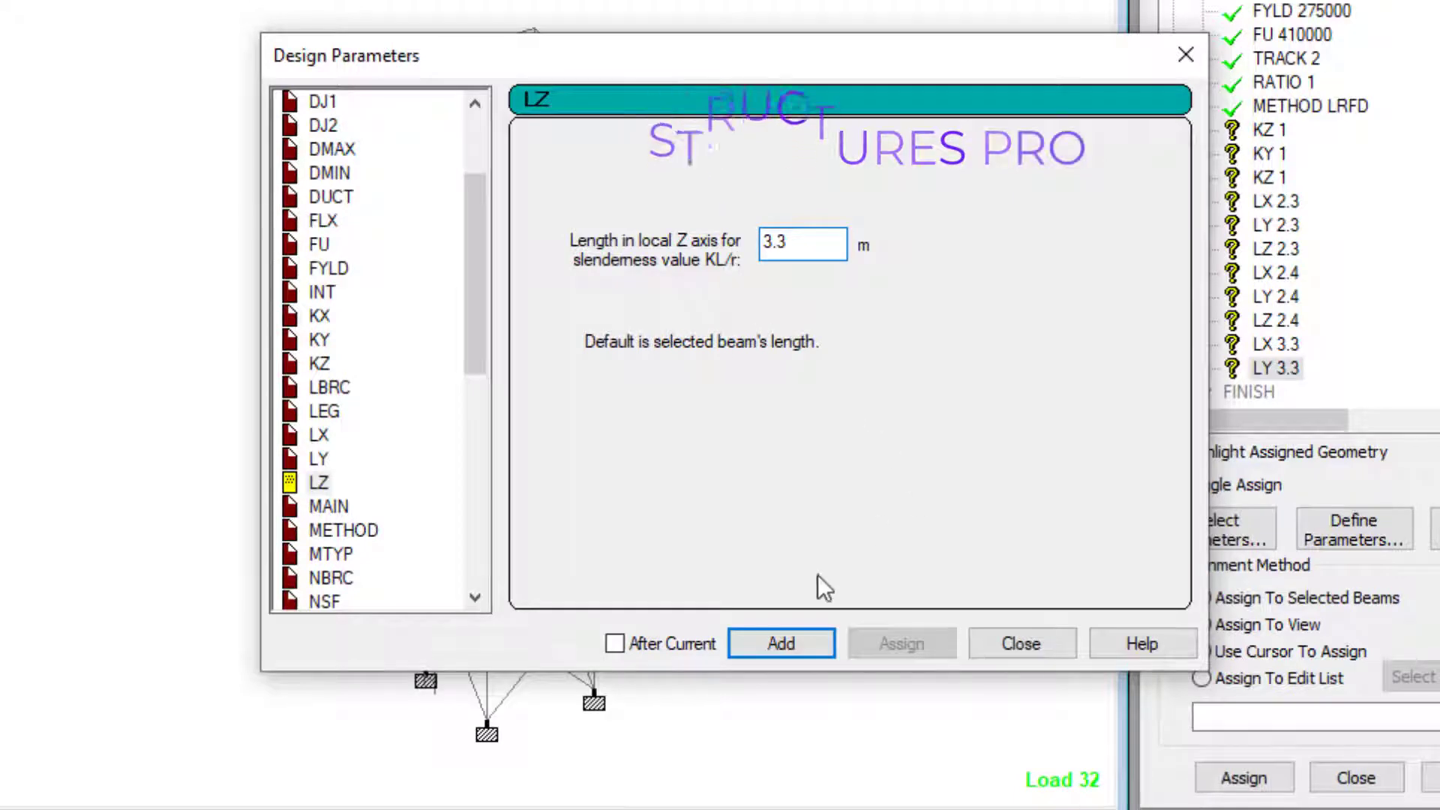
click(780, 645)
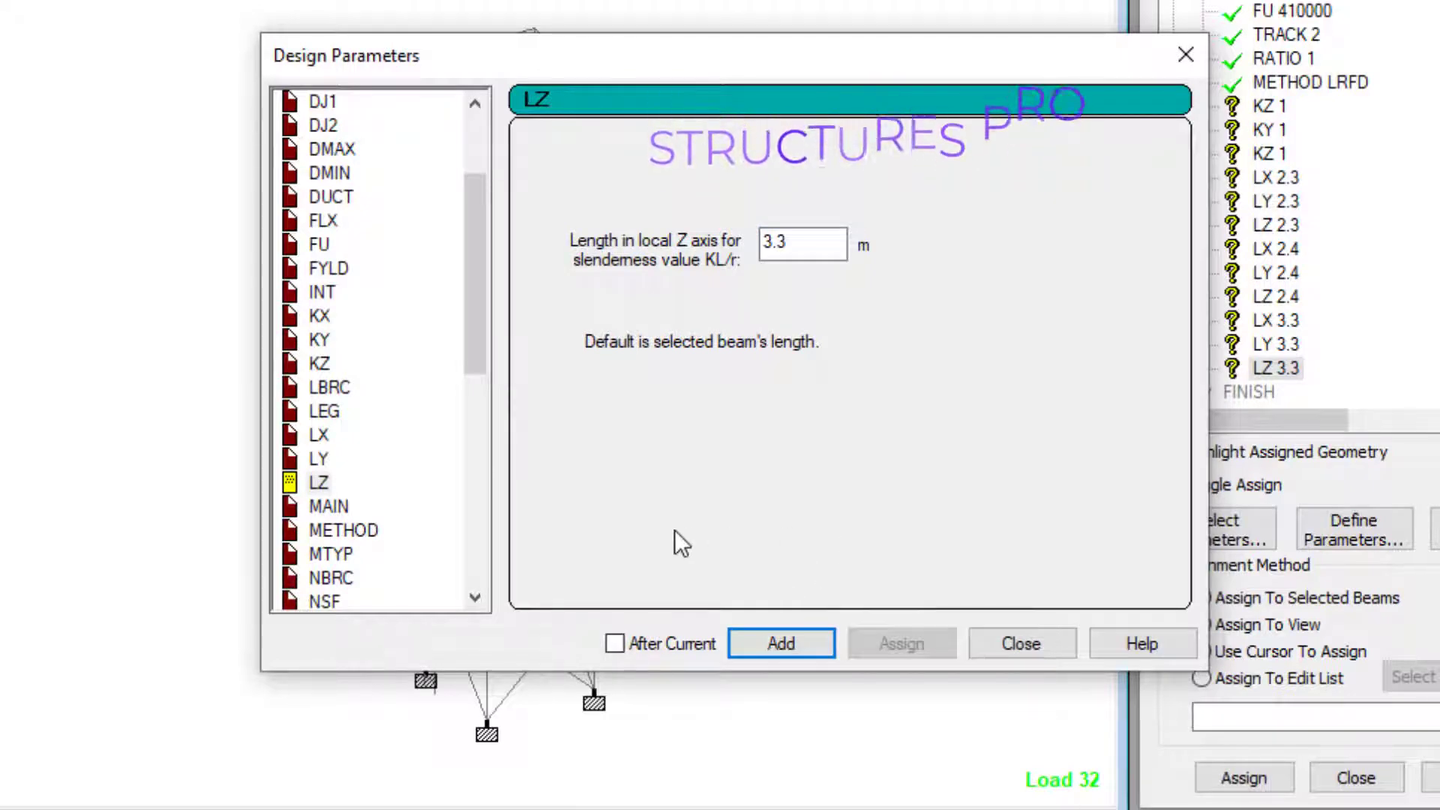
Add member types MTY 1 (beam) and MTY 2 (column)
scroll(375, 372, down, 2)
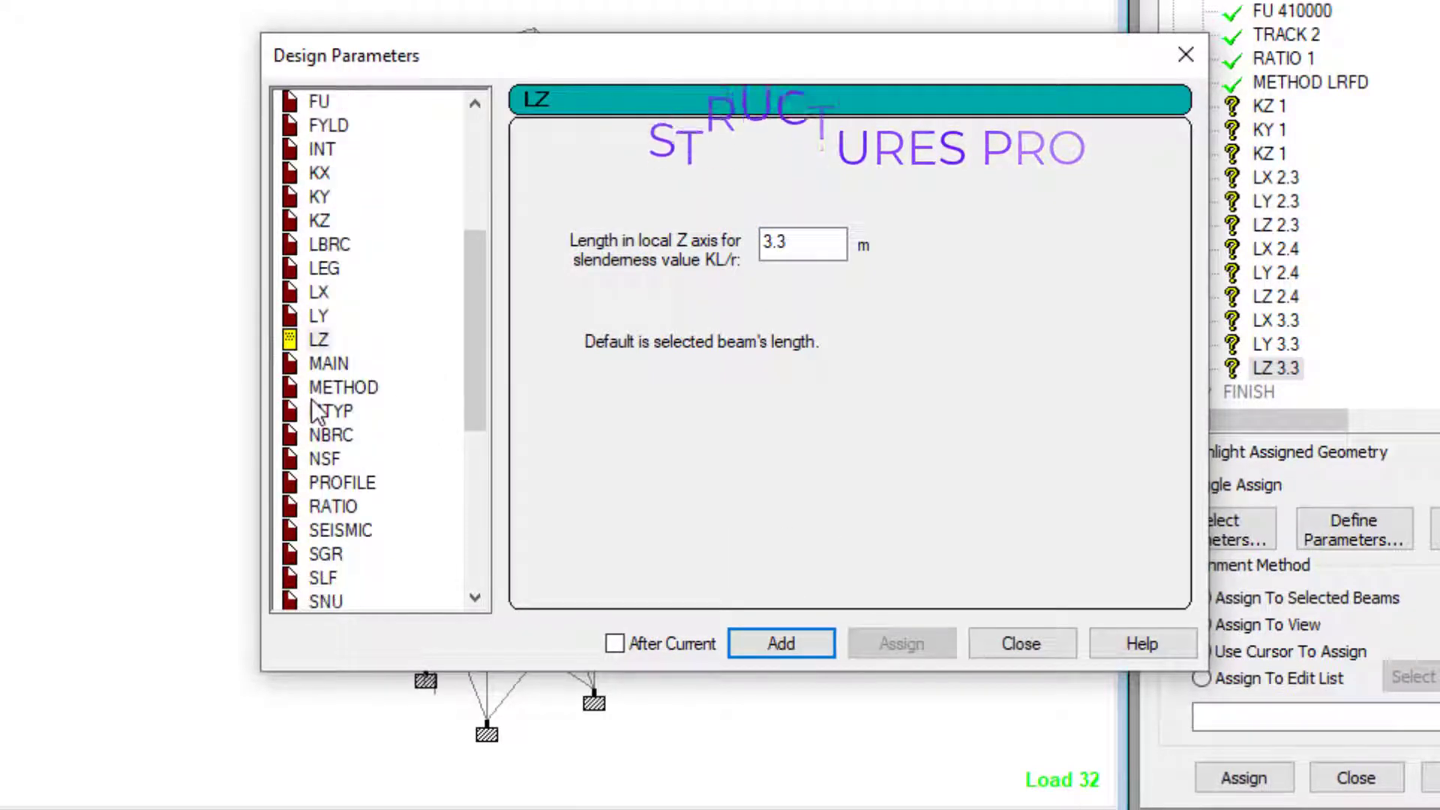
scroll(319, 411, down, 2)
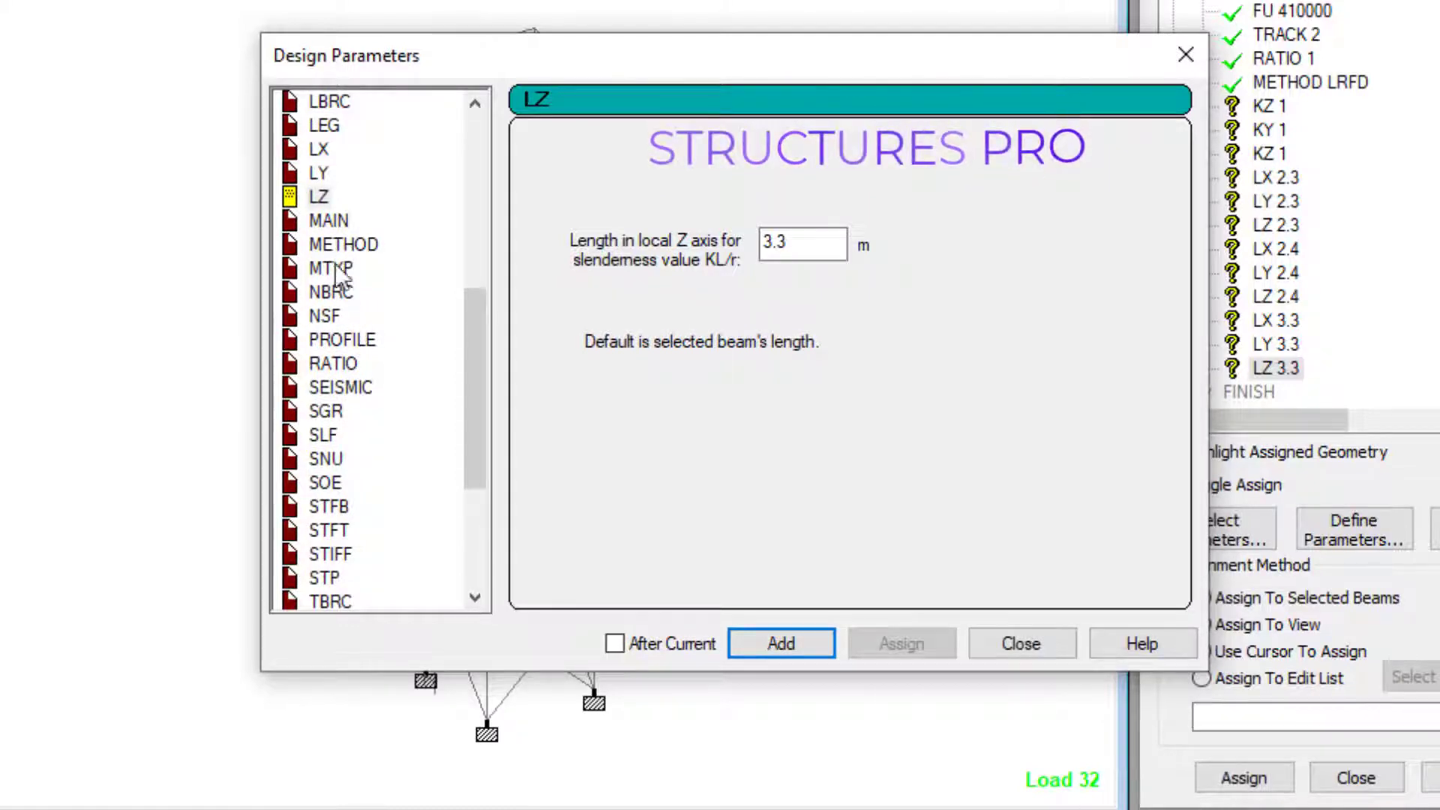
scroll(336, 525, down, 4)
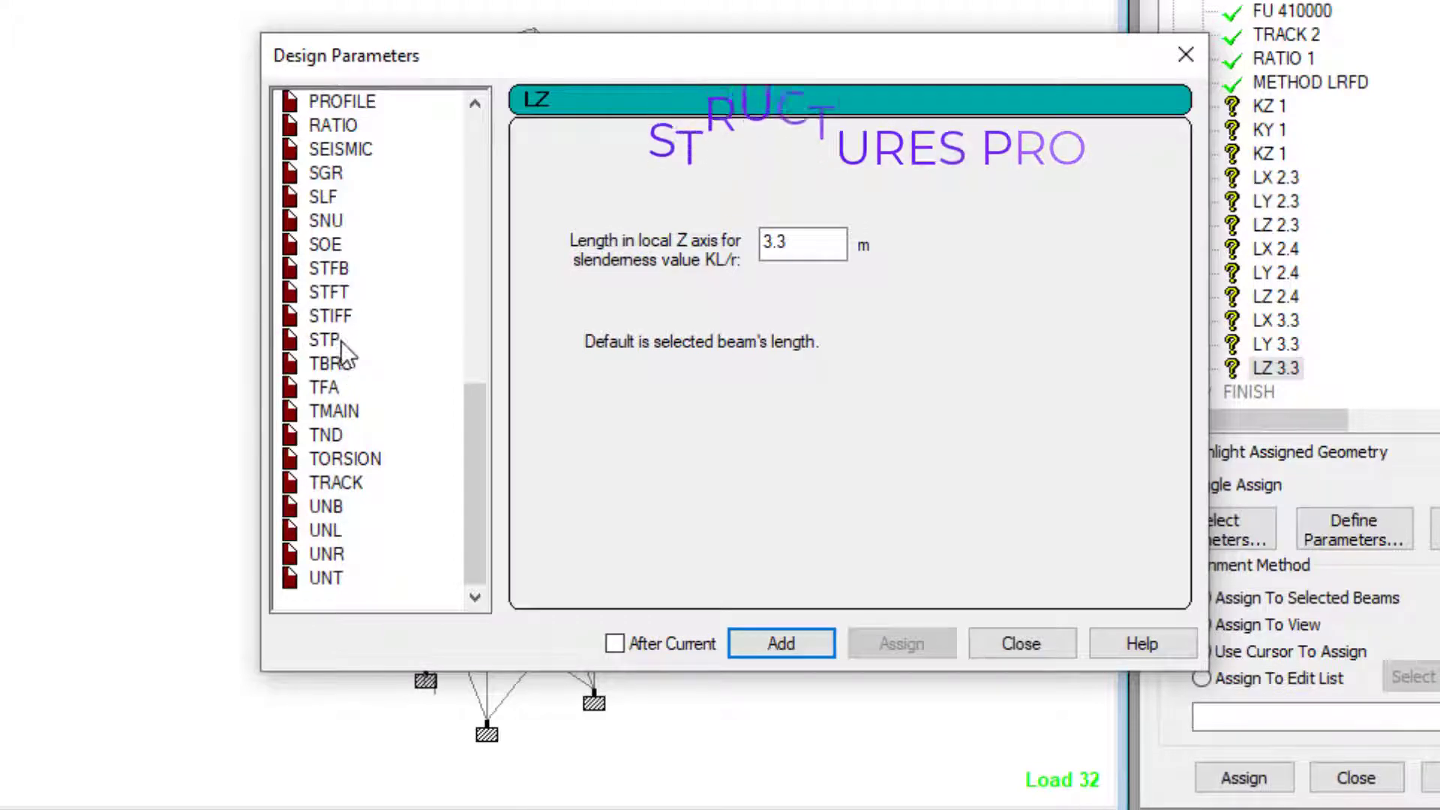
scroll(339, 366, up, 2)
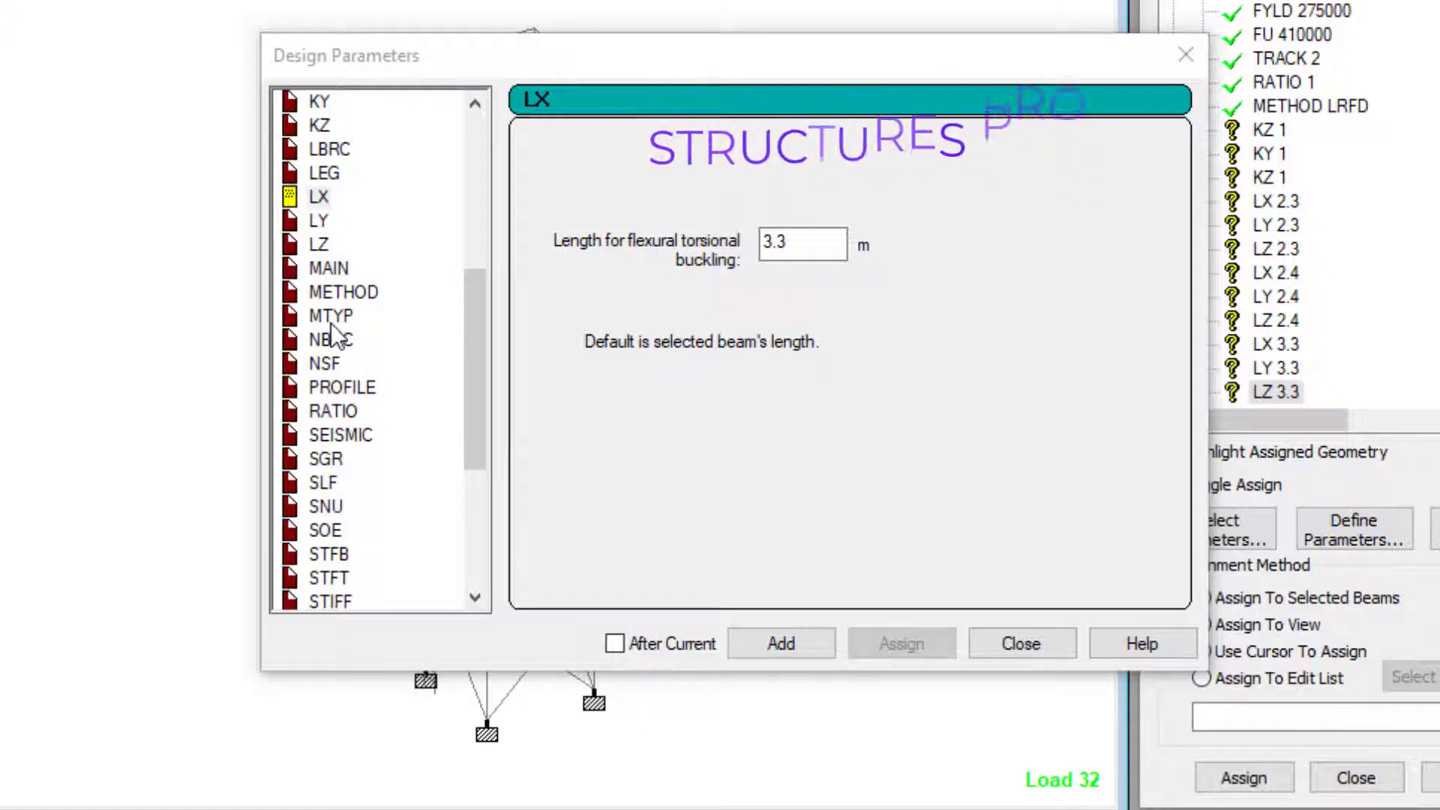
click(331, 321)
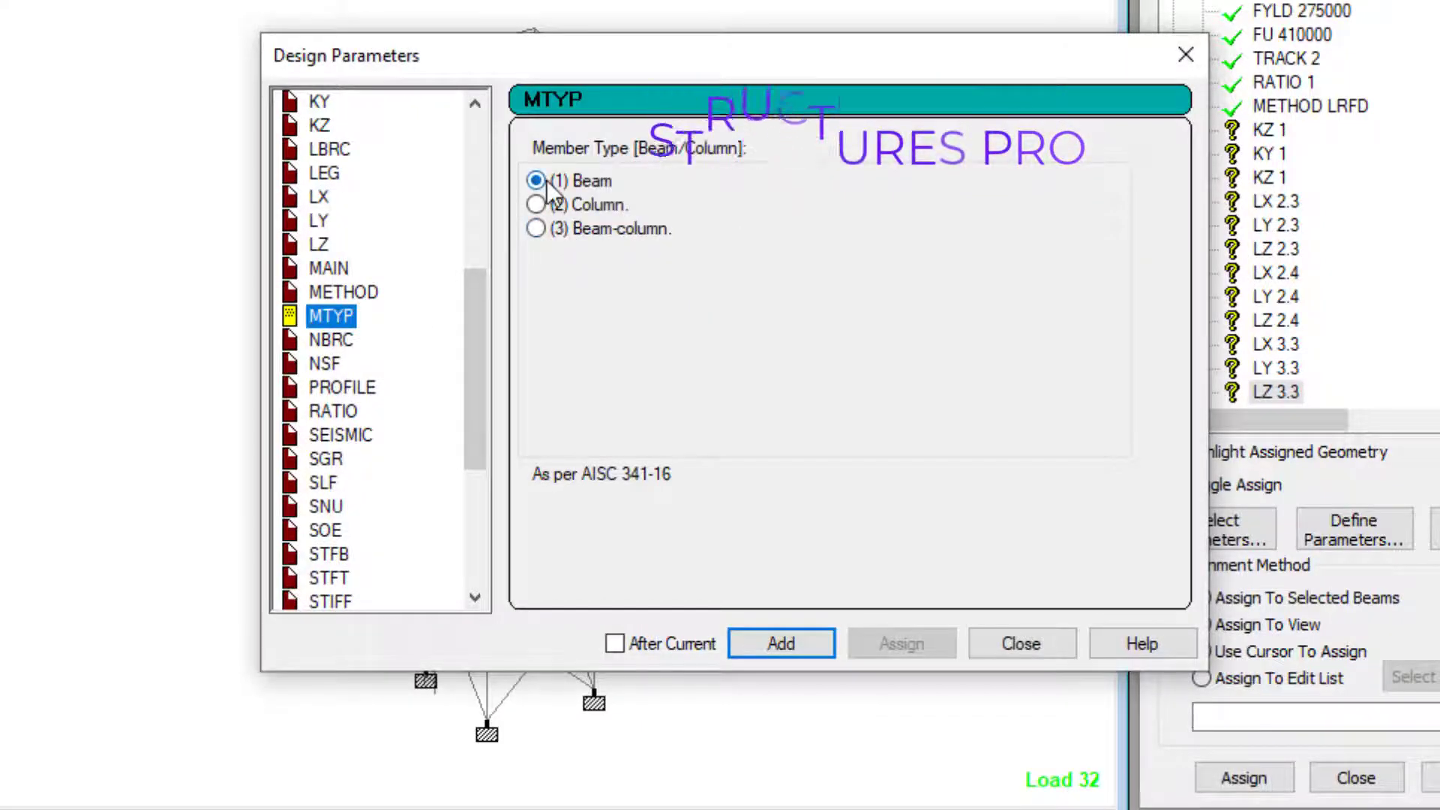
click(784, 643)
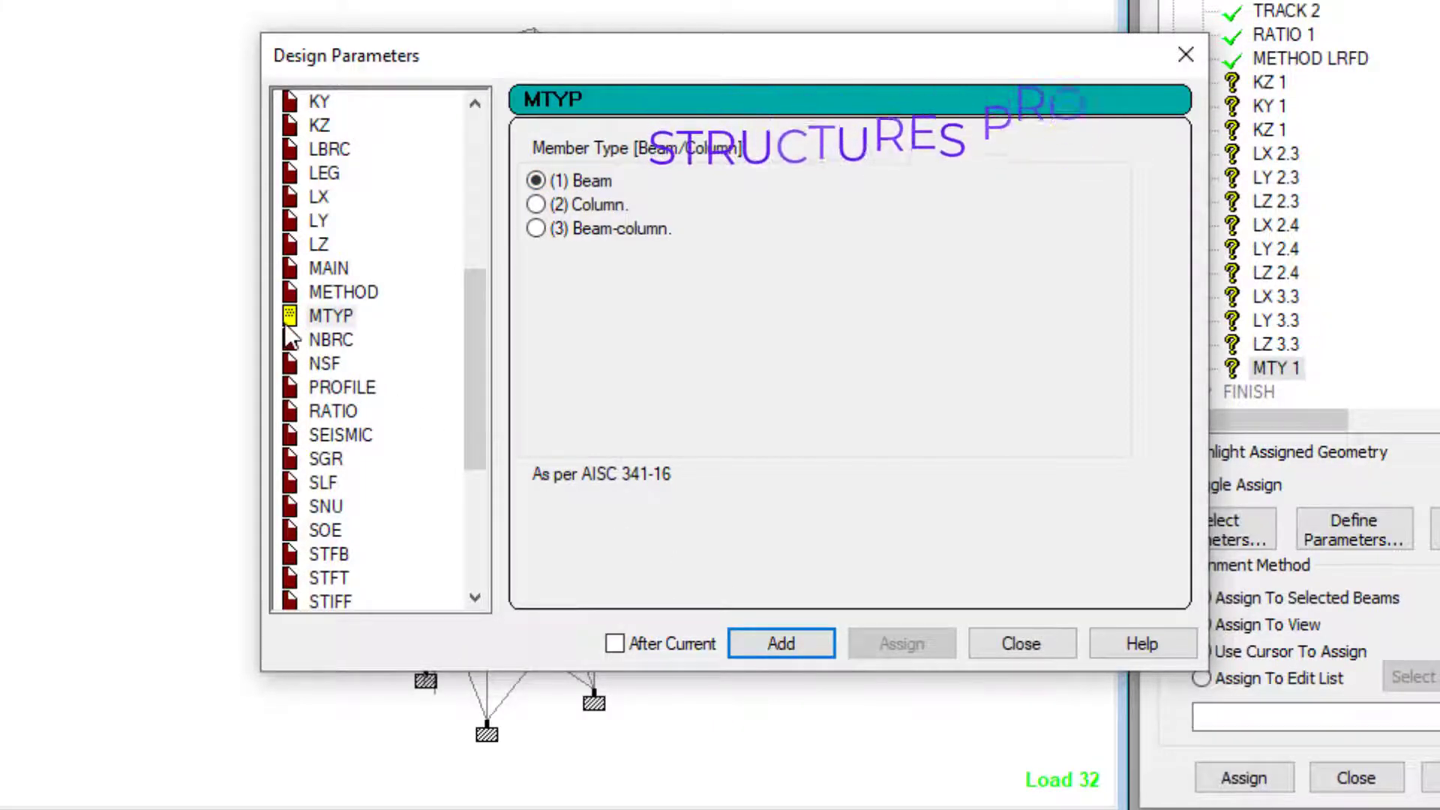
click(535, 204)
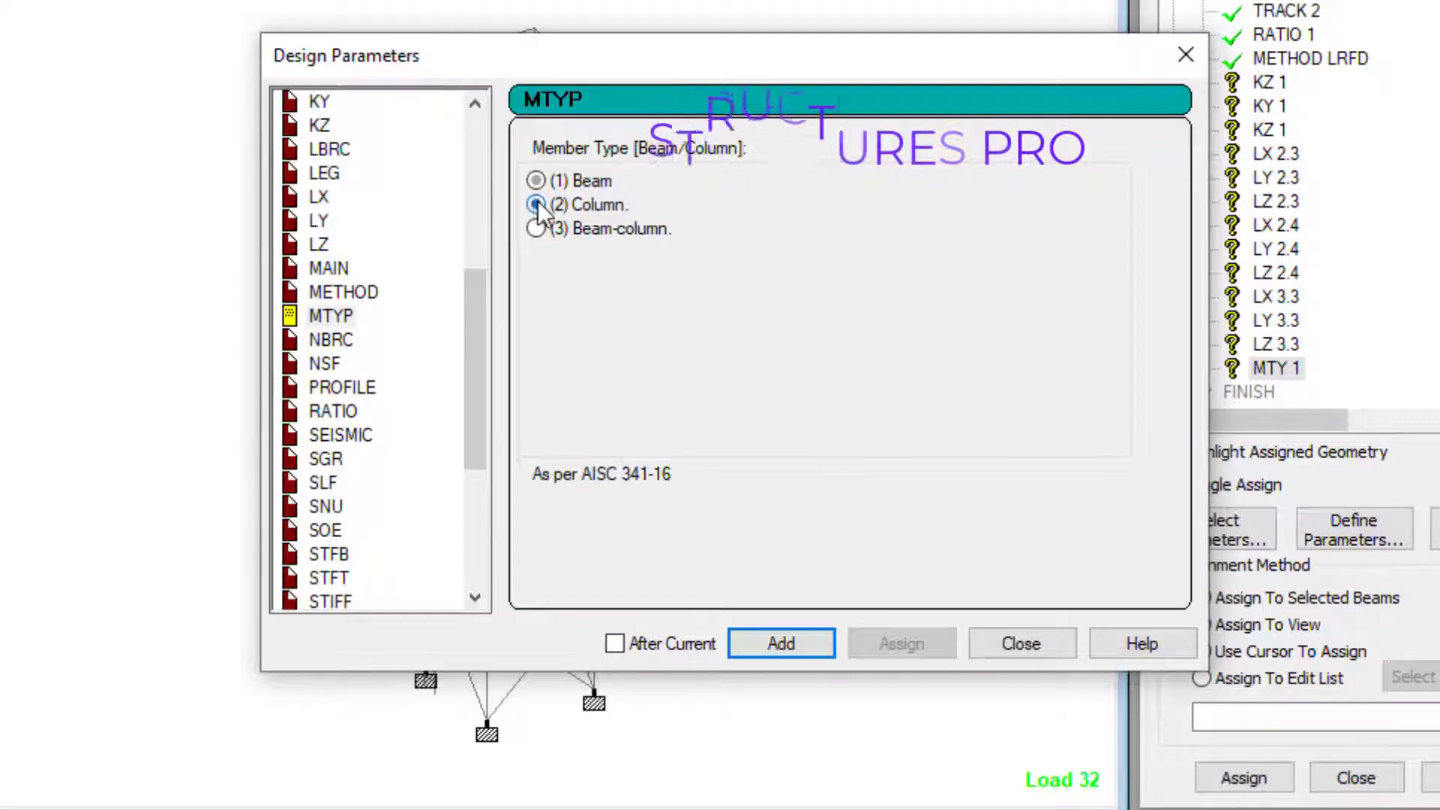
click(780, 645)
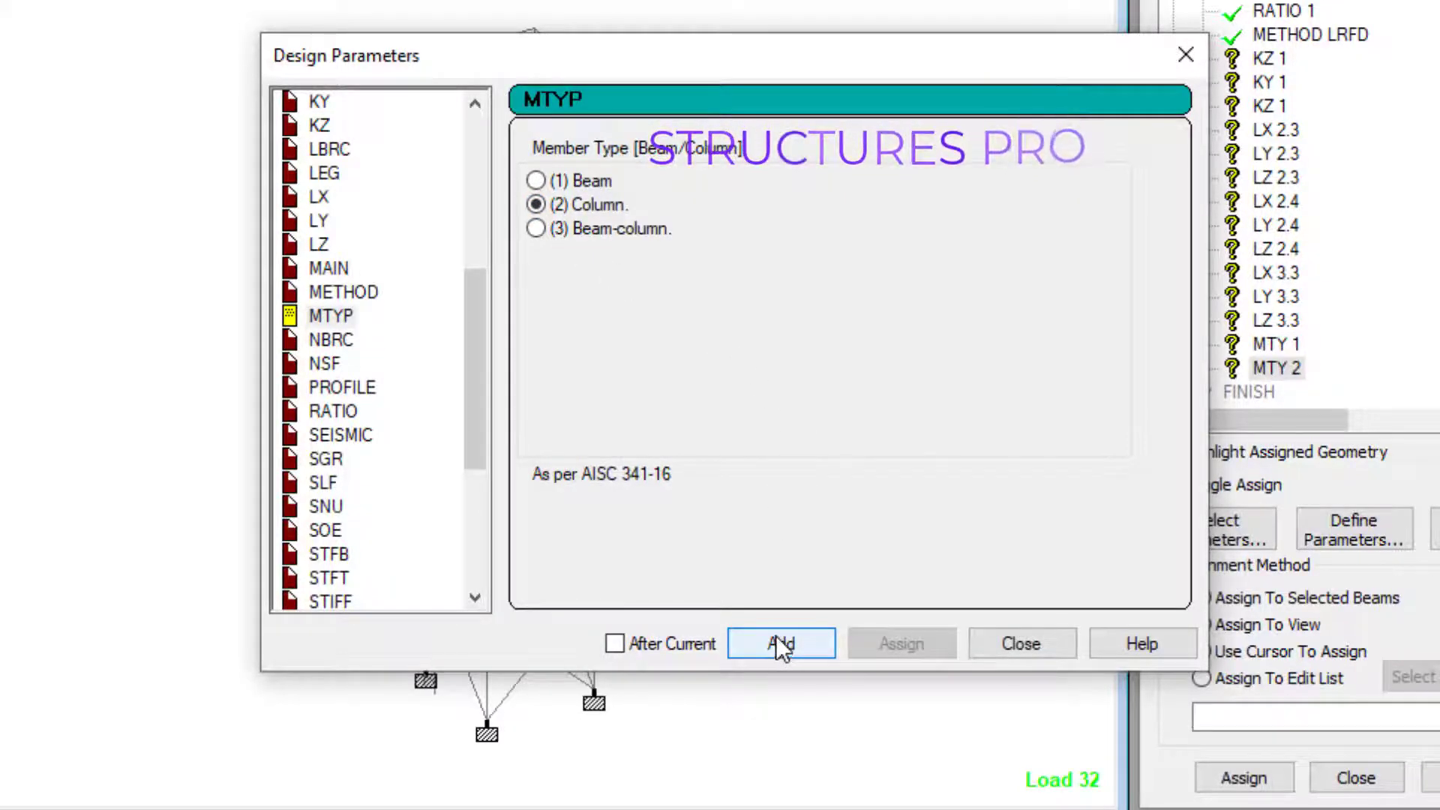
Add another TRACK 2 maximum-detail output parameter
scroll(355, 399, down, 4)
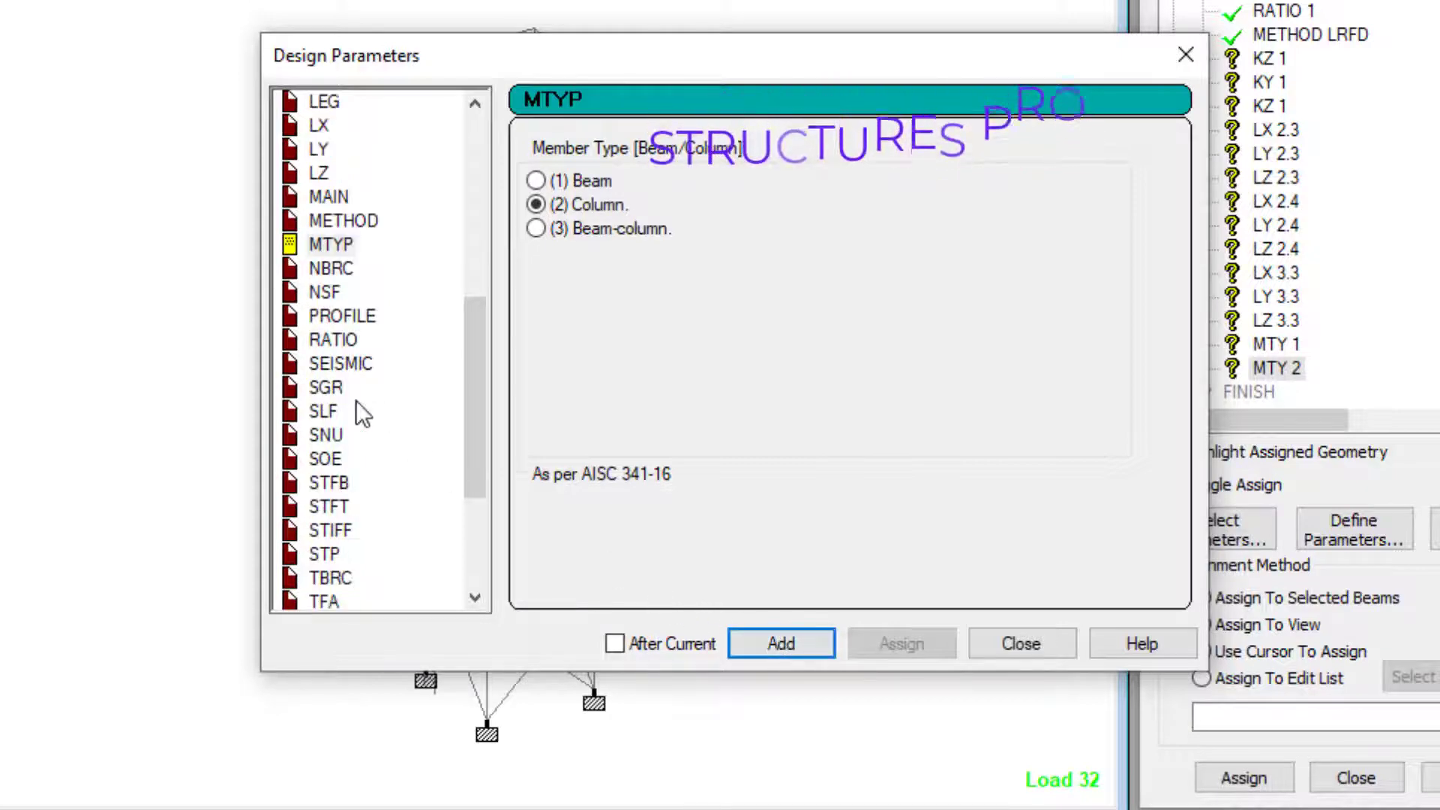
scroll(354, 428, up, 3)
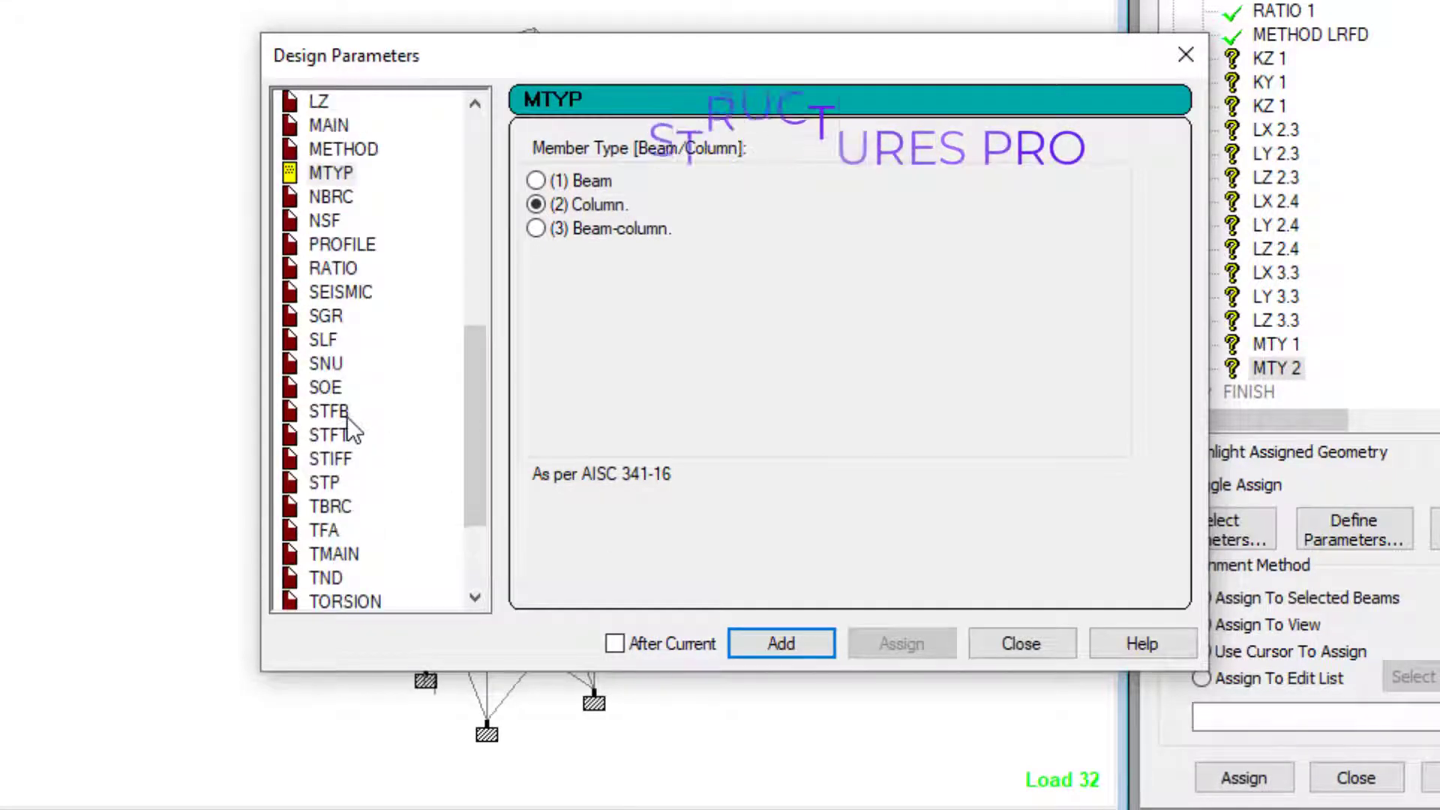
scroll(354, 433, up, 1)
scroll(347, 421, down, 3)
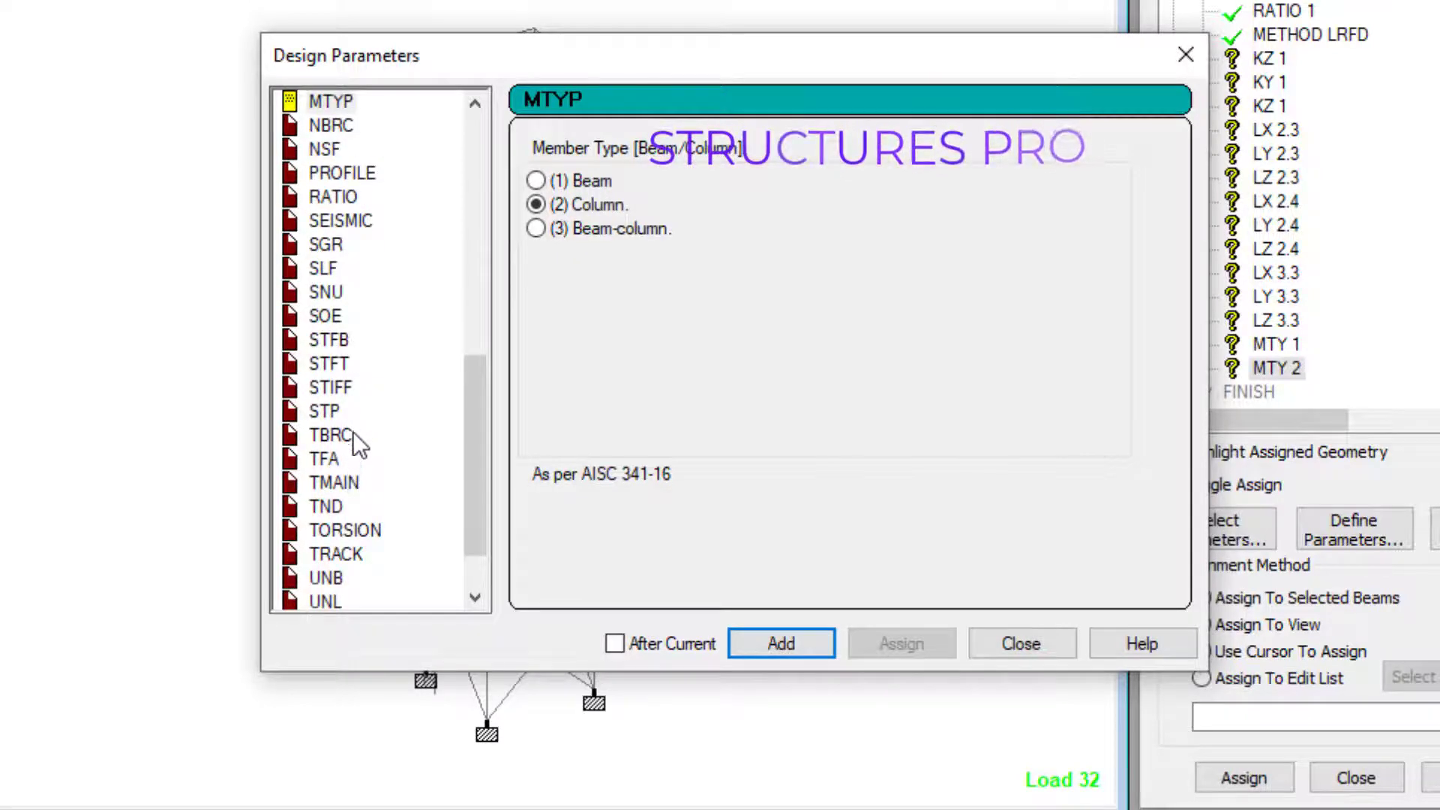
scroll(352, 435, down, 1)
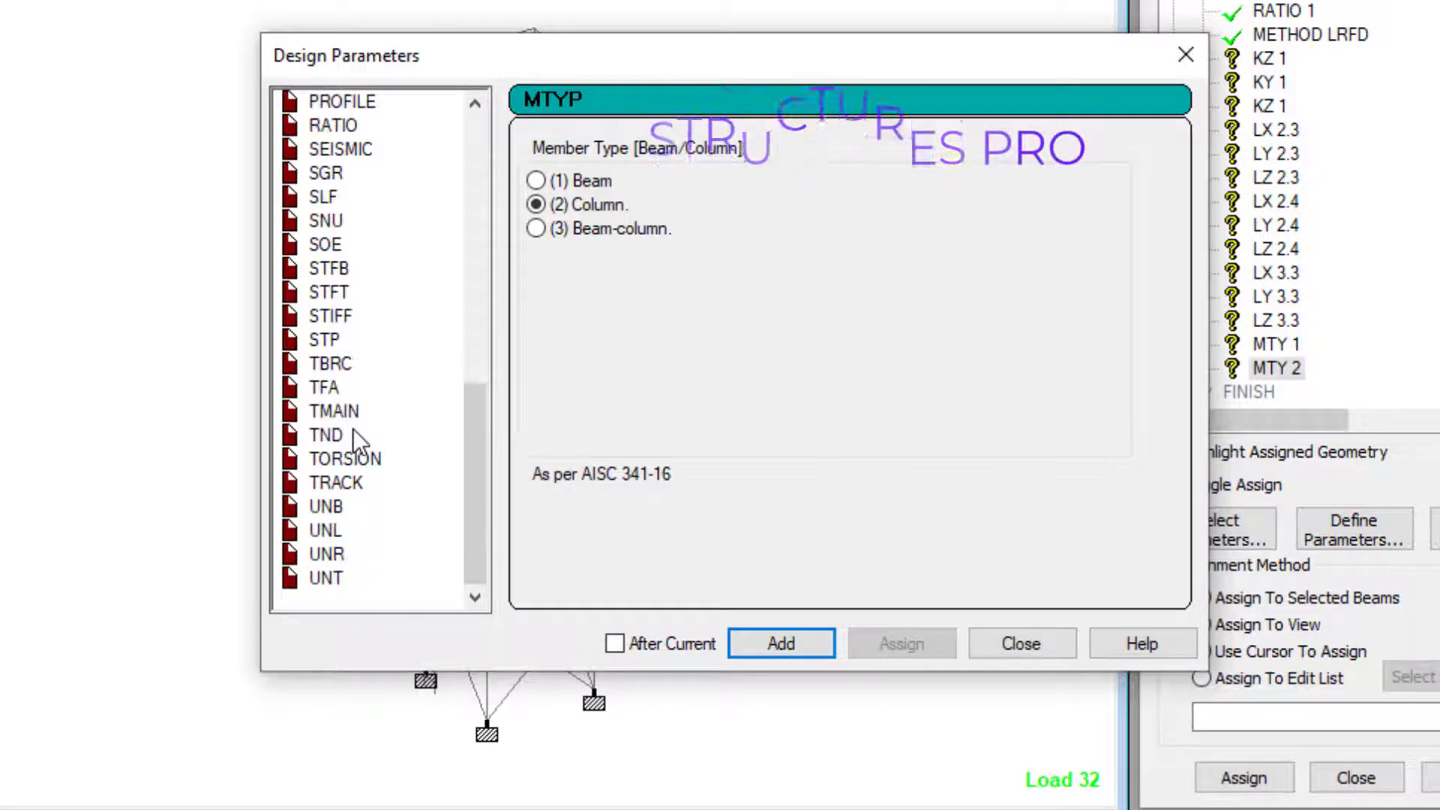
click(343, 485)
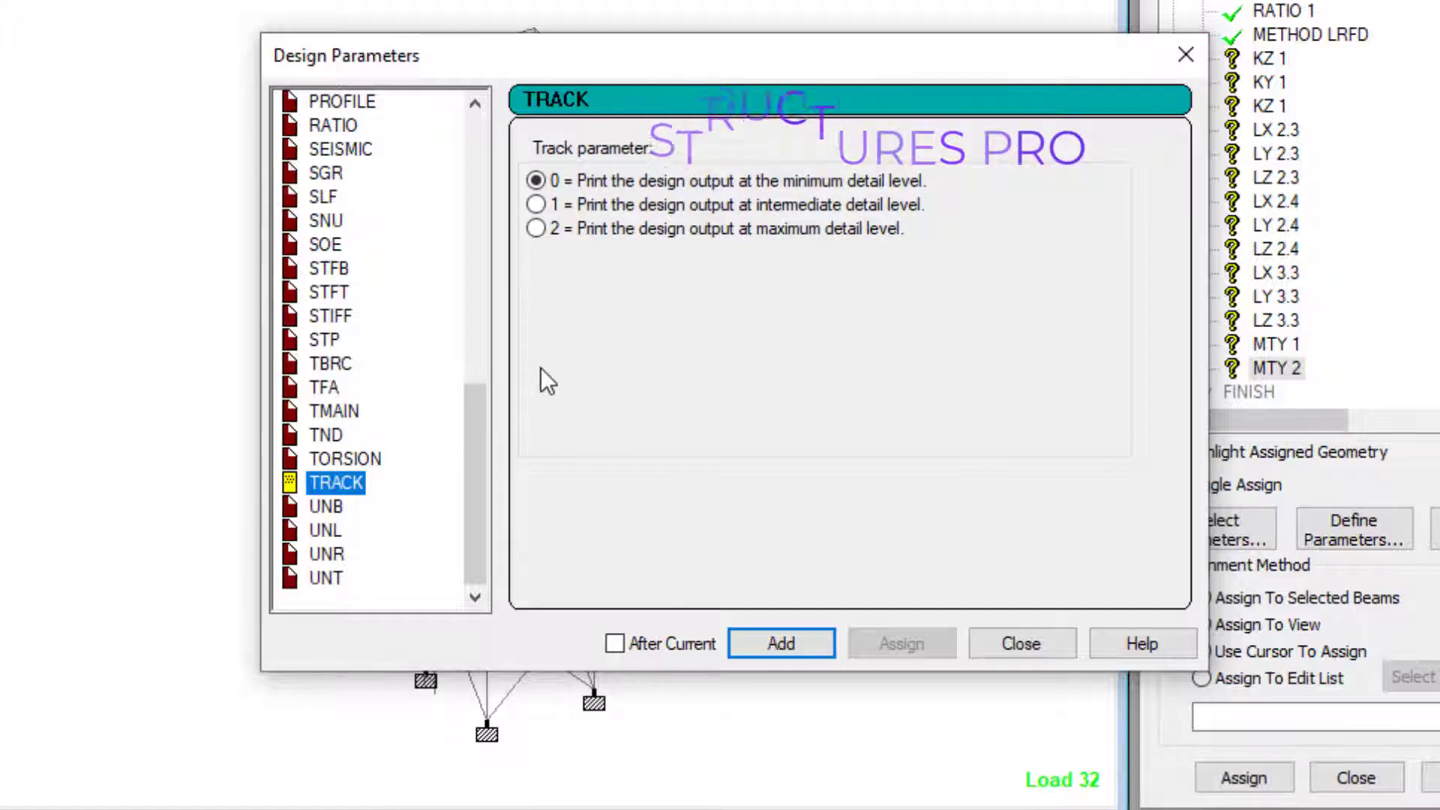
click(536, 228)
click(767, 642)
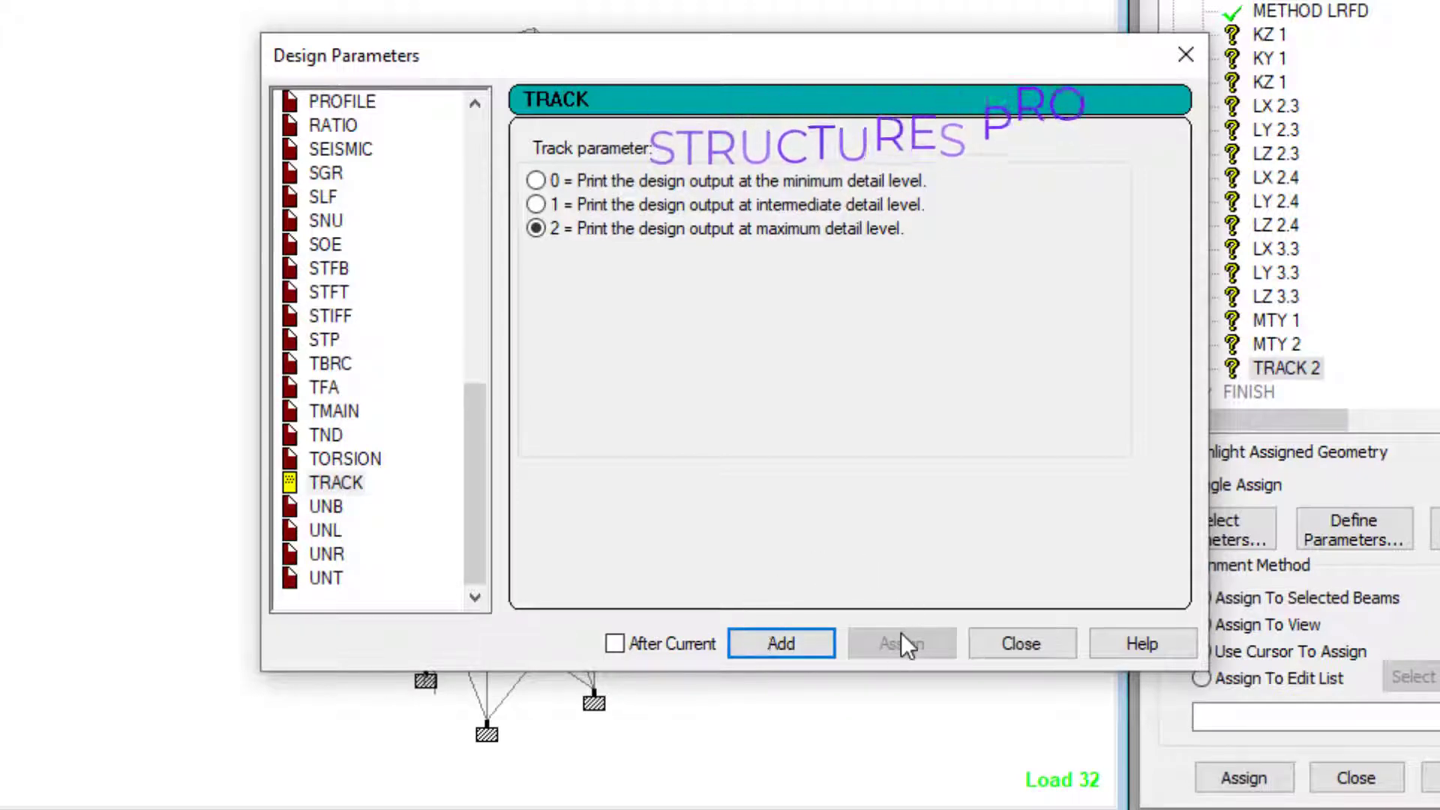
Close the Design Parameters list and open the Design Commands dialog on CHECK CODE
click(1023, 645)
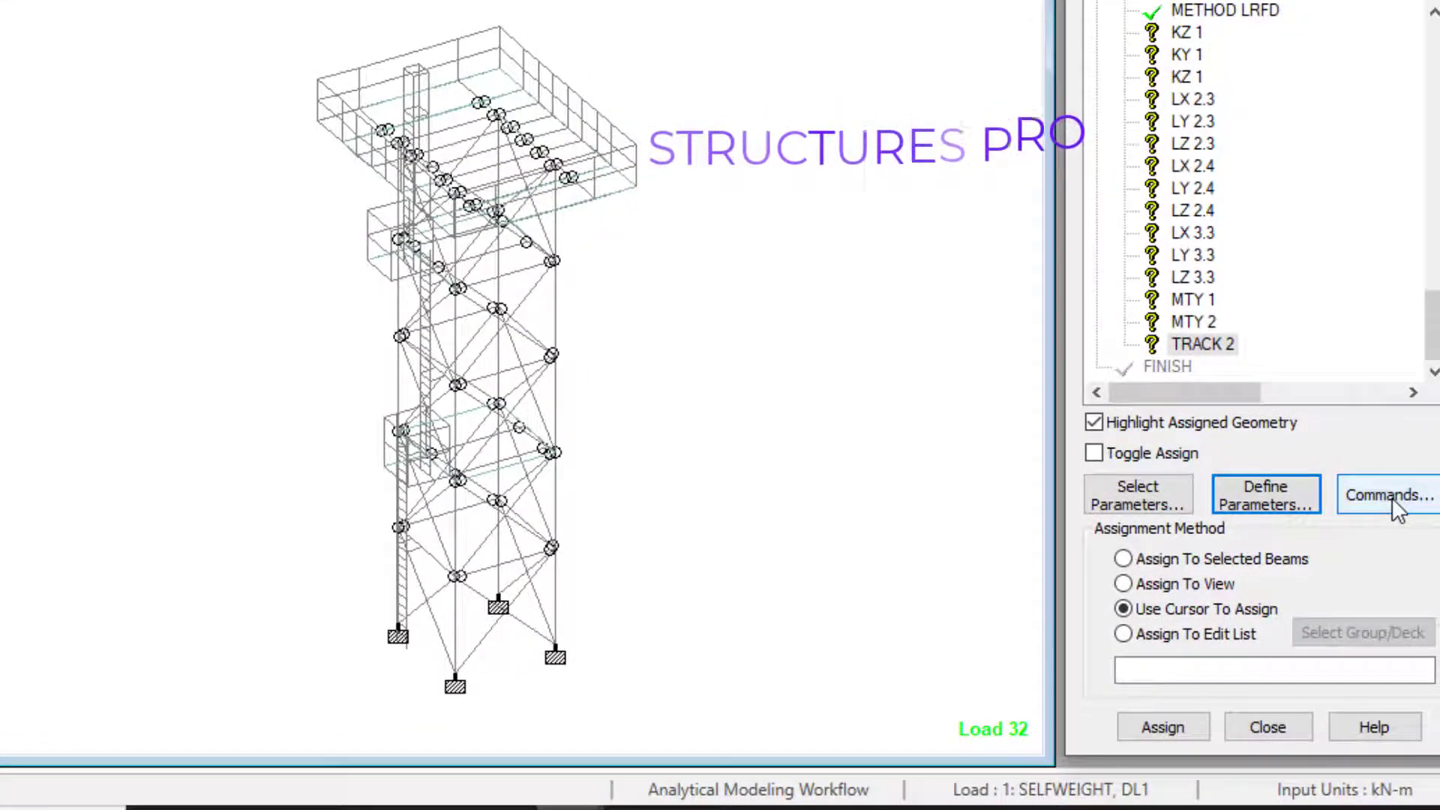
click(1395, 507)
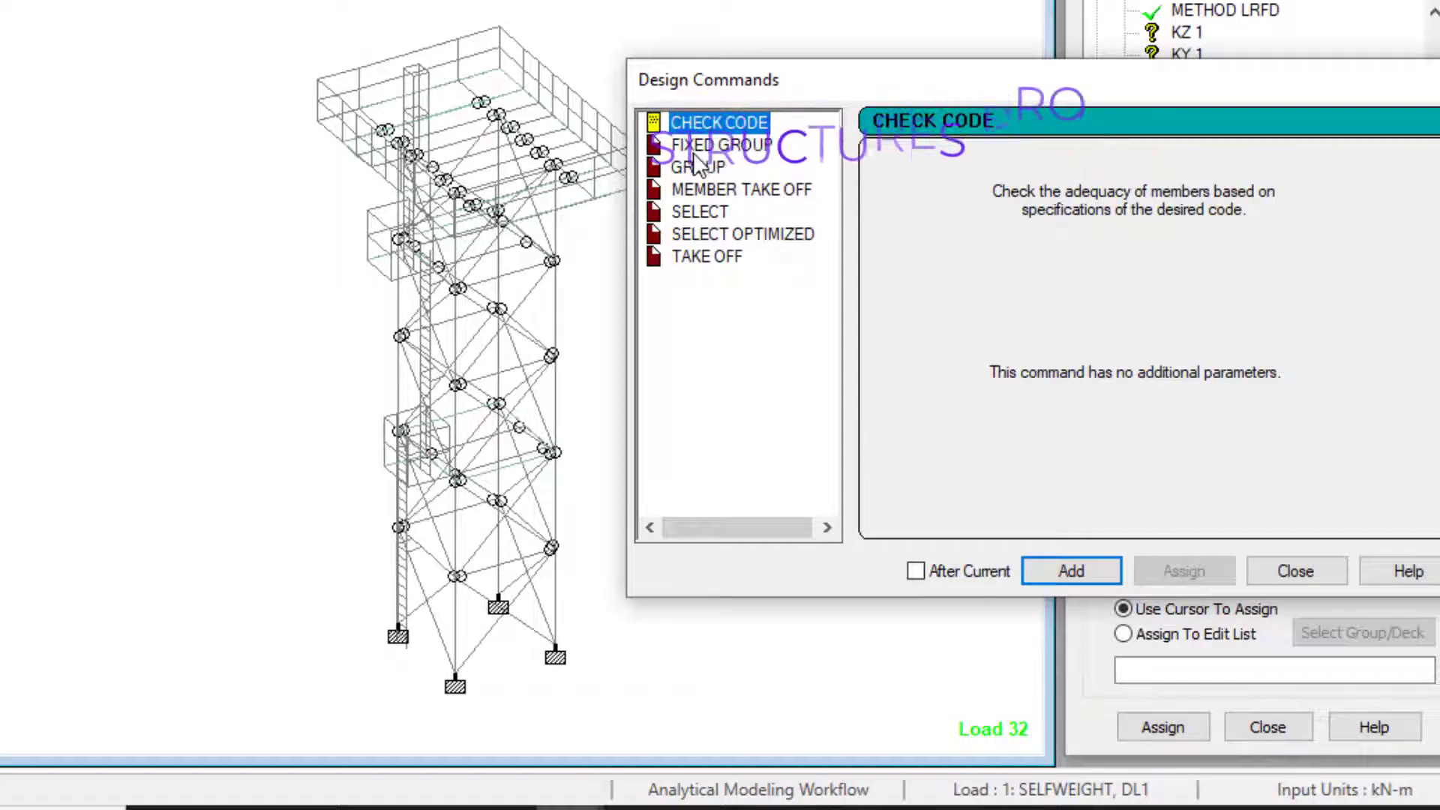
Add CHECK CODE after TRACK 2 and close the Design Commands dialog
click(1075, 573)
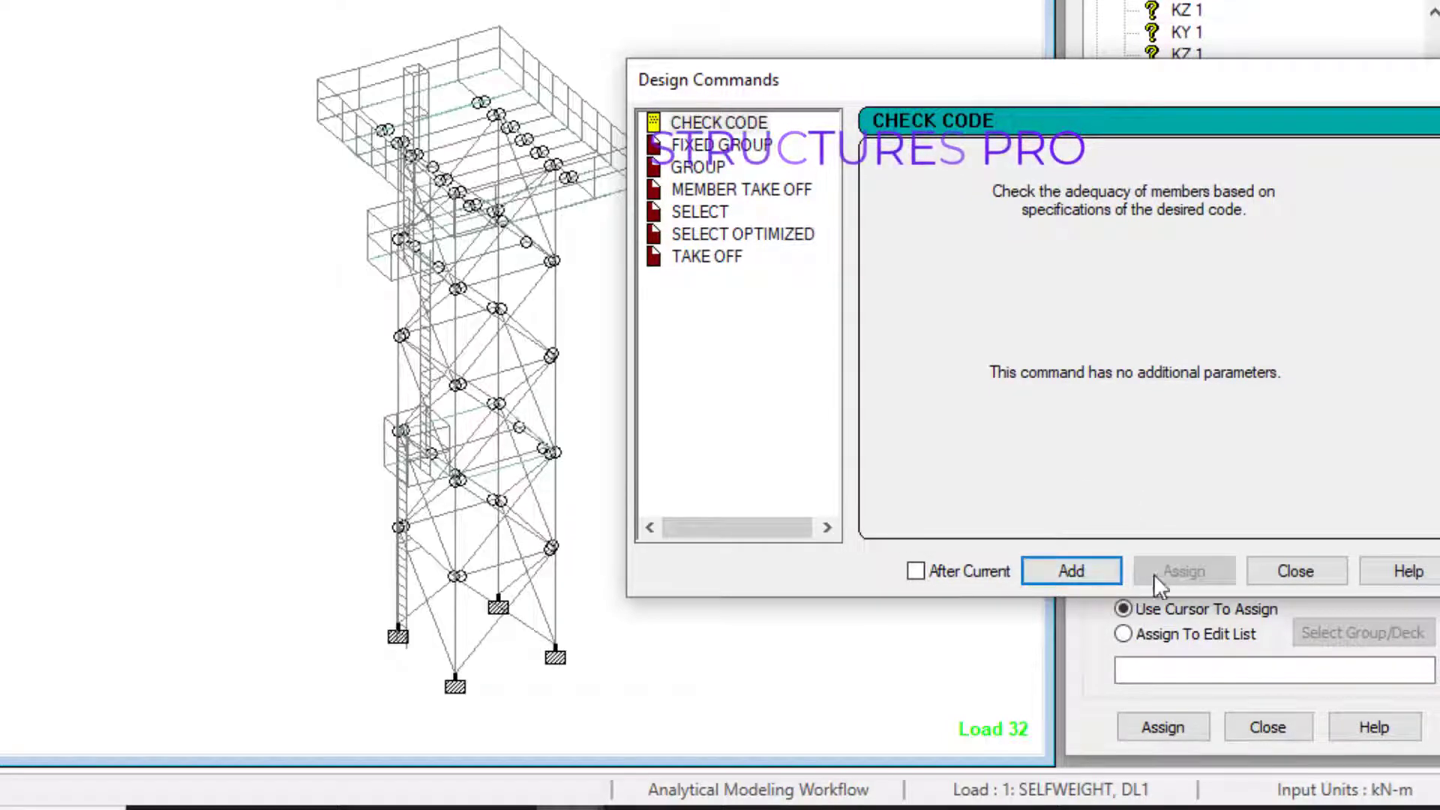
click(1295, 571)
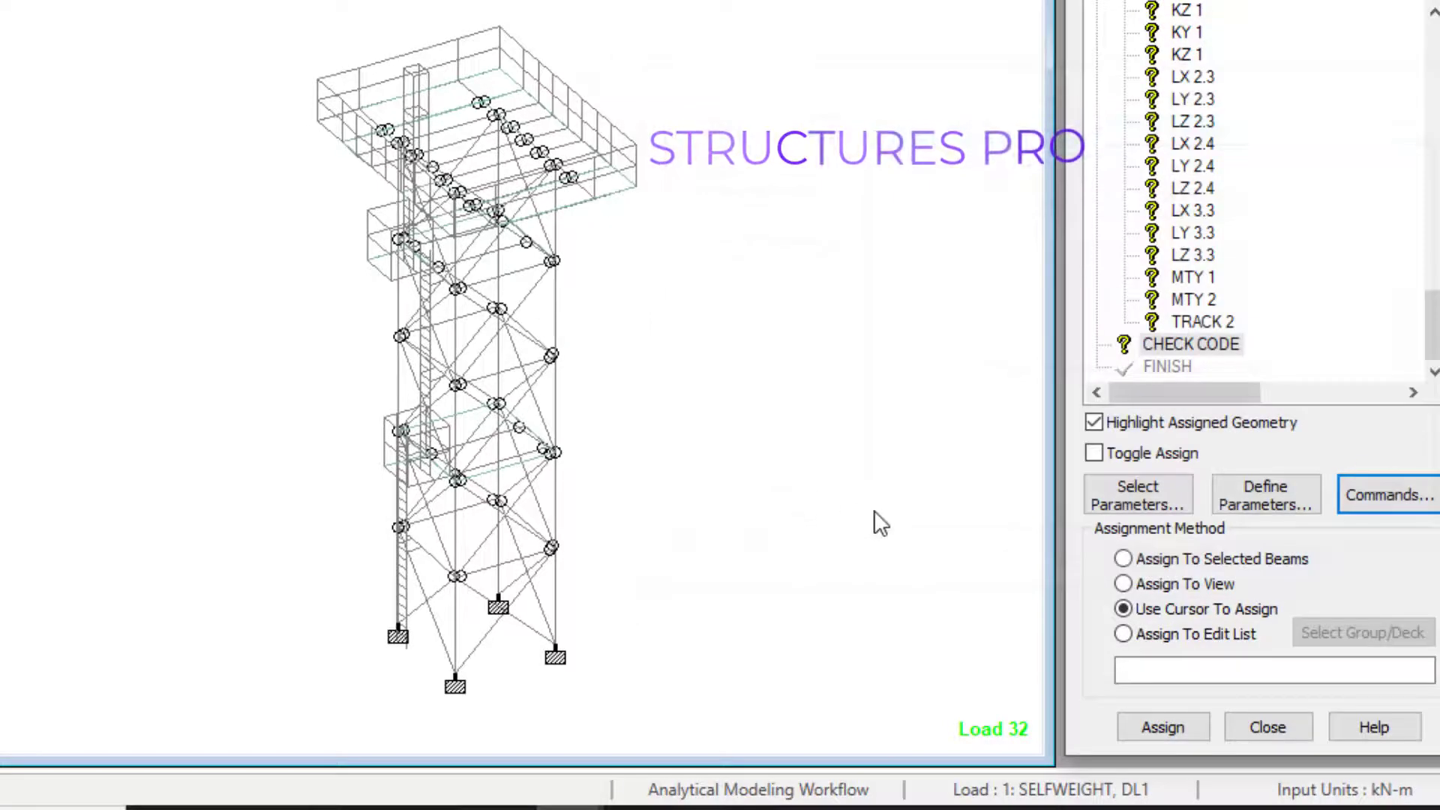
Assign KZ 1 to all members in view of the tank structure
scroll(1209, 263, up, 3)
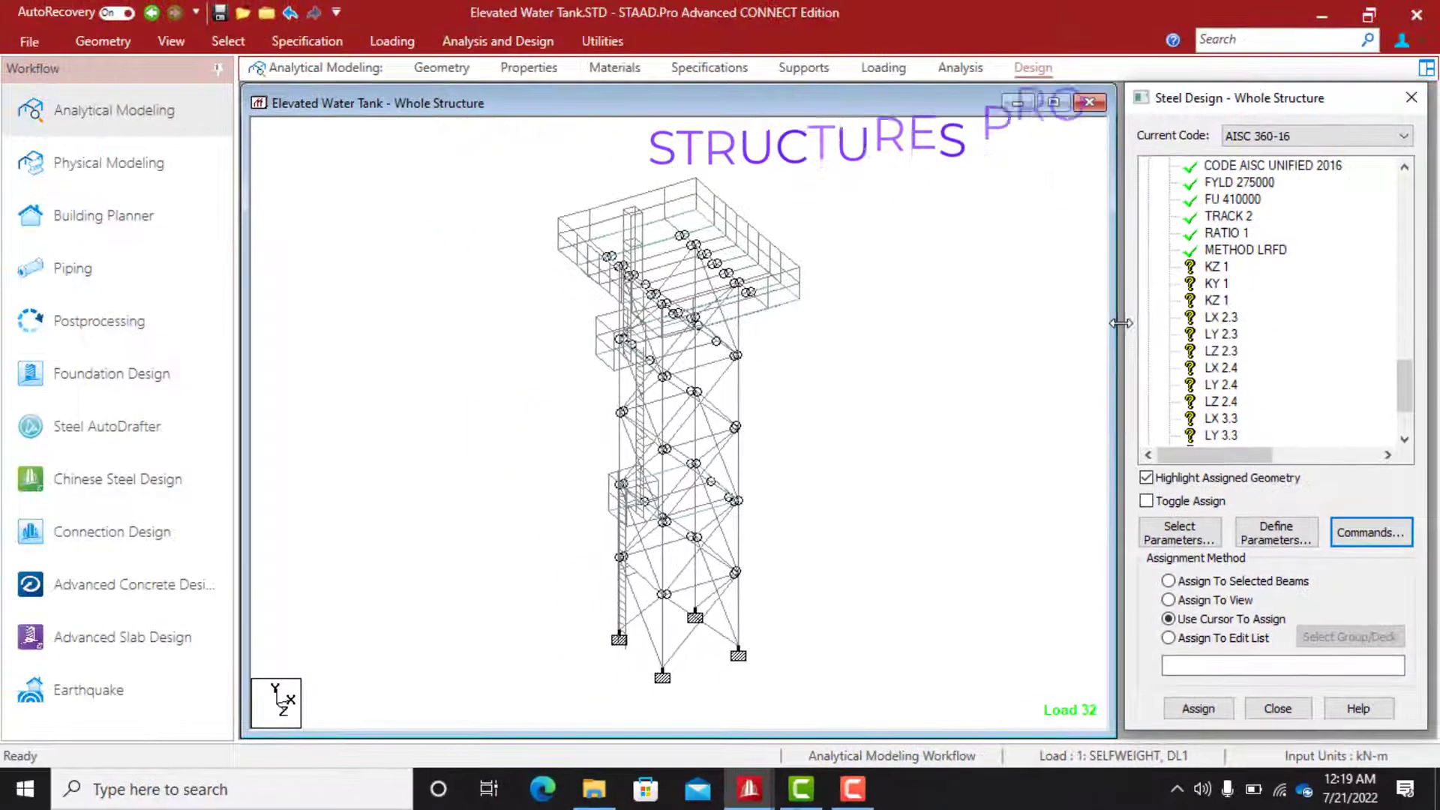
click(1216, 268)
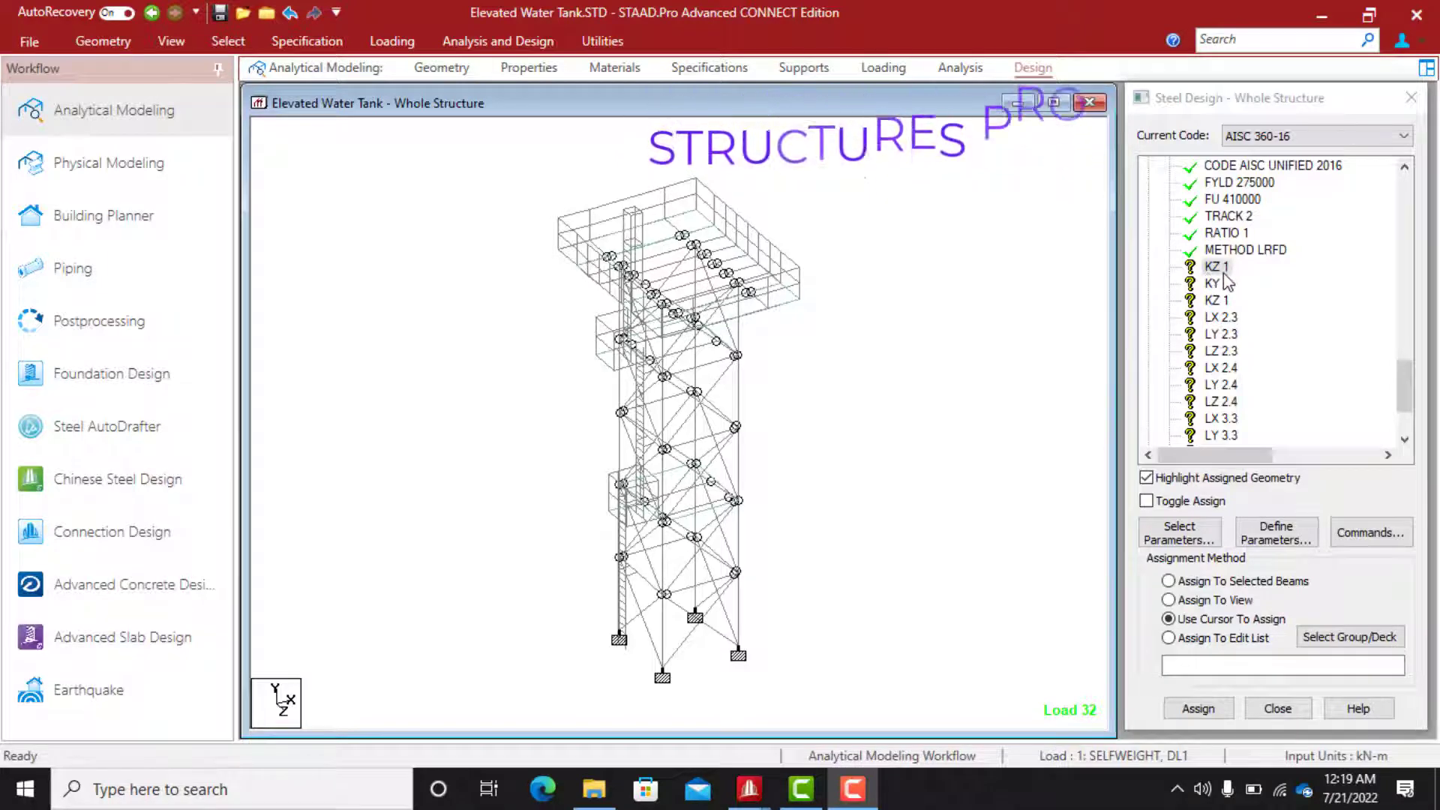
click(1168, 600)
click(1198, 708)
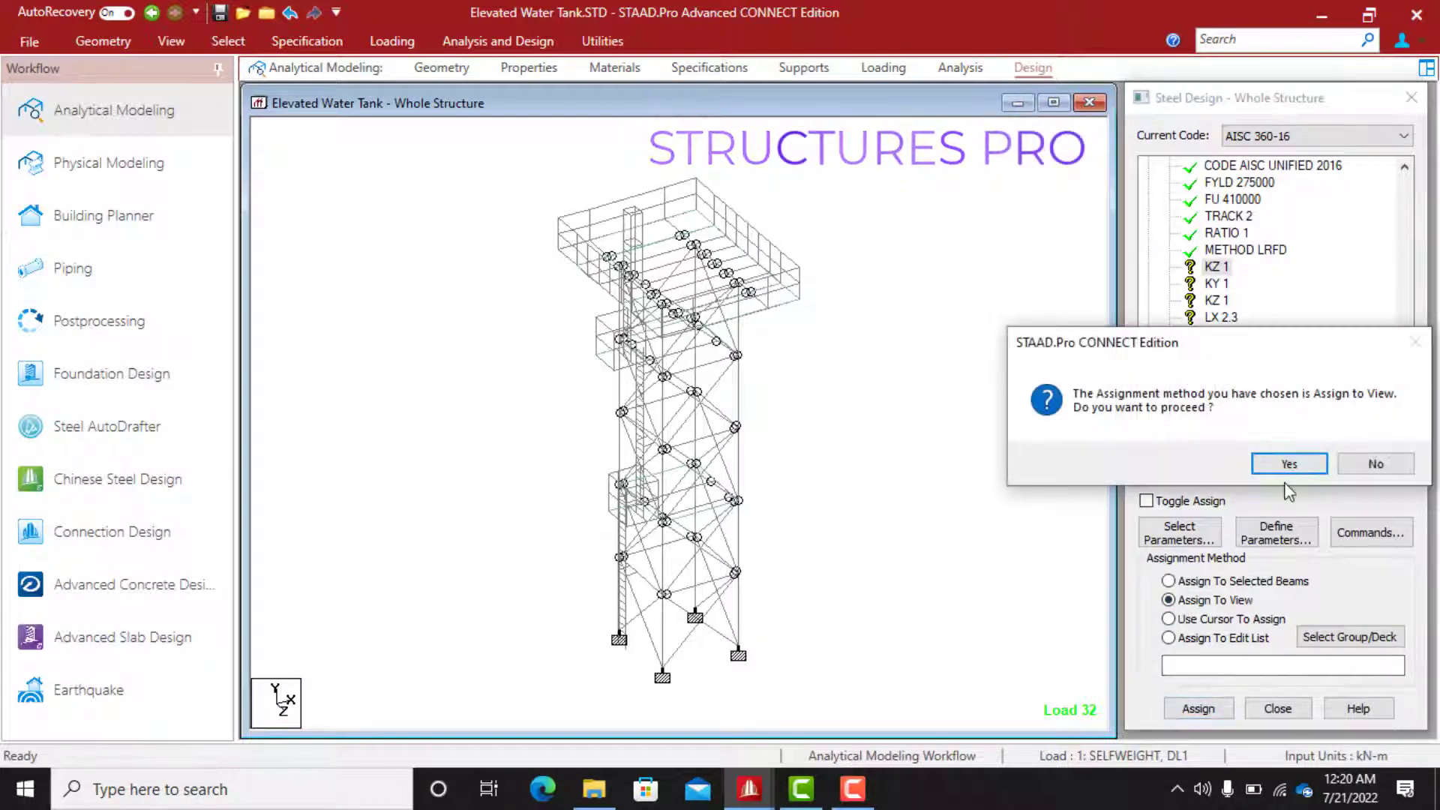
click(1286, 465)
Assign KY 1 to the whole structure in view and reapply KZ 1 to it
click(1213, 285)
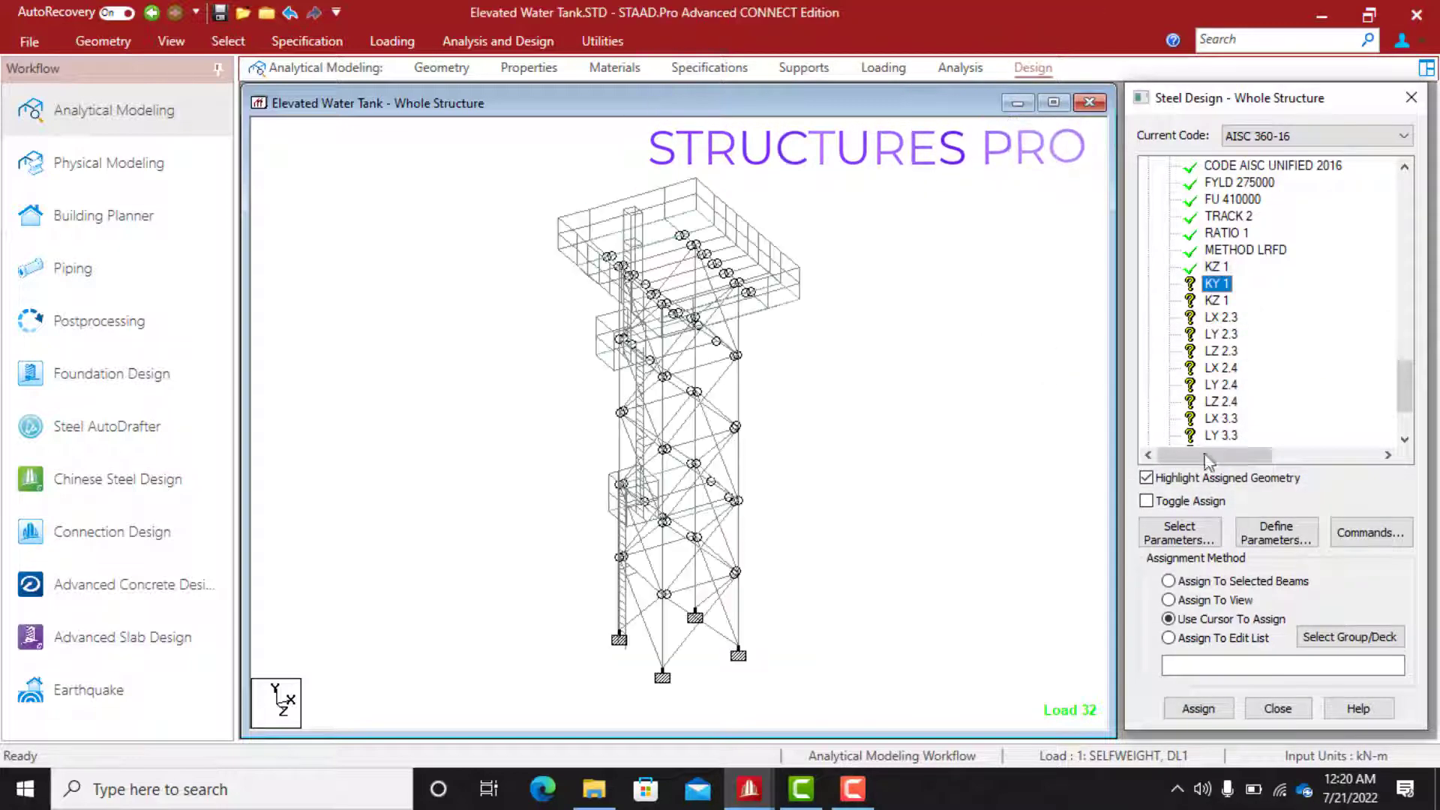
click(1198, 708)
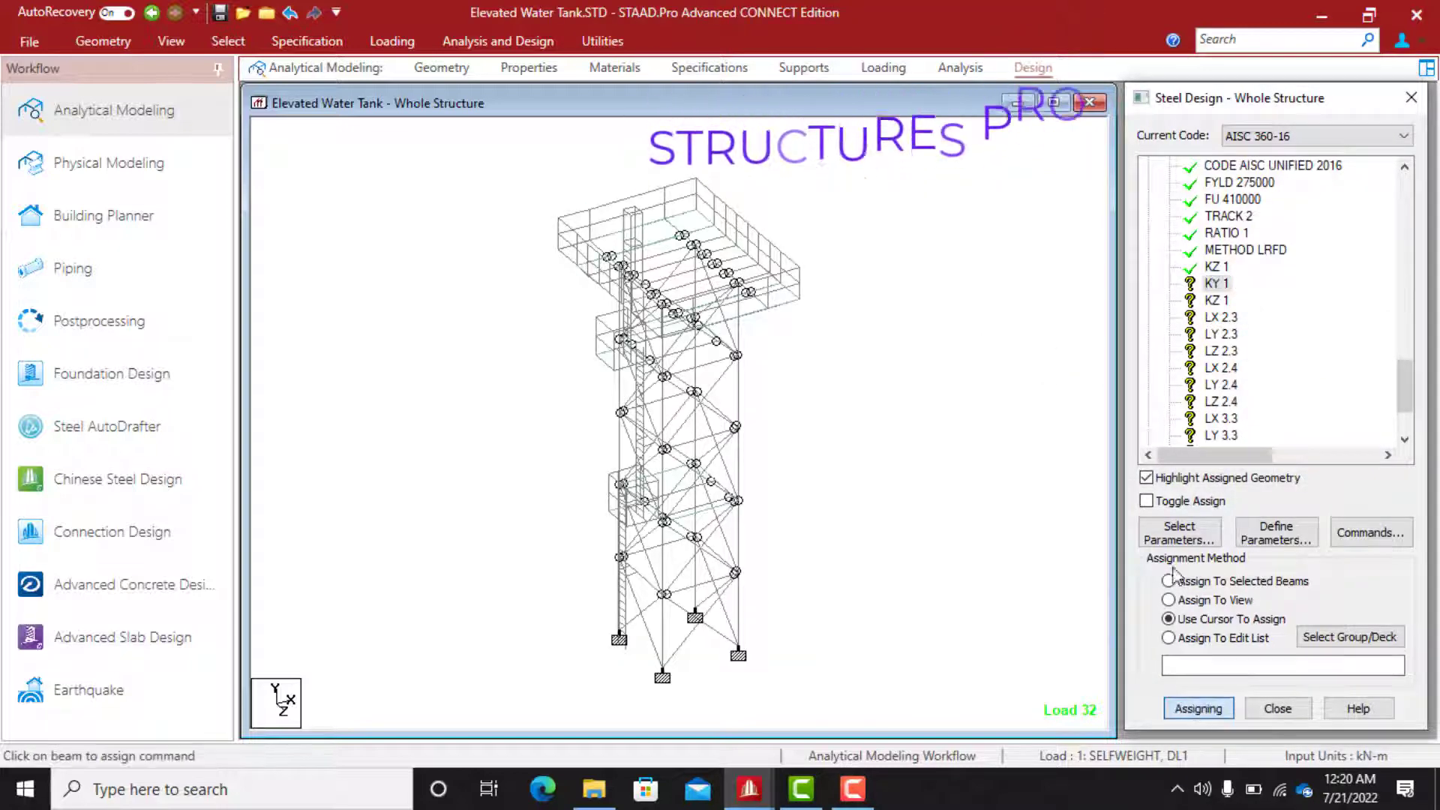
click(1168, 600)
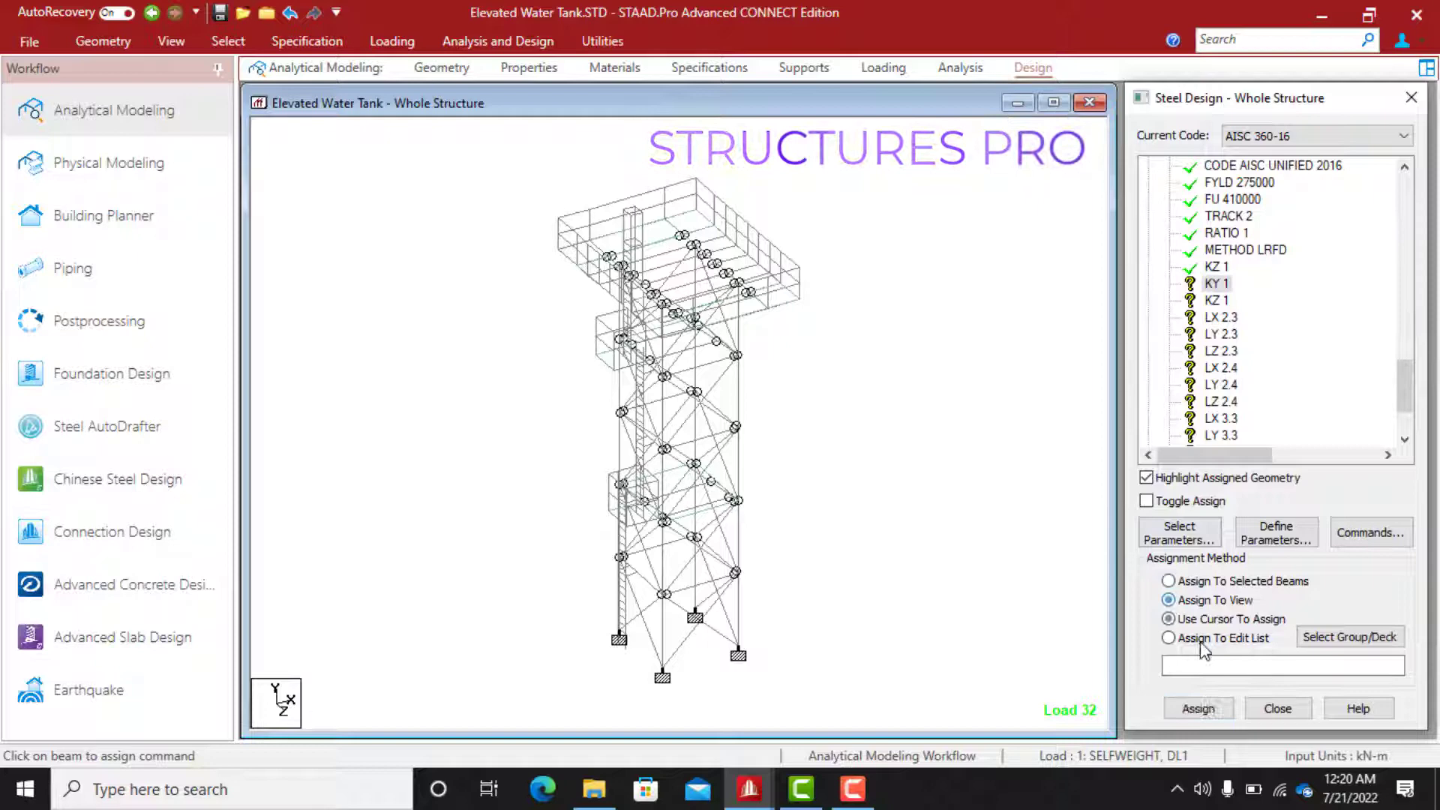
click(1198, 708)
click(1287, 464)
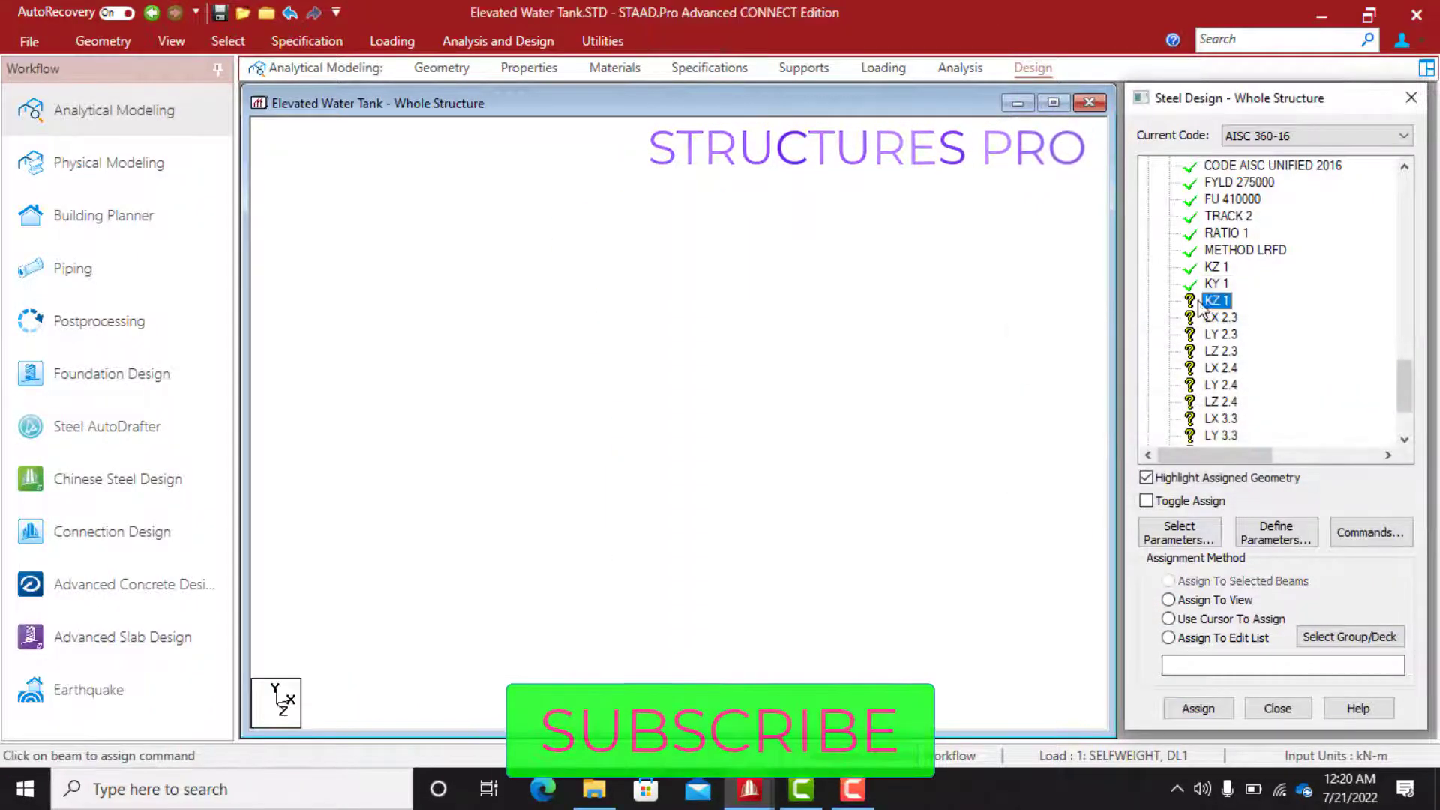
click(1169, 600)
click(1197, 708)
click(1287, 461)
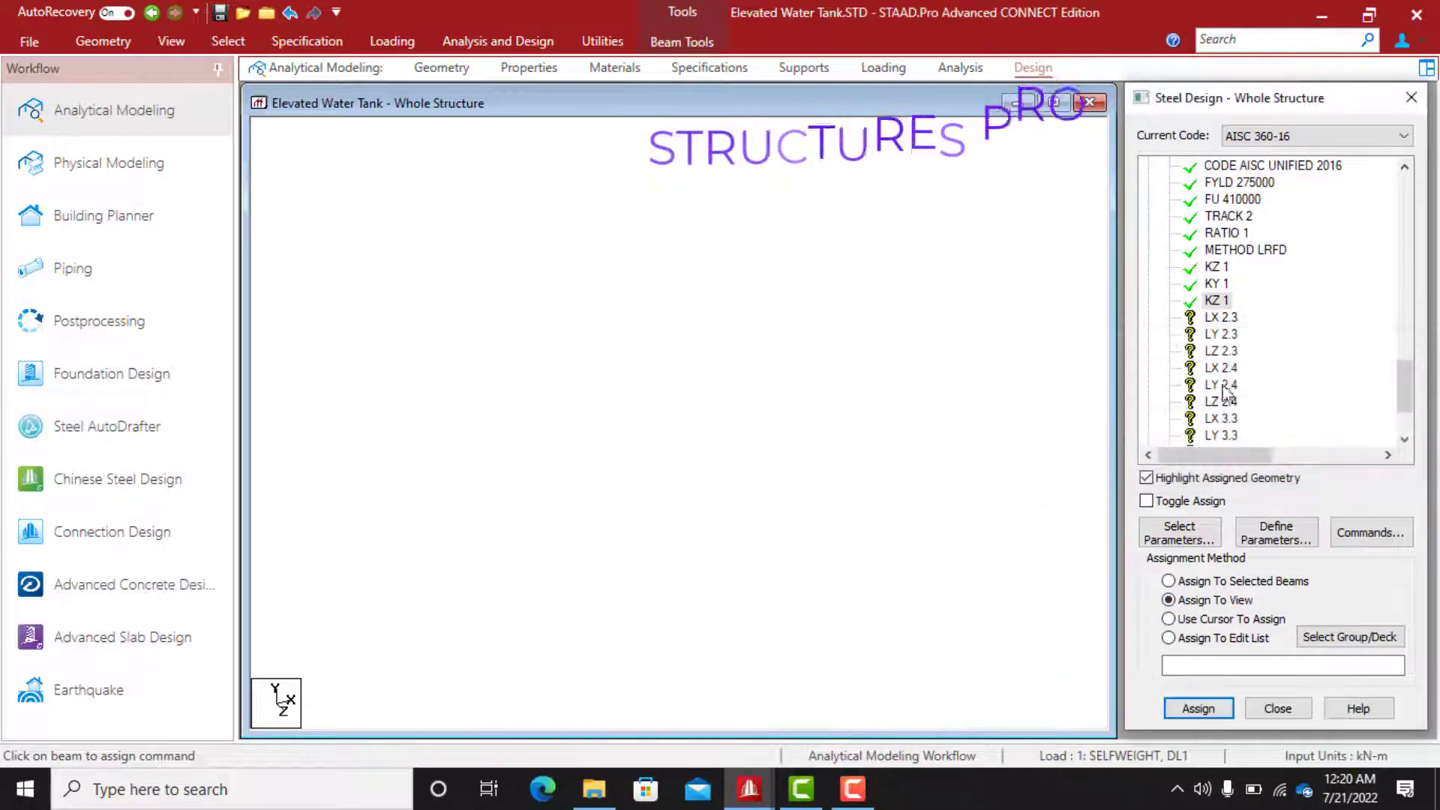
click(1215, 317)
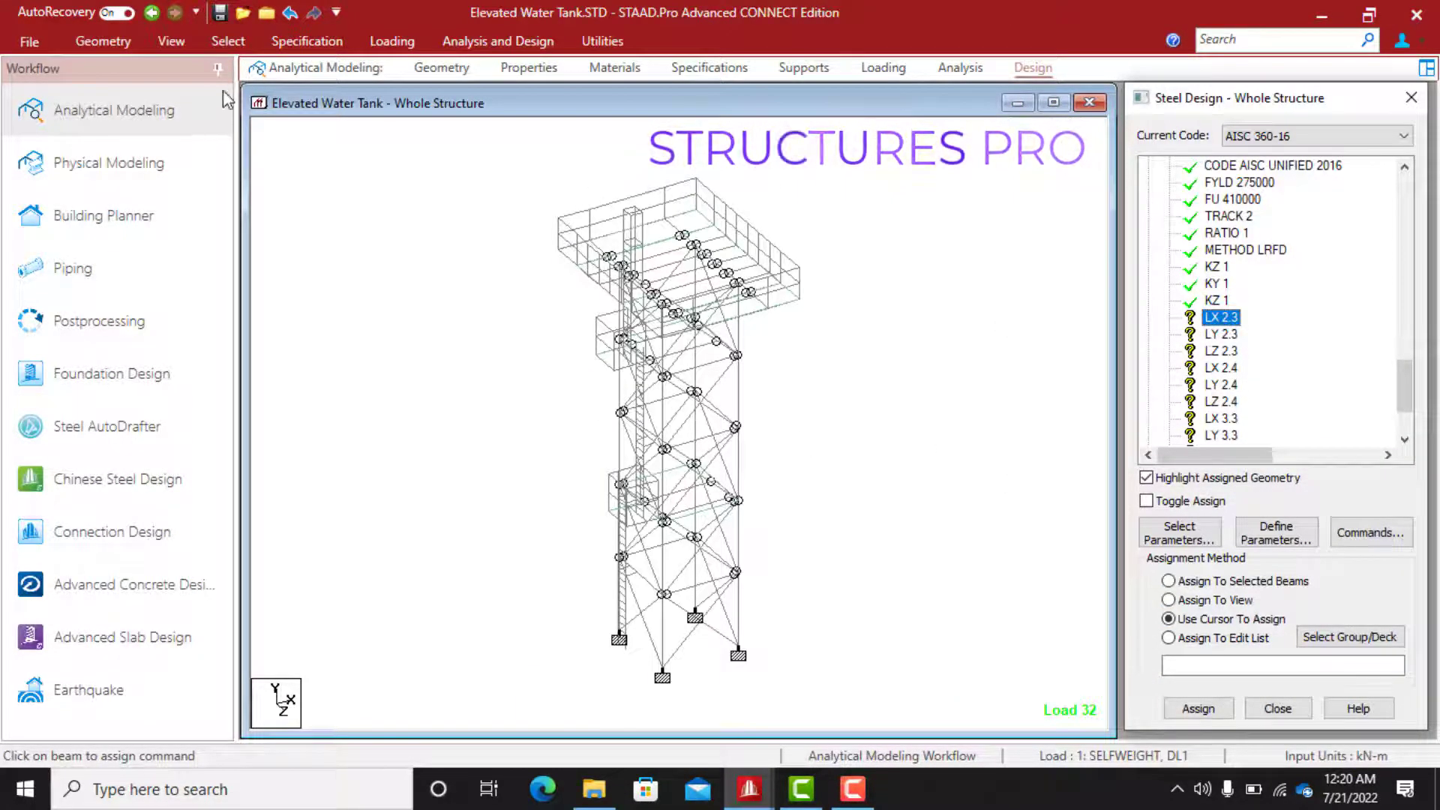
Select the HE200A columns by section property and assign them LX 2.3
click(228, 42)
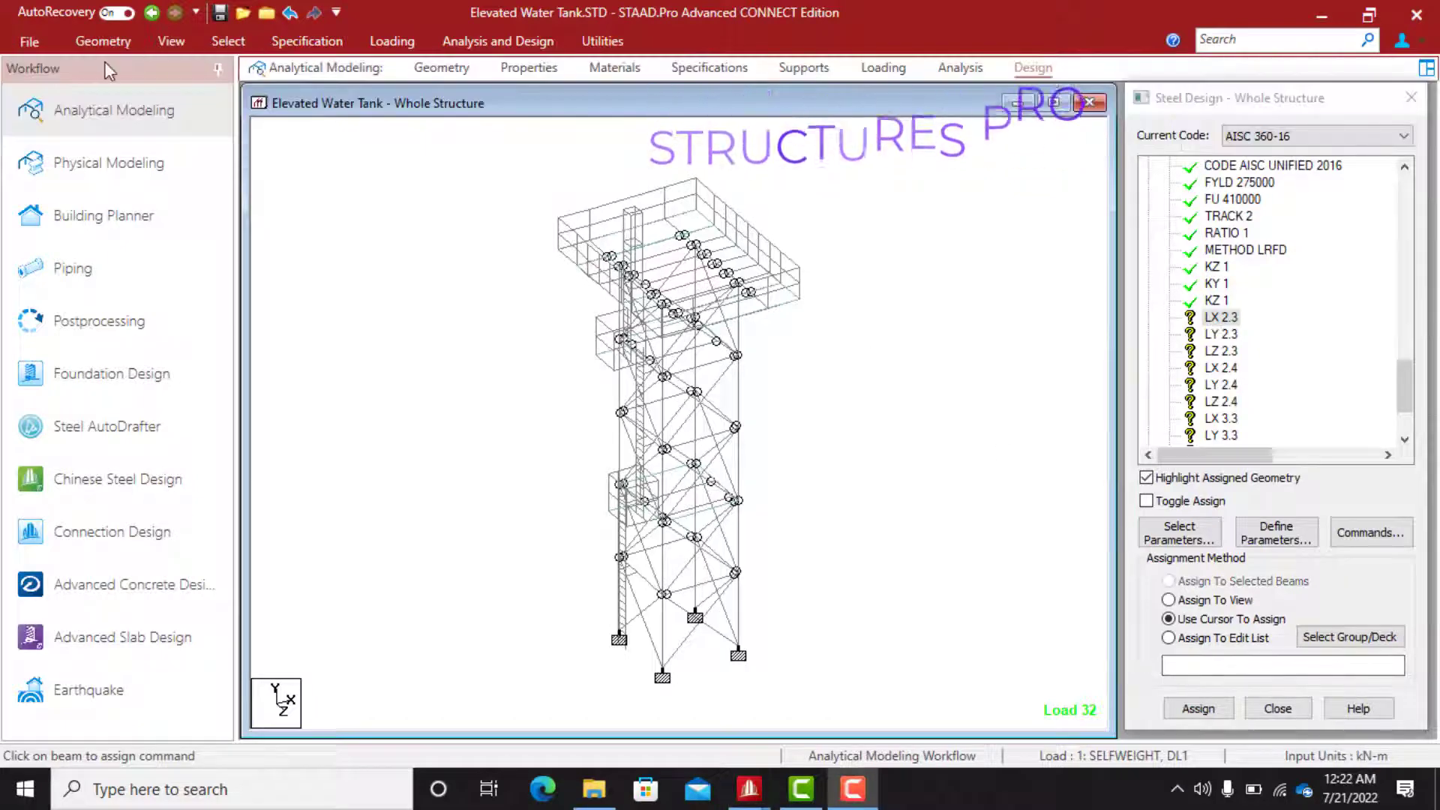
click(233, 47)
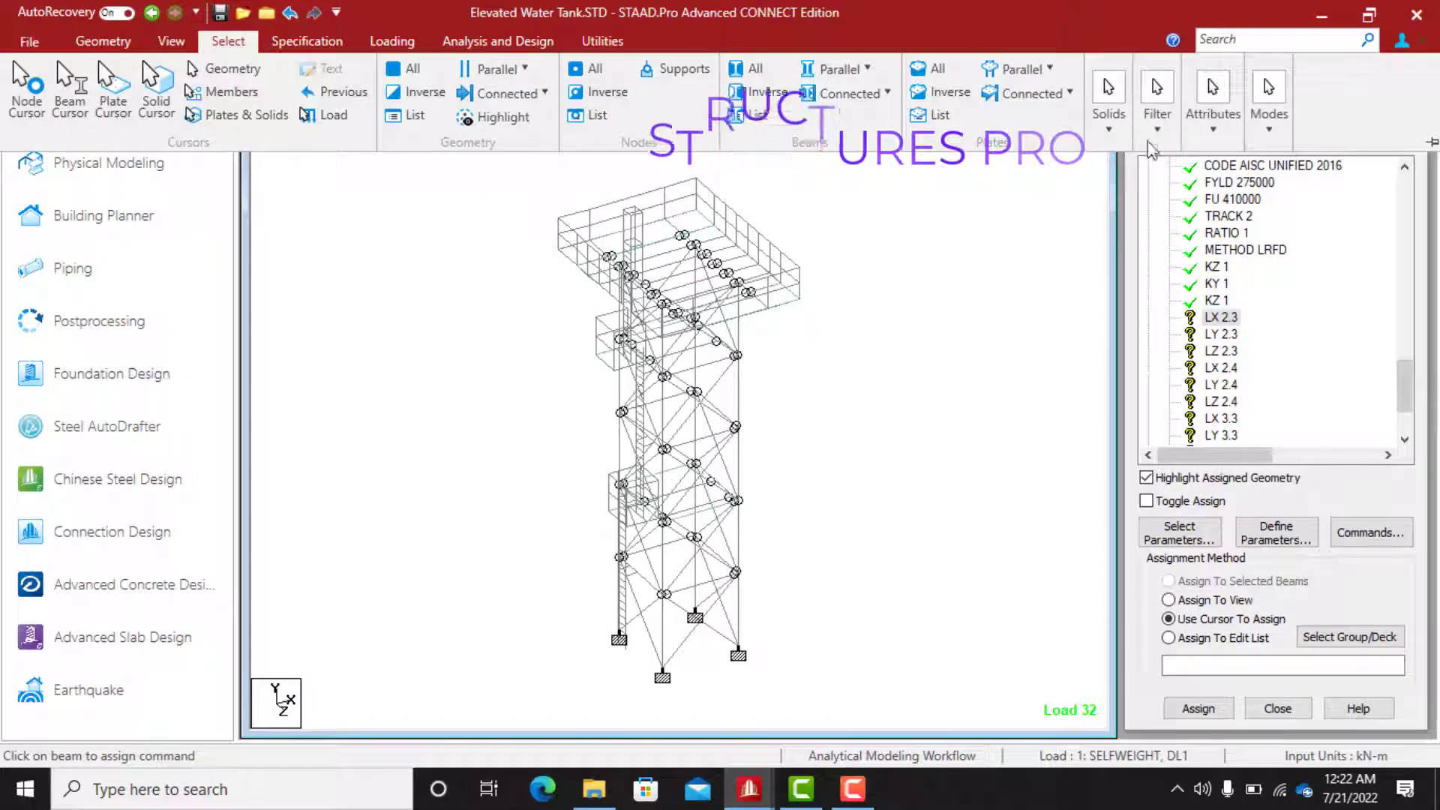
click(1216, 129)
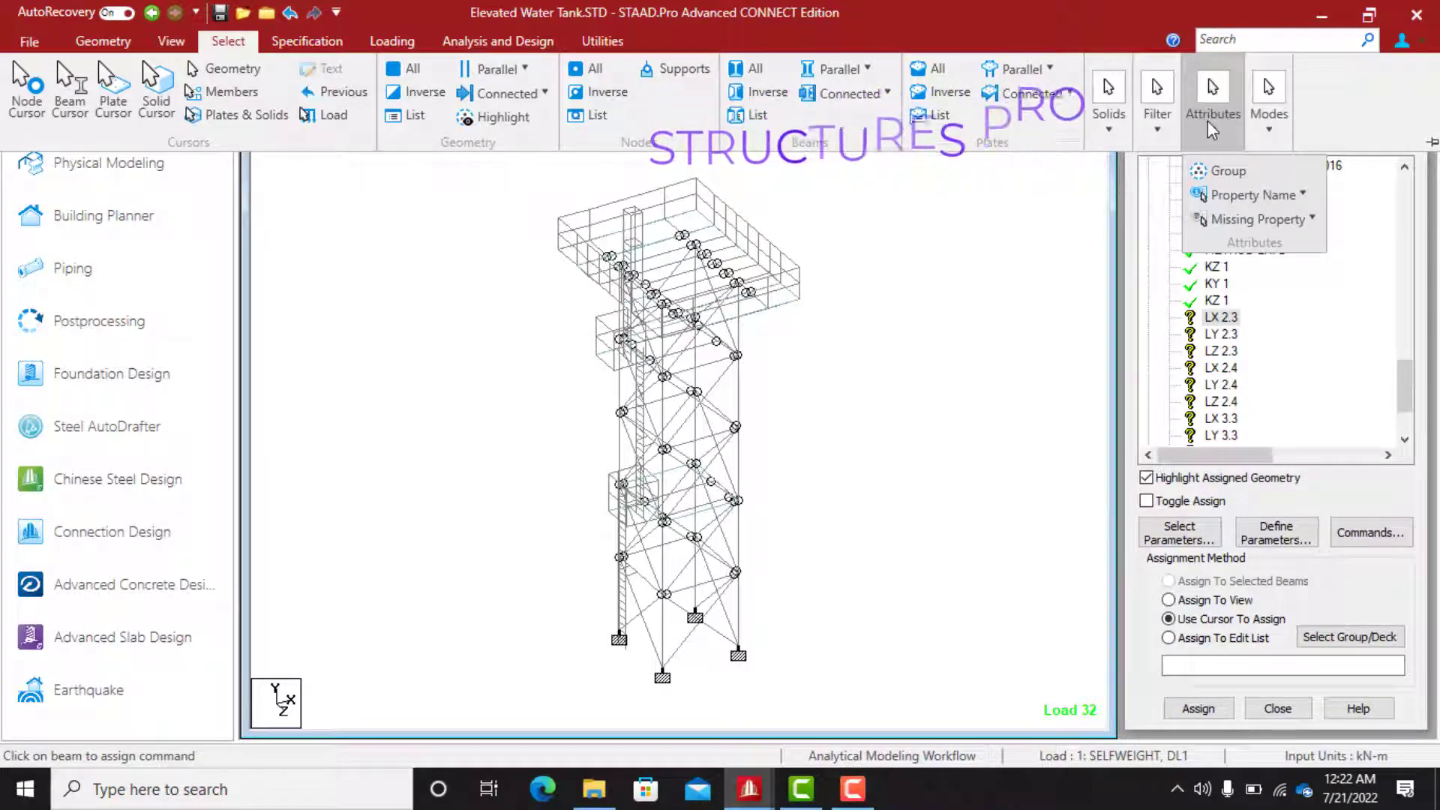
click(1229, 199)
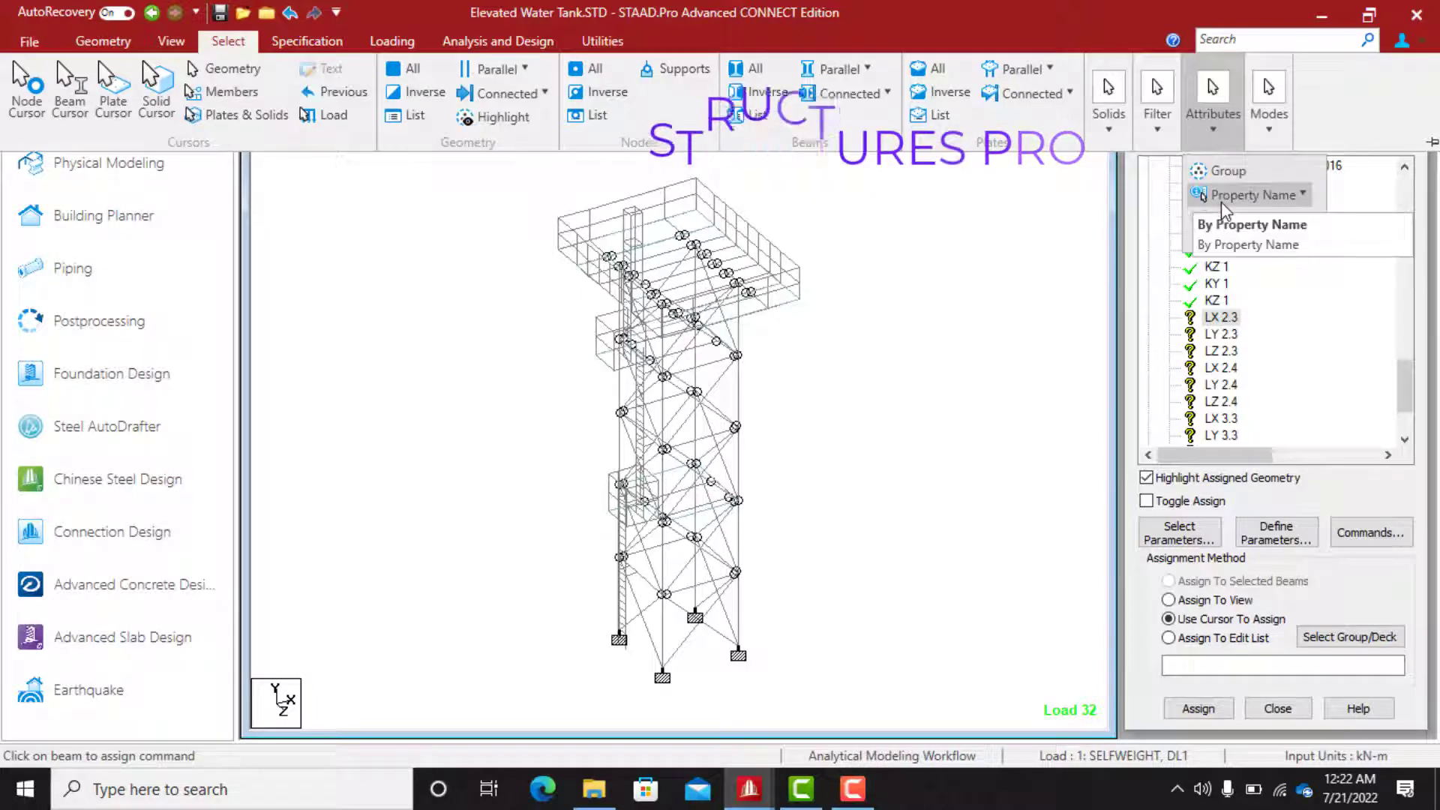
click(1303, 196)
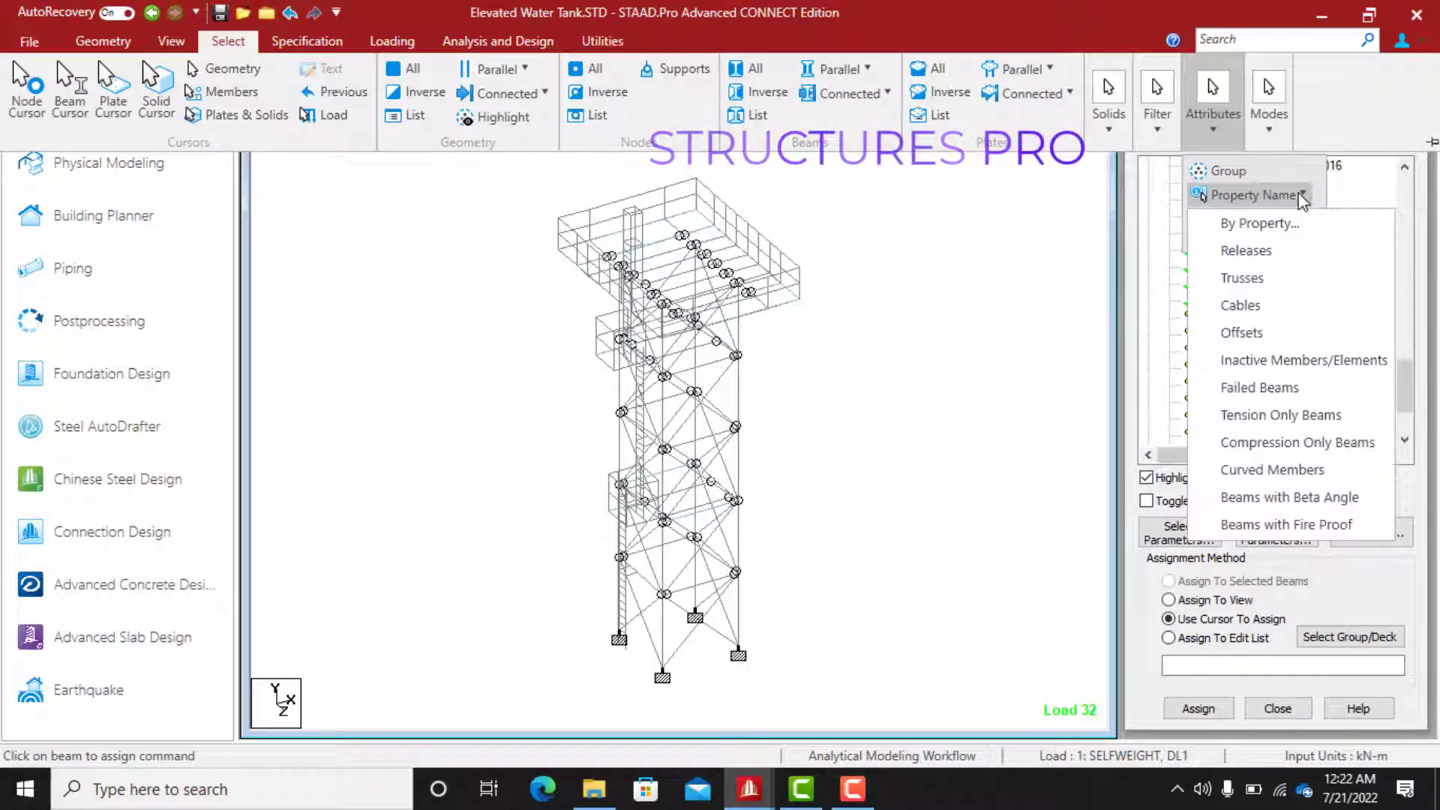
click(1257, 224)
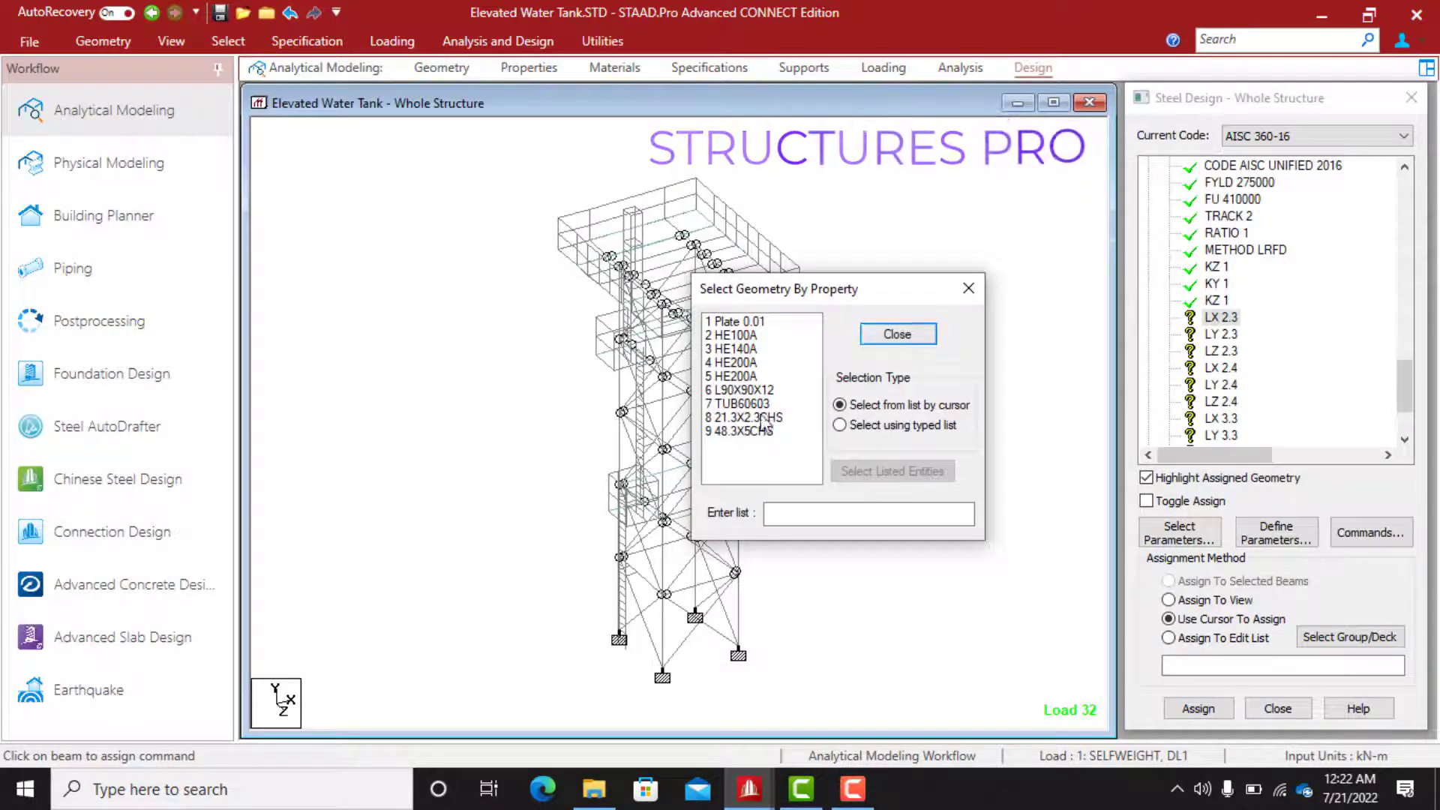
drag(791, 297, 924, 295)
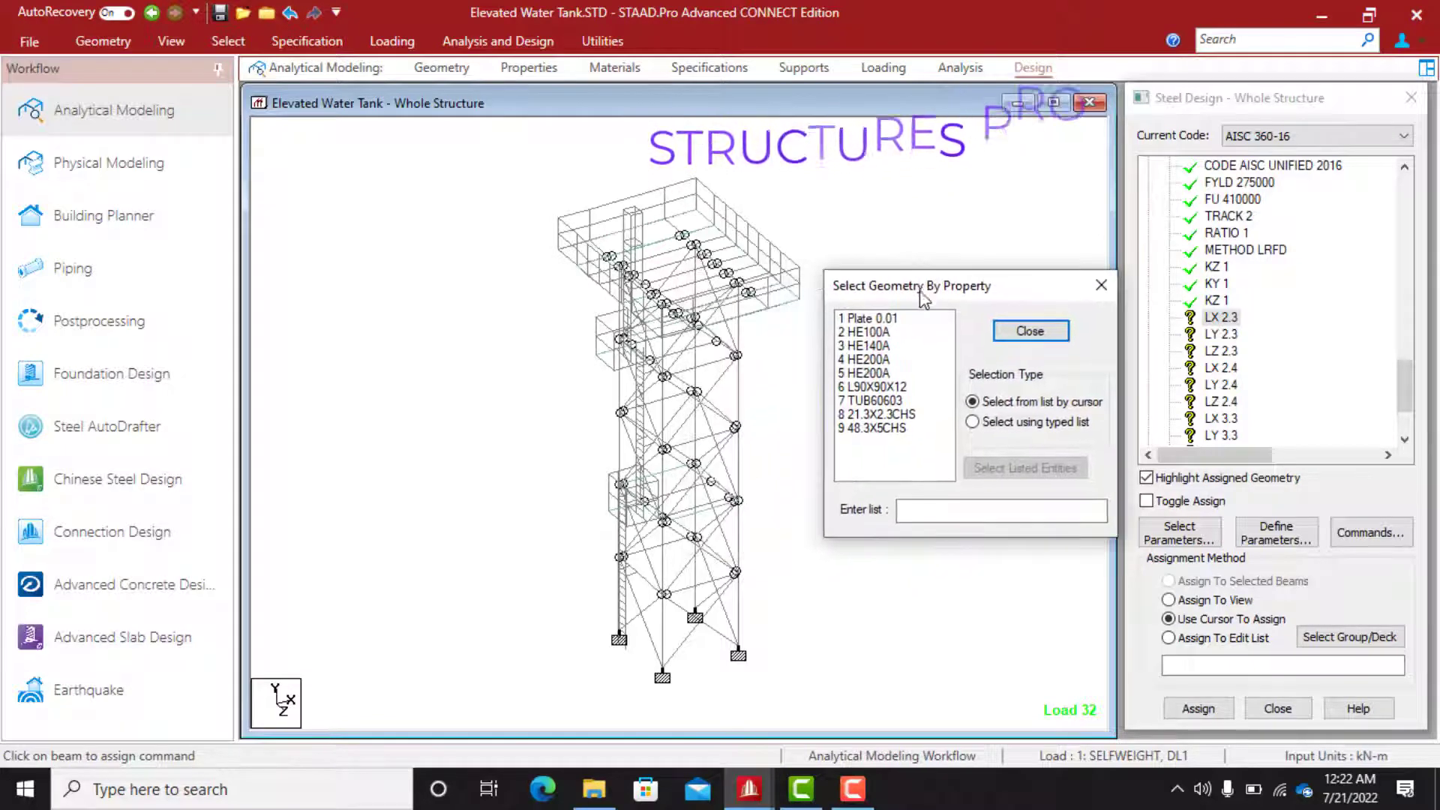
click(870, 360)
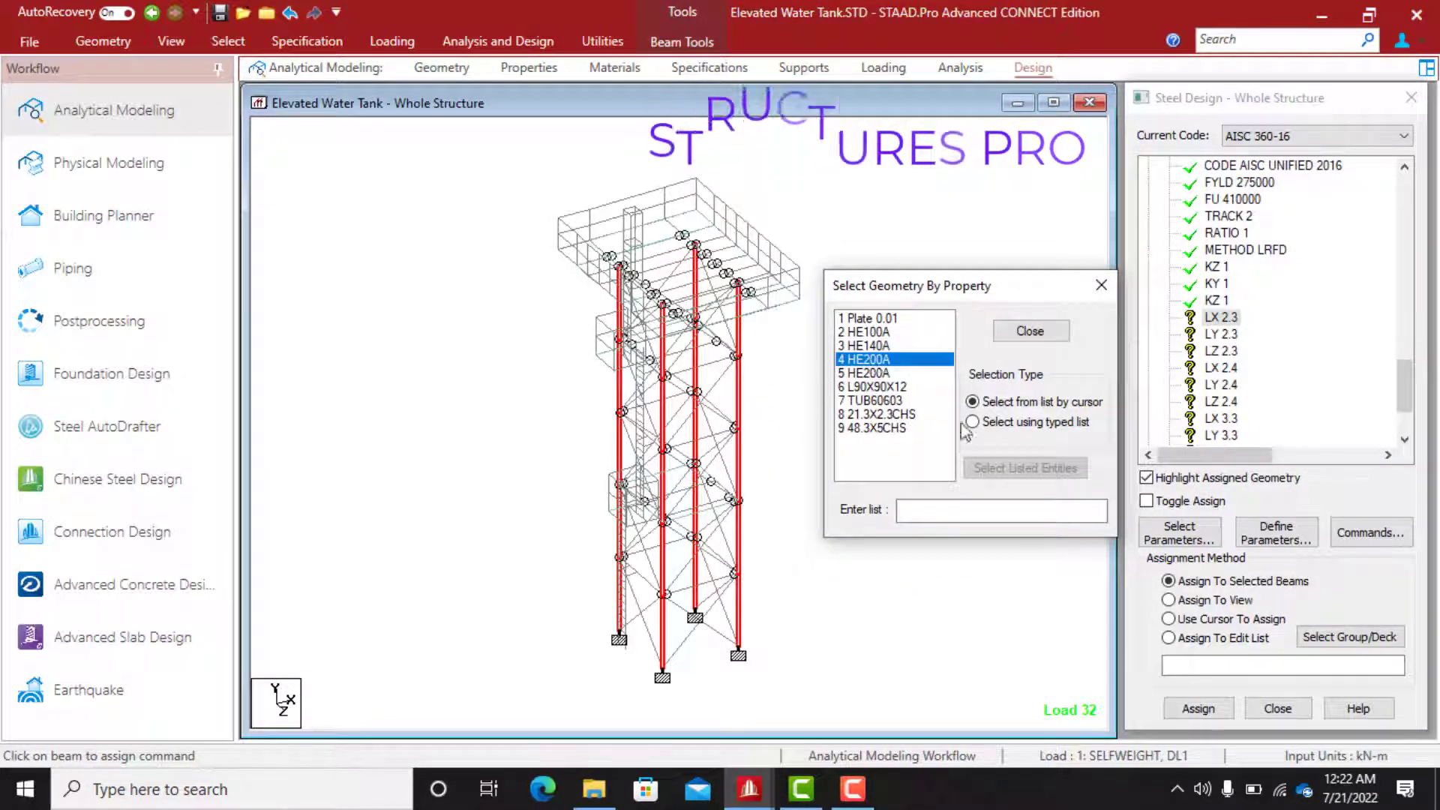
click(1033, 335)
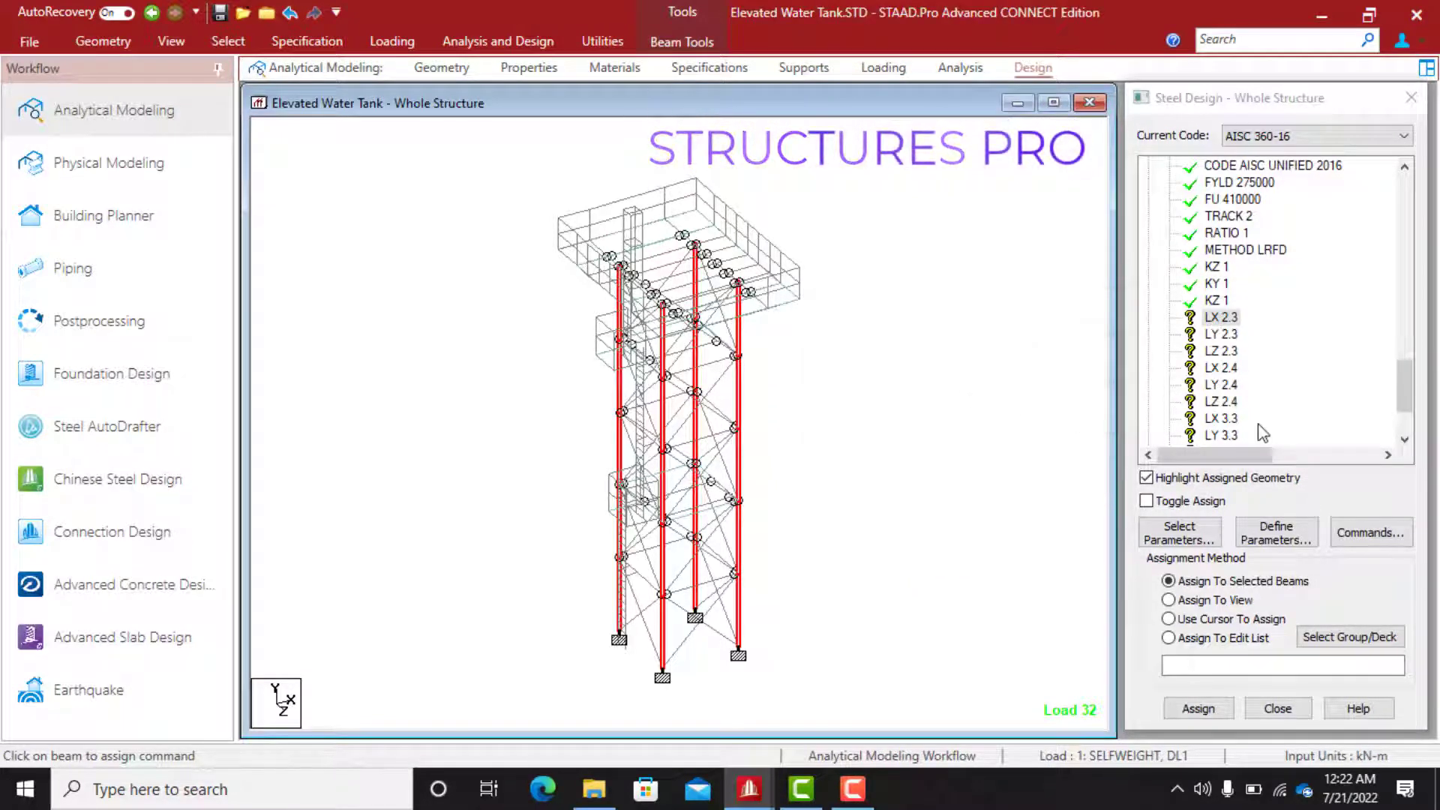
click(1199, 709)
click(1280, 465)
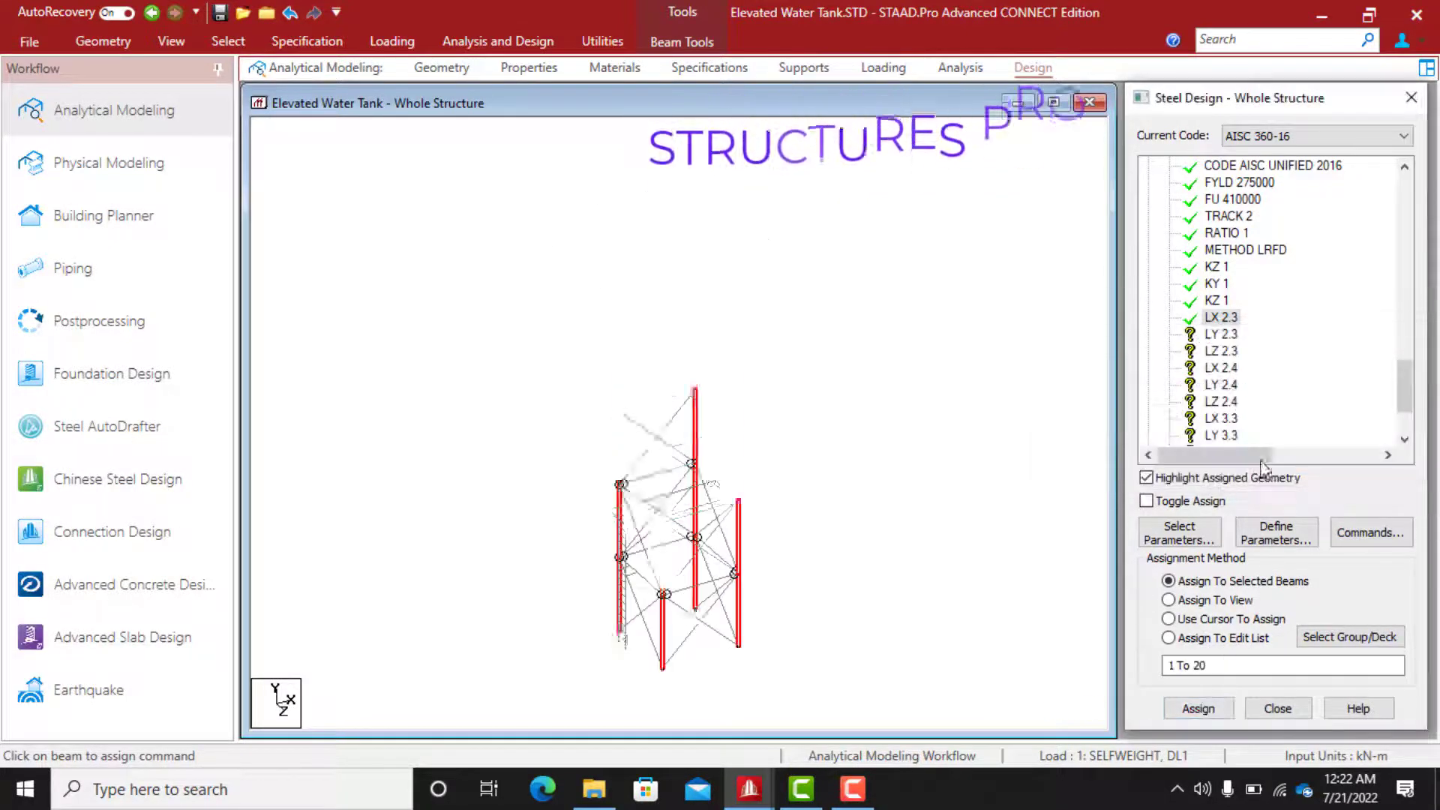
click(1221, 334)
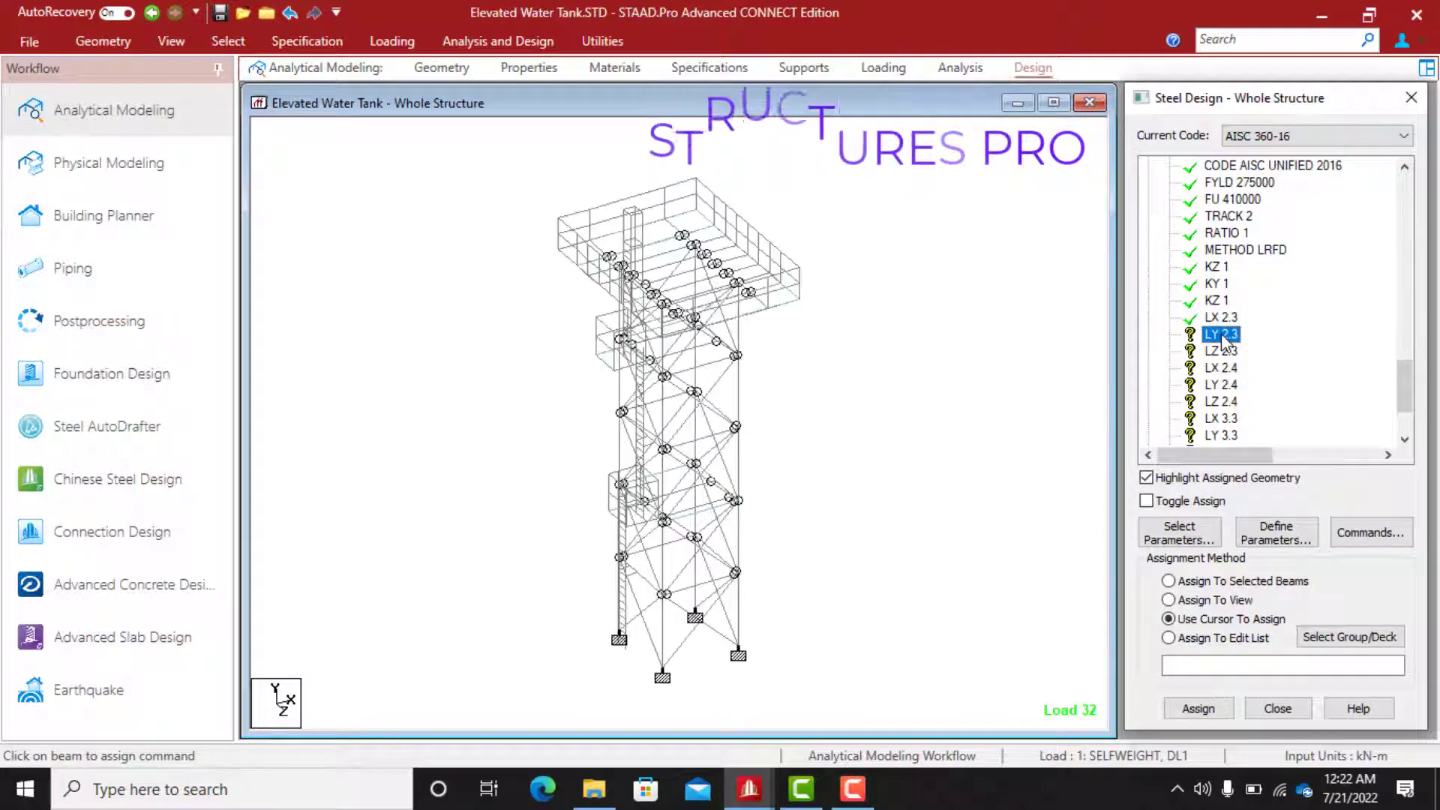
Reselect the HE200A columns by section property and assign them LY 2.3
click(228, 41)
click(1215, 133)
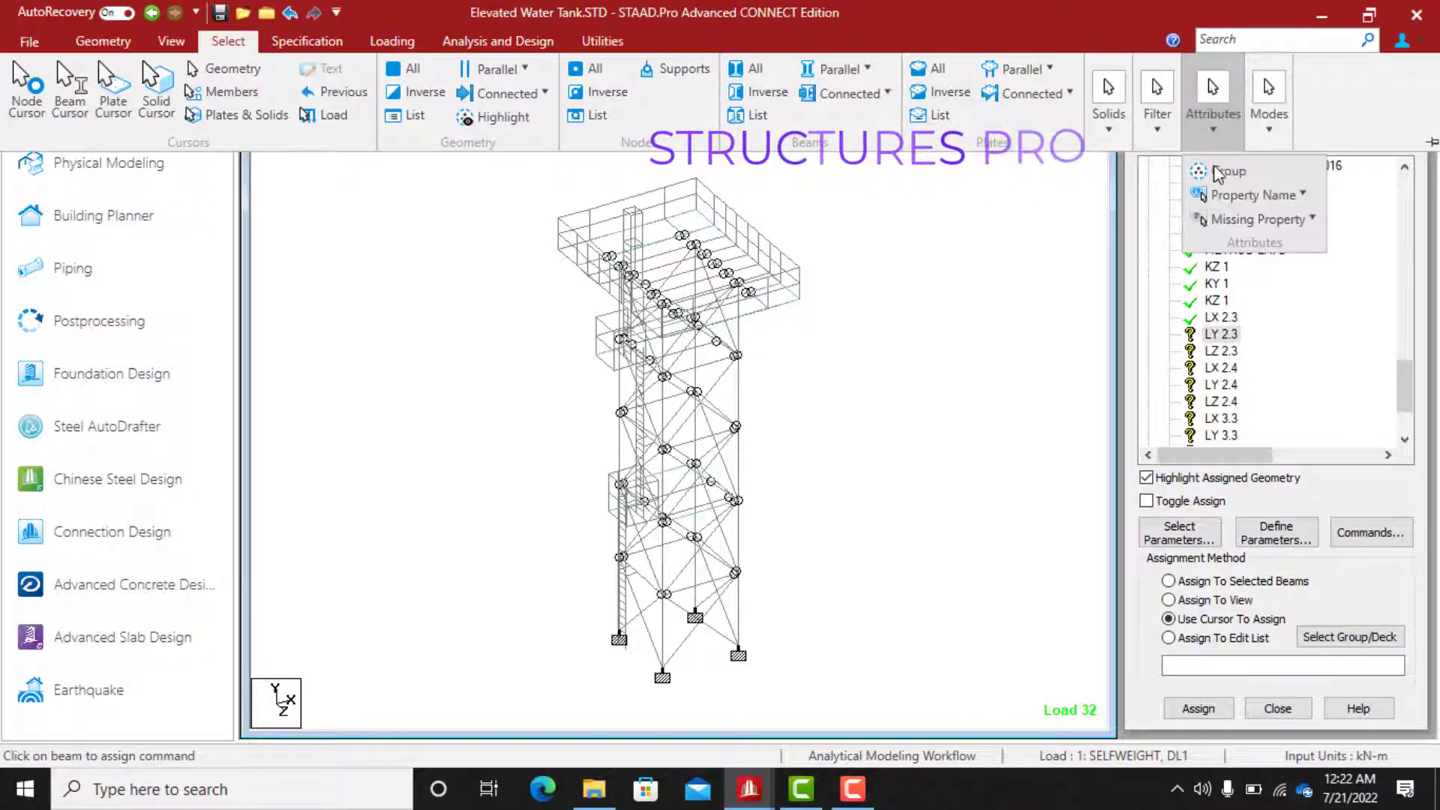
click(1220, 197)
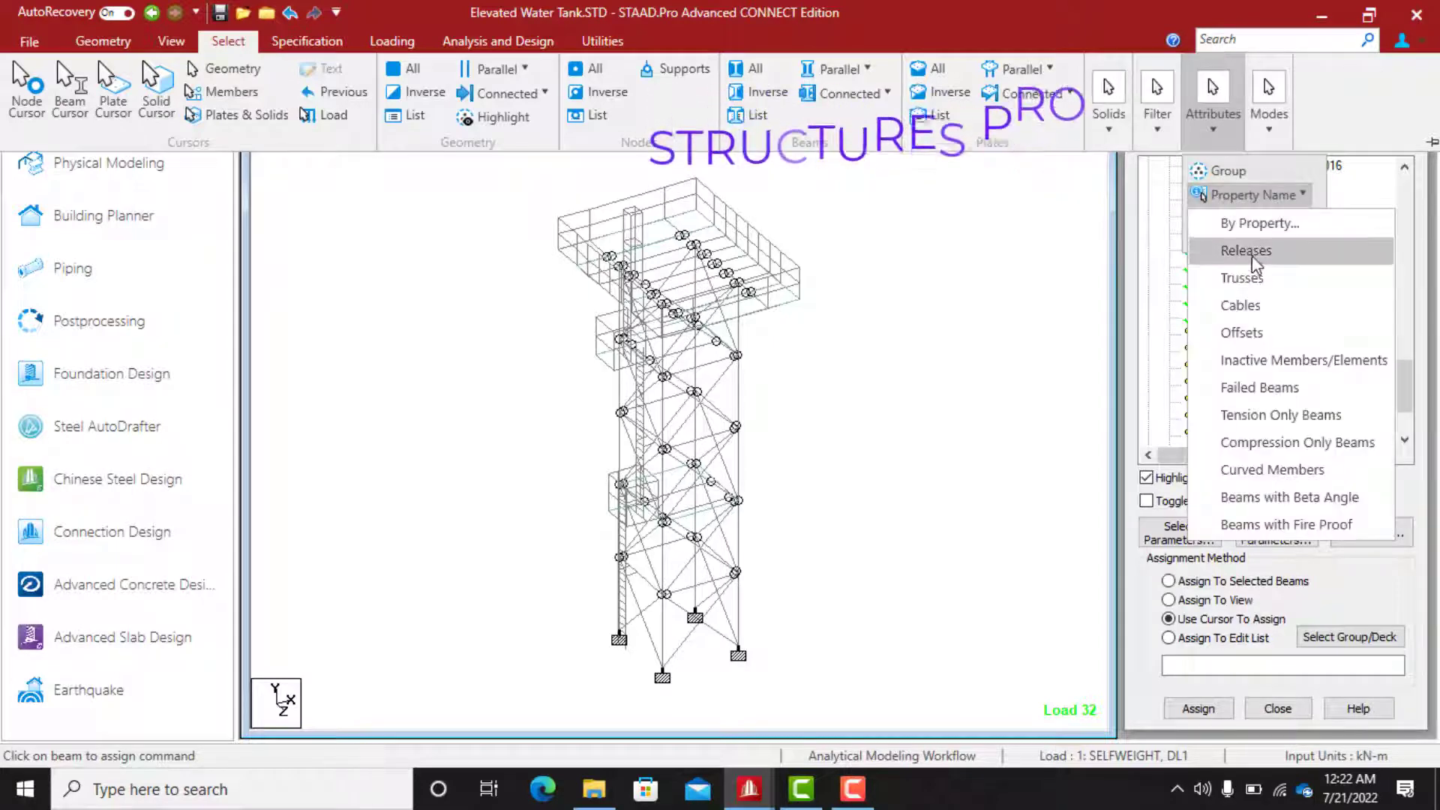
click(1249, 223)
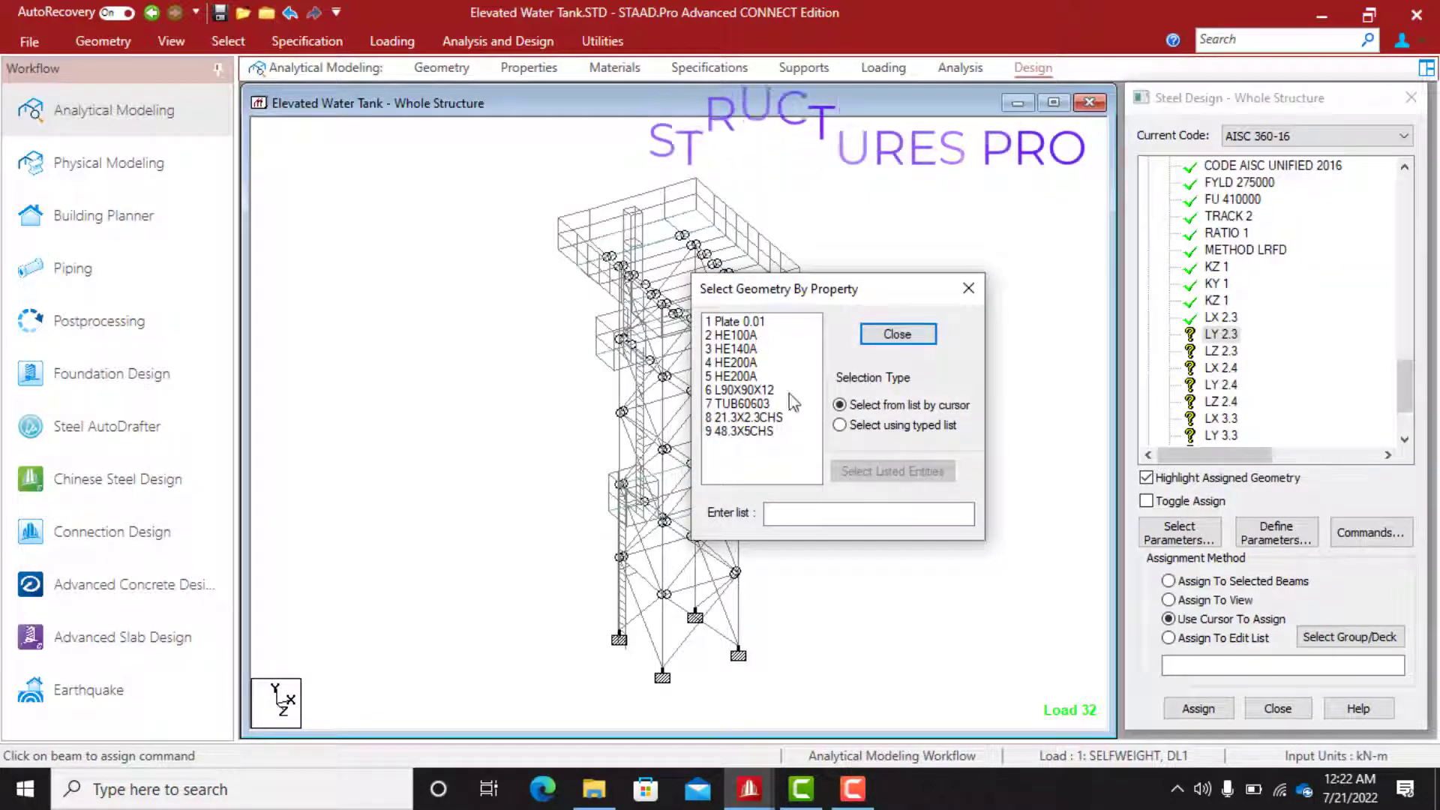
click(737, 363)
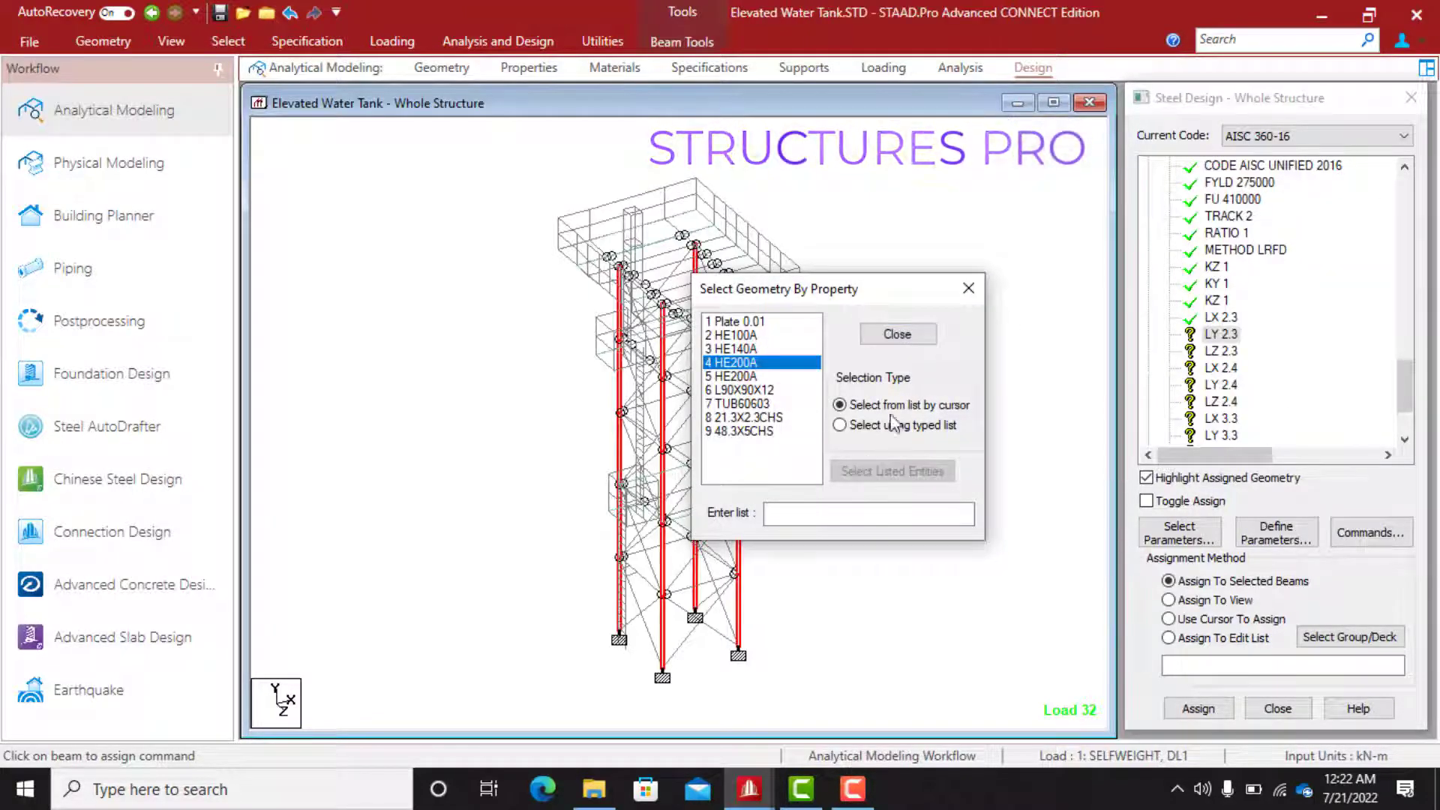
click(899, 335)
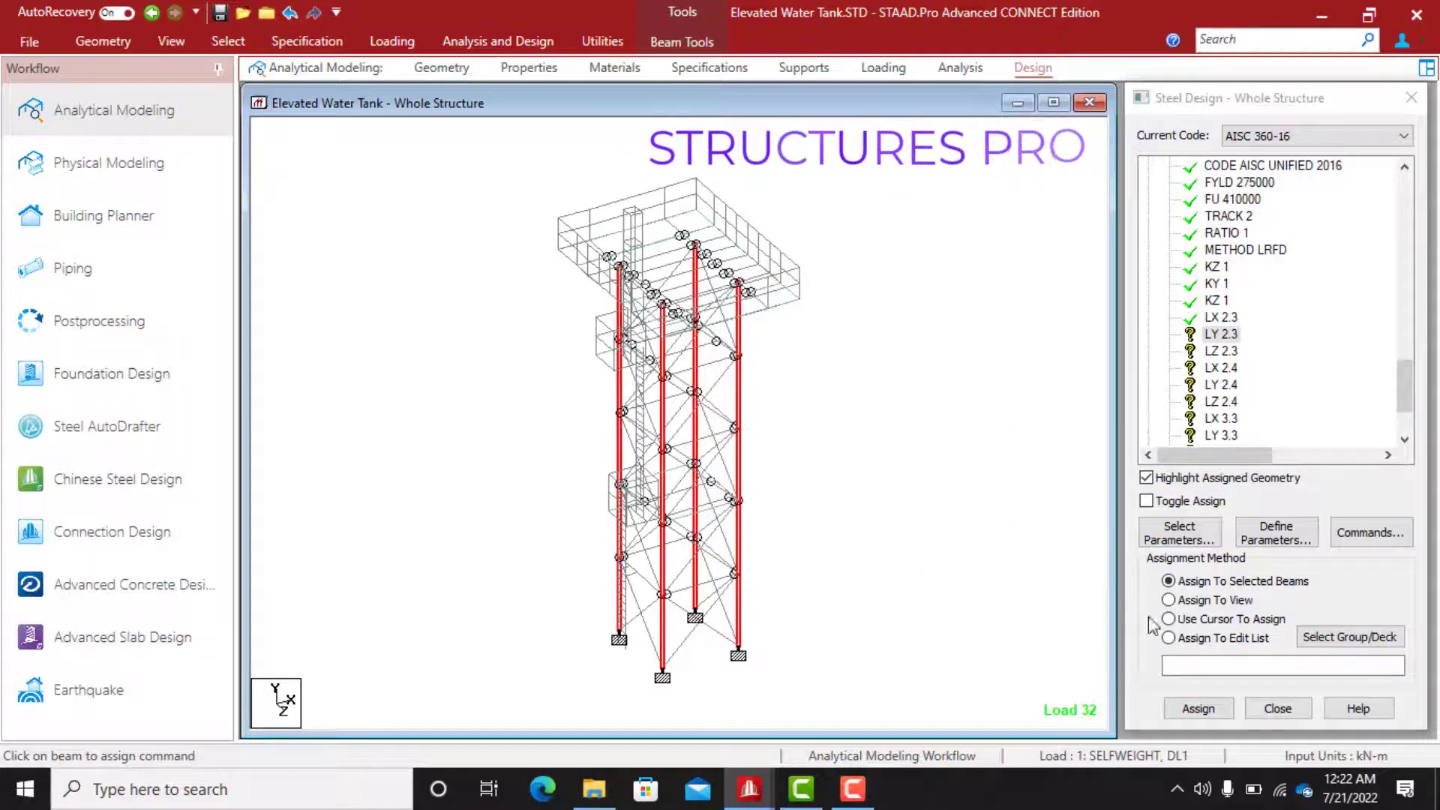
click(1185, 702)
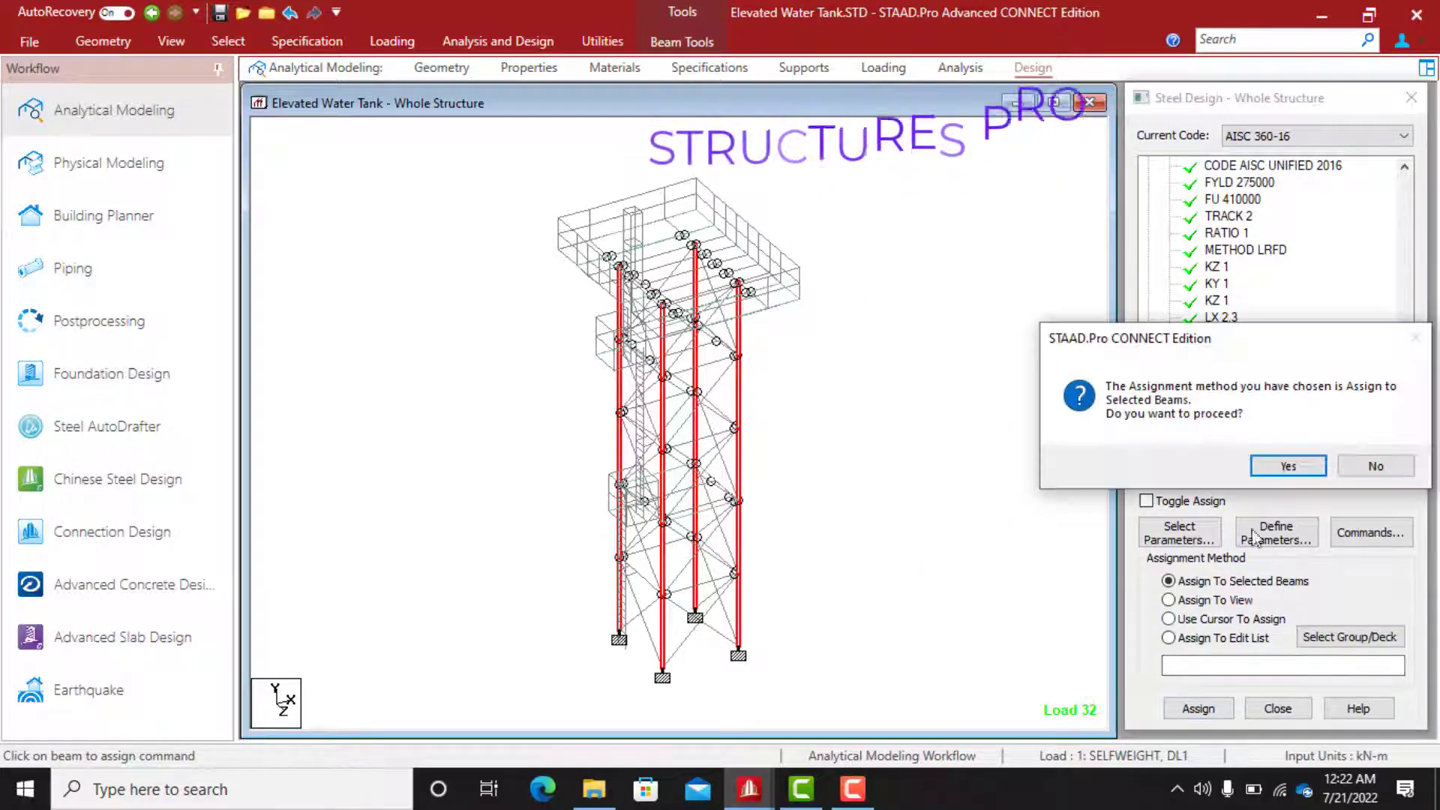
click(1288, 467)
click(1221, 350)
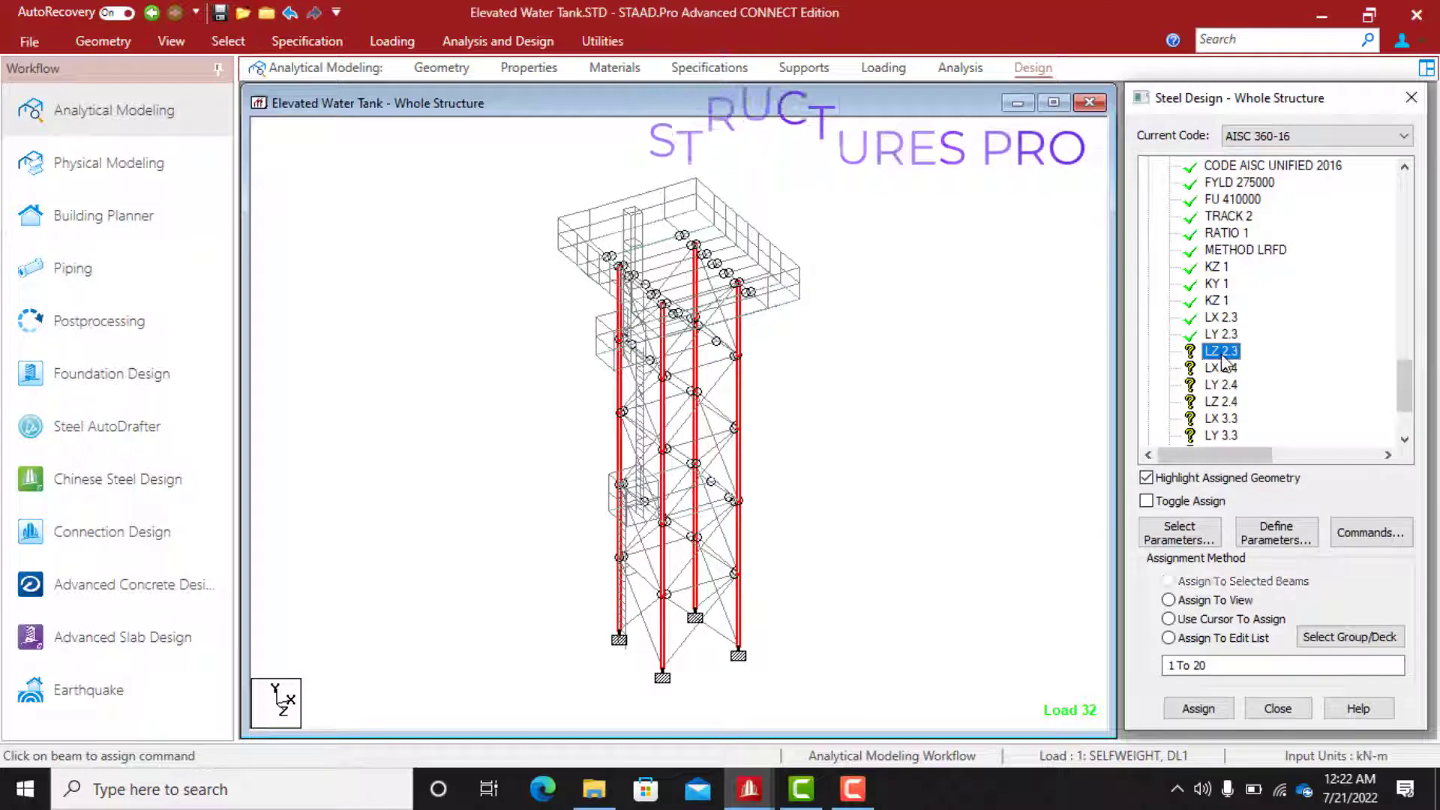
Reselect the HE200A columns, members 1 to 20, by property and assign LZ 2.3
click(221, 42)
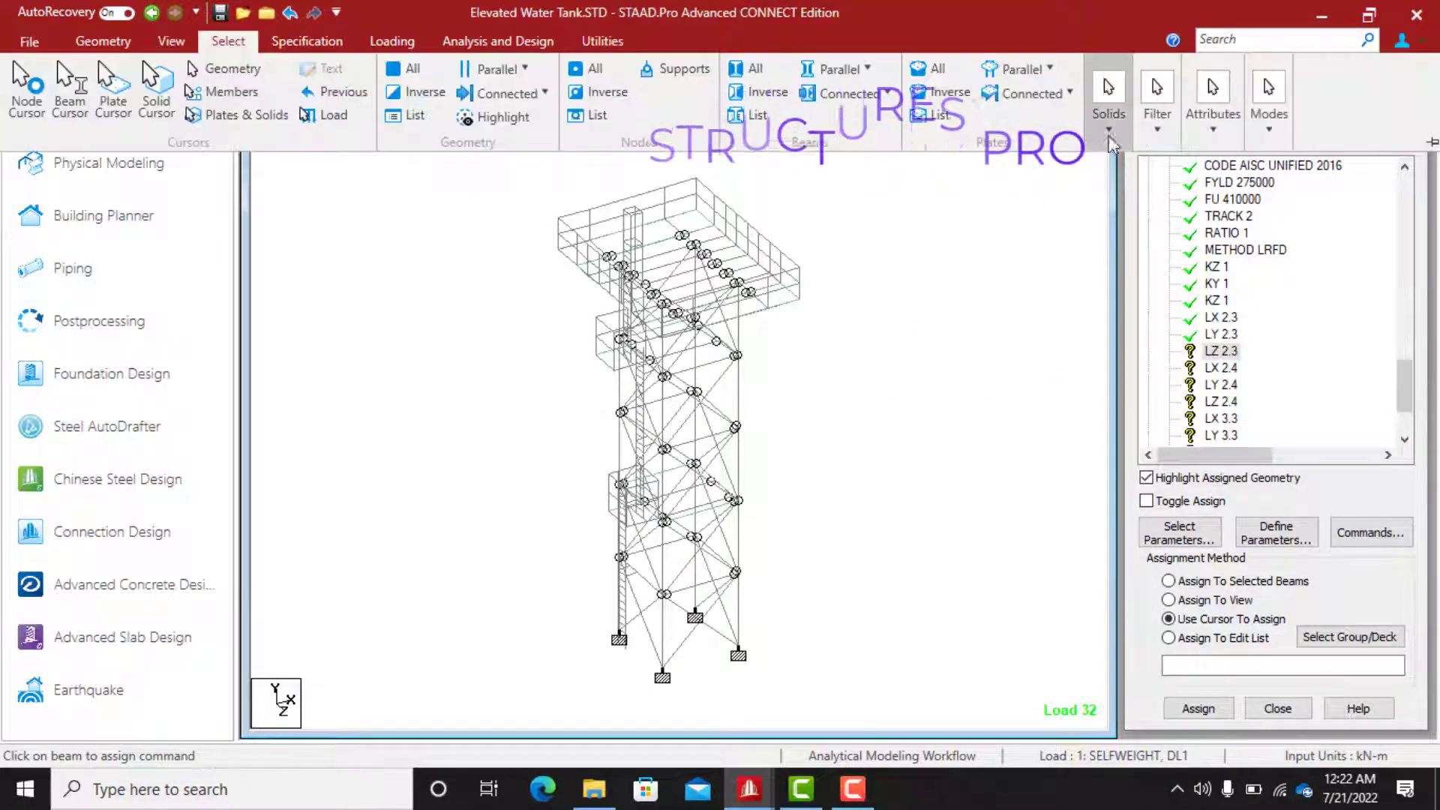
click(1218, 128)
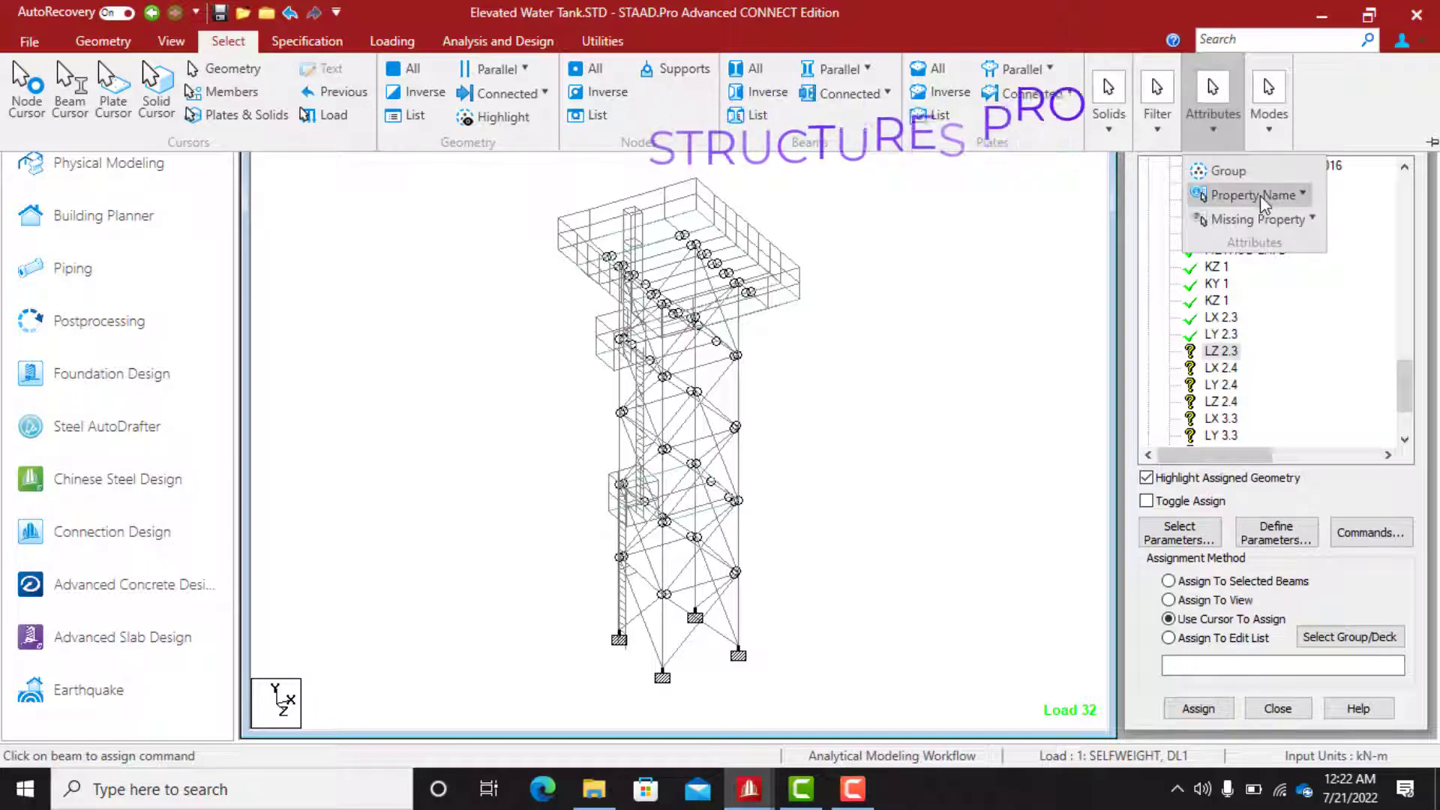
click(1267, 196)
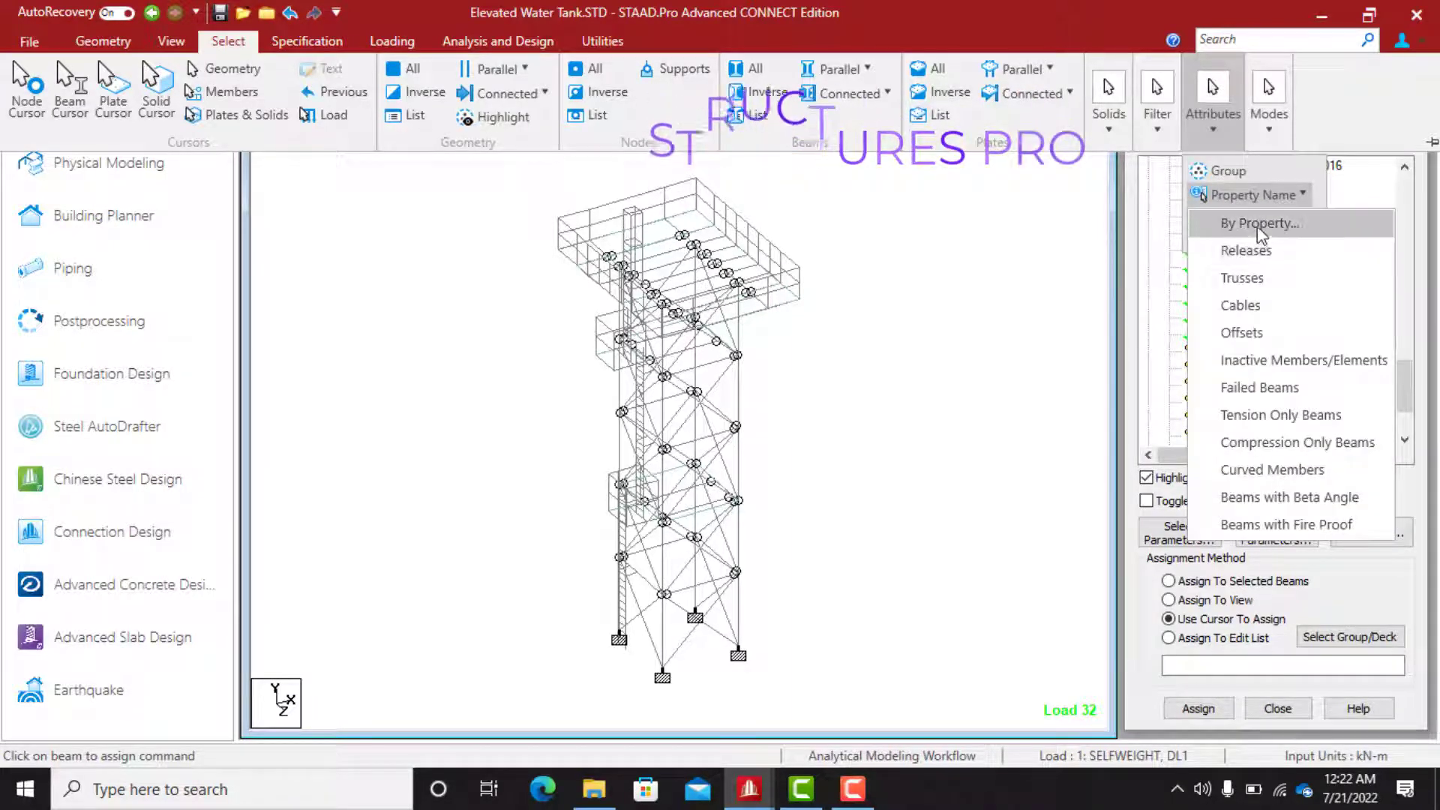
click(1251, 225)
click(728, 363)
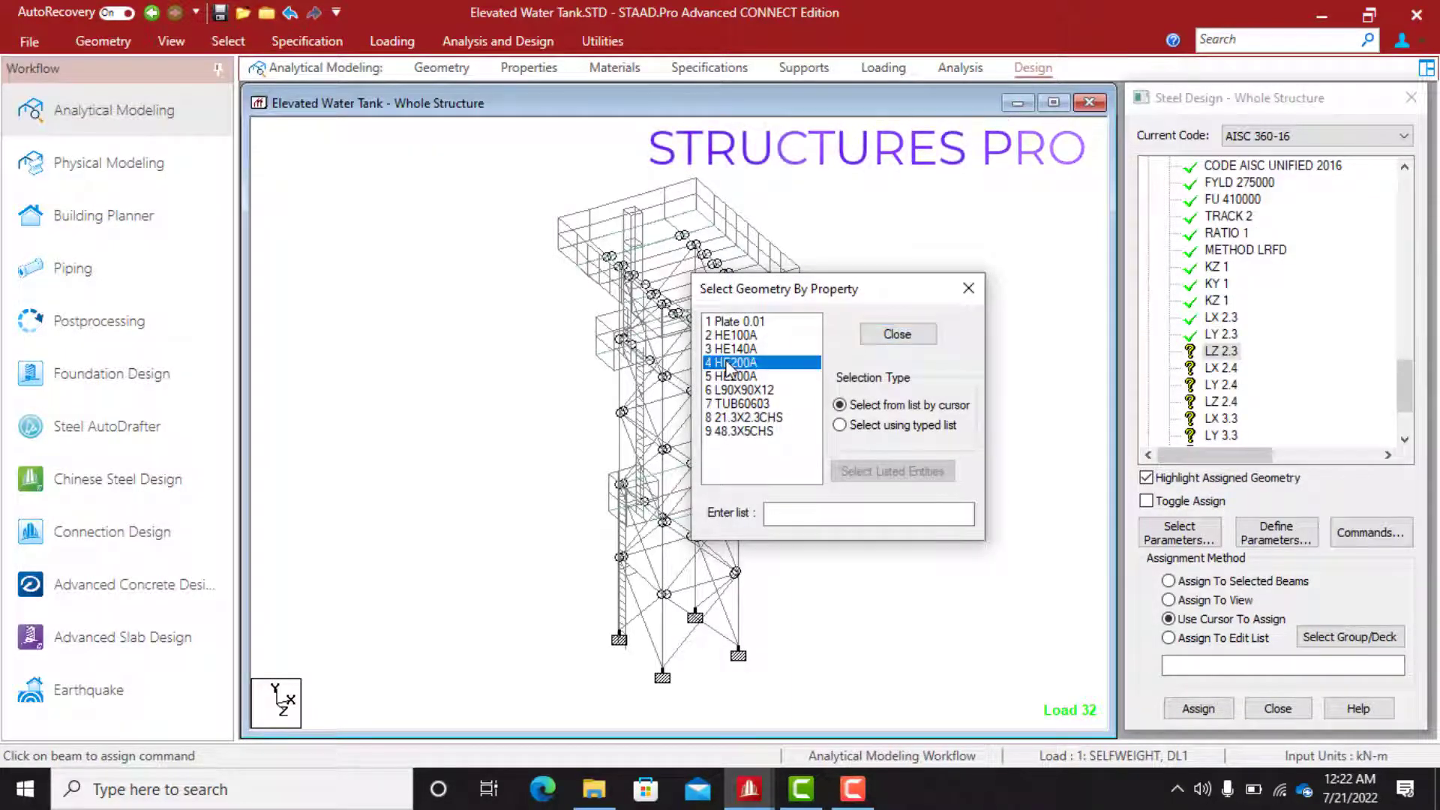
click(929, 339)
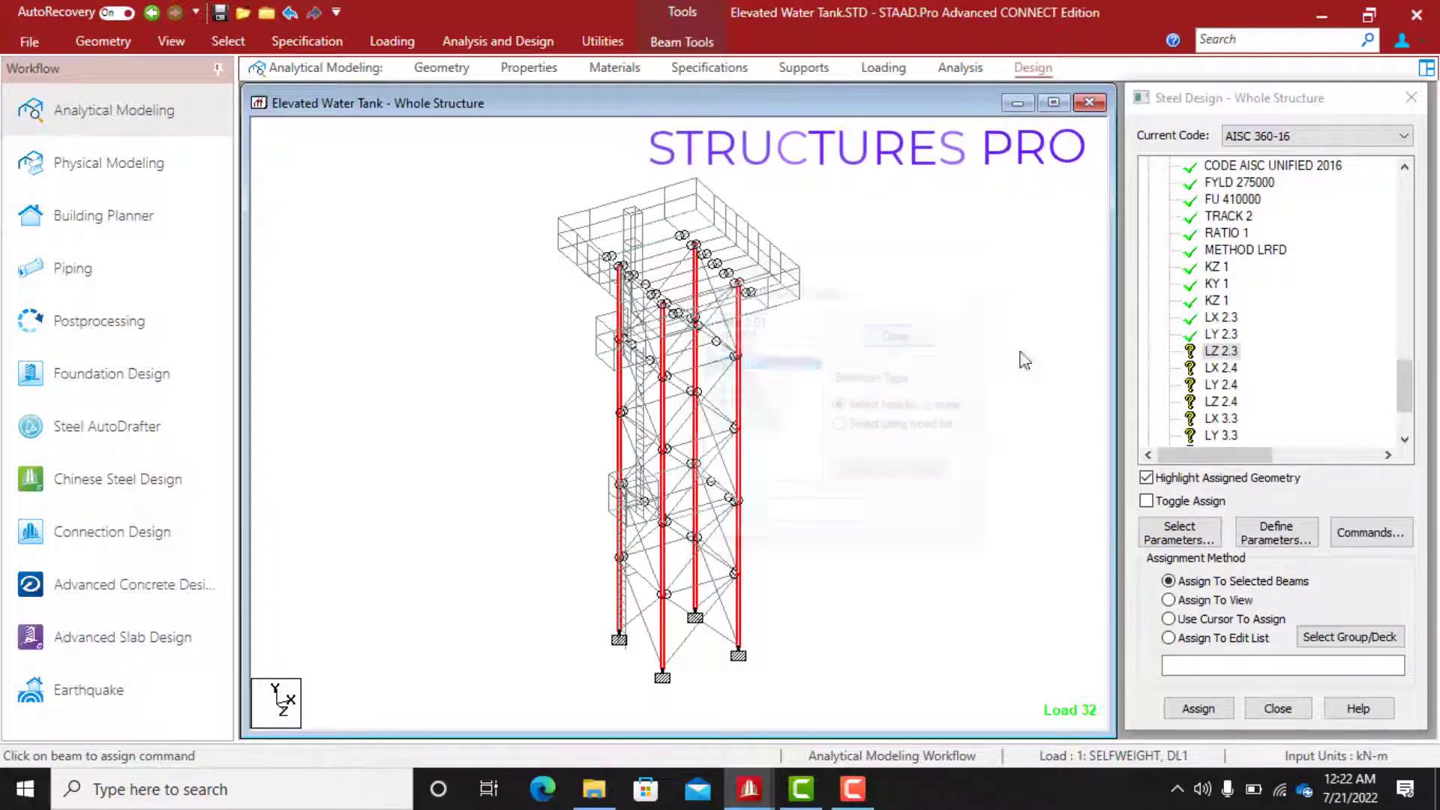
click(1198, 708)
click(1286, 466)
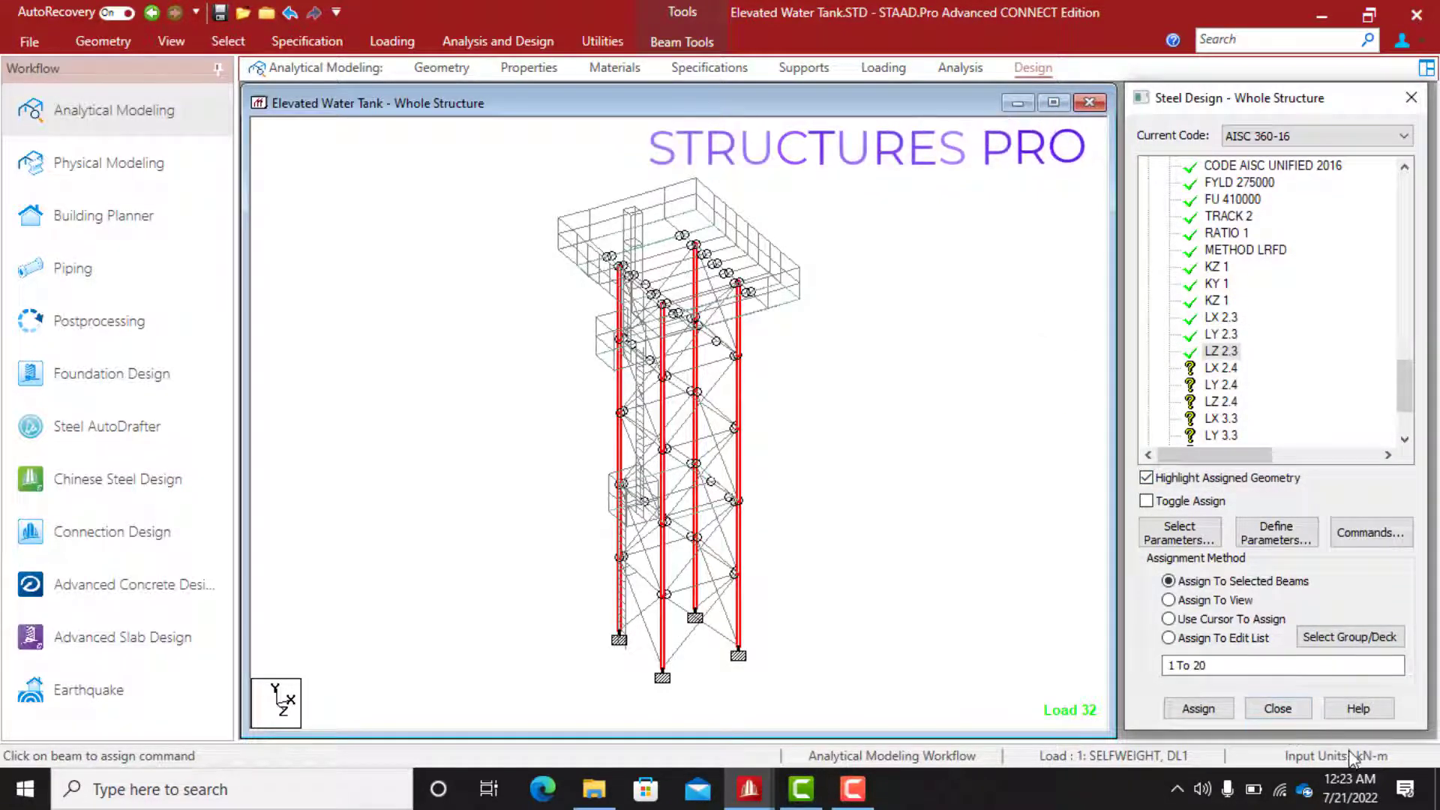
click(1220, 418)
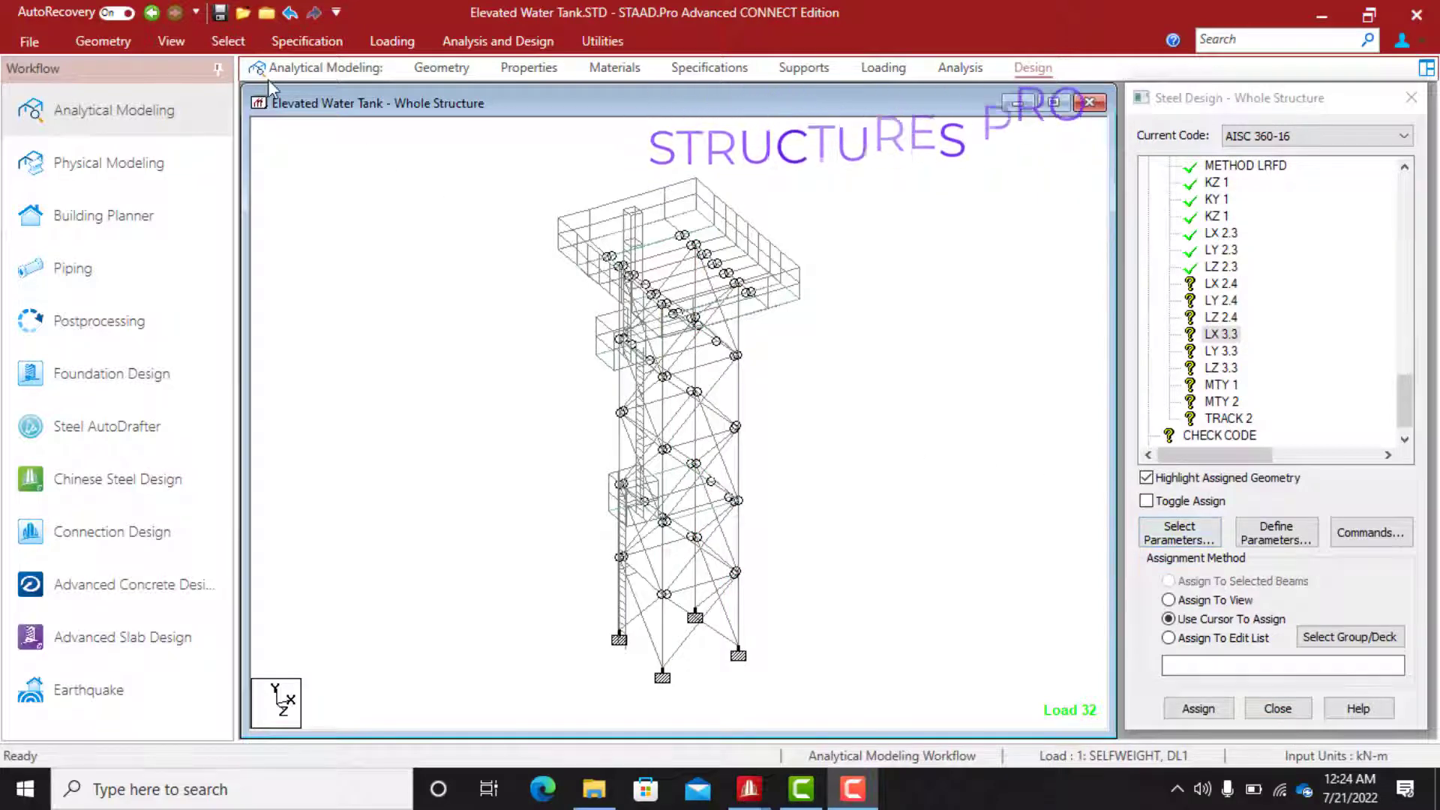
Select the HE100A members by section property and assign them LX 2.4
click(214, 41)
click(1212, 133)
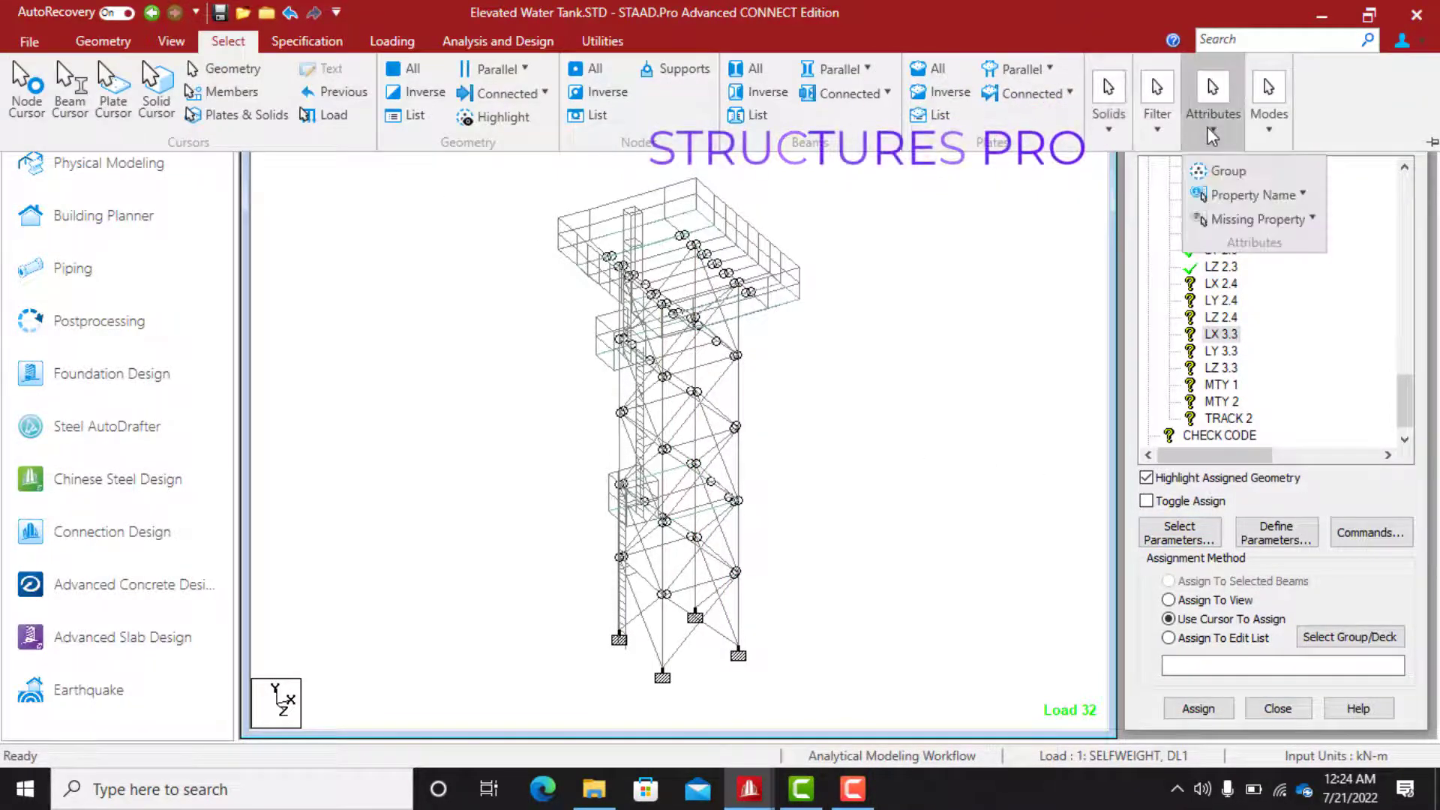
click(1254, 194)
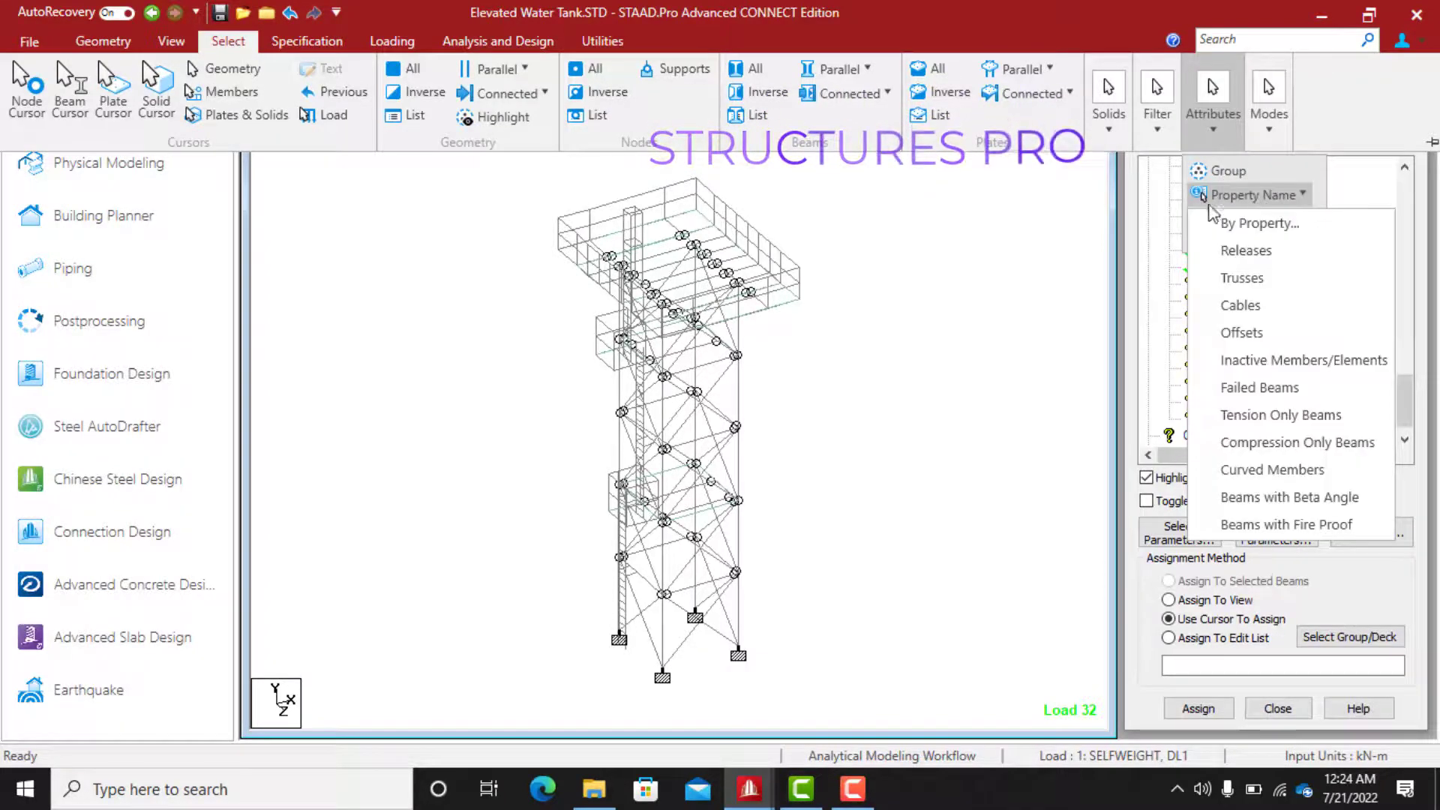
click(1245, 223)
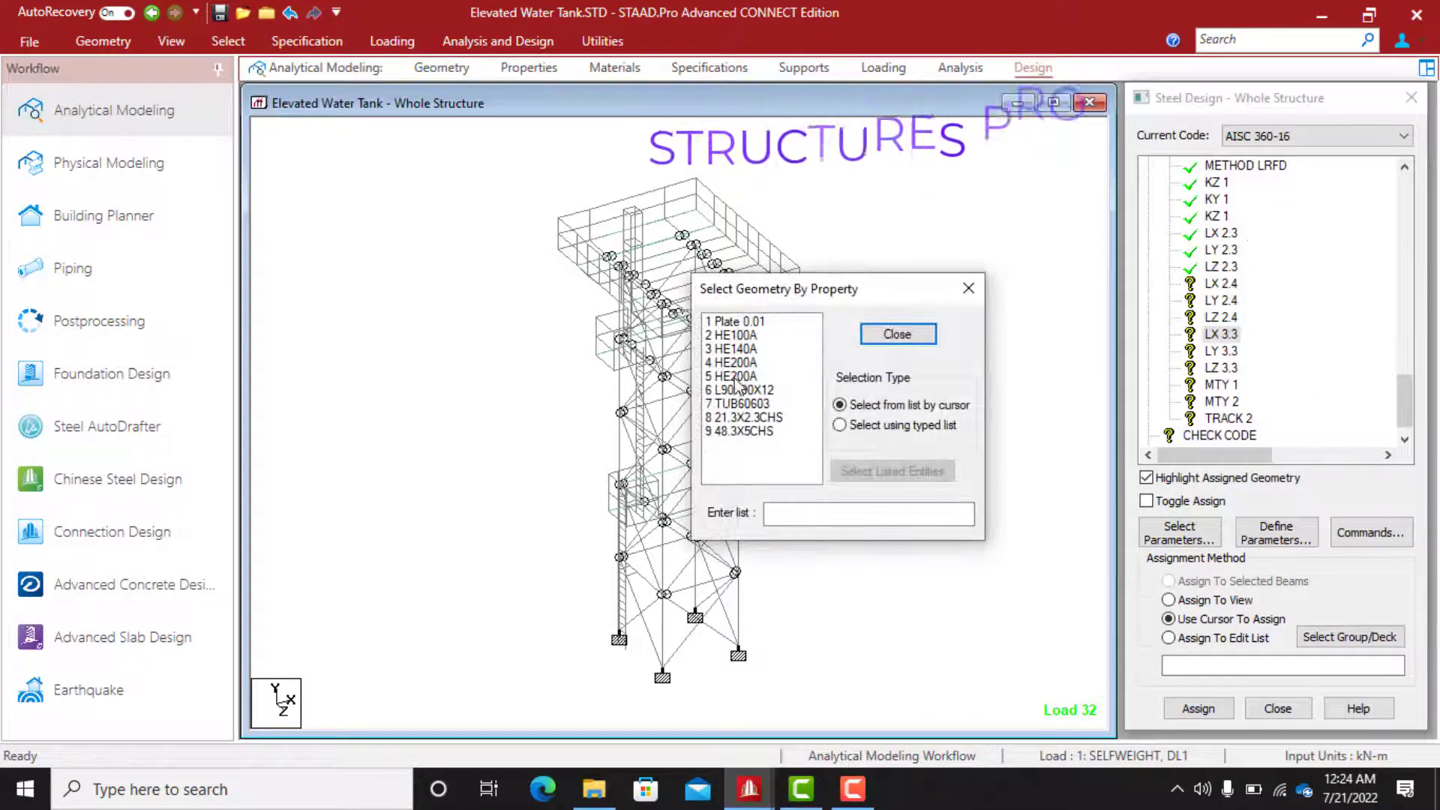
click(742, 339)
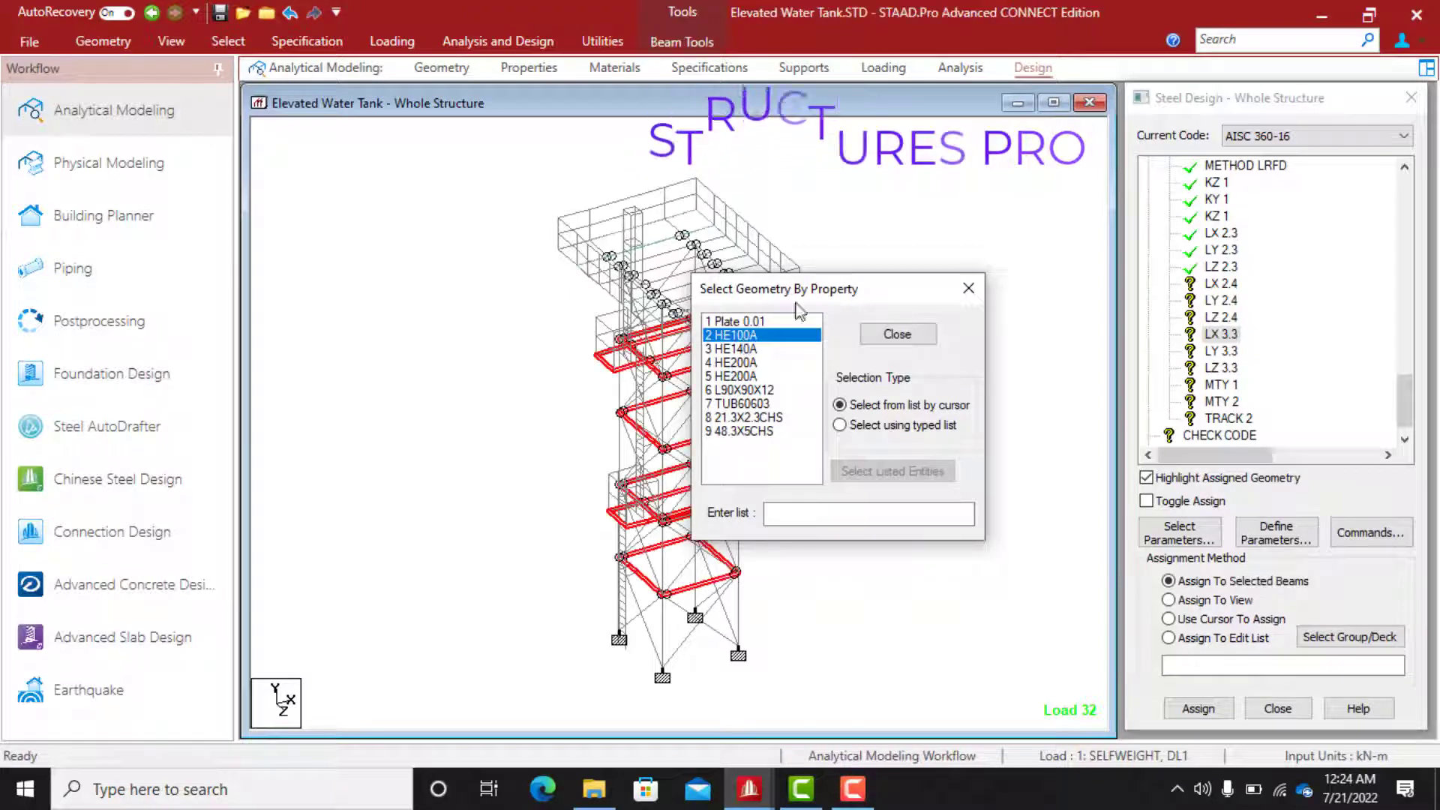
drag(832, 296, 406, 281)
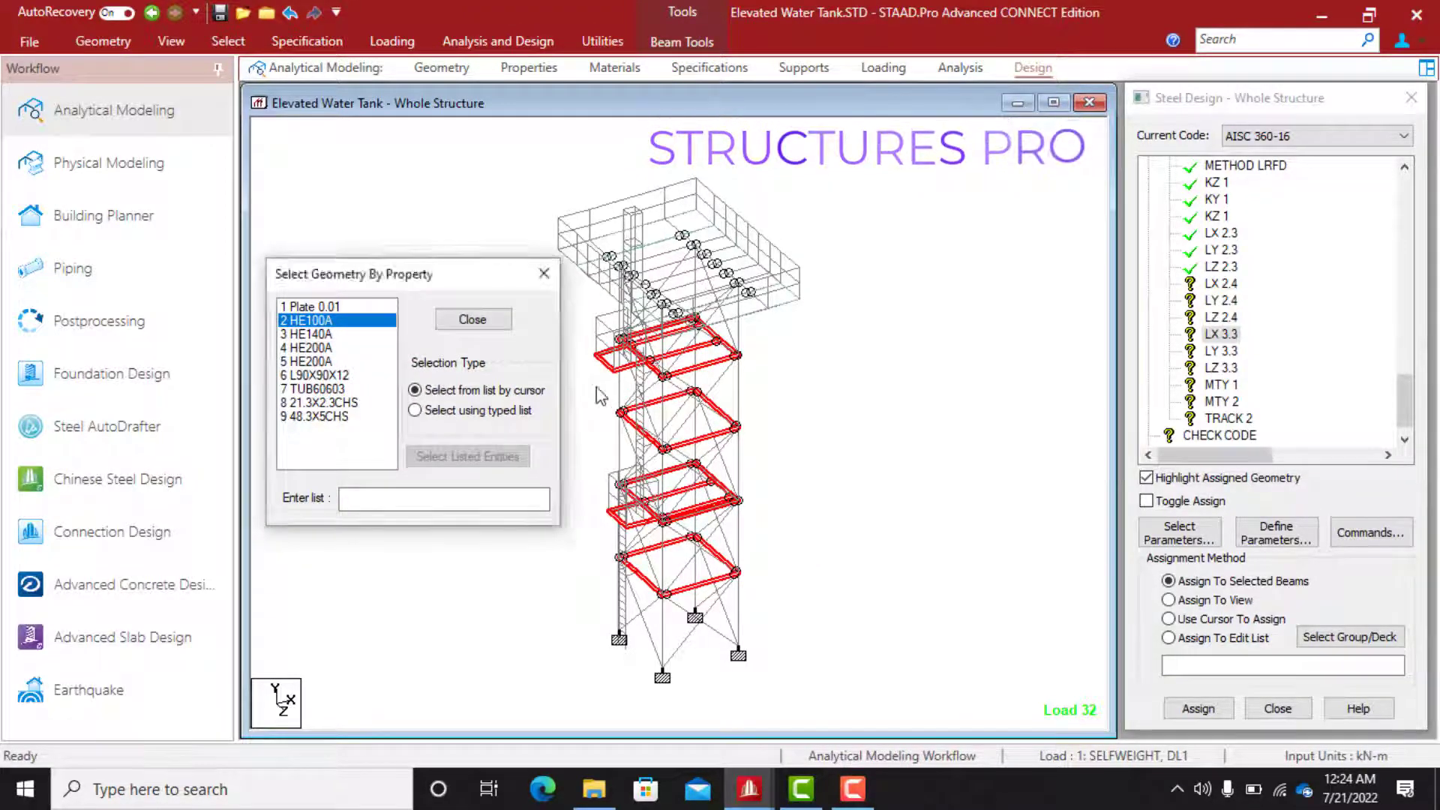
click(1234, 287)
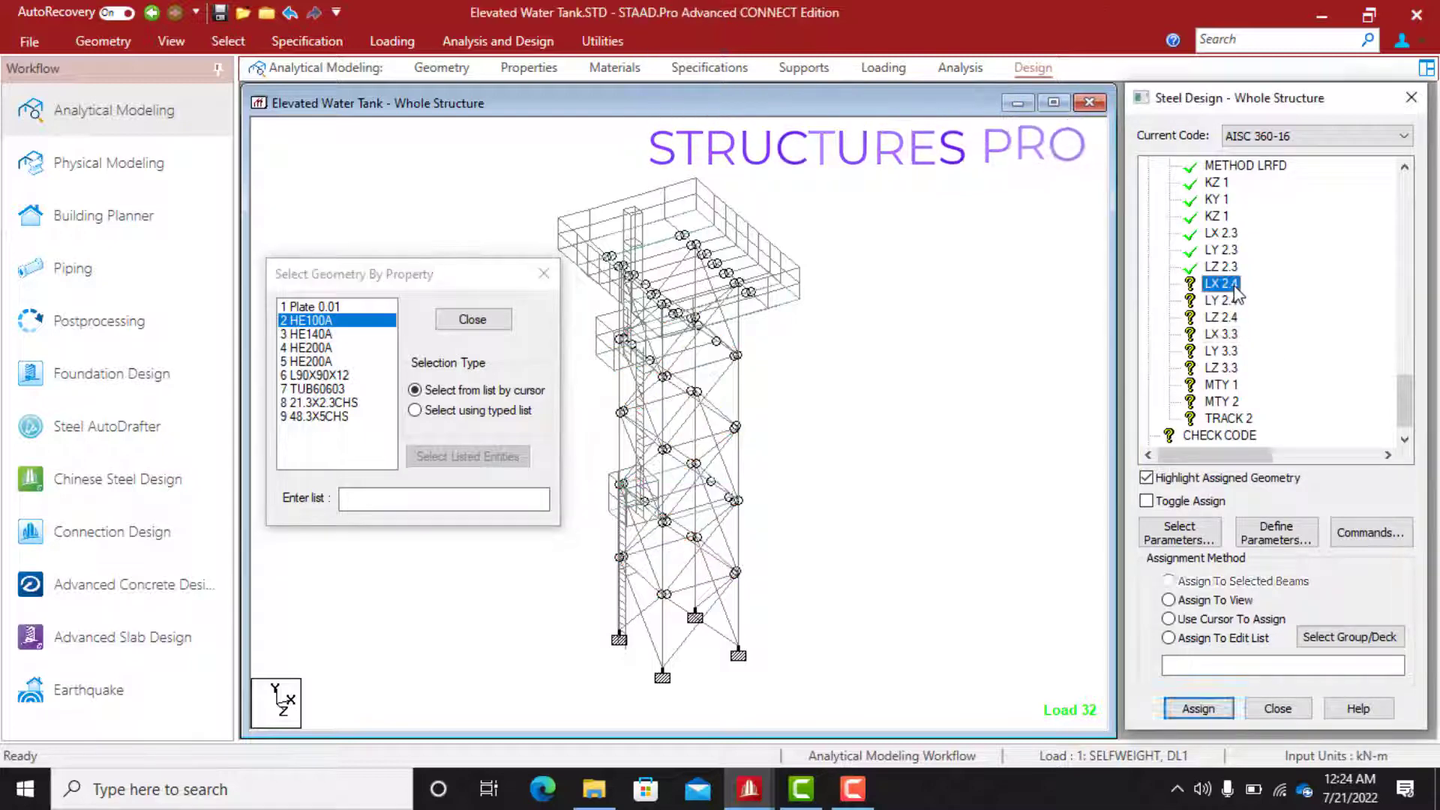
click(326, 321)
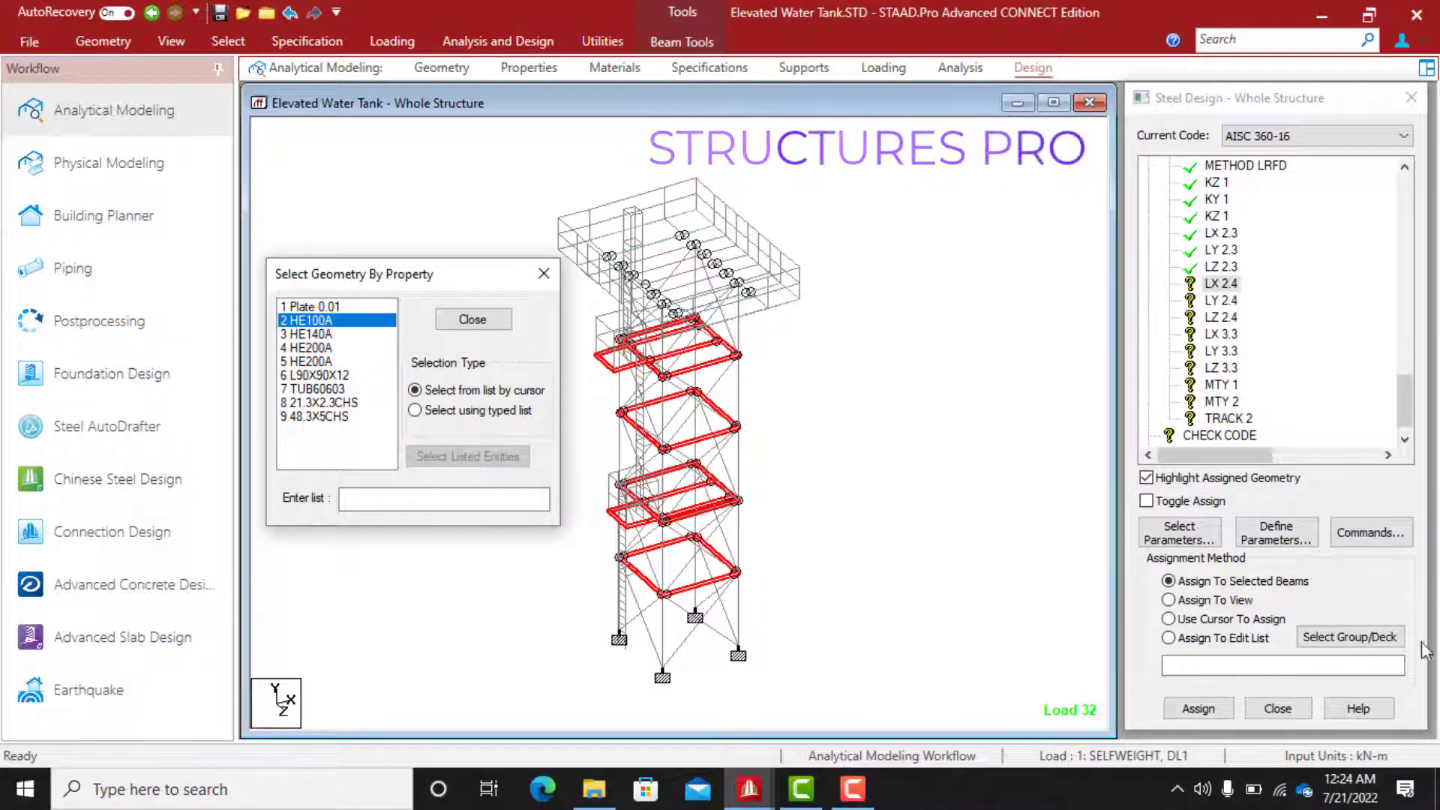
click(1214, 709)
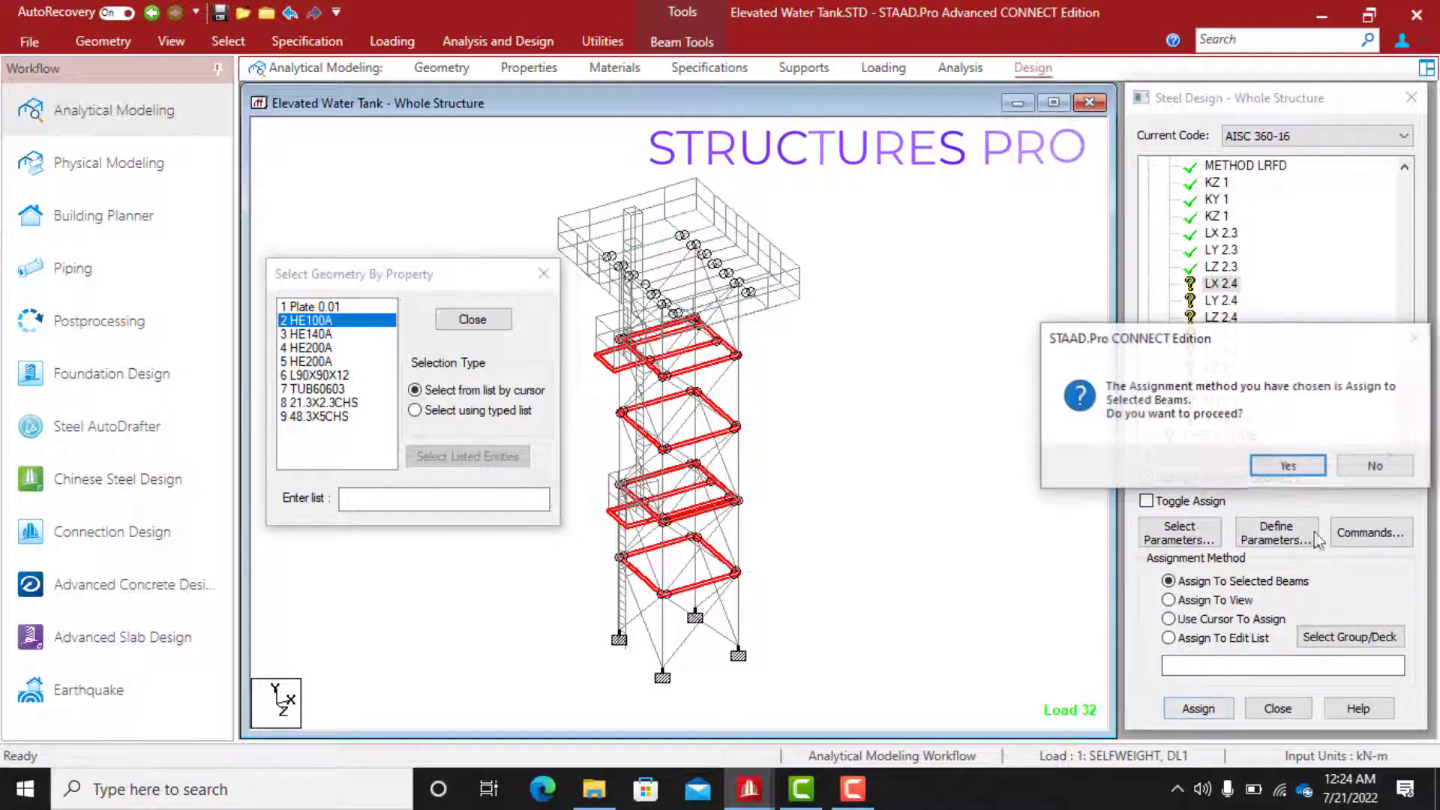
click(1284, 462)
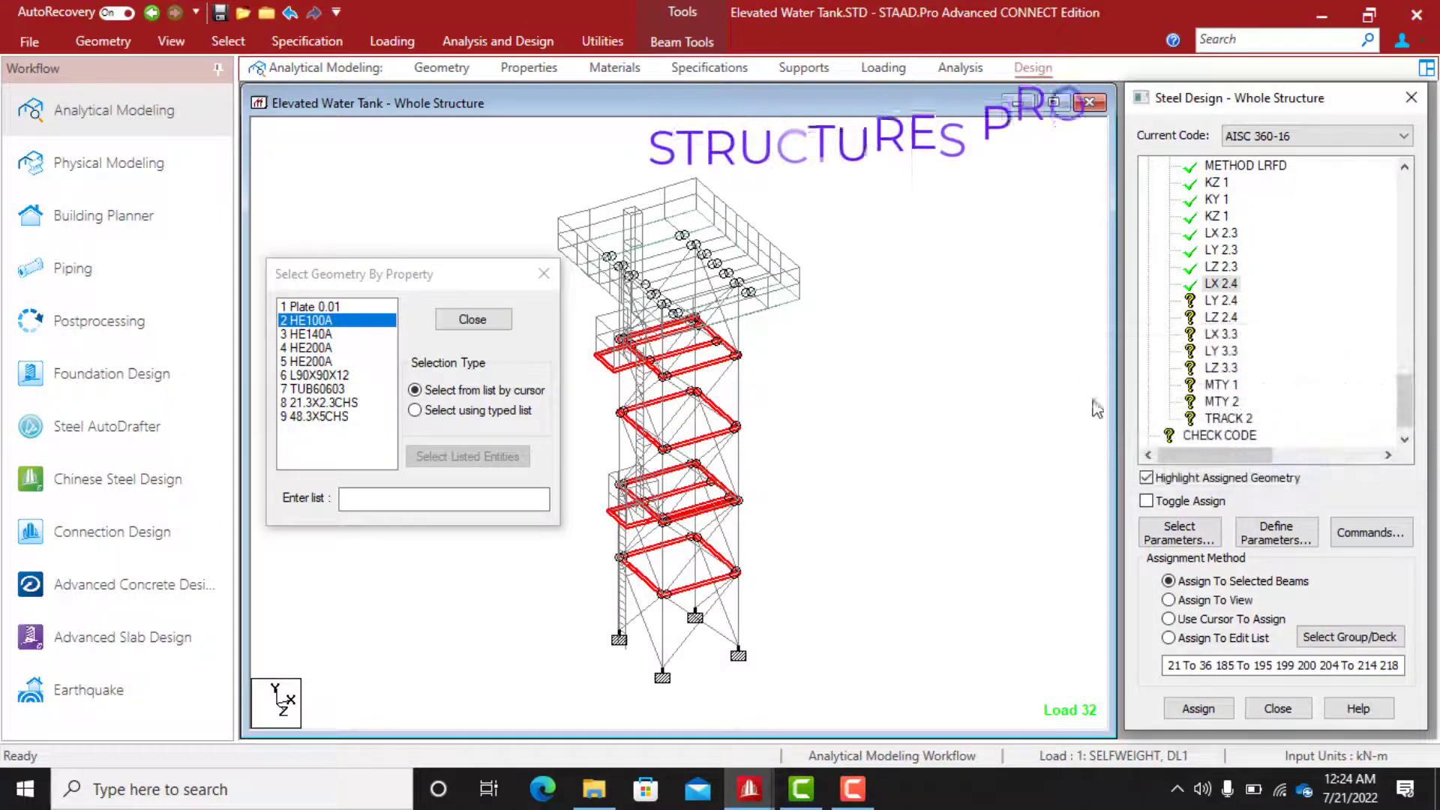
Assign LY 2.4 and LZ 2.4 to the reselected HE100A members
click(1220, 300)
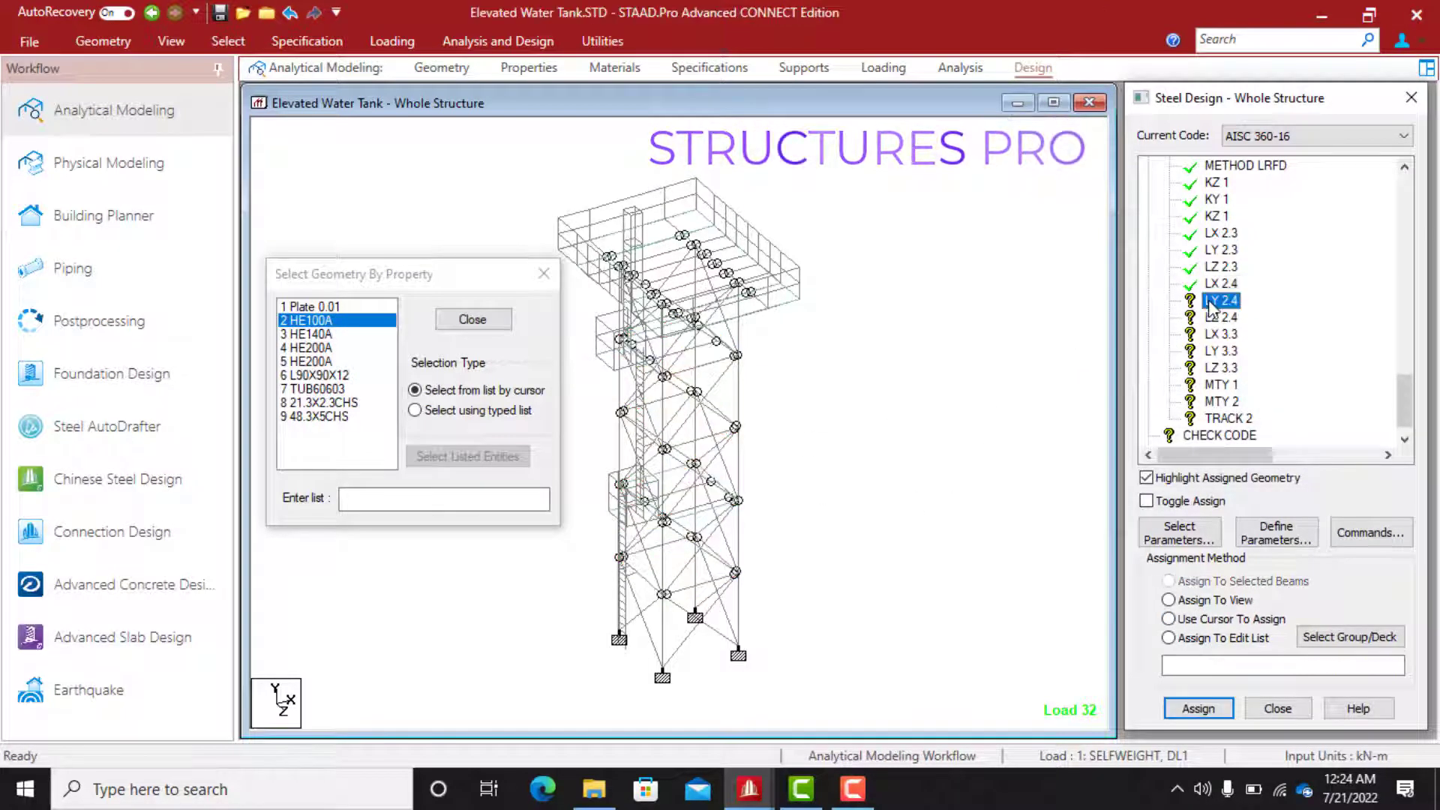
click(318, 319)
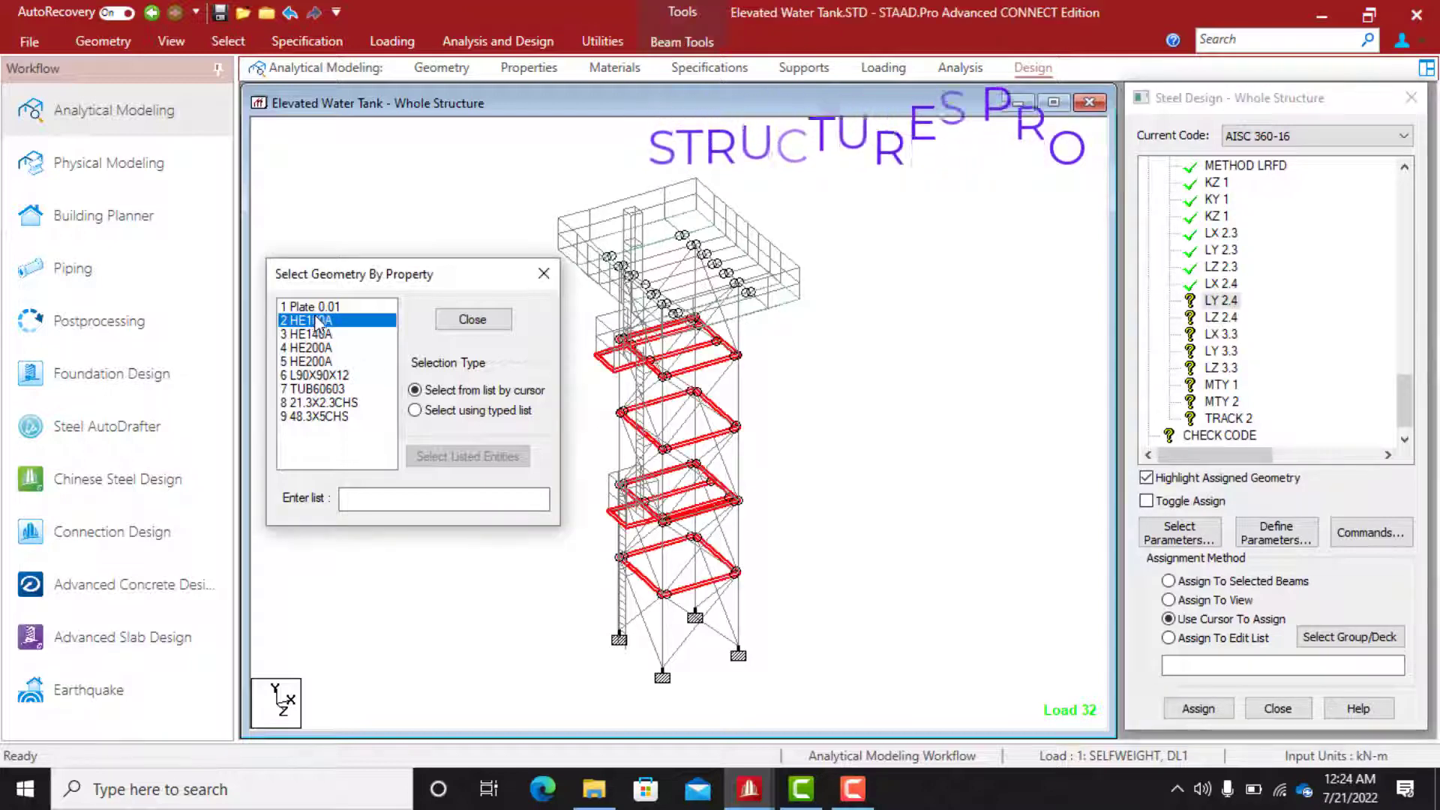
click(1201, 716)
click(1288, 466)
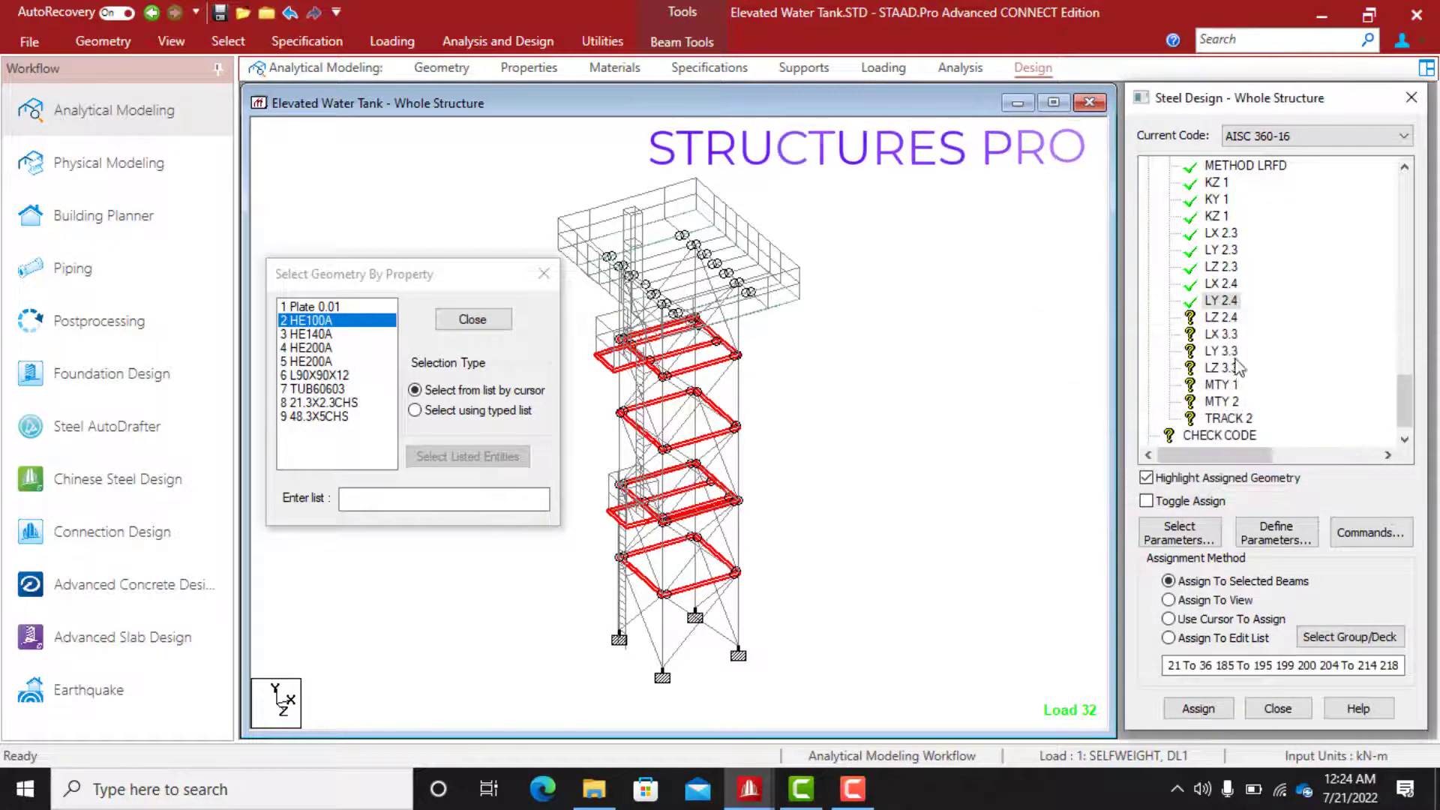
click(1227, 318)
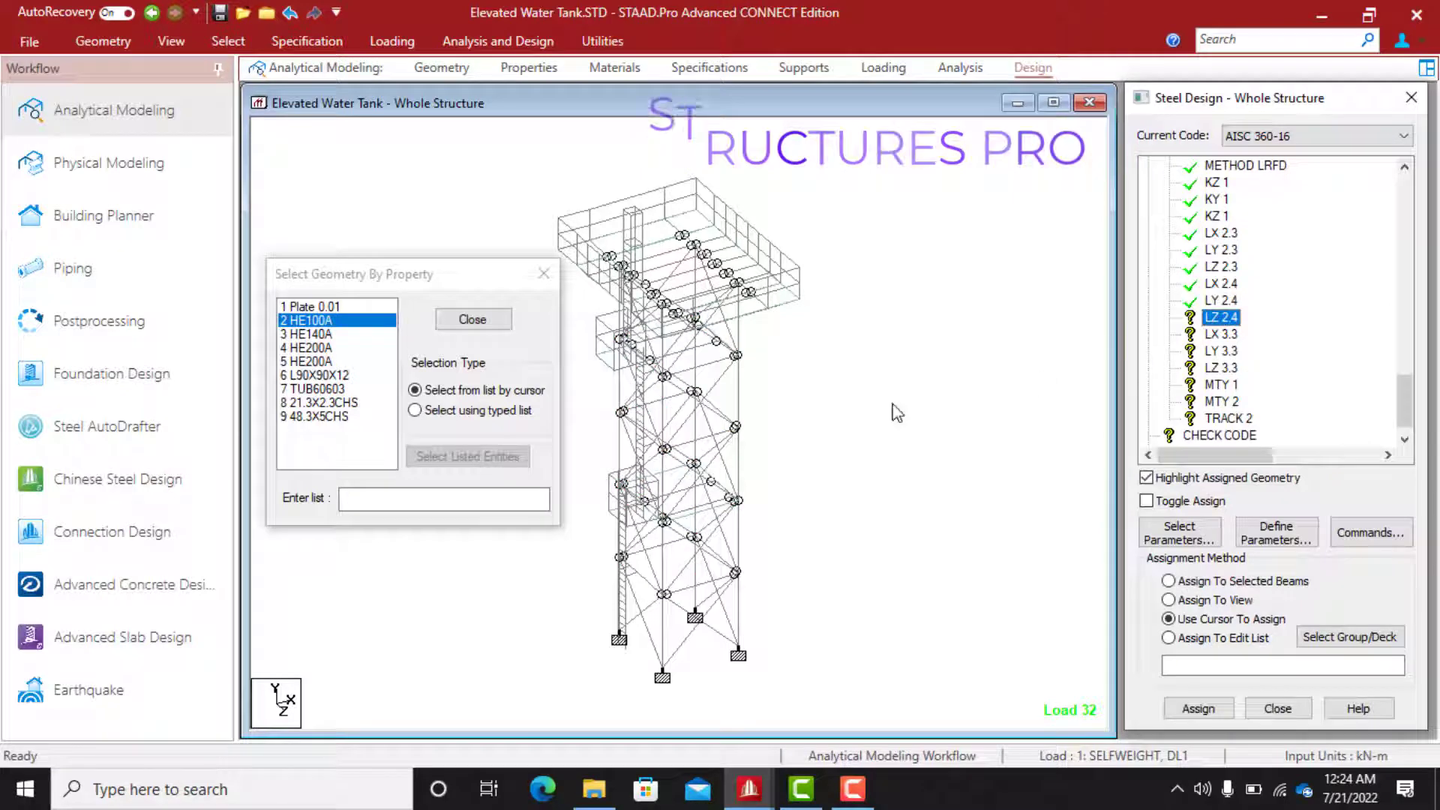
click(335, 322)
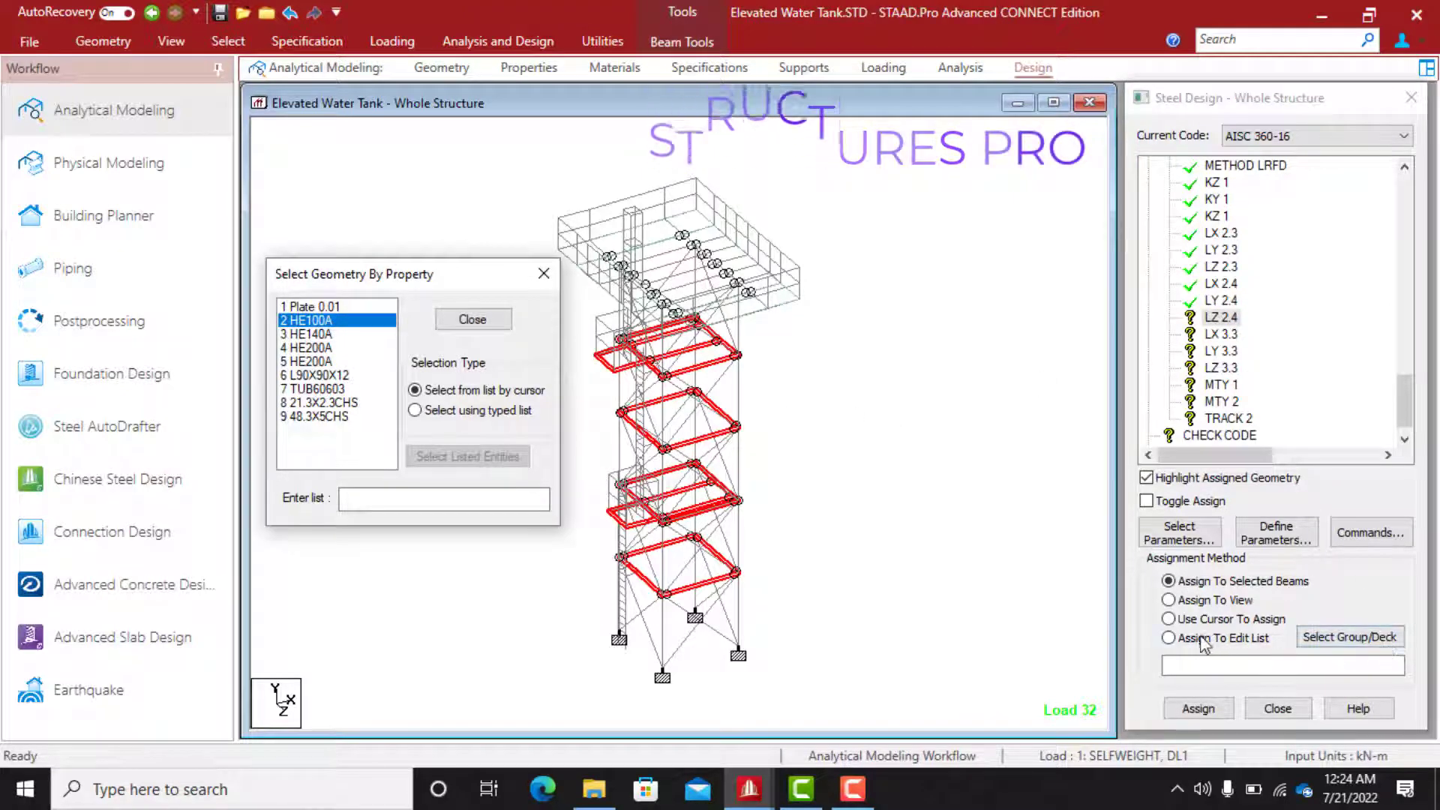
click(1198, 708)
click(1287, 466)
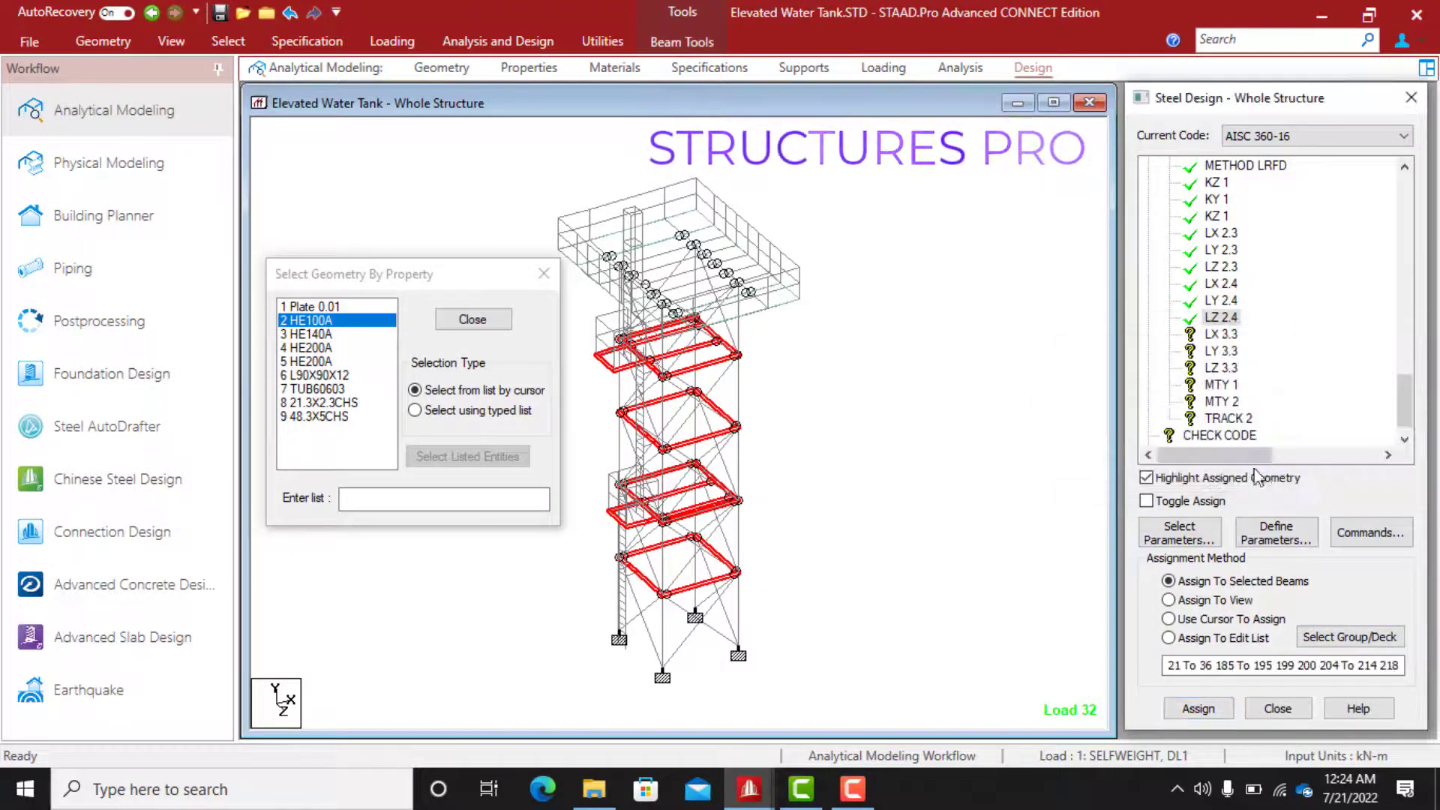
click(1210, 336)
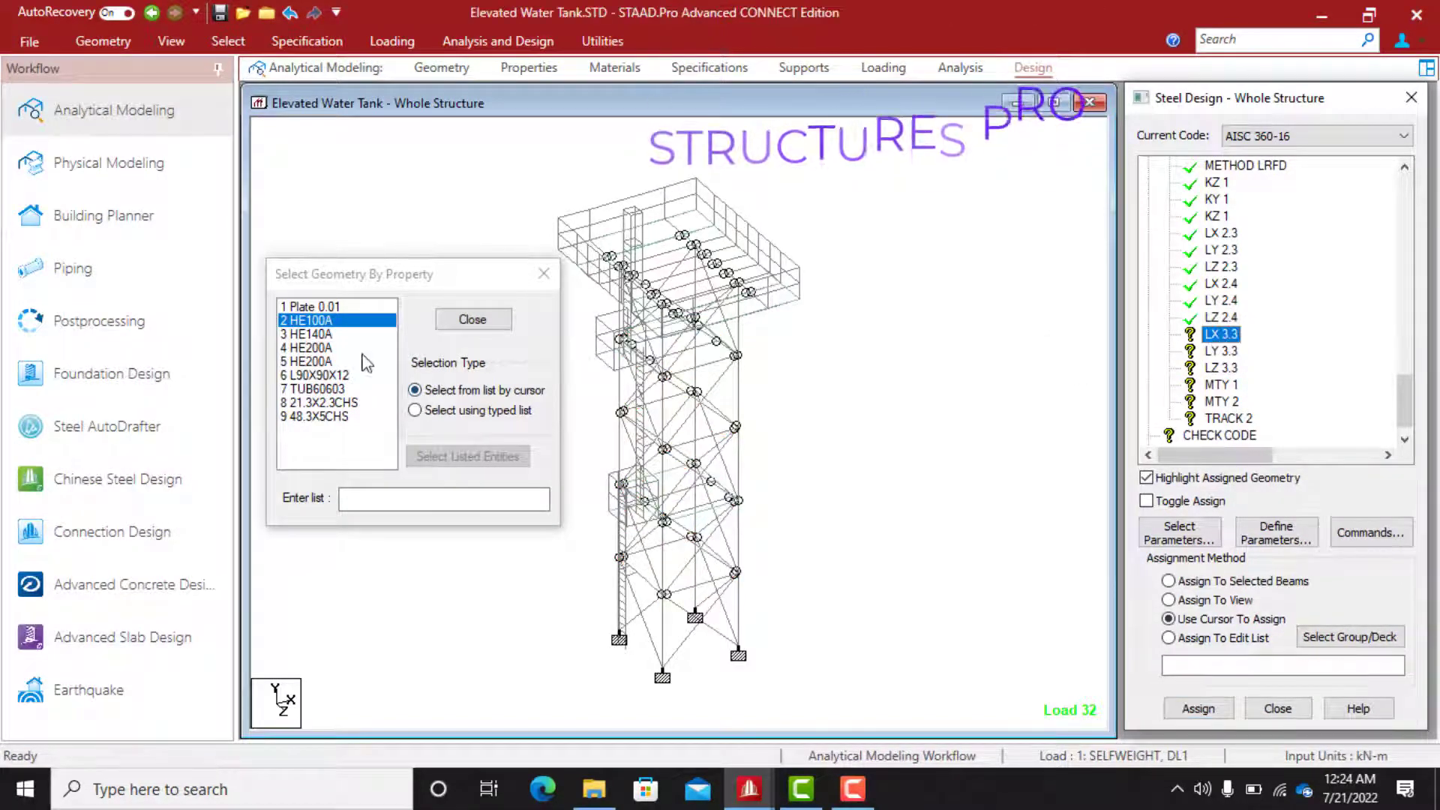
Assign LX 3.3, LY 3.3 and LZ 3.3 to the L90X90X12 bracing members 499 to 534
click(311, 375)
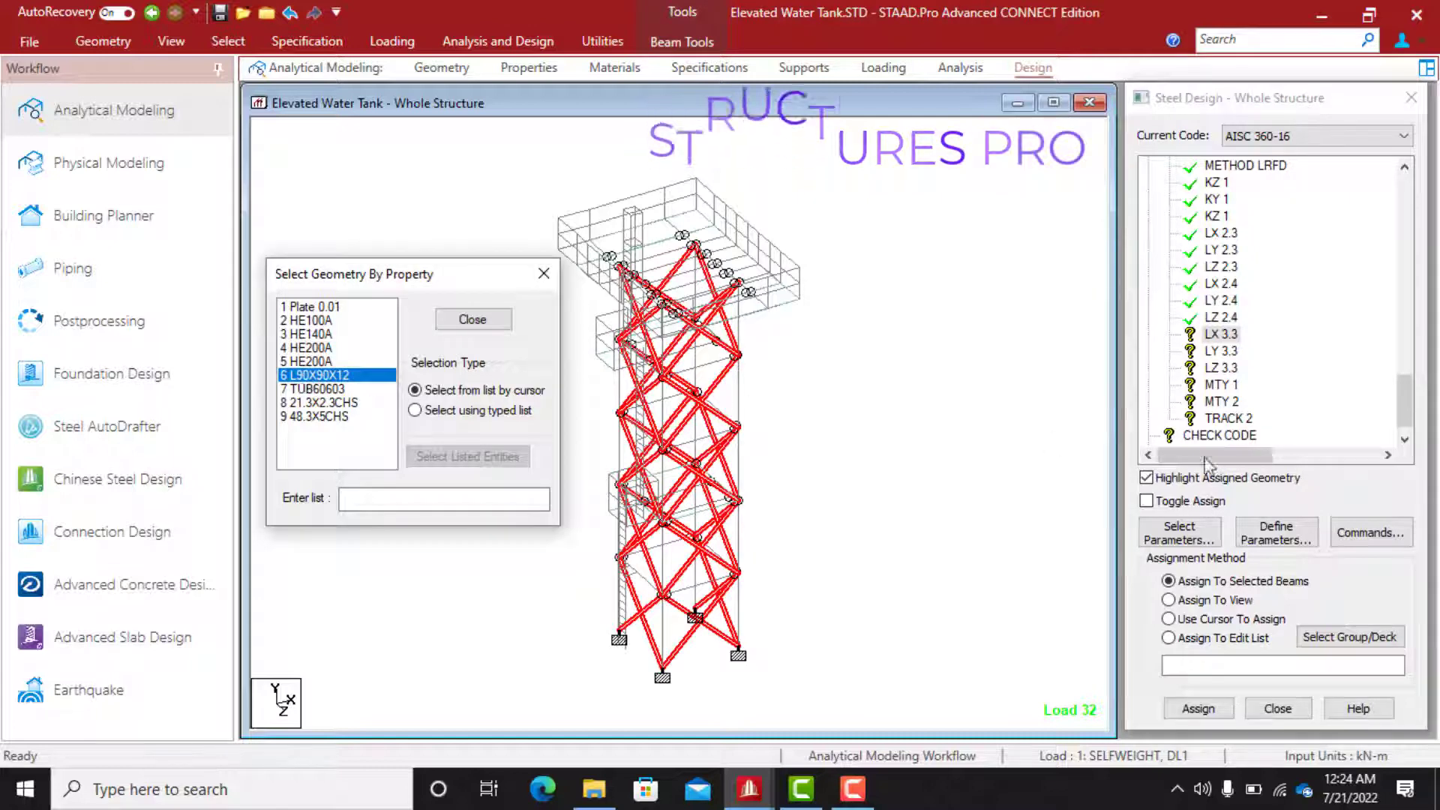
click(1199, 708)
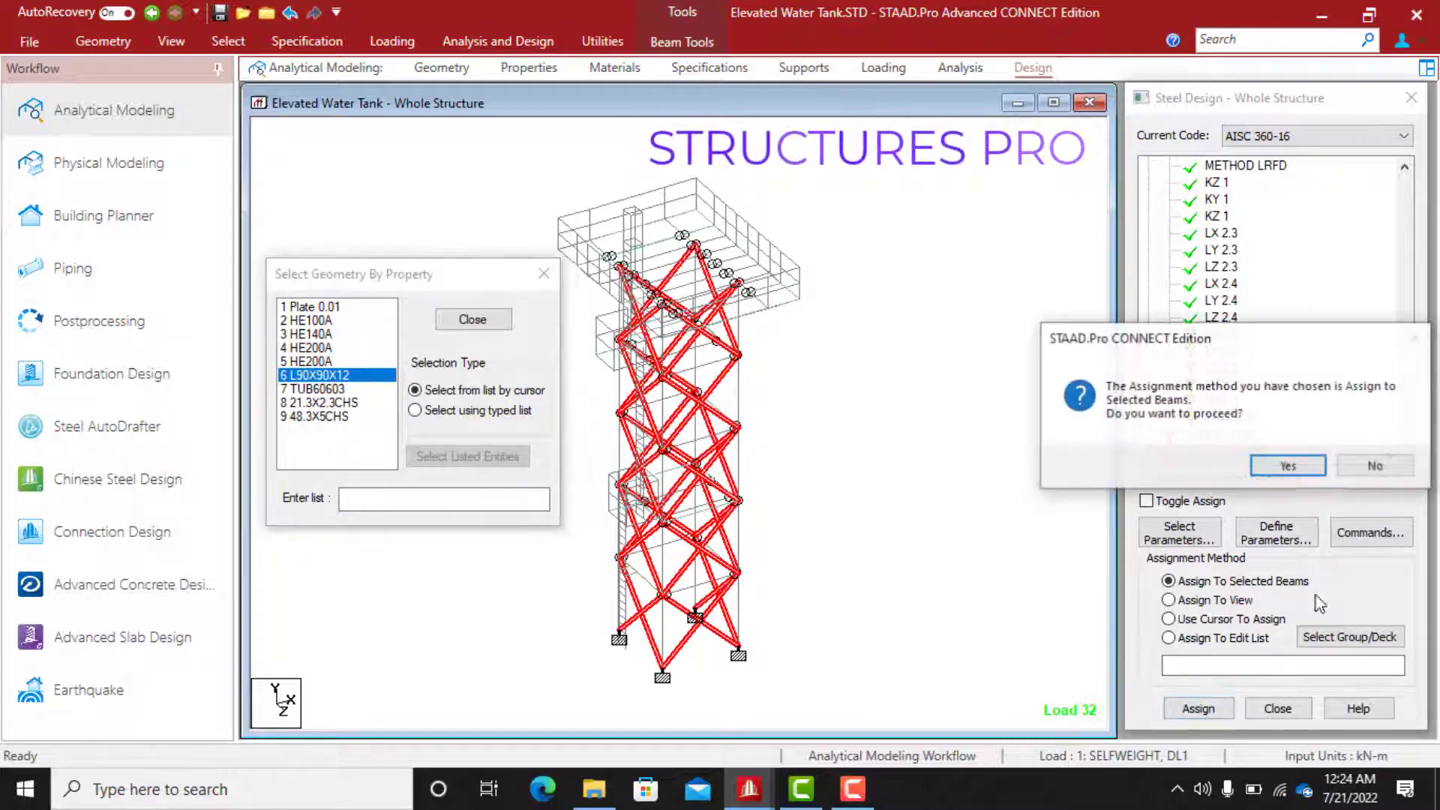
click(1288, 466)
click(1221, 351)
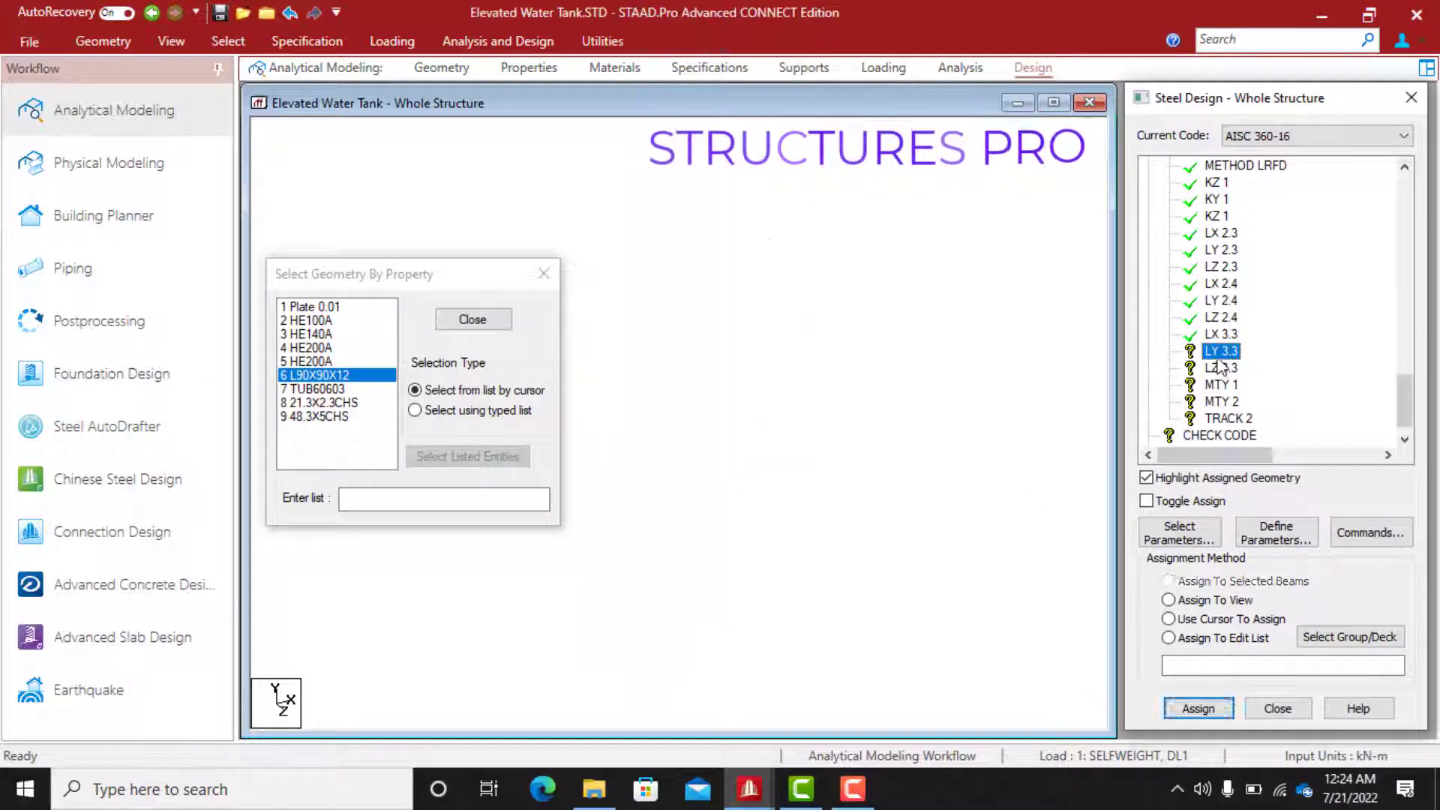
click(331, 378)
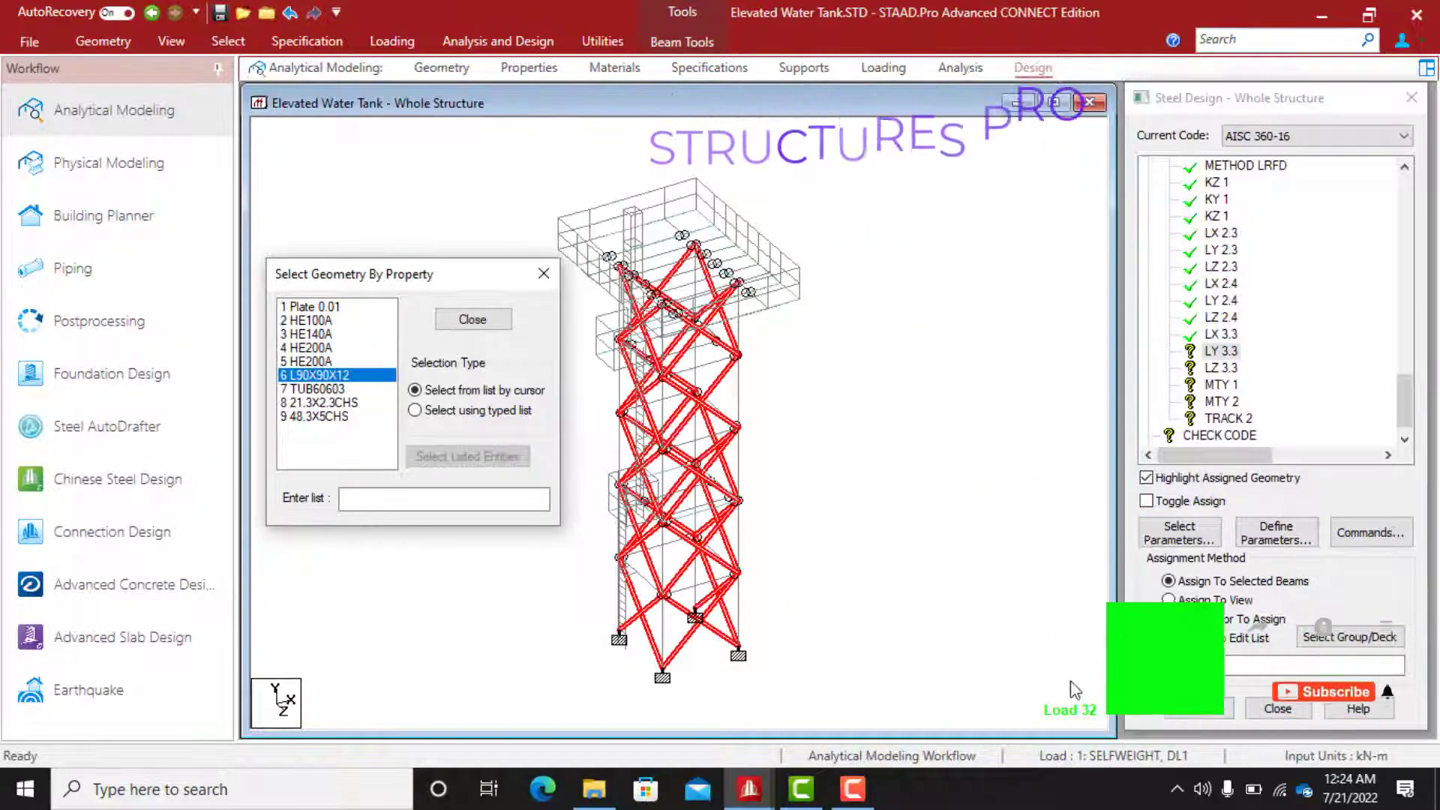
click(1198, 708)
click(1287, 467)
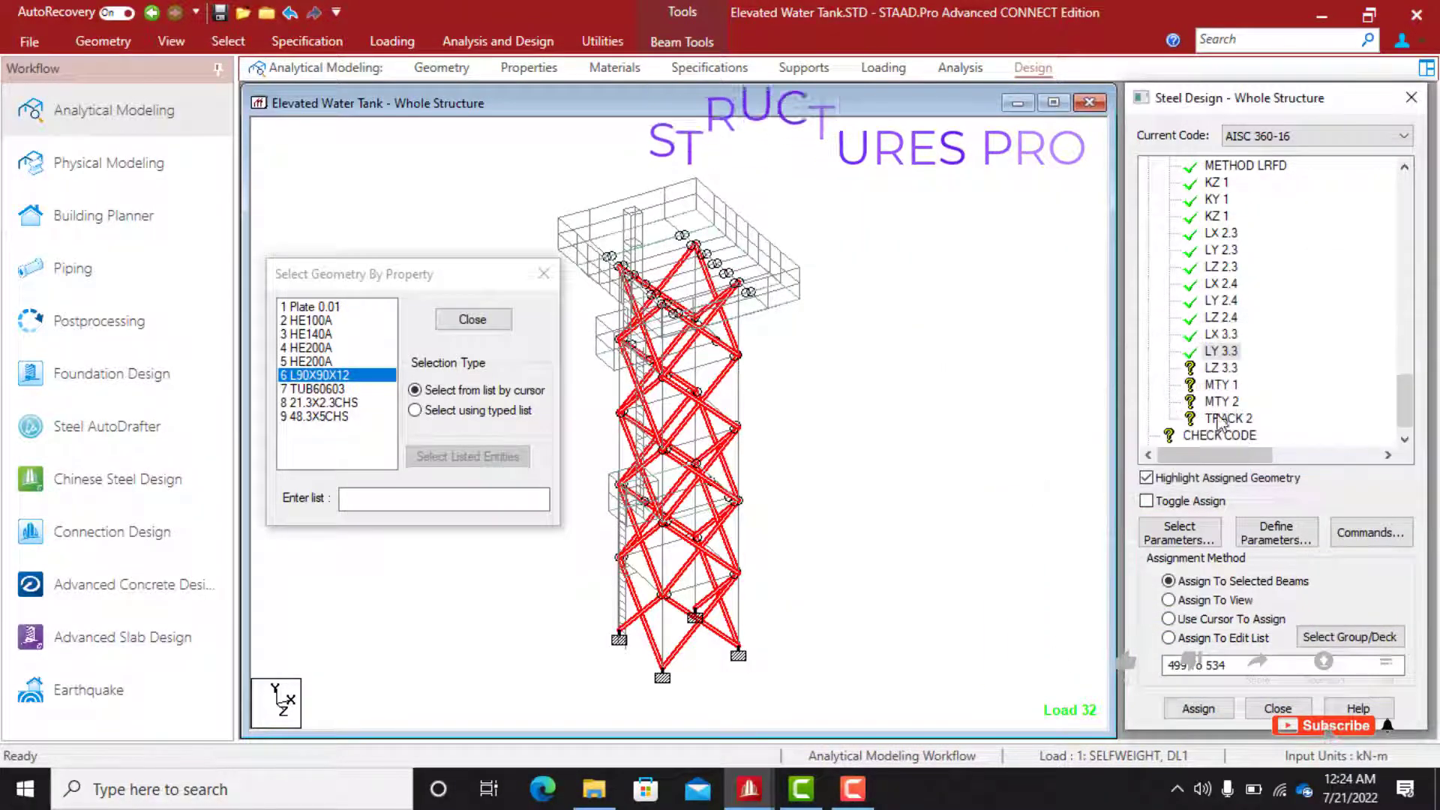
click(1221, 368)
click(321, 375)
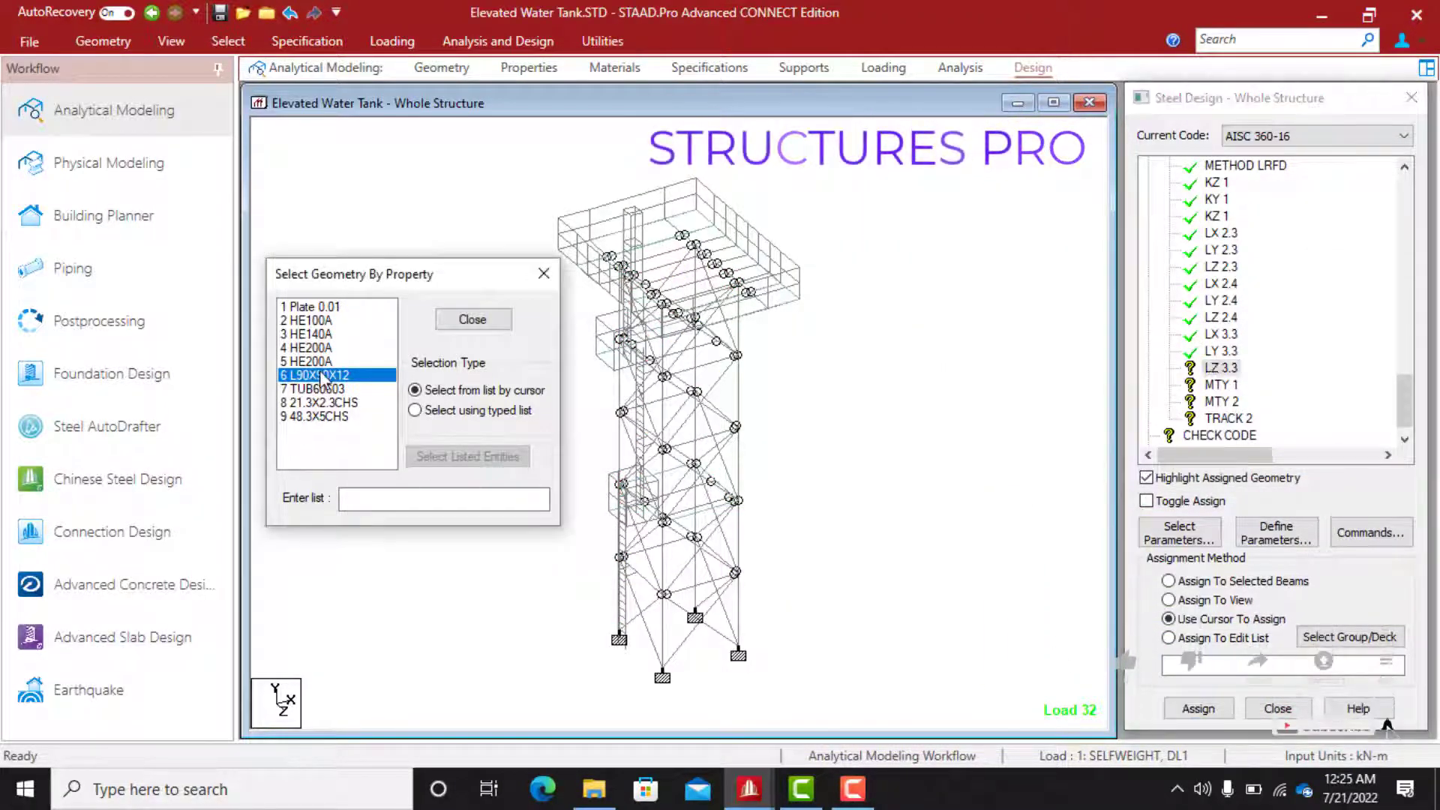
click(1199, 708)
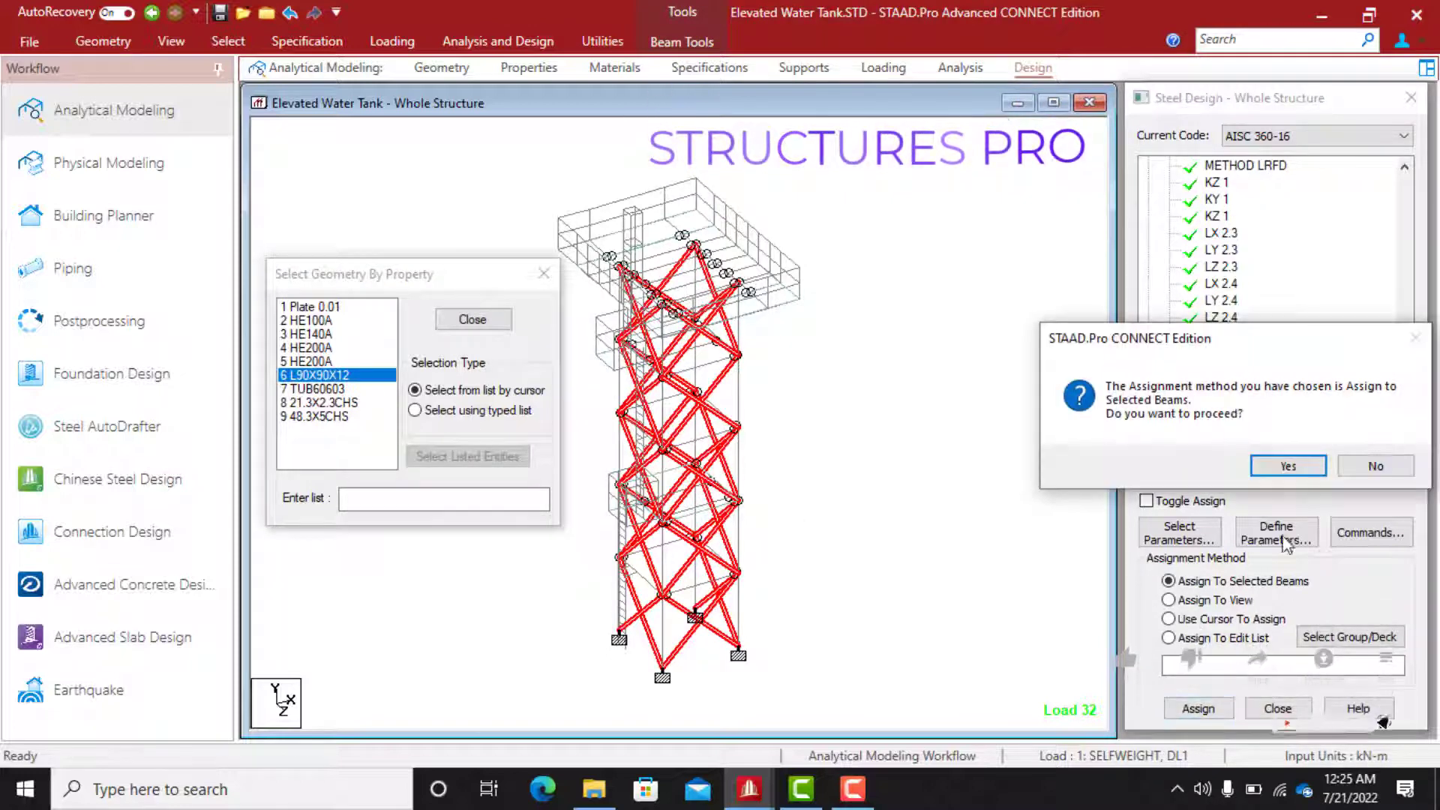
click(1287, 466)
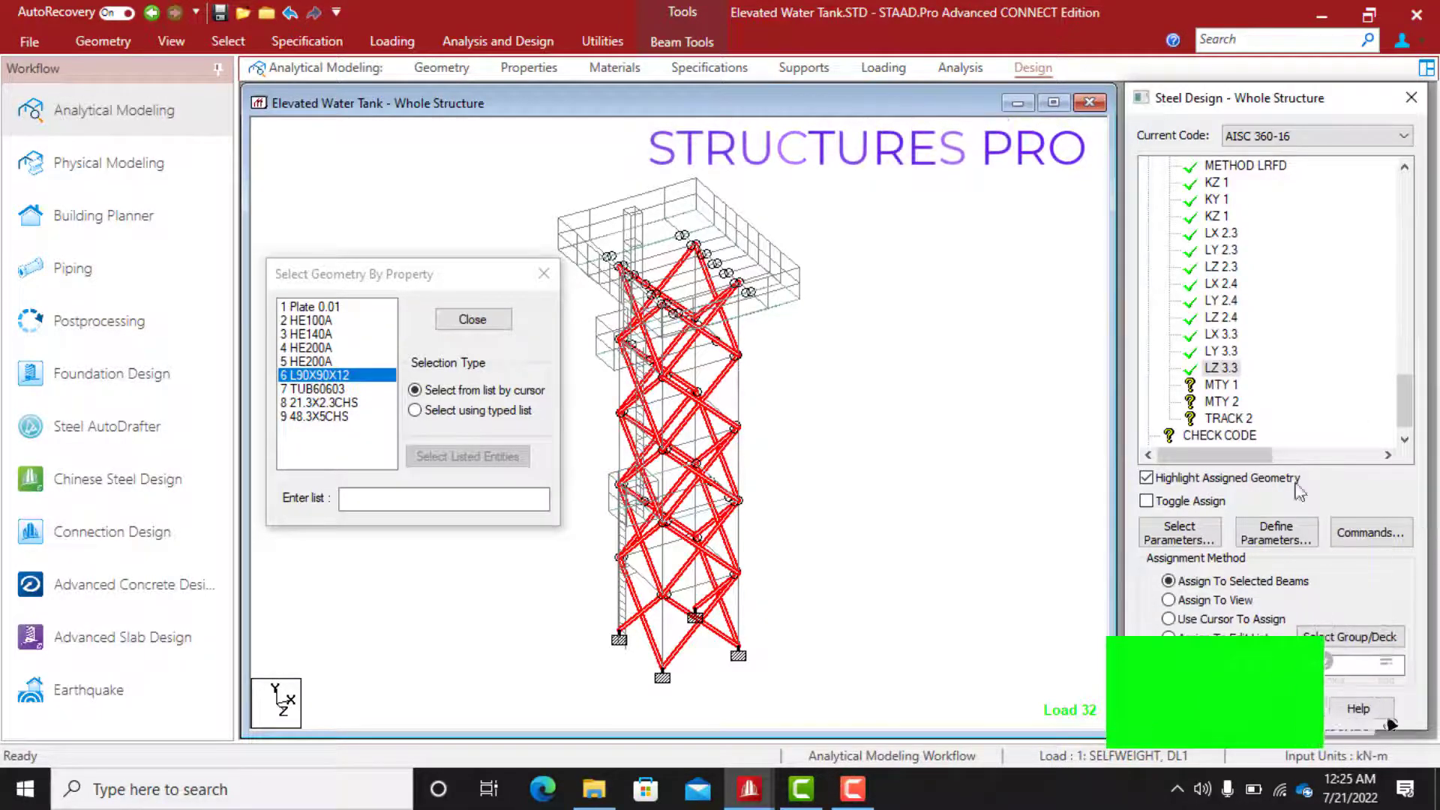
click(1223, 388)
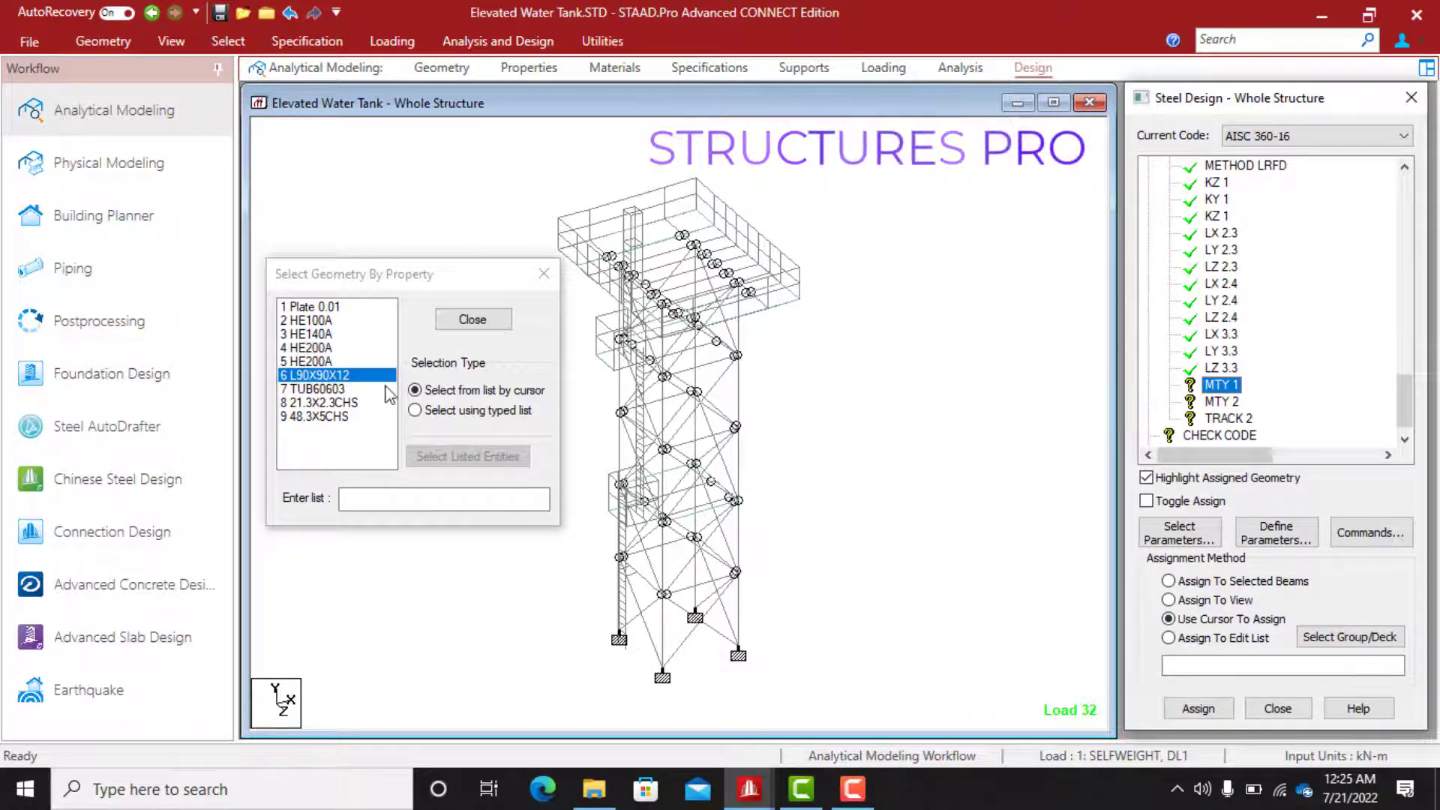
Select the HE100A, HE140A and HE200A sections, assign MTY 1, and close the property window
click(320, 321)
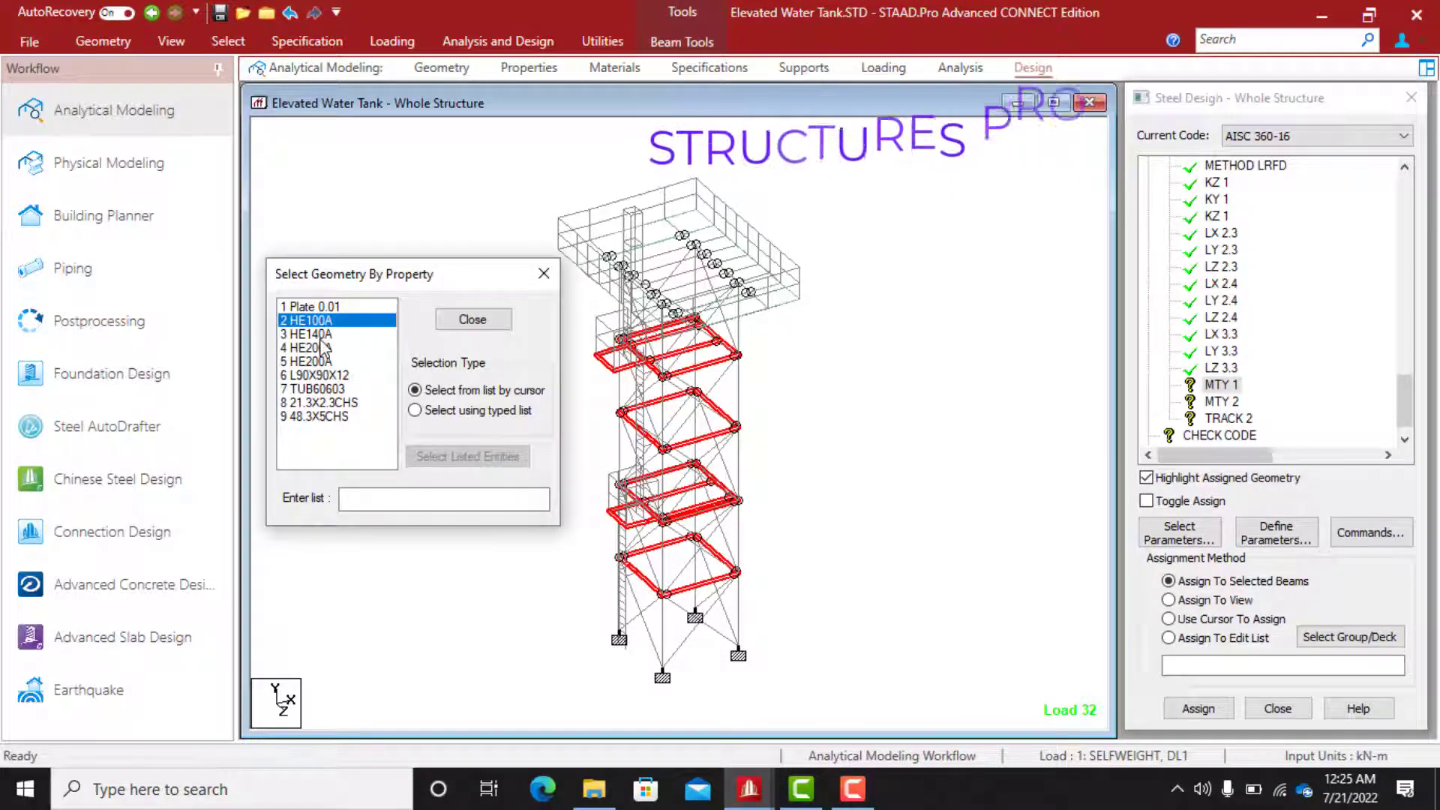
ctrl+click(322, 335)
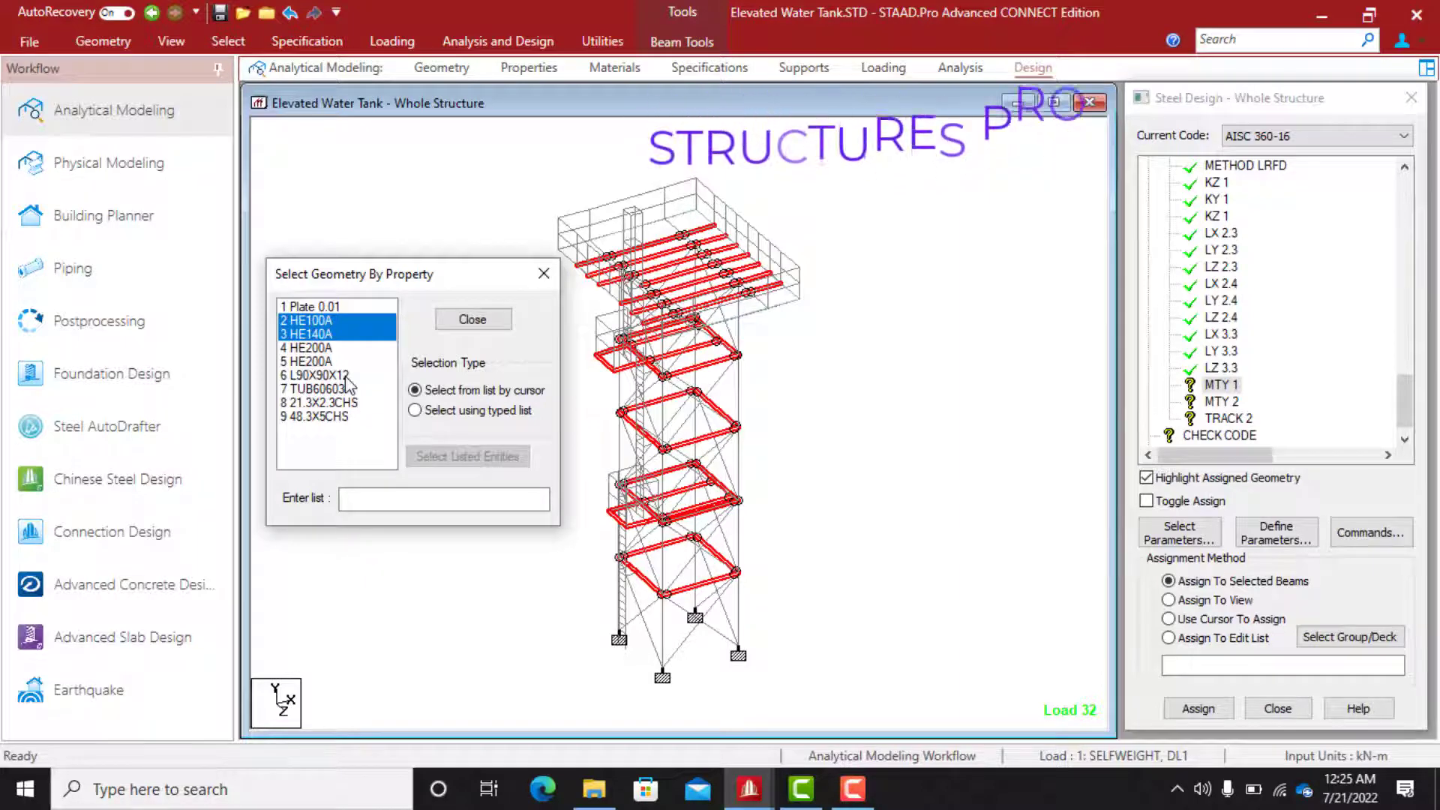
click(322, 361)
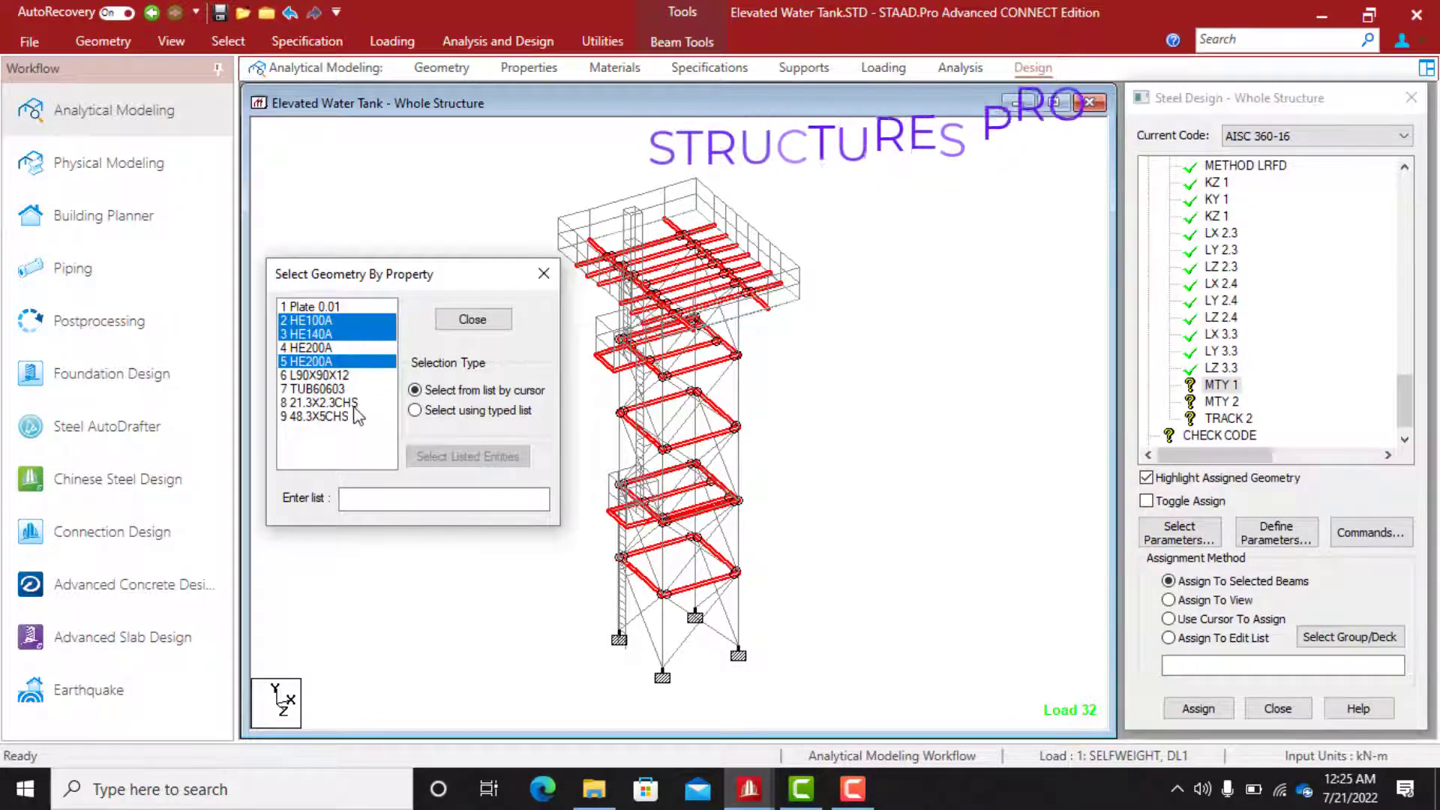
click(330, 390)
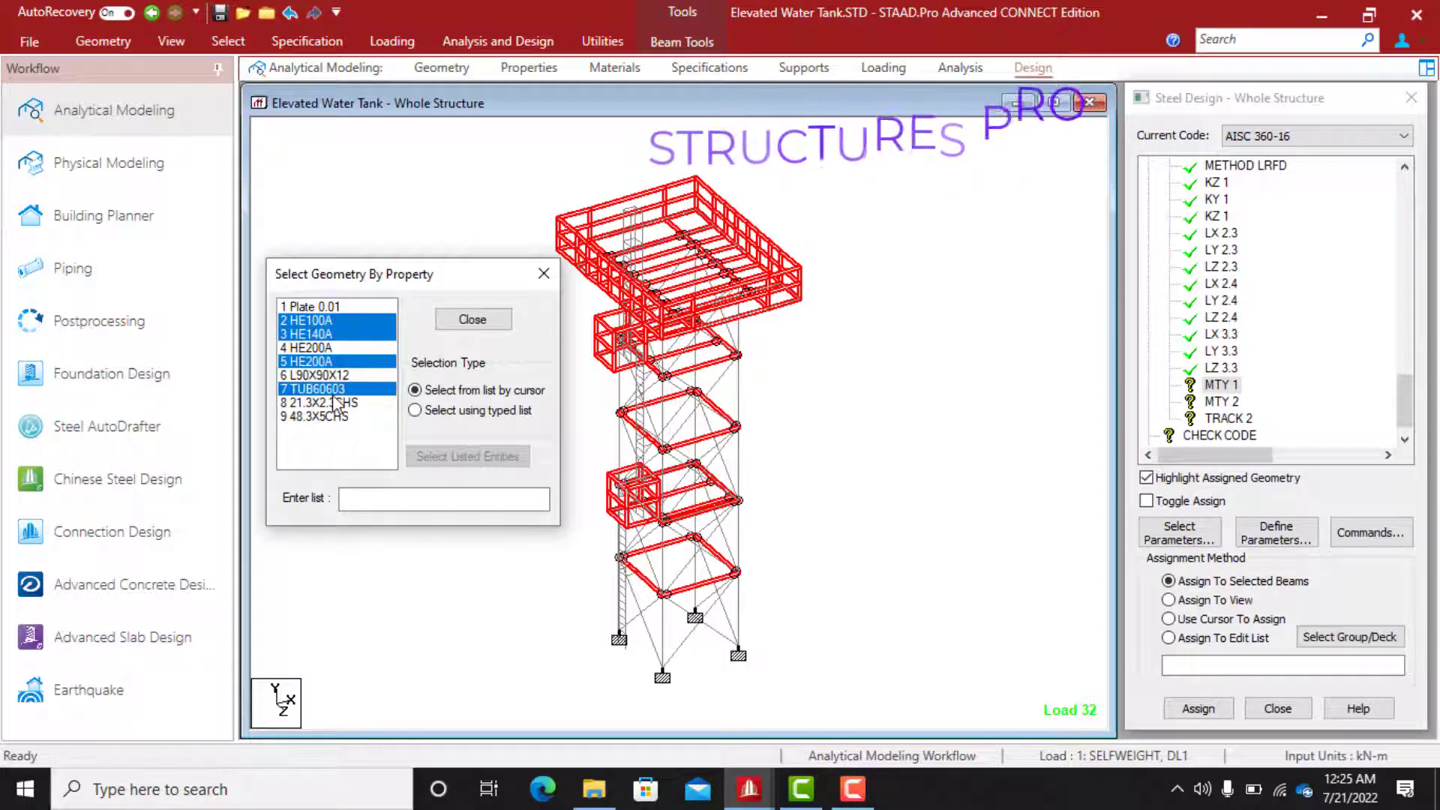
click(335, 395)
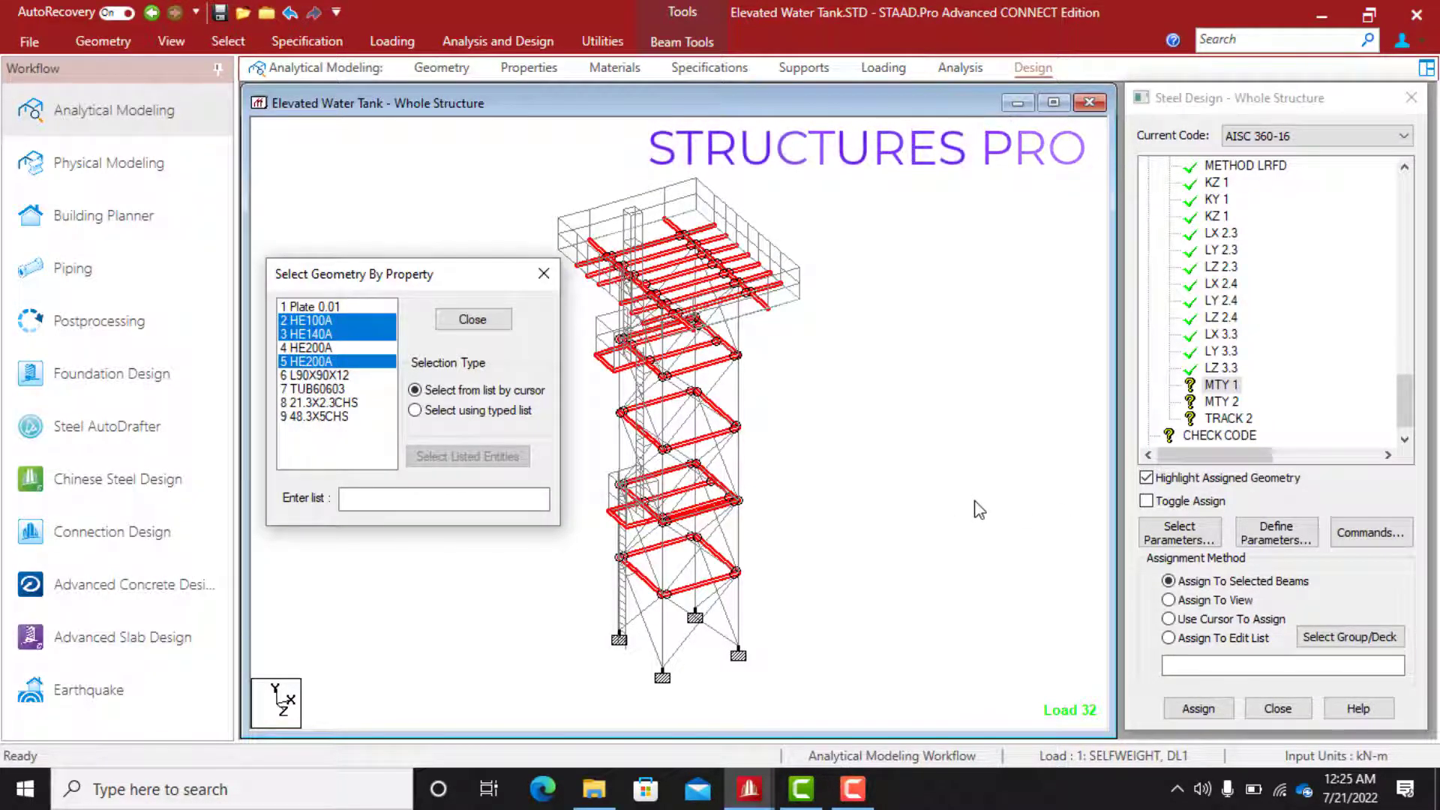
click(1199, 707)
click(1285, 471)
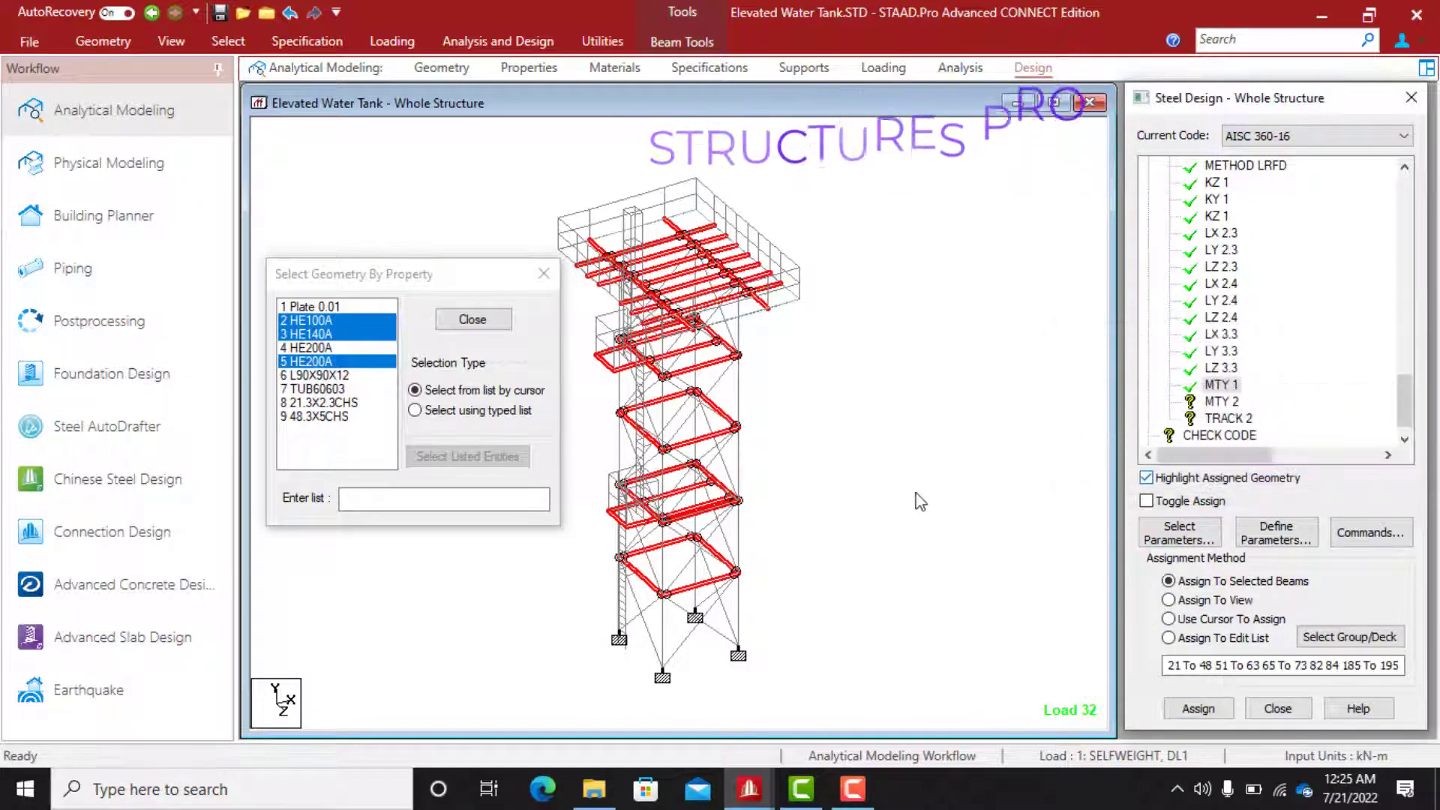
click(1221, 402)
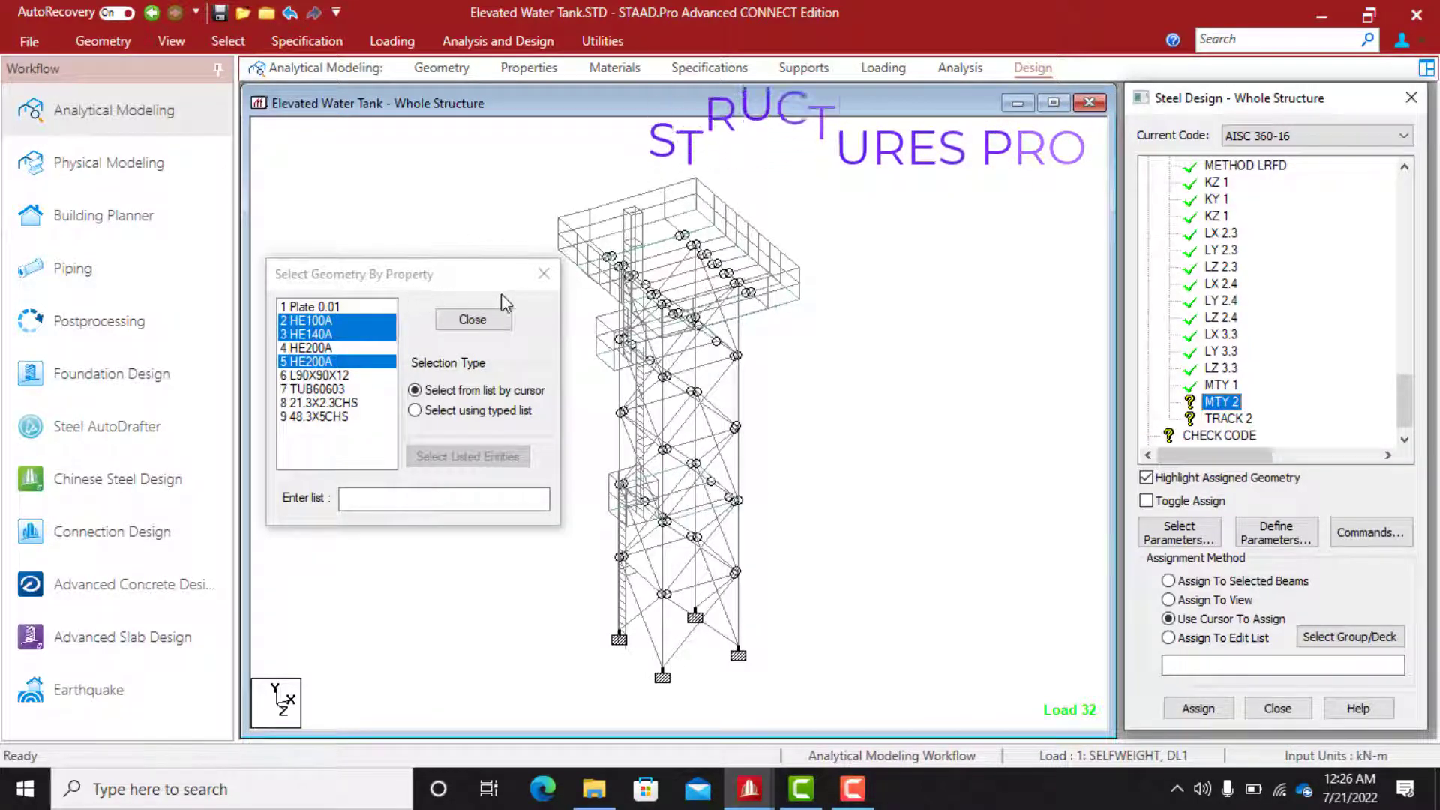
click(544, 275)
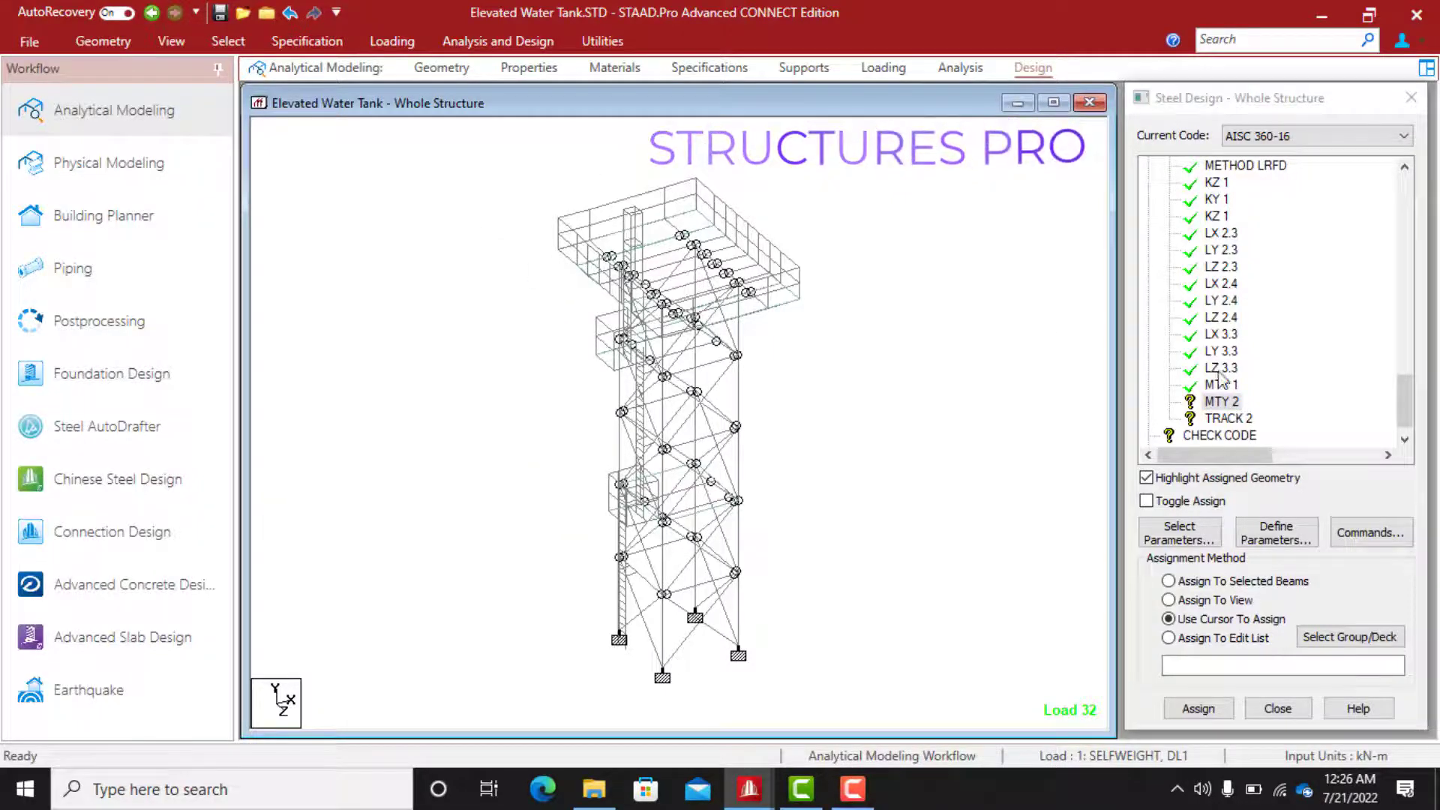
Select all beams parallel to Y and assign them MTY 2 as columns
click(228, 41)
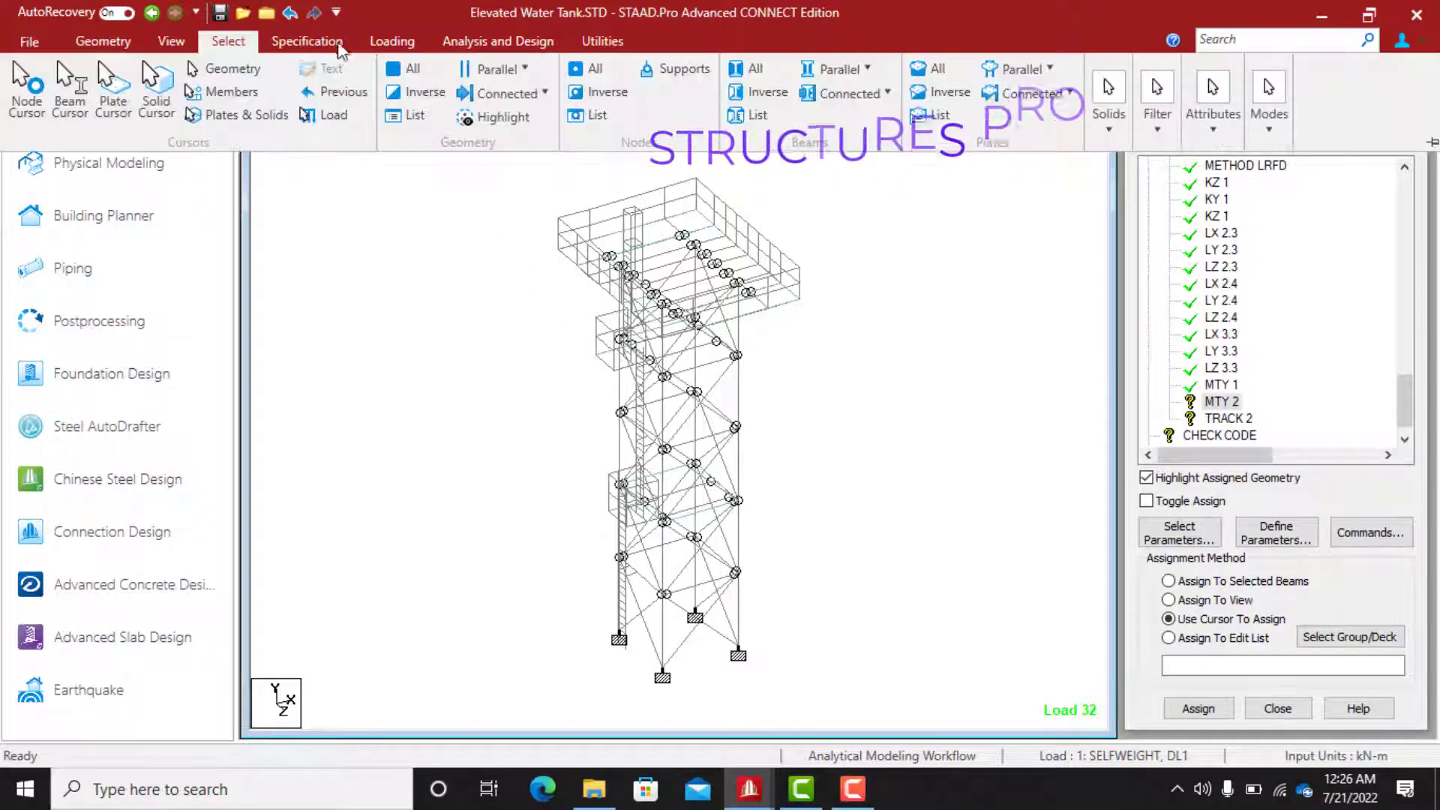
click(866, 72)
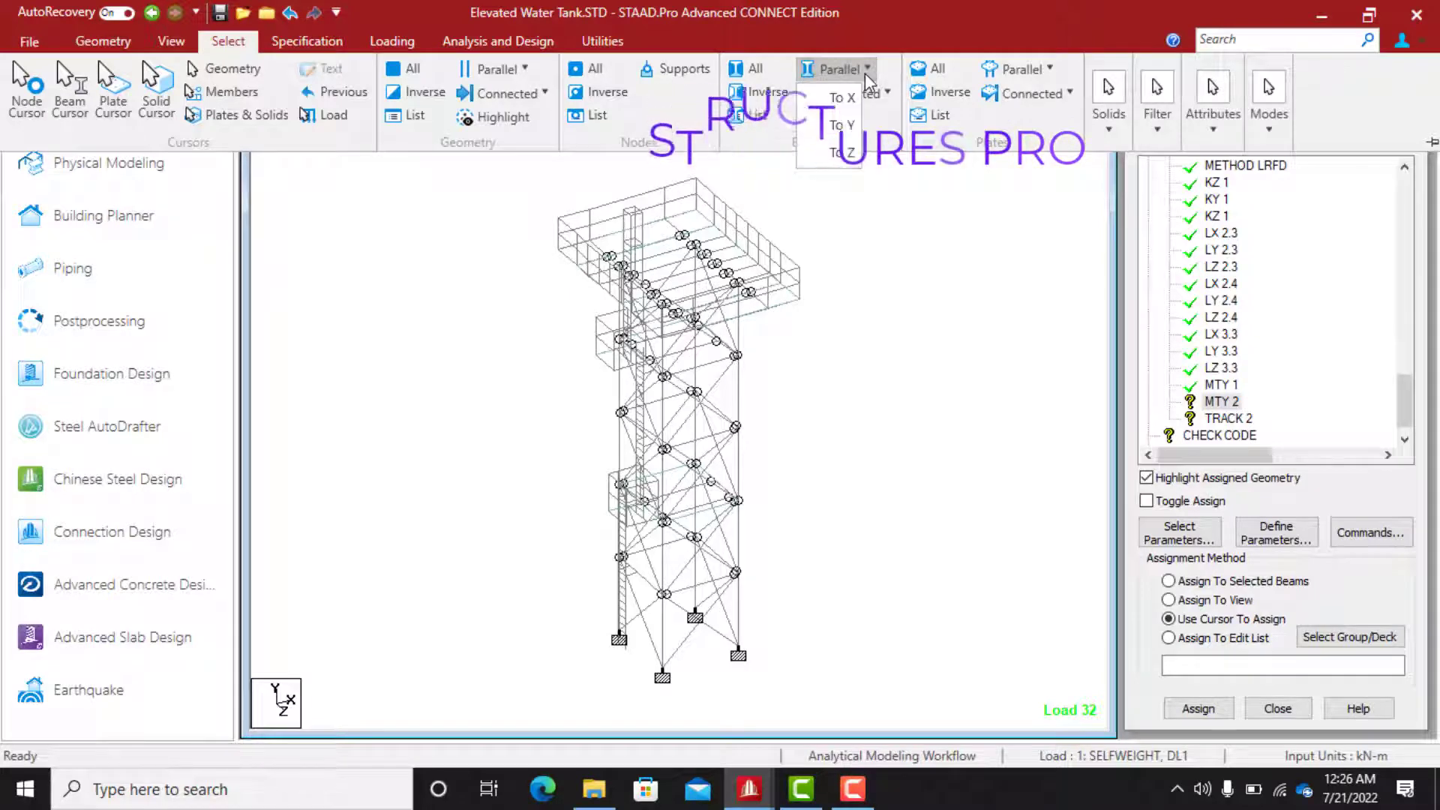
click(850, 127)
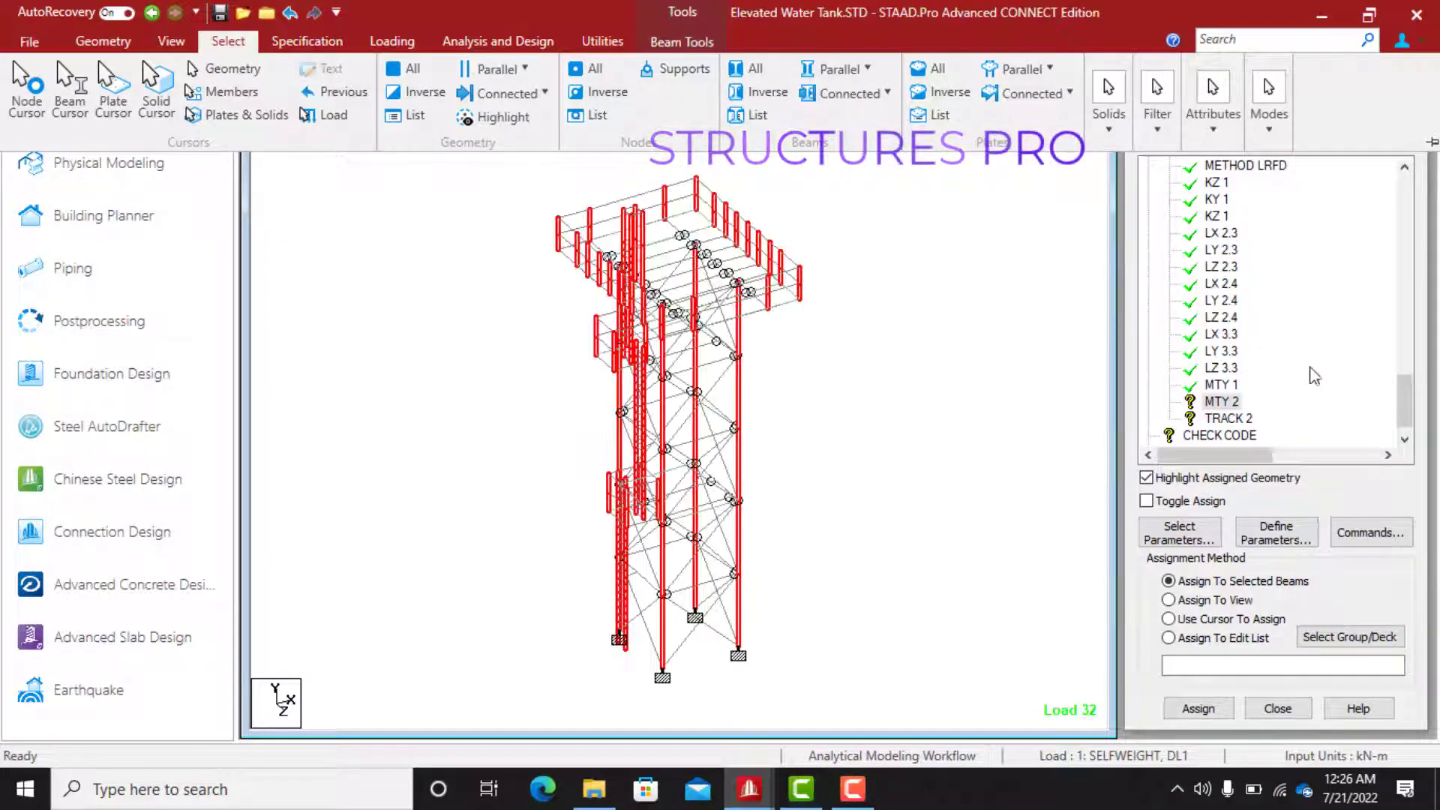
click(1205, 714)
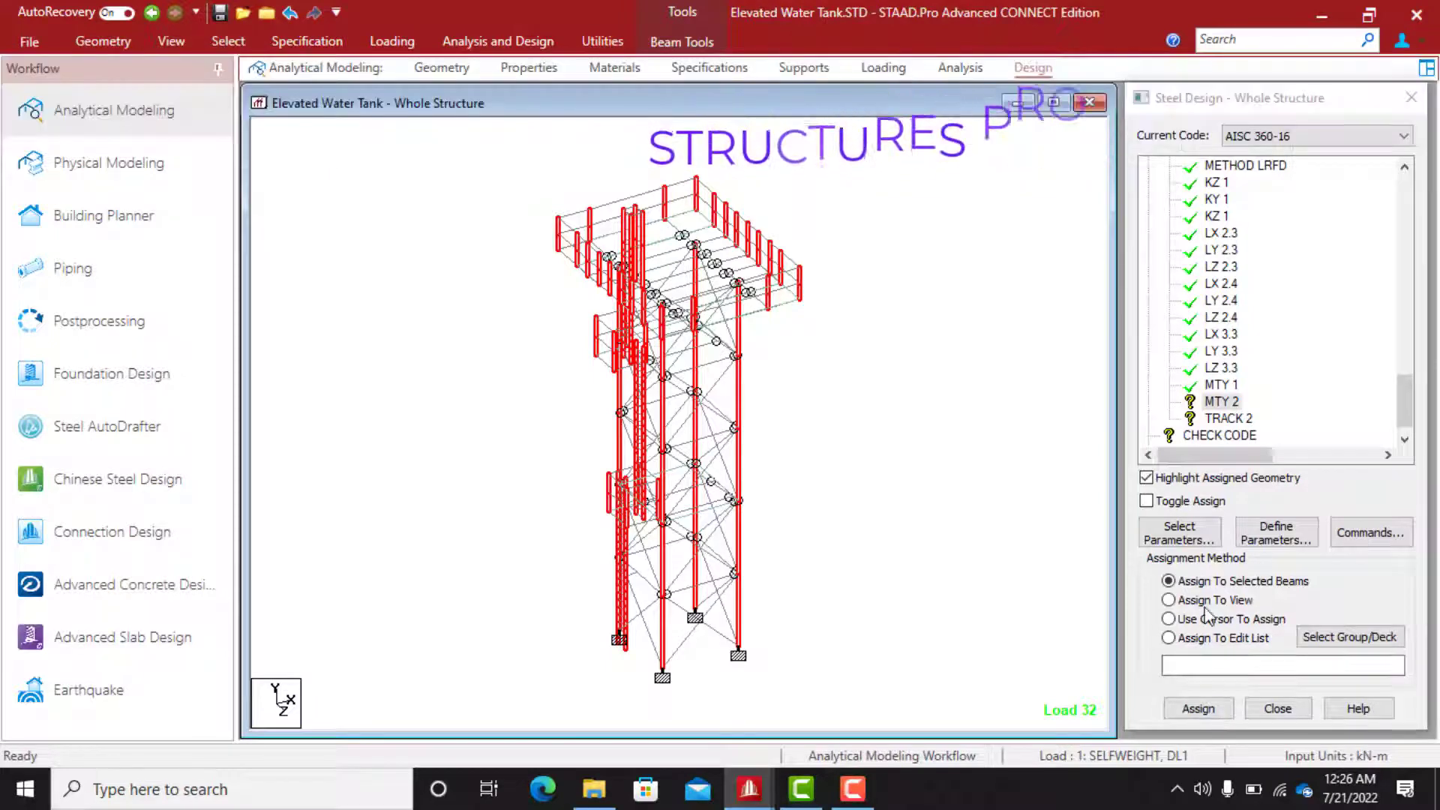
click(1199, 710)
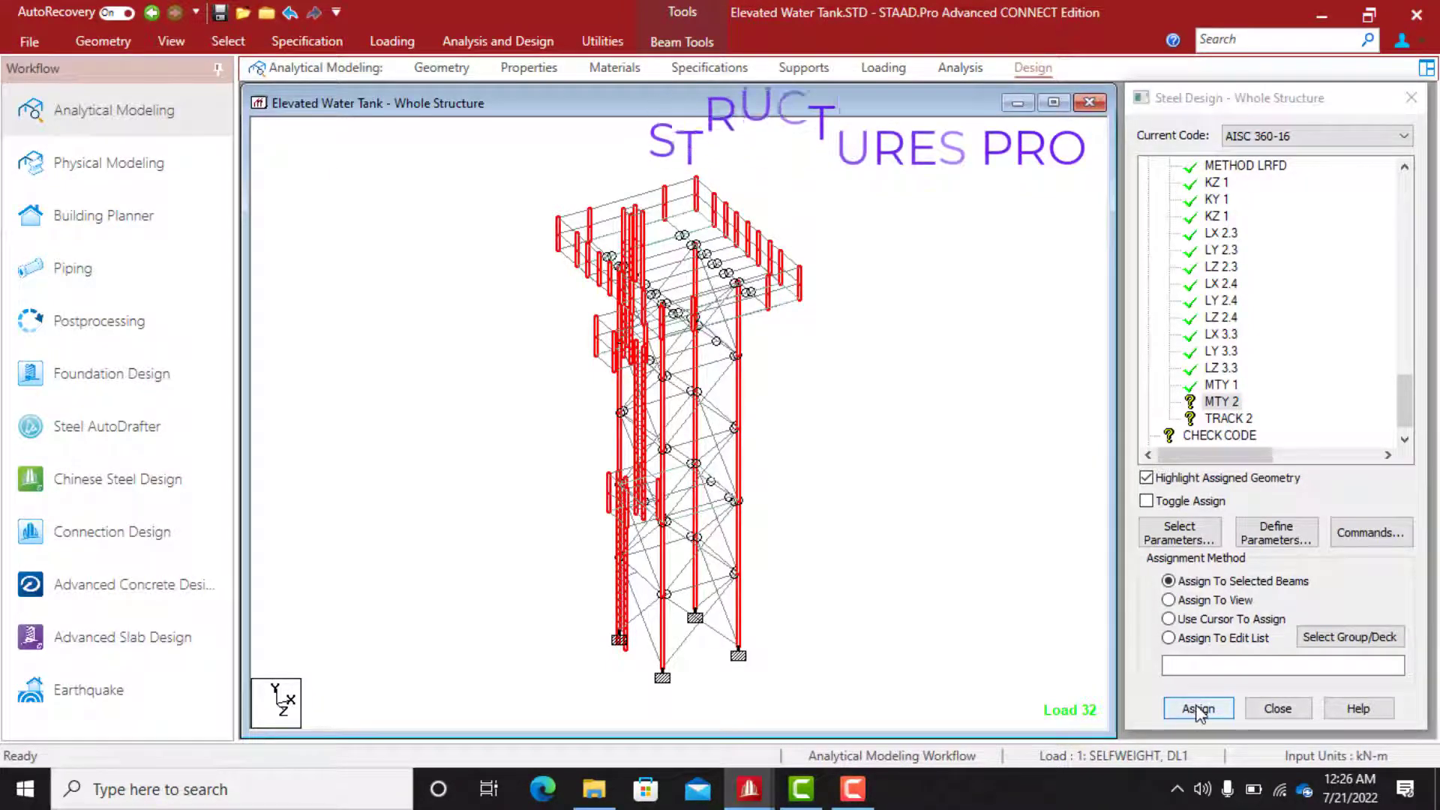
click(1287, 464)
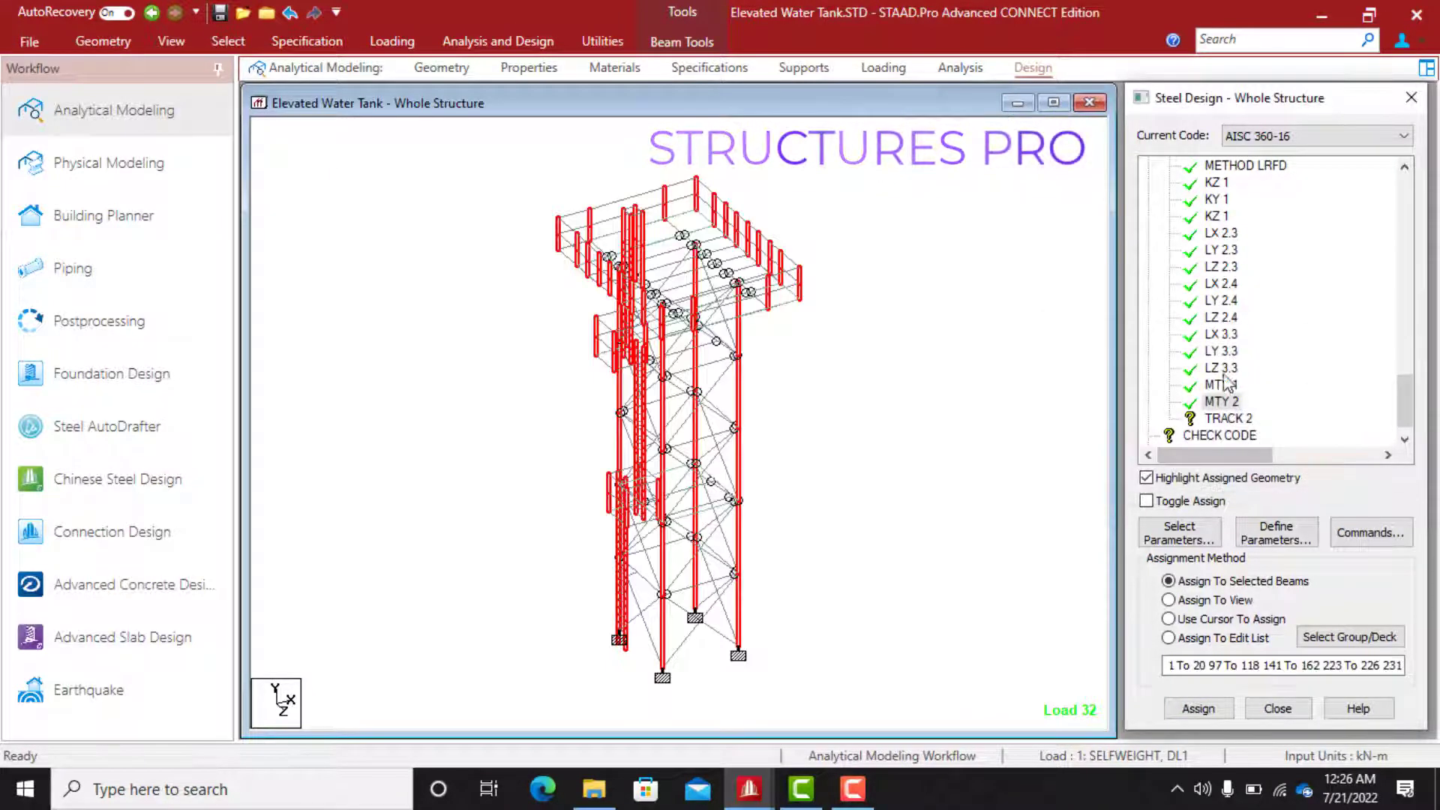
click(1223, 384)
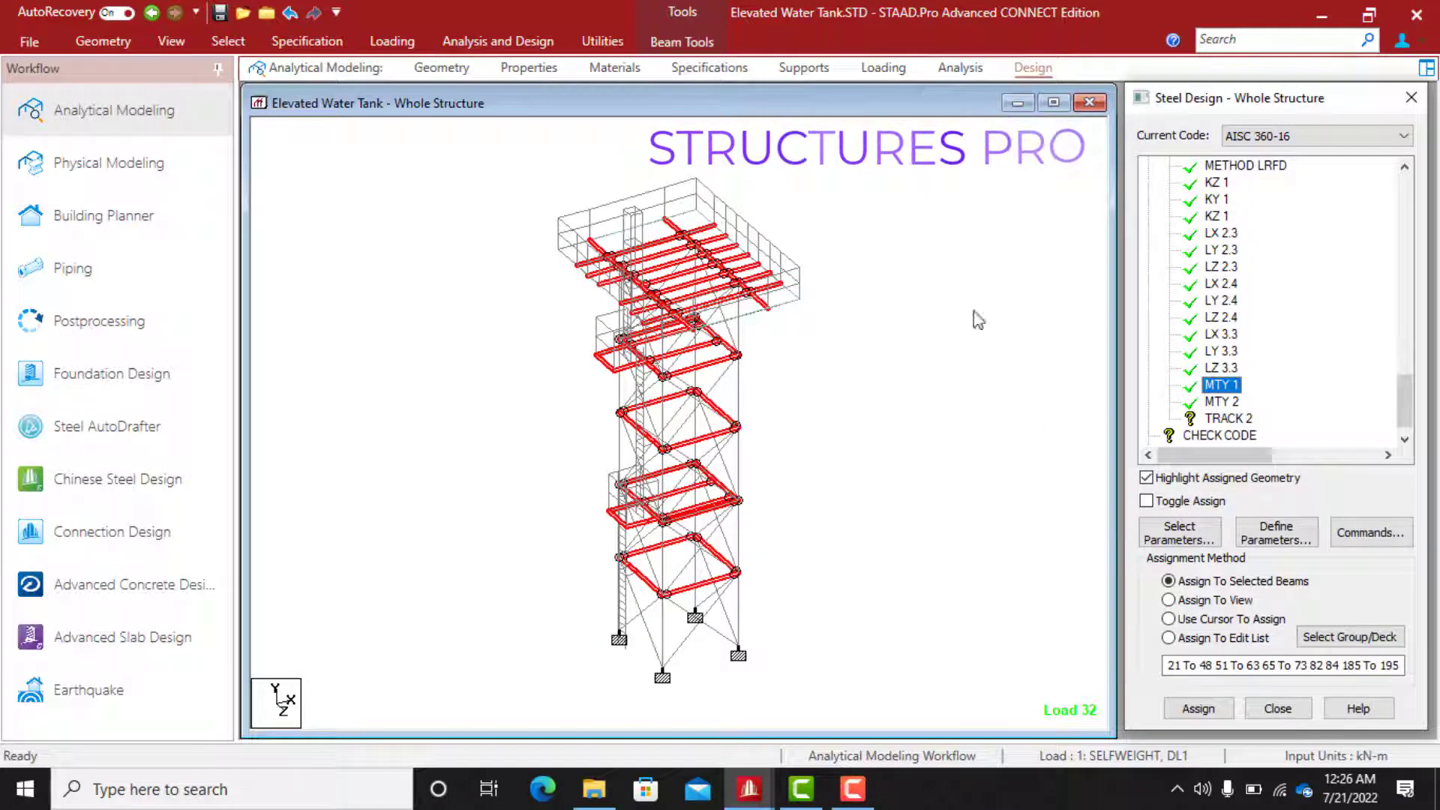
Select all beams parallel to X and Z and assign them MTY 1
click(227, 41)
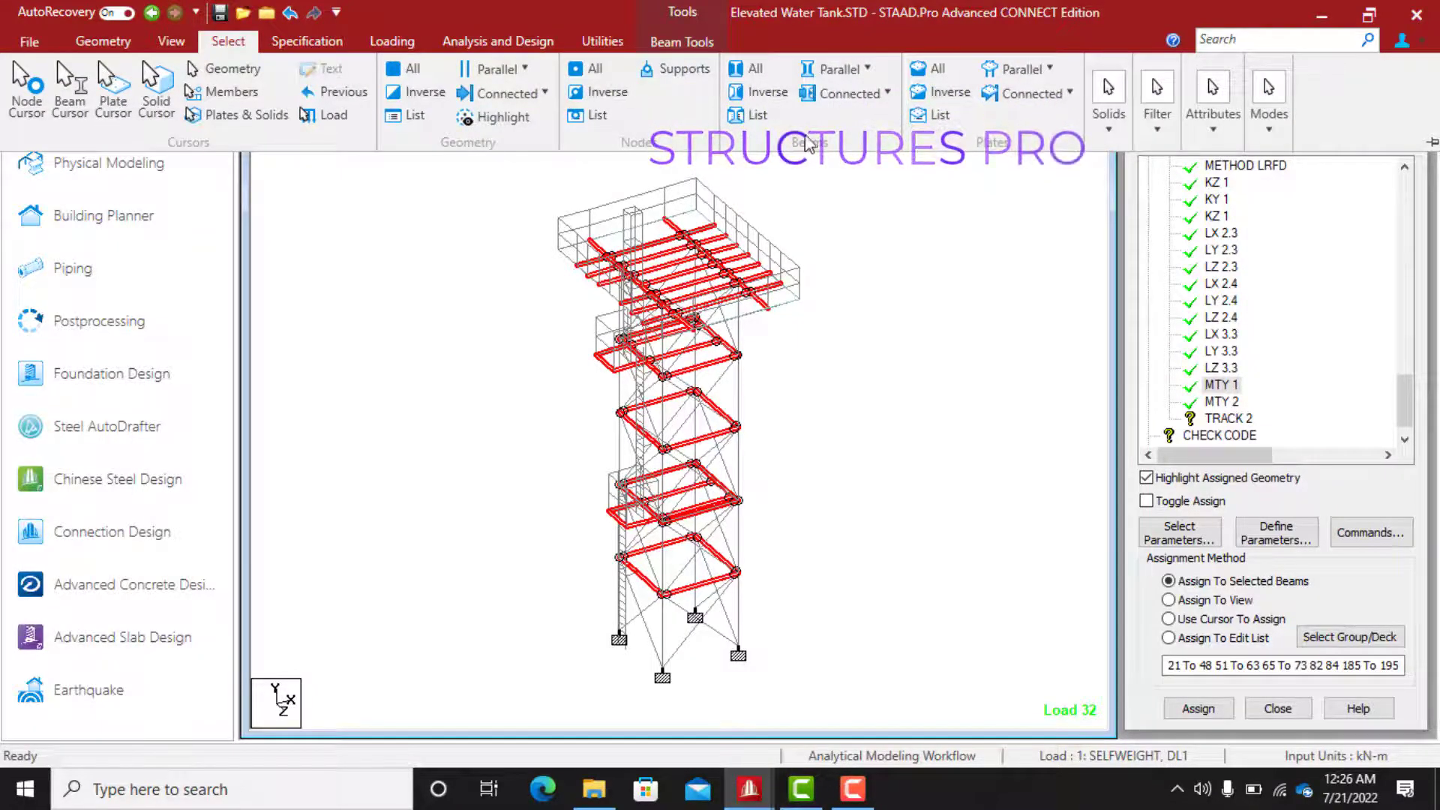
click(867, 69)
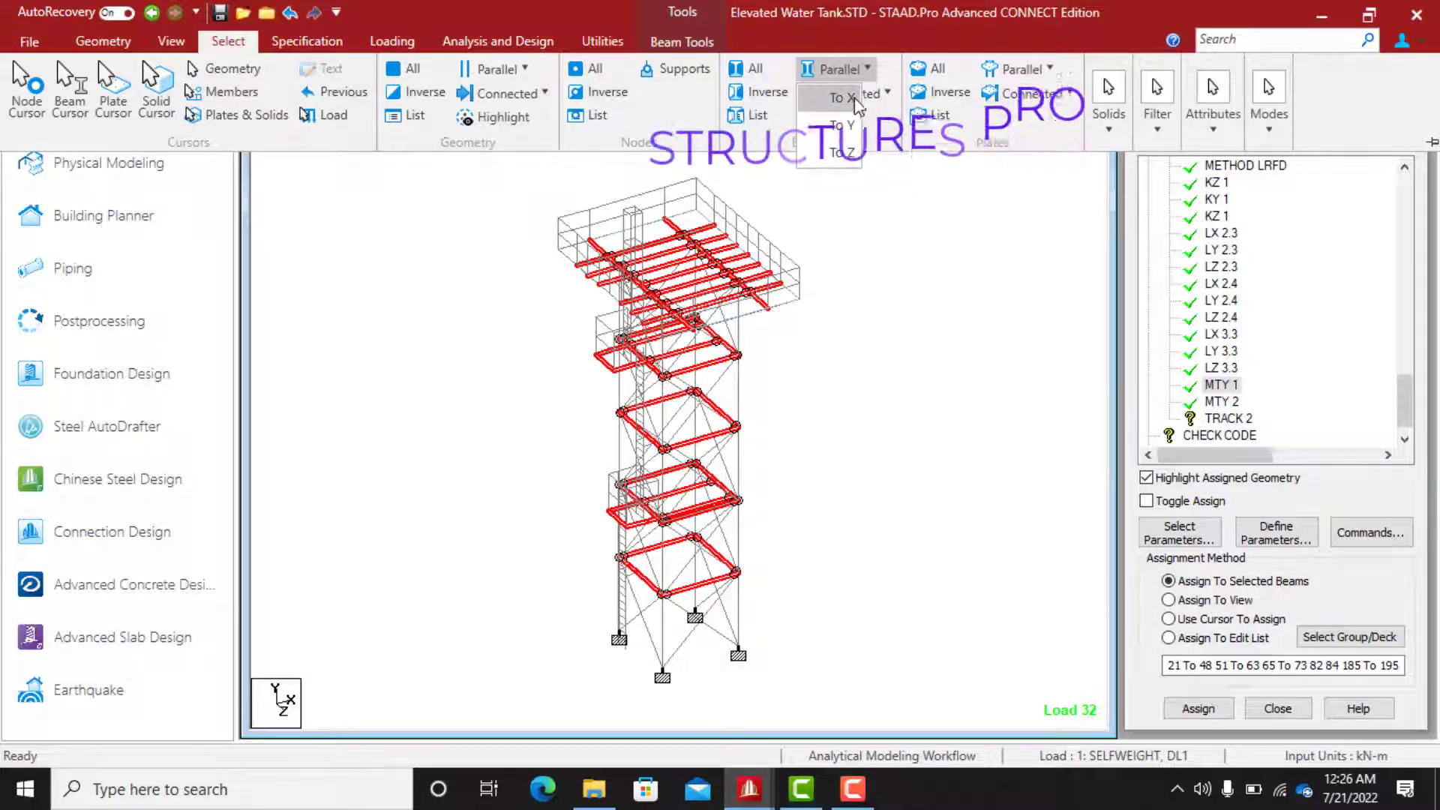
click(855, 99)
click(867, 69)
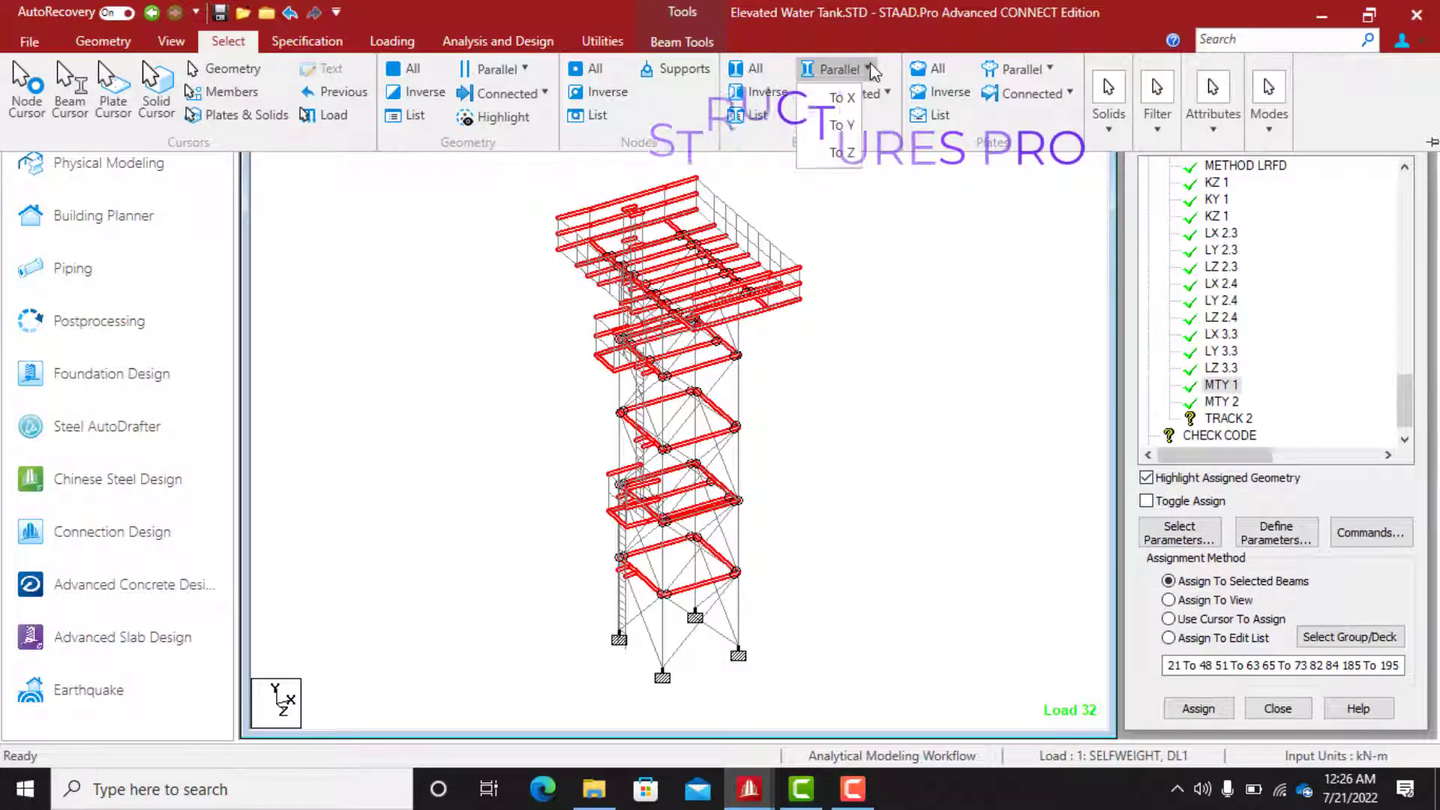
click(850, 153)
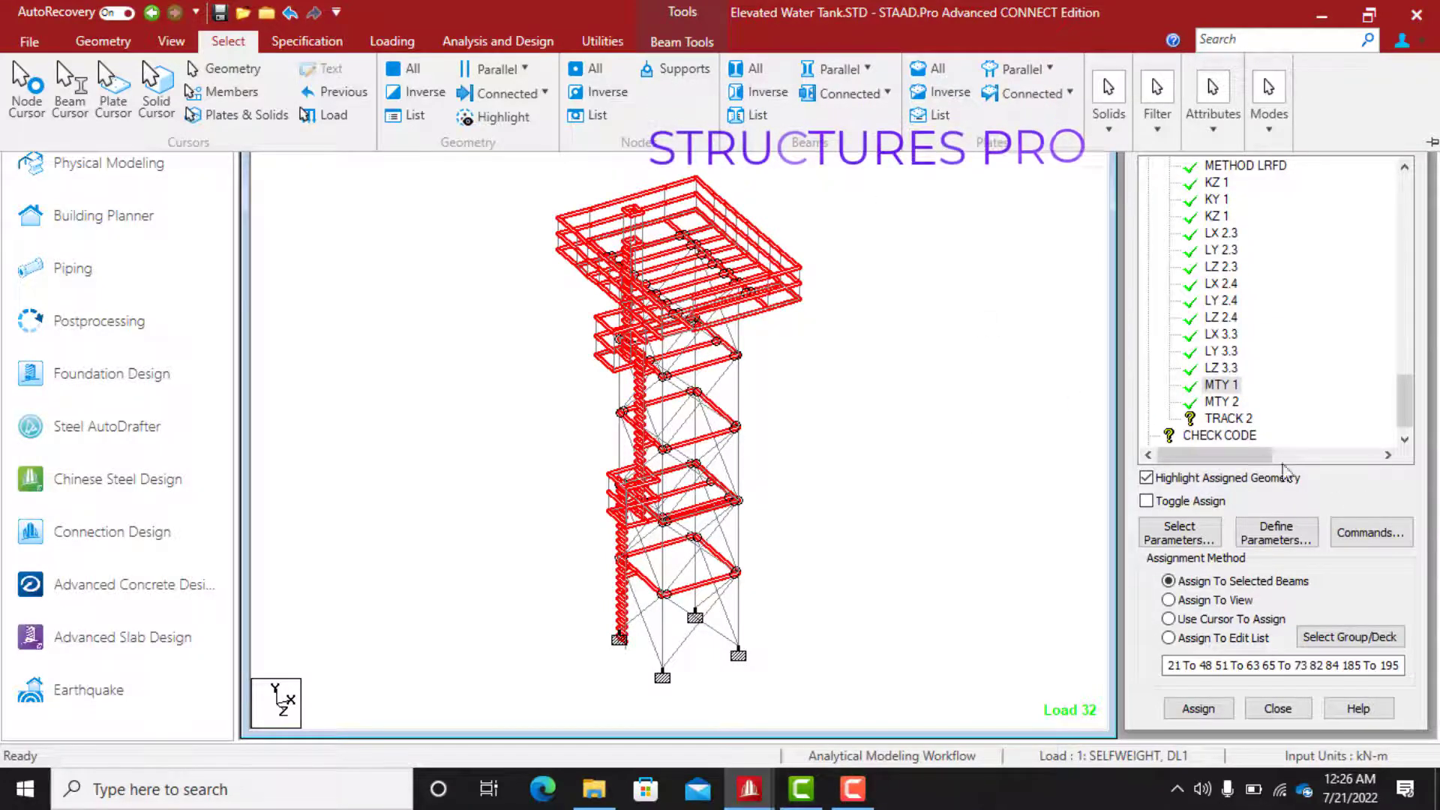
click(1198, 708)
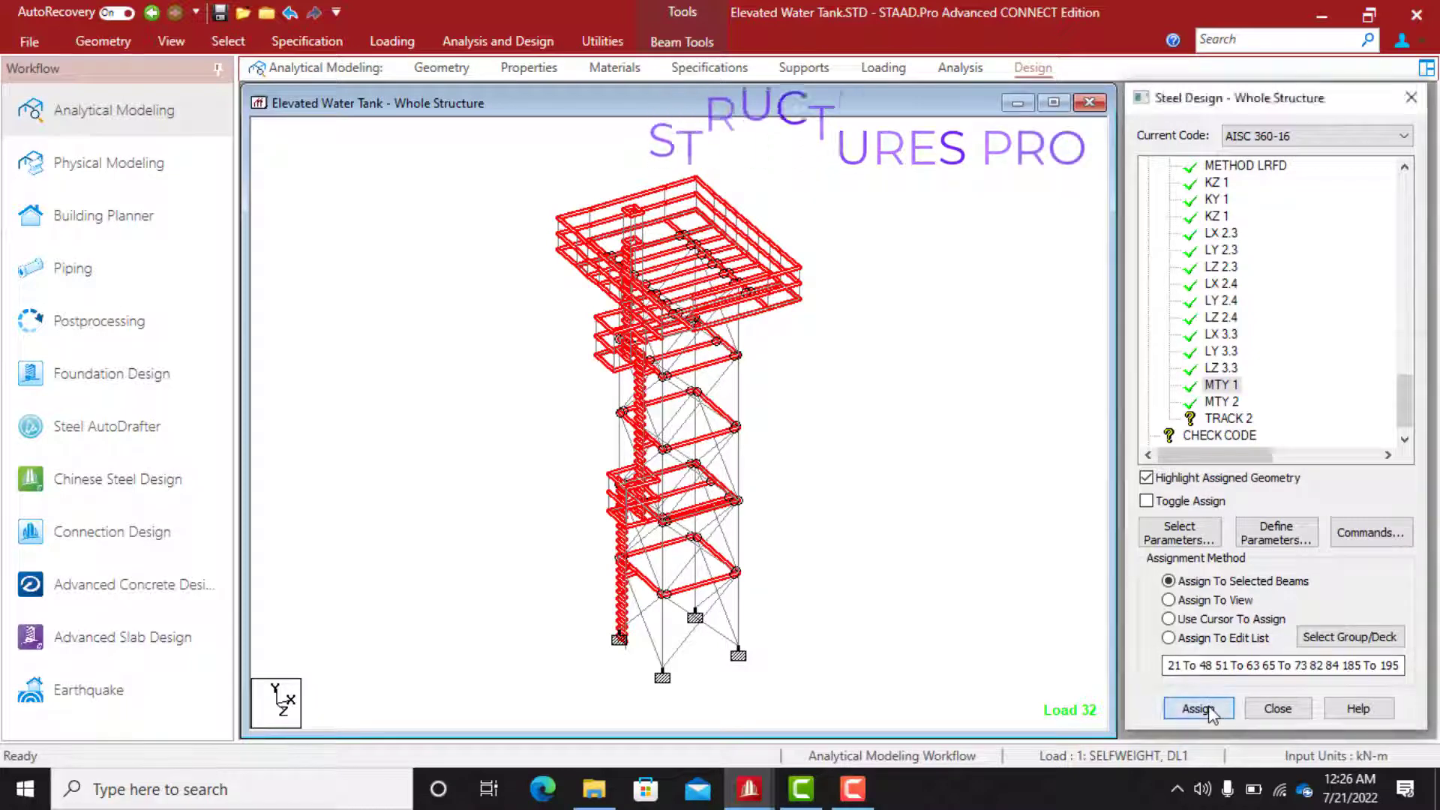
click(1273, 468)
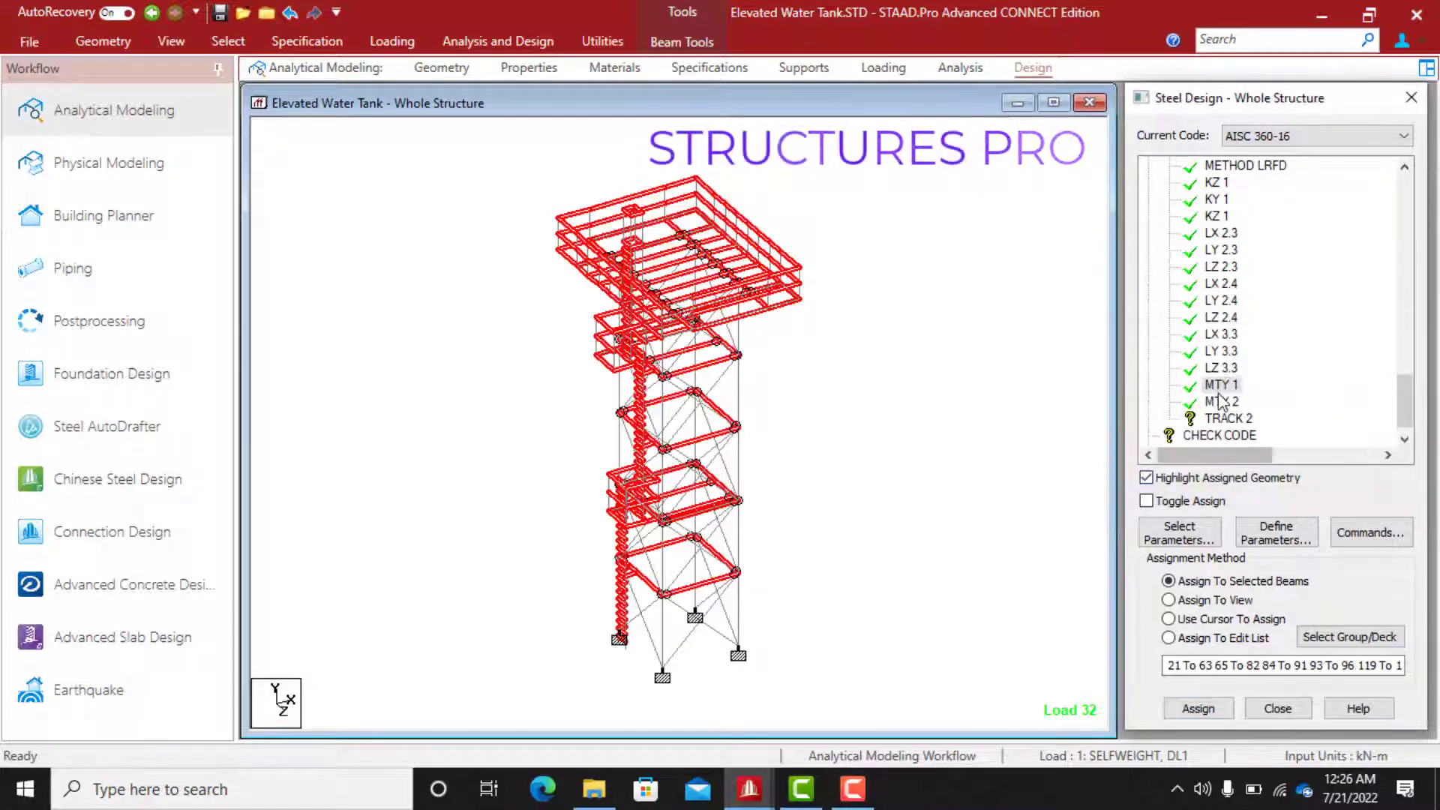
click(1222, 419)
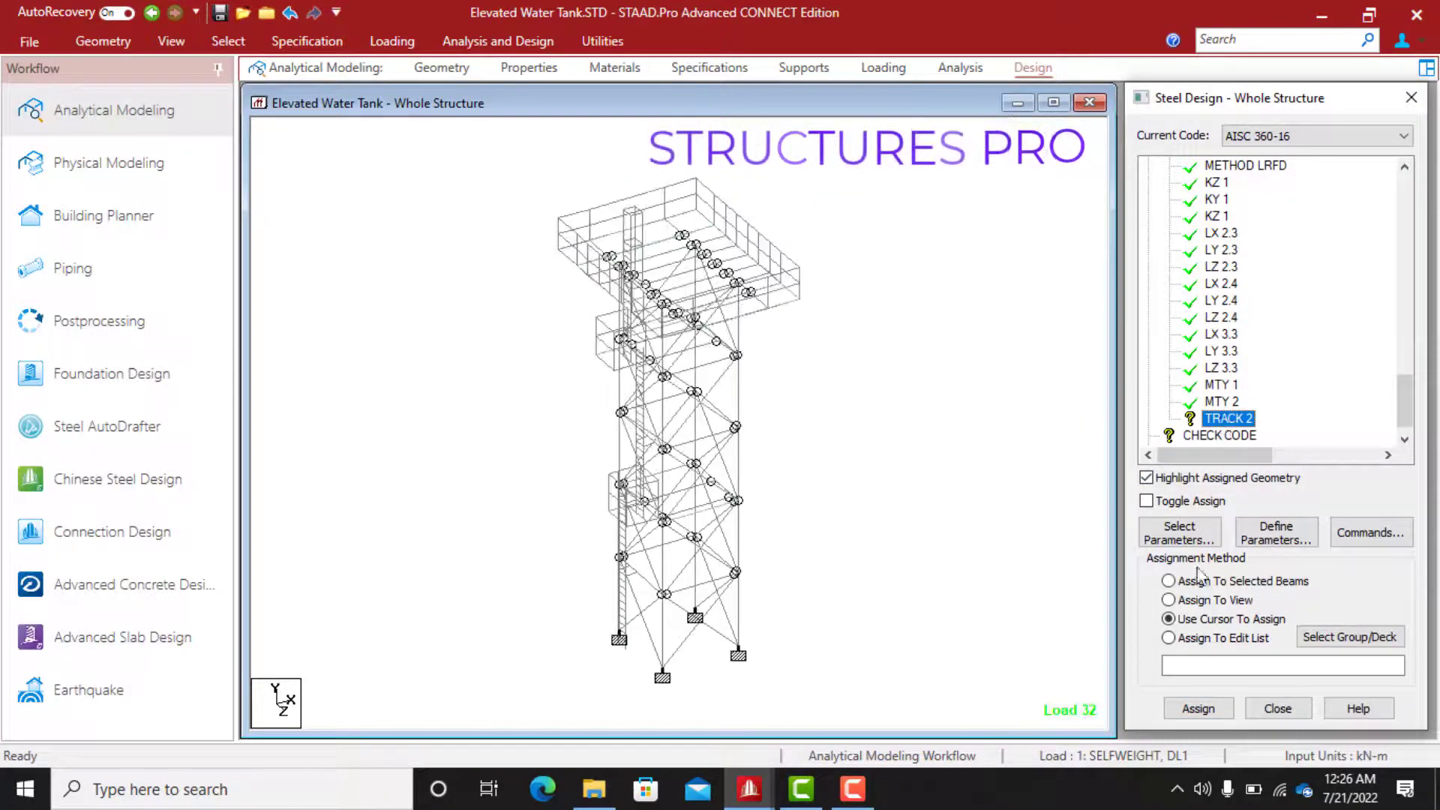
Assign TRACK 2 to the whole structure in view
click(1176, 600)
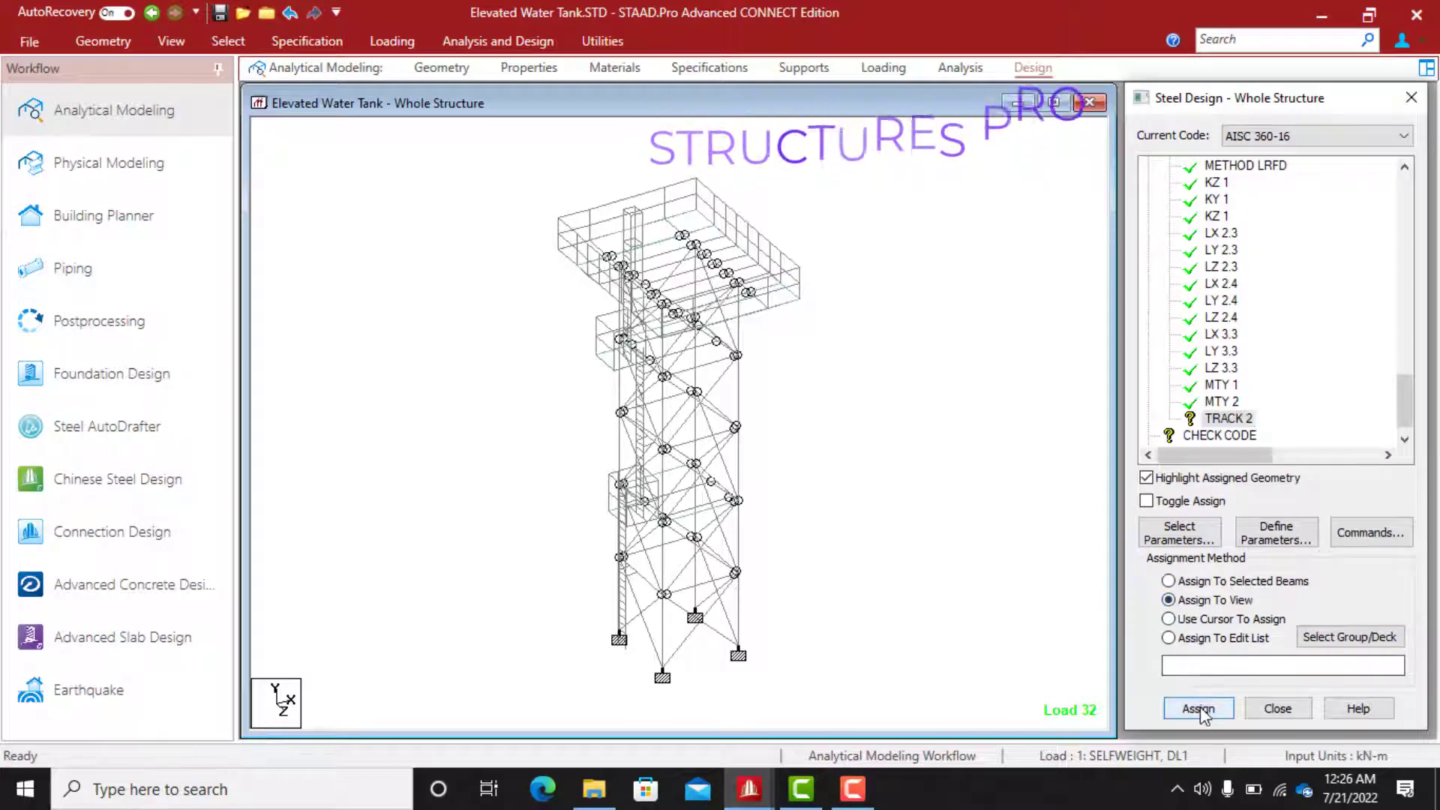
click(1197, 709)
click(1288, 463)
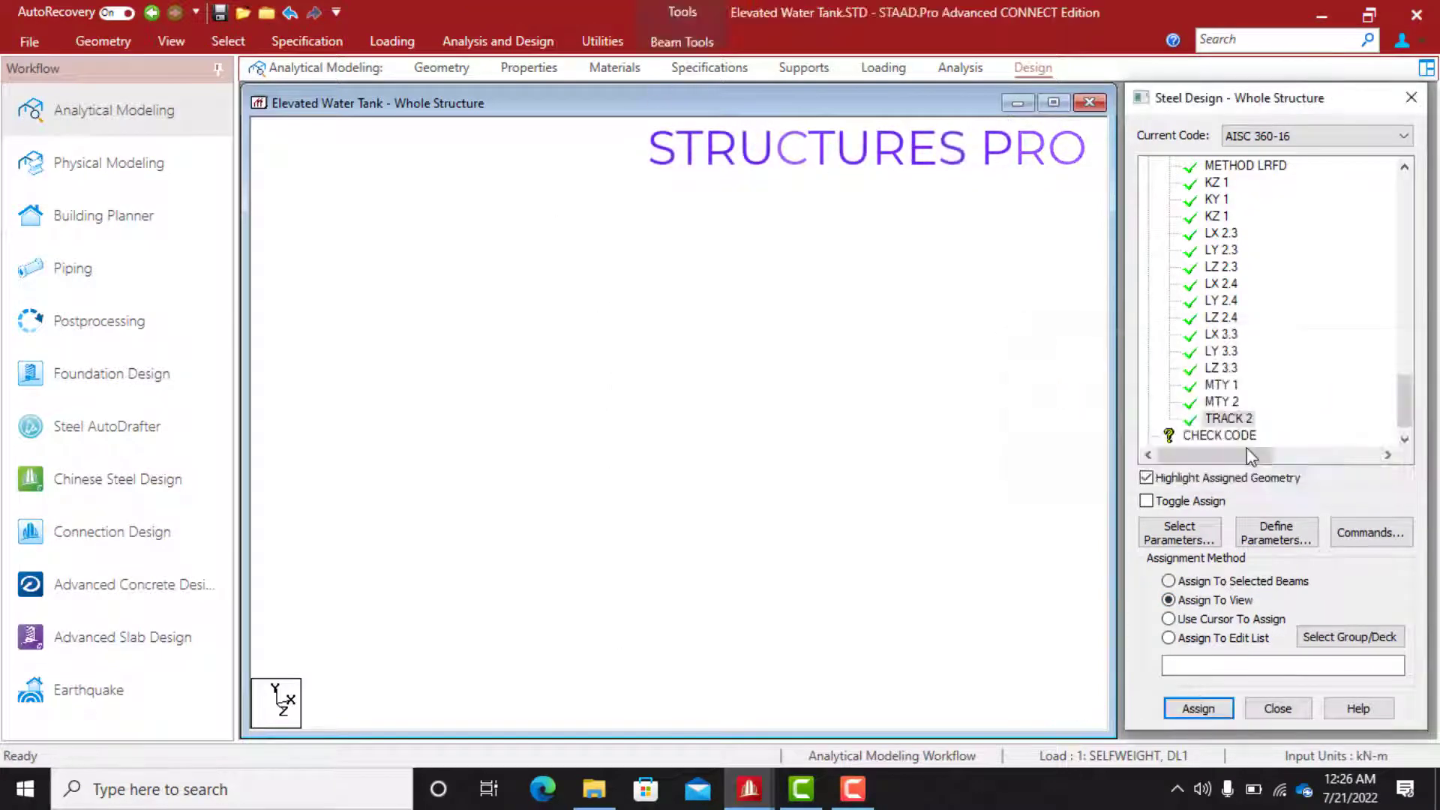
Assign CHECK CODE to the whole structure in view
click(1208, 437)
click(1197, 708)
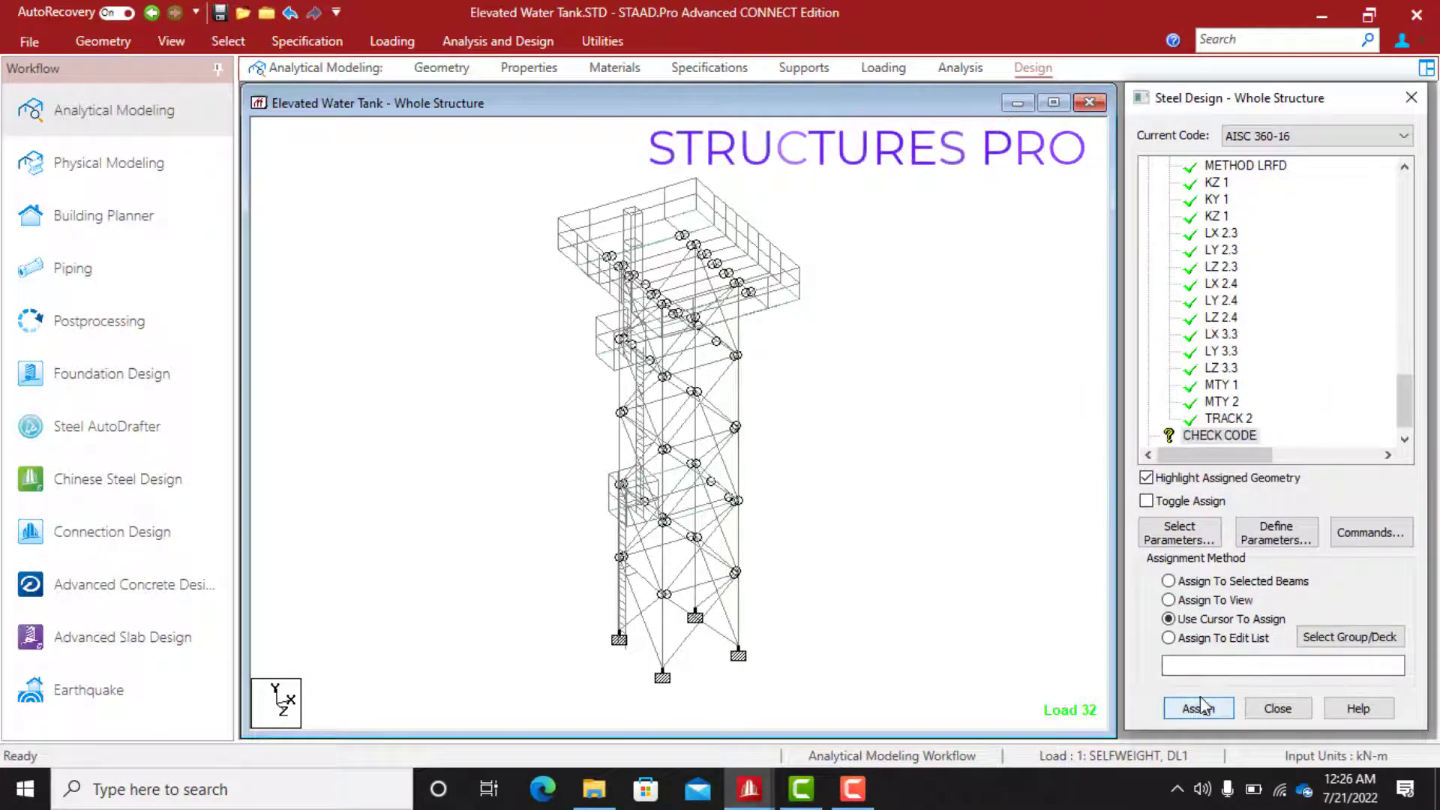
click(1169, 581)
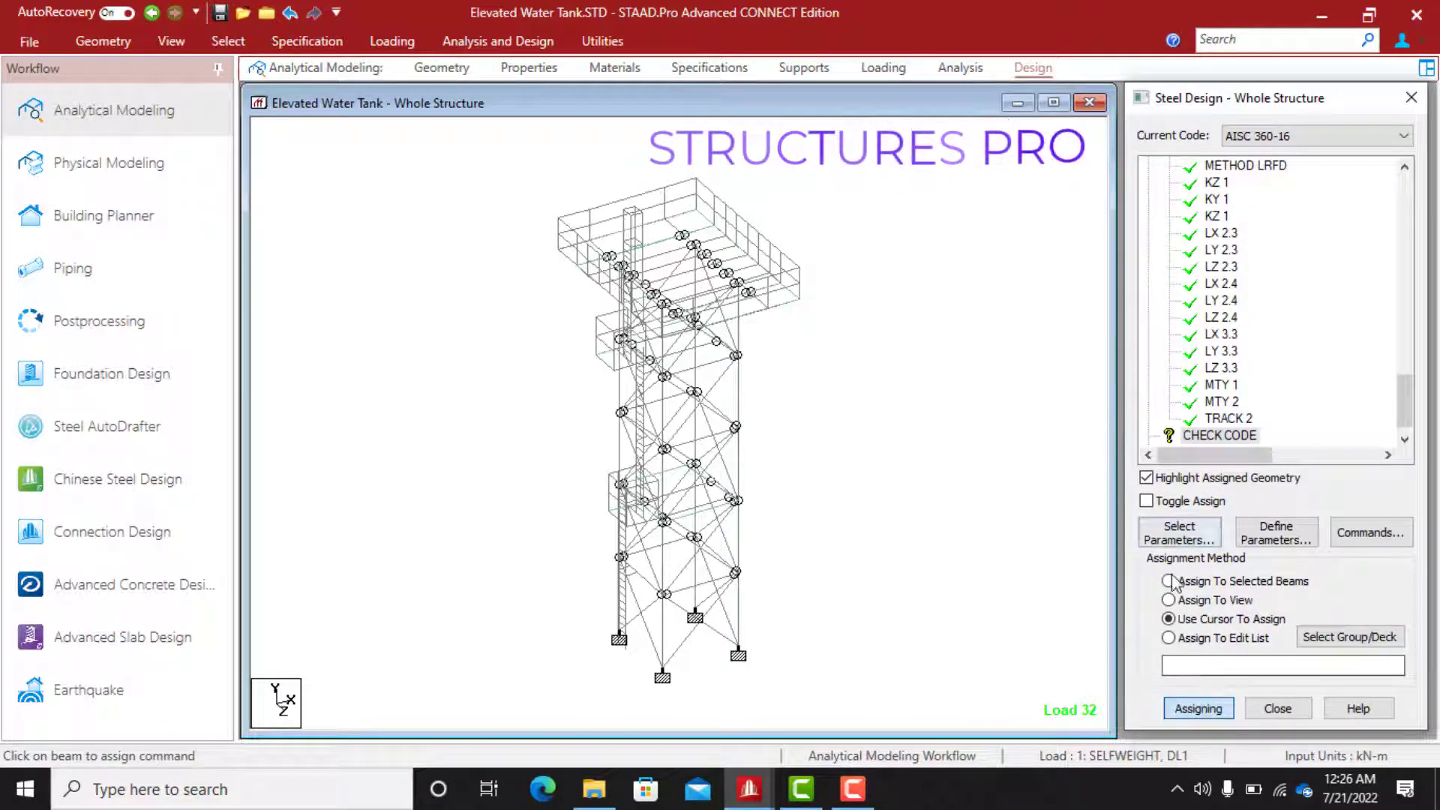
click(1170, 600)
click(1198, 709)
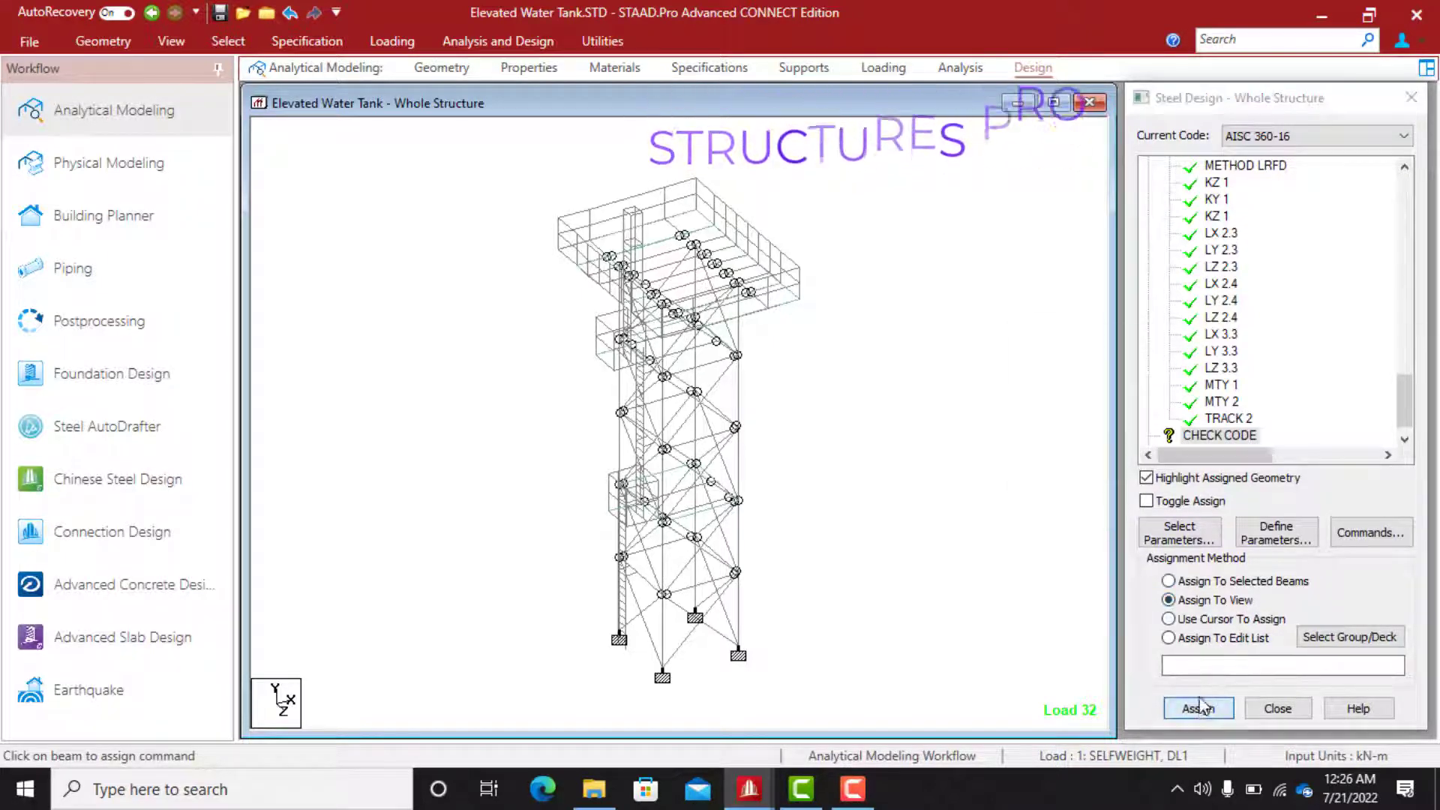
click(1289, 464)
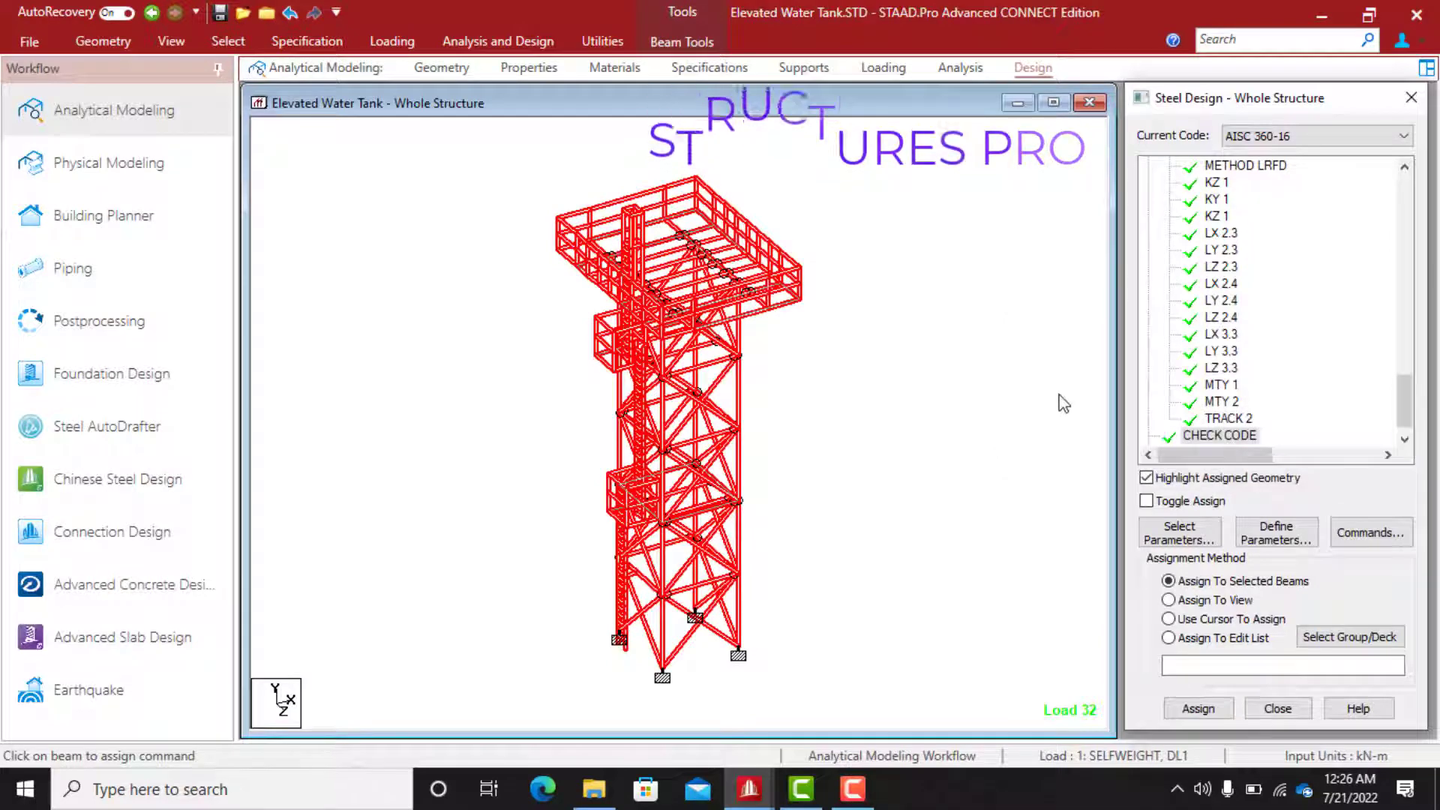
click(1169, 618)
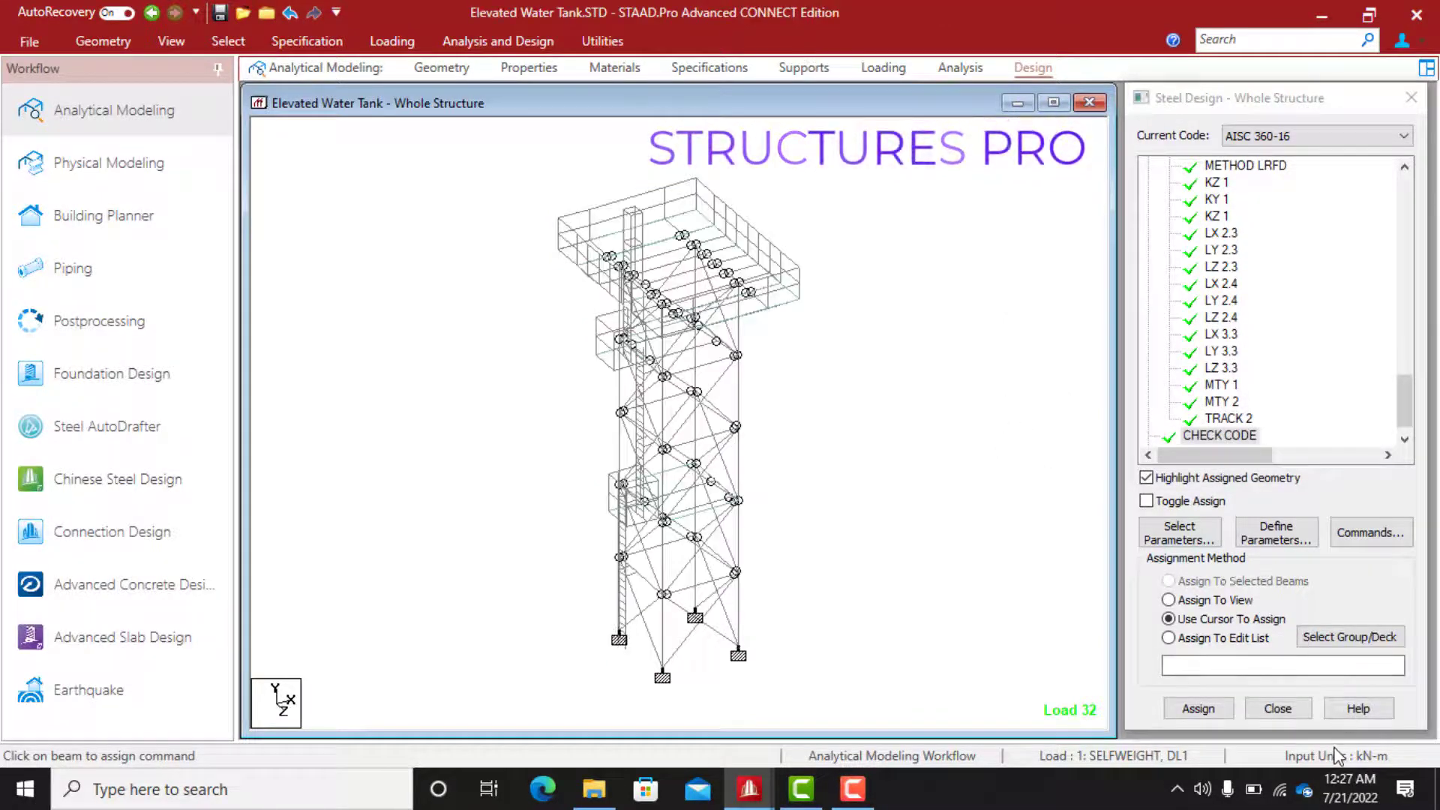
Run the analysis on the water tank model, saving the modified structure first
scroll(1228, 384, up, 2)
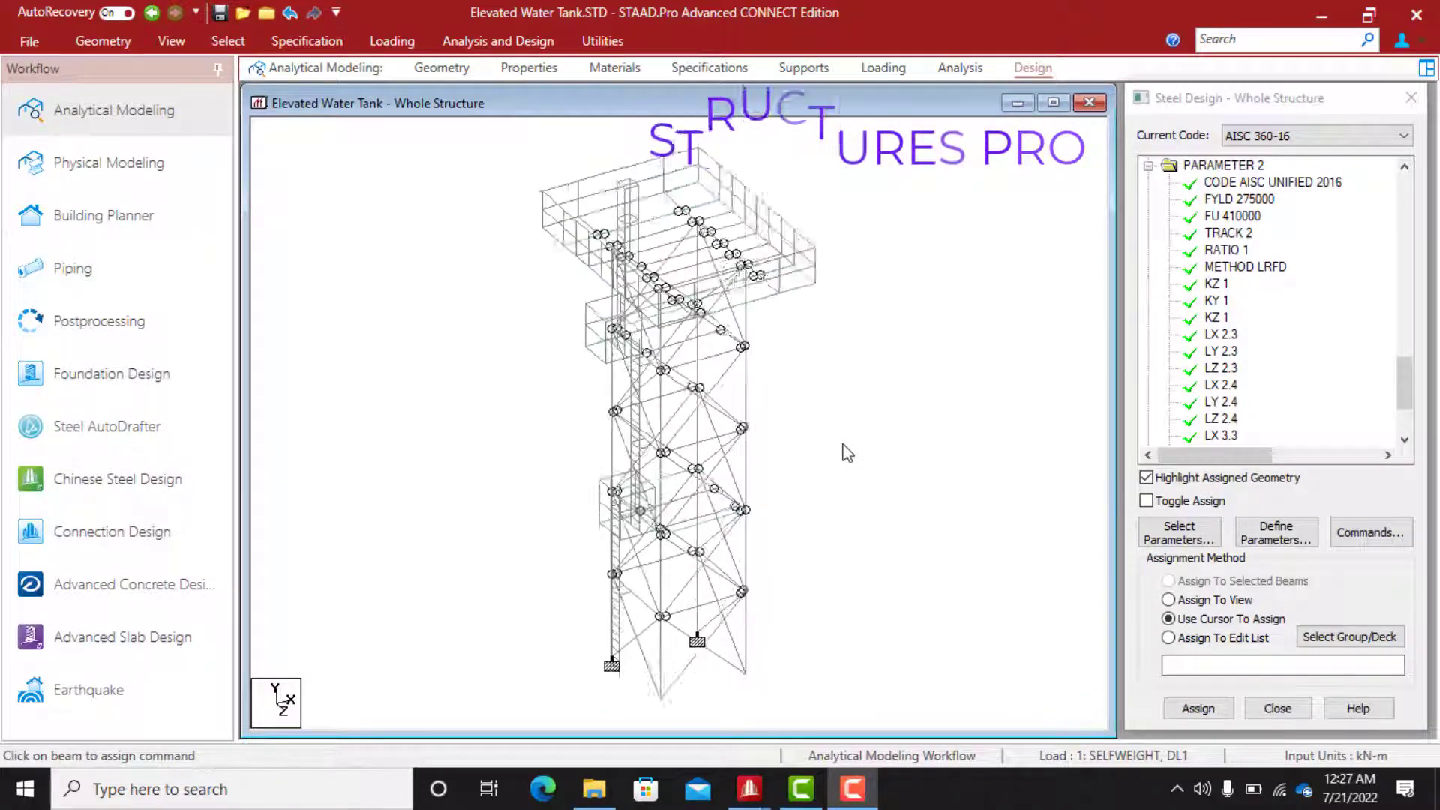
click(498, 42)
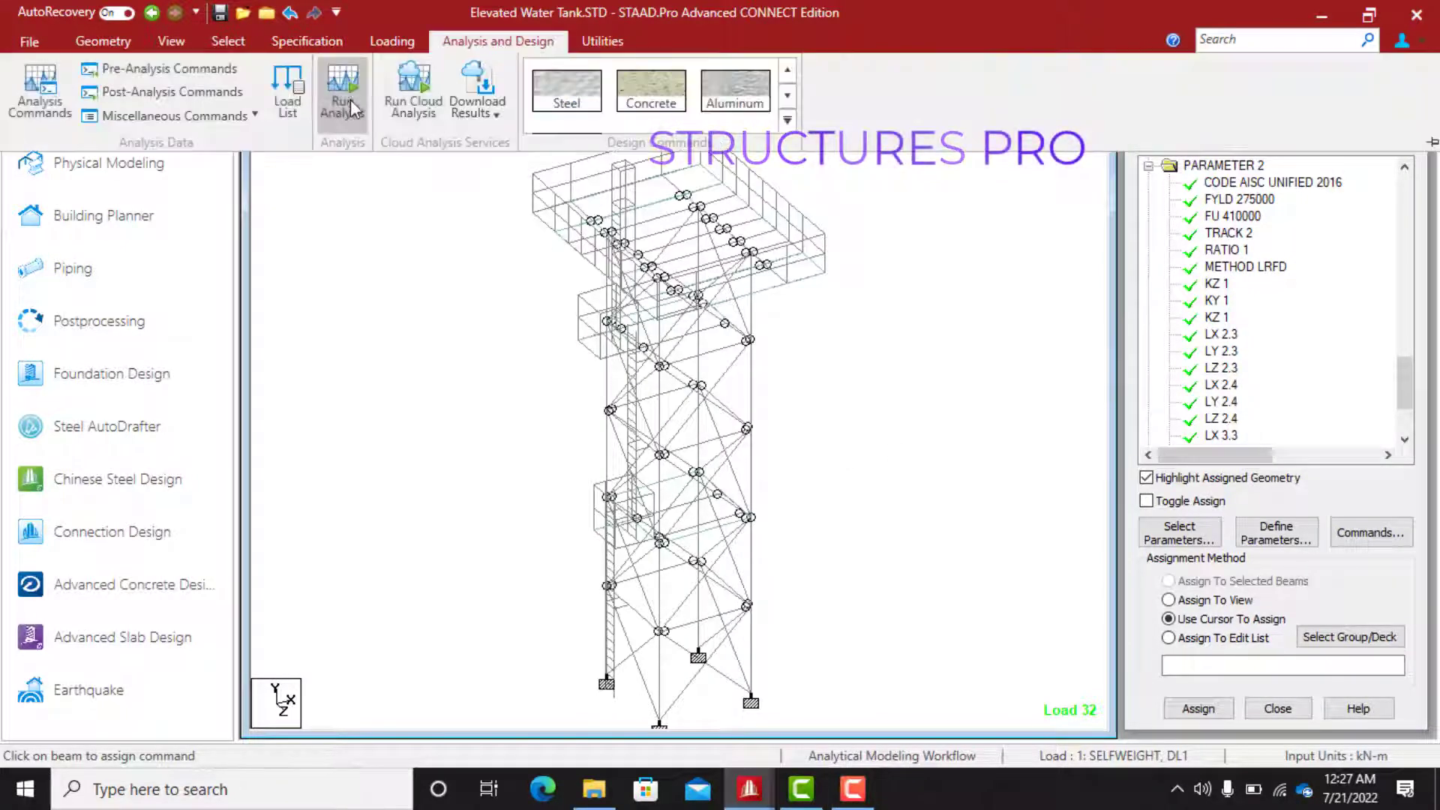
click(344, 94)
click(719, 480)
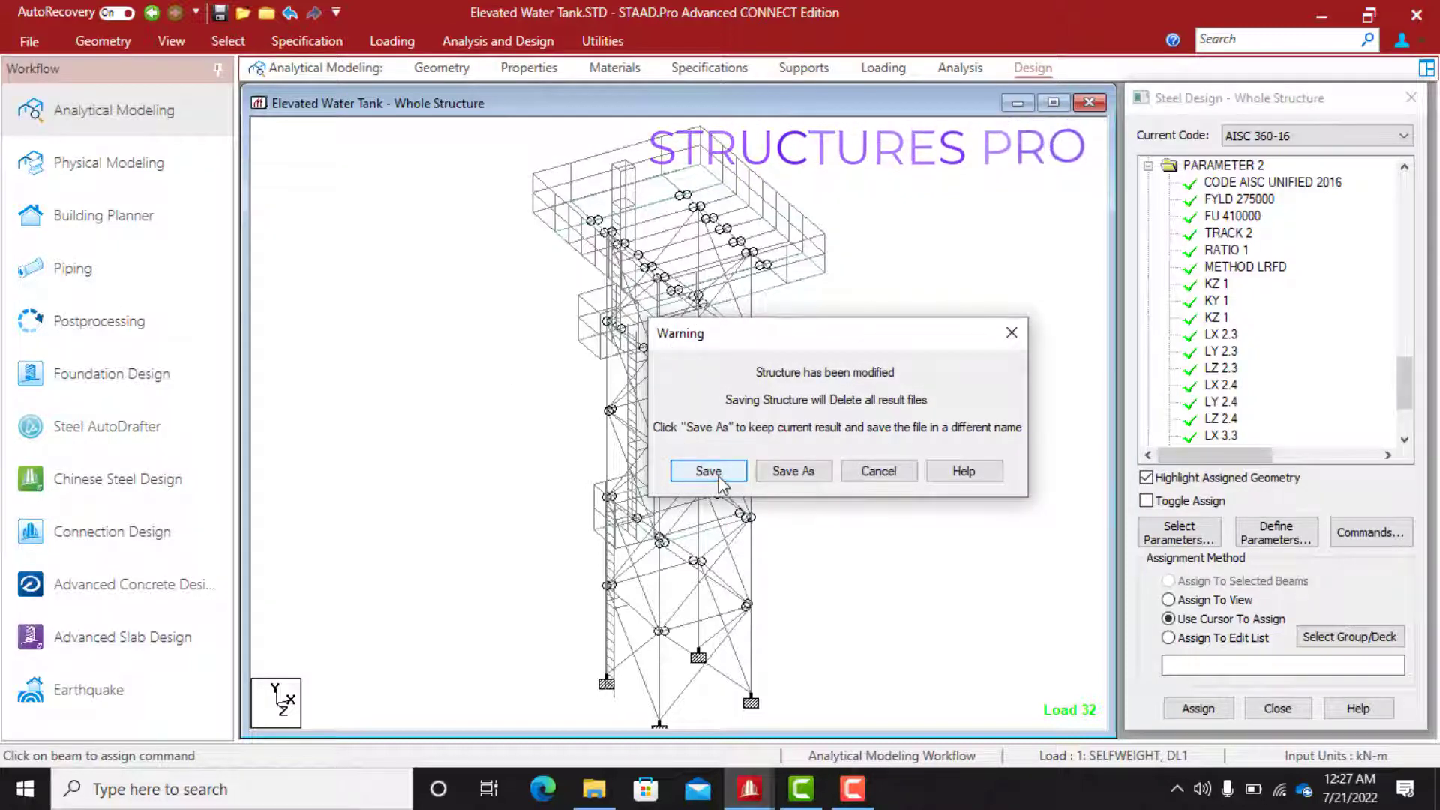
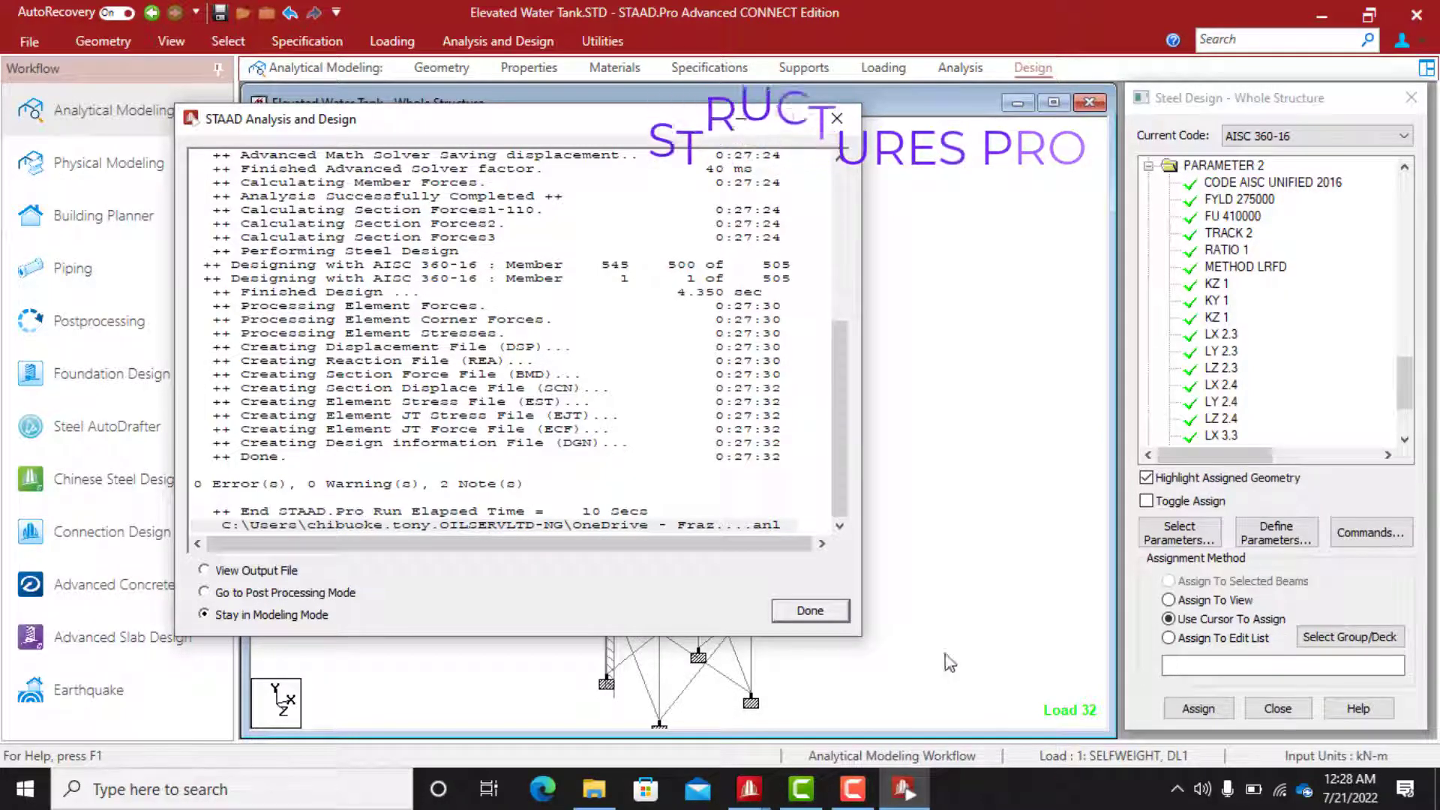
Enter postprocessing with load cases 1–11 removed from the results, keeping load cases 12 onward
click(205, 592)
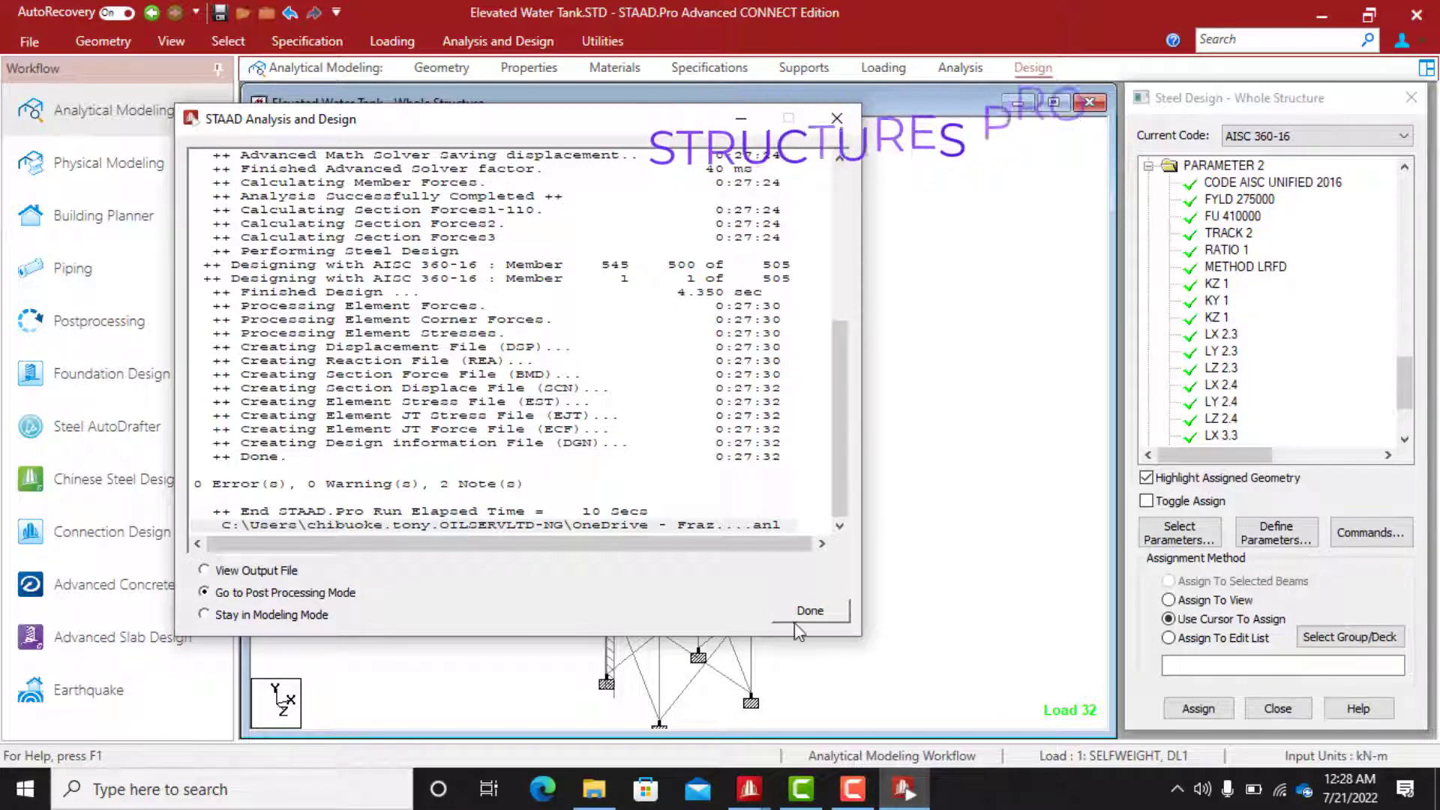
click(821, 616)
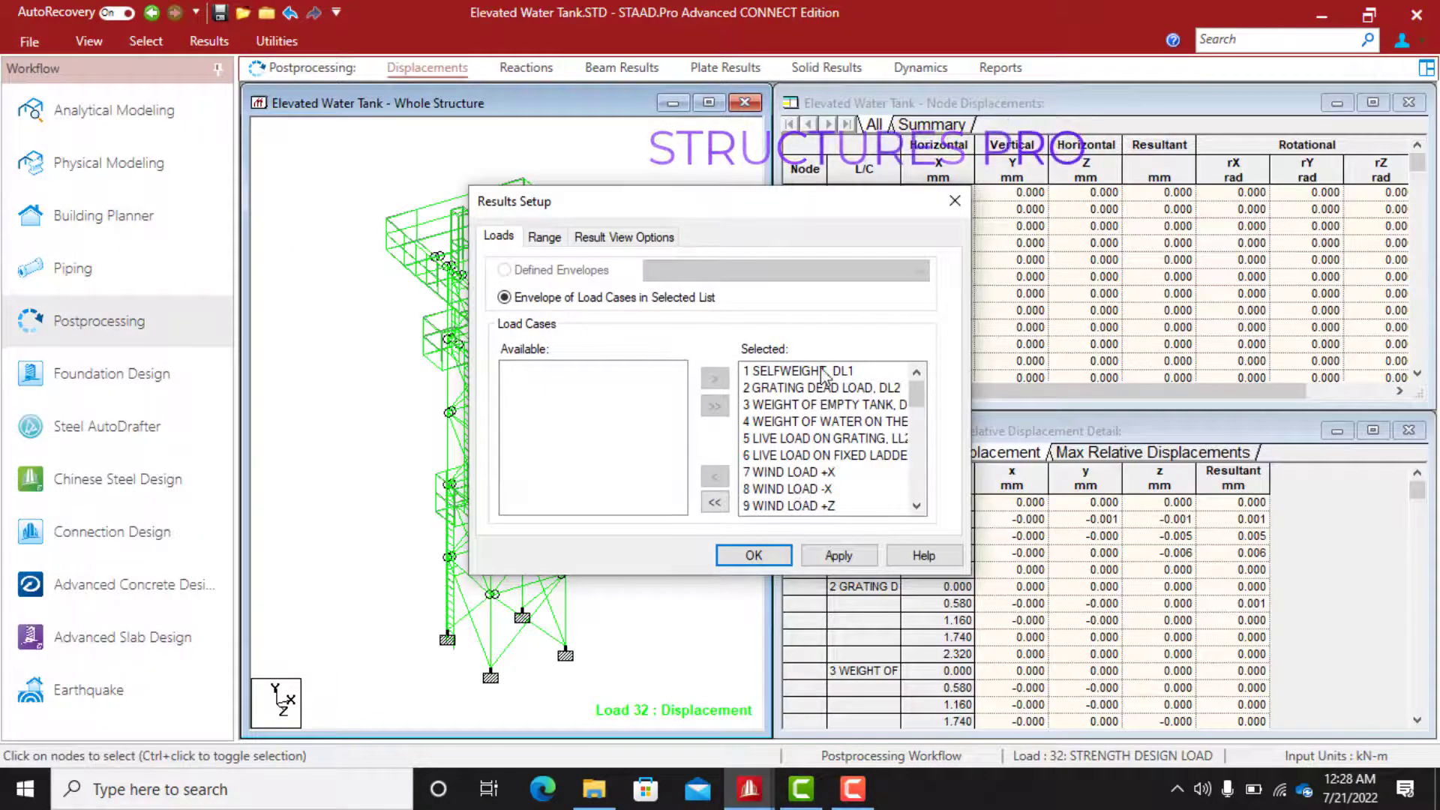
drag(825, 372, 815, 474)
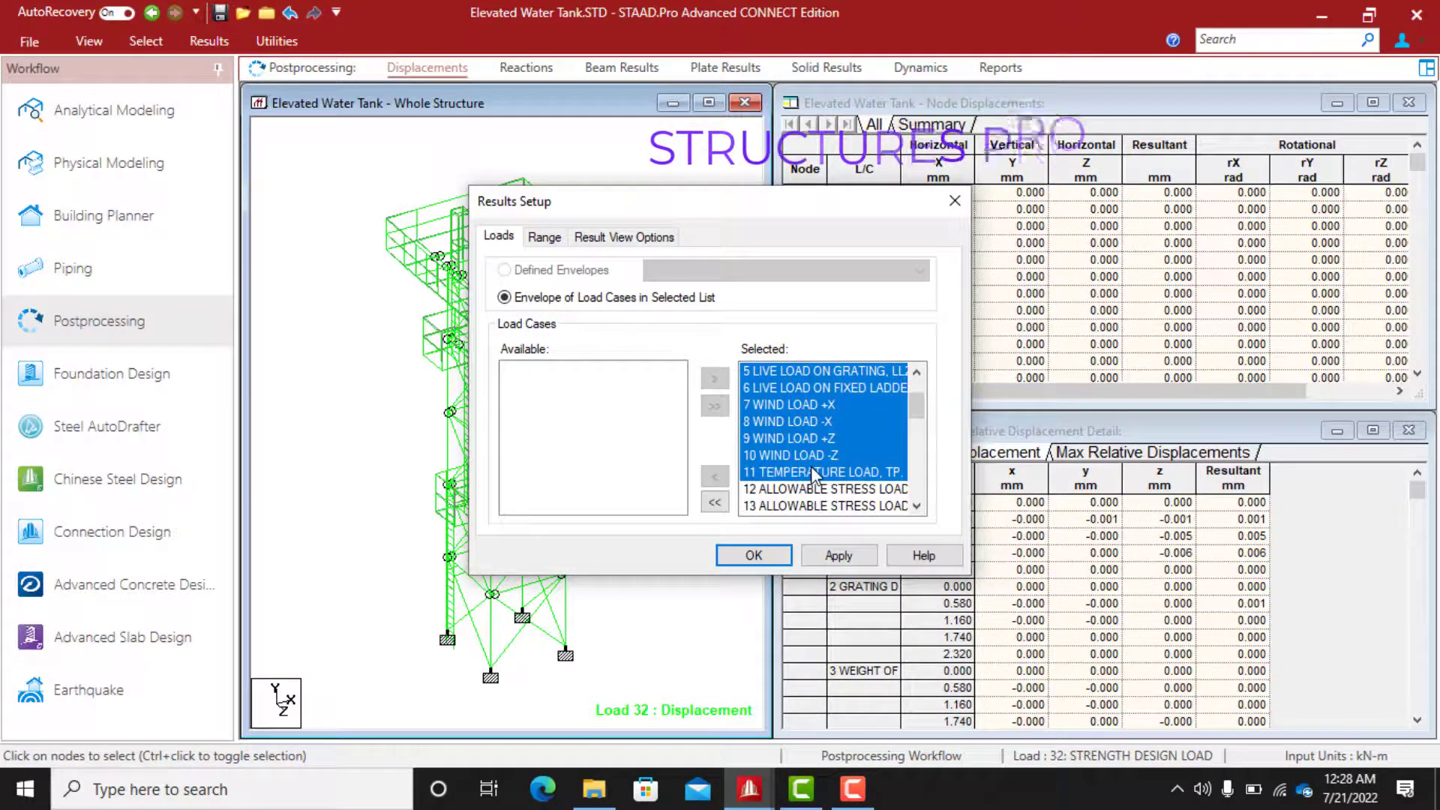
click(714, 476)
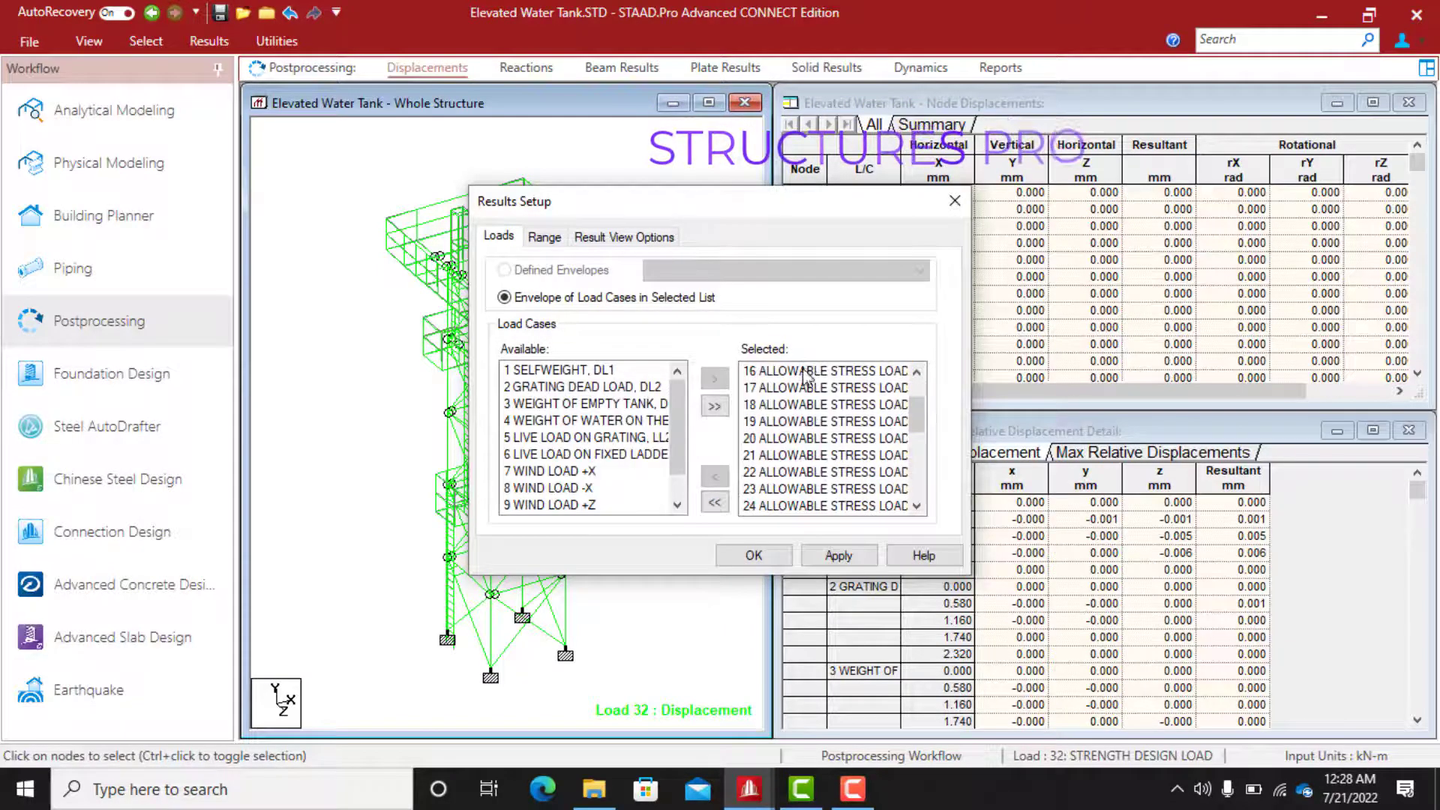
drag(809, 368, 809, 547)
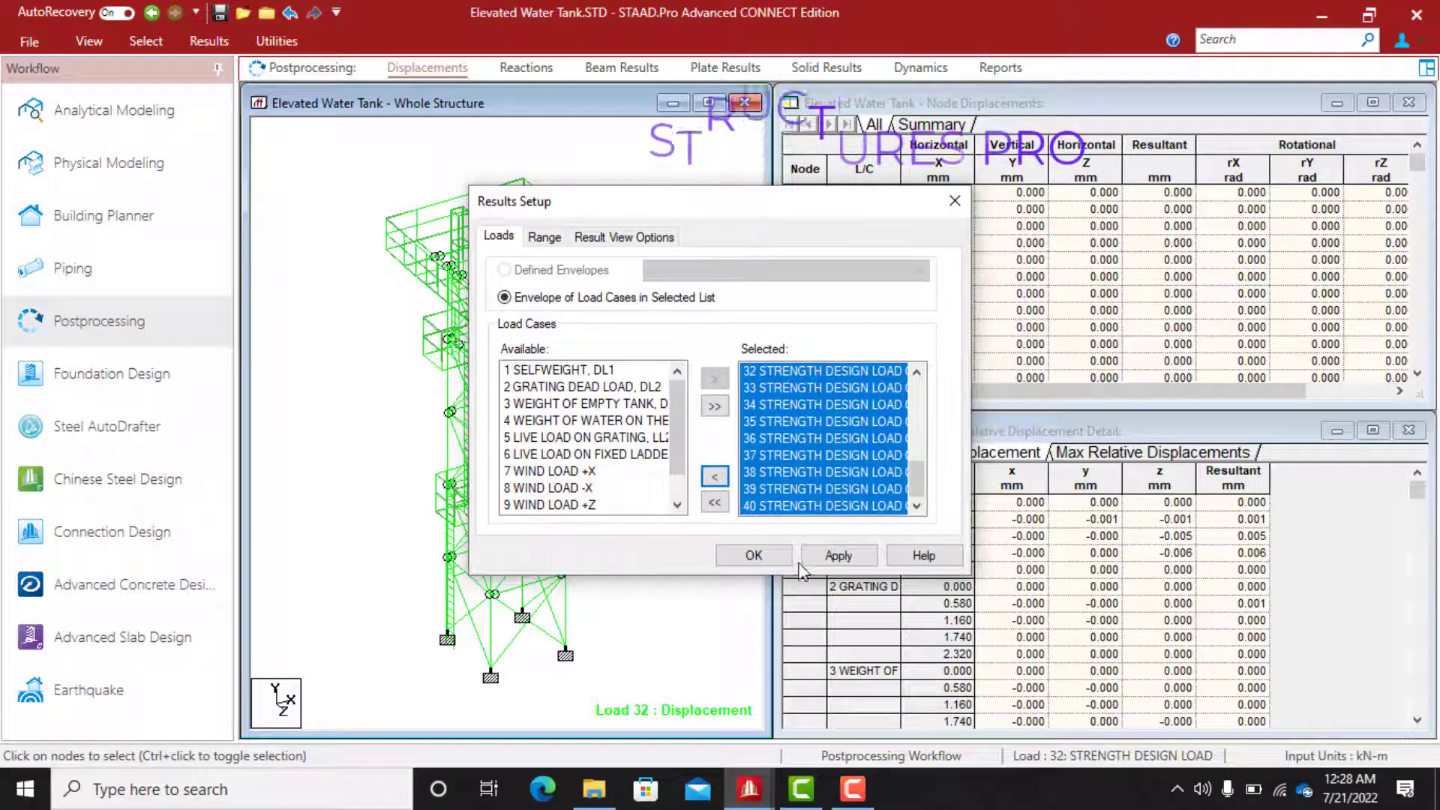
click(753, 556)
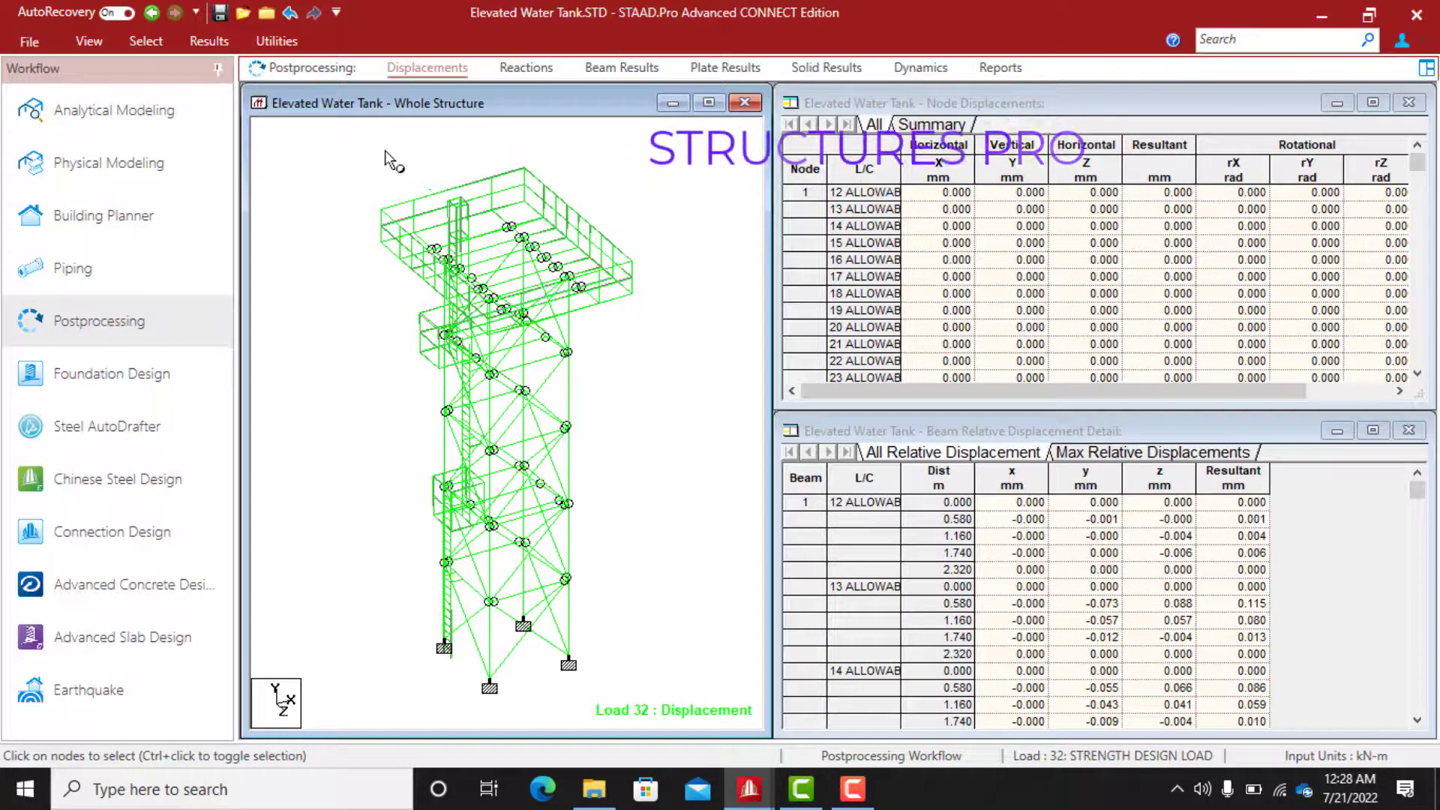
Open the support reactions Summary and pick out the Max Fy row of 244.333 kN
click(524, 69)
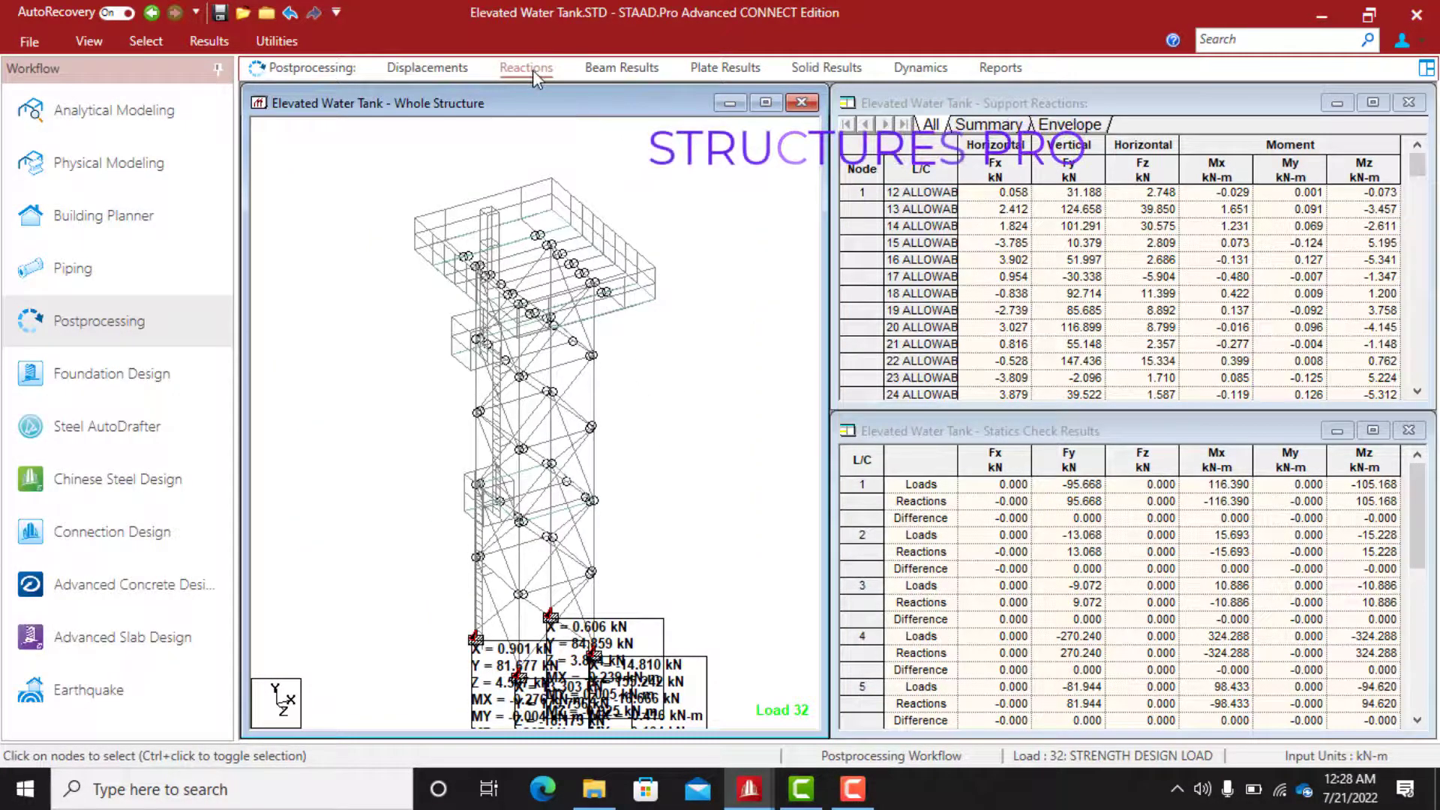
click(978, 125)
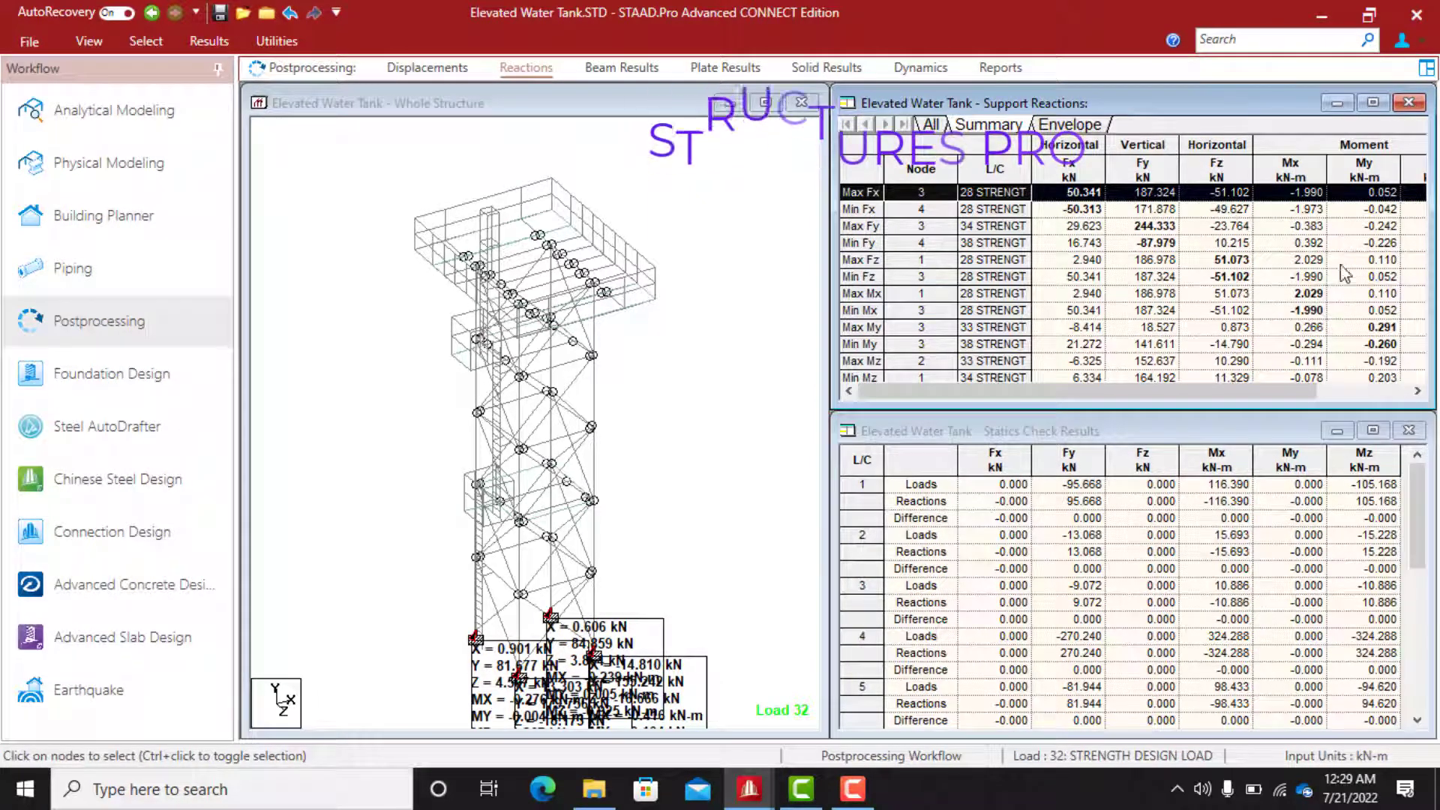
scroll(1346, 300, down, 1)
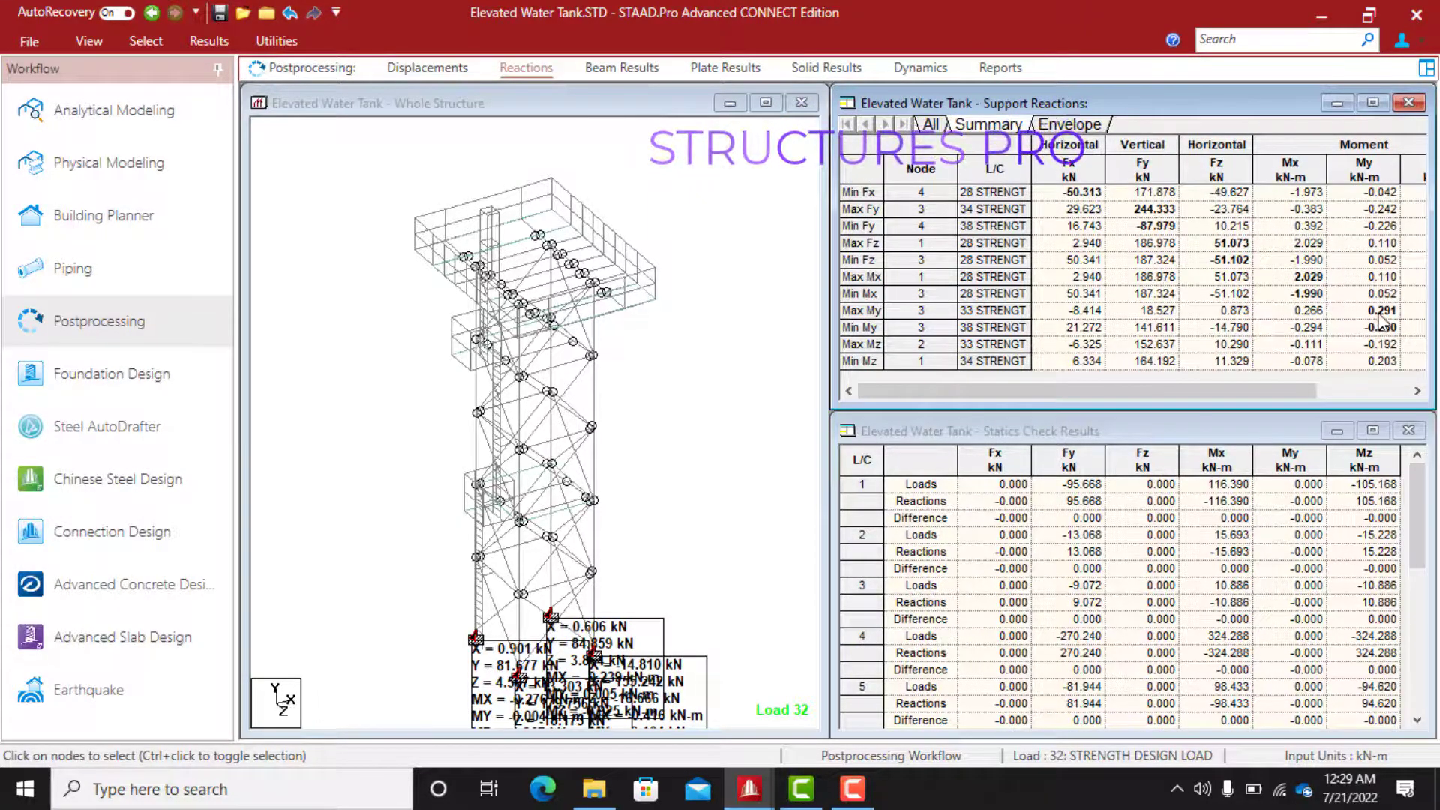
click(1383, 387)
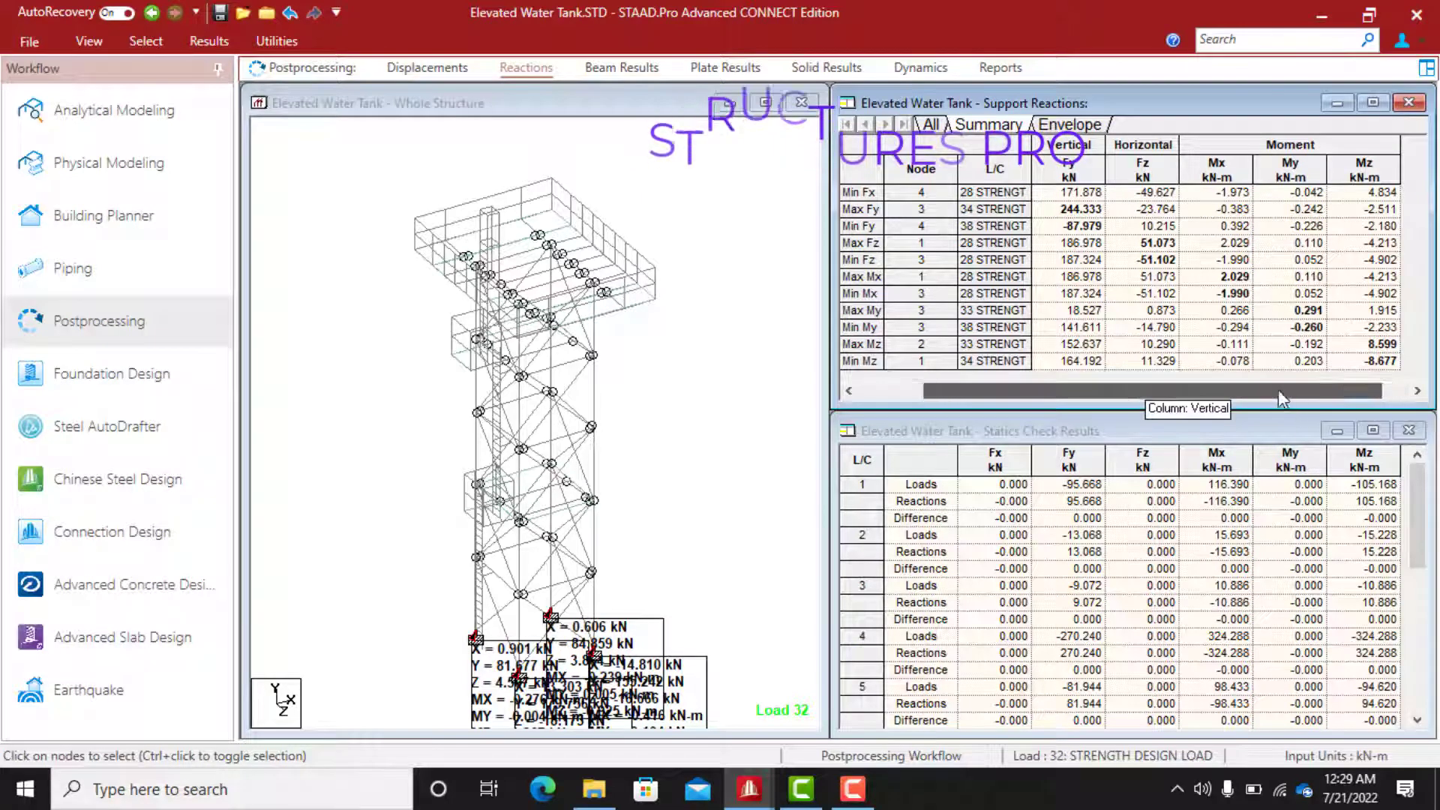
drag(1278, 389, 1186, 390)
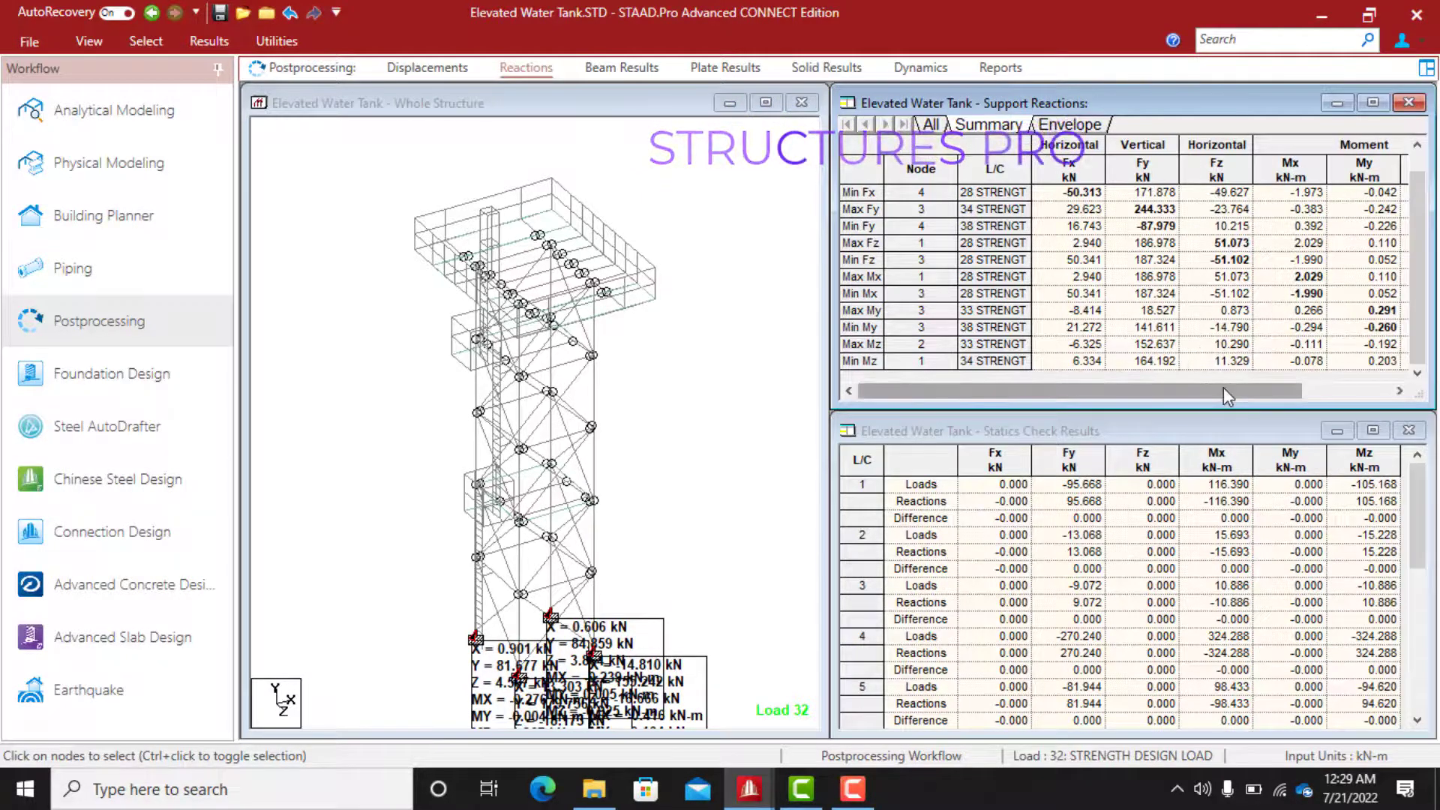
scroll(1148, 243, up, 1)
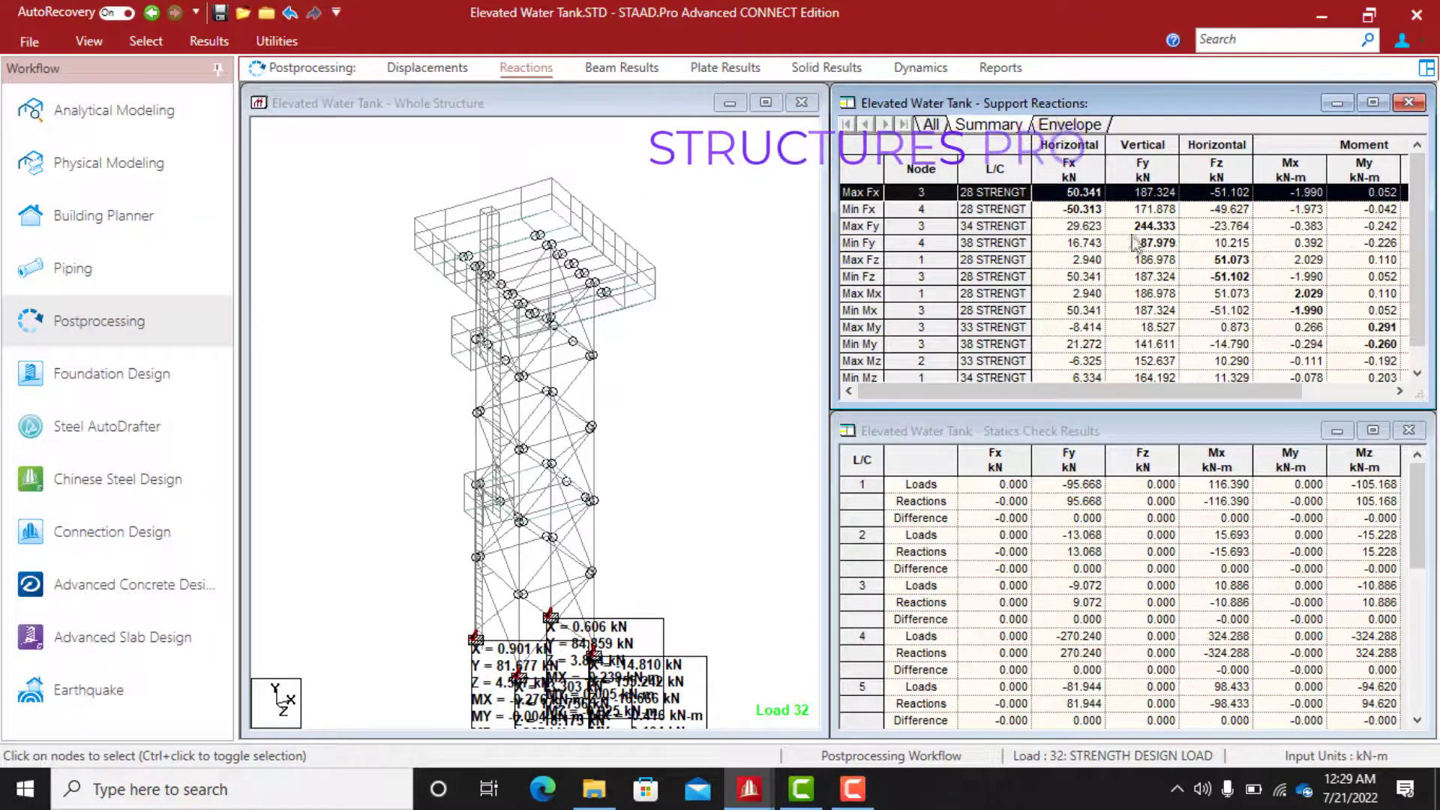
click(997, 232)
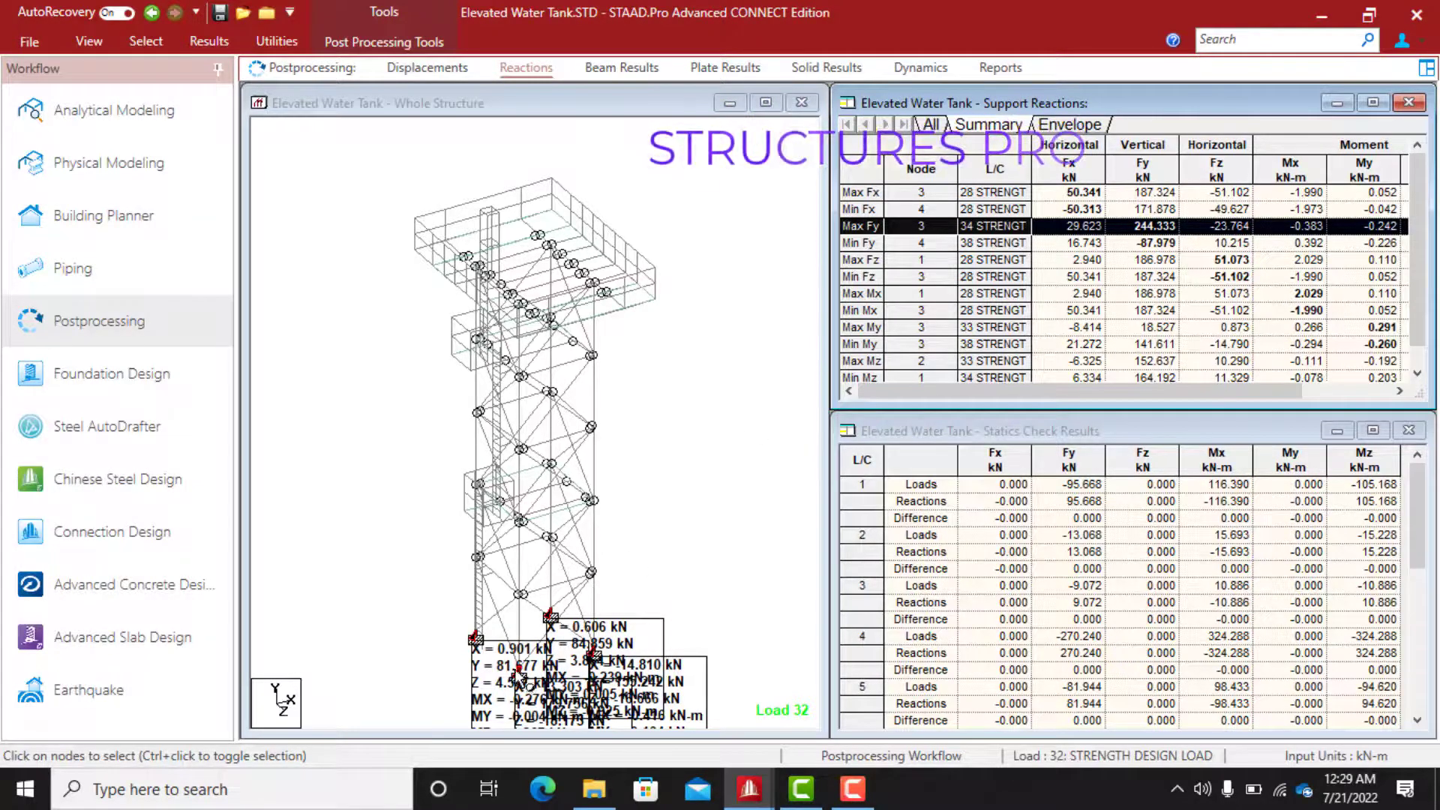
Widen the L/C column so names like '28 STRENGTH DESIGN LOAD COMB. 202' show in full
click(691, 573)
click(918, 231)
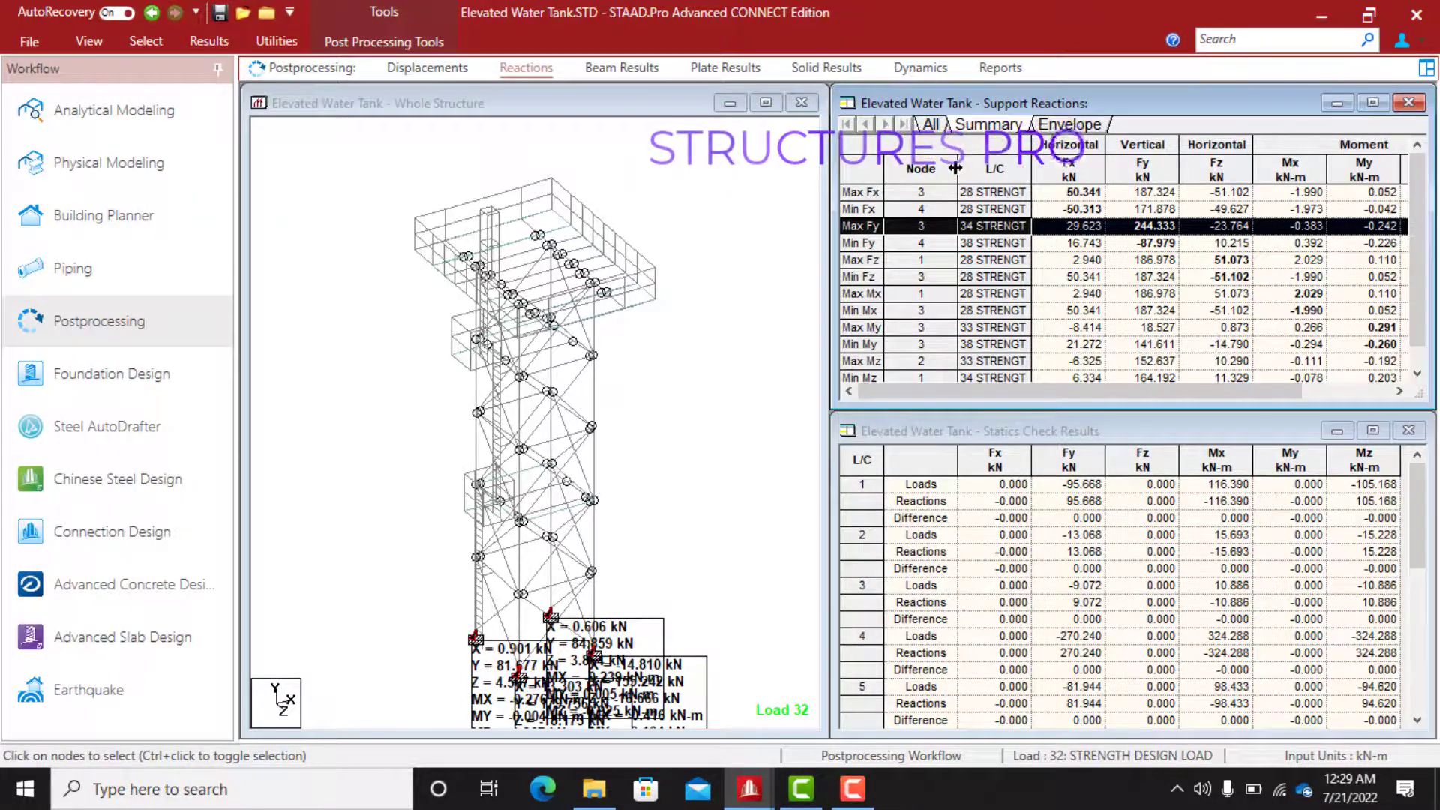
drag(955, 168, 1206, 151)
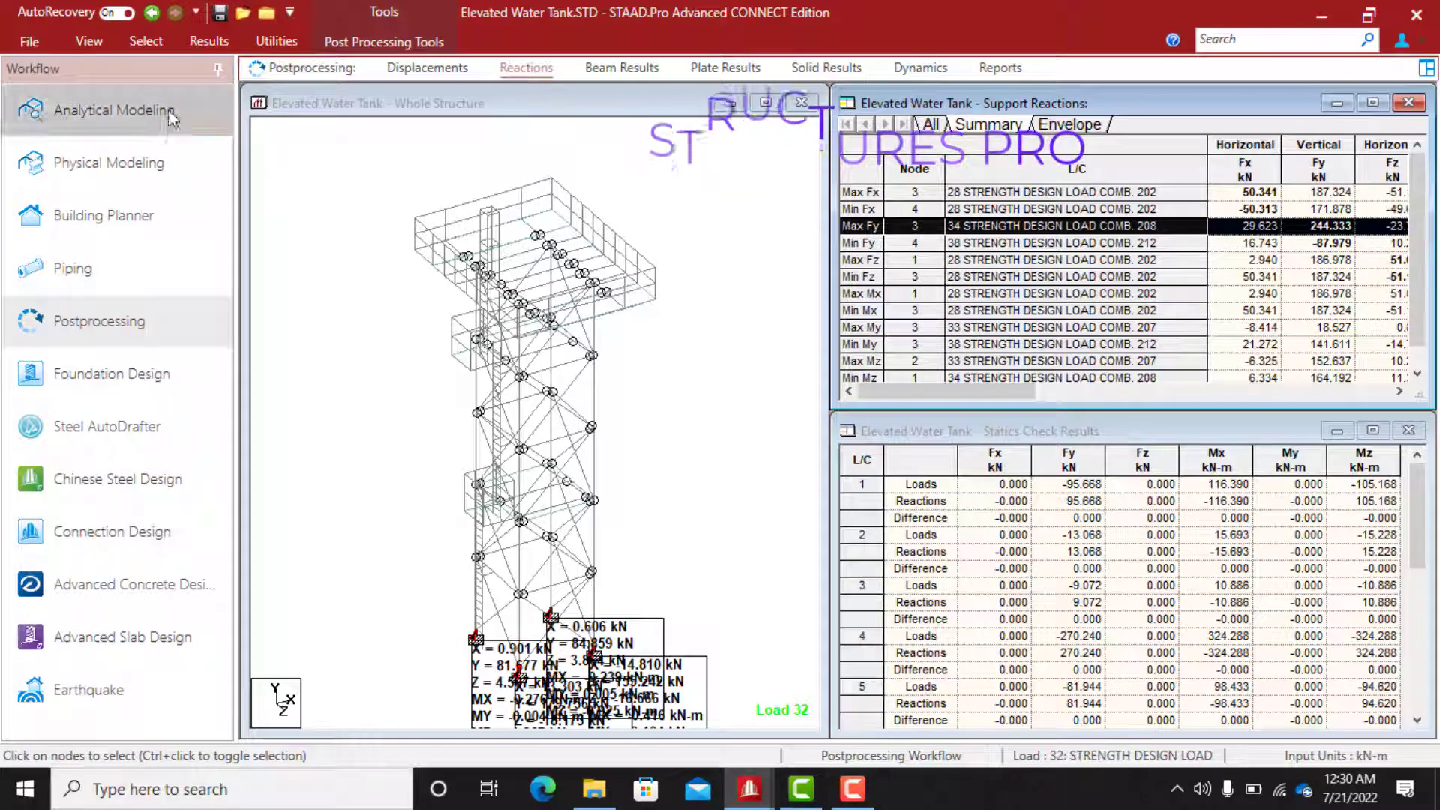
Switch the selection cursor to the Text cursor for moving labels
click(142, 42)
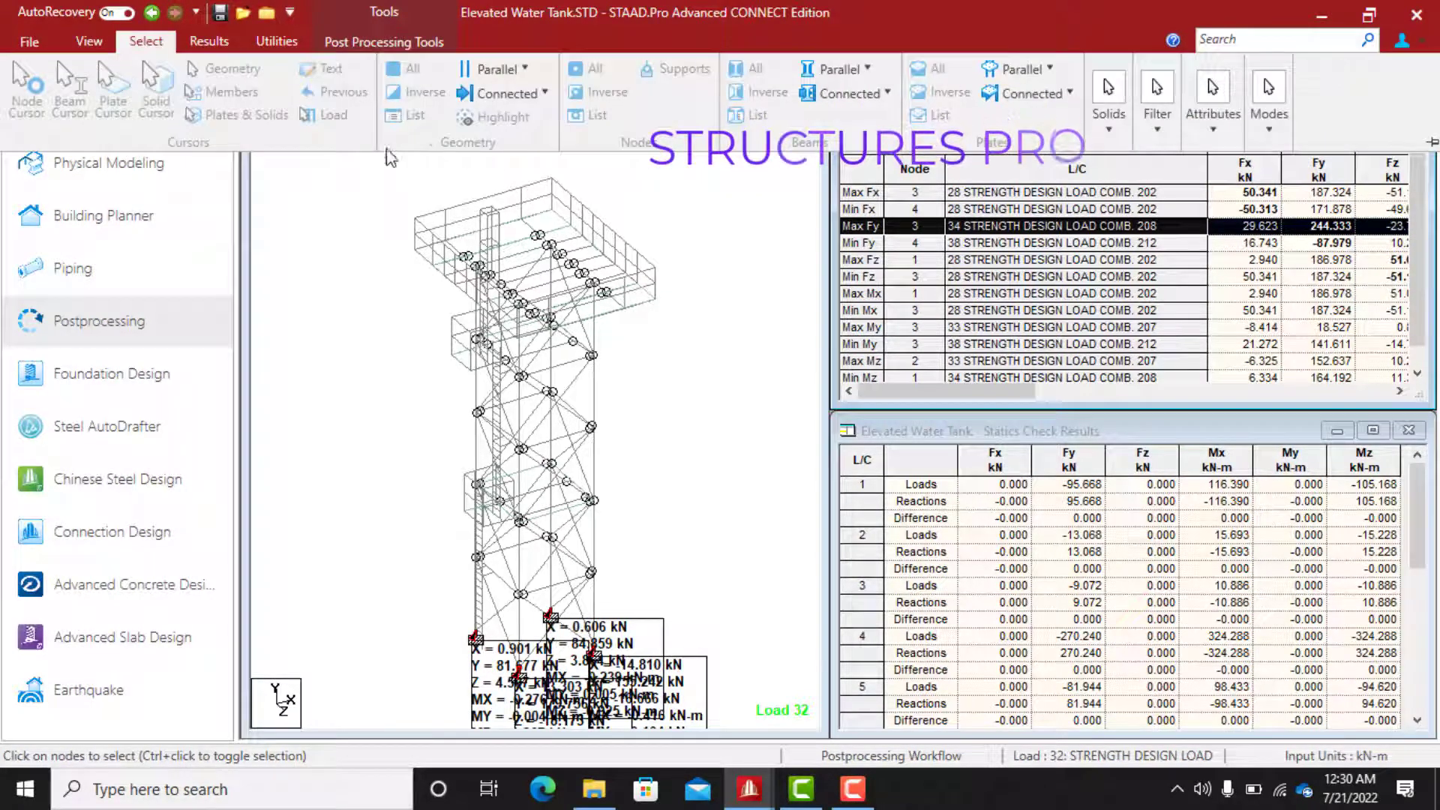
click(399, 293)
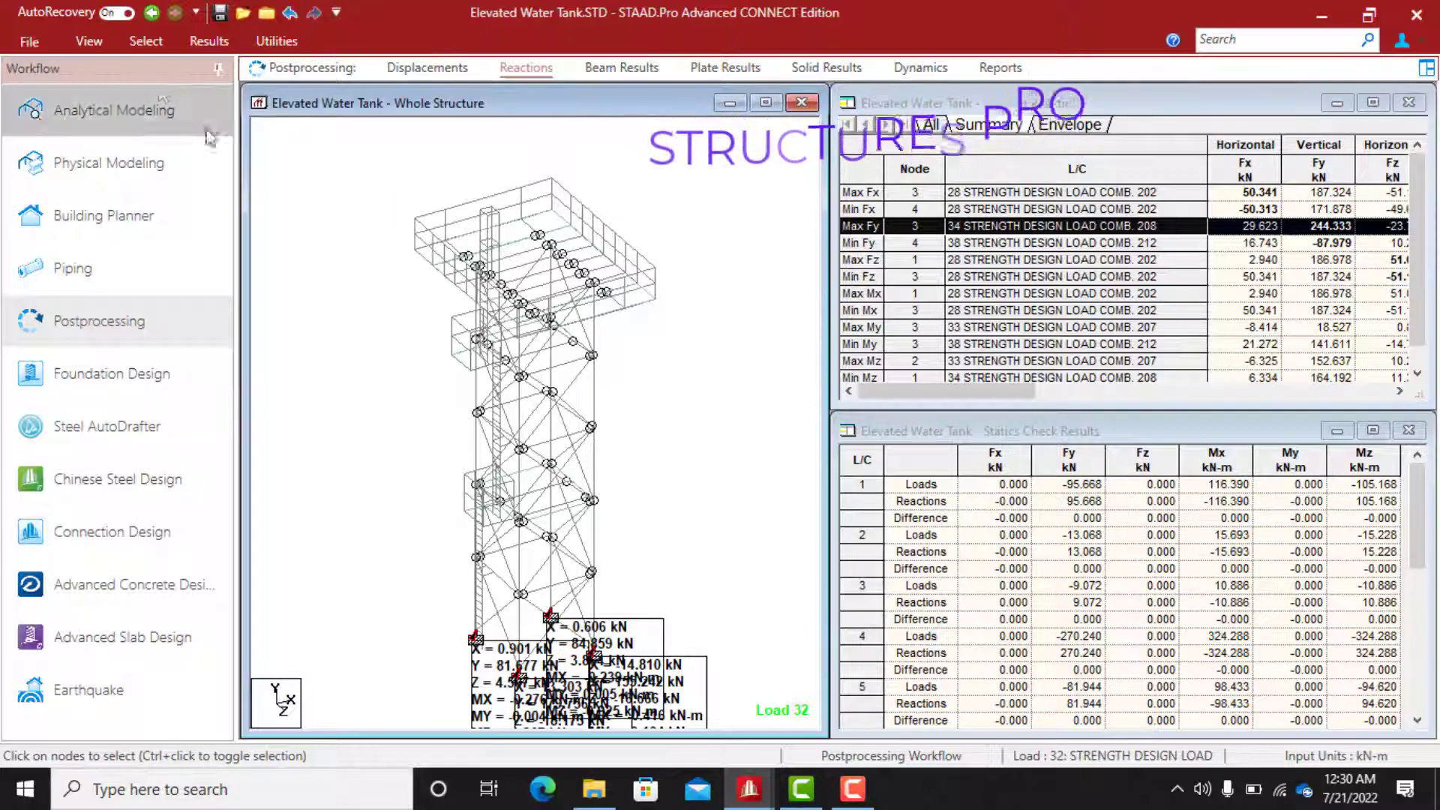
click(137, 45)
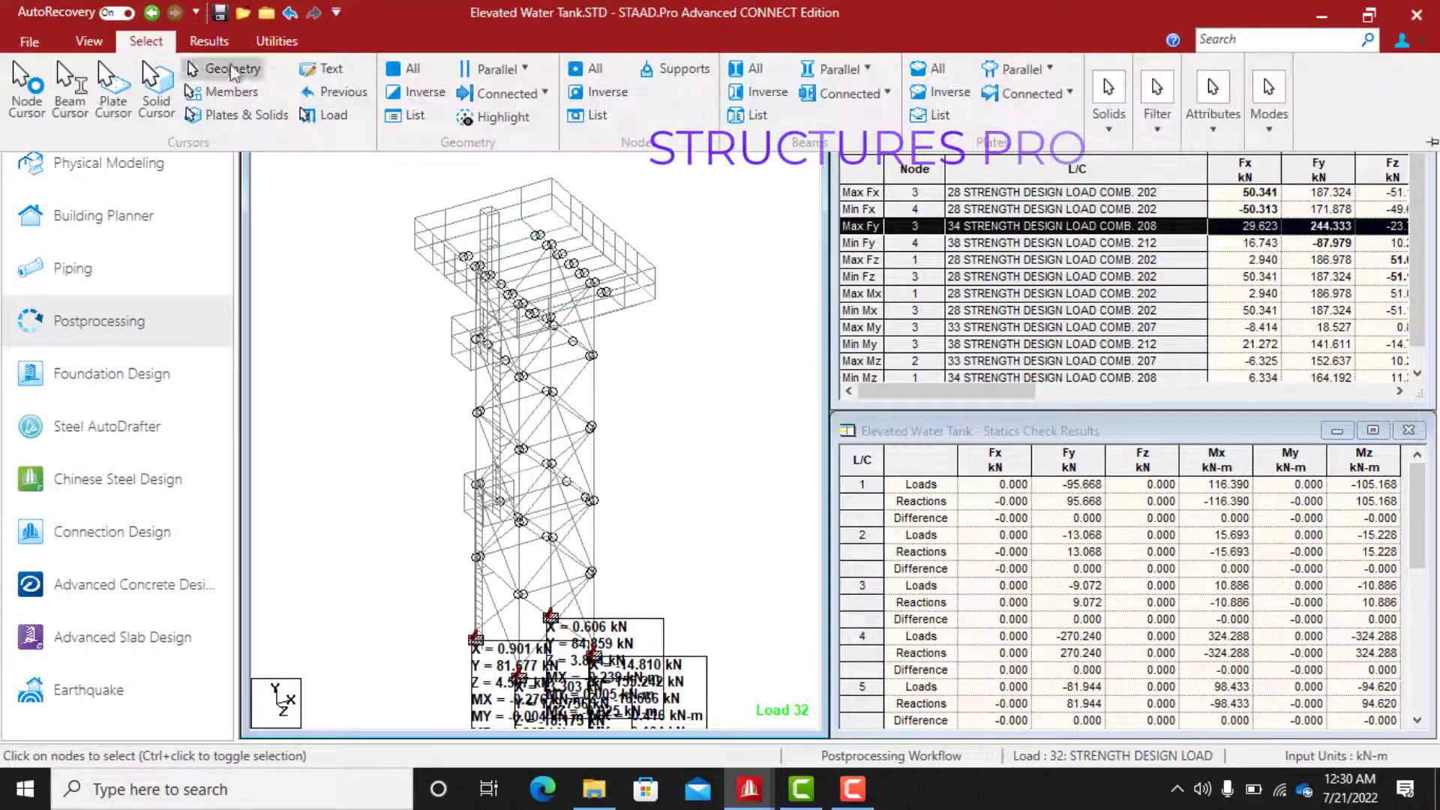
click(324, 72)
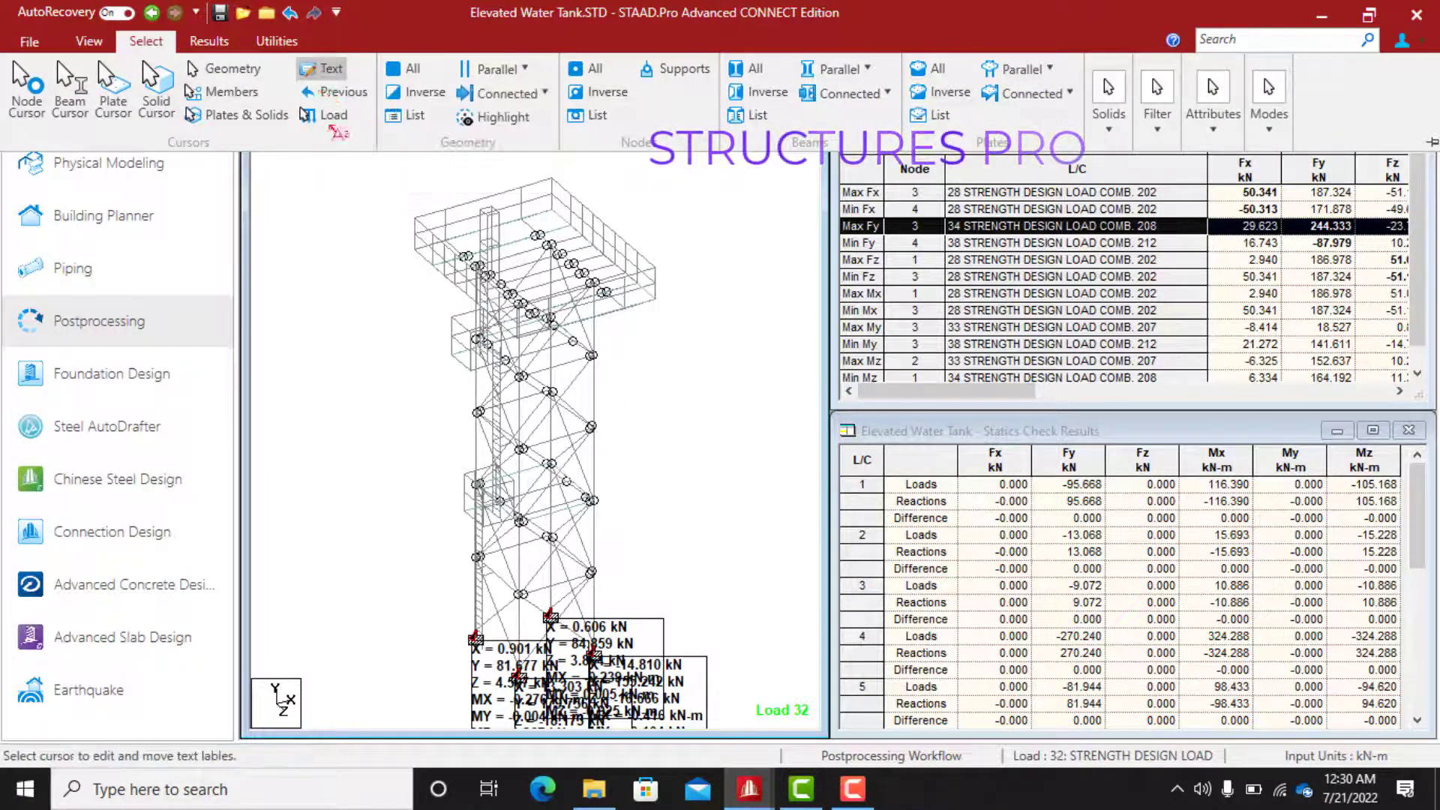
click(447, 571)
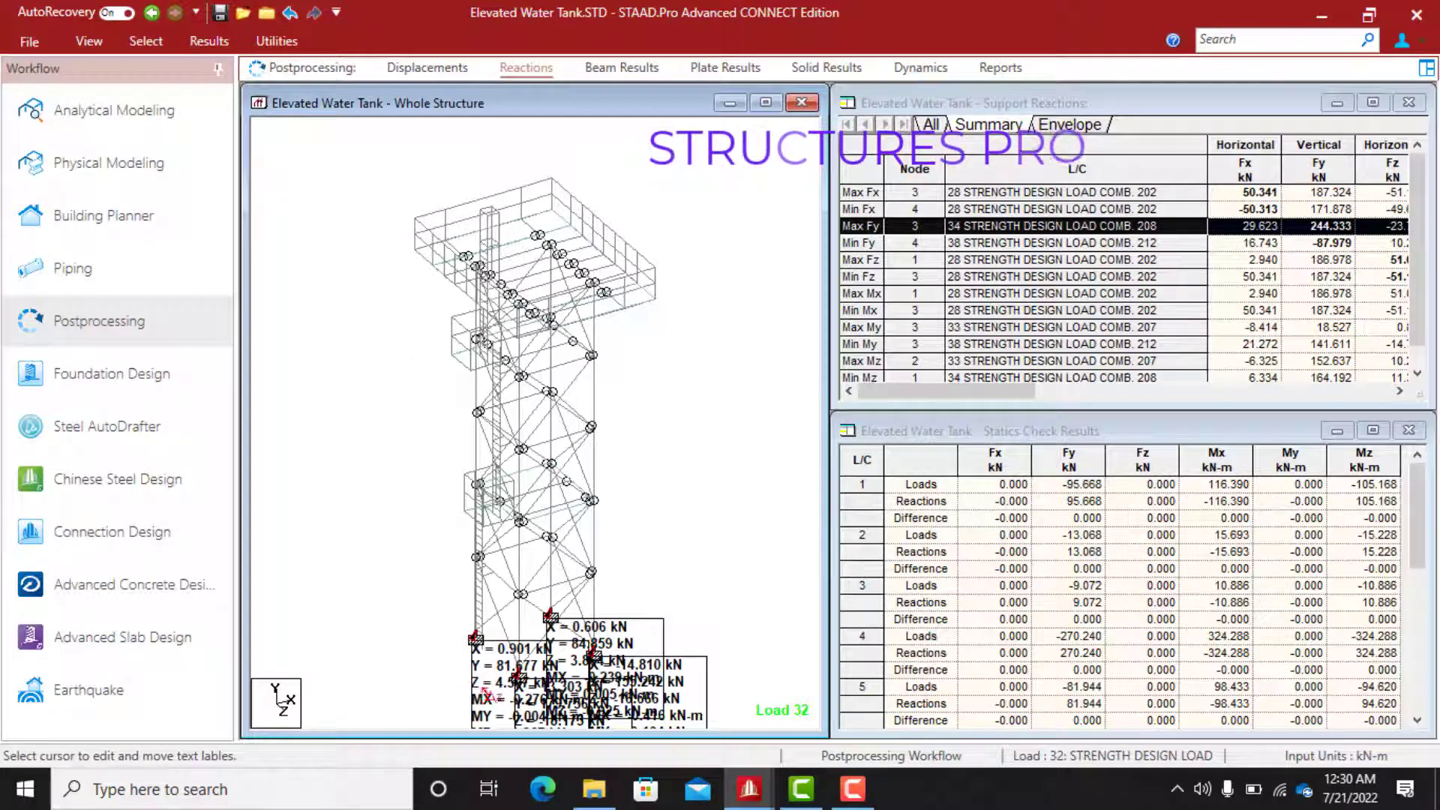
Drag the 0.901, 13.303, 0.606 and -14.810 kN reaction labels apart so each reads clearly
drag(466, 687, 322, 467)
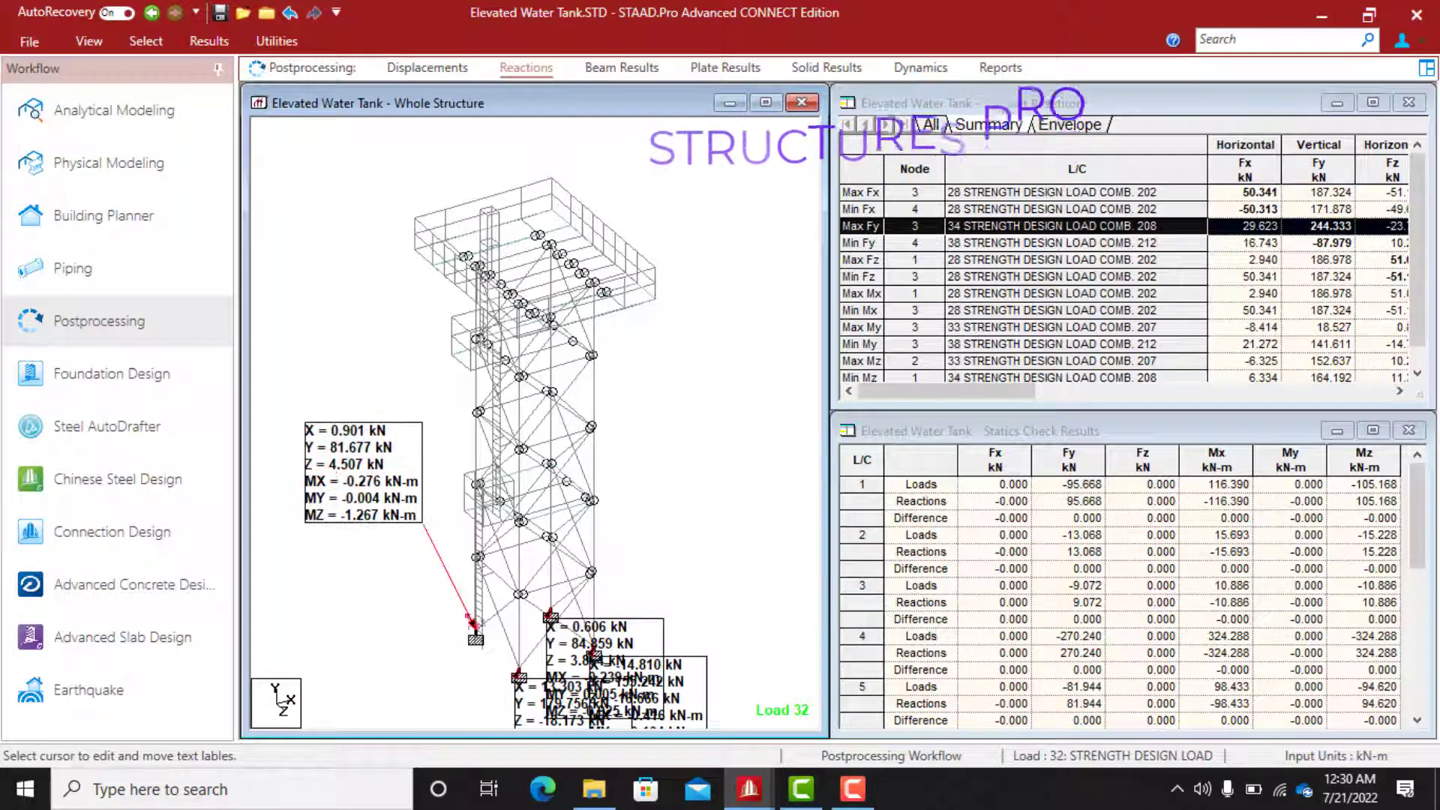
drag(533, 701, 423, 662)
drag(328, 598, 317, 566)
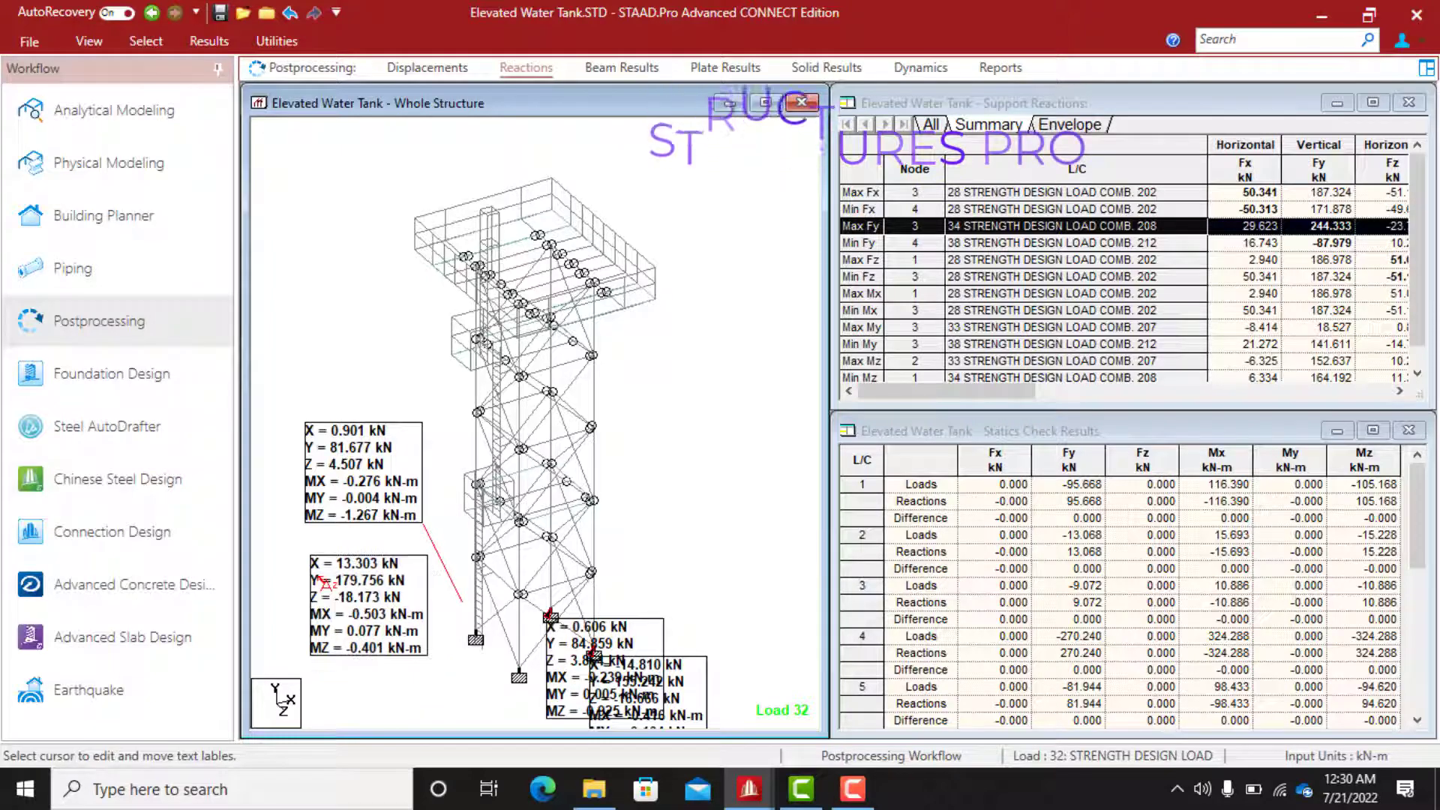
drag(627, 638, 699, 454)
drag(636, 692, 676, 598)
drag(692, 472, 684, 450)
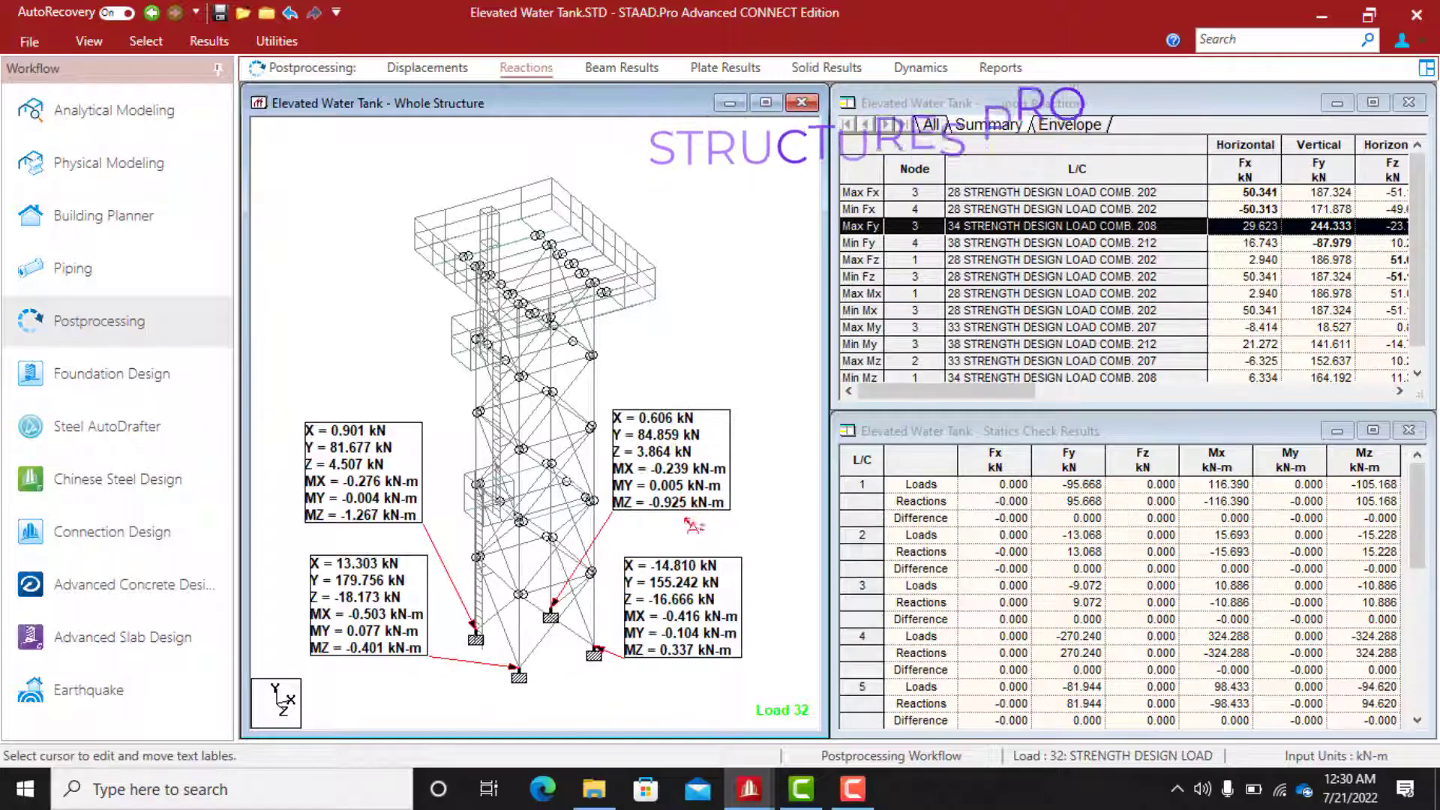
drag(656, 599, 649, 584)
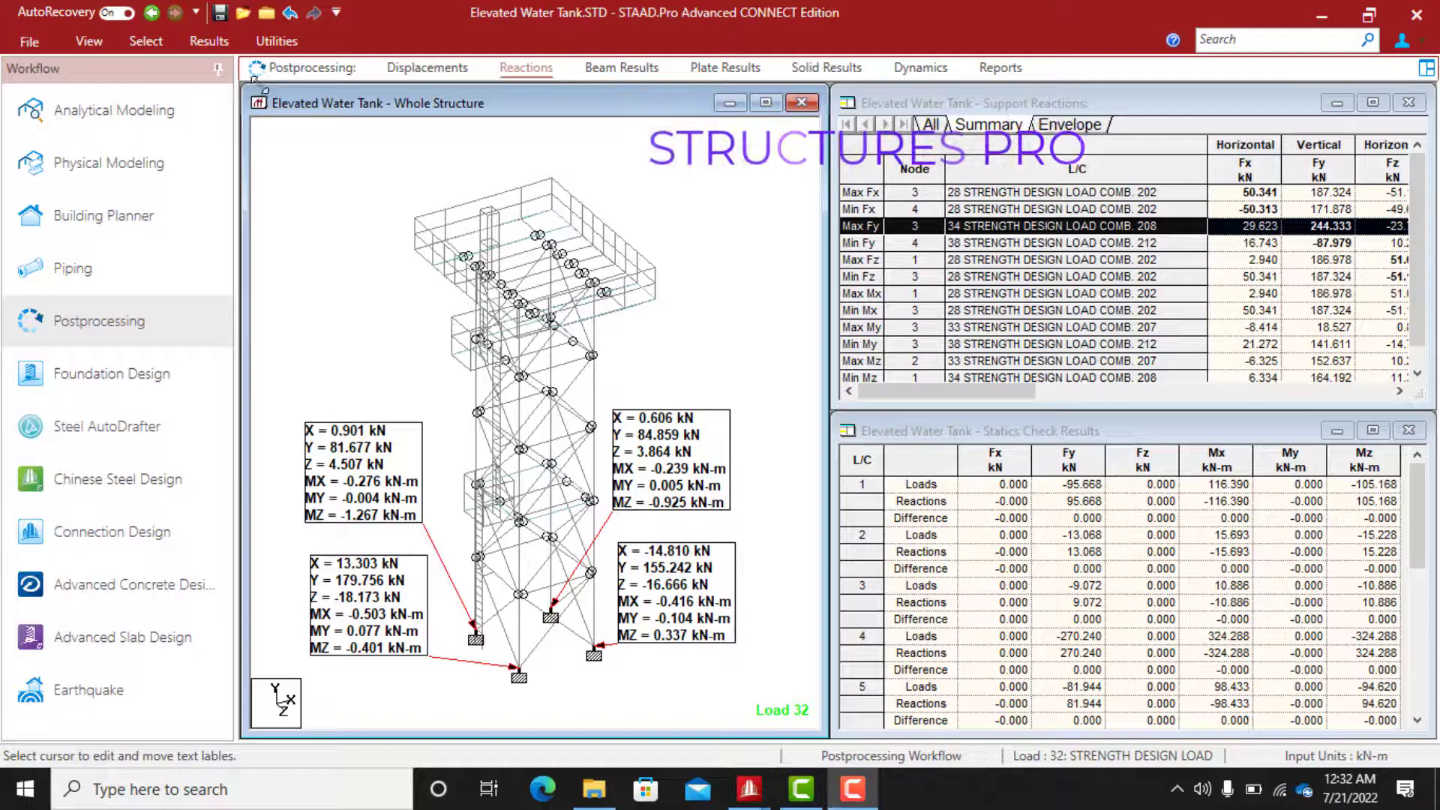
Open the Load list's combinations and display reactions for load combinations 18 and 20
click(207, 41)
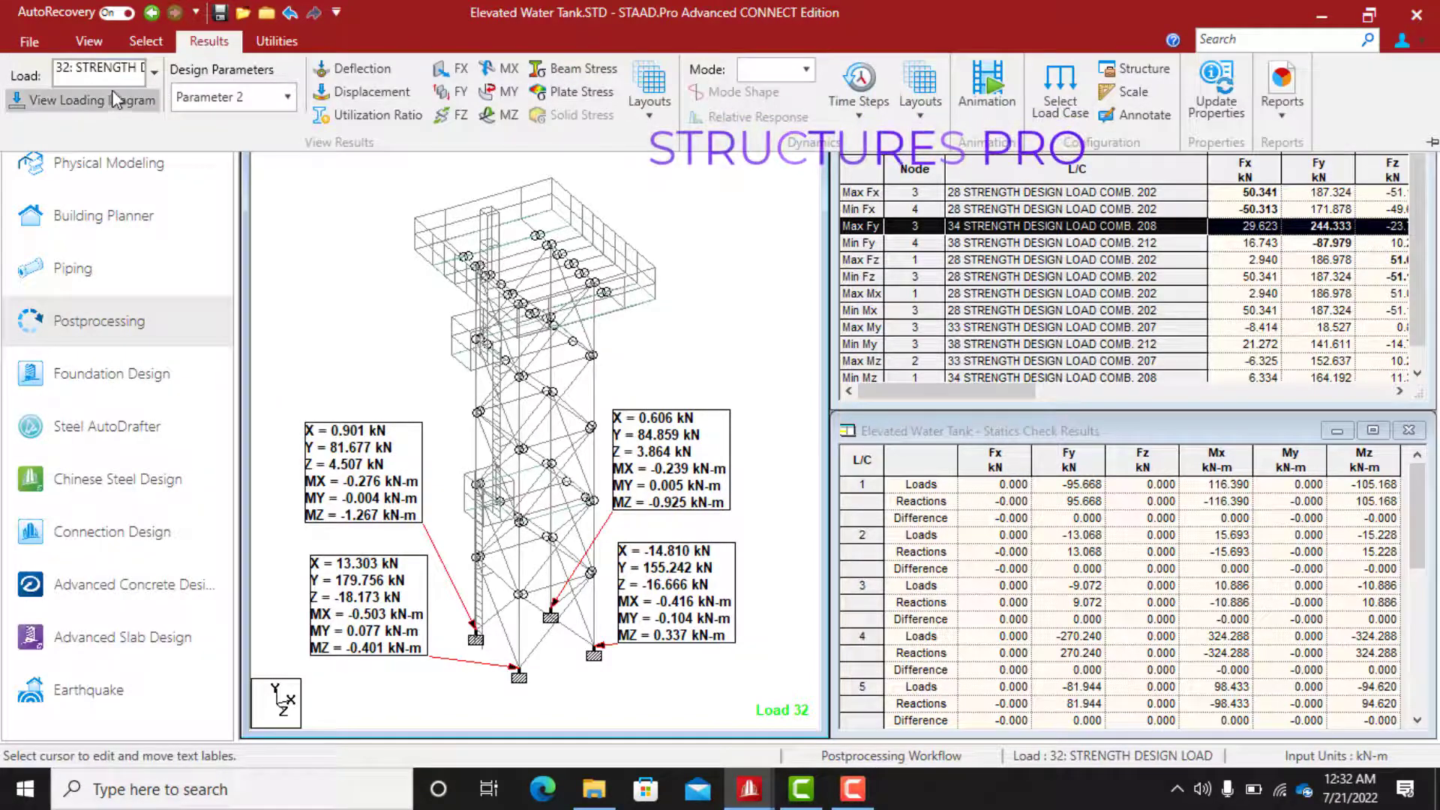
click(154, 72)
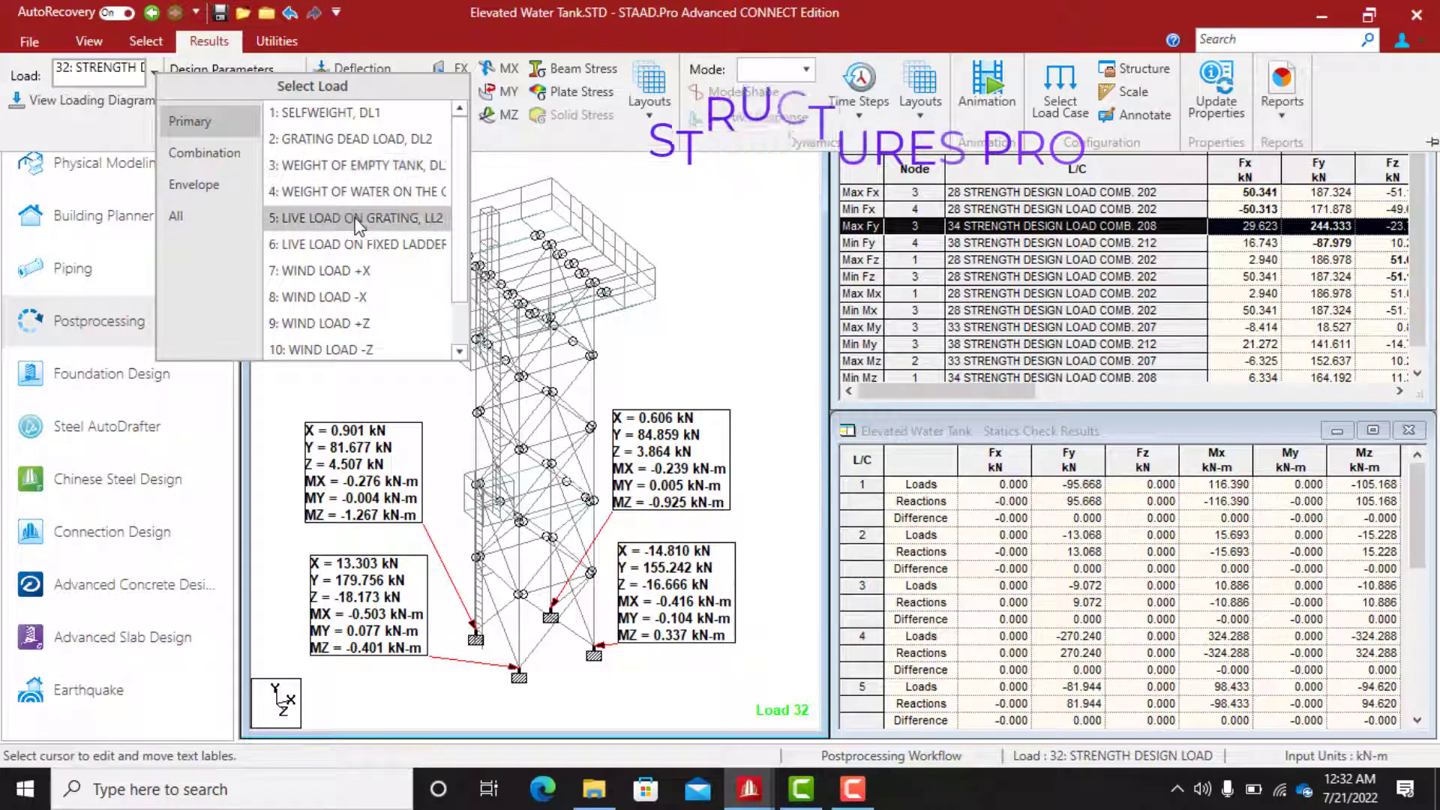
scroll(360, 225, down, 1)
click(208, 155)
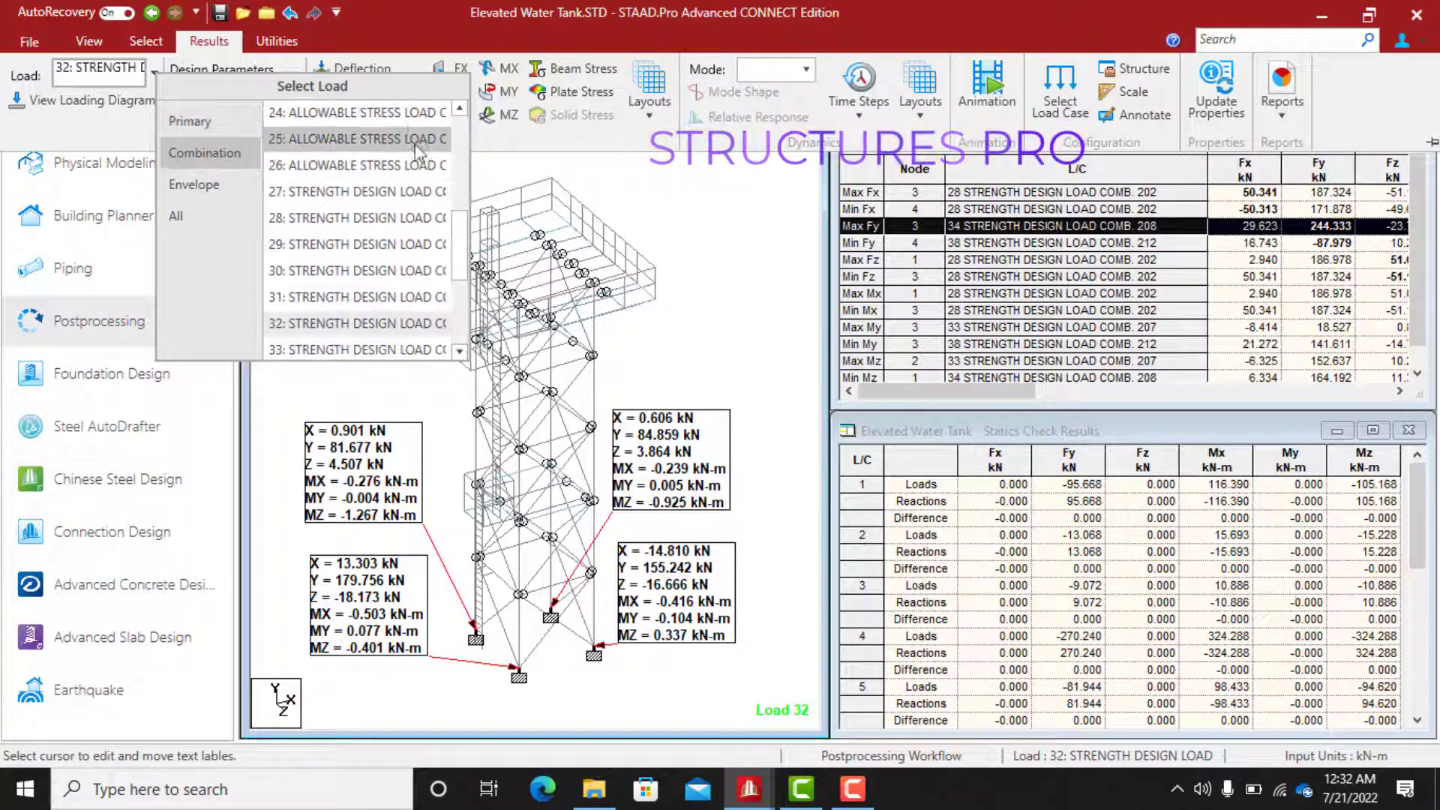
scroll(375, 118, up, 1)
scroll(367, 120, up, 1)
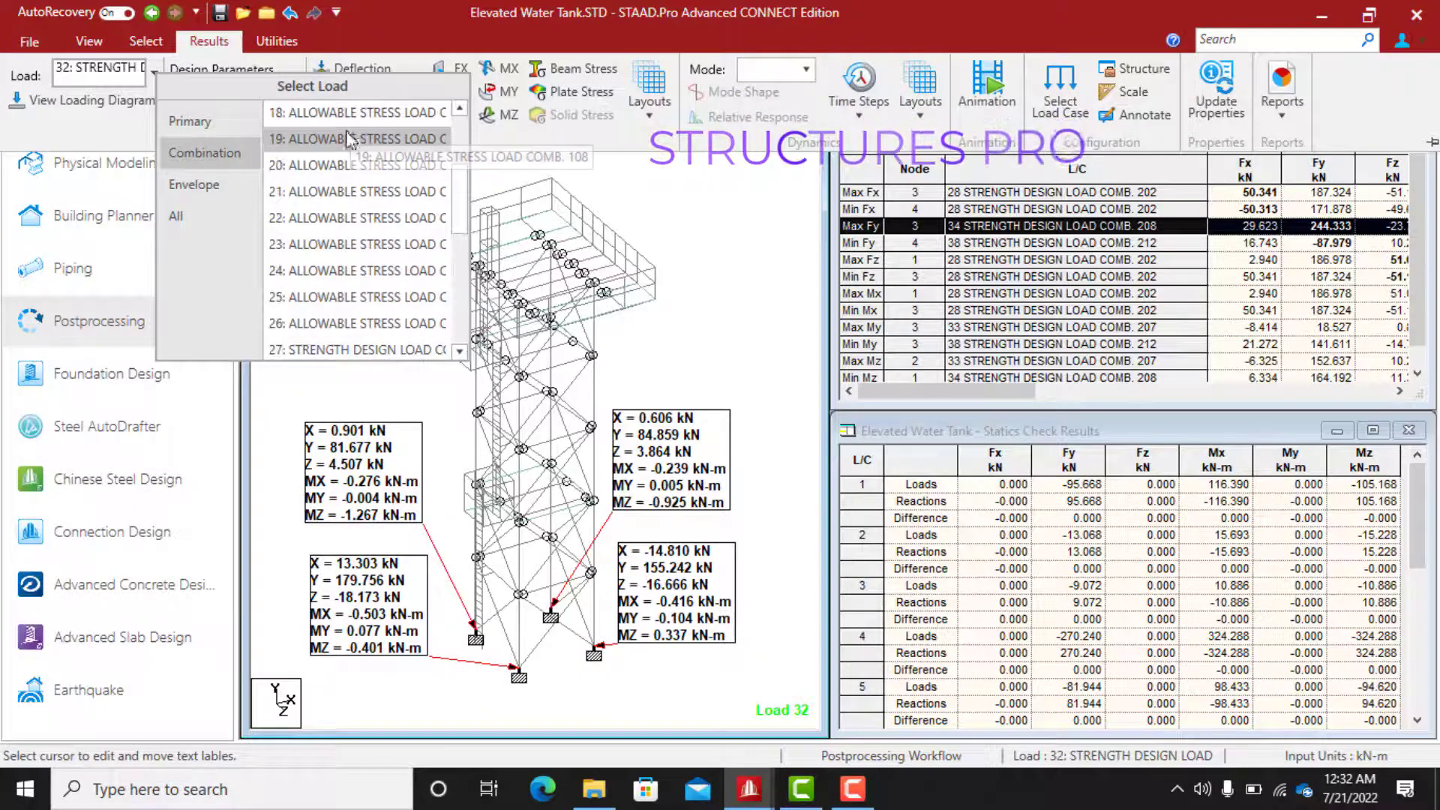
click(352, 114)
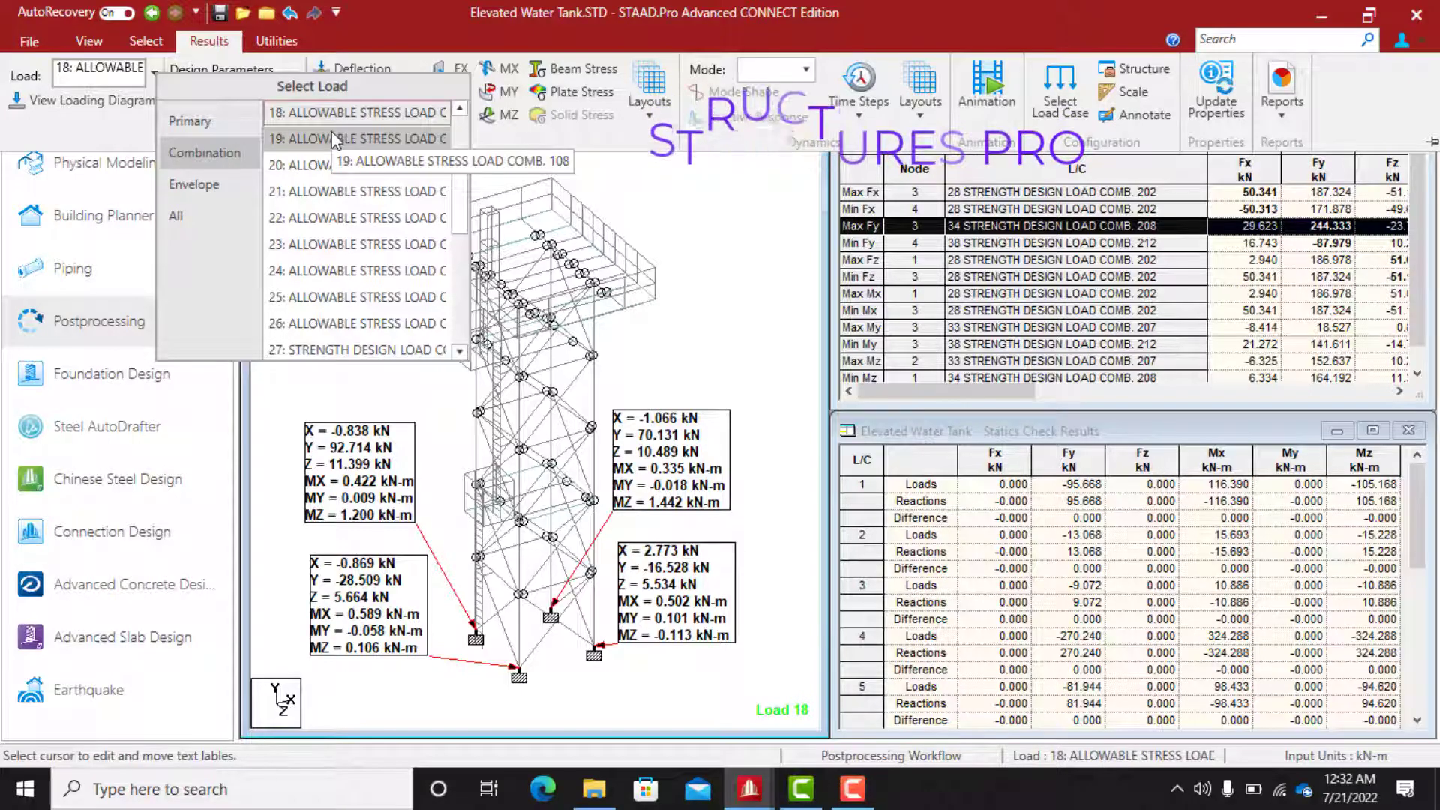
click(325, 161)
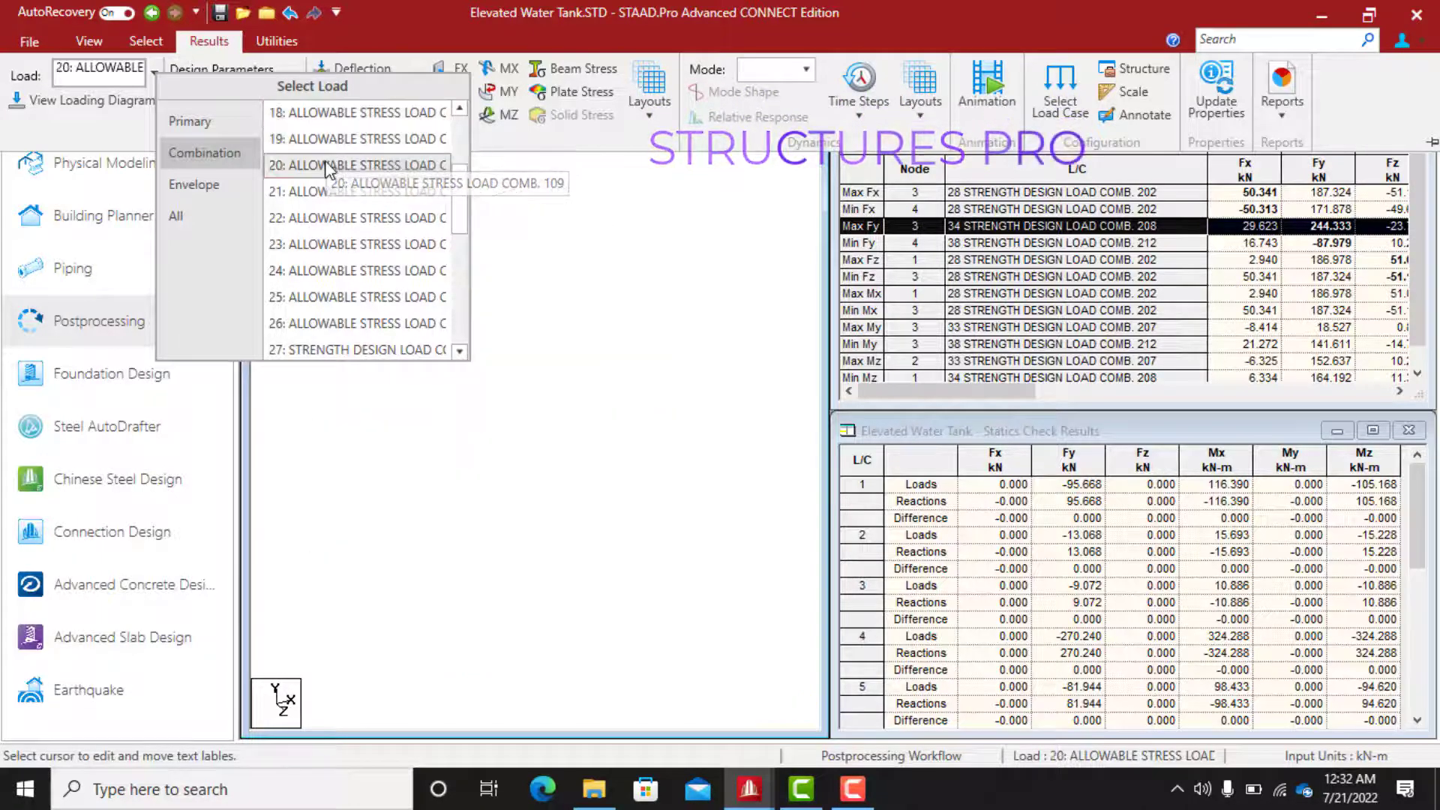
Step through the reactions for load combinations 21 to 30
click(325, 193)
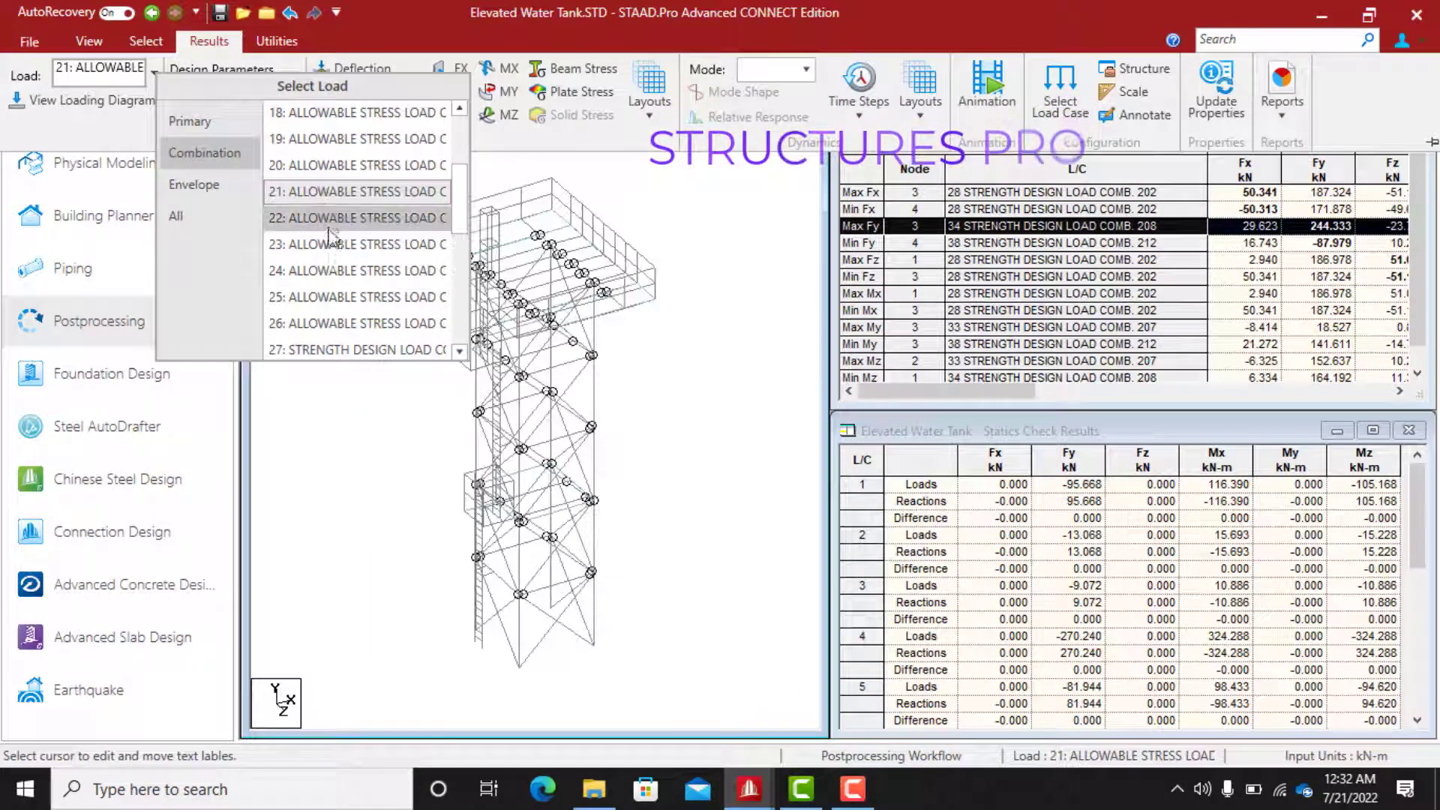
click(329, 218)
click(332, 247)
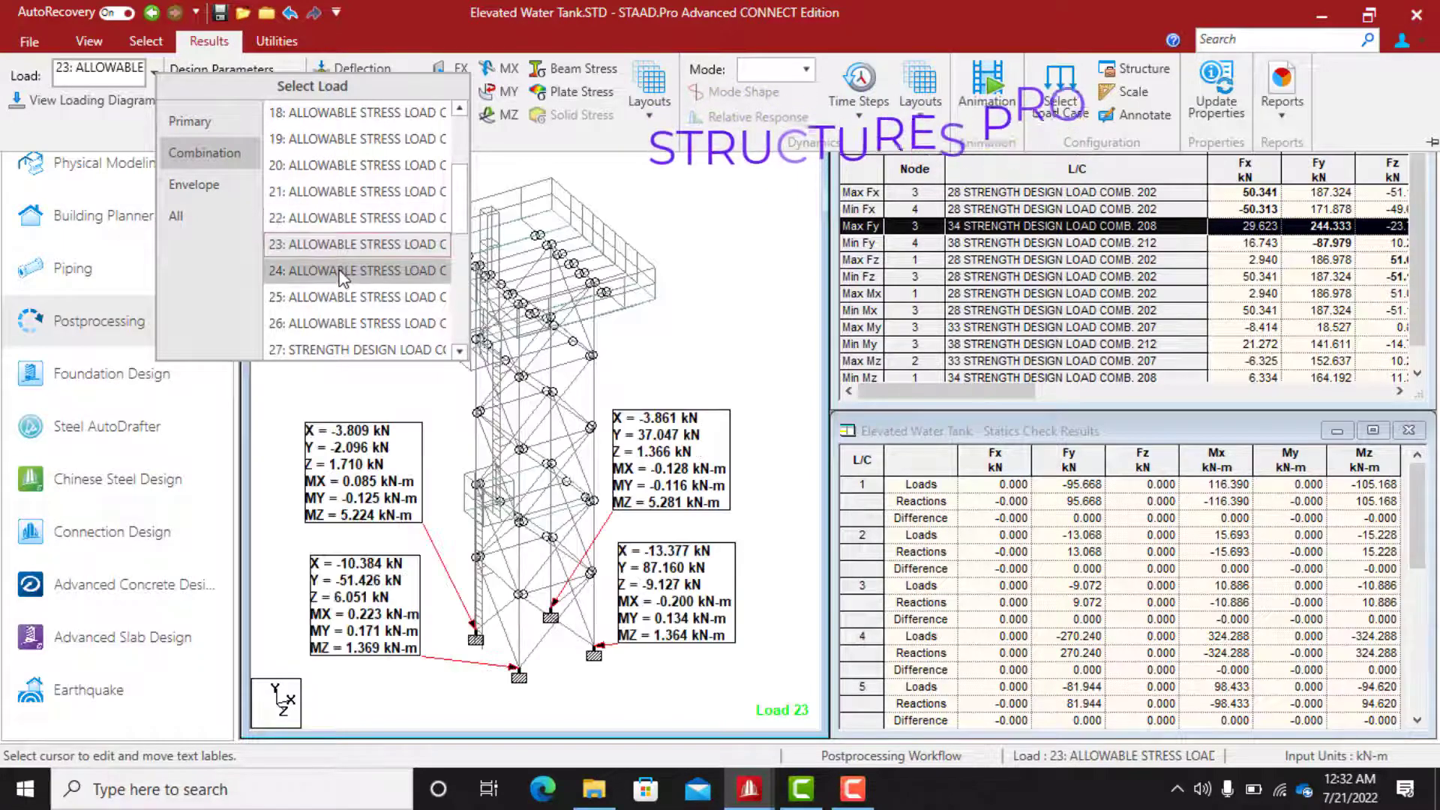
click(334, 271)
click(336, 297)
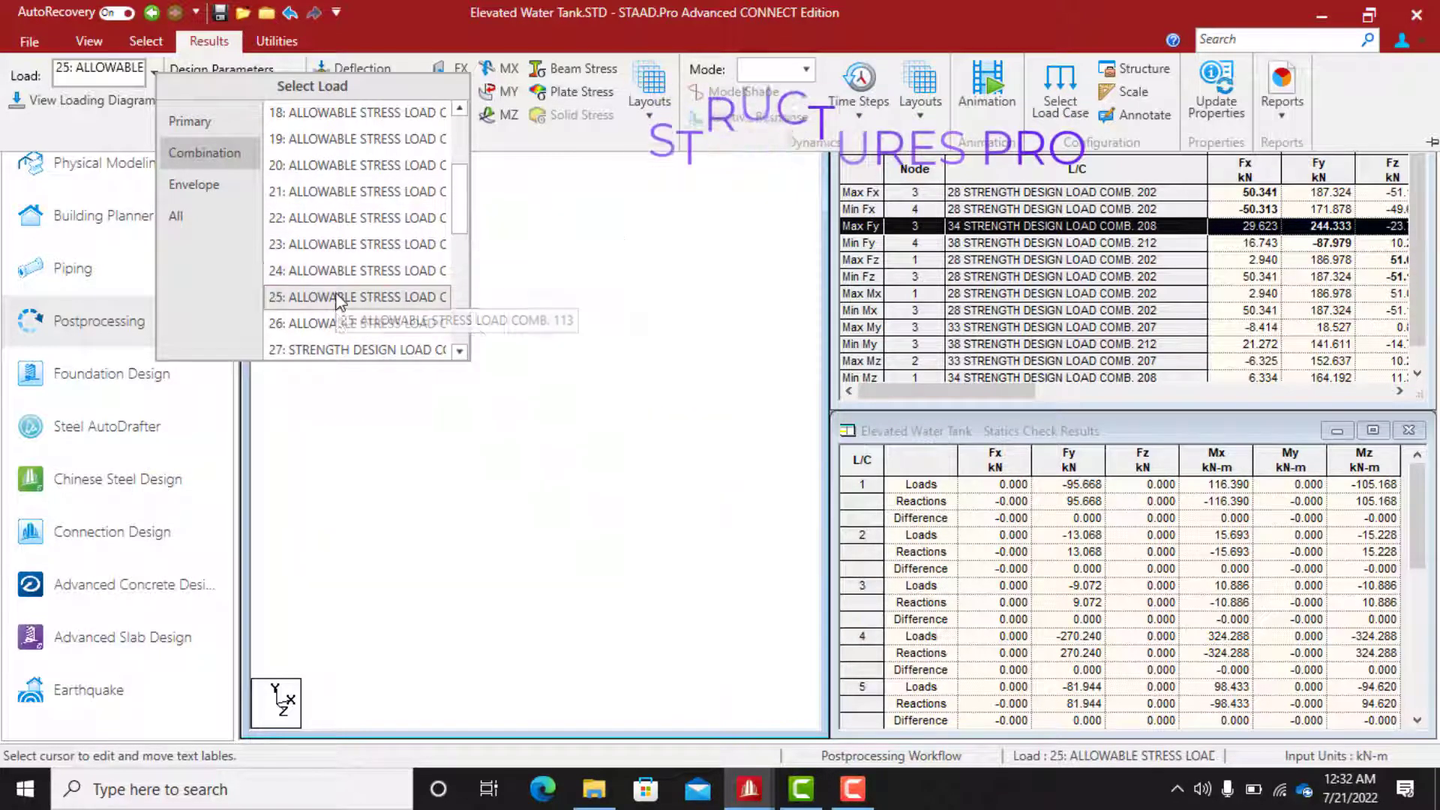
click(341, 324)
click(344, 349)
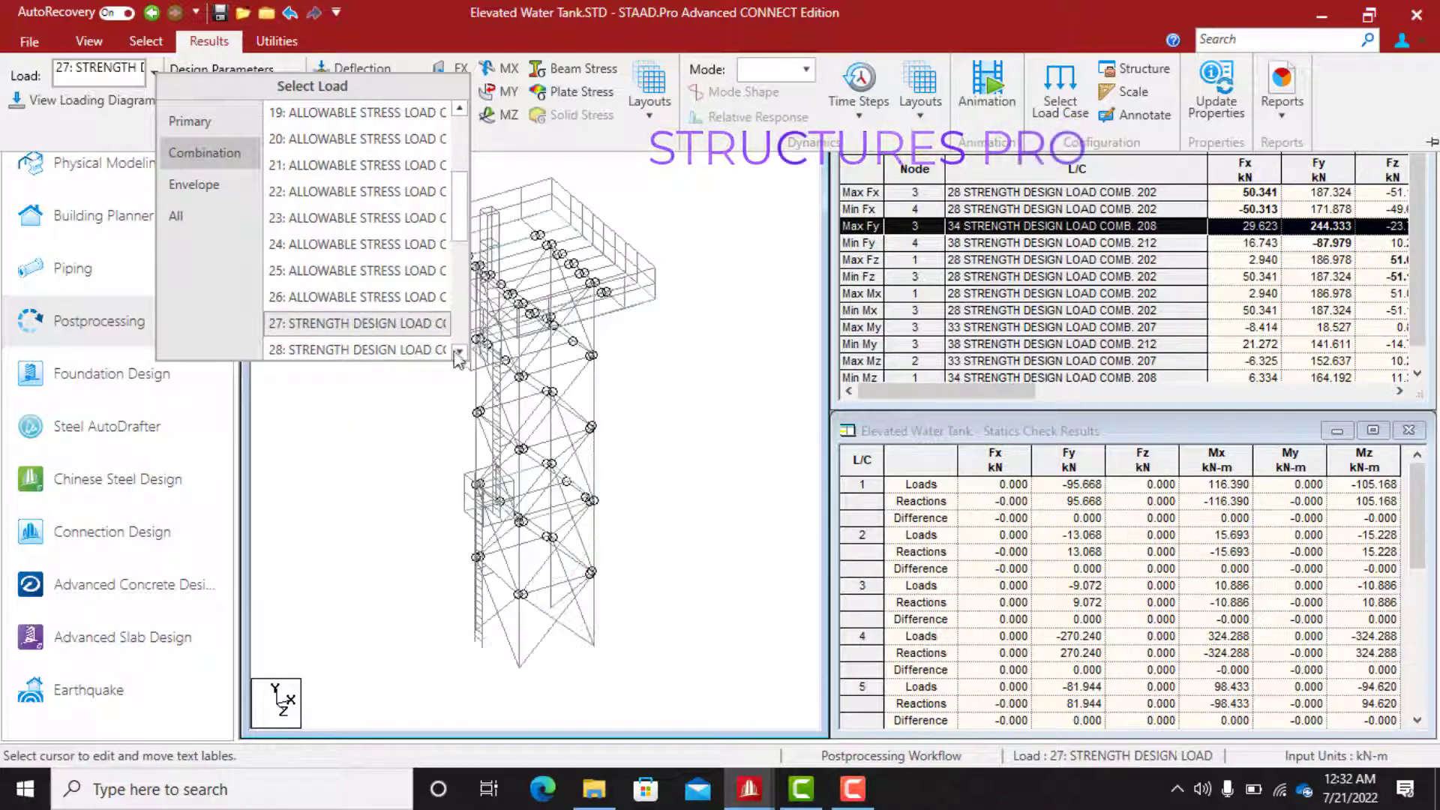
click(459, 351)
click(459, 351)
click(459, 351)
click(460, 351)
click(460, 351)
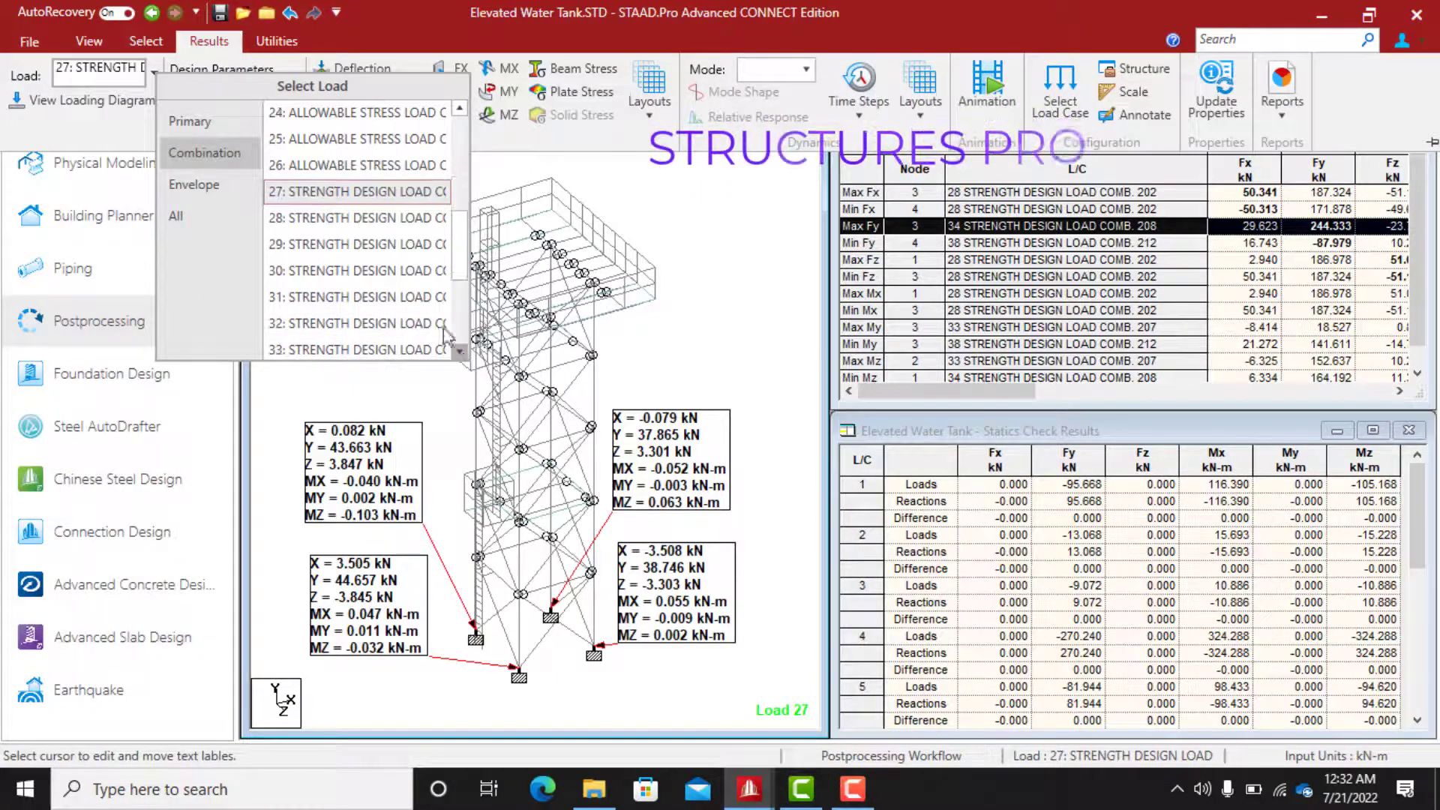
click(365, 219)
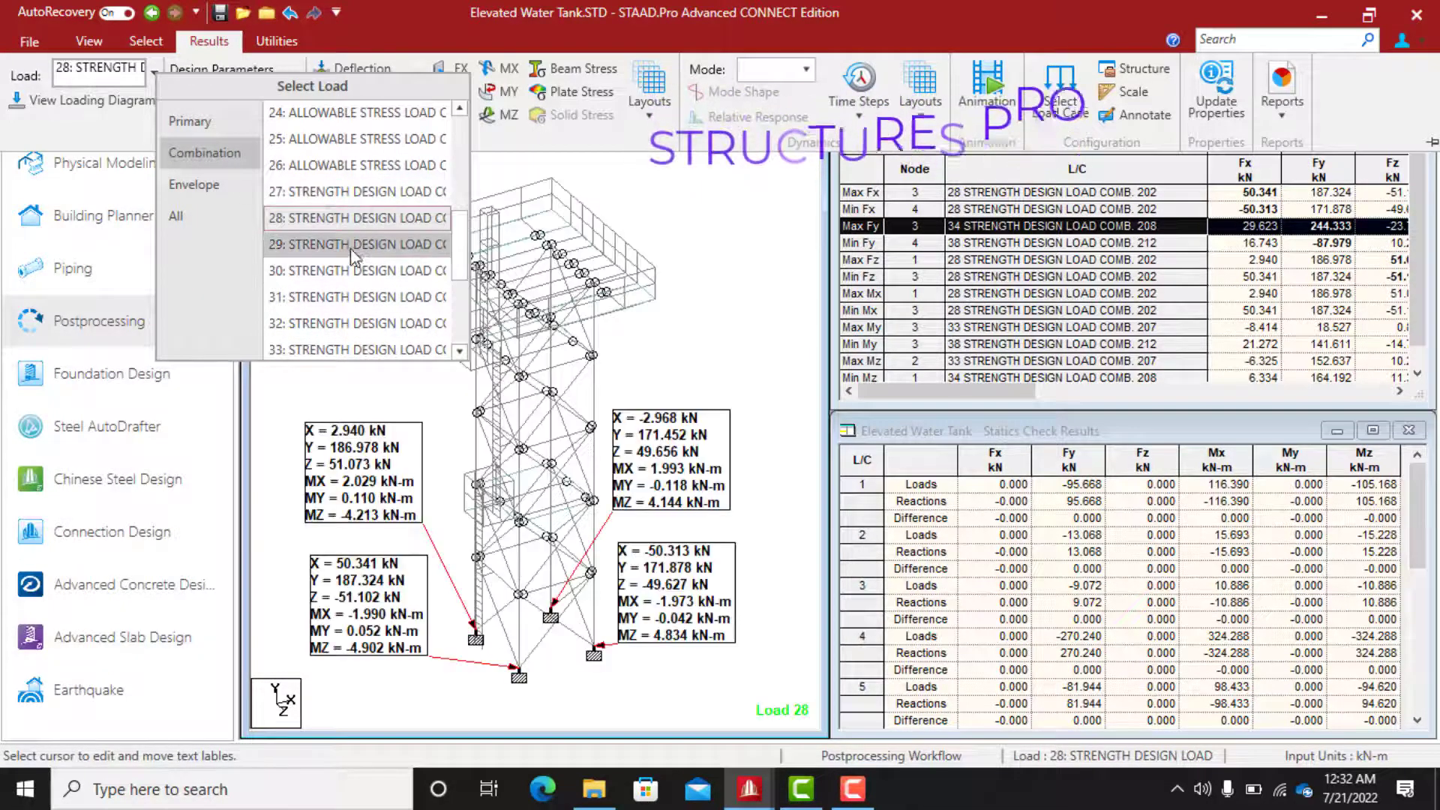
click(359, 244)
click(350, 272)
Continue through load cases 31 to 40, then back through 39, 37, 36 and 35
key(Down)
key(Down)
key(Down)
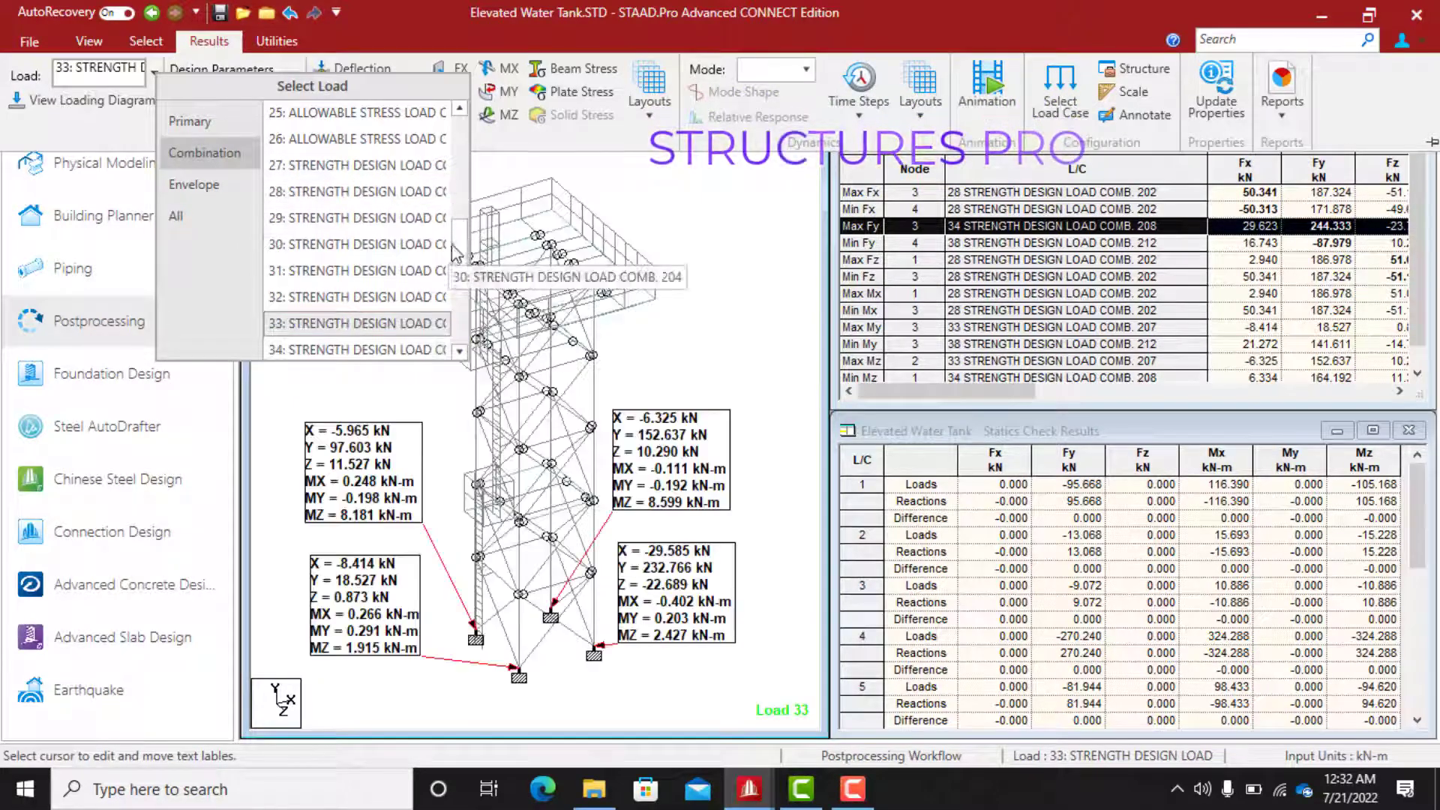
drag(456, 243, 461, 324)
click(387, 325)
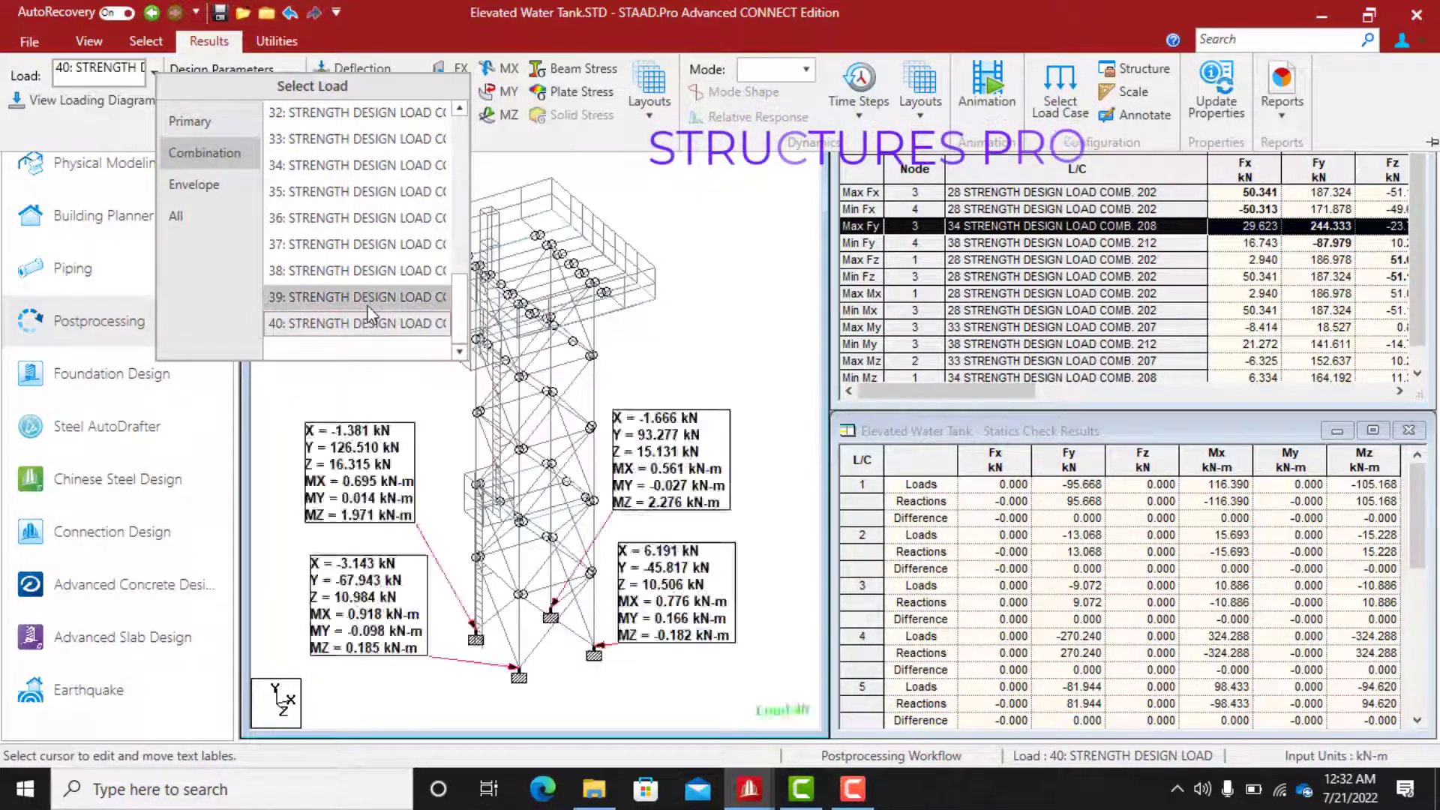
click(381, 296)
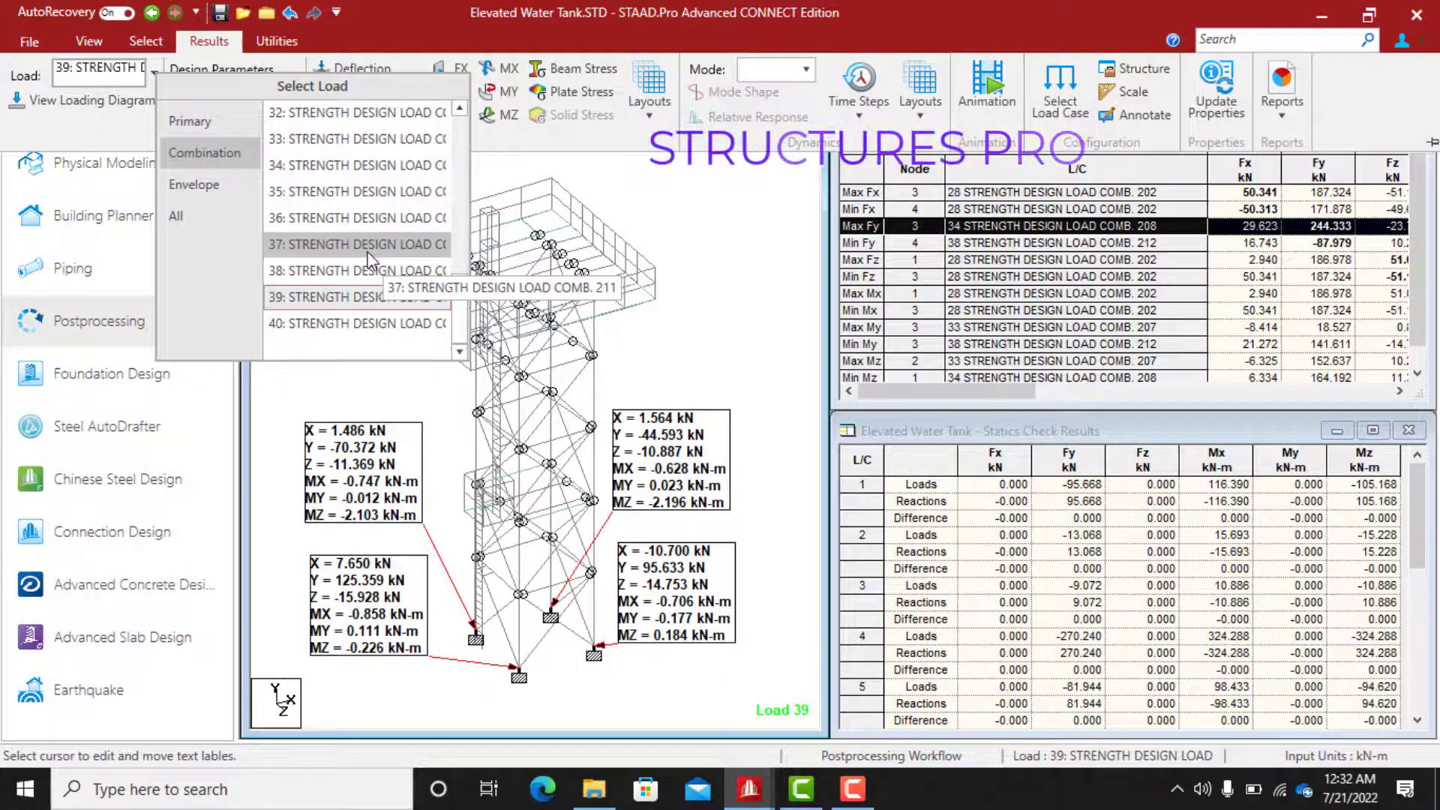
click(367, 252)
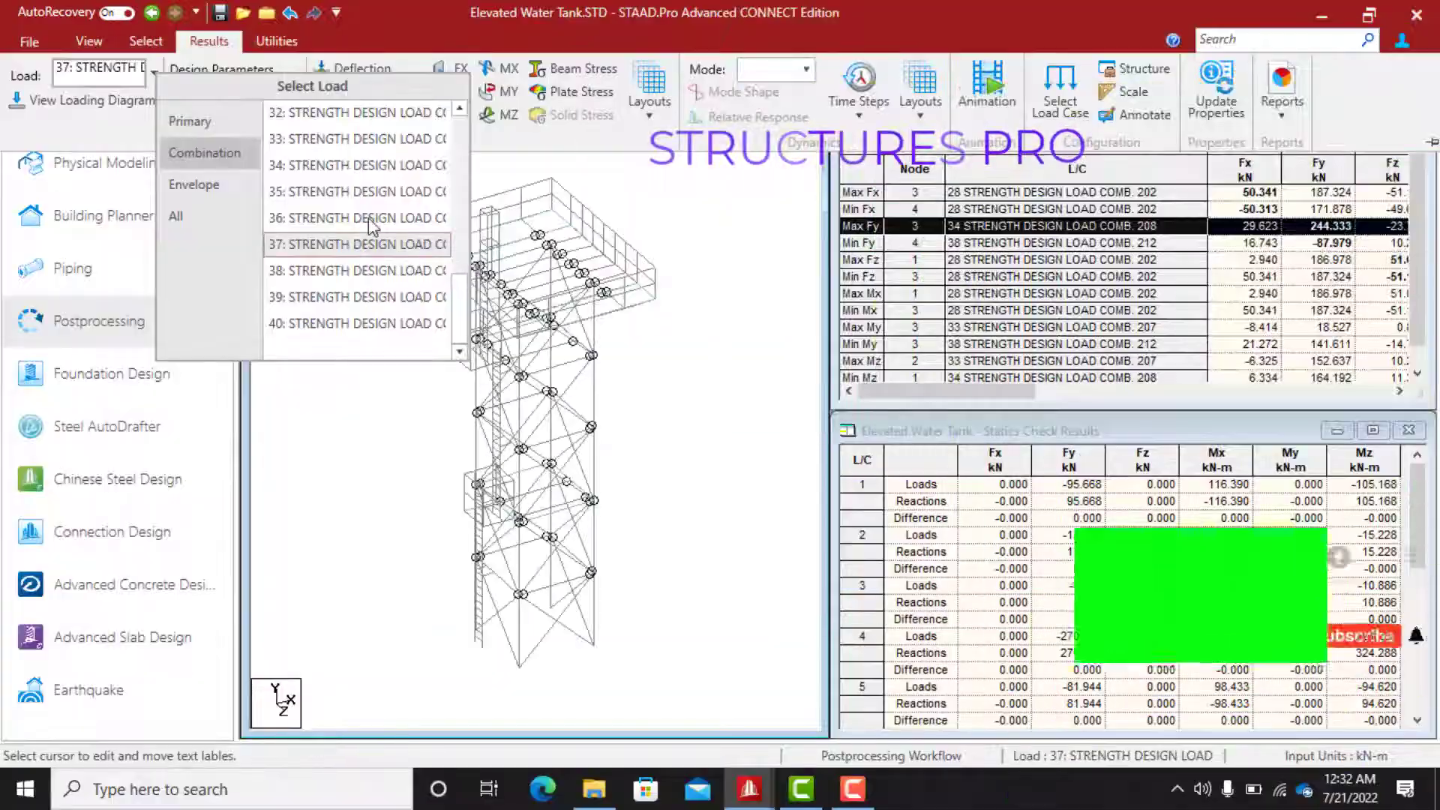
click(367, 217)
click(363, 192)
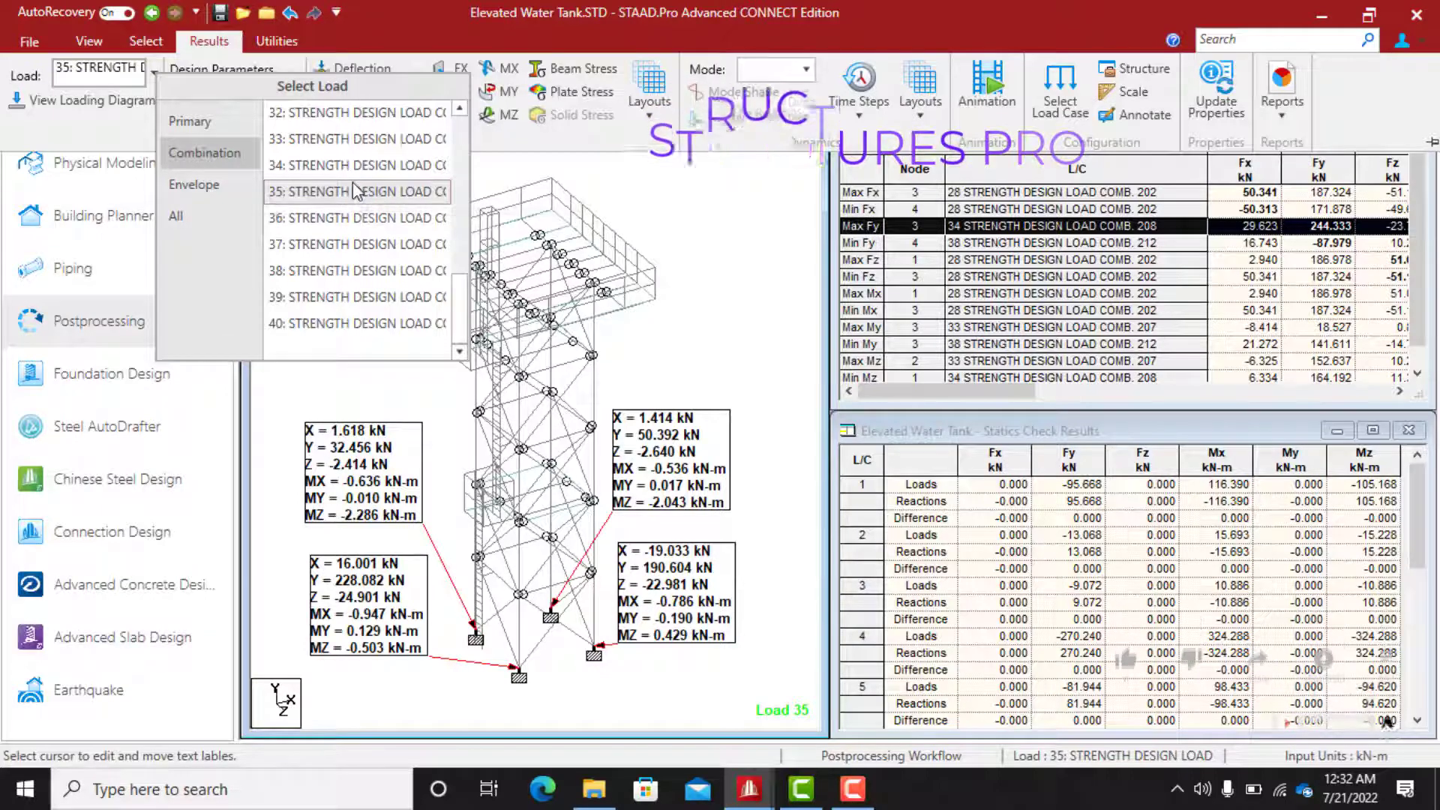
Recheck load cases 31, 32 and 37, then settle on load 34 and close the list
scroll(356, 190, up, 1)
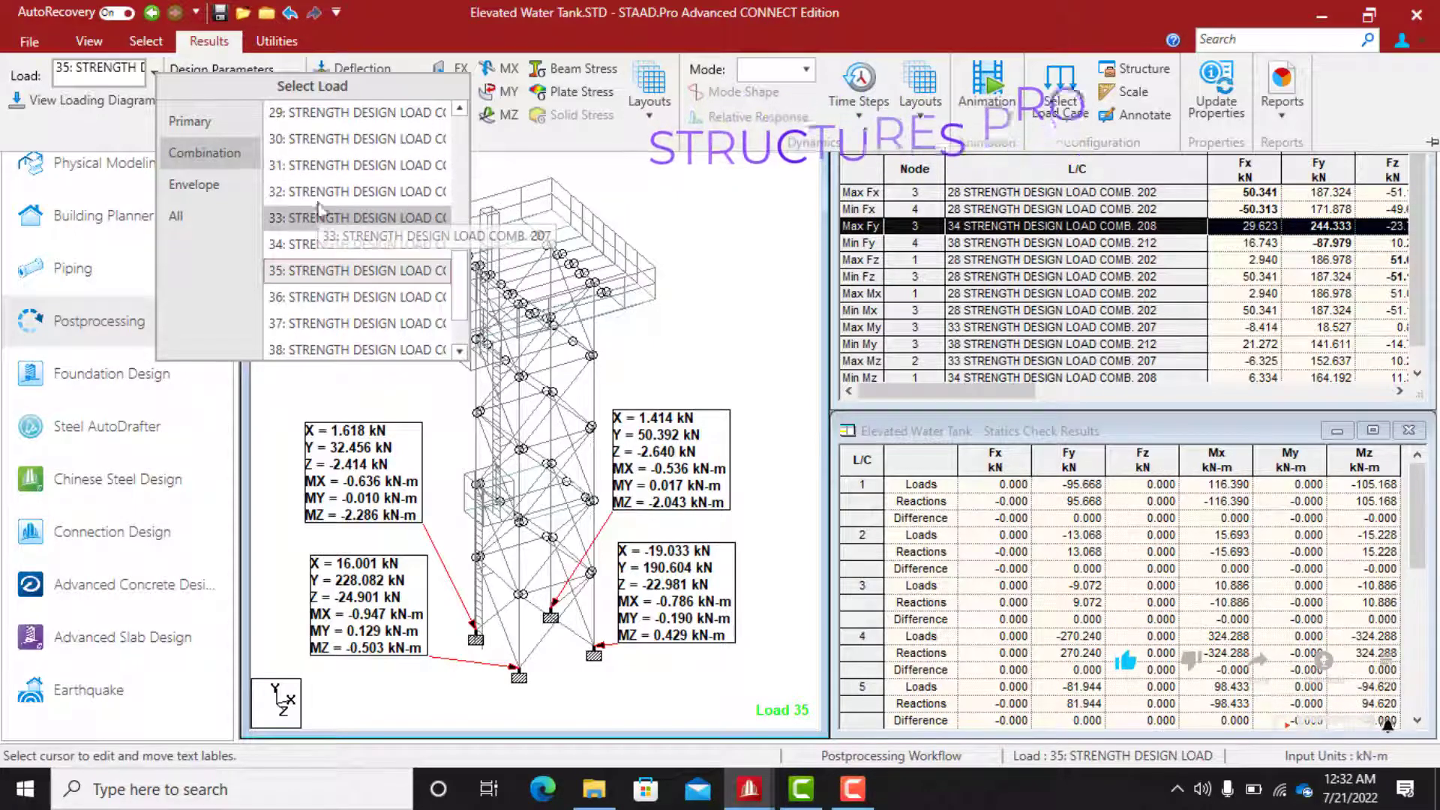
click(362, 163)
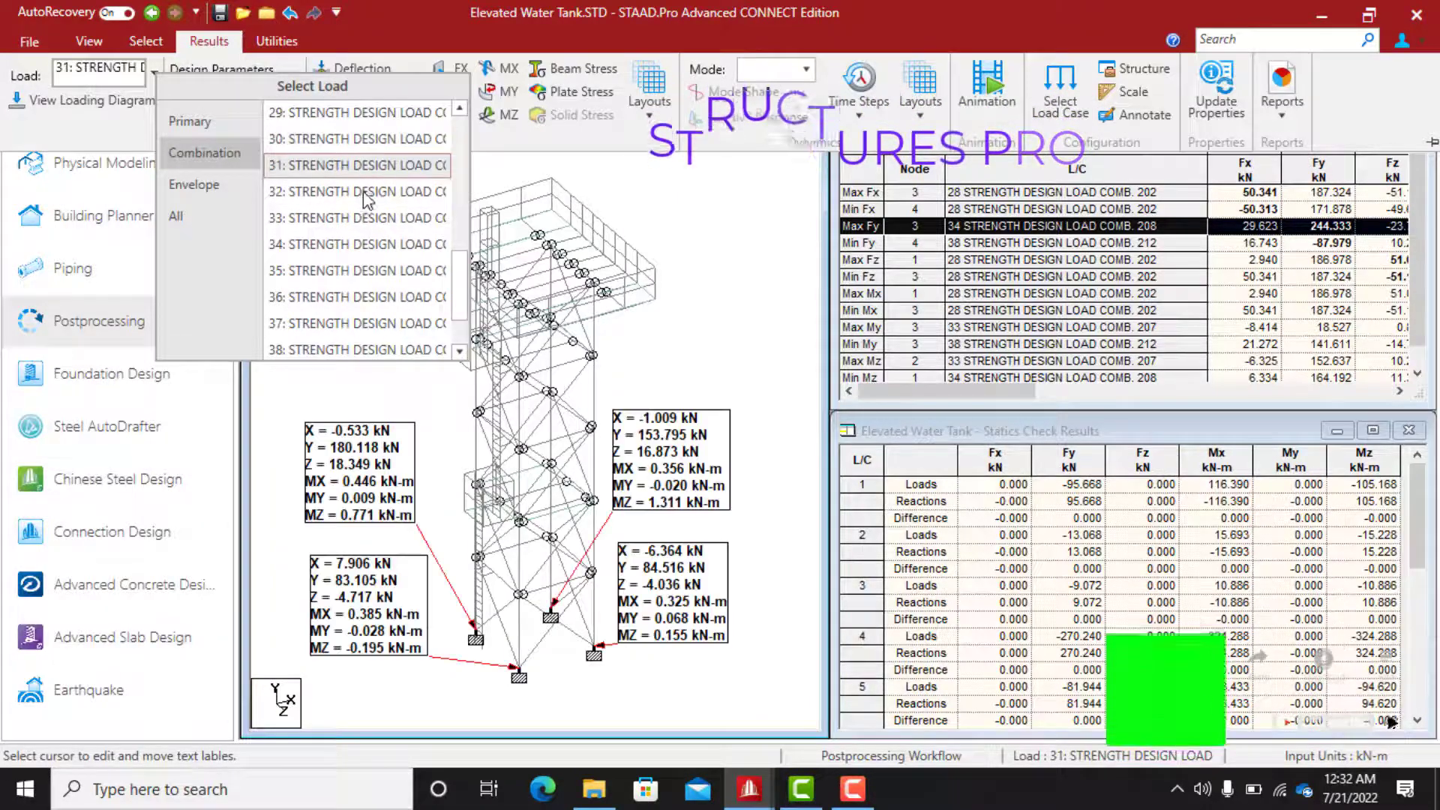
click(363, 198)
click(366, 323)
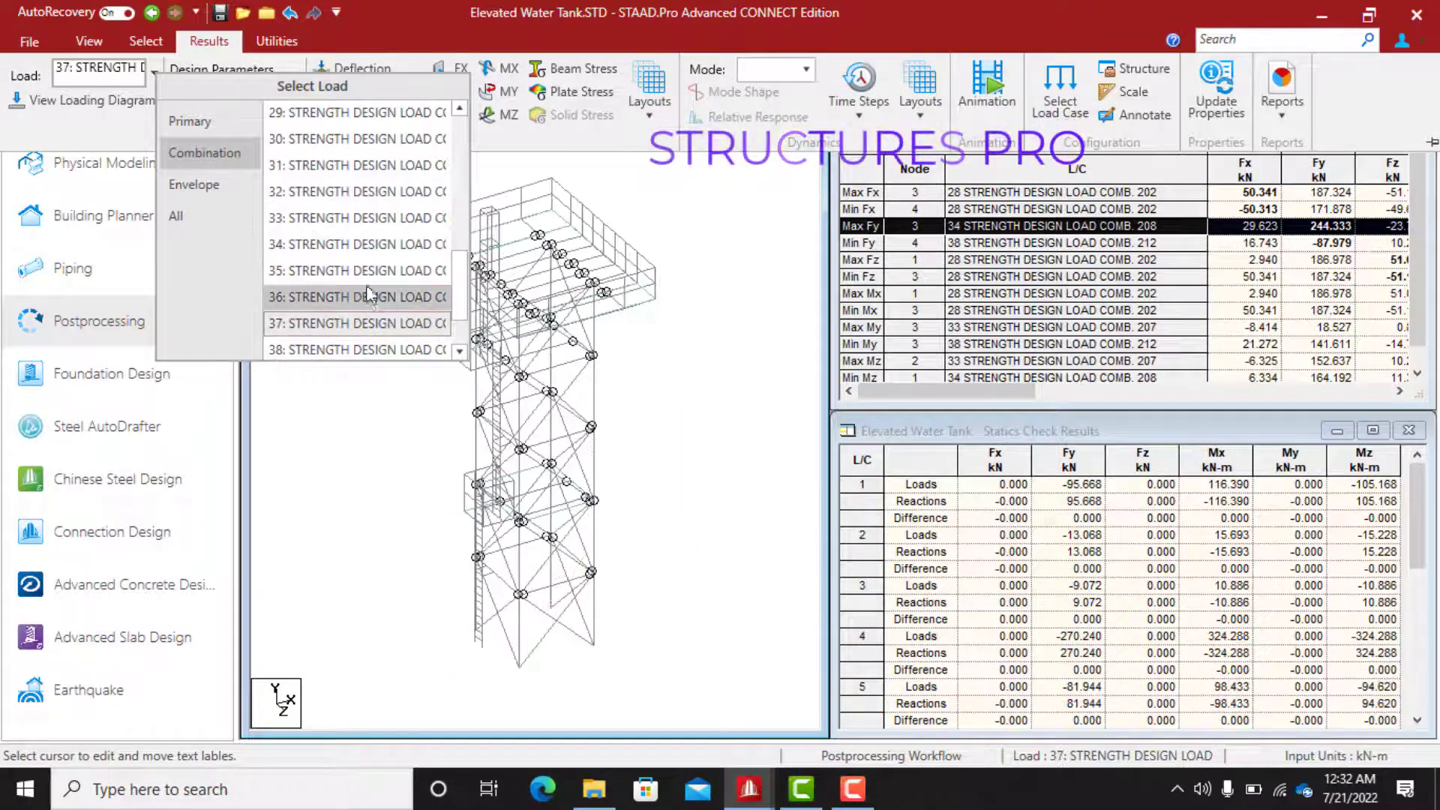
click(363, 249)
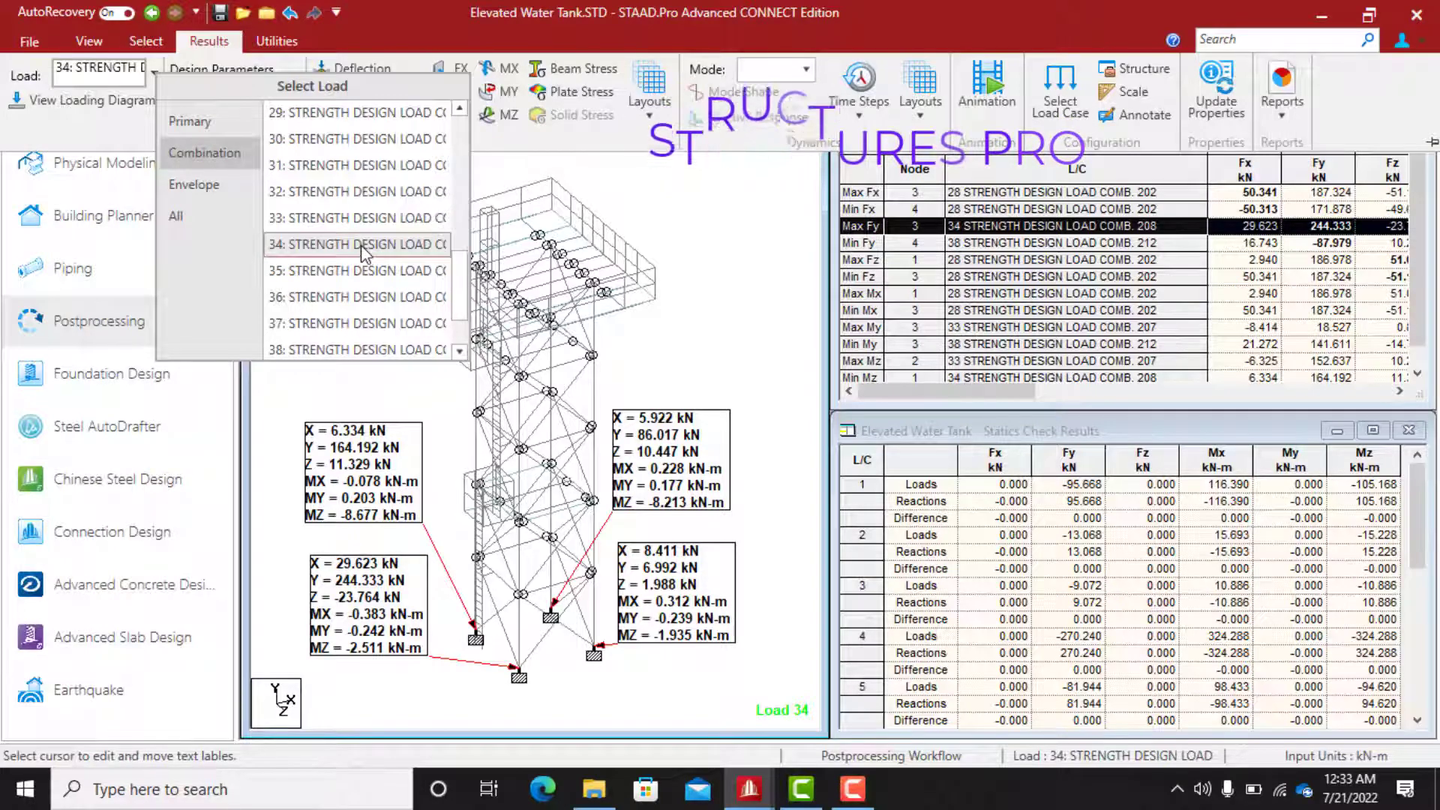
click(651, 209)
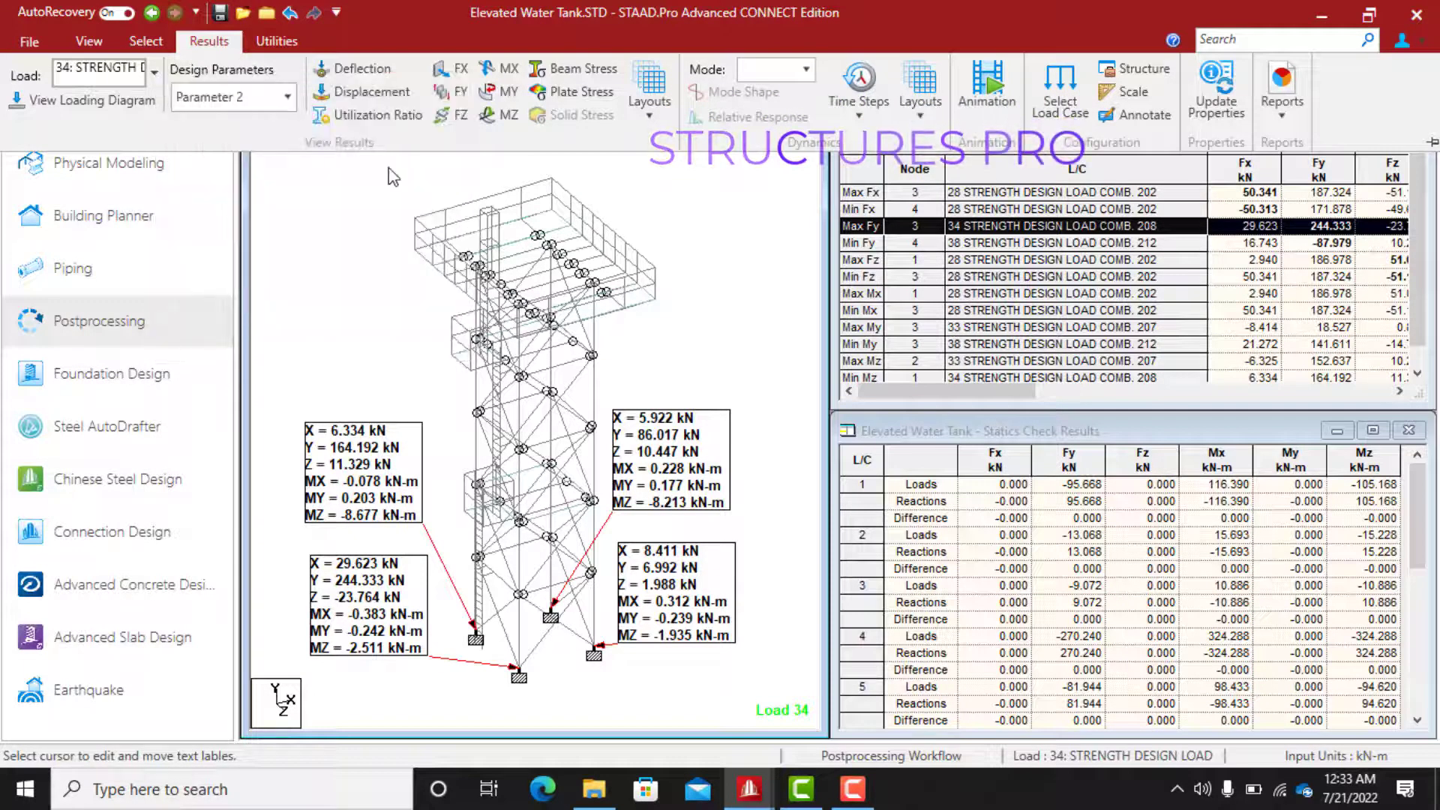
Show the MZ bending moment diagram for load 34, then zoom and pan onto the tower top
click(508, 116)
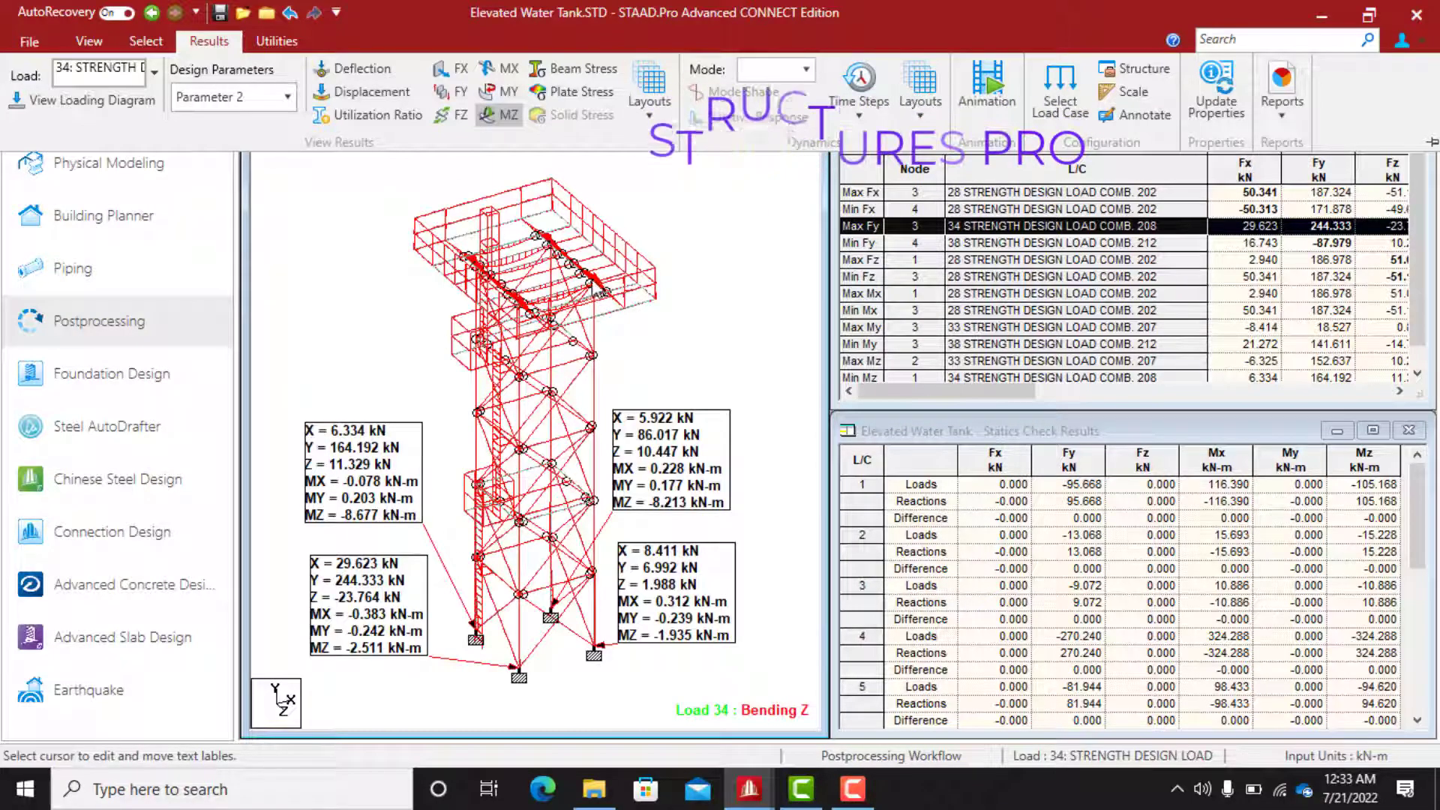
scroll(582, 388, up, 3)
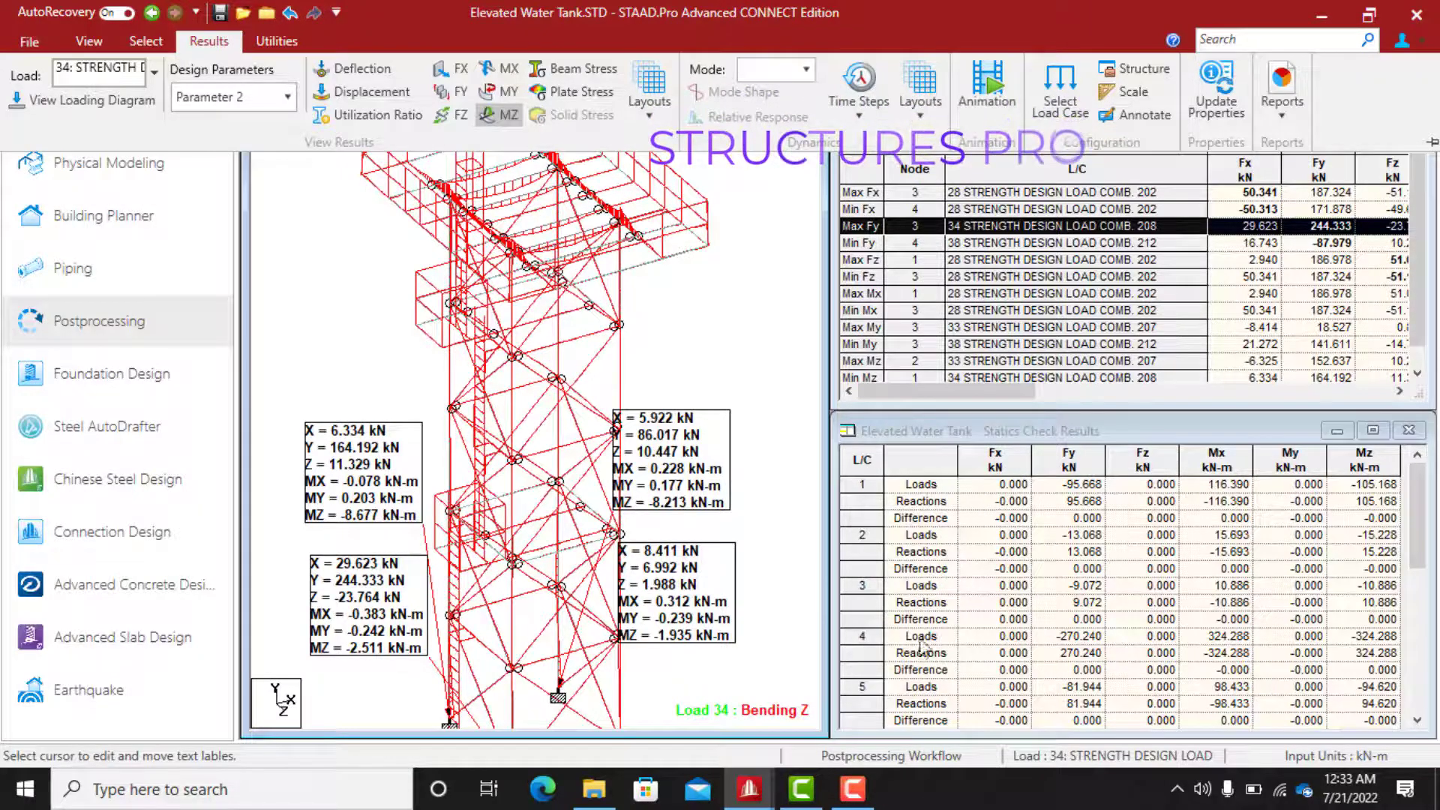
click(1341, 752)
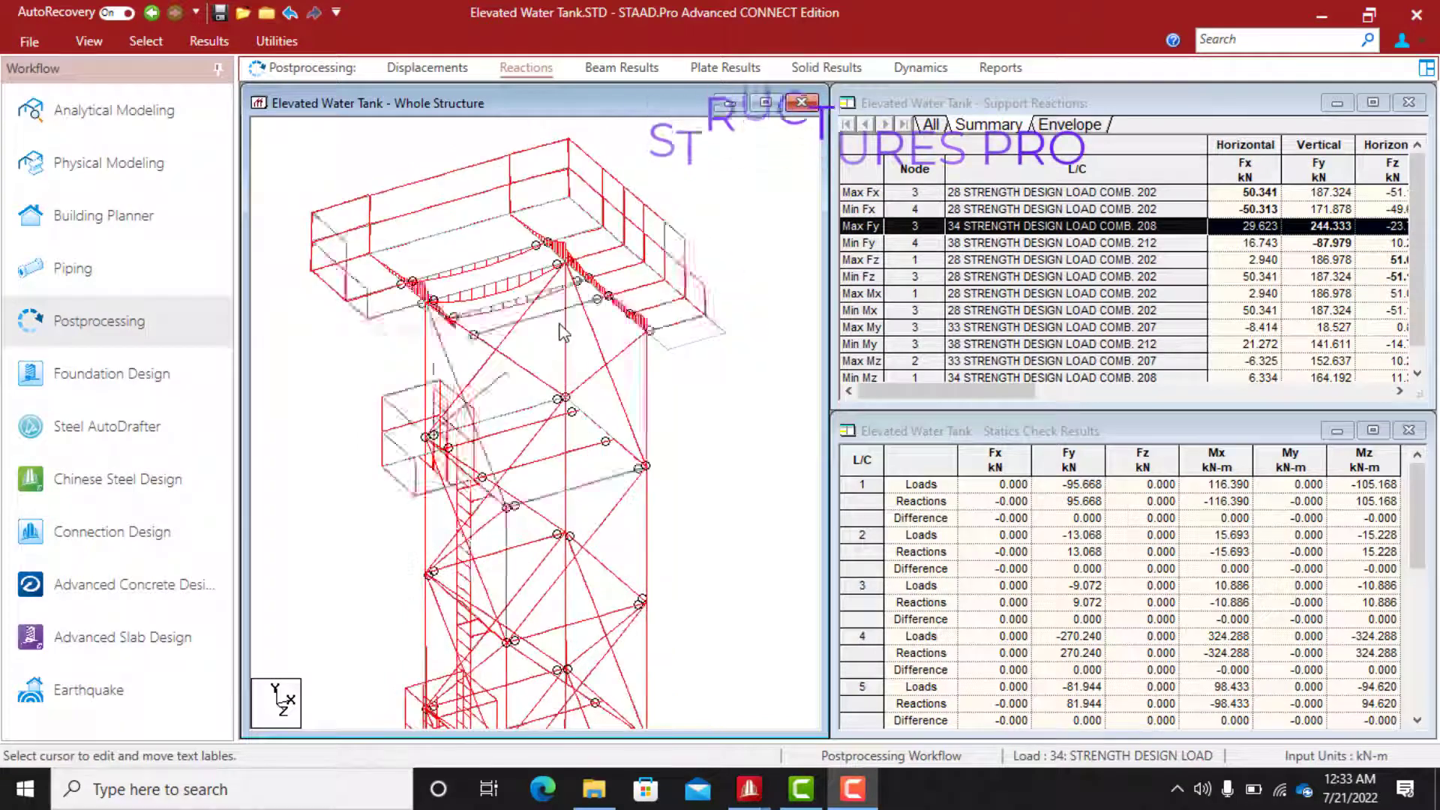
scroll(564, 330, up, 3)
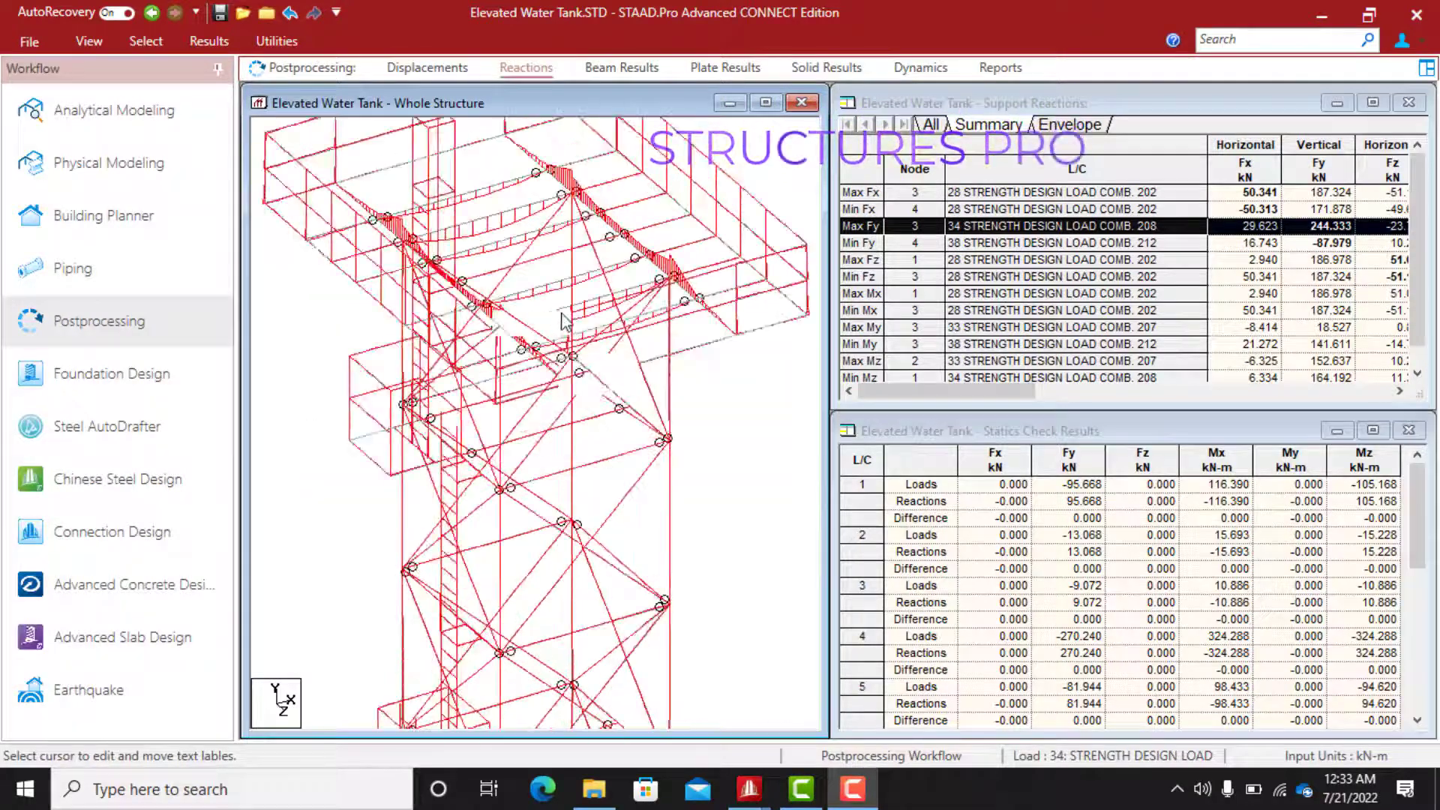
middle_drag(564, 330, 618, 460)
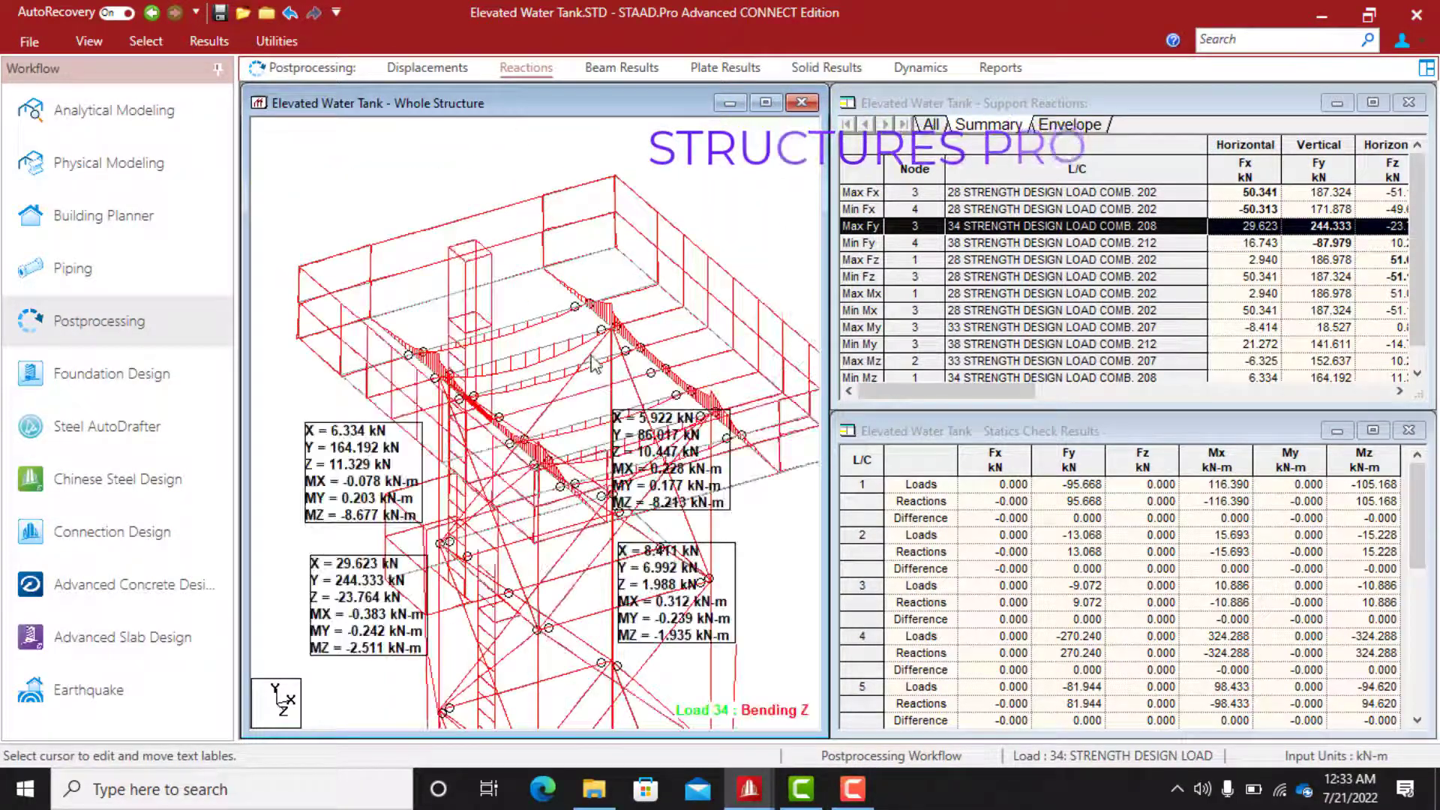
scroll(614, 395, down, 3)
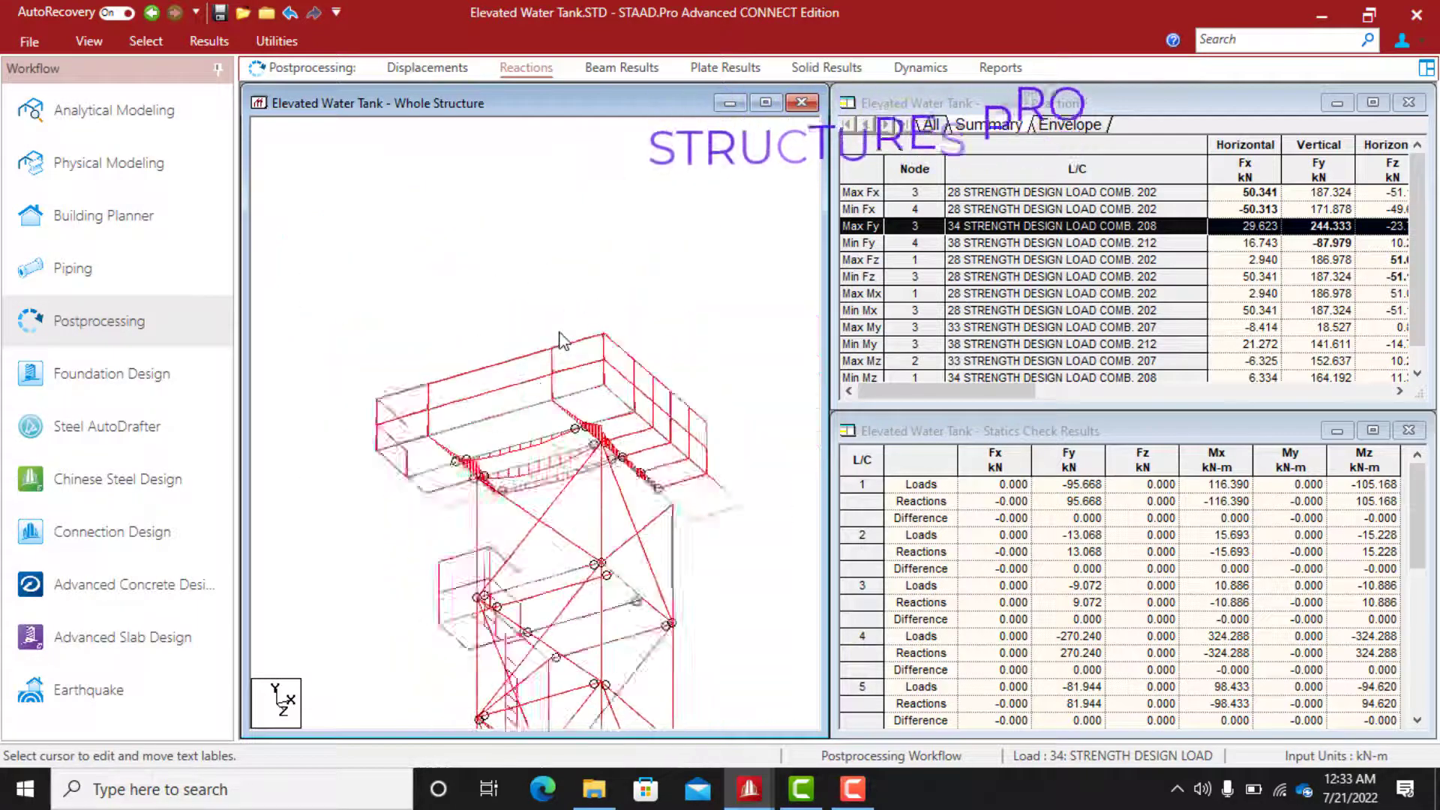
middle_drag(565, 304, 564, 360)
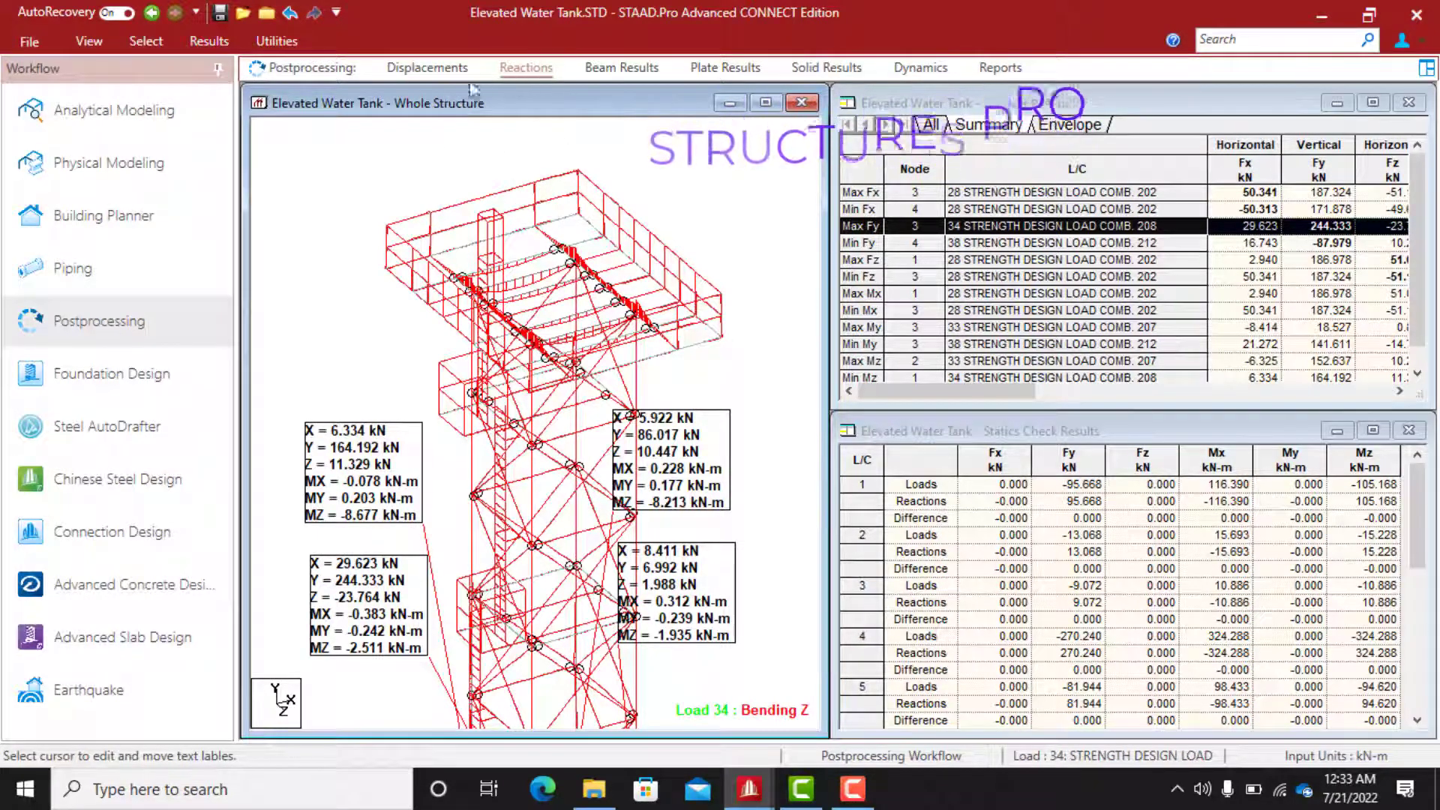
click(208, 41)
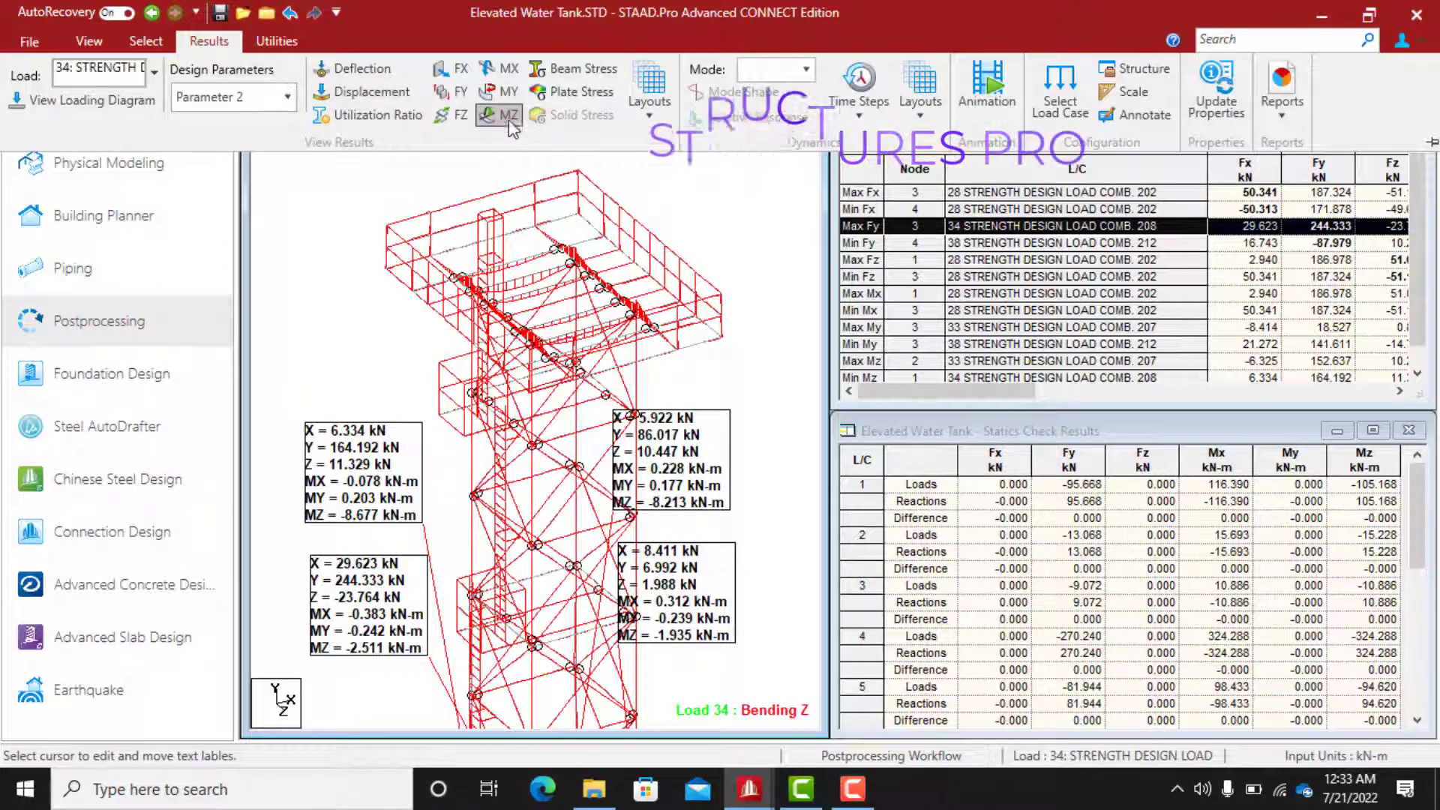
Try the Y bending, Y and Z shear, and axial force diagrams, turning each off again
click(507, 96)
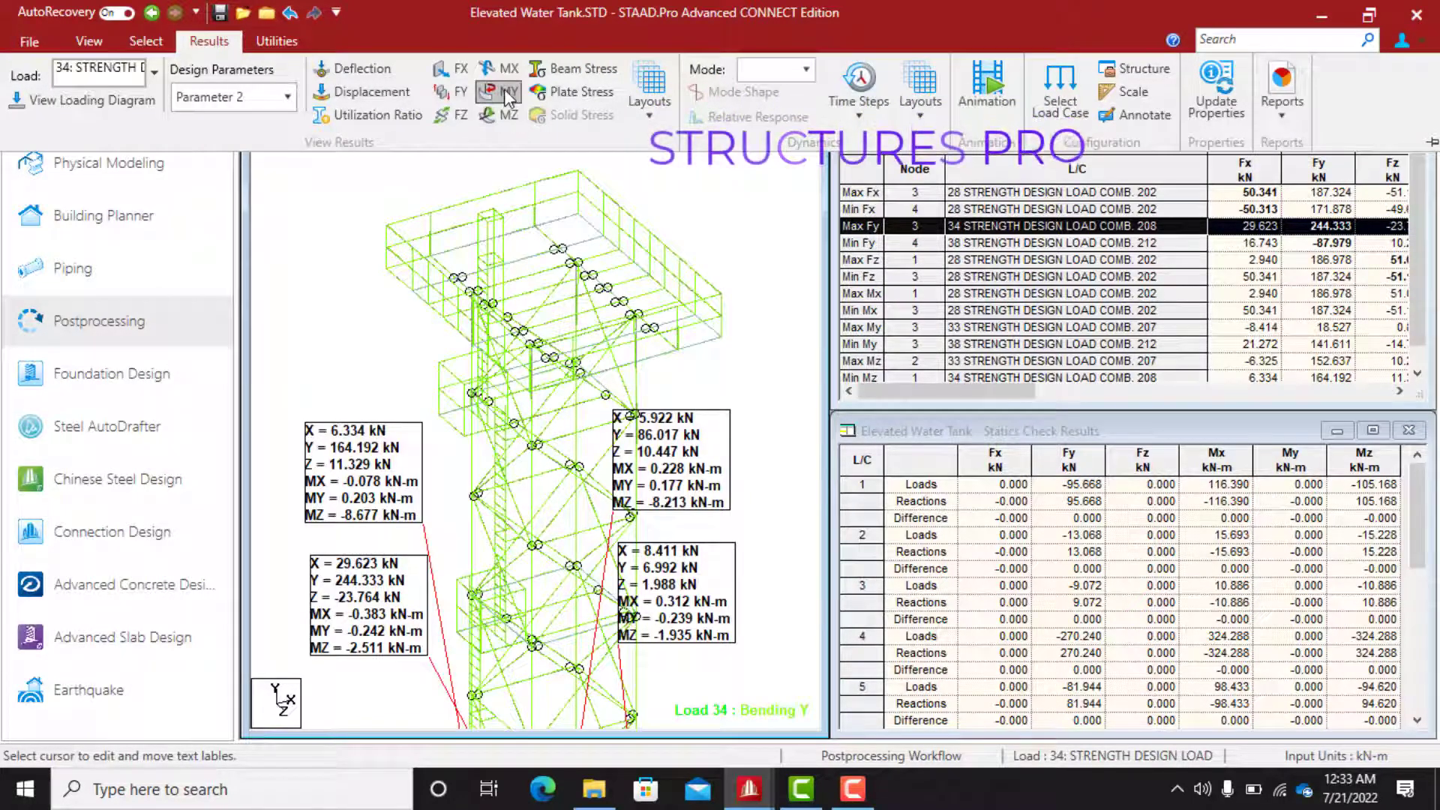
click(504, 90)
click(460, 93)
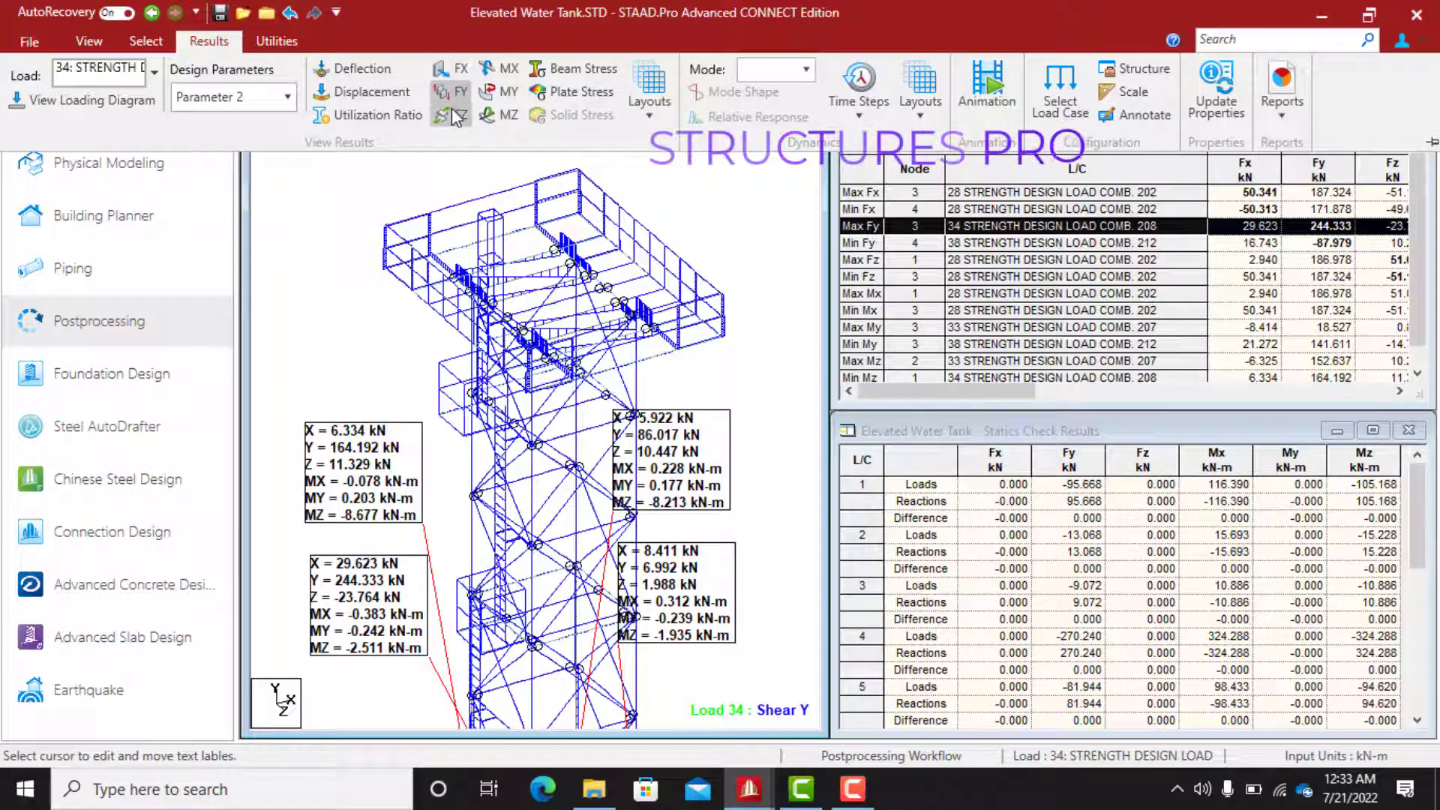
click(460, 96)
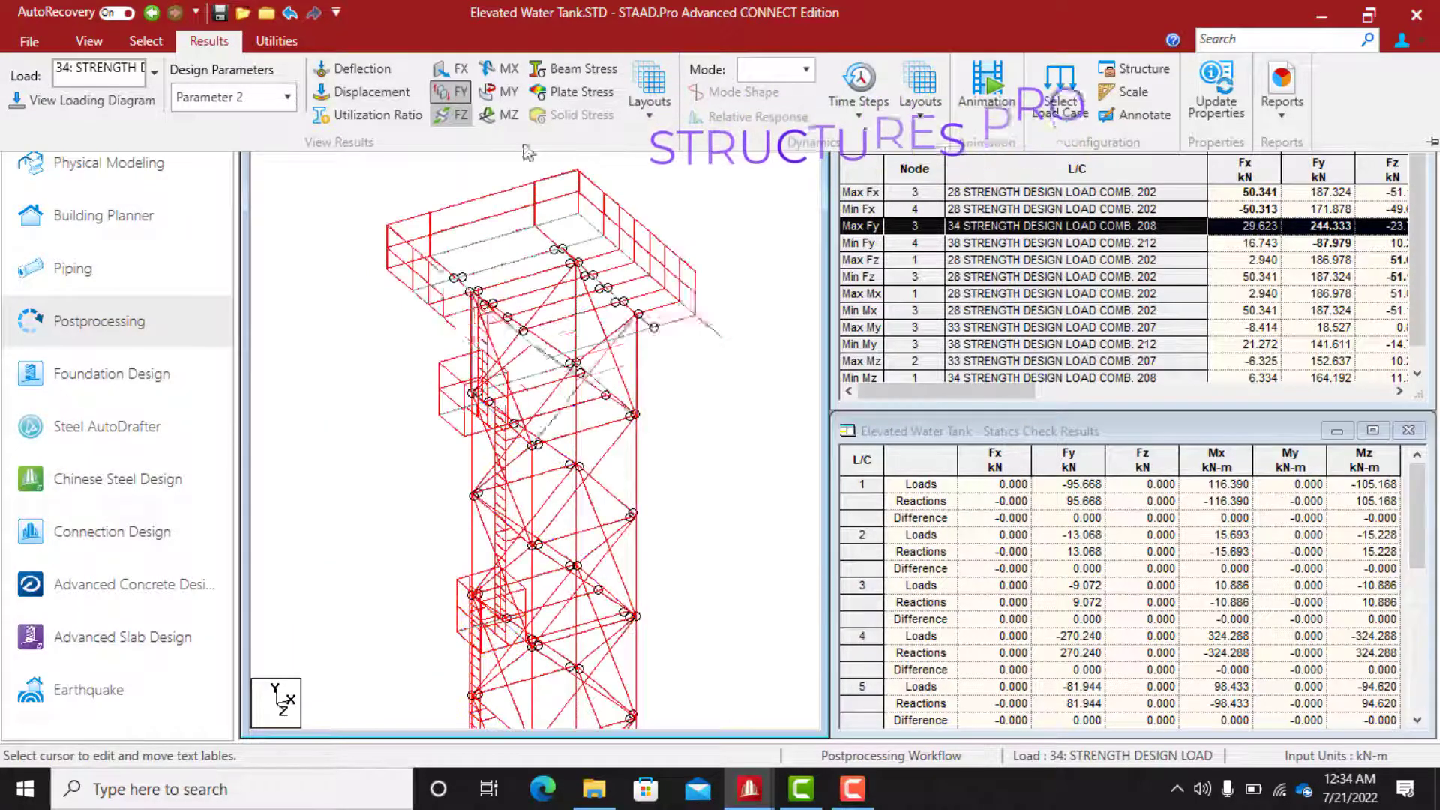
click(453, 120)
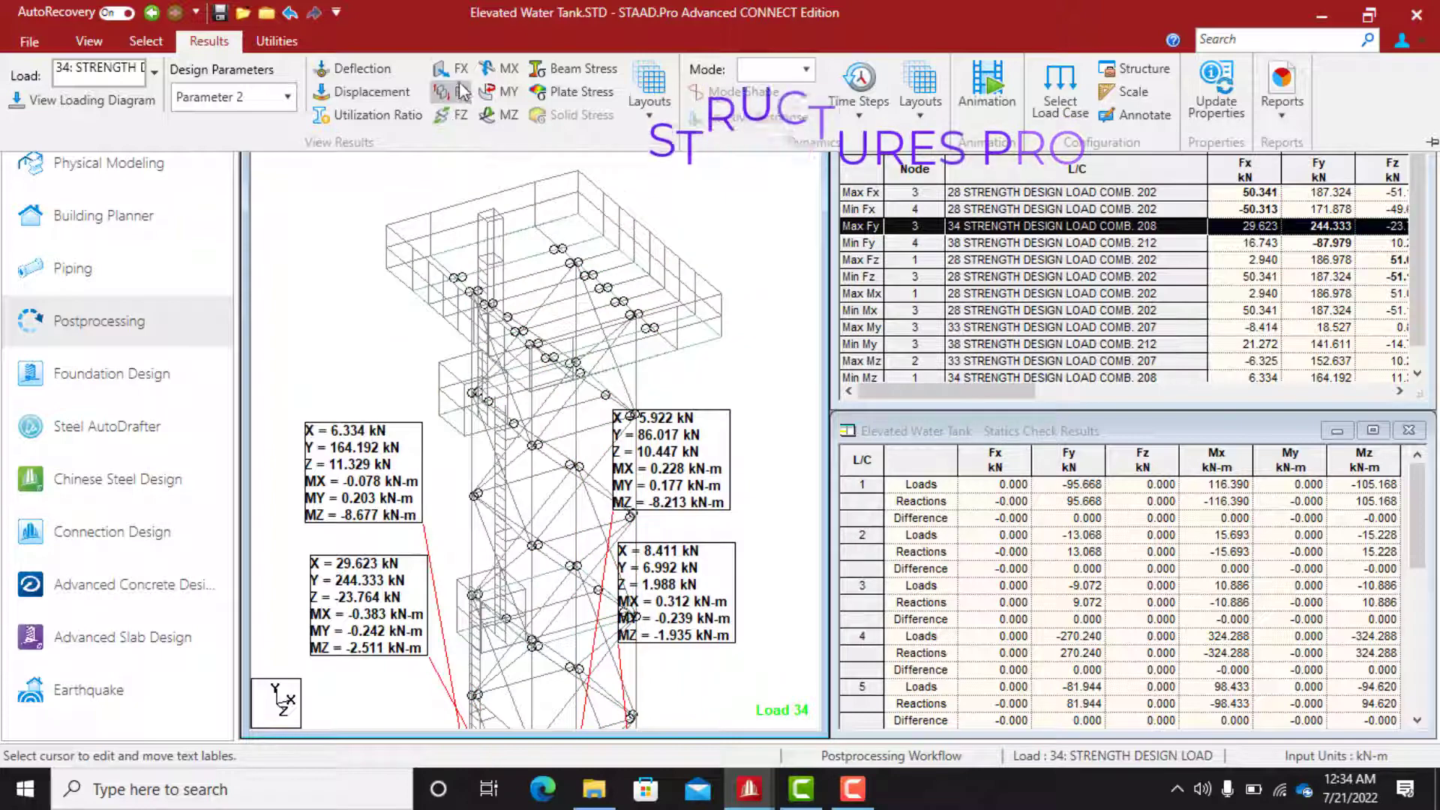
click(458, 121)
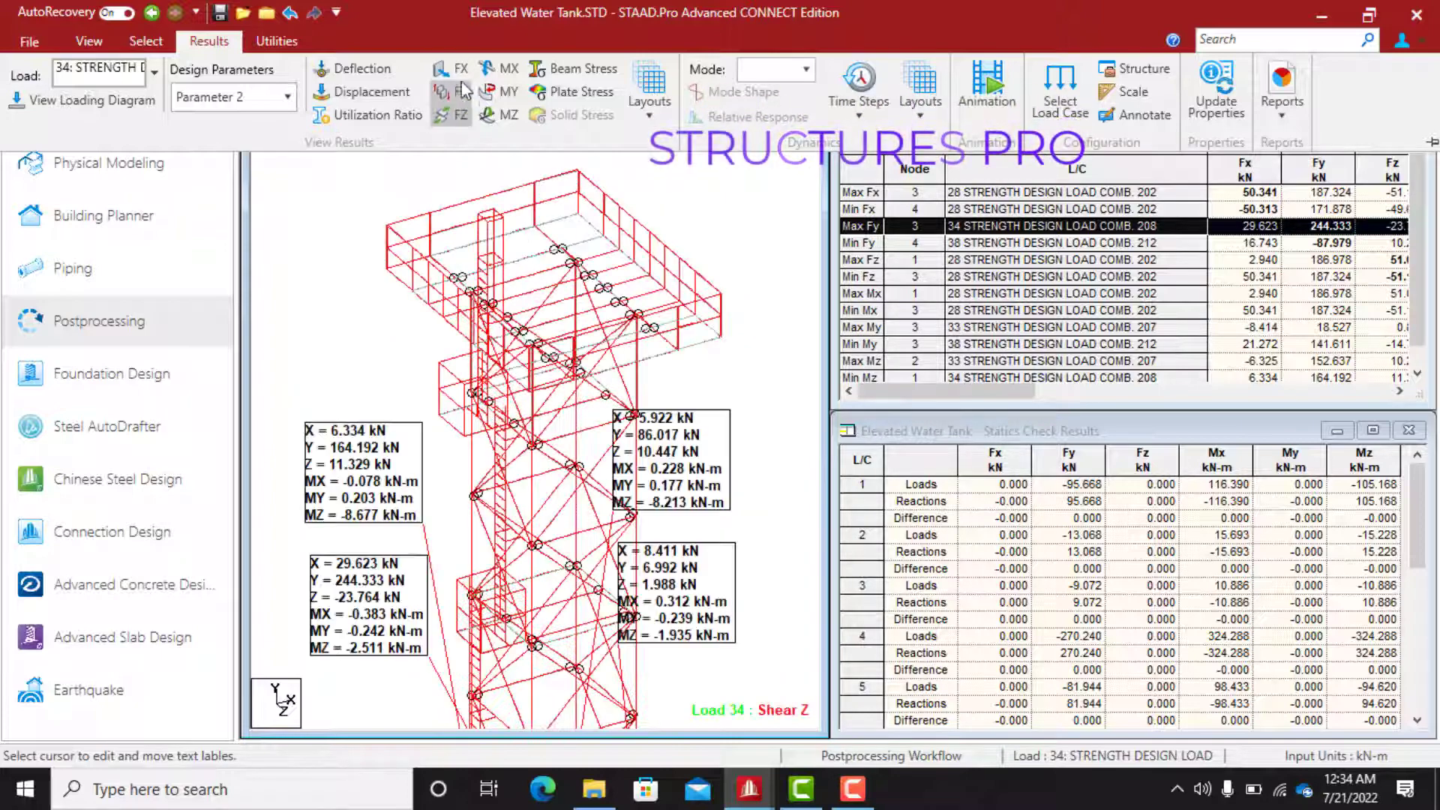
click(461, 115)
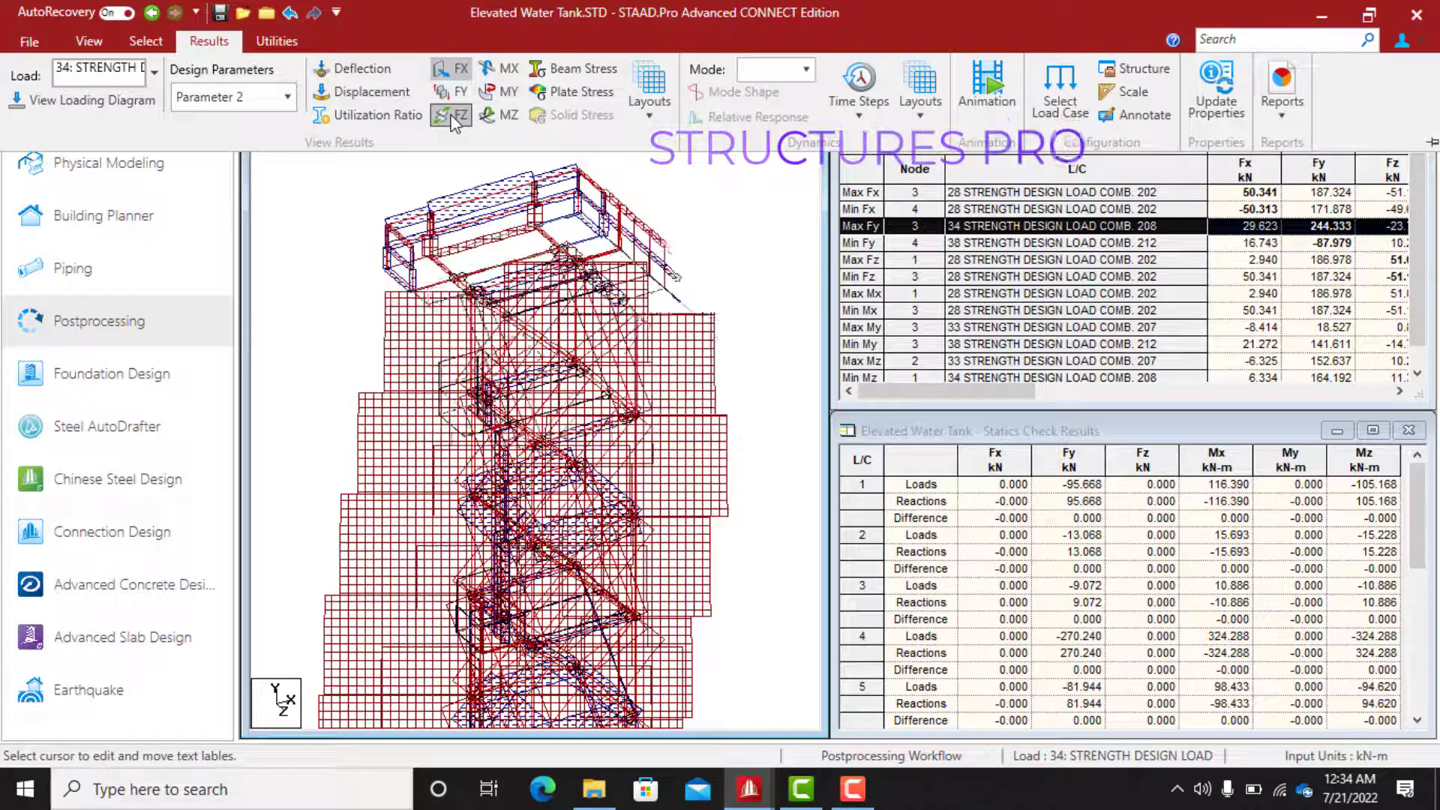
click(462, 115)
click(460, 72)
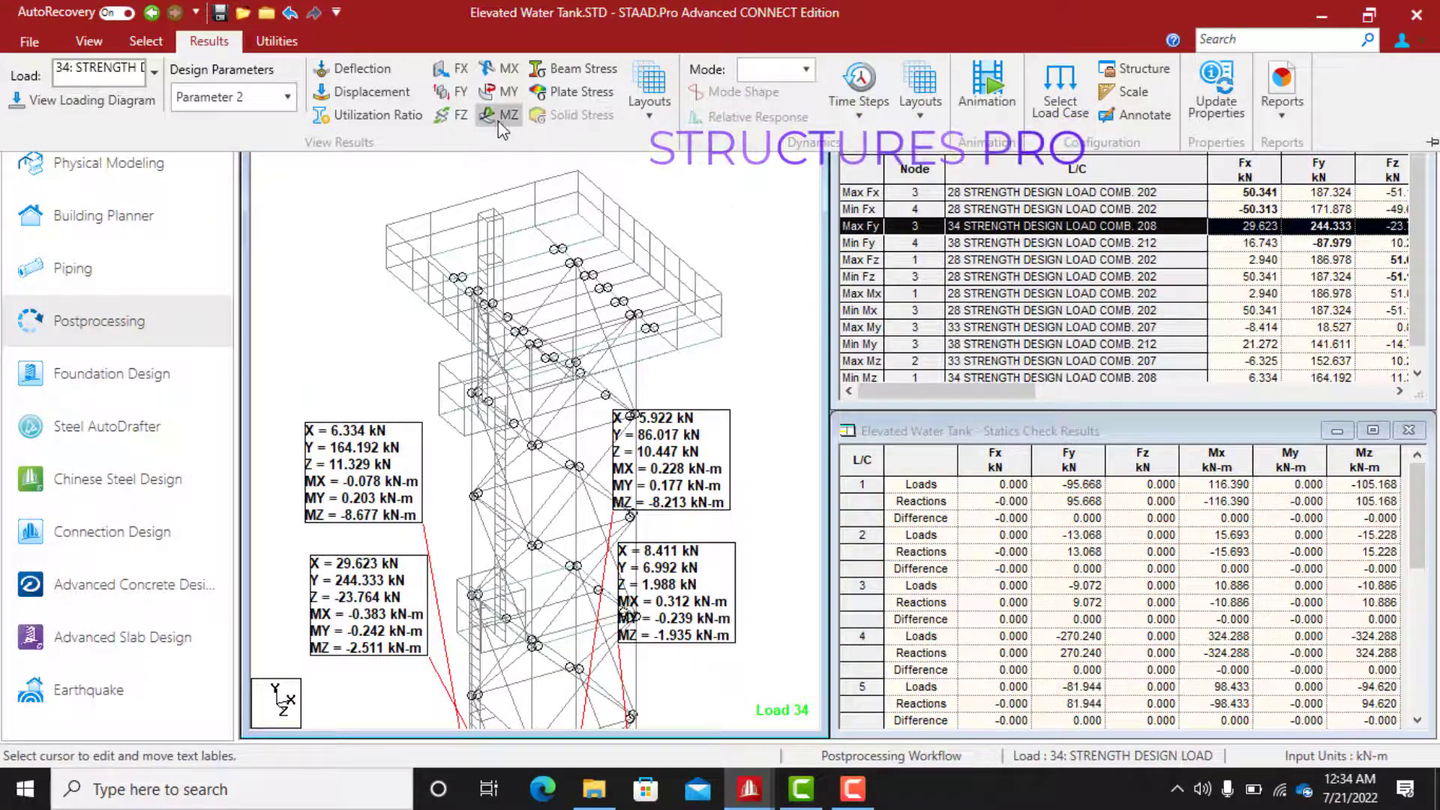
Show the Beam Forces results beside the Bending Z model and rotate the view
click(369, 115)
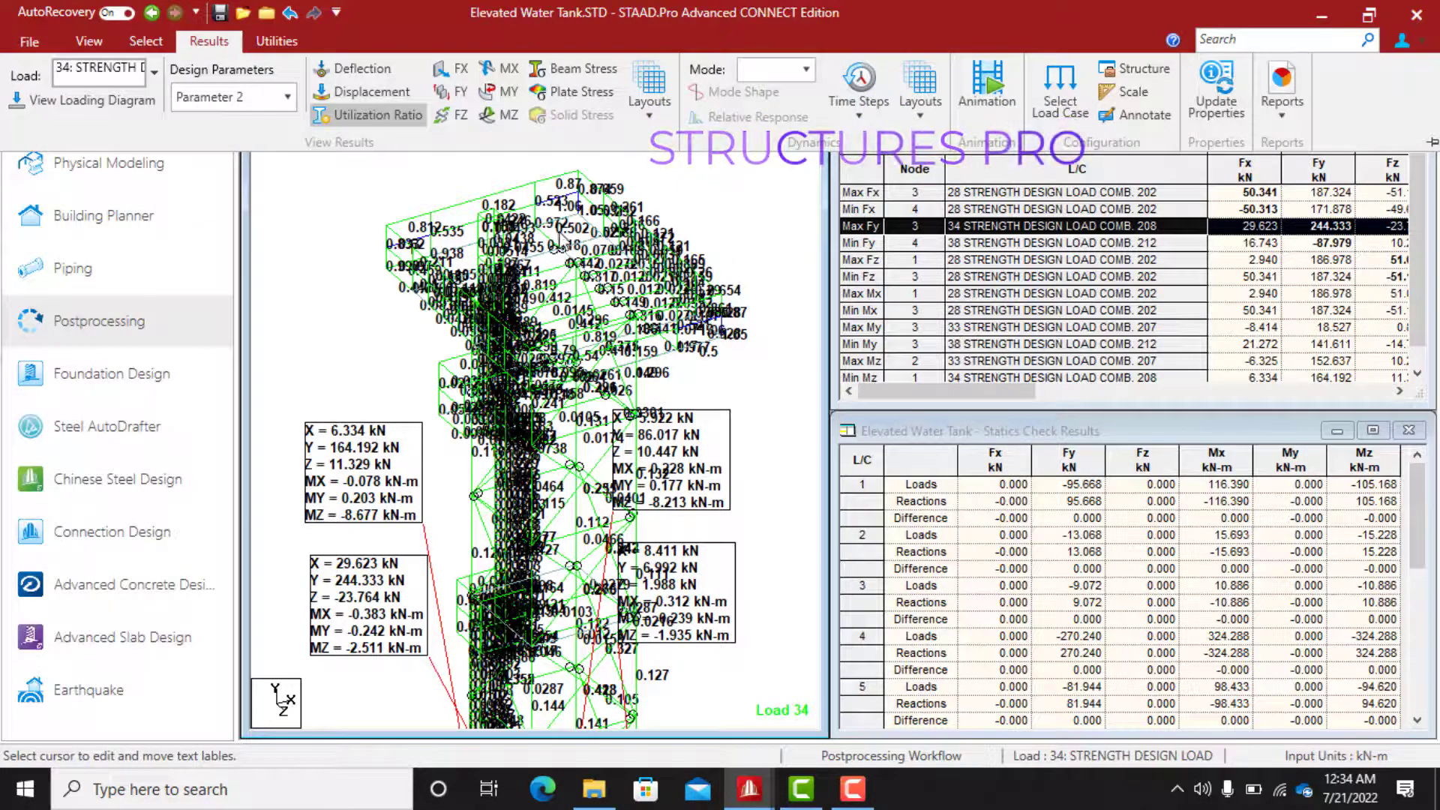
middle_drag(783, 402, 658, 450)
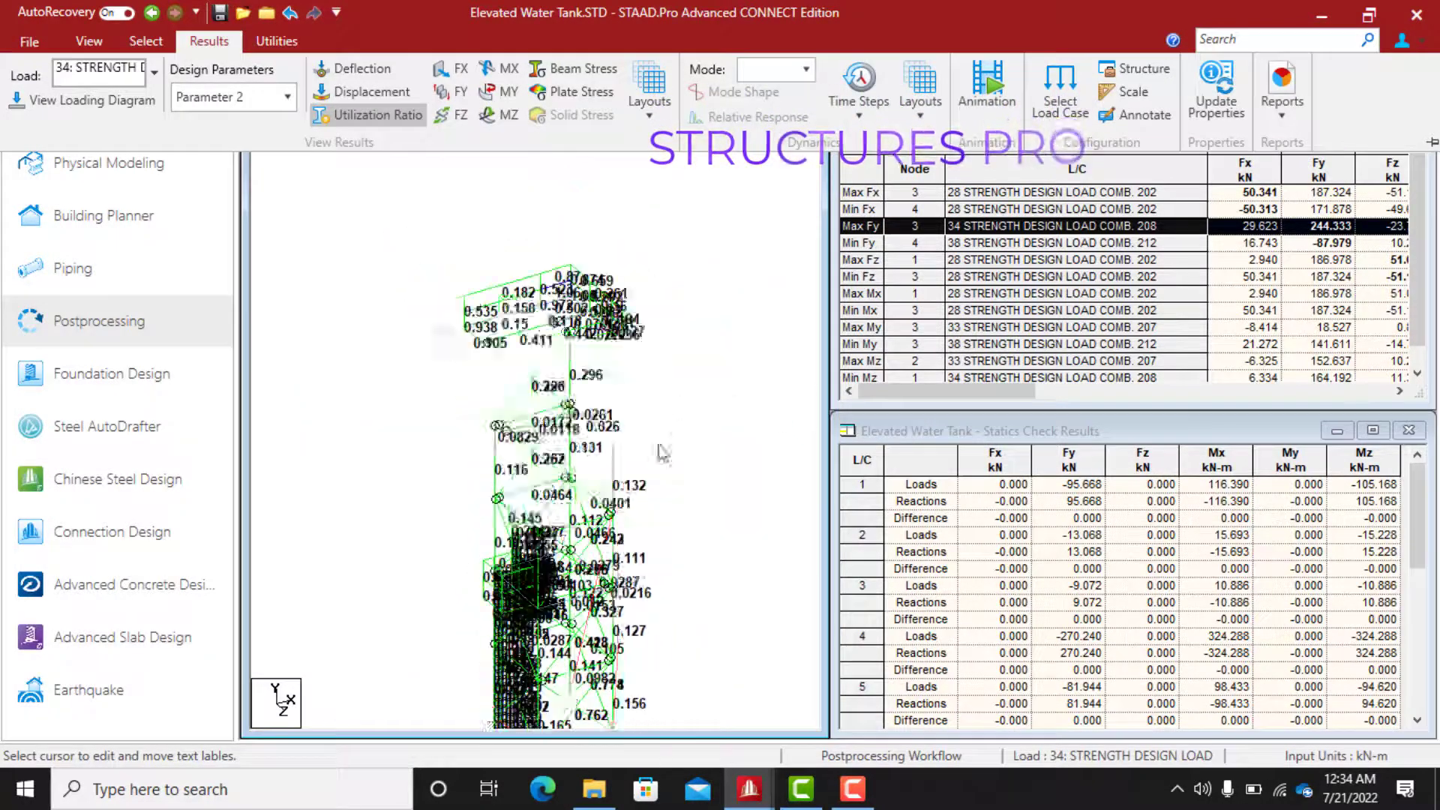
middle_drag(565, 519, 575, 529)
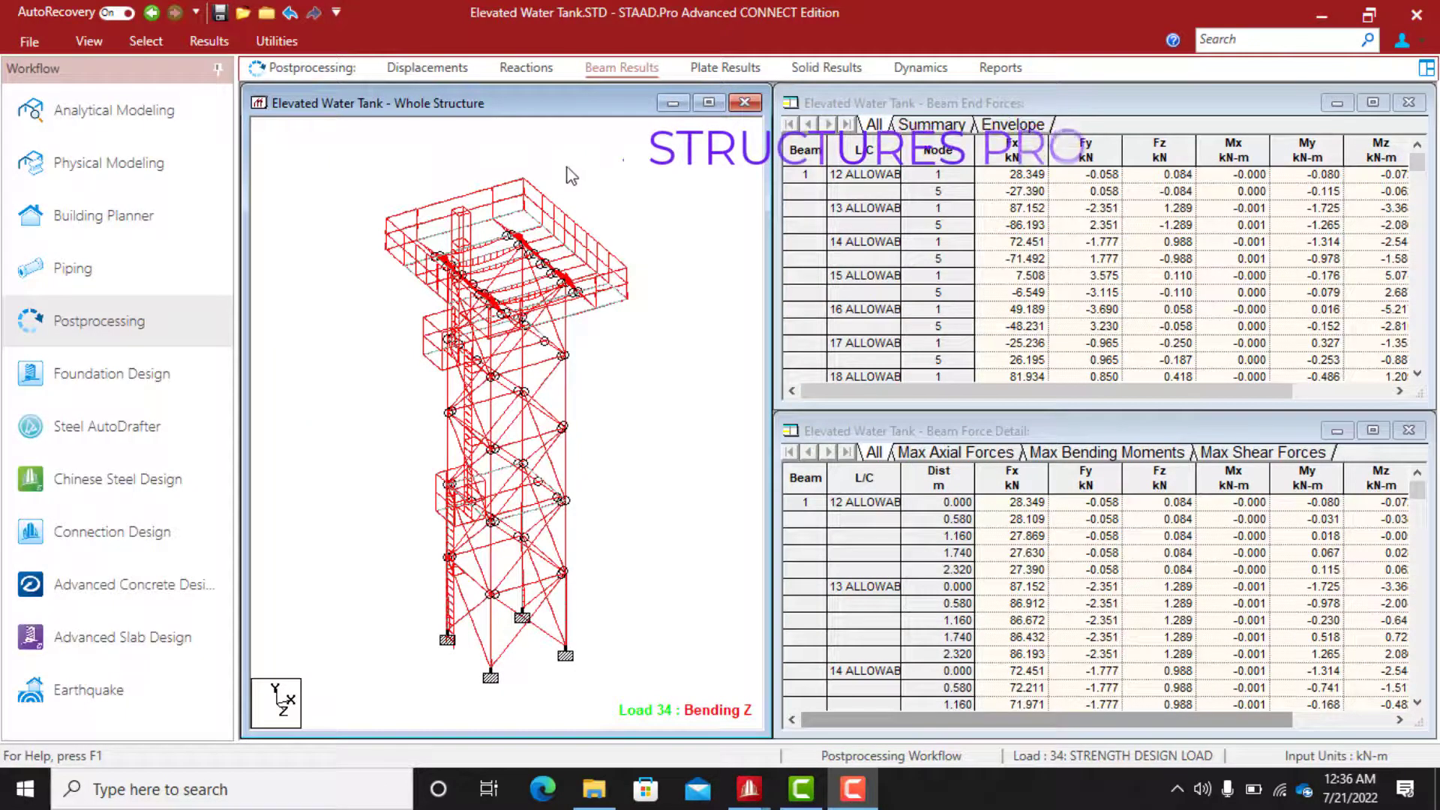
Switch to the Displacement layout and scroll through the load 34 Node Displacements table
click(213, 43)
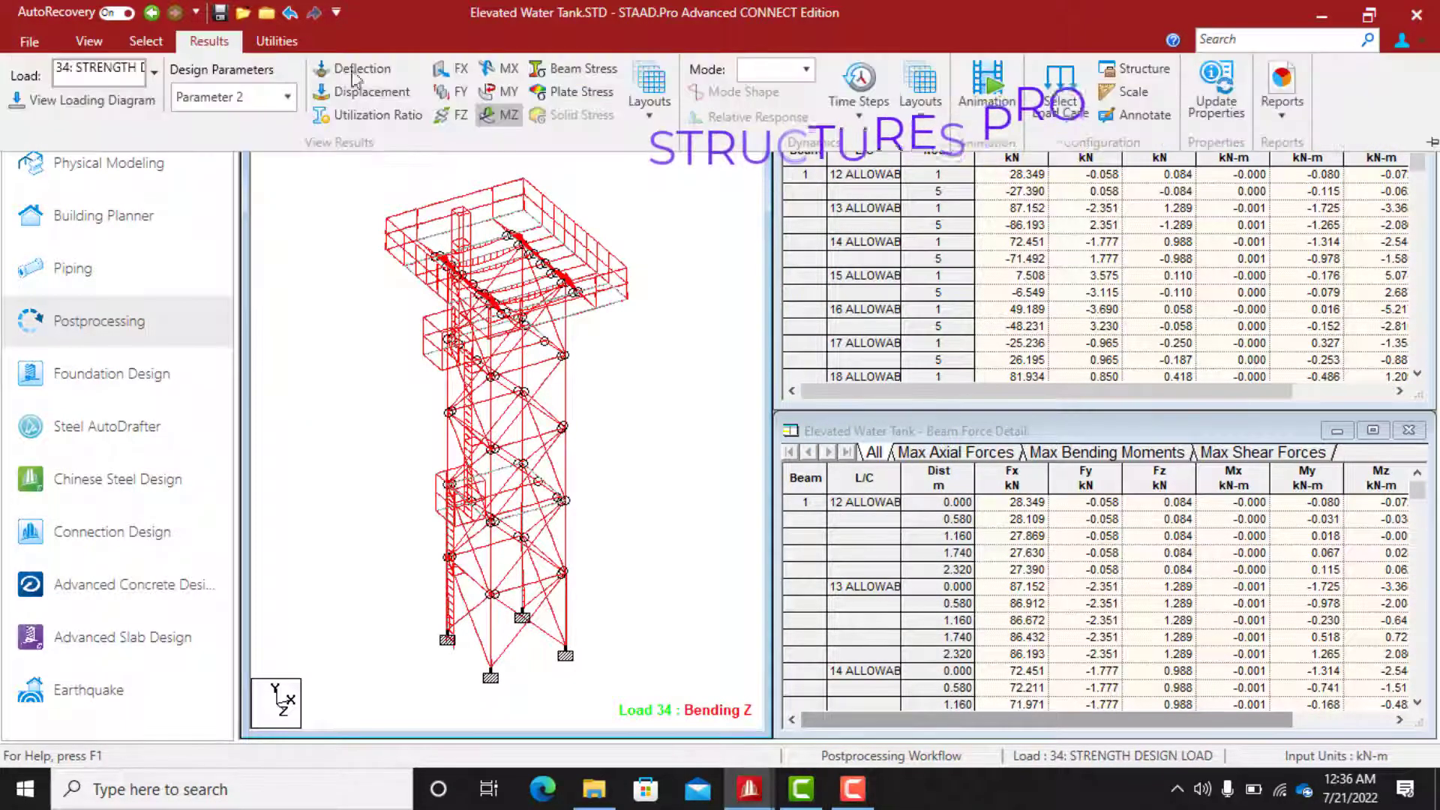
click(649, 120)
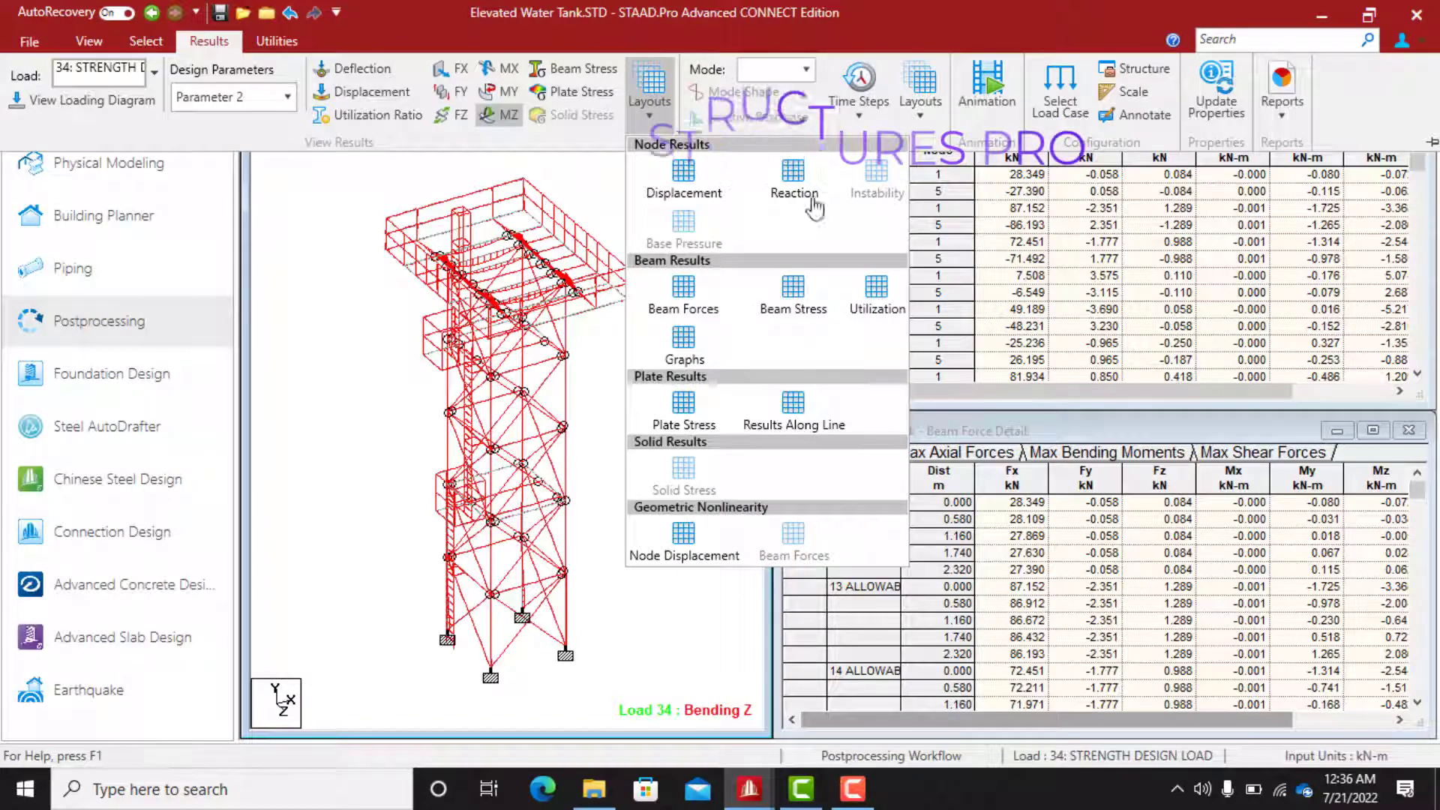
click(684, 180)
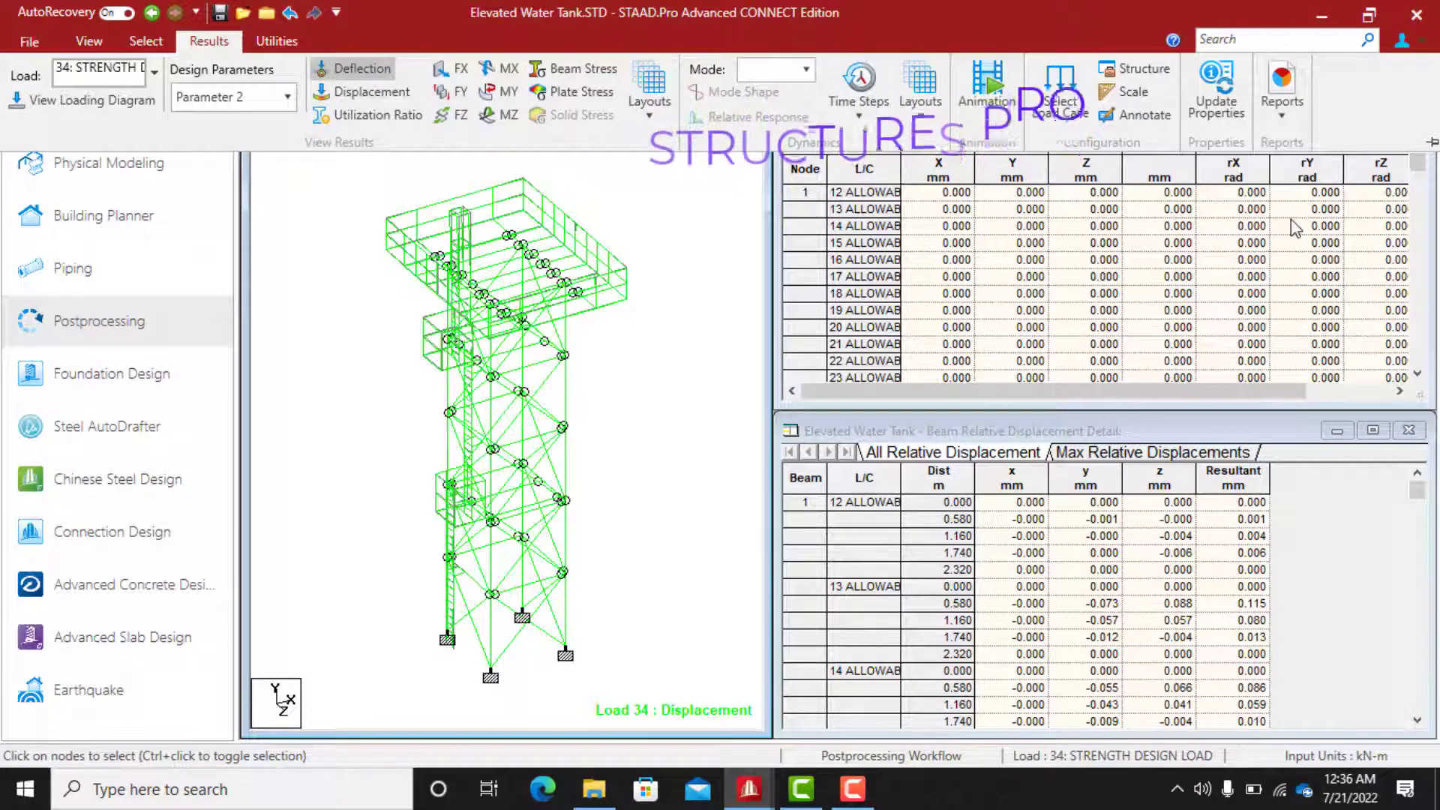
click(1215, 405)
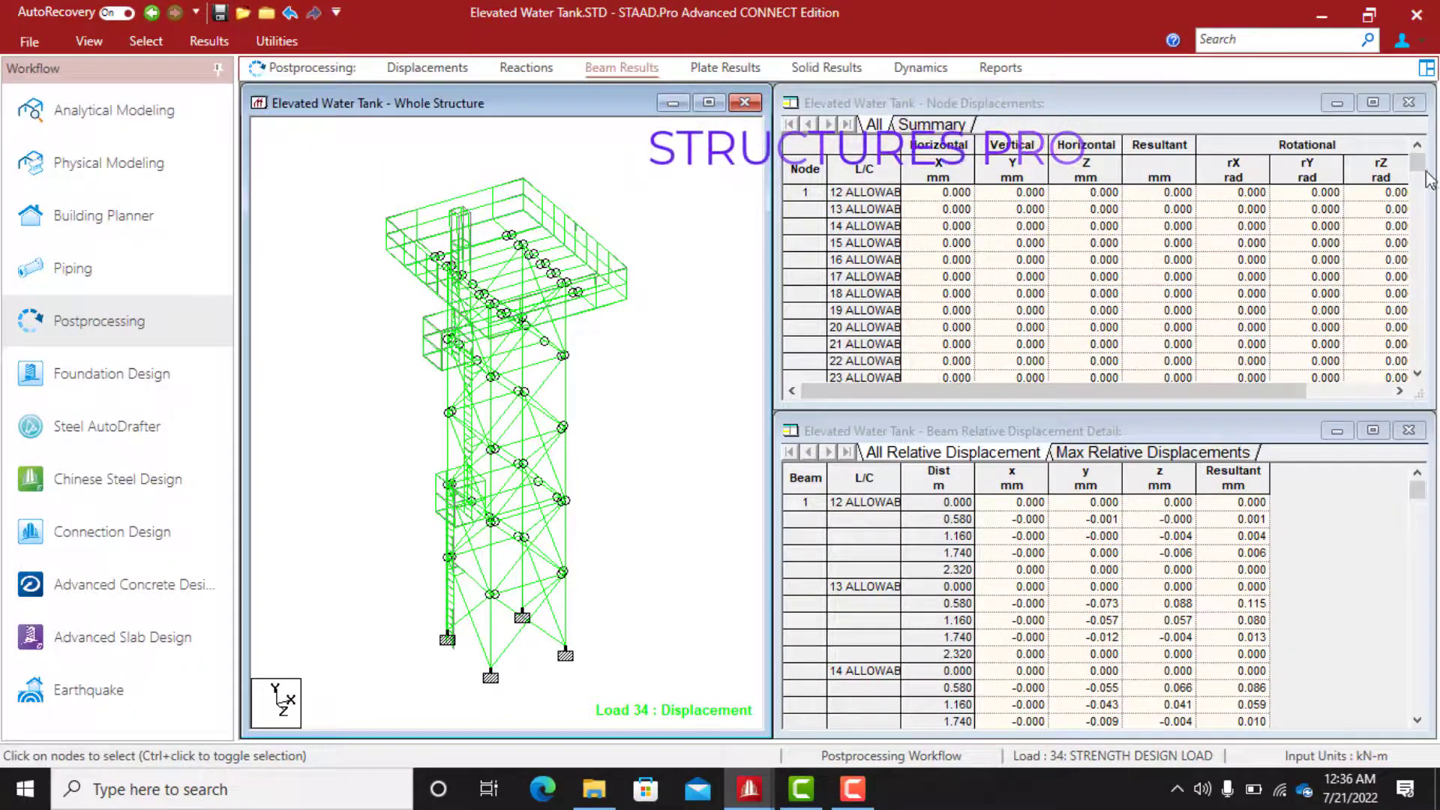
mouse_move(1418, 164)
mouse_down()
mouse_move(1417, 225)
mouse_move(1418, 167)
mouse_up()
scroll(1249, 292, down, 3)
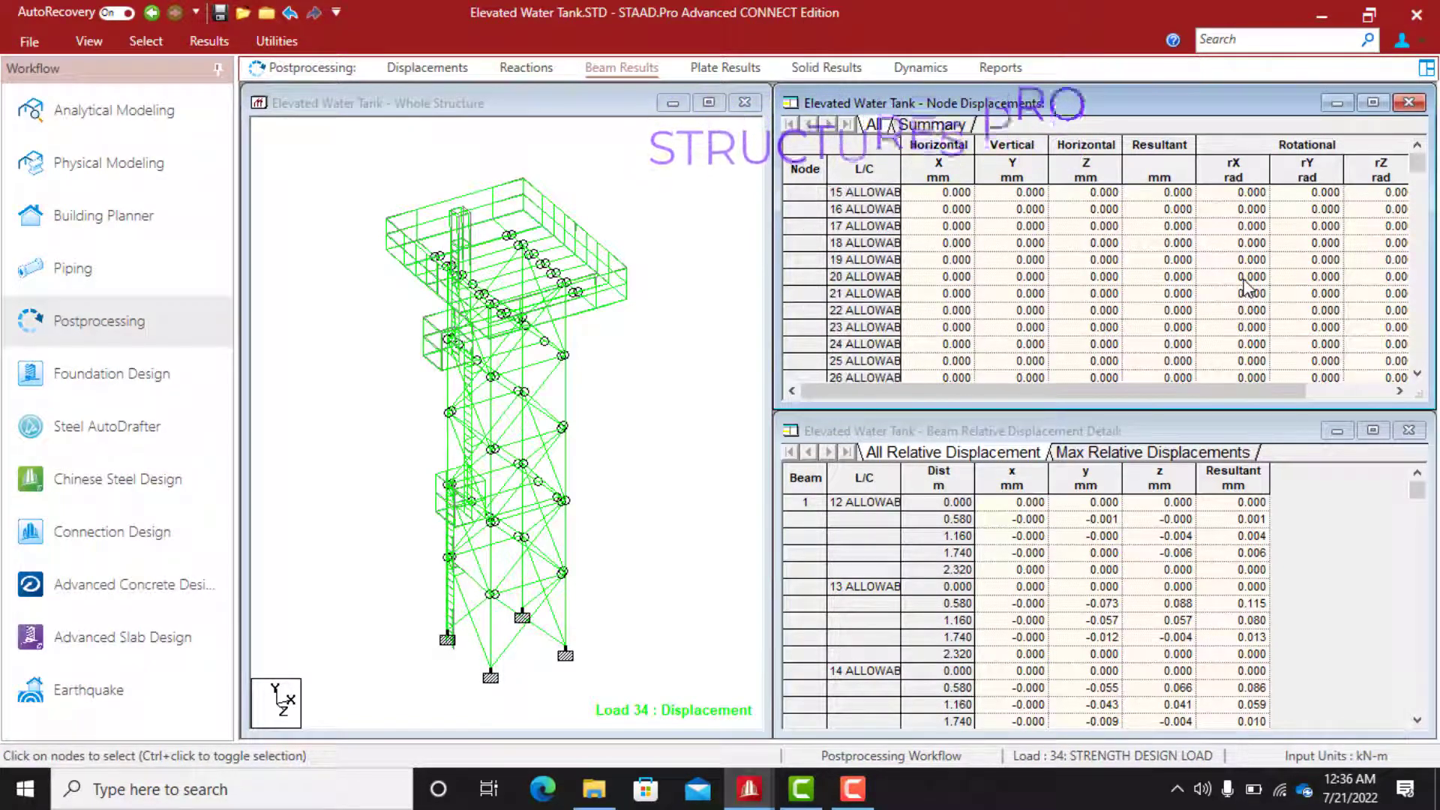
scroll(1247, 287, down, 4)
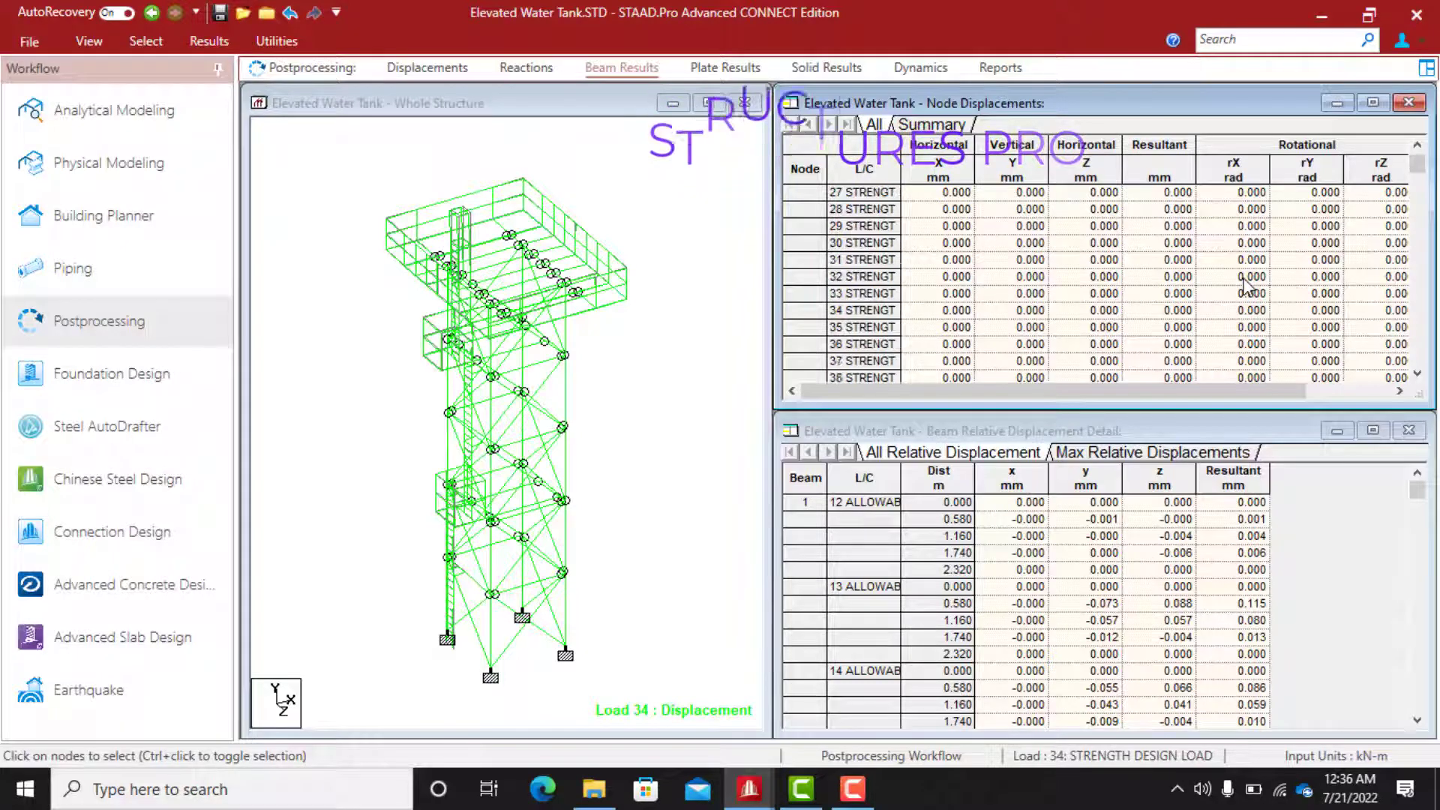
scroll(1247, 287, down, 6)
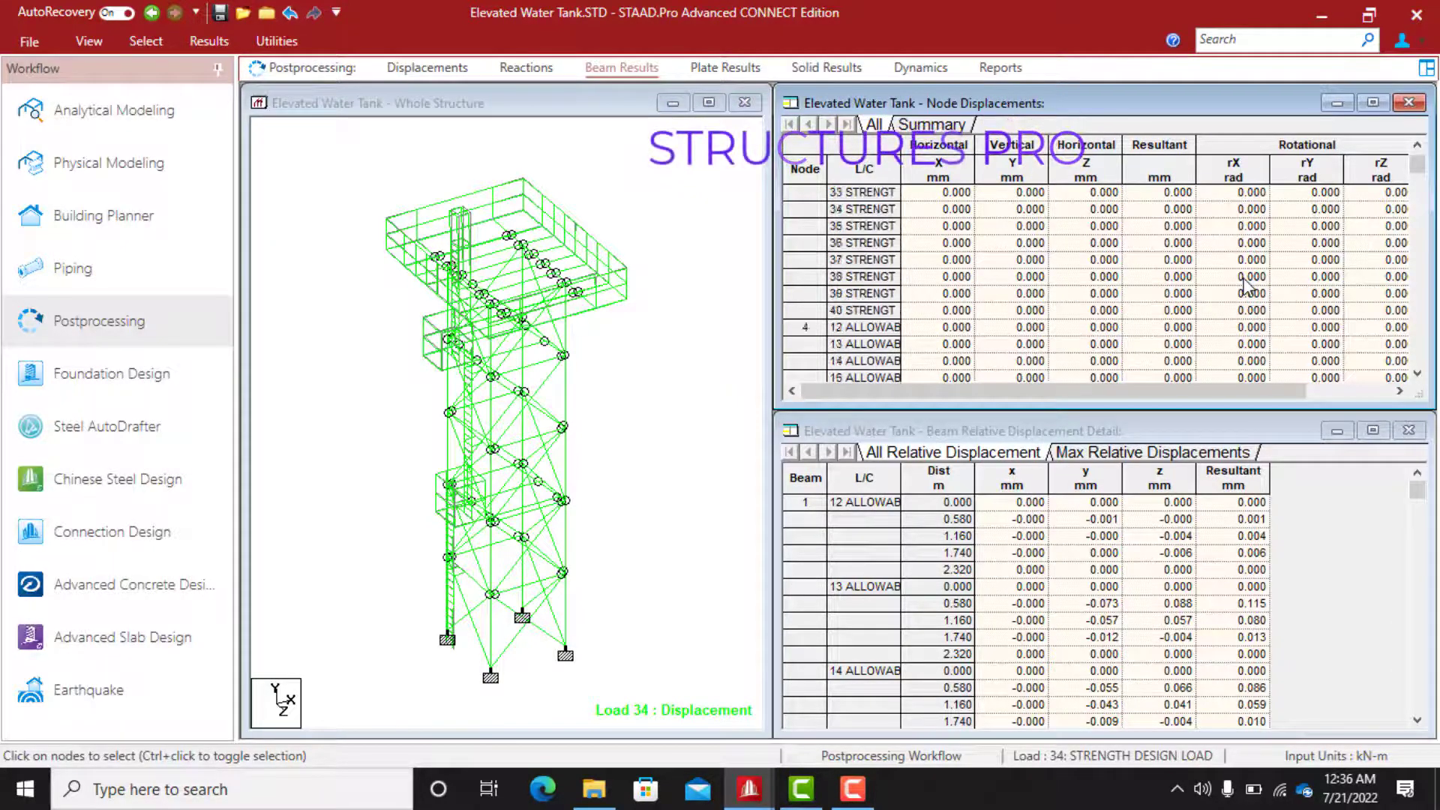
scroll(1244, 283, up, 2)
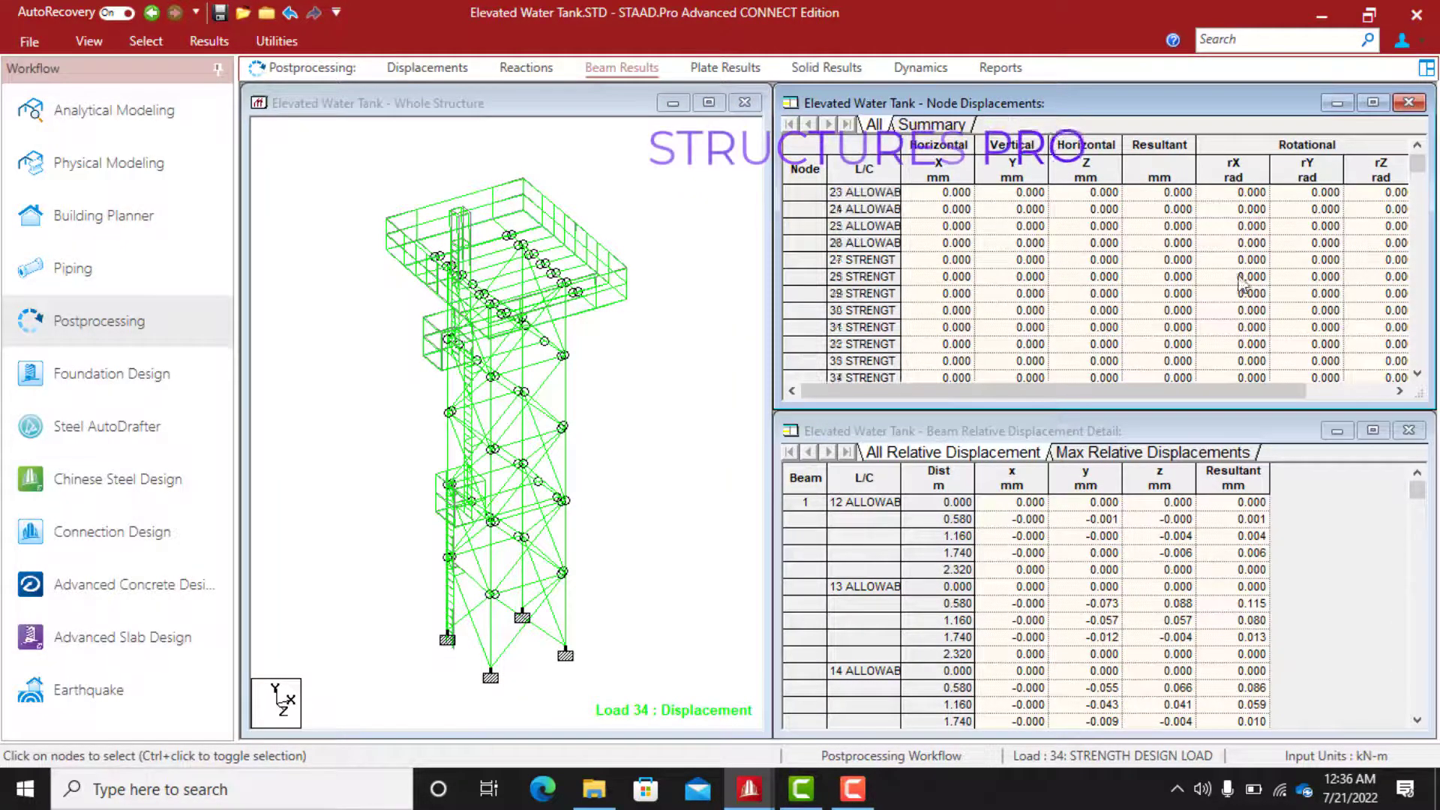
Switch back to the Reaction layout with support reactions and statics check tables
click(208, 41)
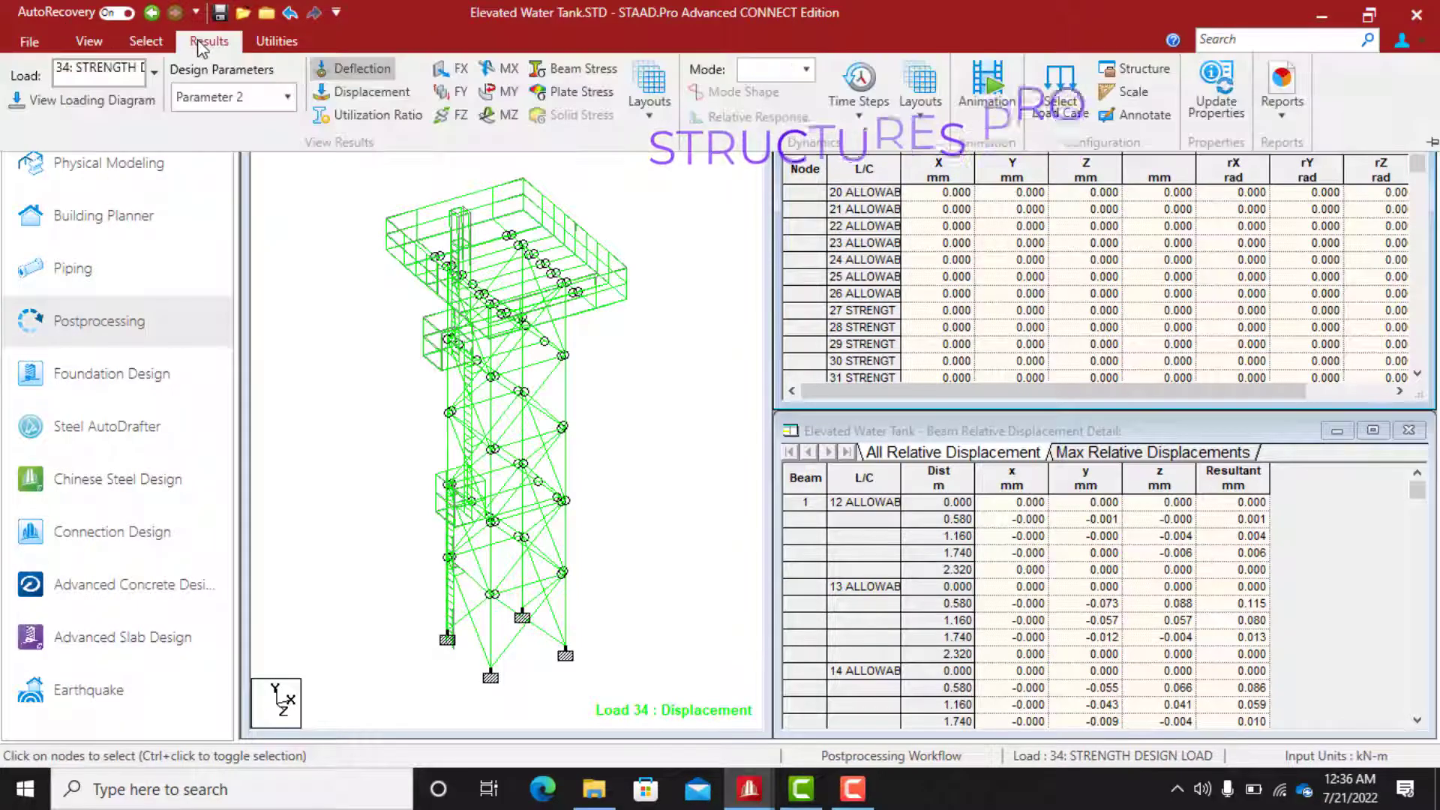
click(649, 103)
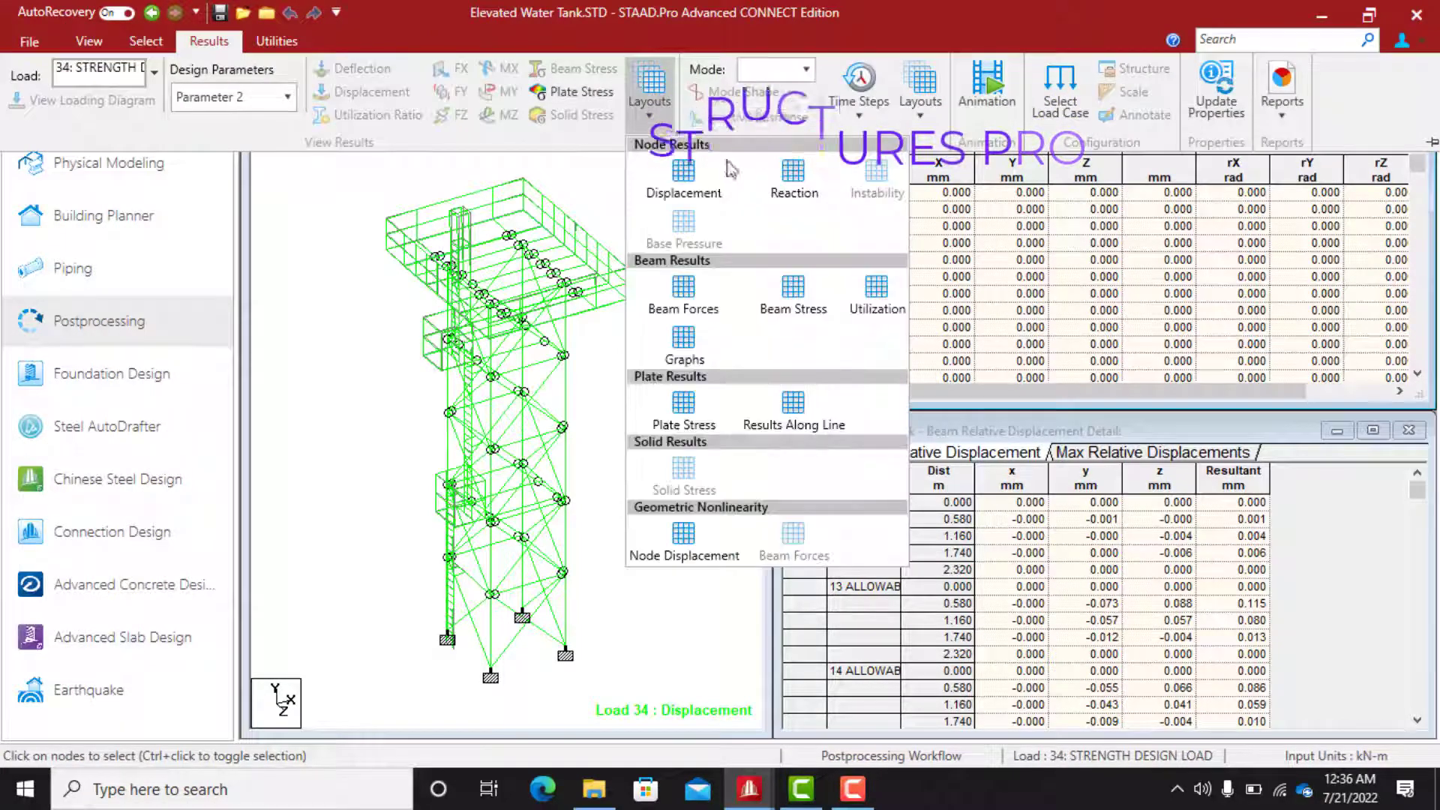
click(795, 176)
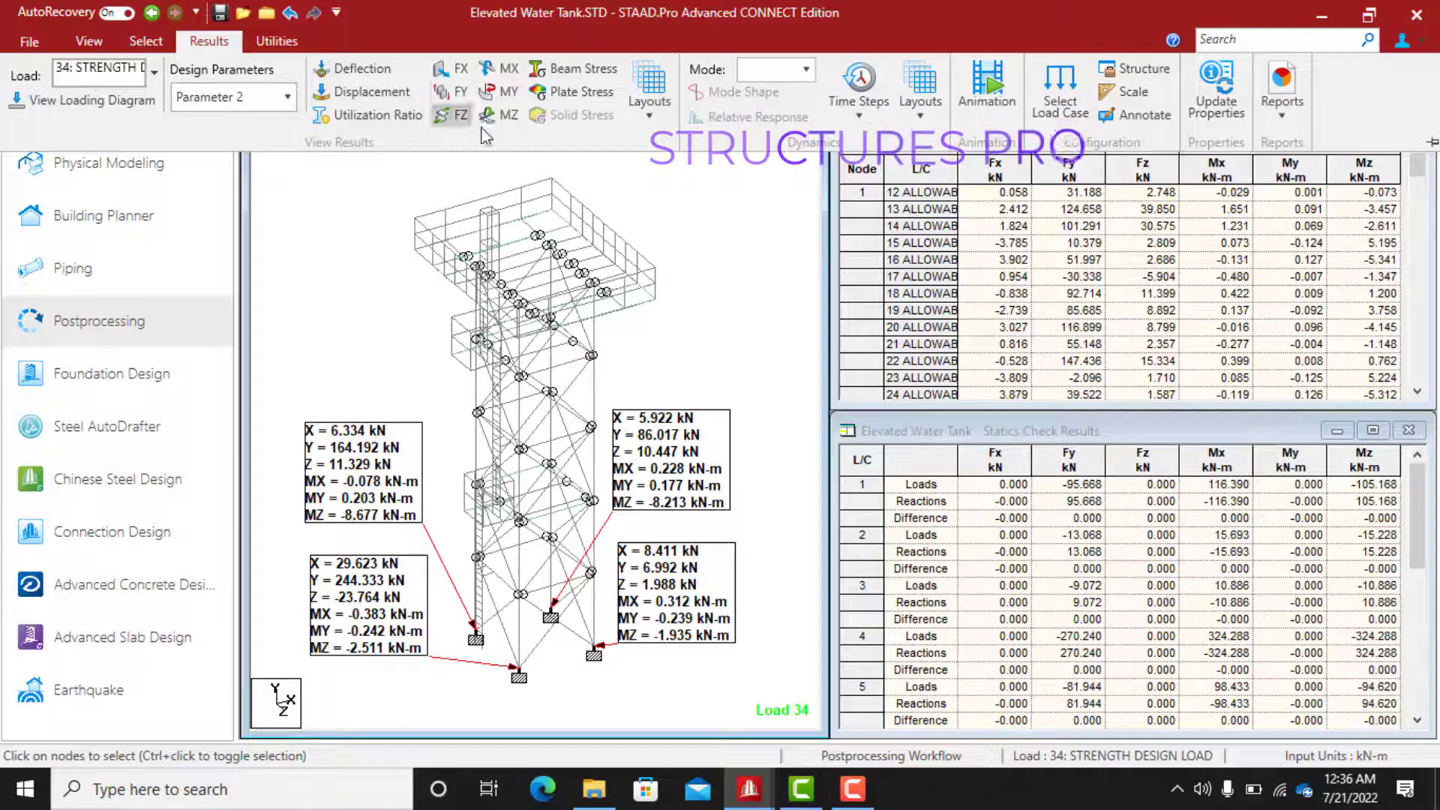
Open the Beam Forces Summary and inspect the Max Fx, Min Fx and Min Fy (beam 39) members
click(655, 111)
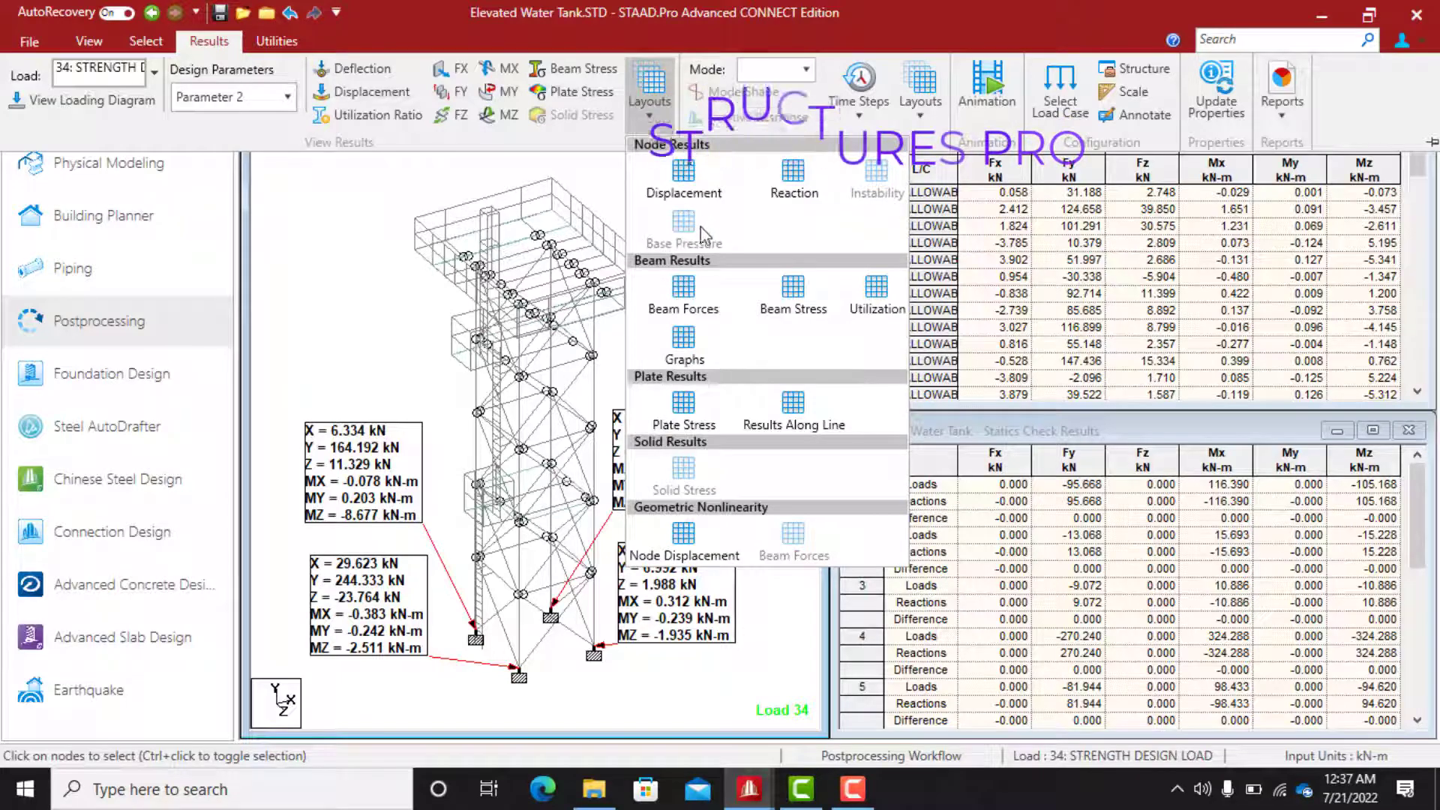
click(685, 297)
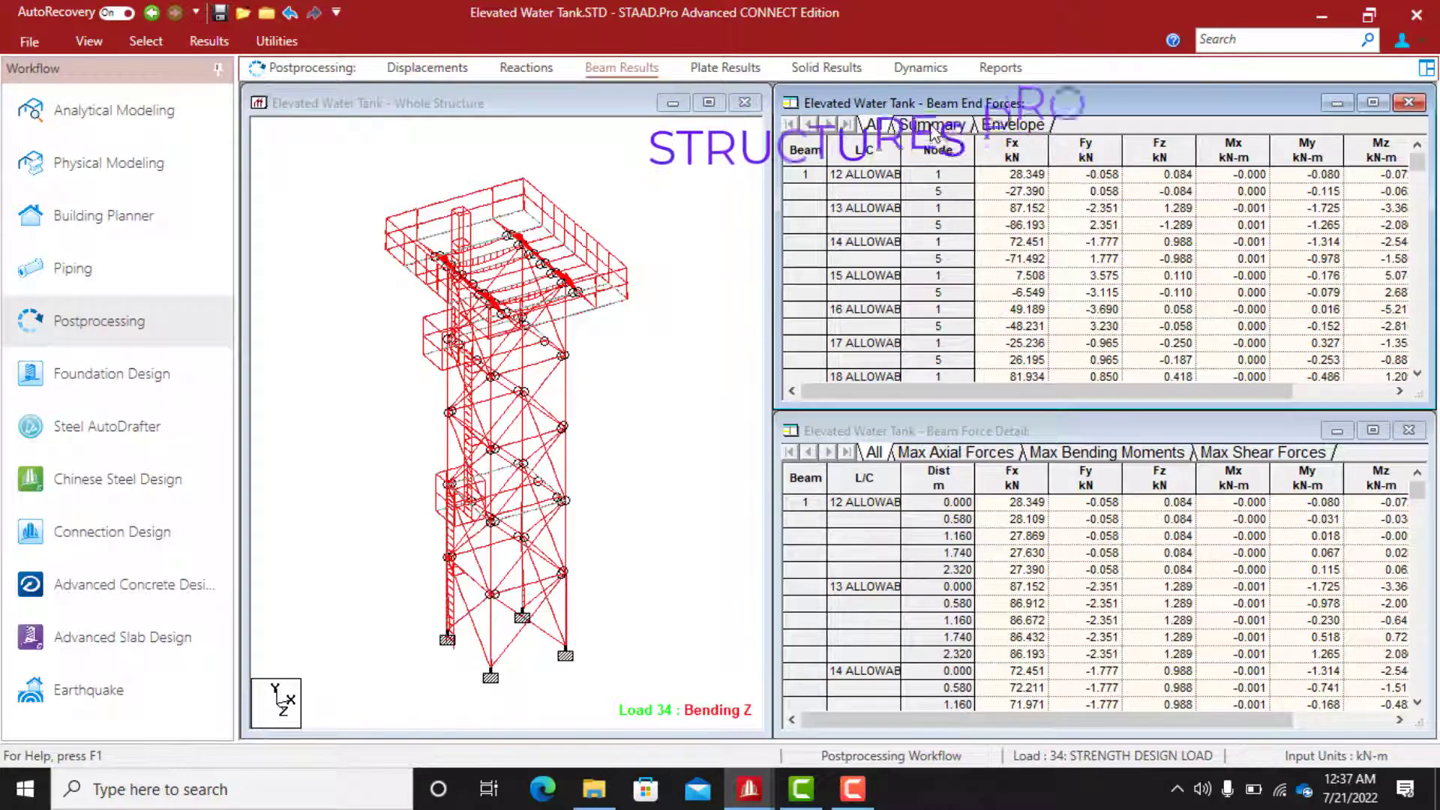
click(1091, 182)
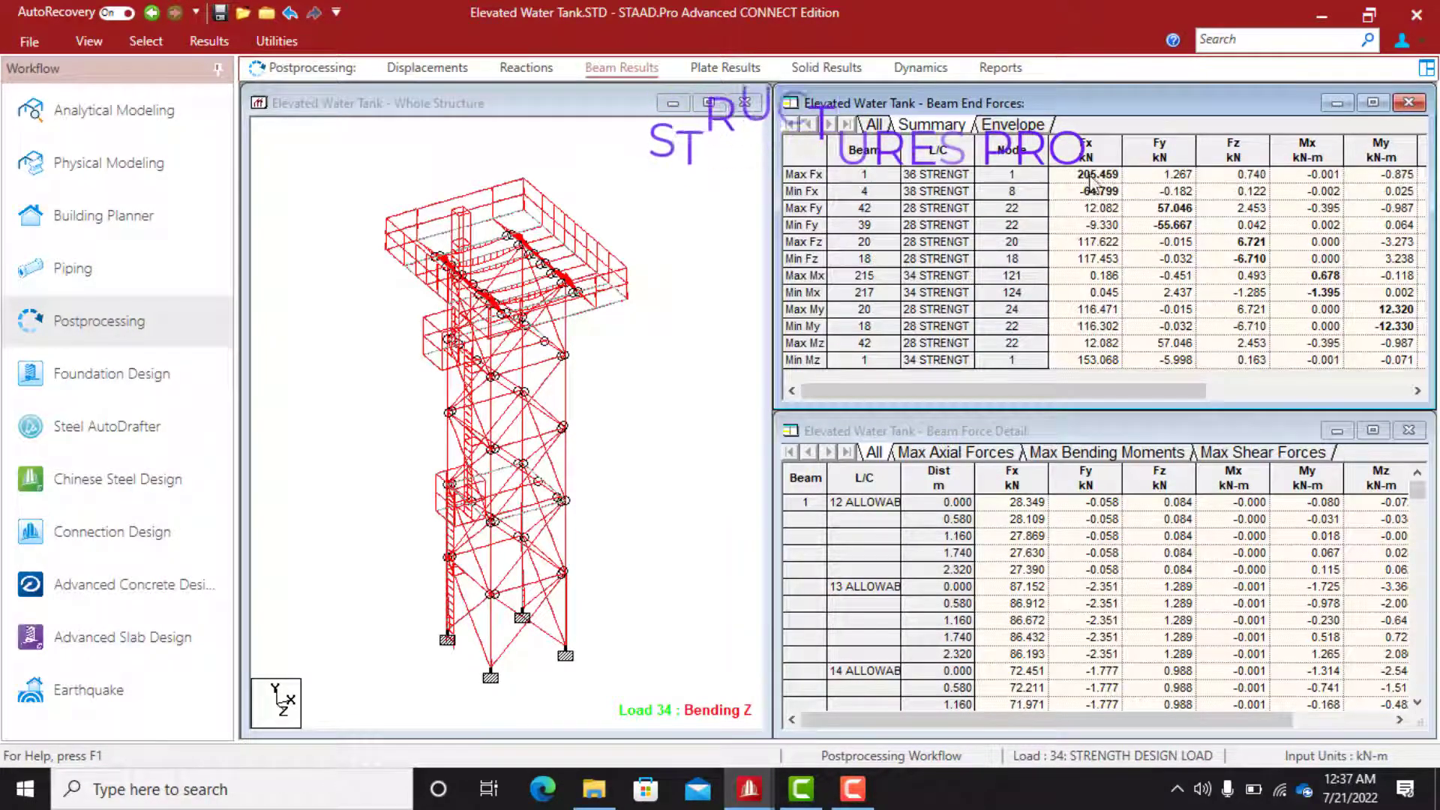
click(874, 175)
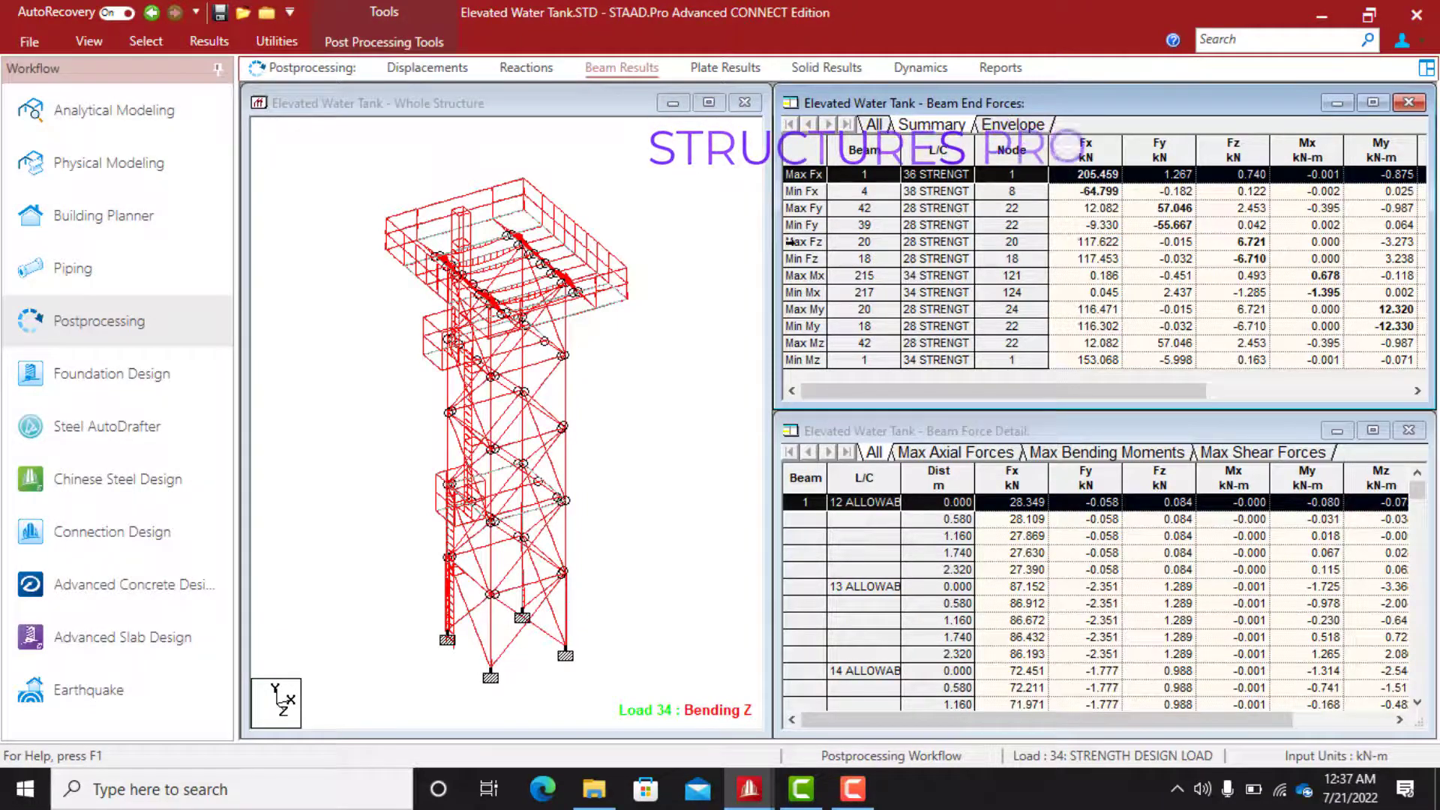
click(802, 192)
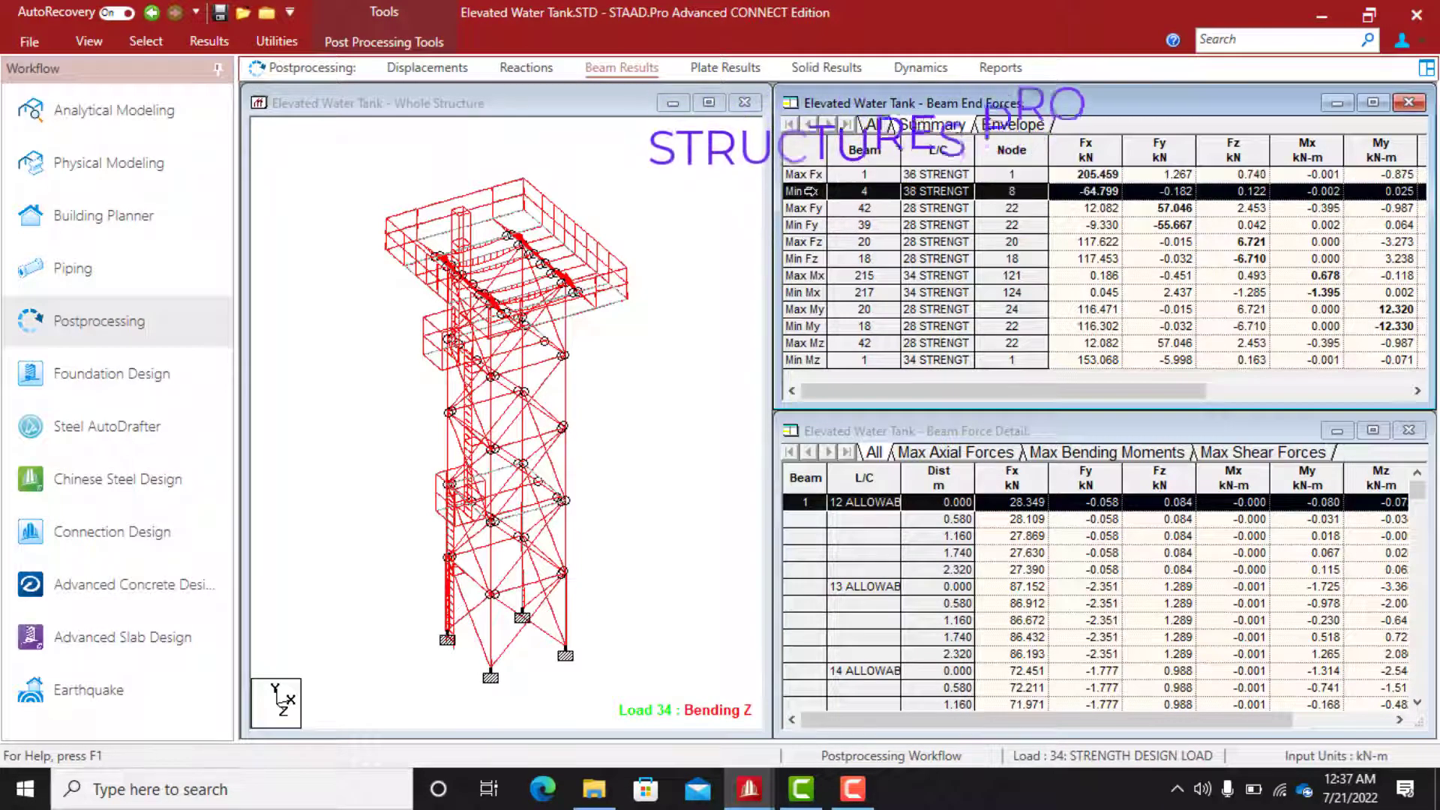
click(803, 225)
click(803, 292)
key(Up)
key(Up)
key(Up)
key(Up)
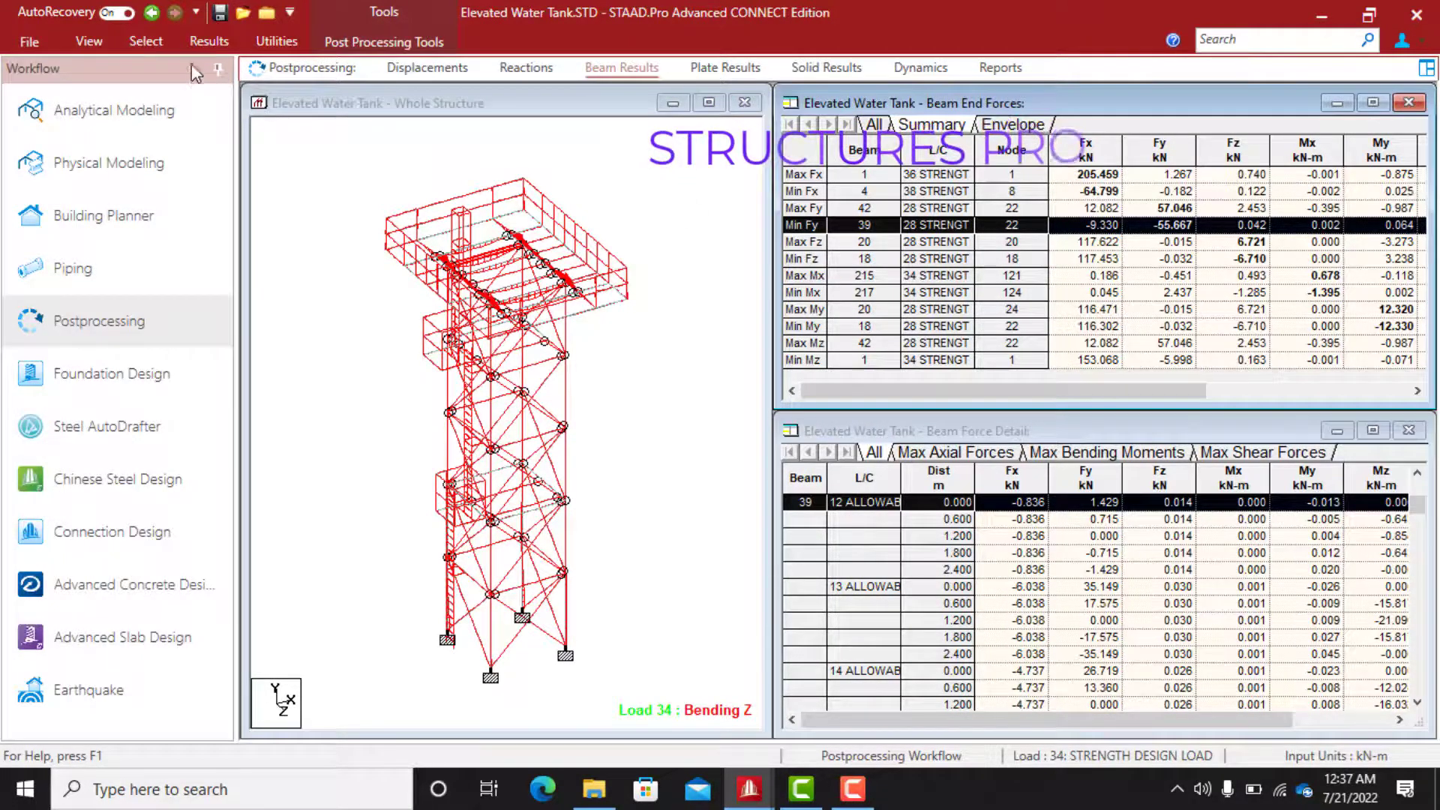
click(201, 42)
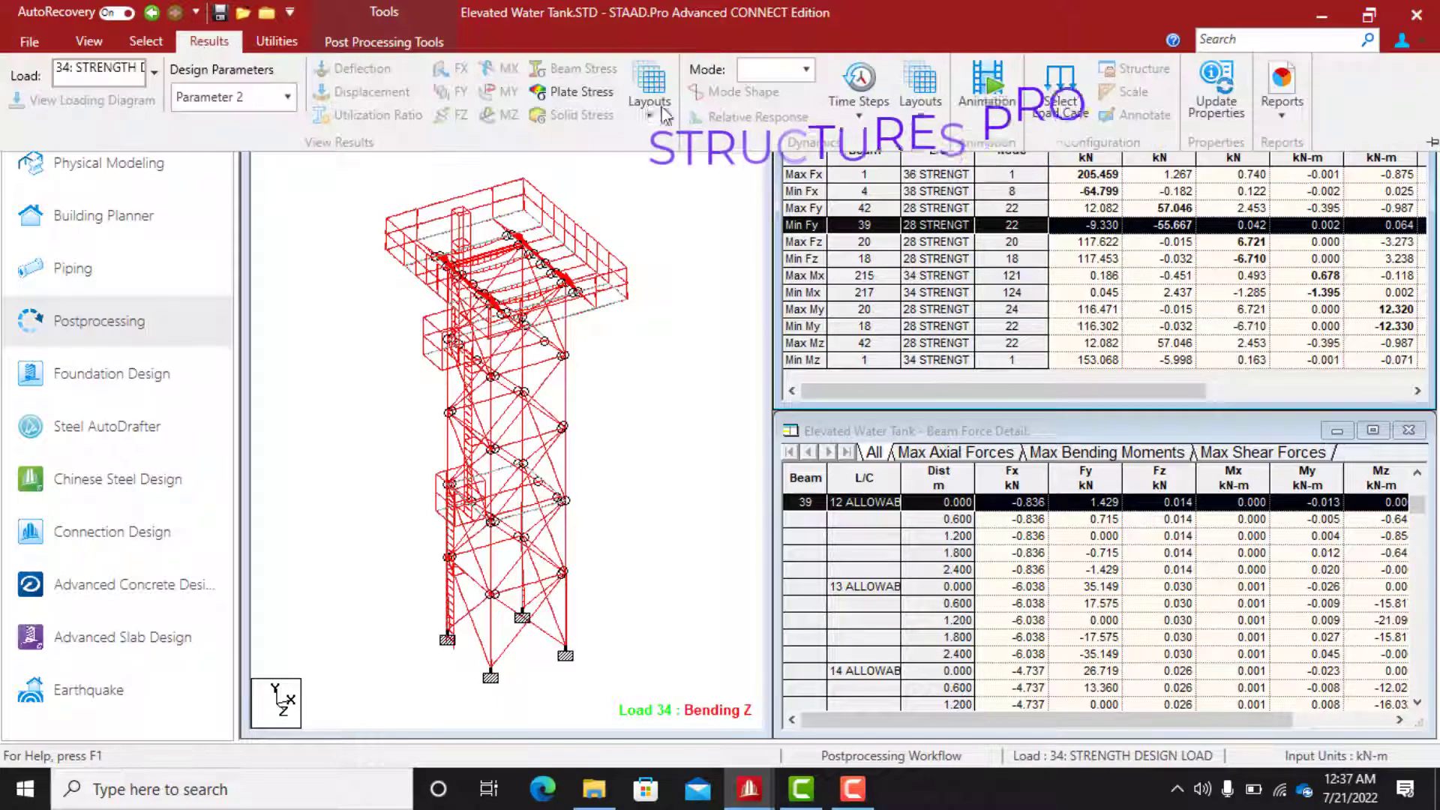
Show the Utilization layout and activate the Multiple Design Results table, all beams passing
click(645, 97)
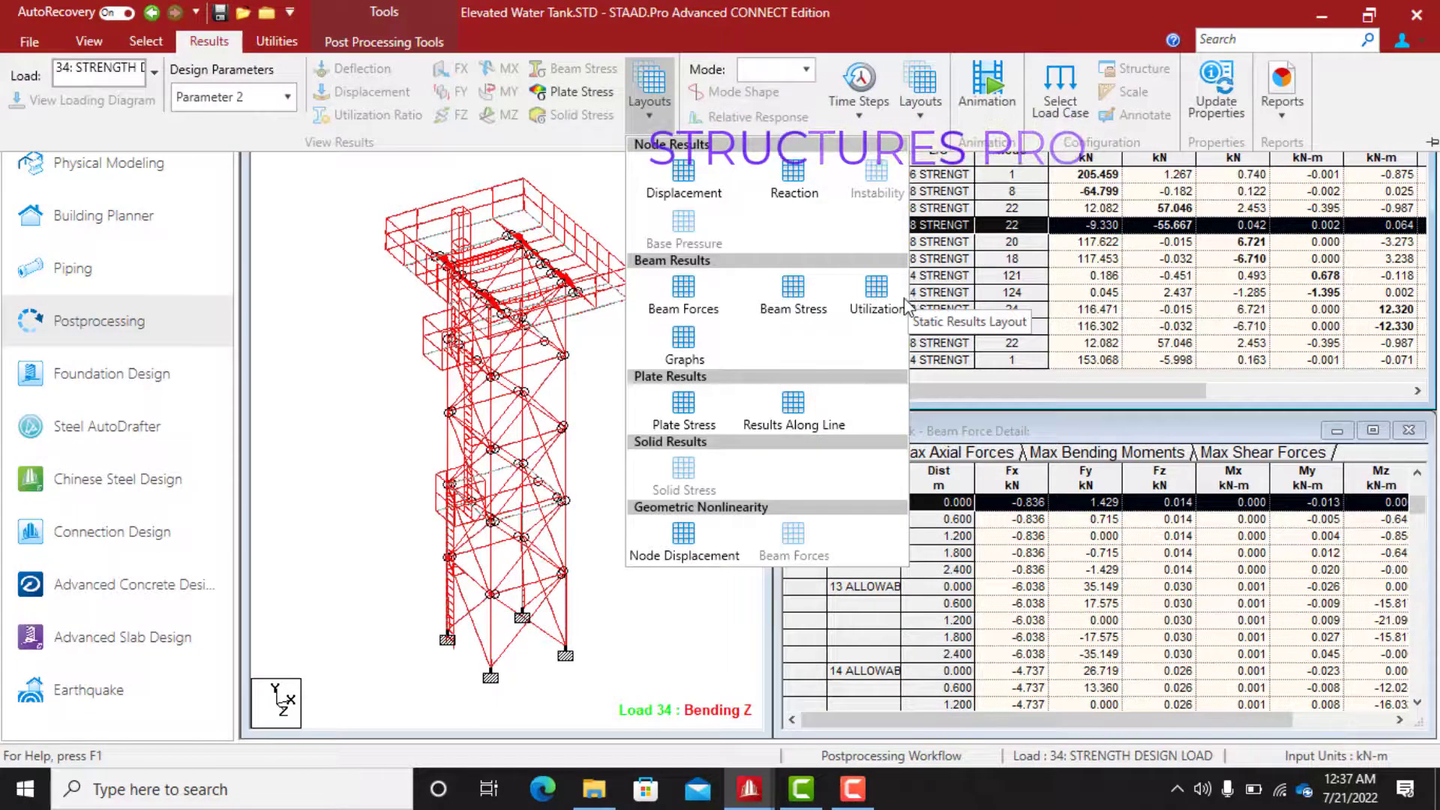
click(876, 300)
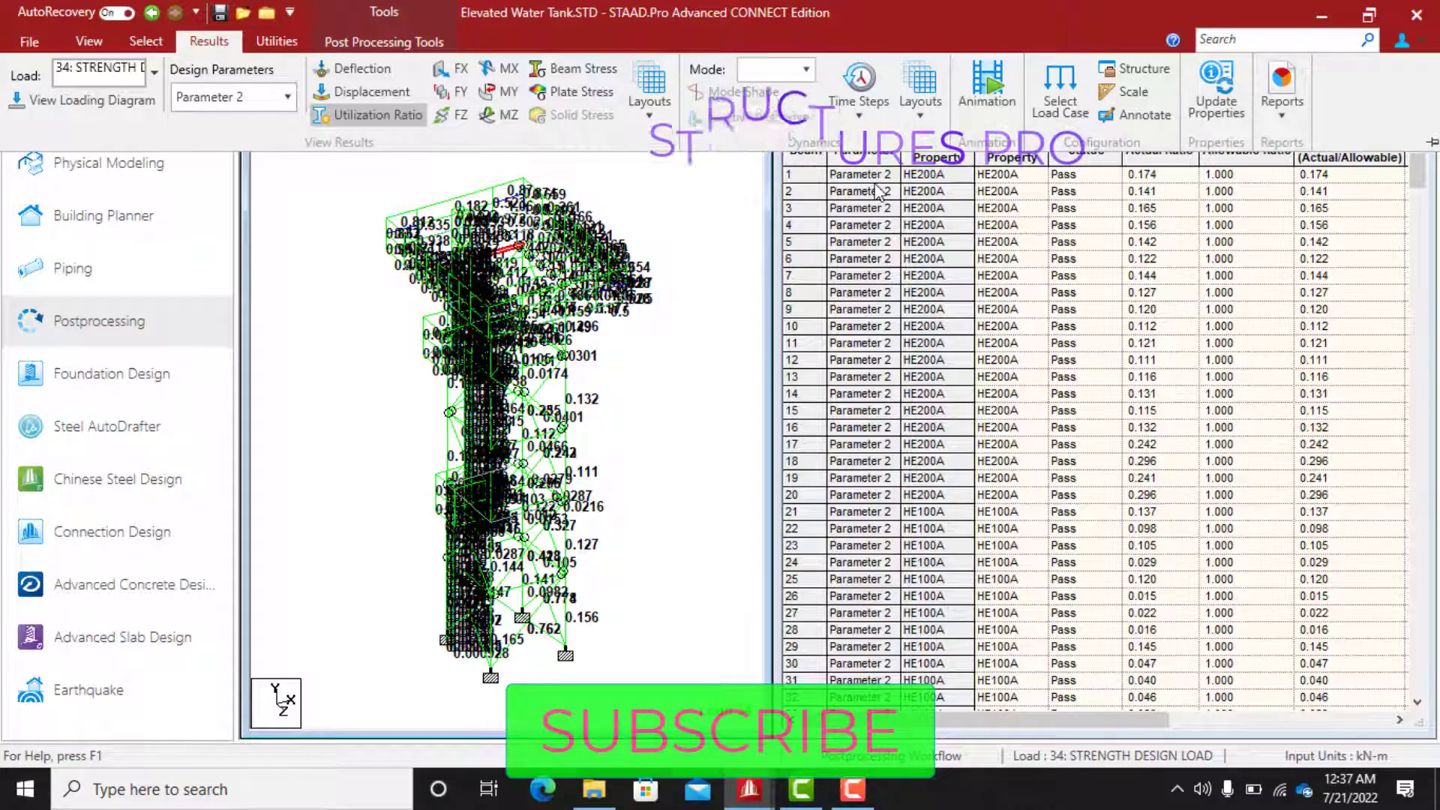
click(923, 185)
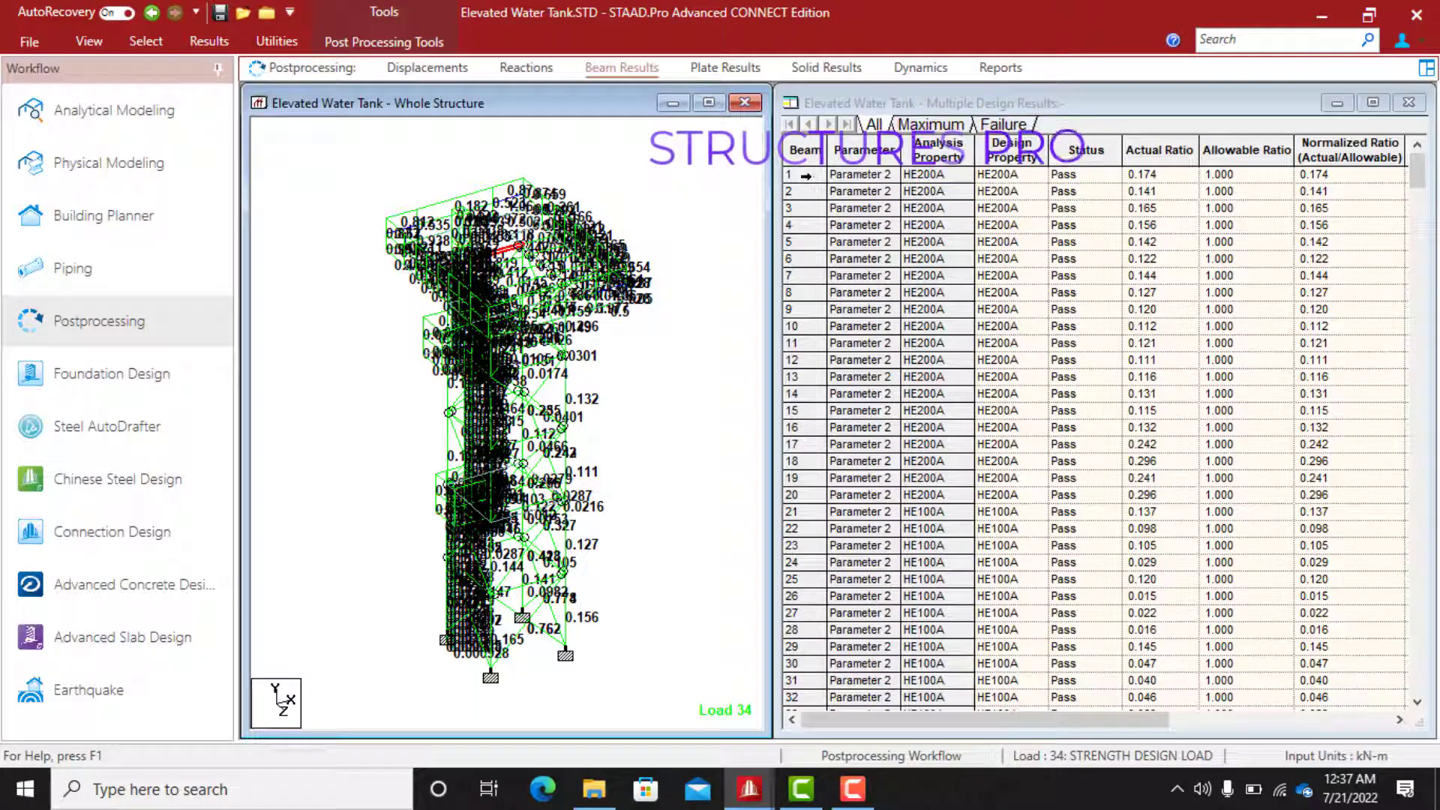
click(922, 174)
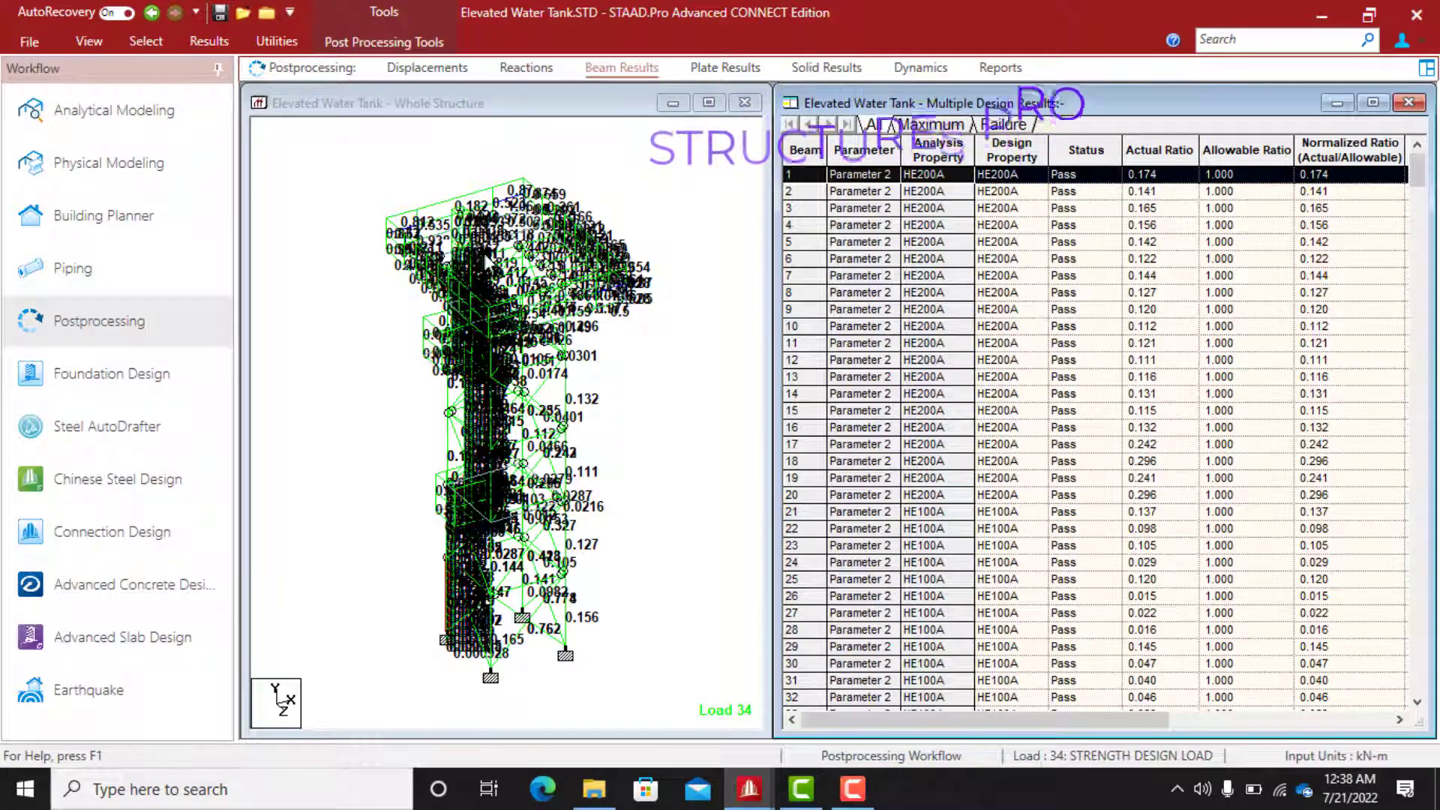
click(141, 44)
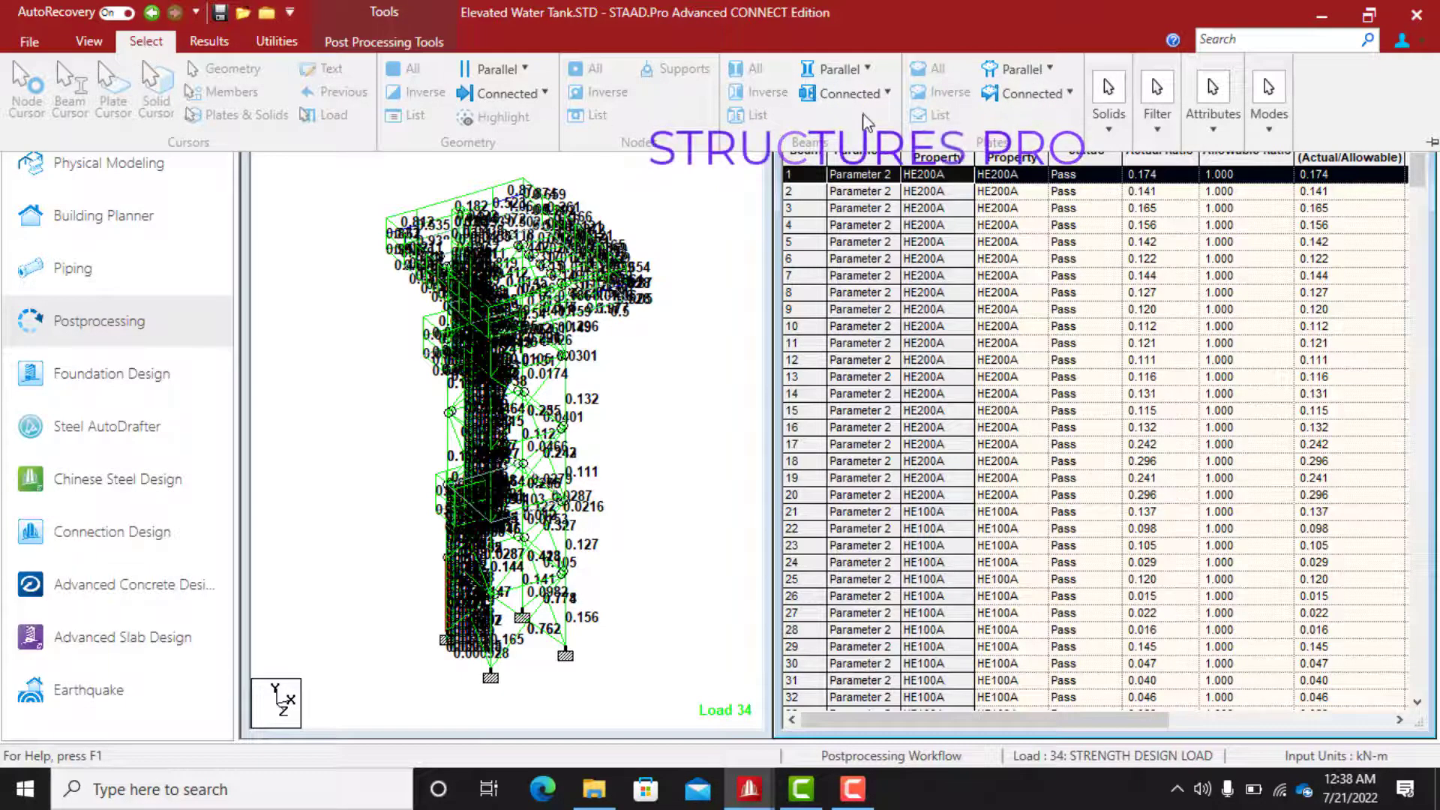
Select all HE200A members by section property
double_click(143, 44)
click(143, 43)
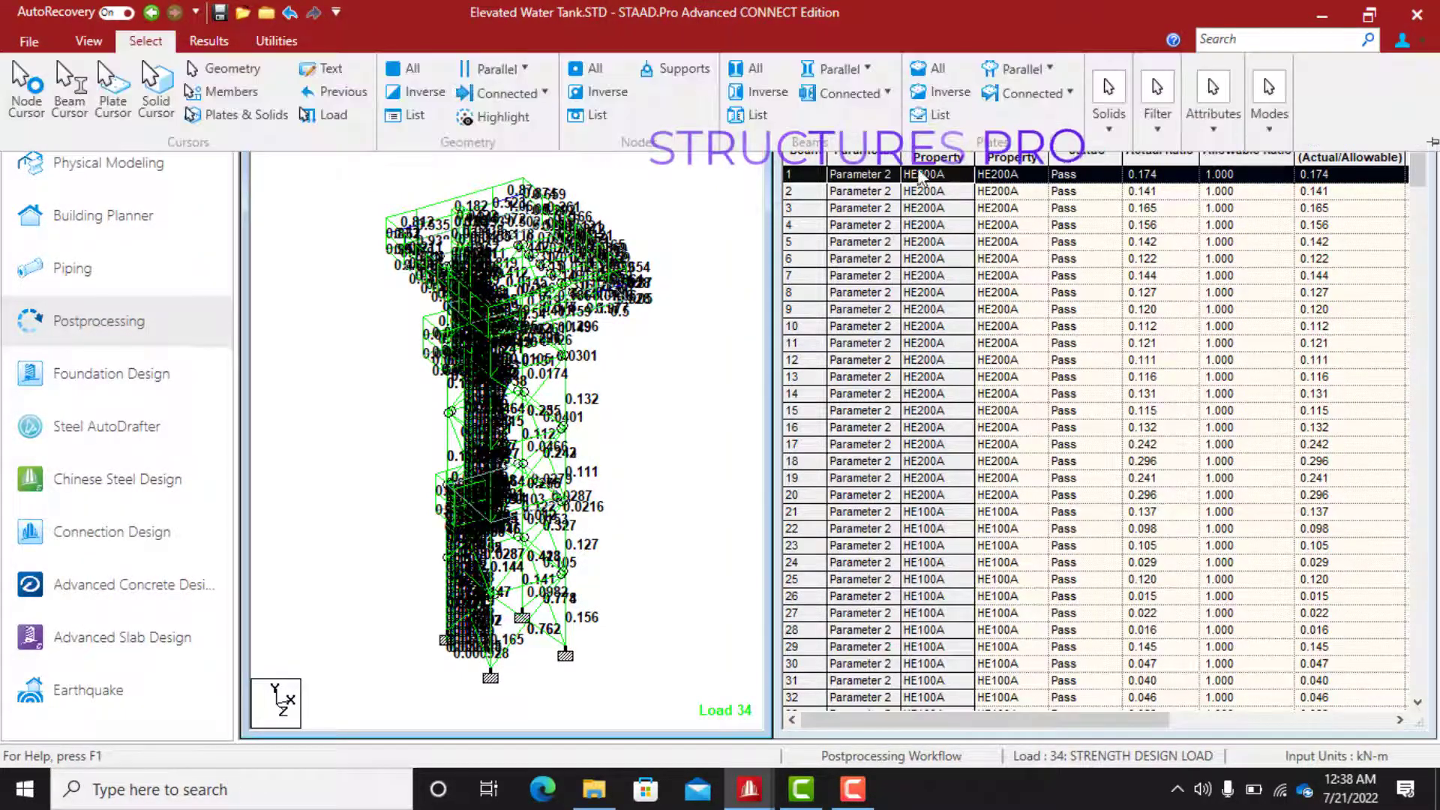
click(1213, 101)
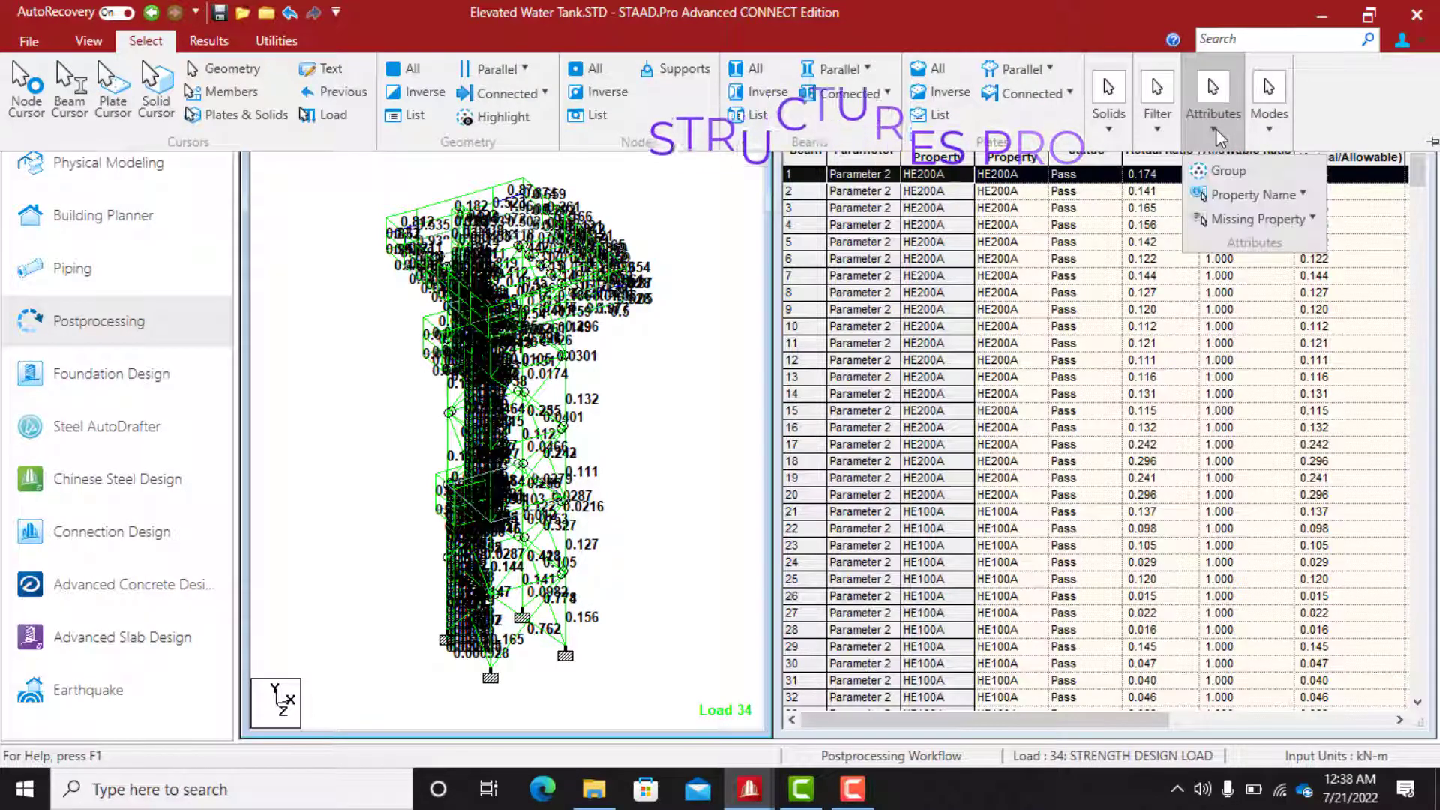
click(1221, 194)
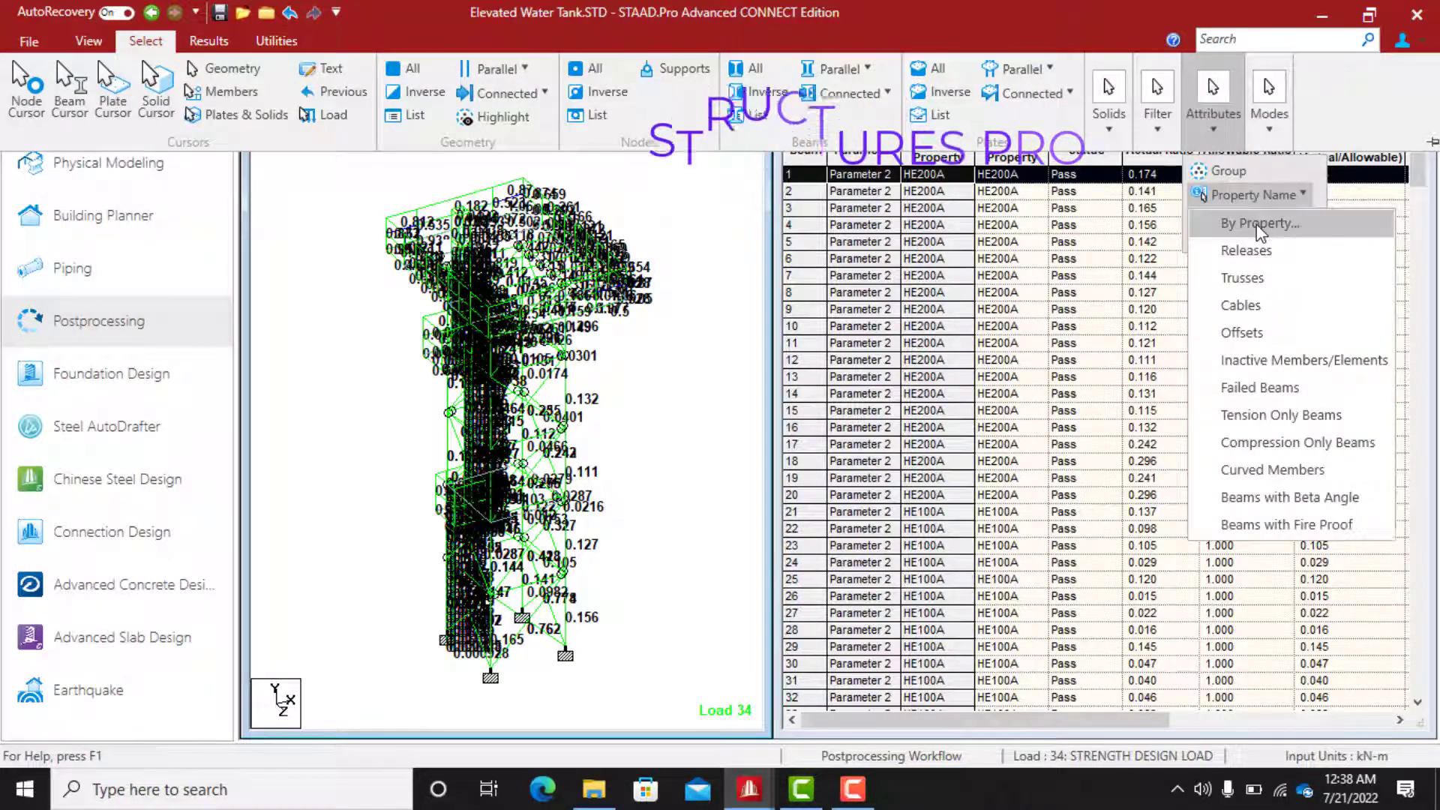
click(1260, 224)
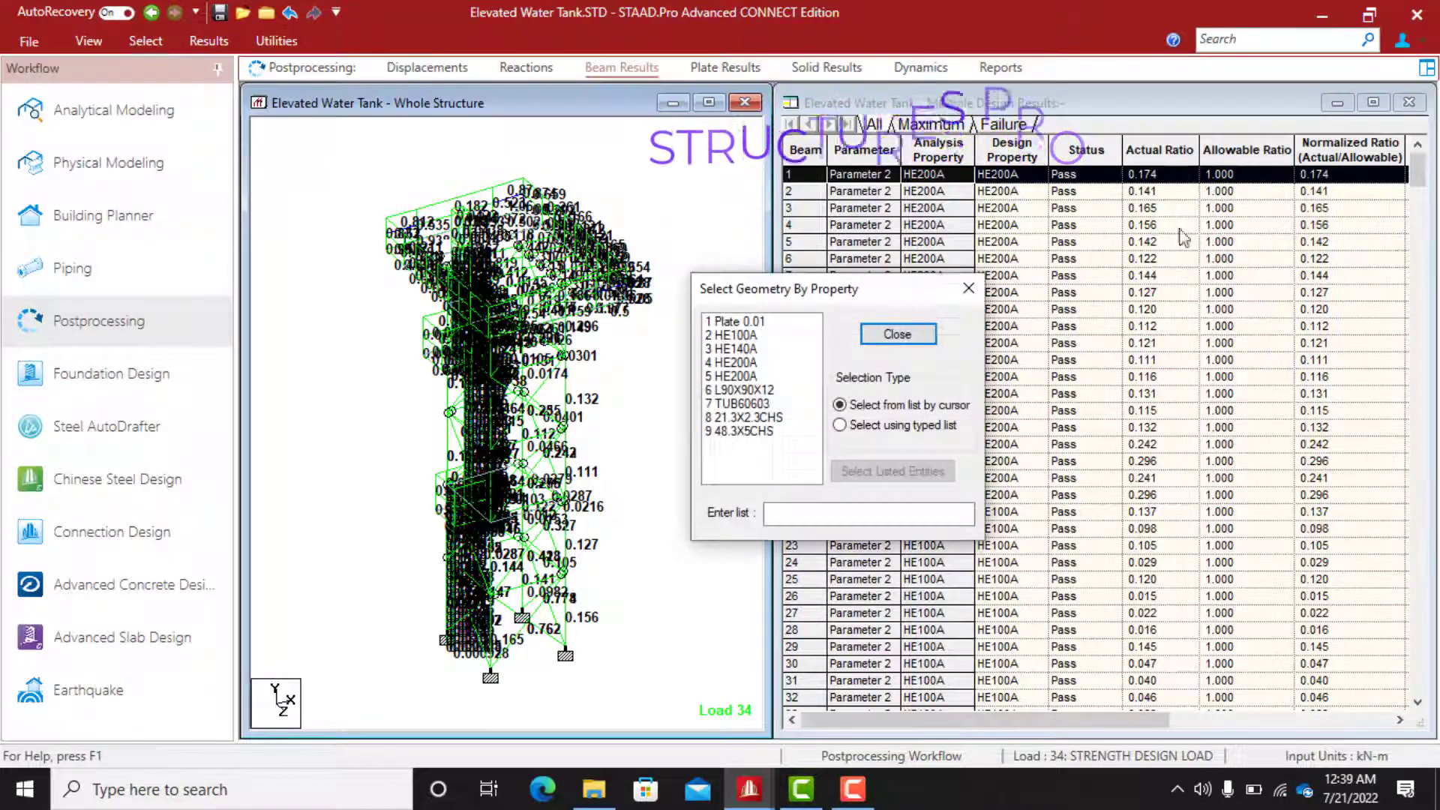
click(739, 362)
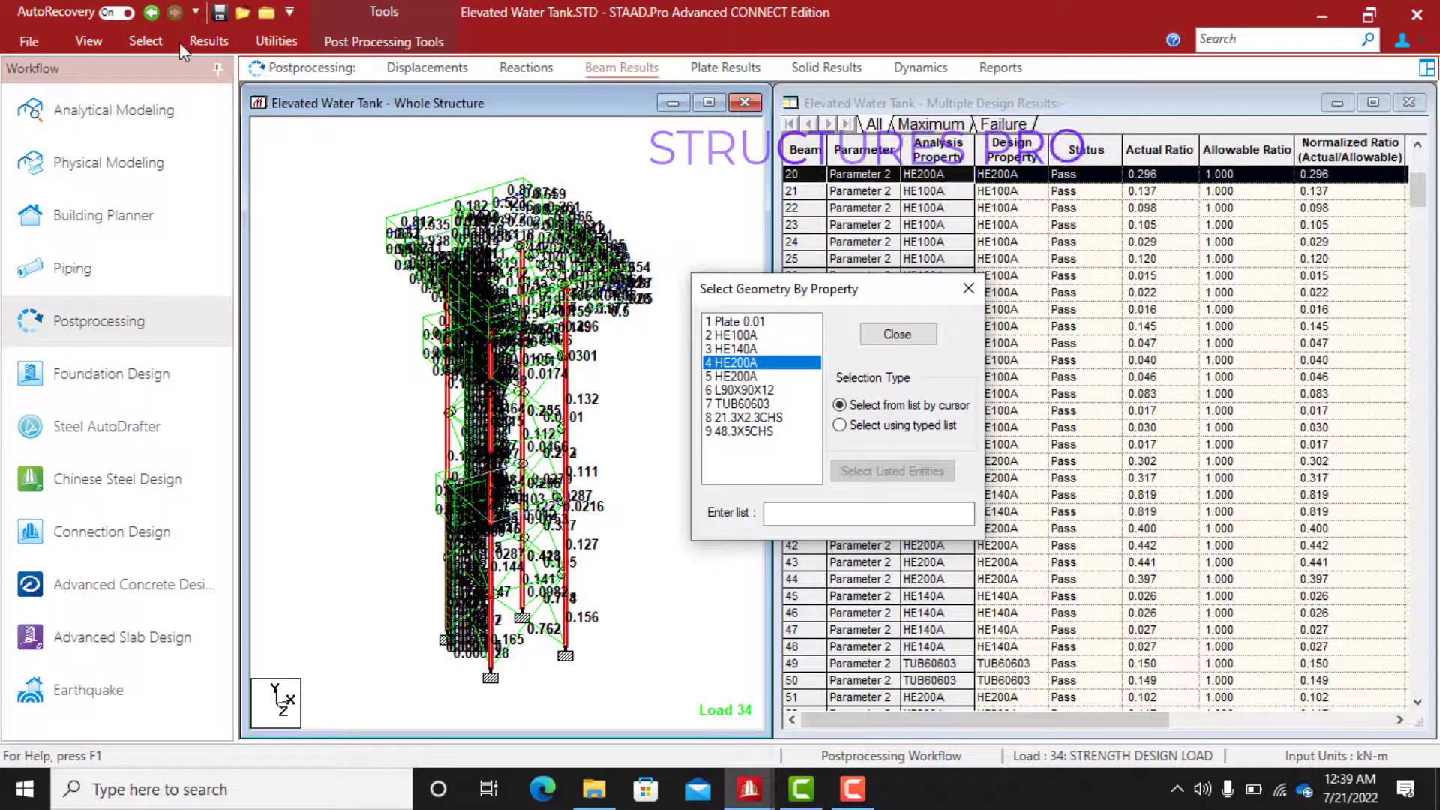
click(903, 337)
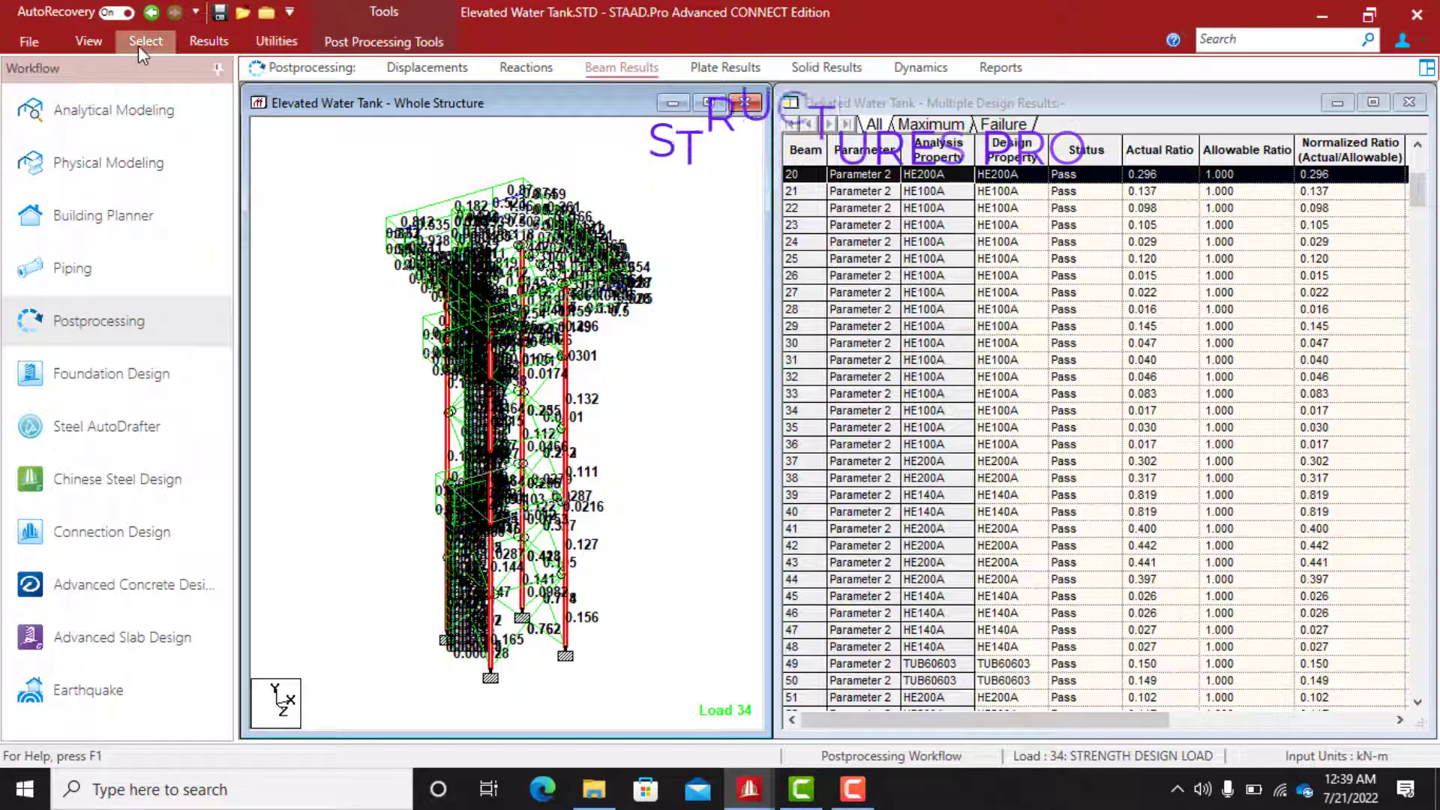
Show only the four selected columns, deselect them, and zoom in on their ratio labels
click(88, 41)
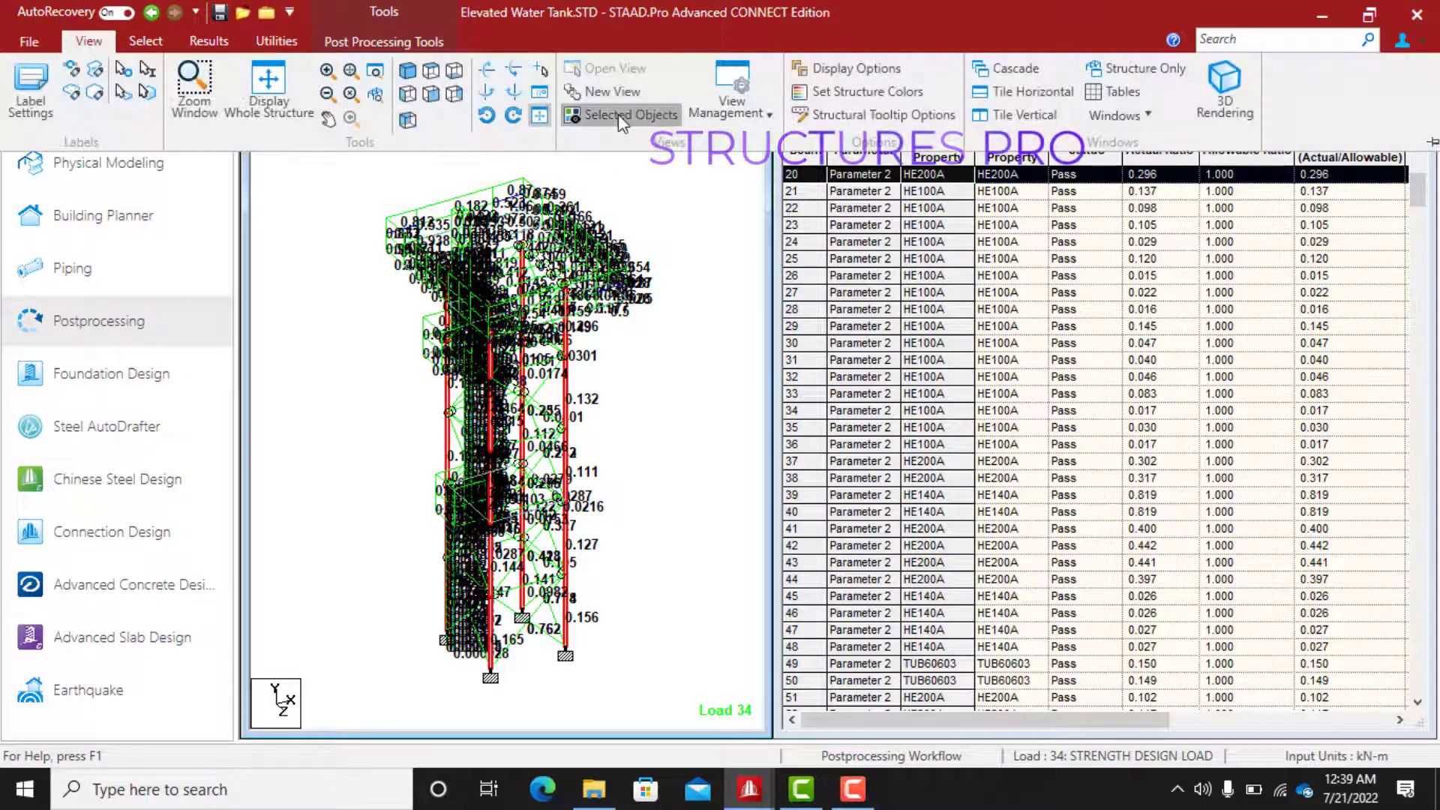
click(618, 114)
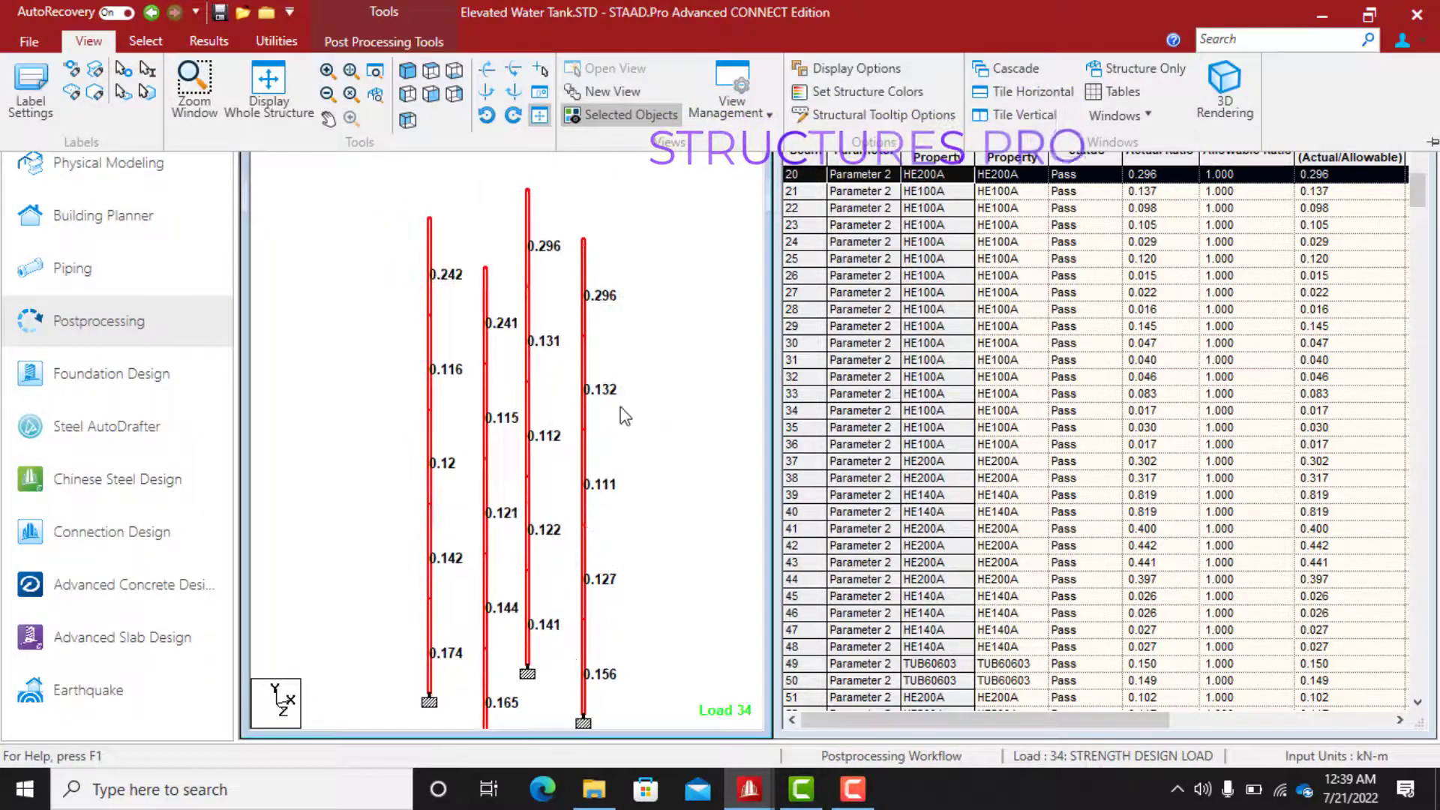
click(516, 664)
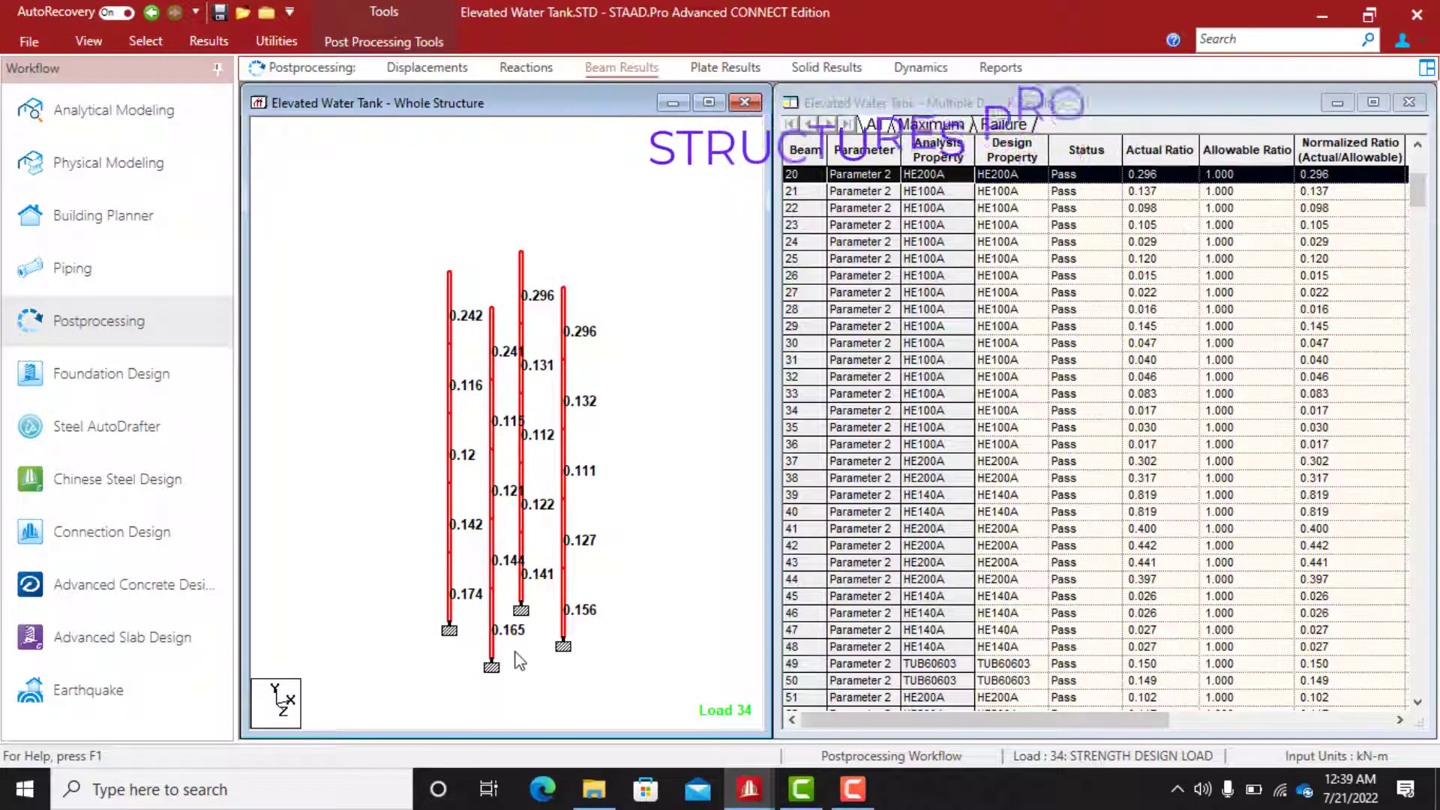
click(517, 661)
scroll(525, 623, up, 5)
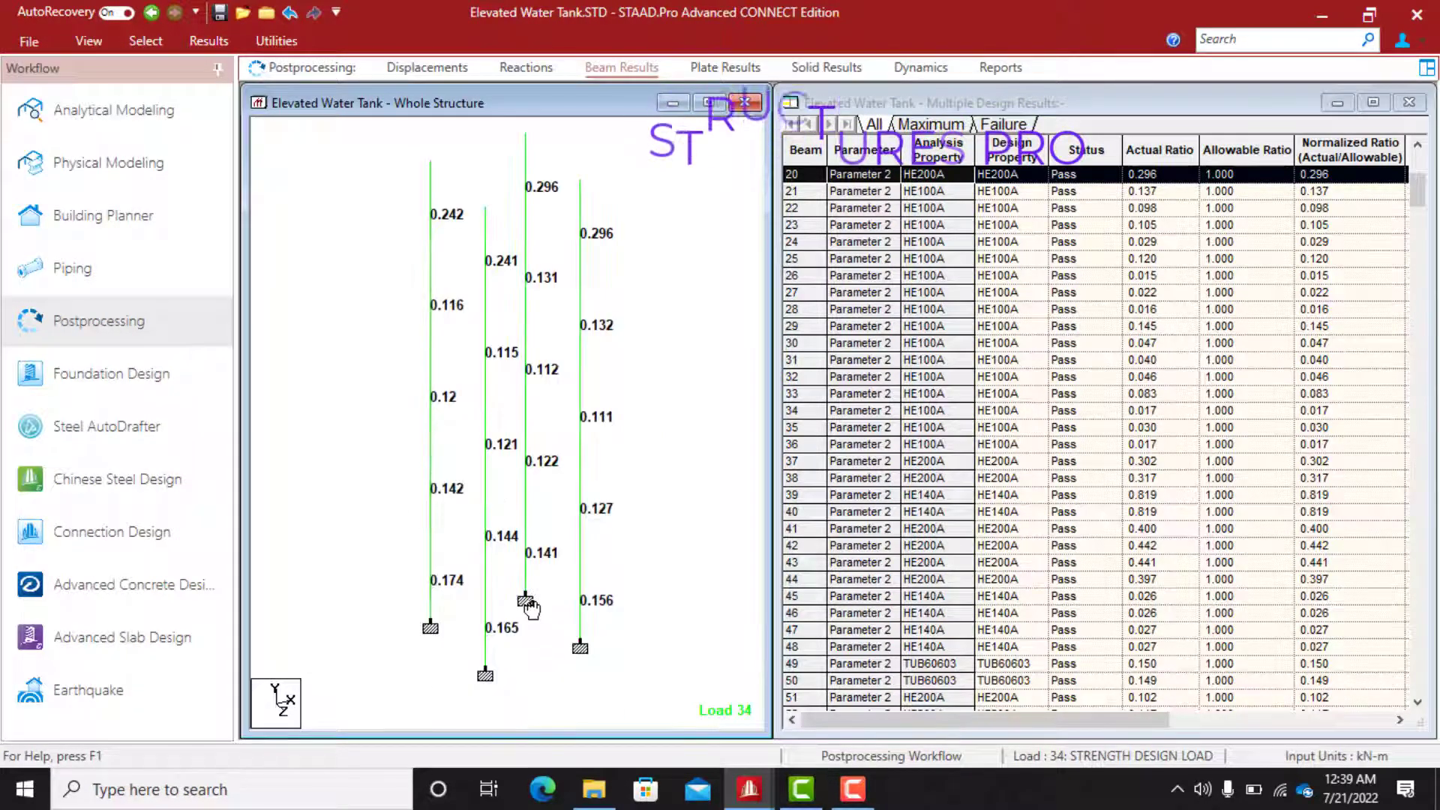
scroll(531, 604, up, 2)
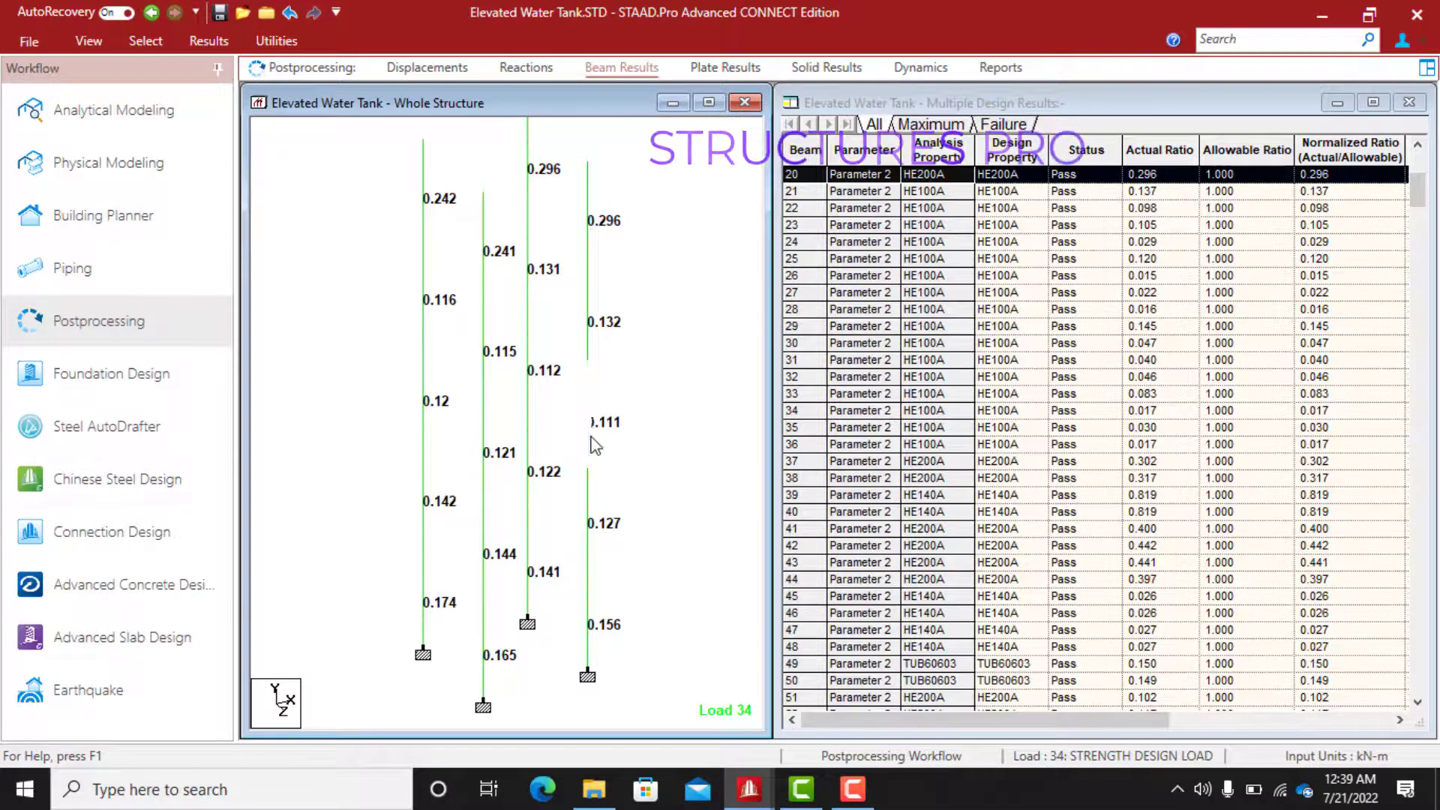
mouse_move(591, 445)
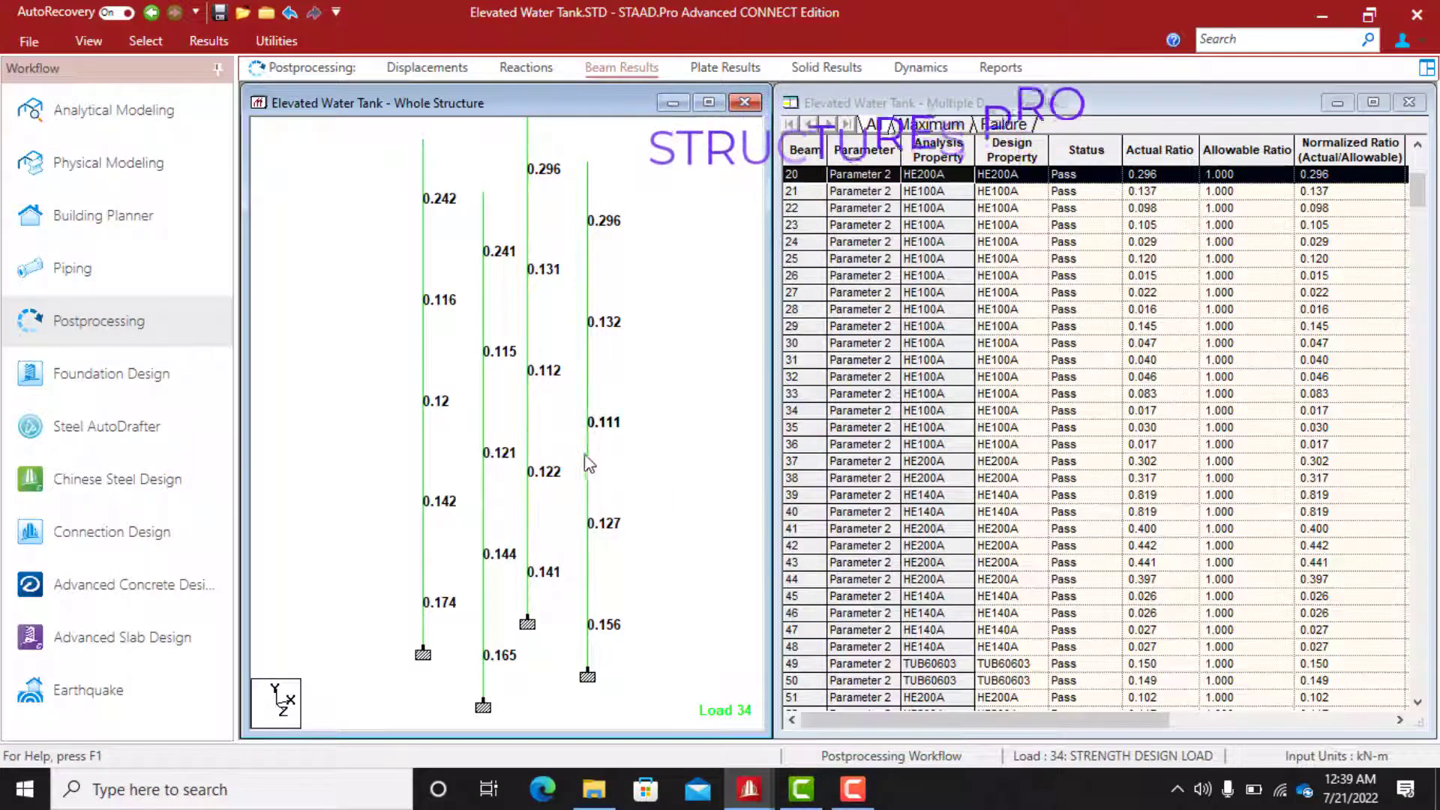
scroll(590, 459, down, 1)
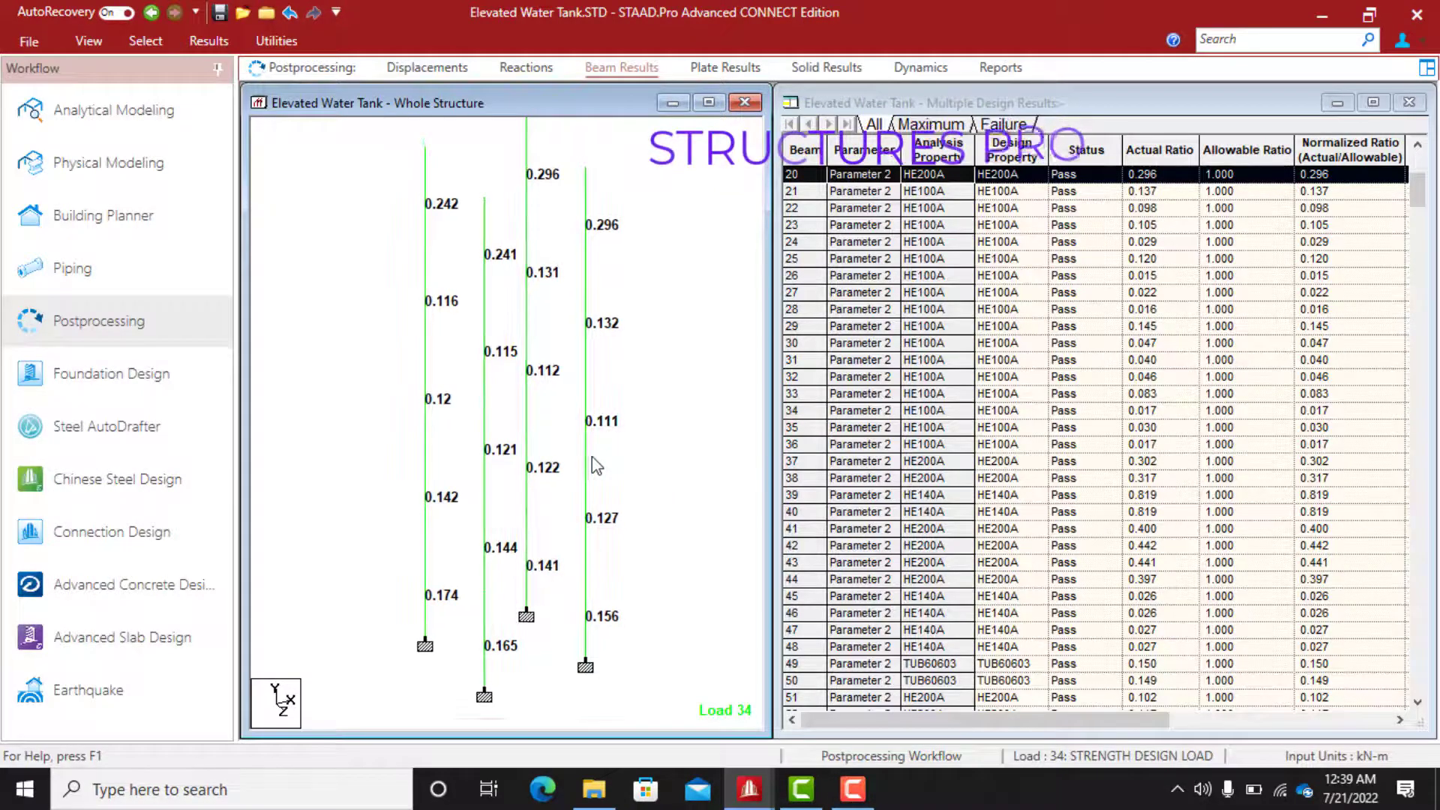
Display the whole structure again
click(132, 43)
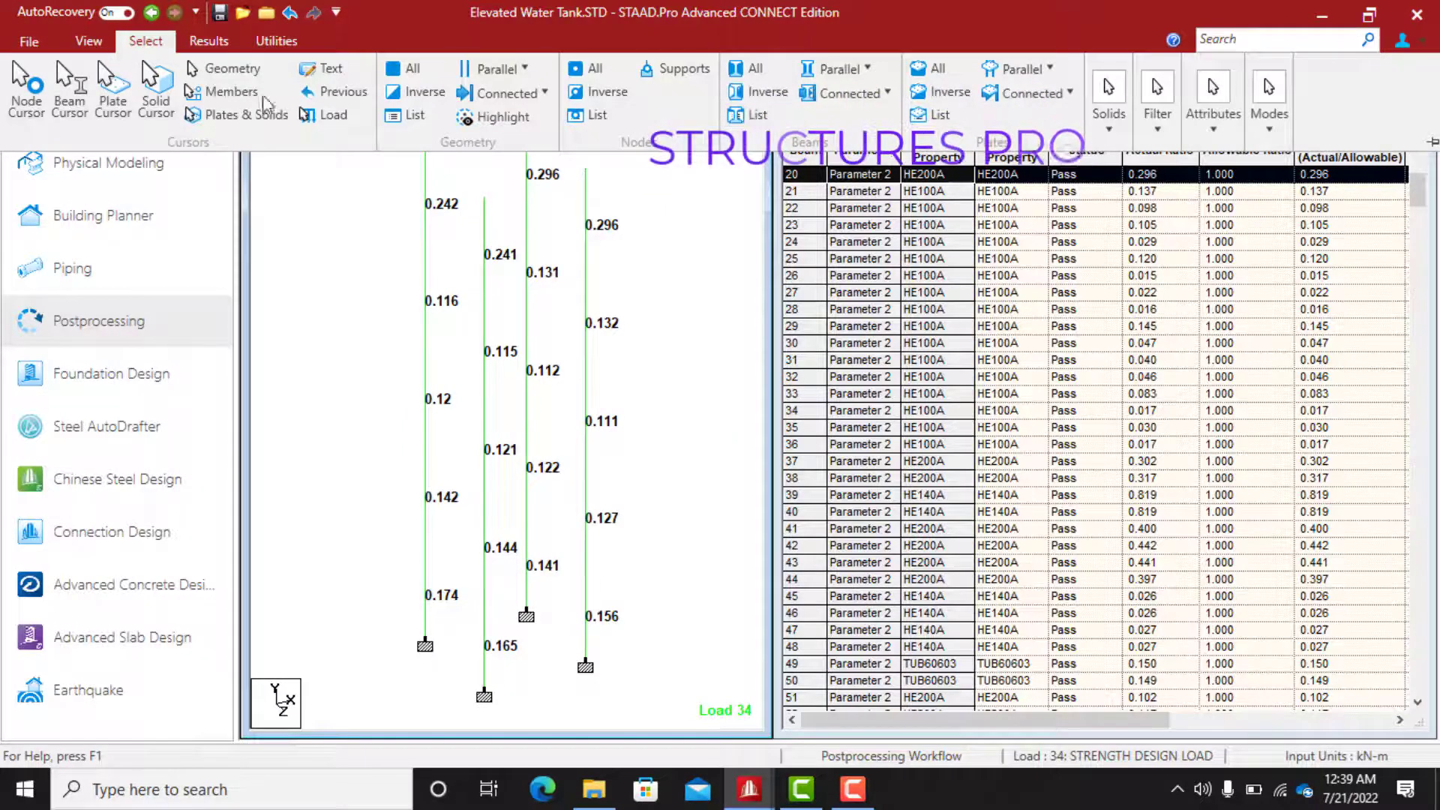
click(89, 42)
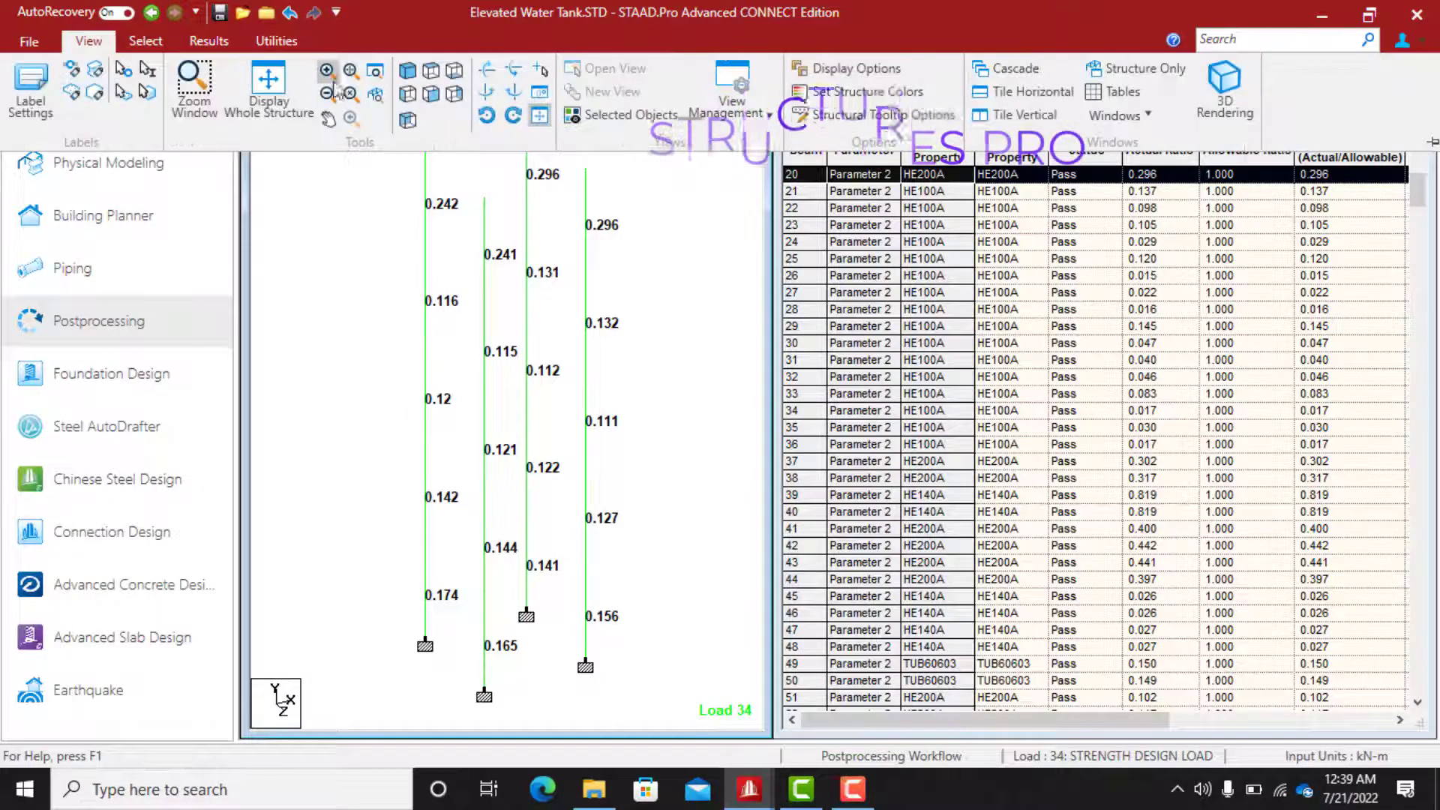
click(269, 84)
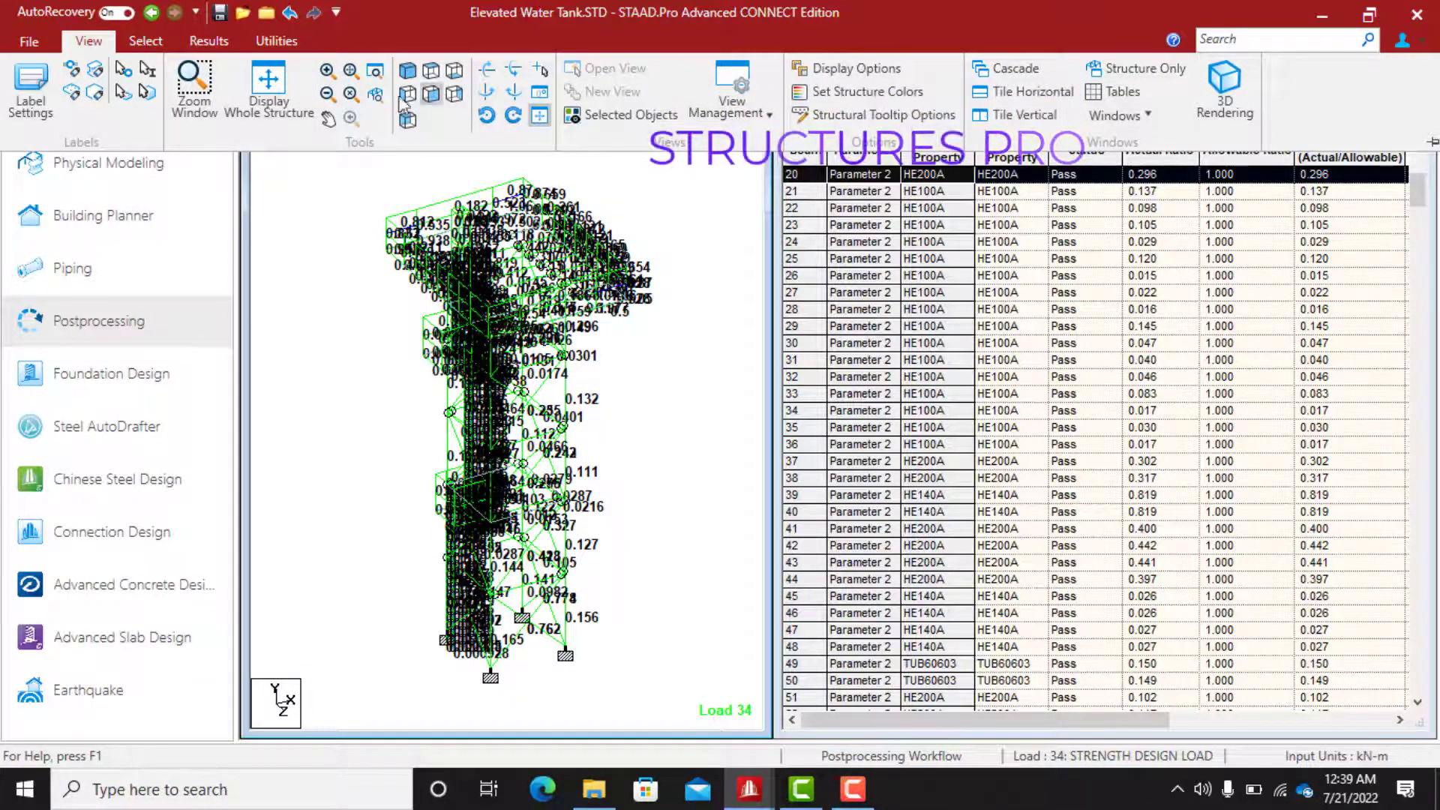
Select every member with the 5 HE200A section by property name
click(153, 47)
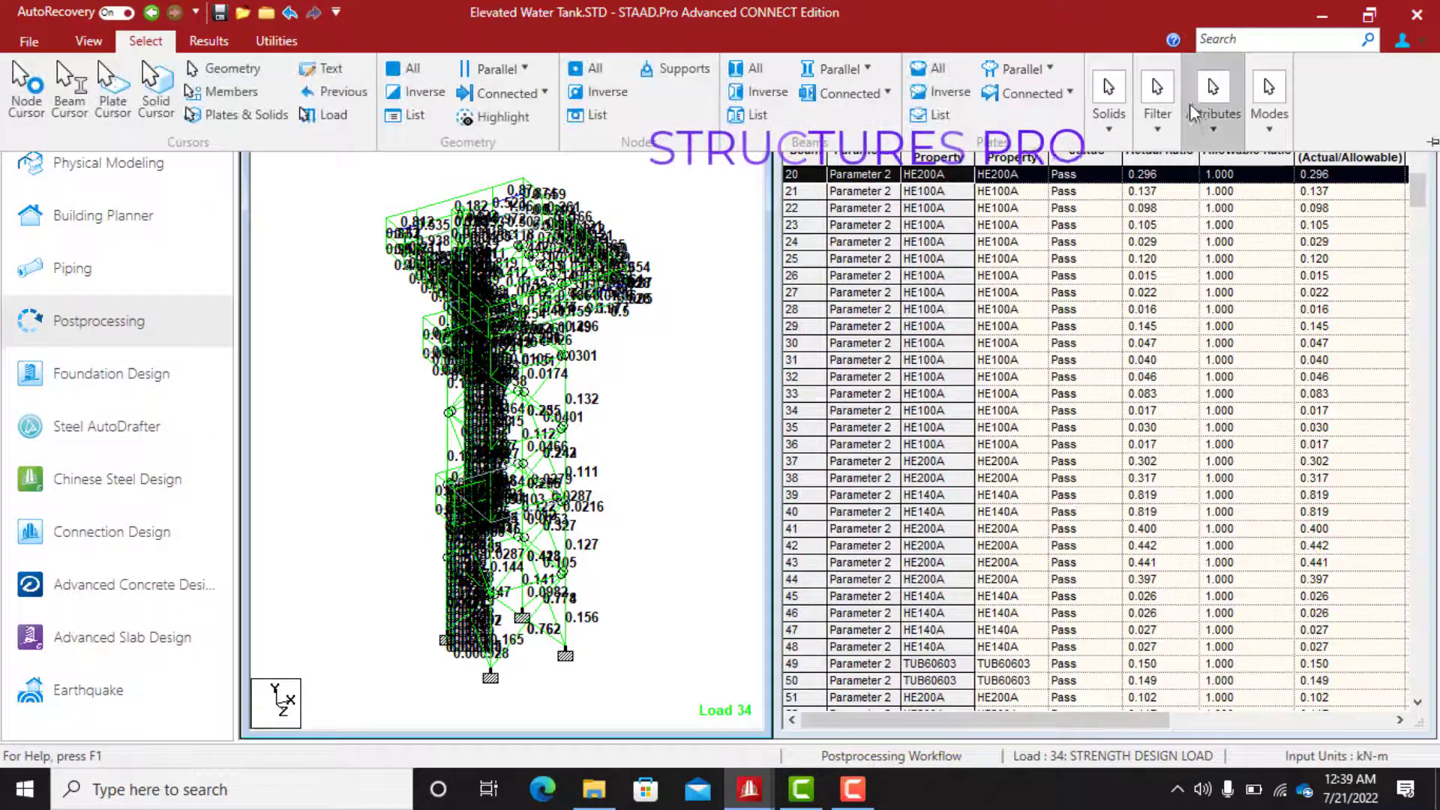
click(1210, 132)
click(1245, 195)
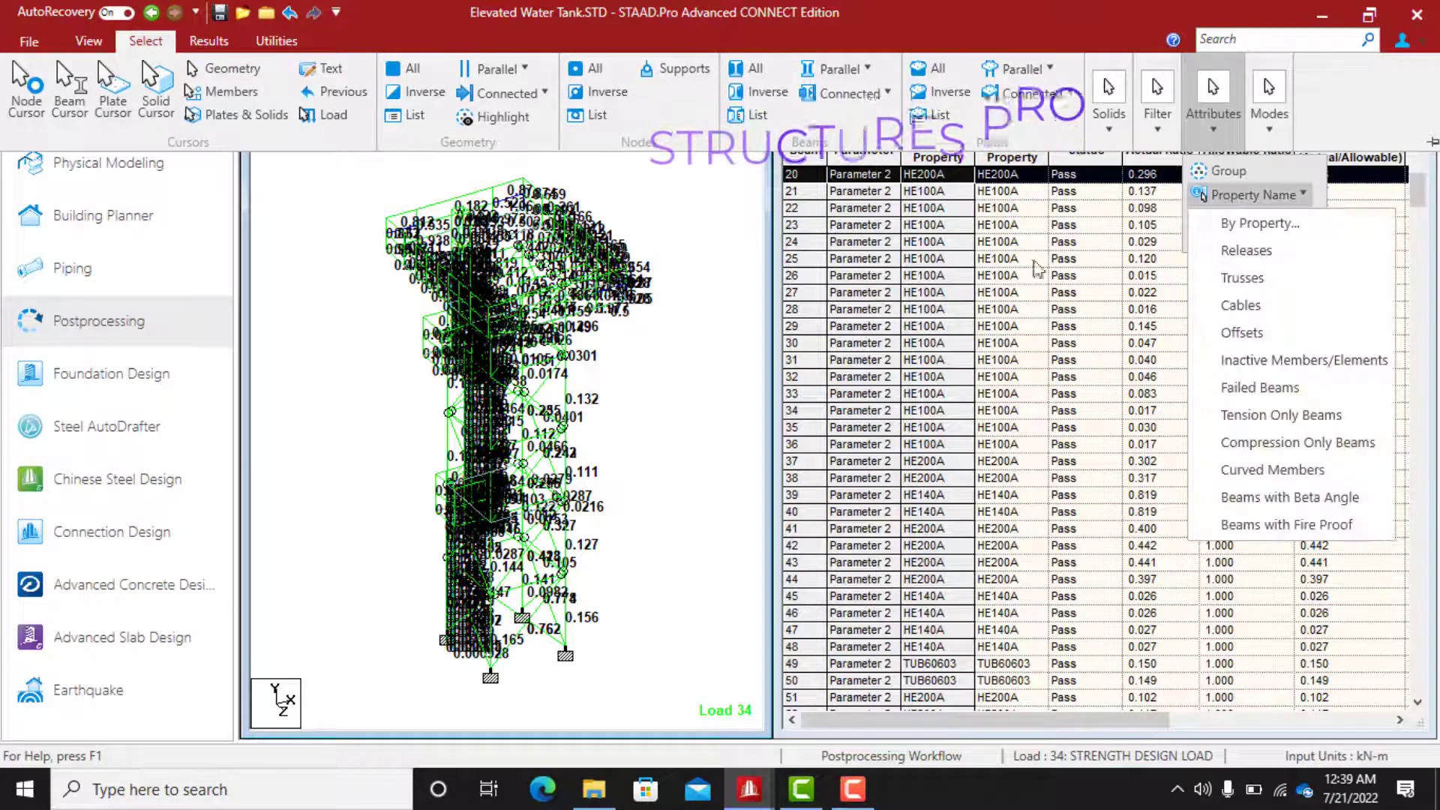
click(1260, 224)
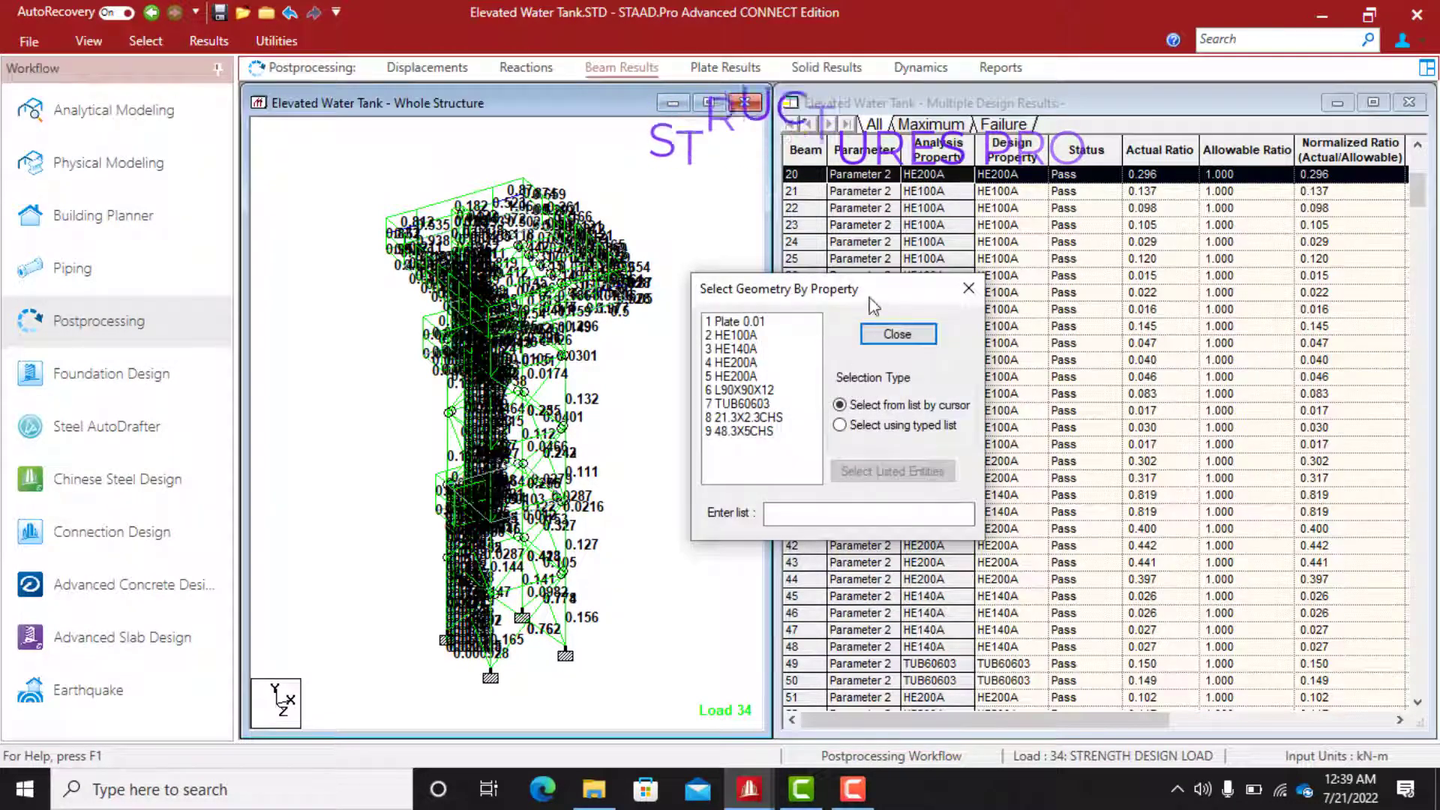
click(737, 377)
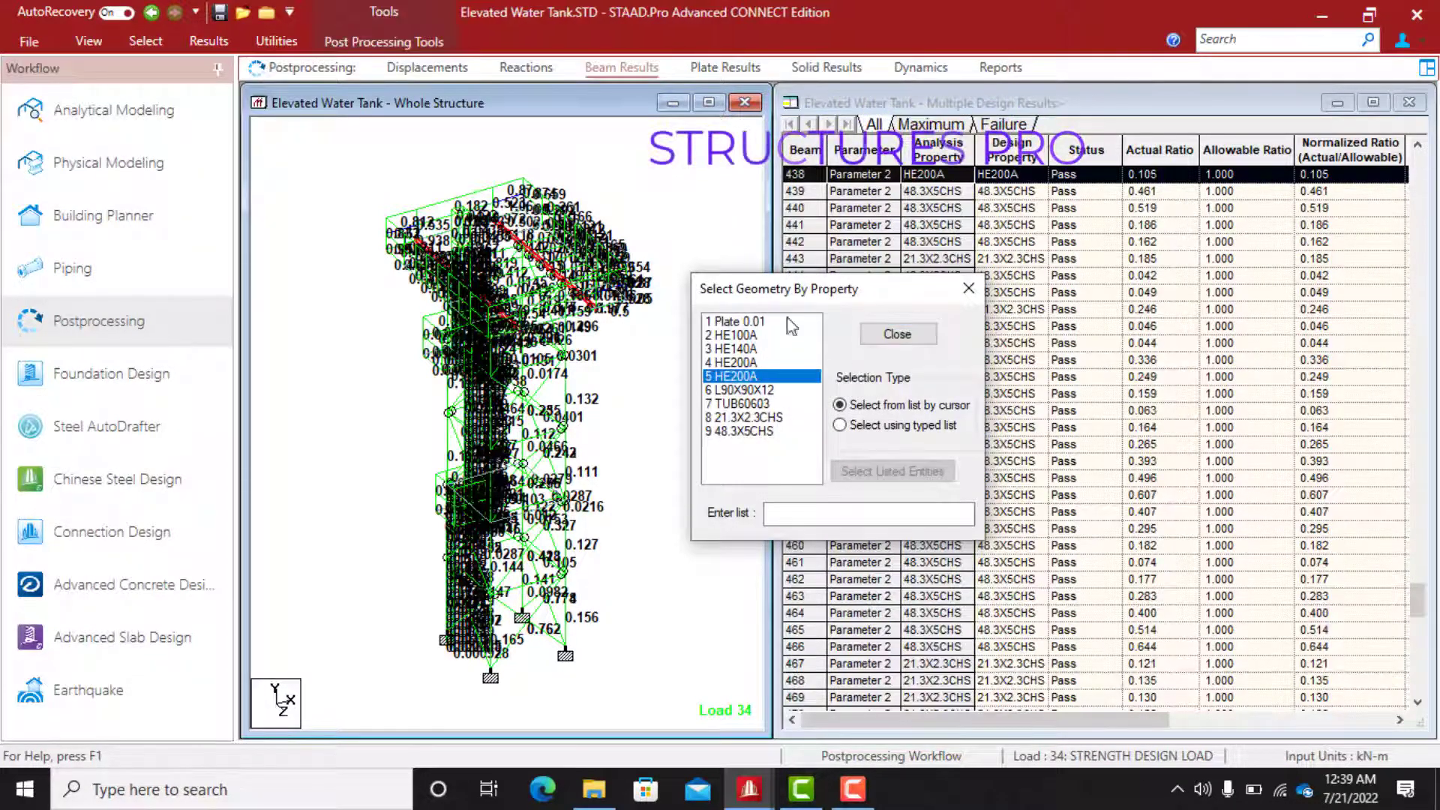
click(898, 334)
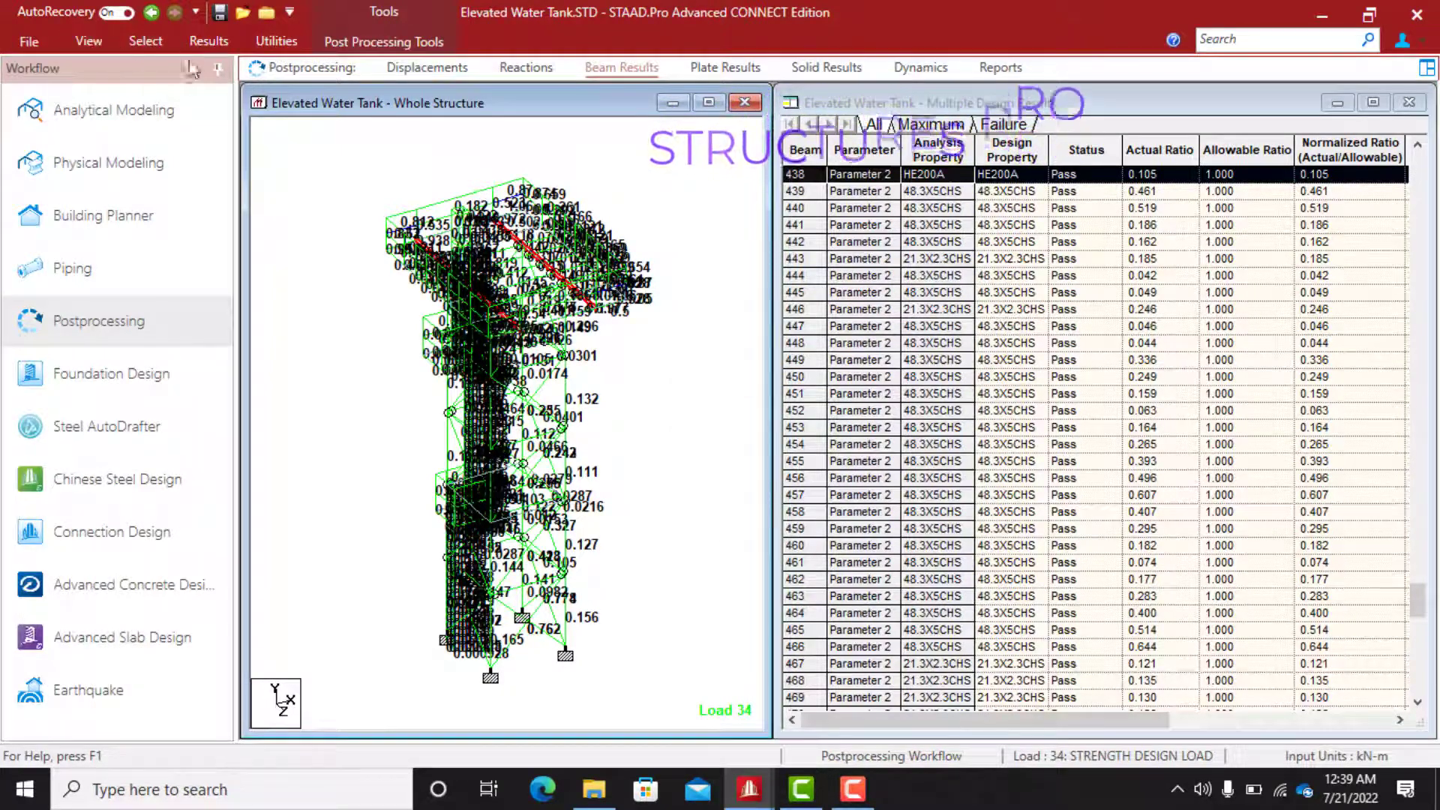
Show only the selected HE200A members and zoom in on their utilization ratios
click(89, 41)
click(588, 116)
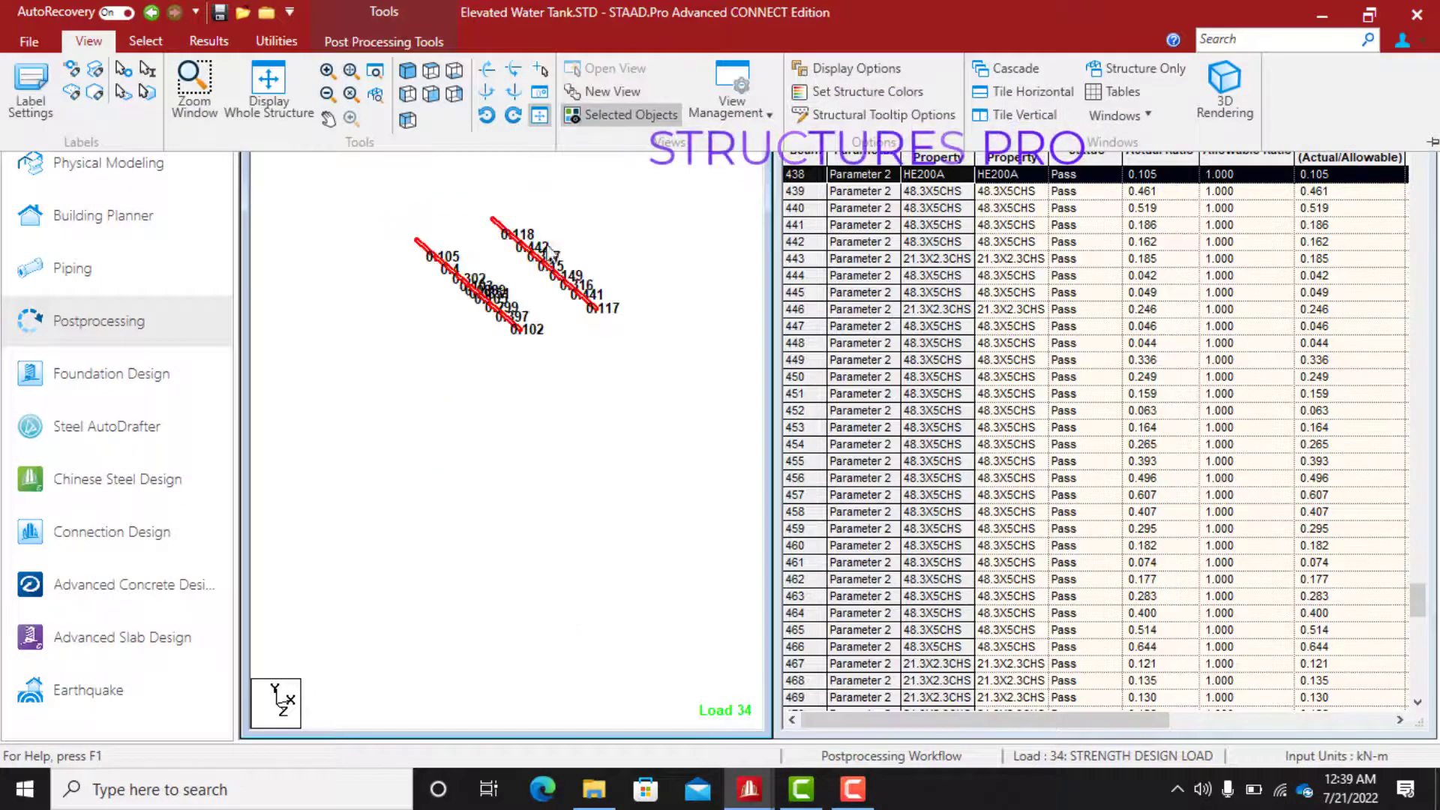
scroll(540, 247, up, 4)
scroll(521, 382, up, 1)
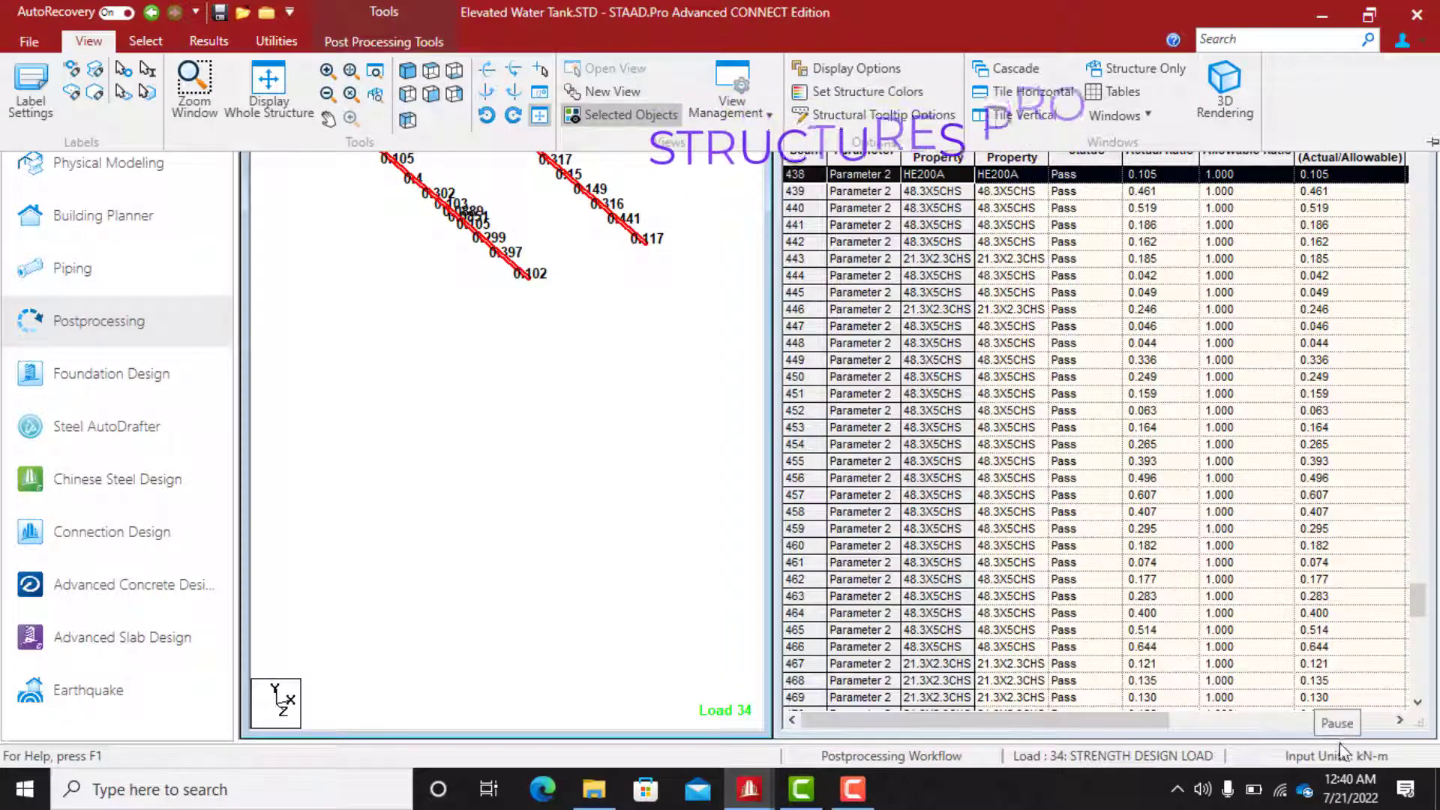
scroll(525, 390, up, 3)
scroll(524, 315, up, 3)
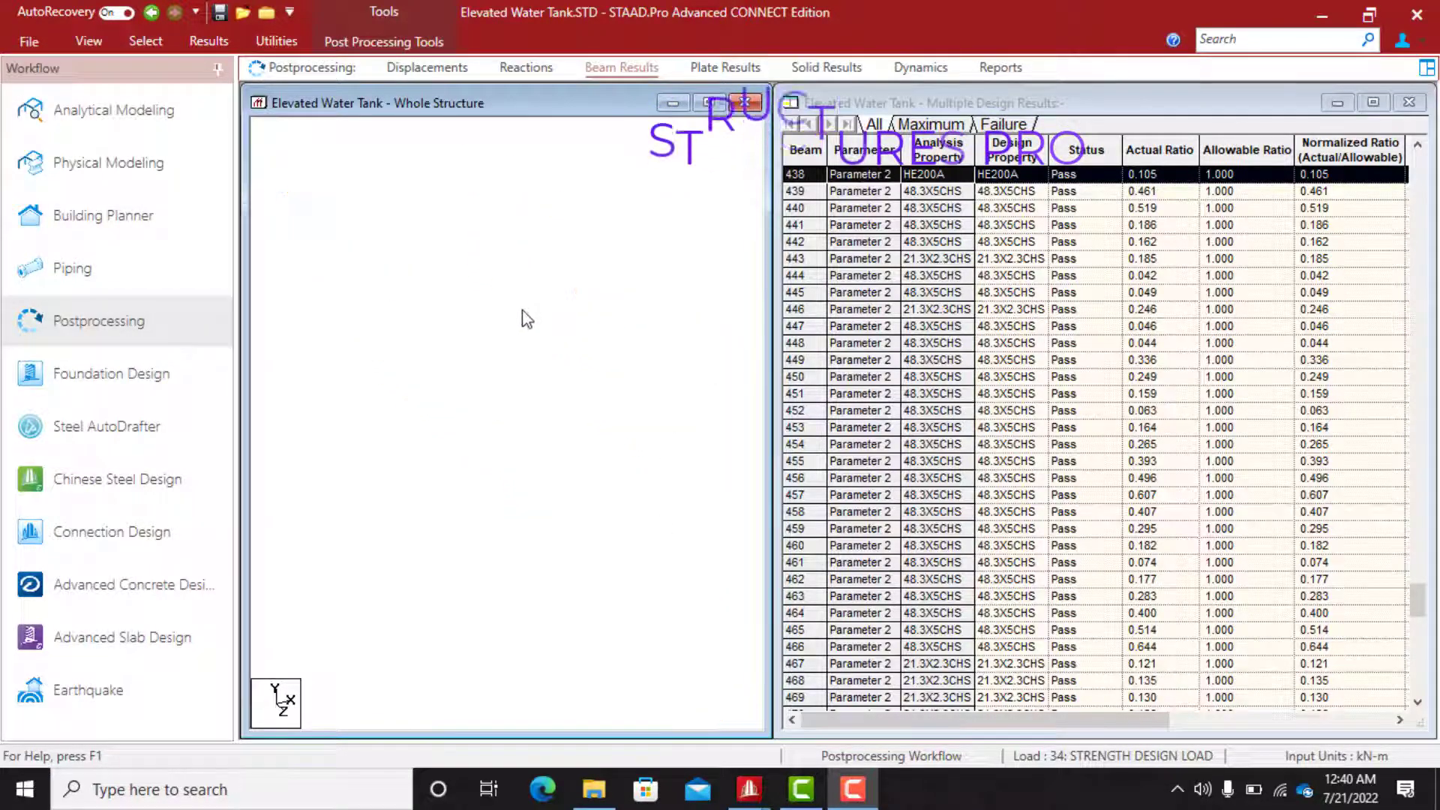
middle_drag(547, 331, 565, 406)
scroll(565, 406, down, 1)
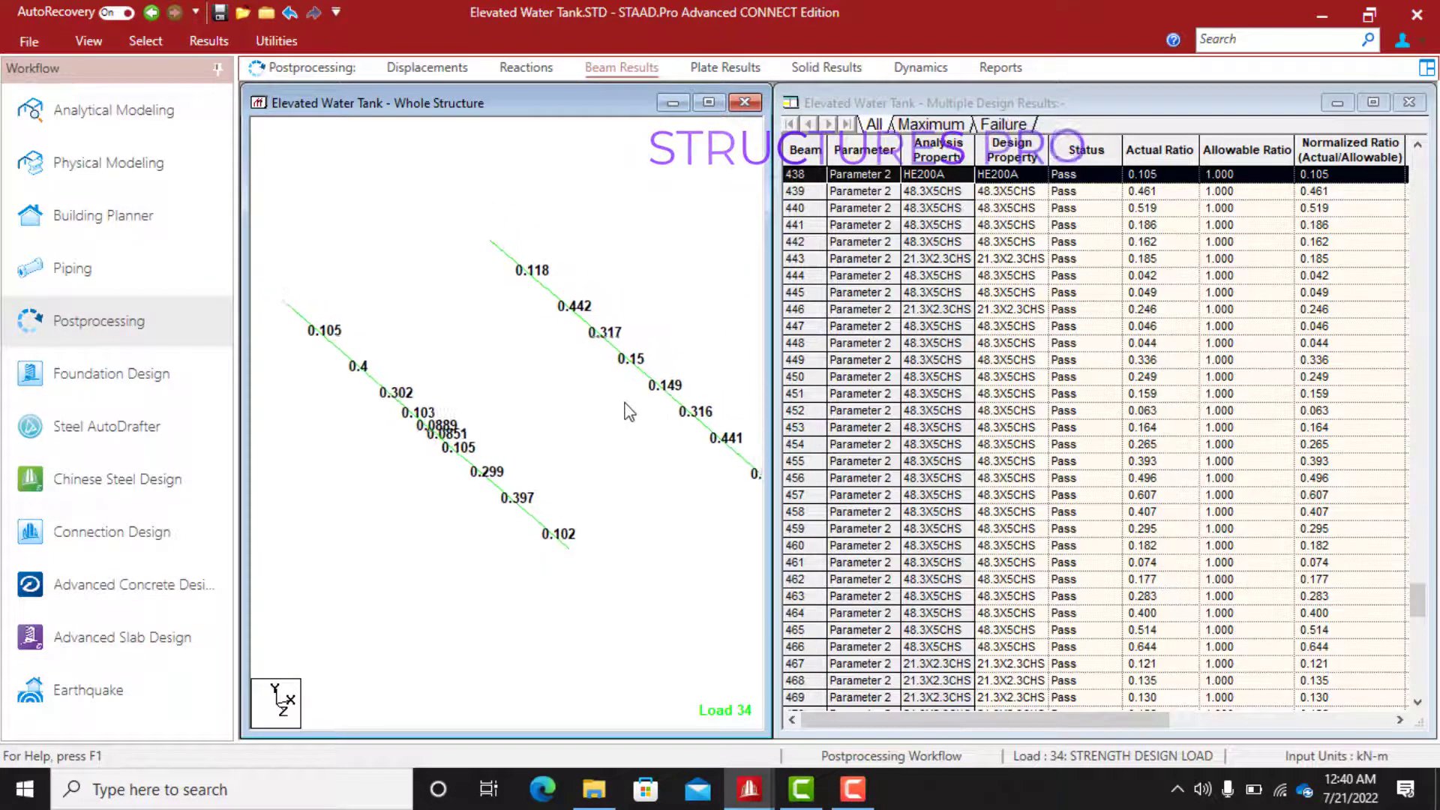
Widen the structure window, narrow the Multiple Design Results table, and recentre the members
drag(767, 426, 844, 426)
click(967, 210)
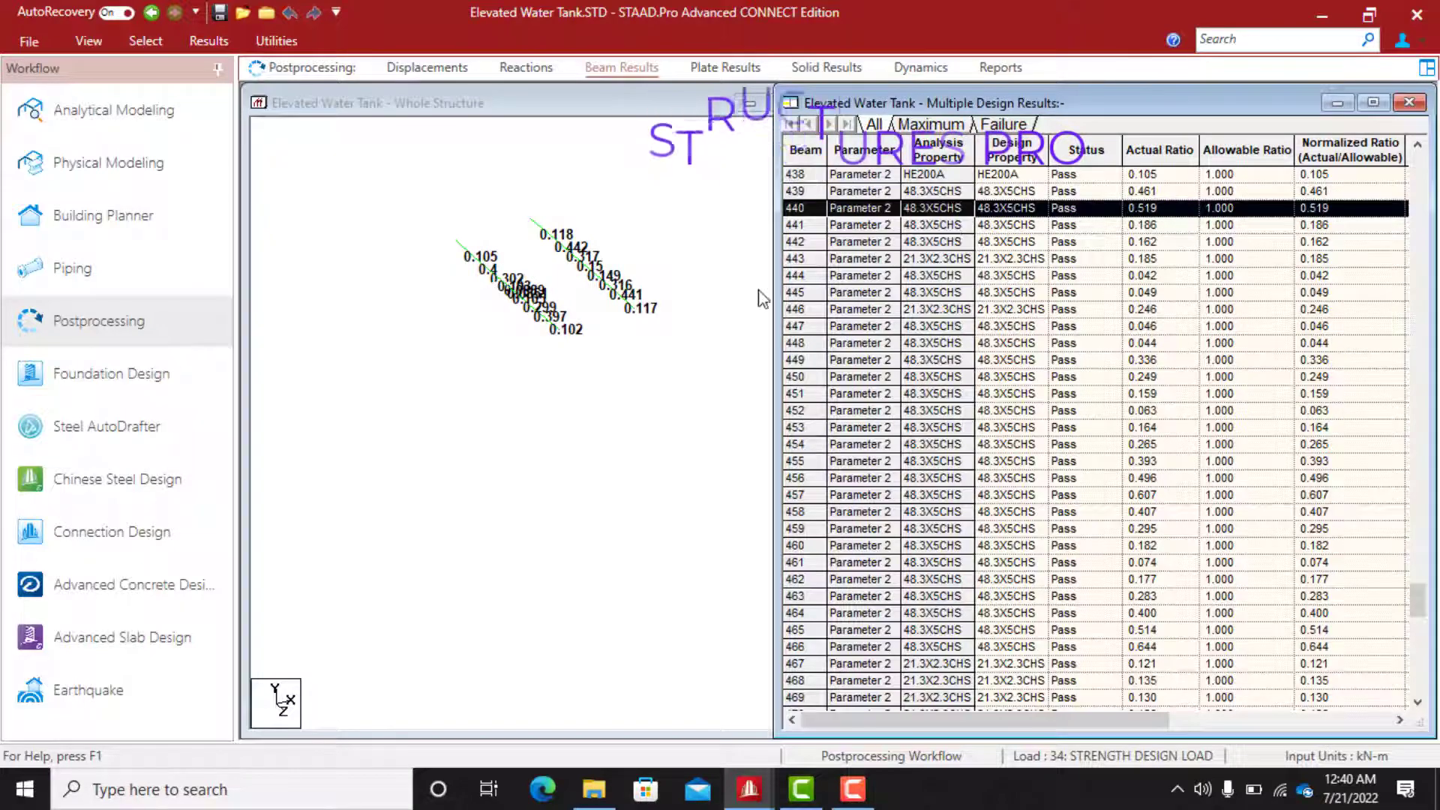
drag(776, 300, 1022, 312)
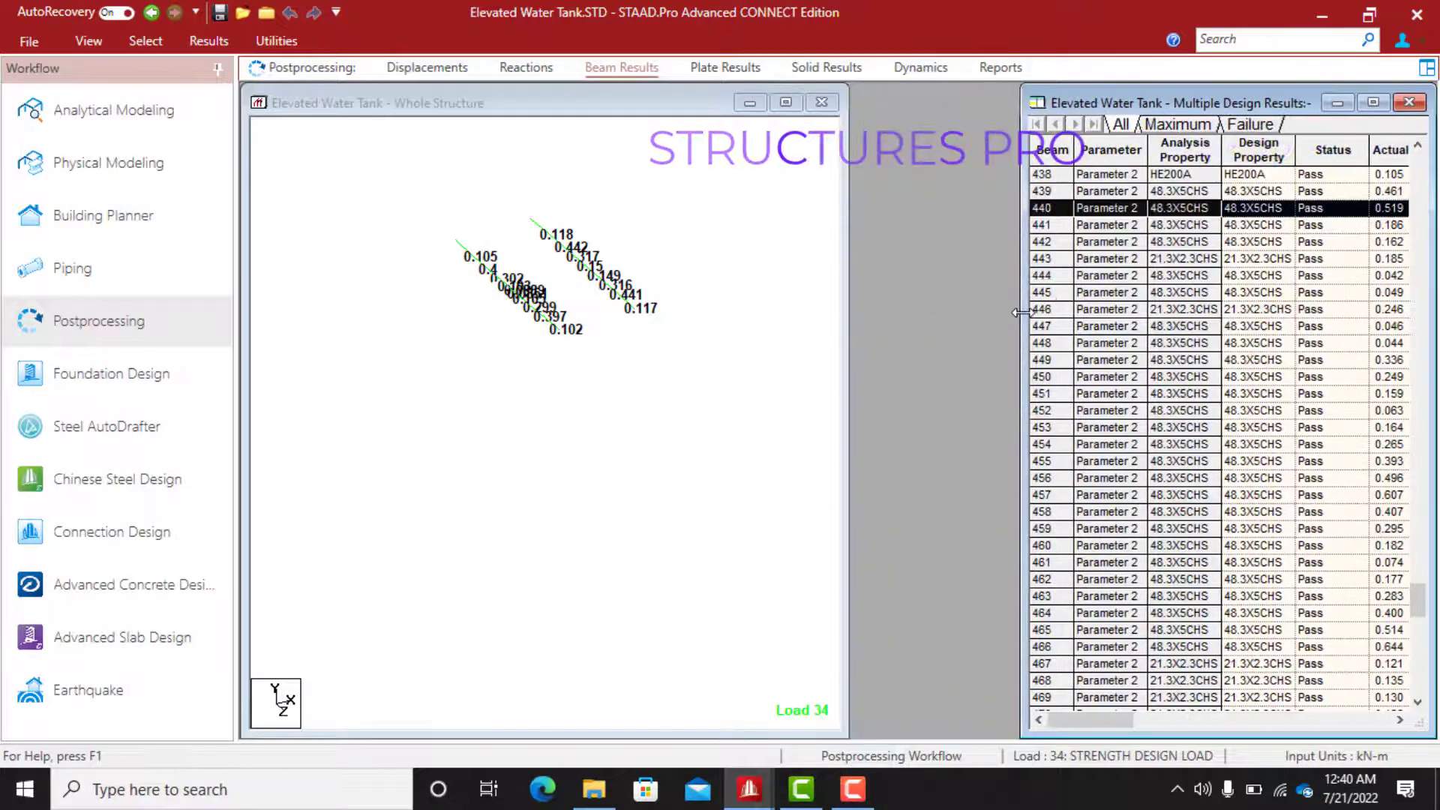
drag(842, 324, 1002, 315)
middle_drag(660, 255, 687, 359)
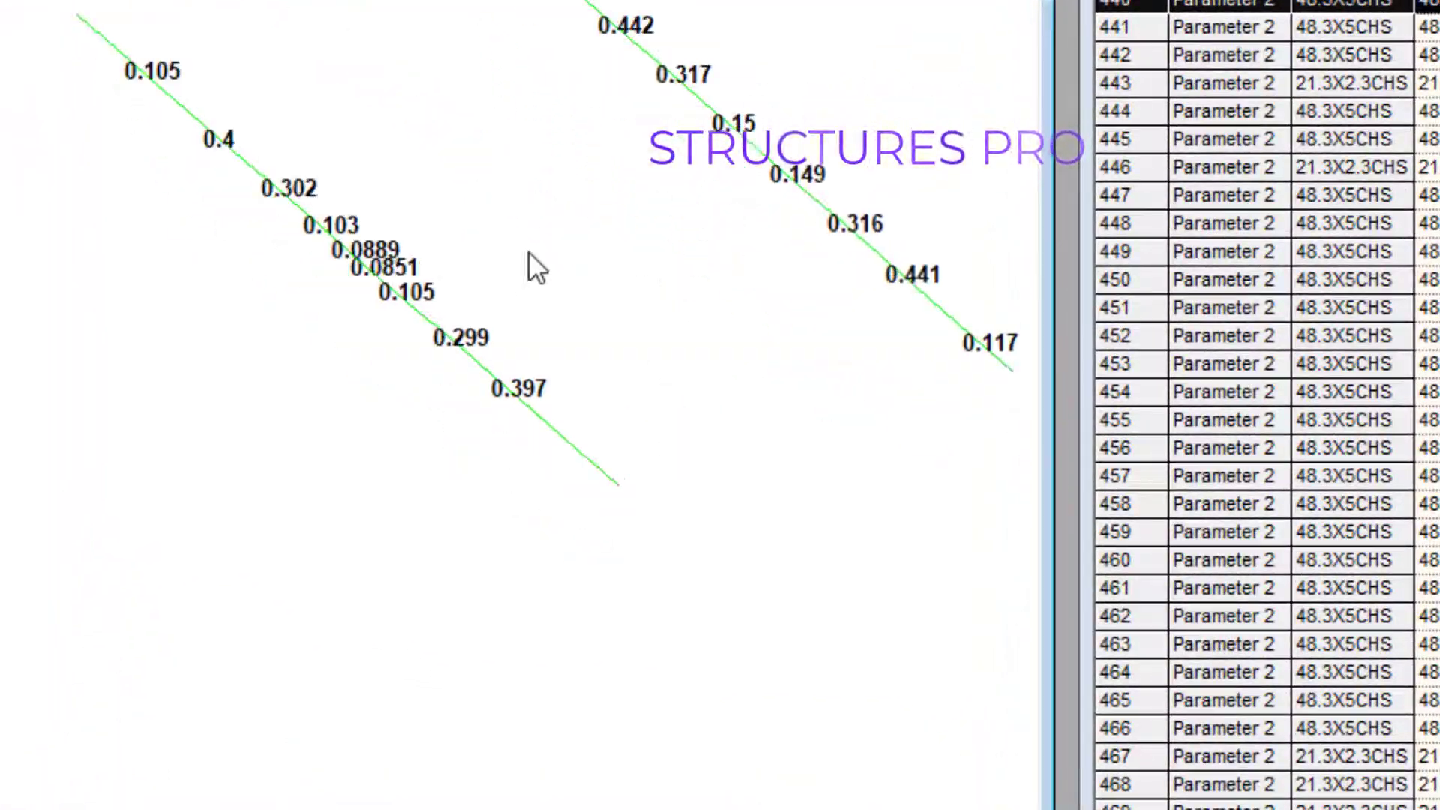
middle_drag(528, 253, 610, 345)
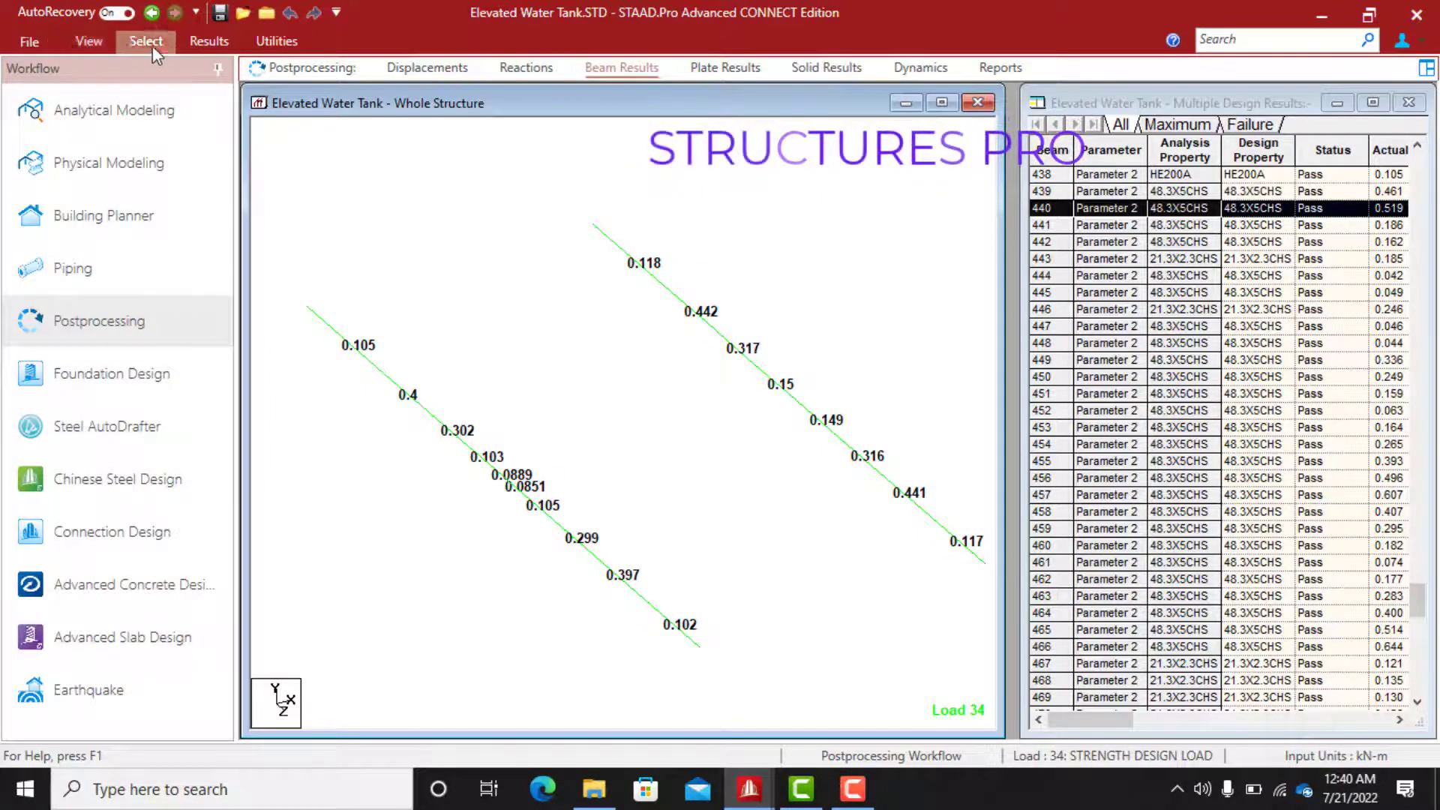
Restore the whole structure and select all 3 HE140A members by property
click(83, 42)
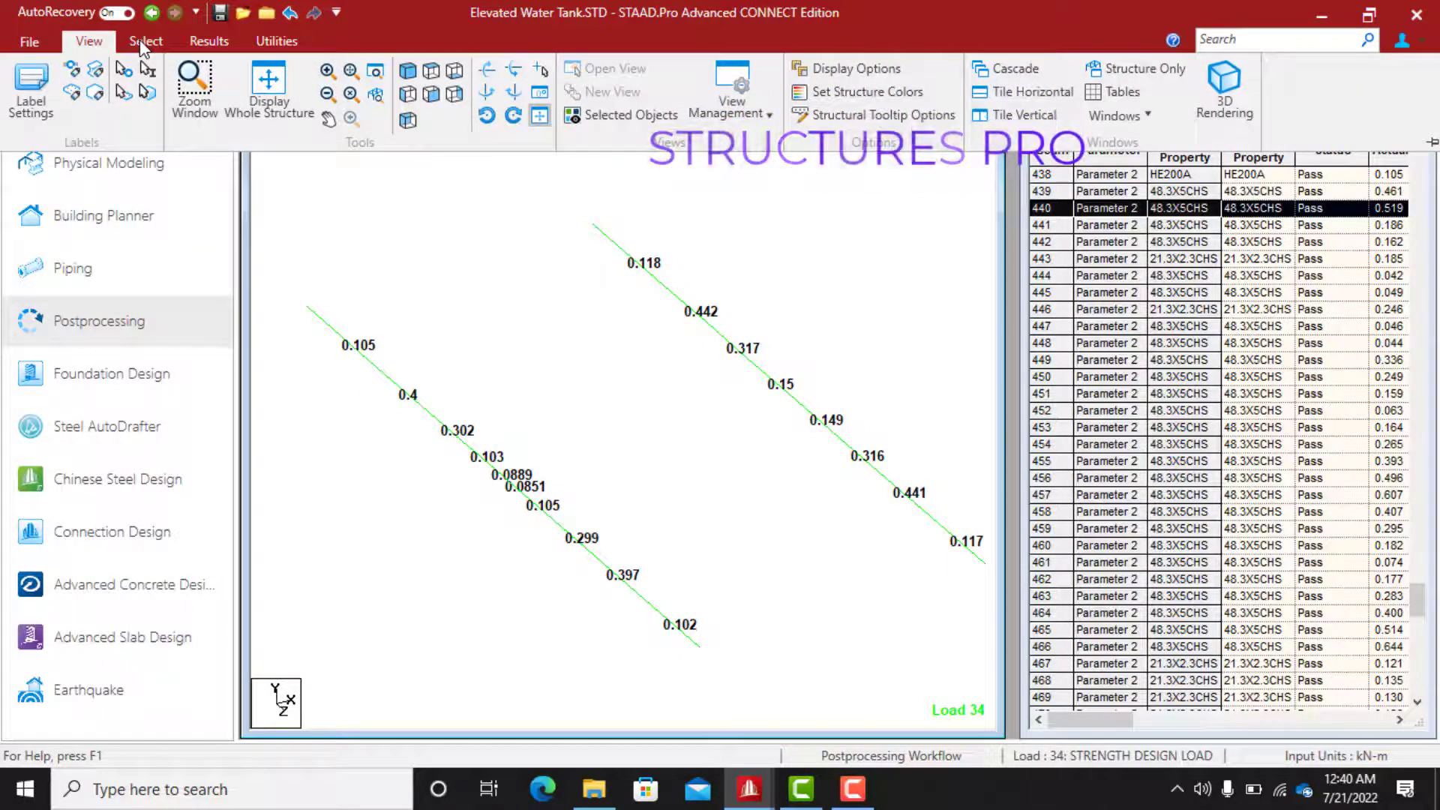
click(269, 84)
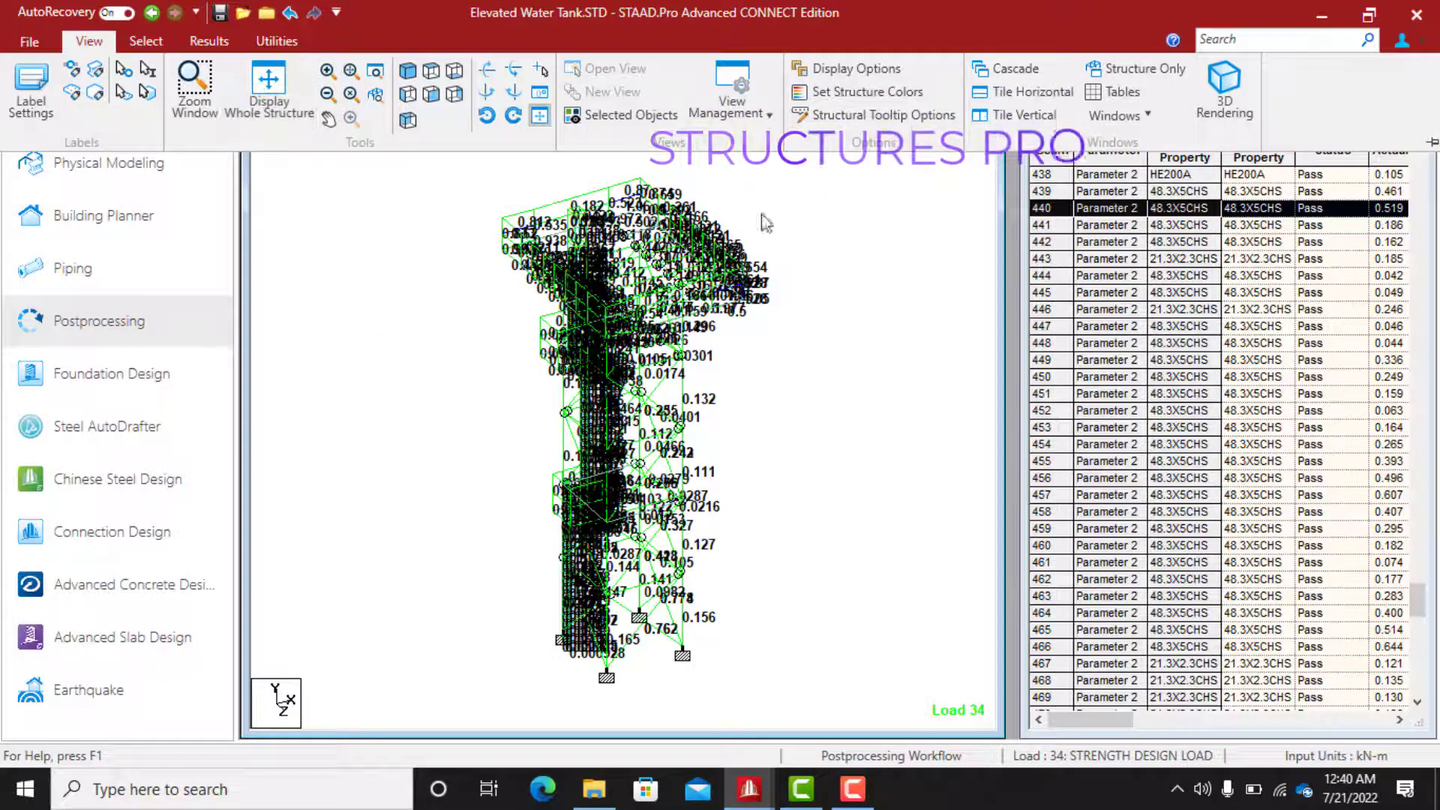
click(156, 43)
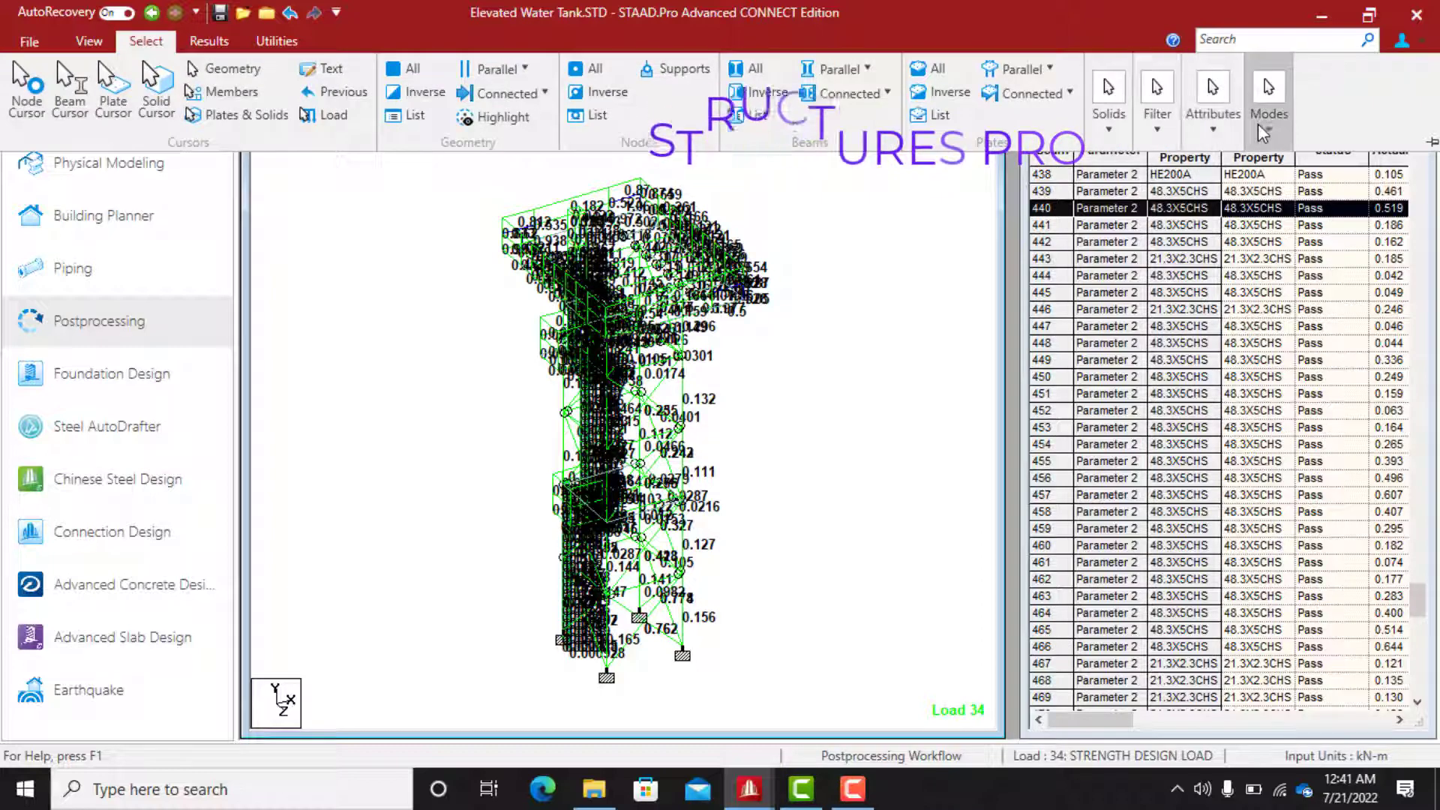
click(1217, 135)
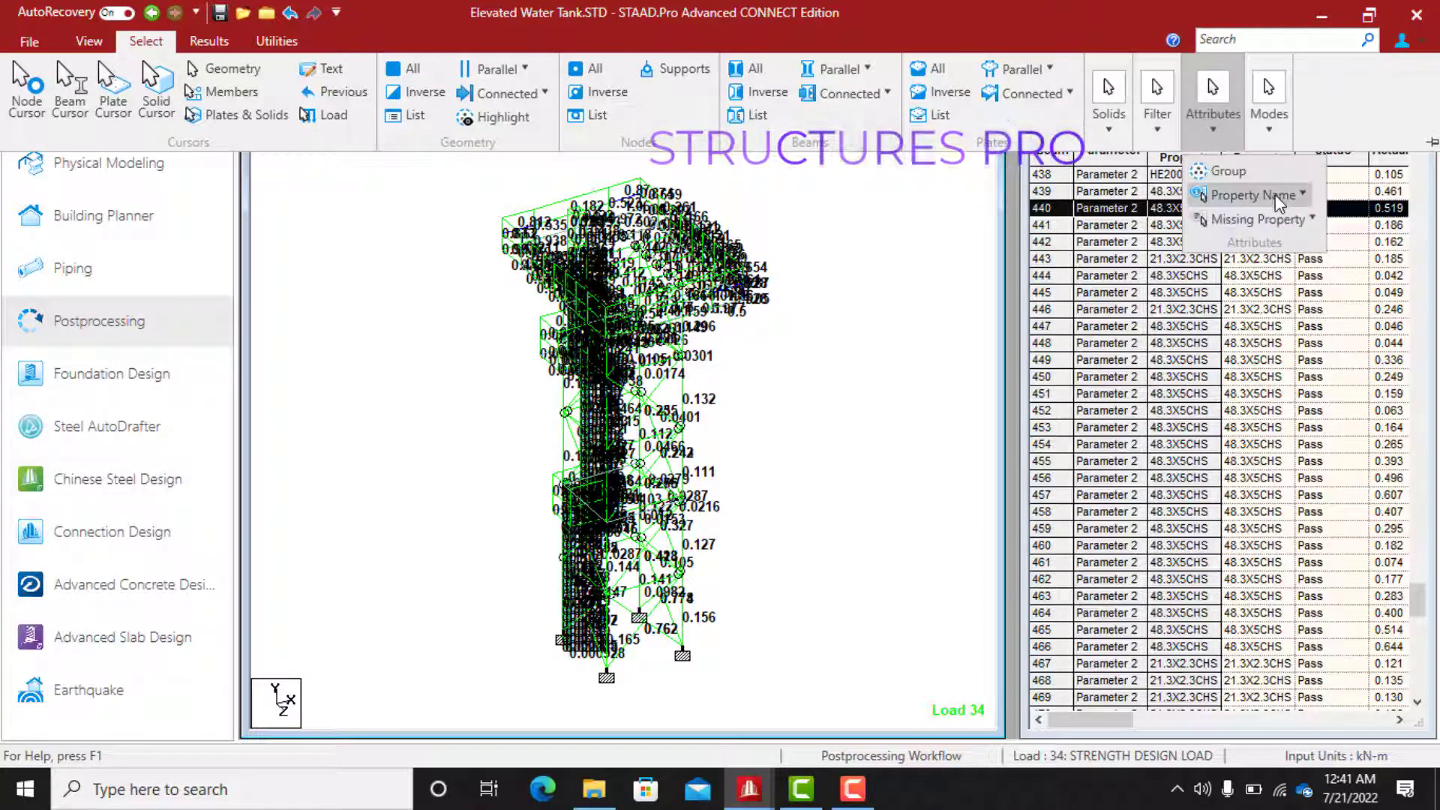
mouse_move(1278, 200)
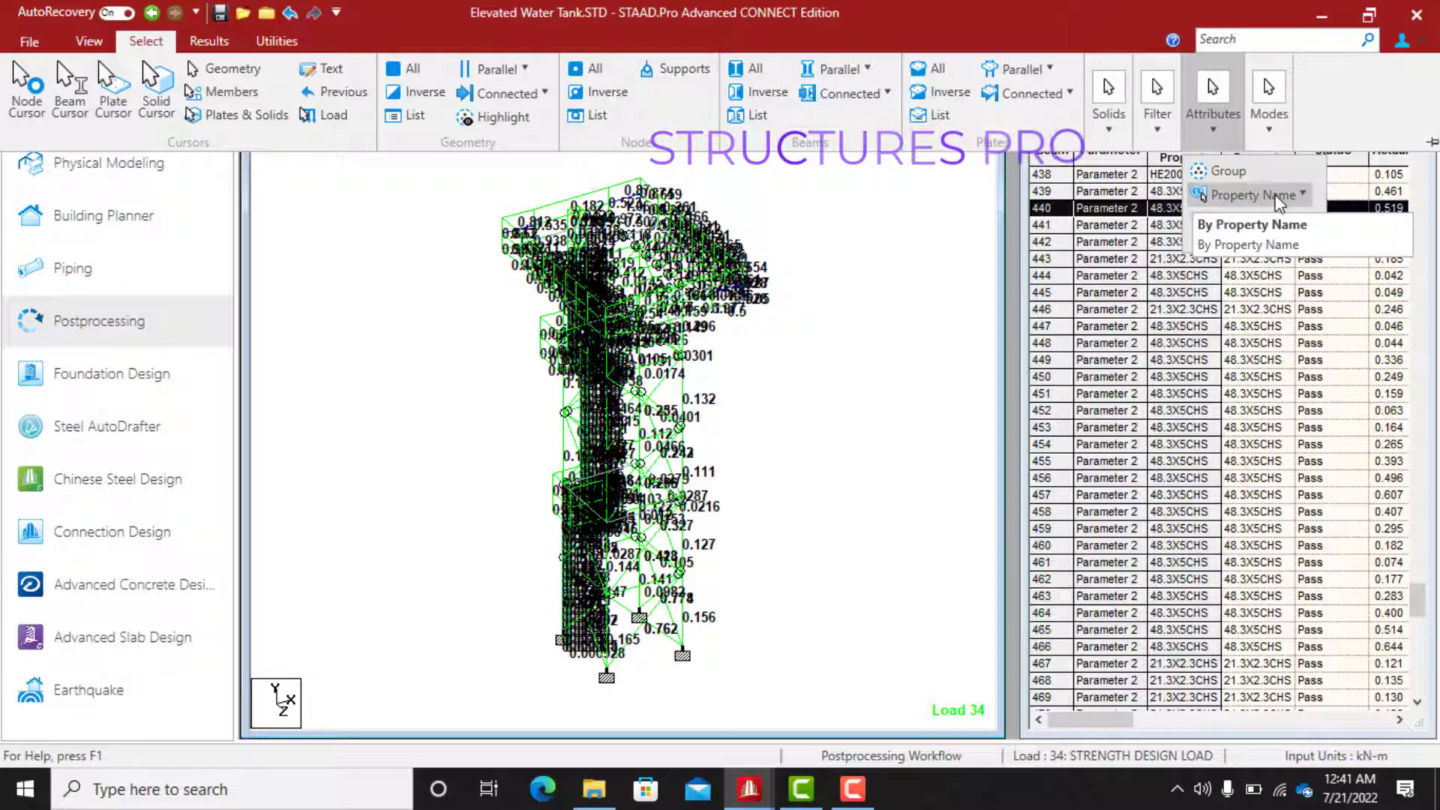
click(1278, 197)
click(1248, 219)
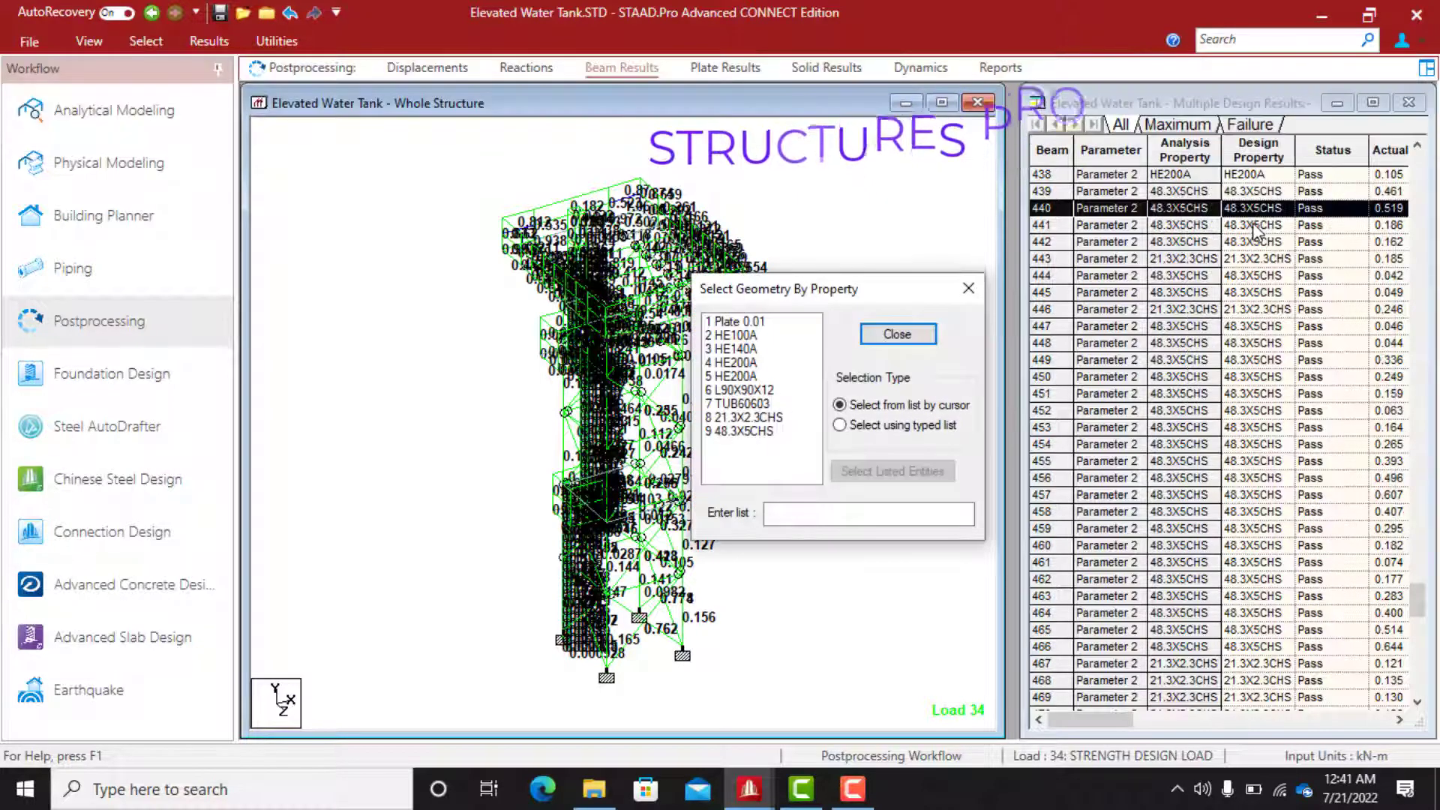
click(750, 336)
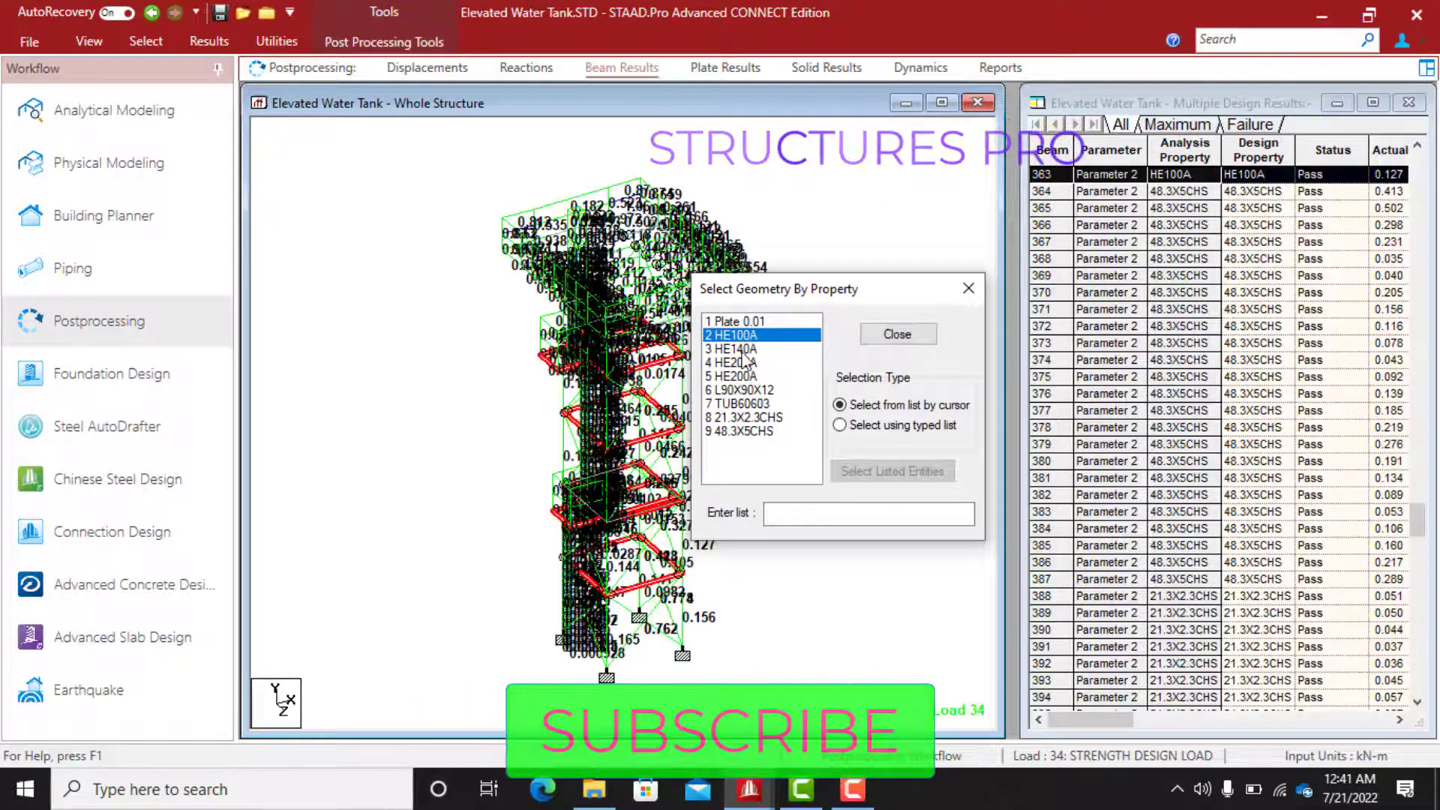
click(745, 349)
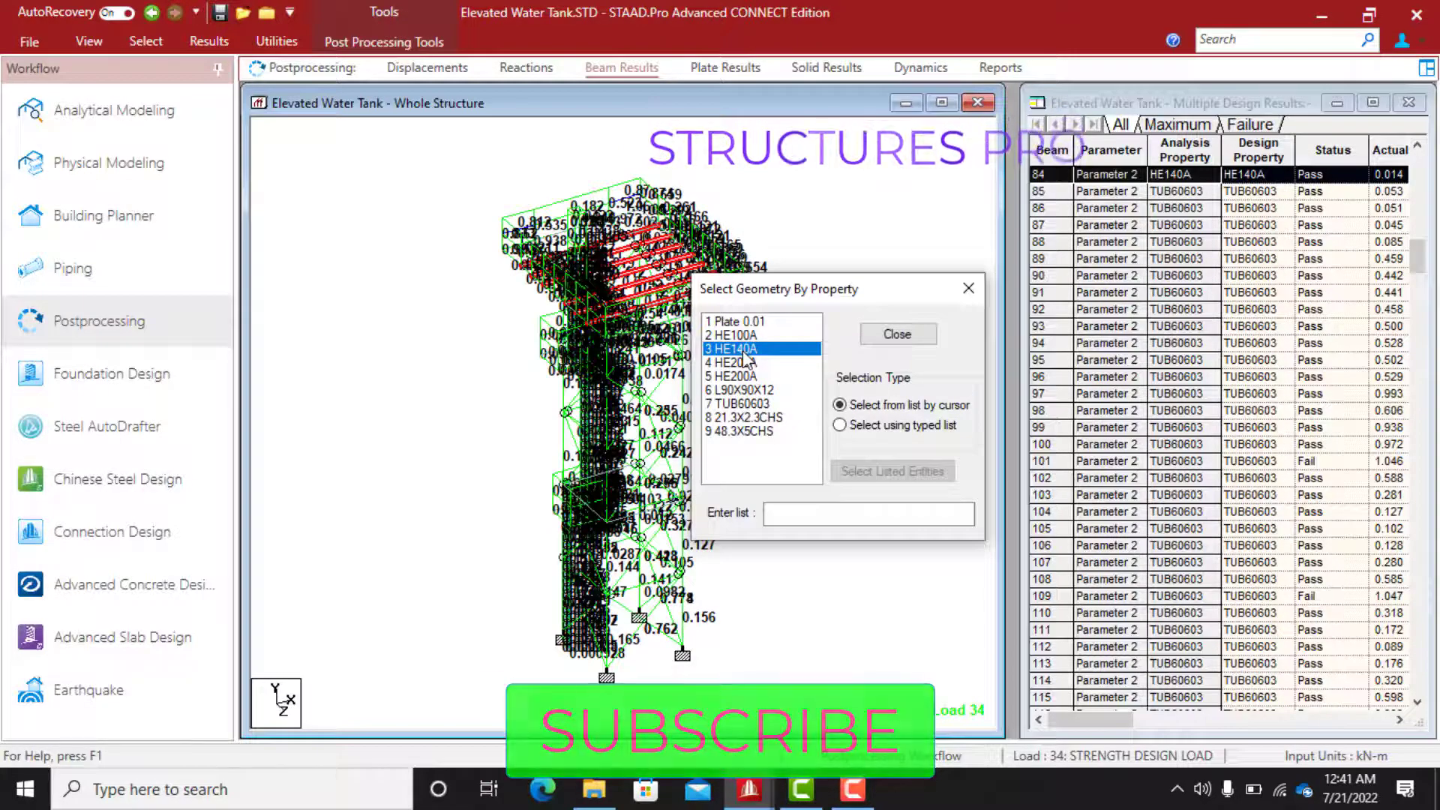
drag(860, 299, 986, 360)
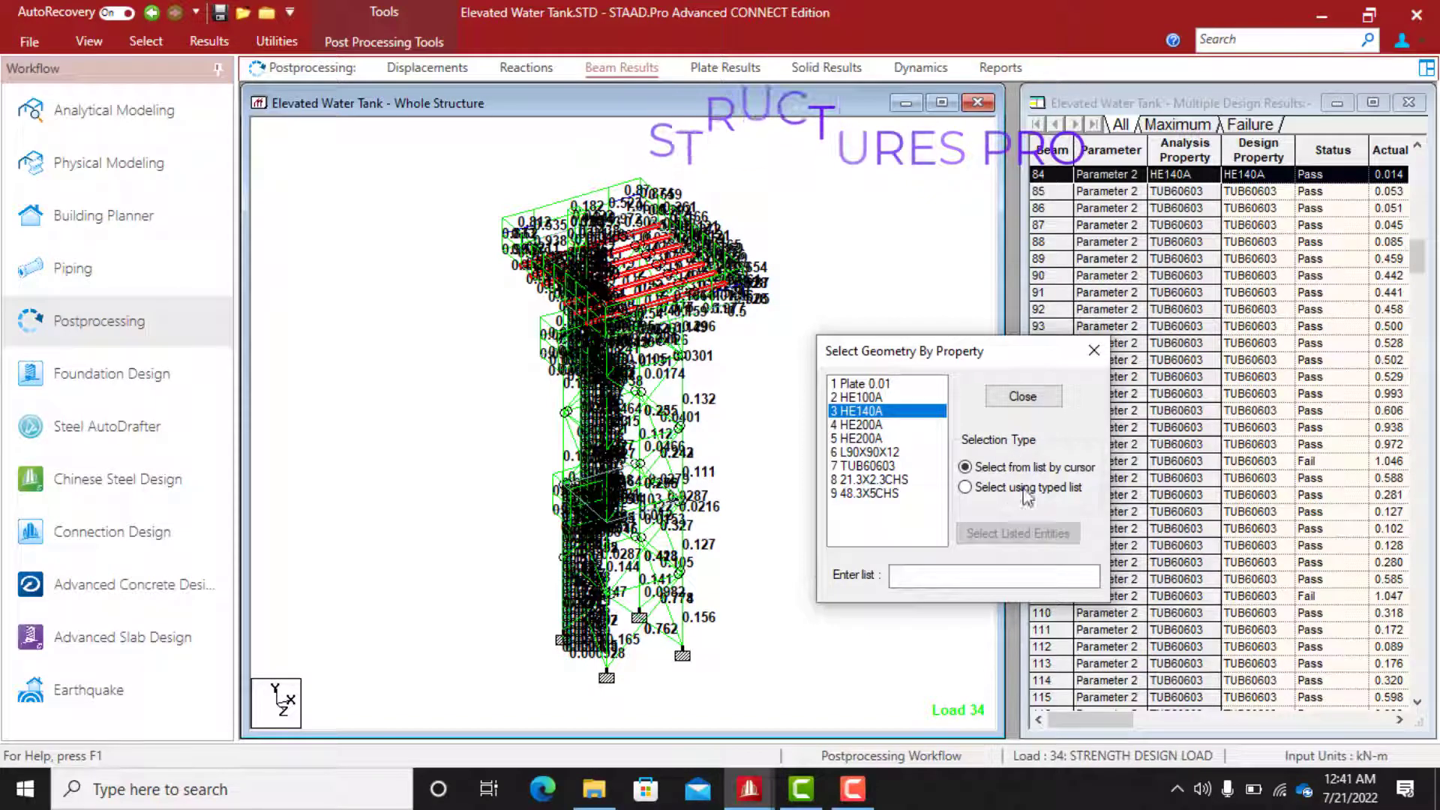
click(1023, 396)
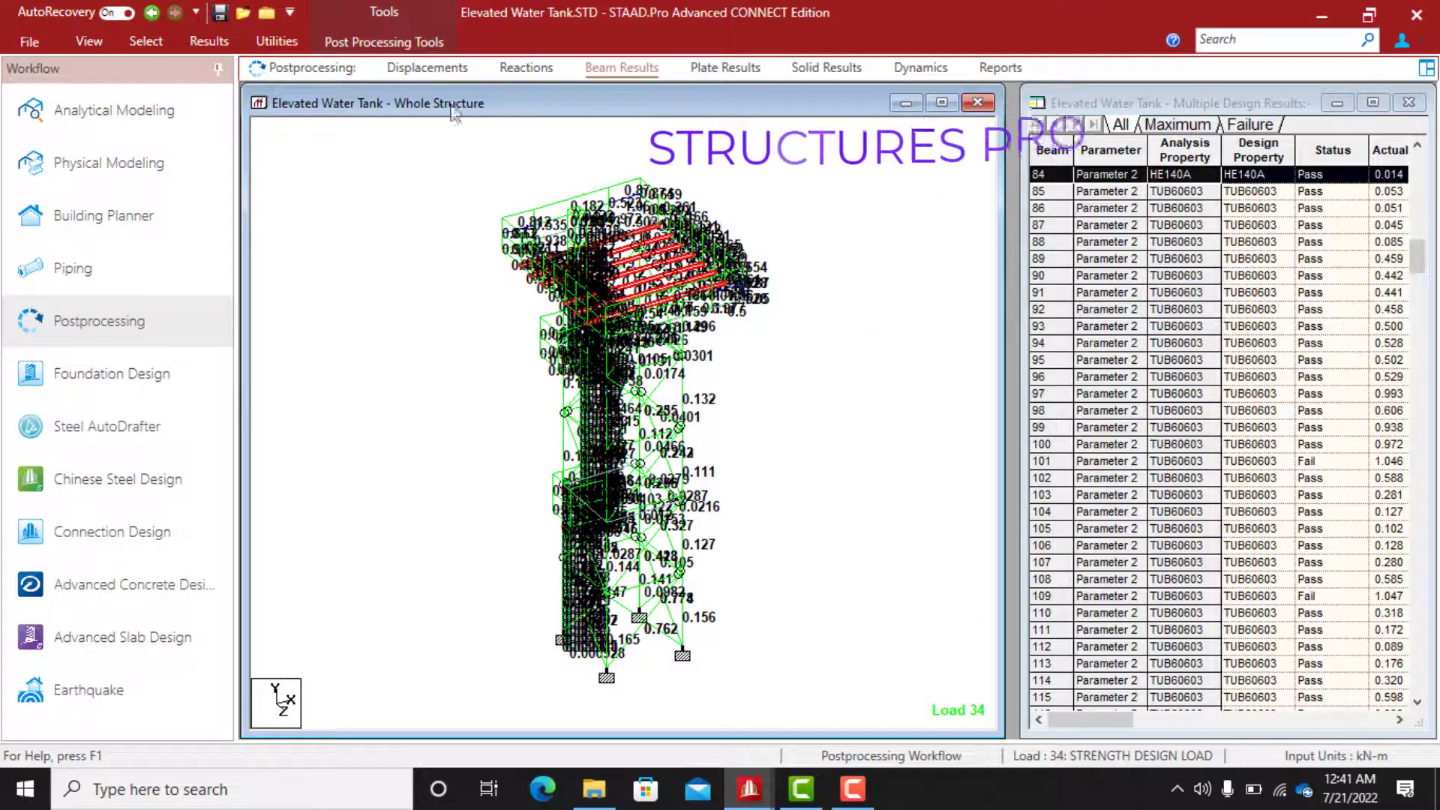
Isolate the HE140A tank-top beams and zoom in on their ratios, peaking at 0.819
click(89, 42)
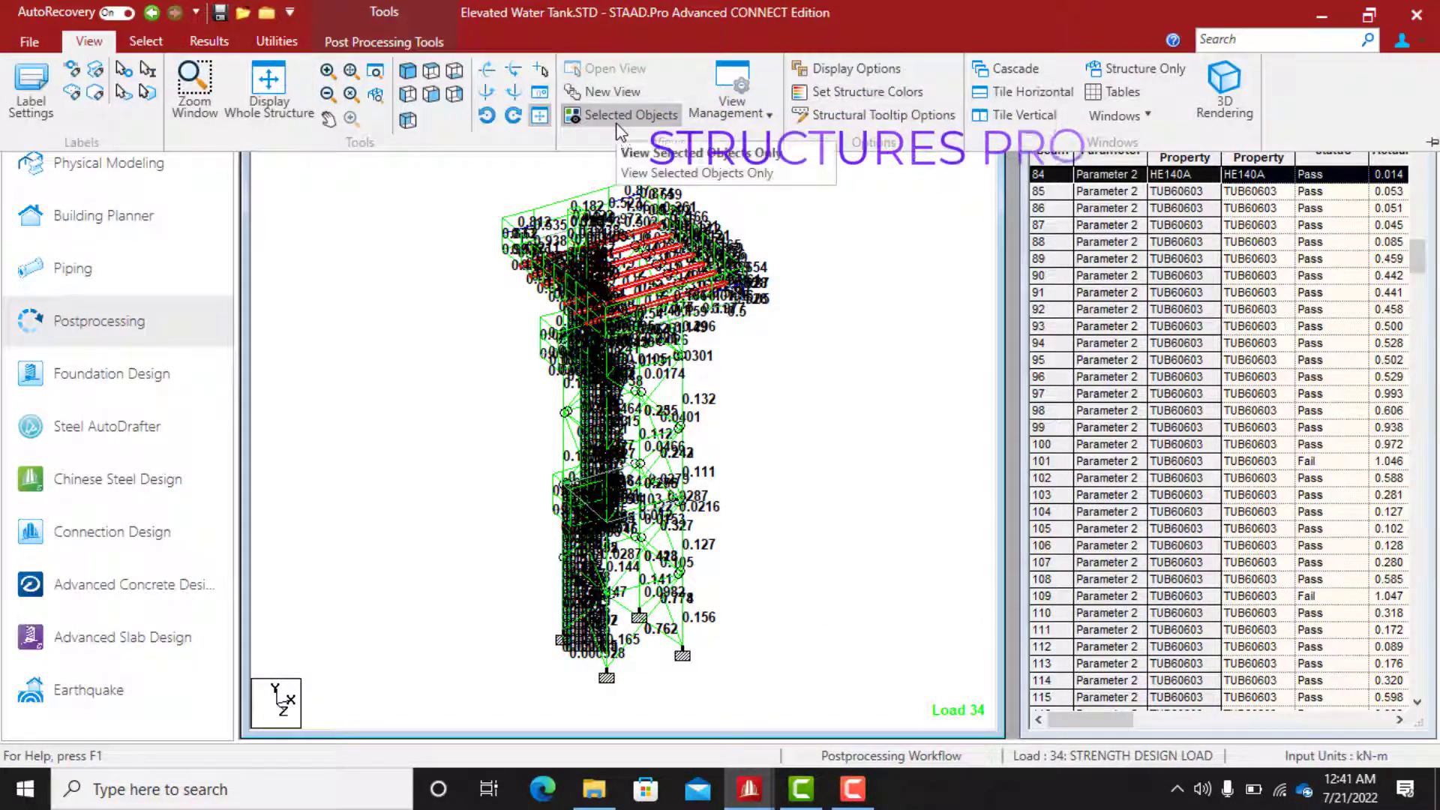
click(645, 115)
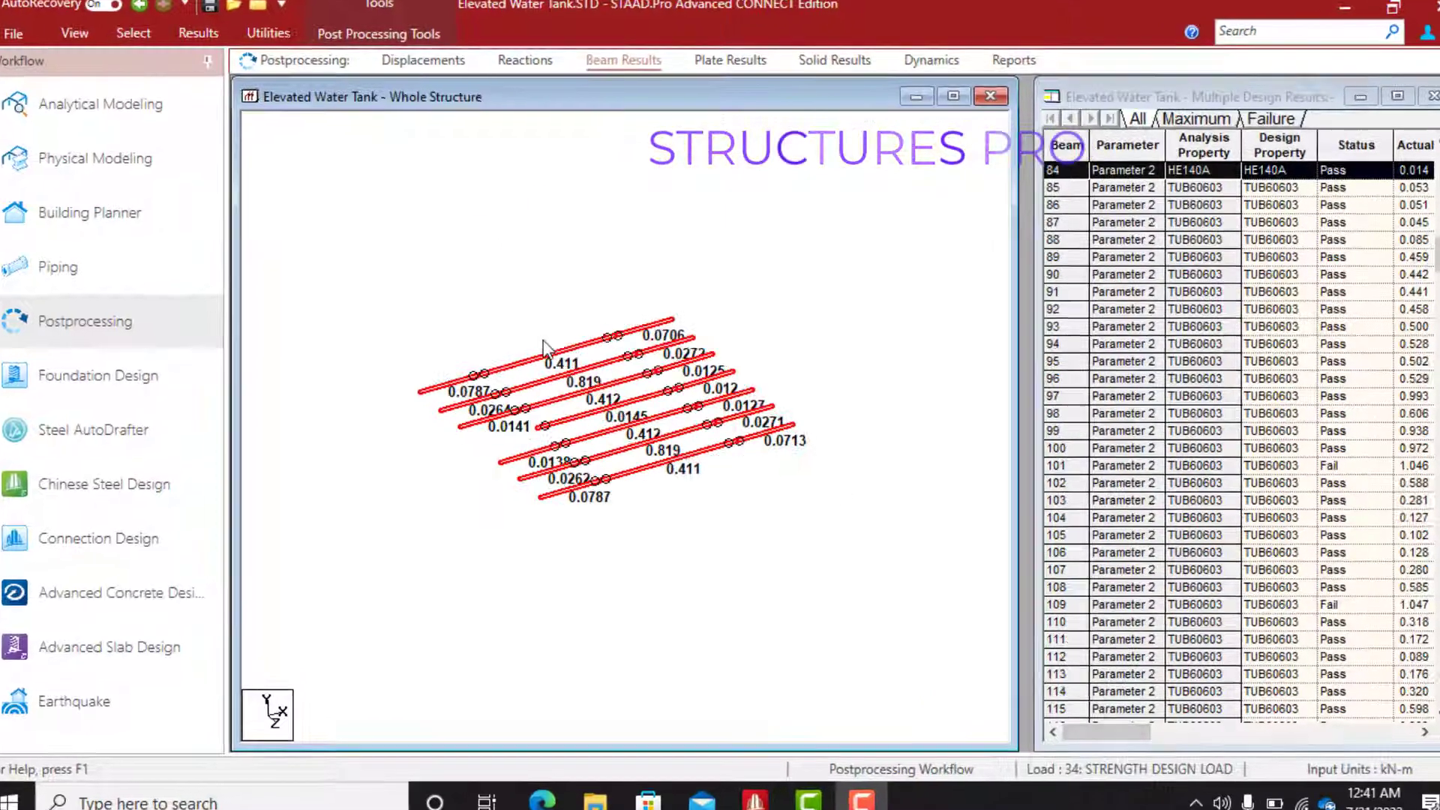
scroll(543, 340, up, 3)
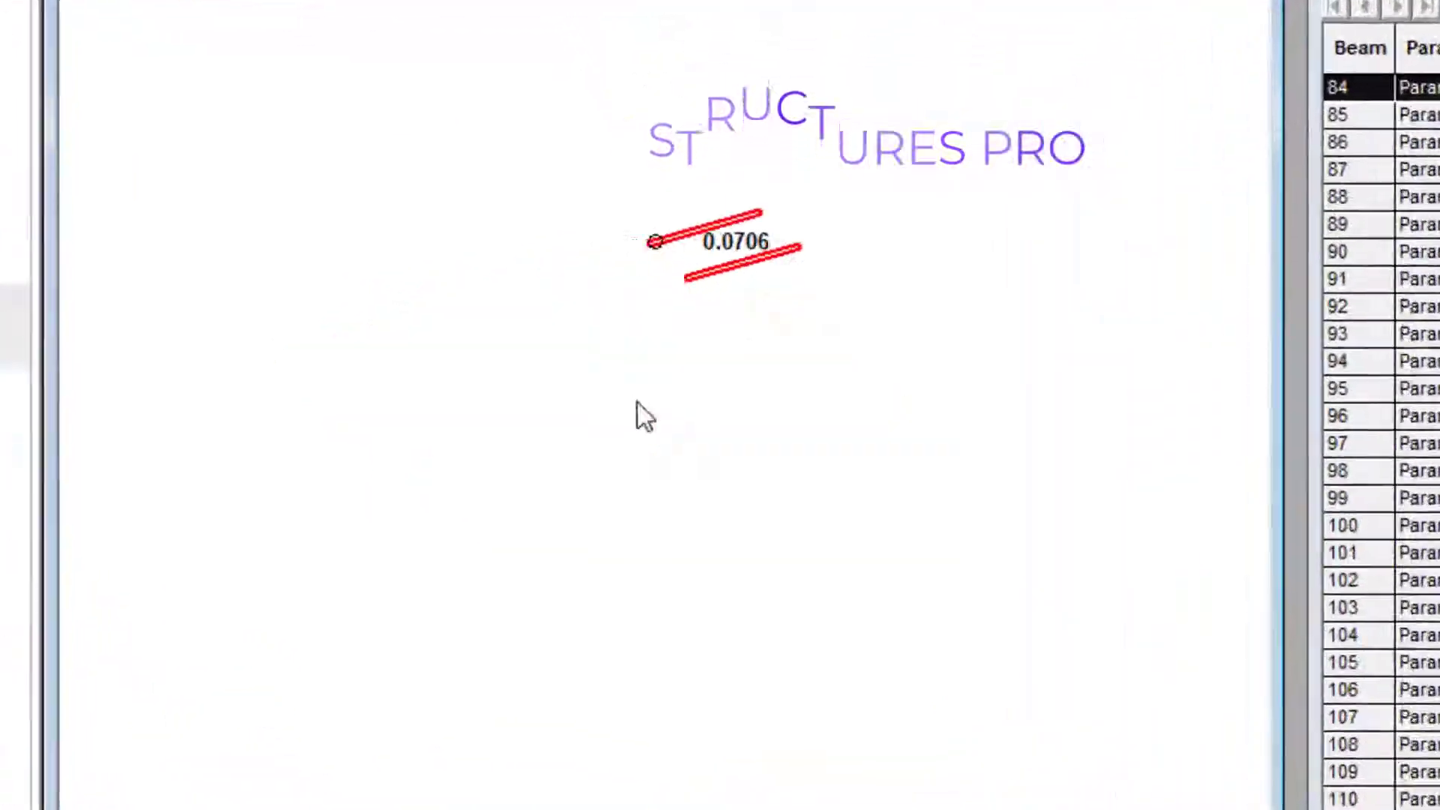
mouse_move(672, 276)
middle_down()
mouse_move(740, 585)
mouse_move(713, 507)
middle_up()
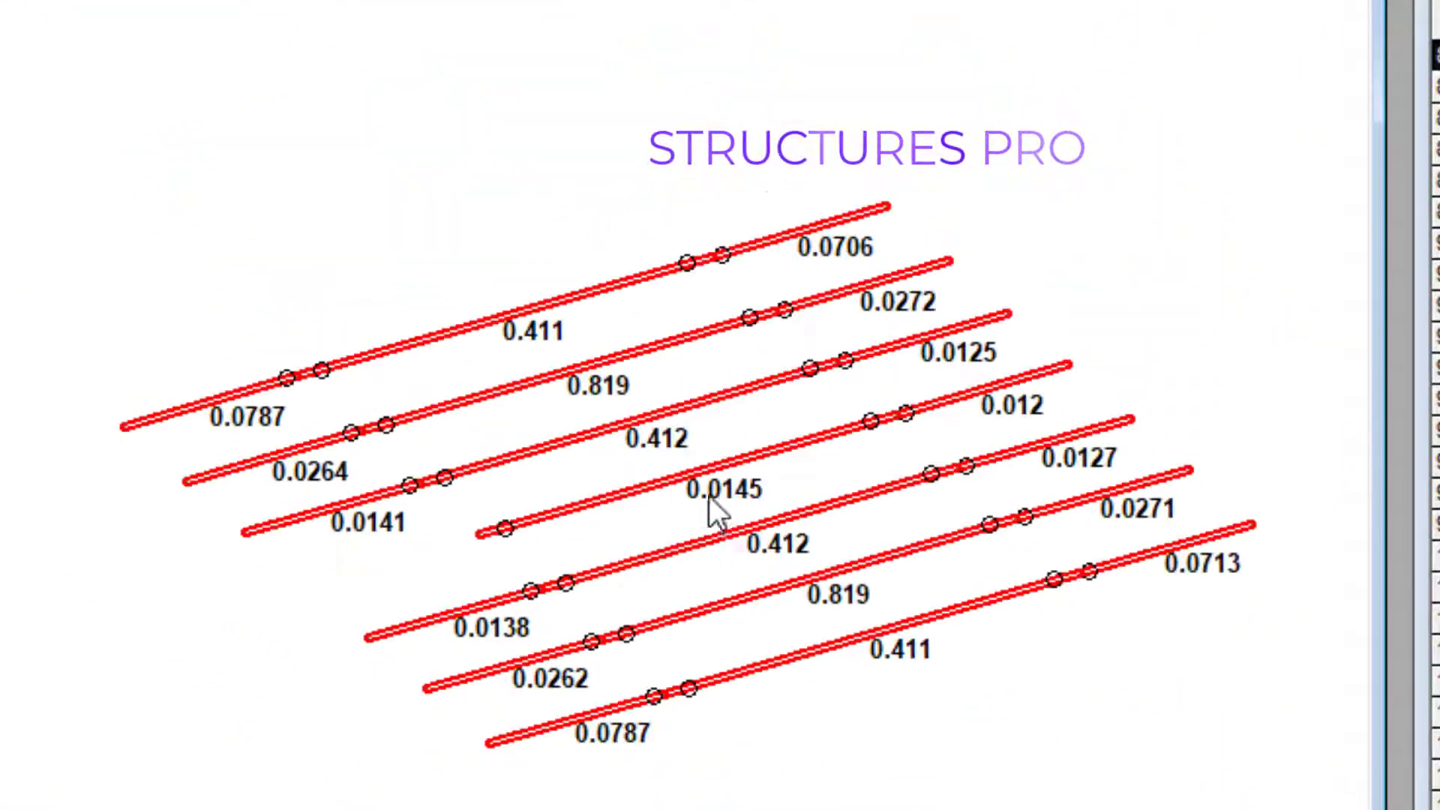
scroll(723, 459, up, 2)
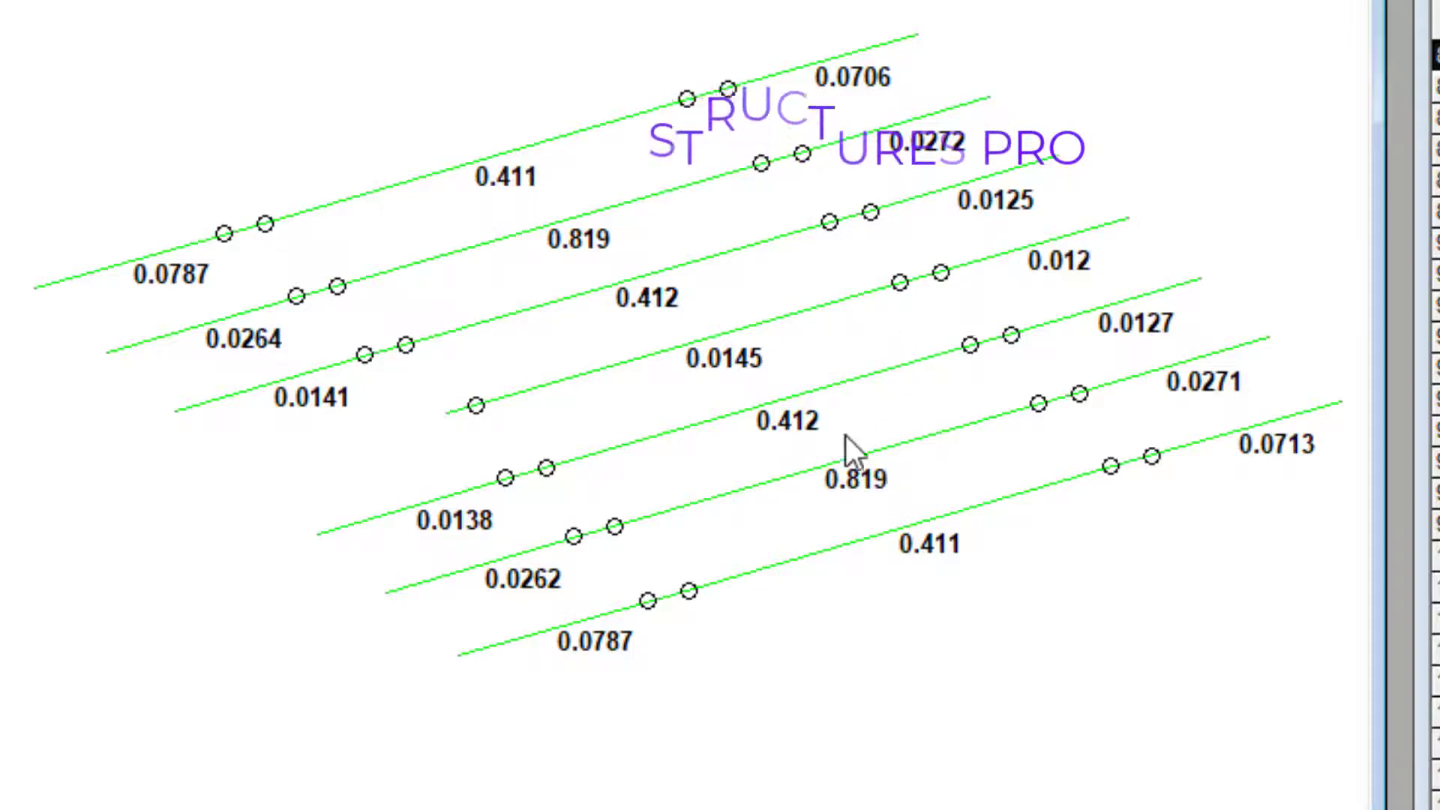
scroll(784, 482, down, 1)
mouse_move(787, 480)
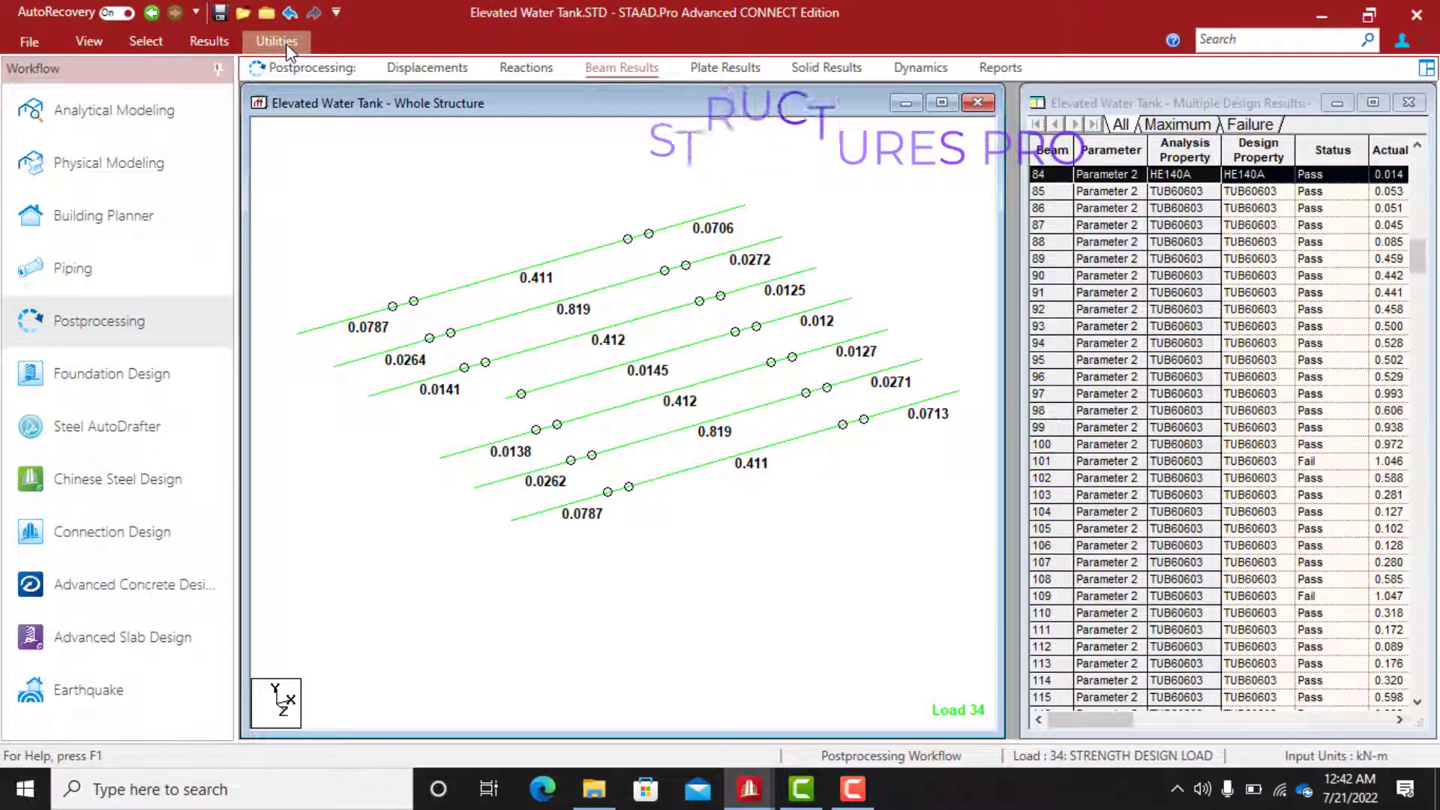
Open the Elevated Water Tank analysis output maximized in the Viewer, hiding error messages
click(277, 41)
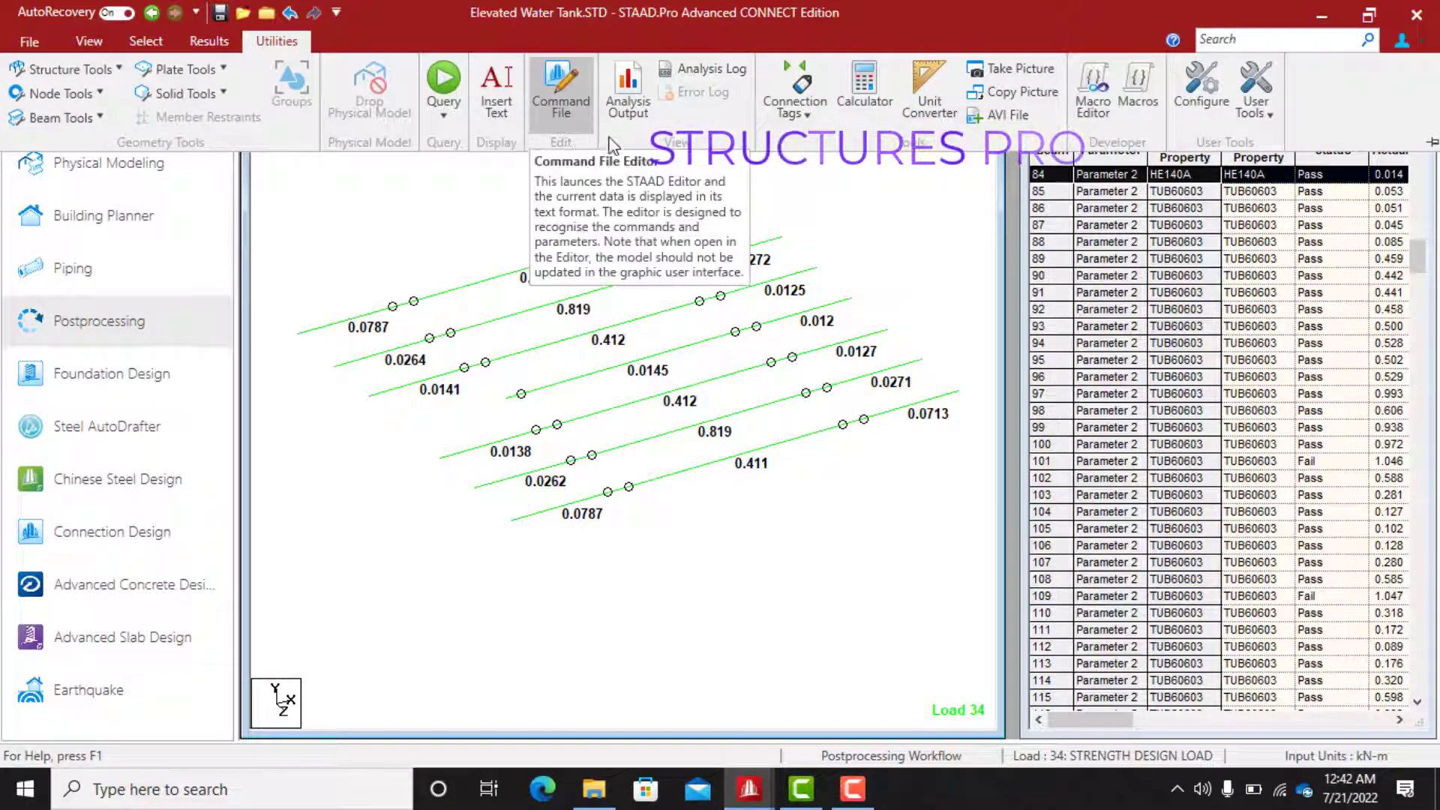
click(626, 106)
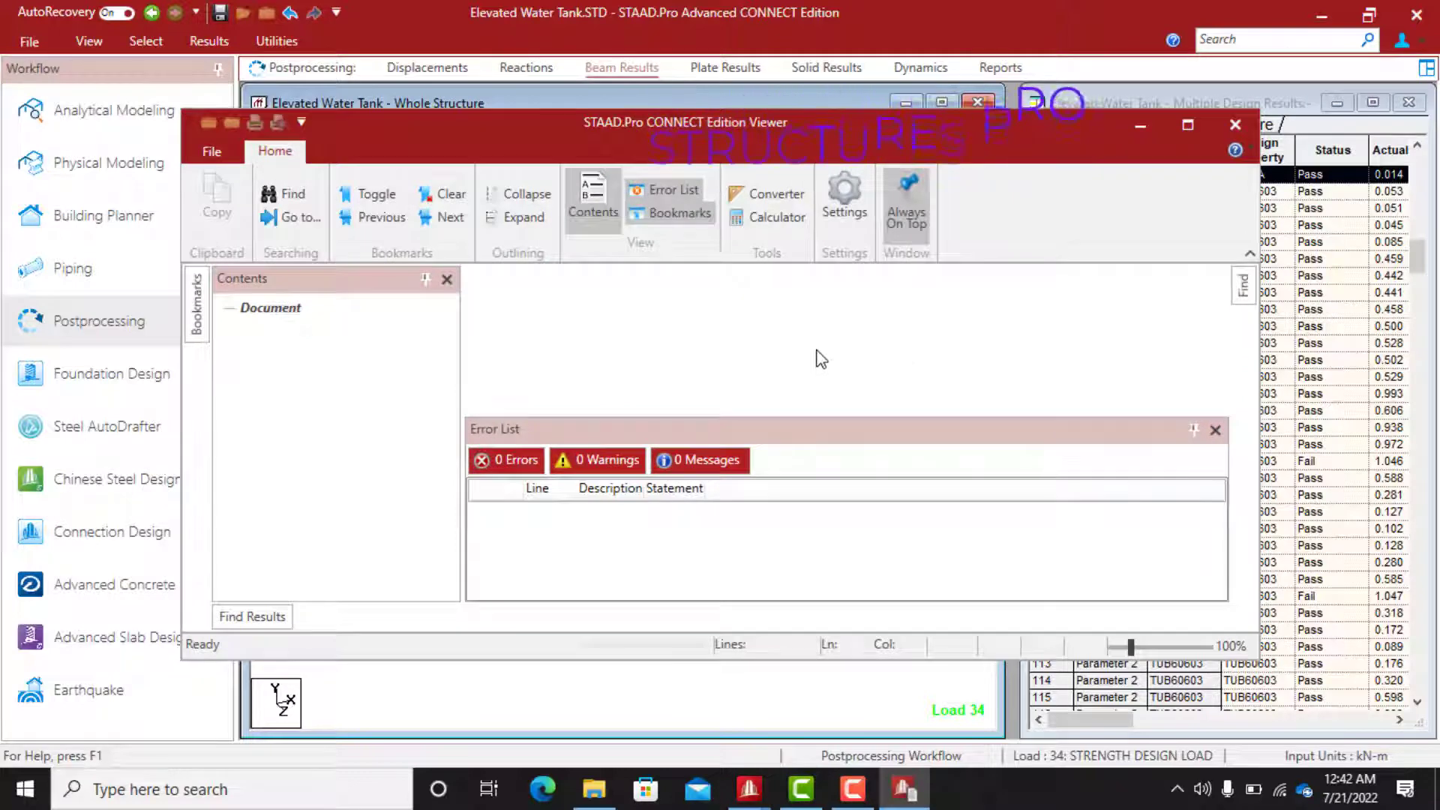
click(1187, 128)
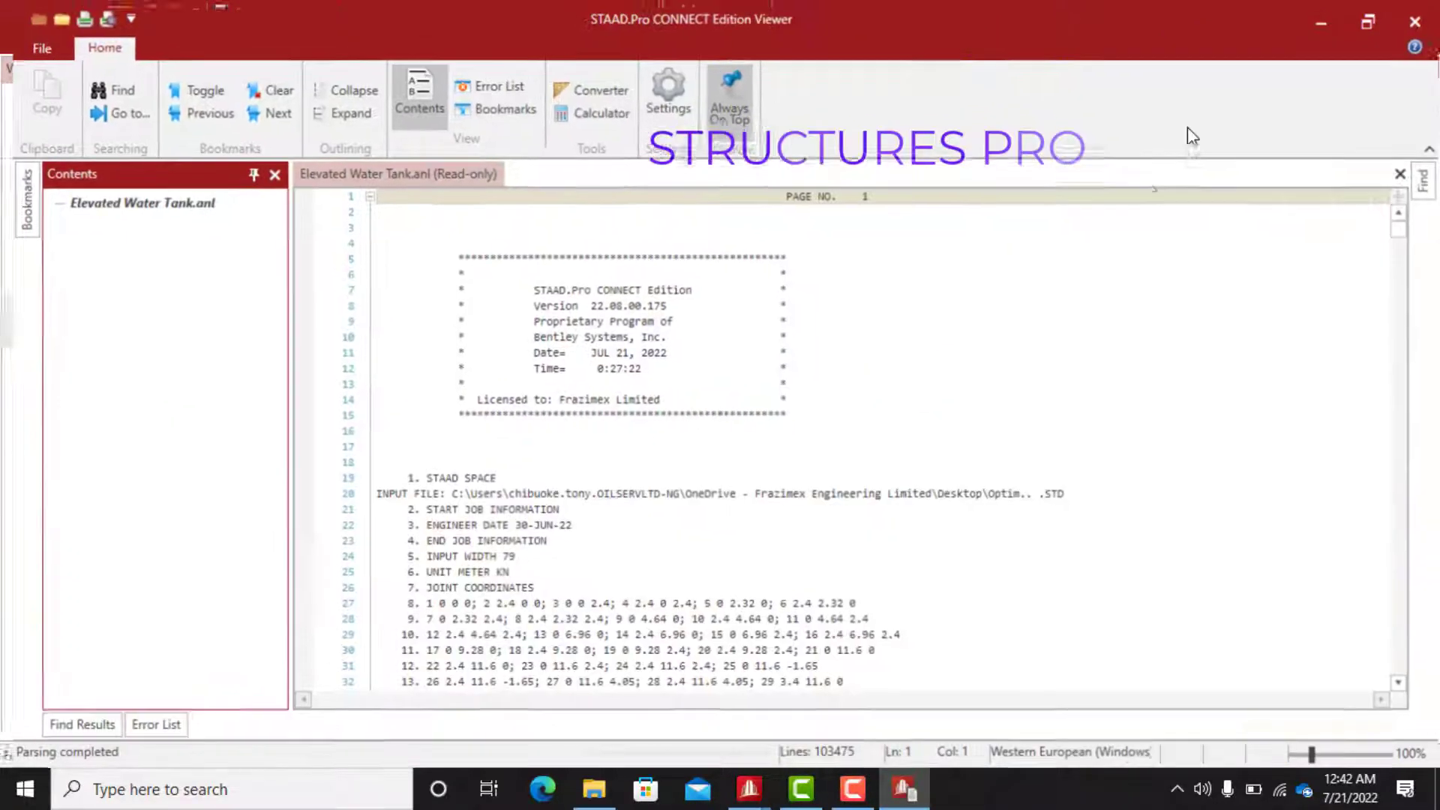
scroll(637, 431, down, 6)
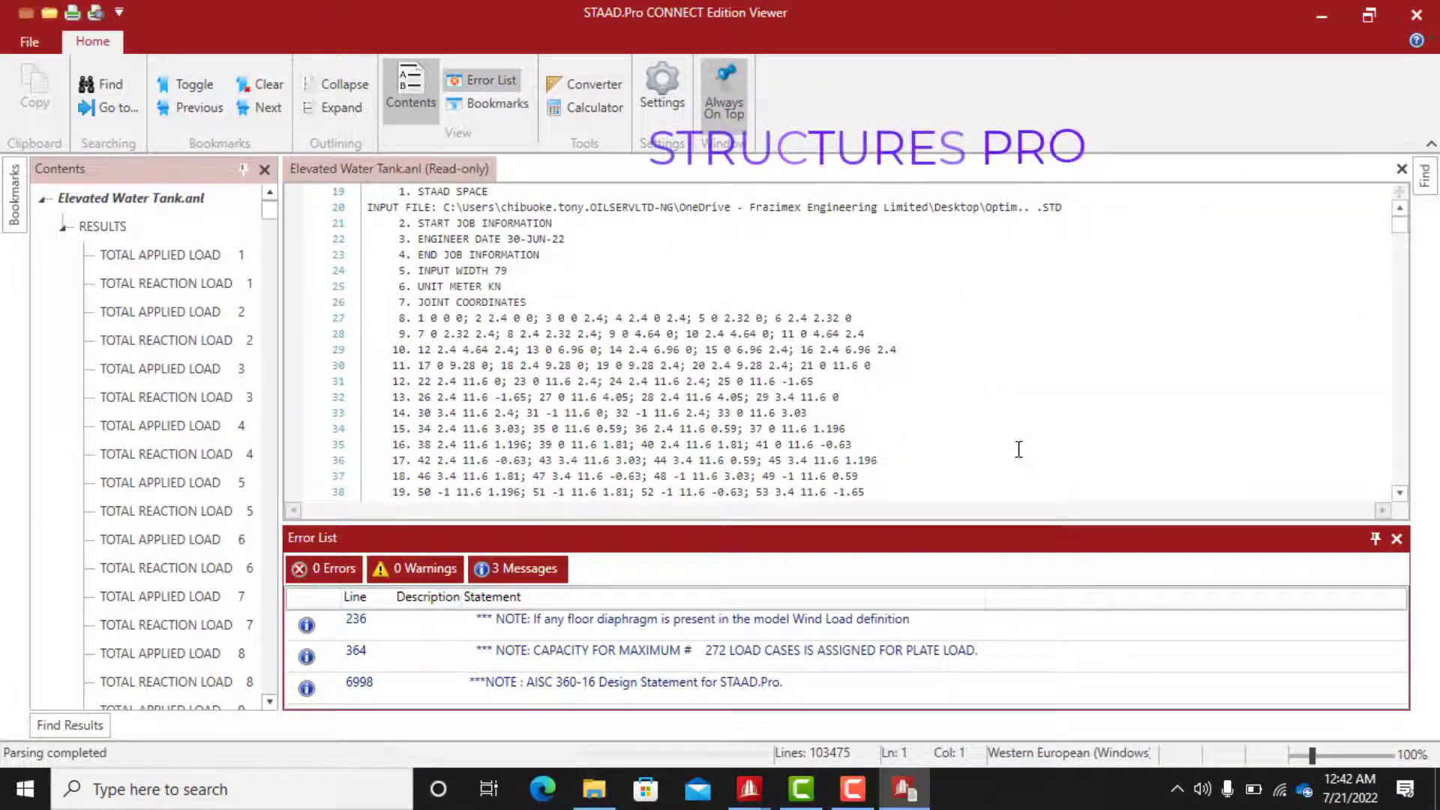
click(1393, 540)
Review the 95.669 KN structure weight and the SELFWEIGHT, DL1 factor -1.000
scroll(552, 421, up, 5)
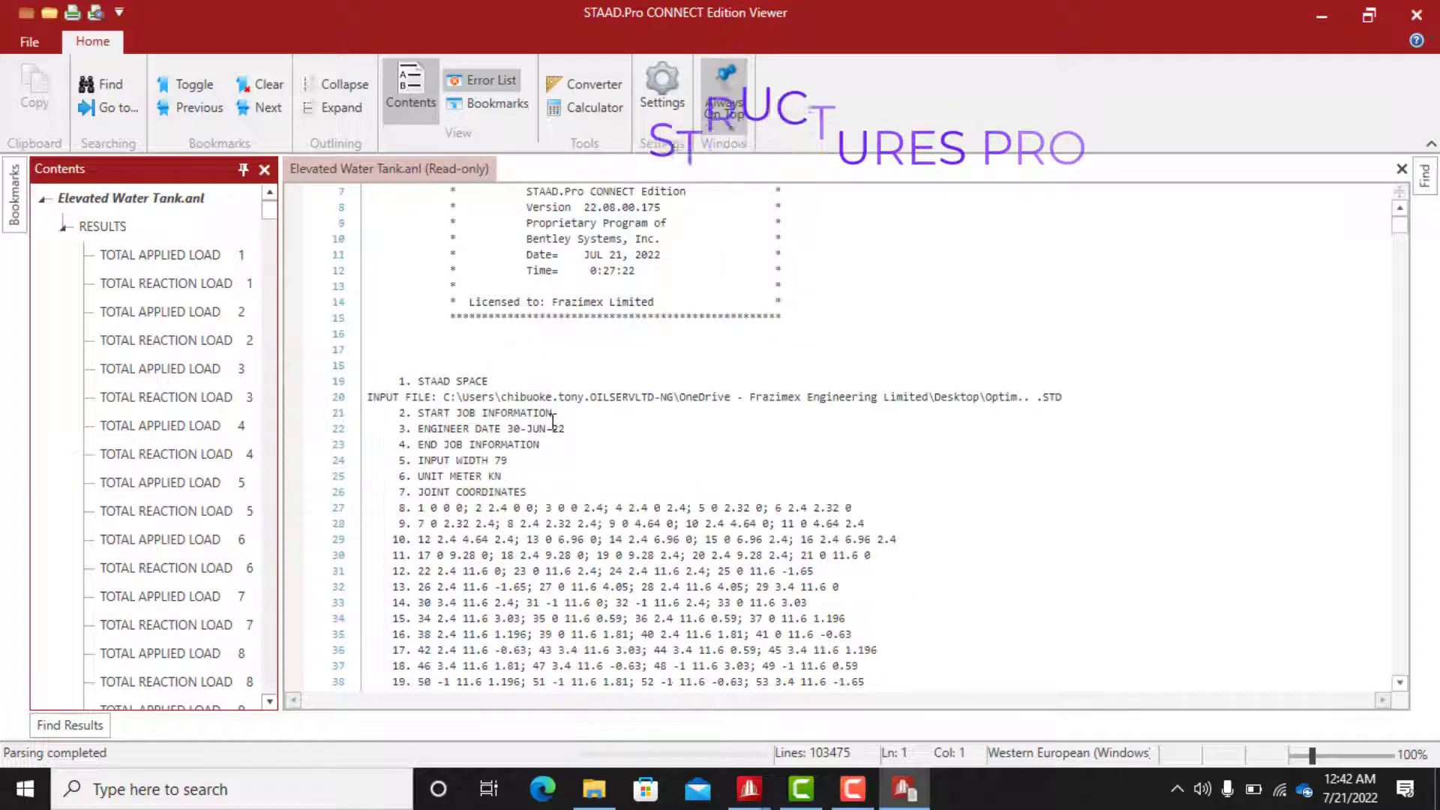
scroll(553, 421, up, 1)
scroll(552, 420, down, 1)
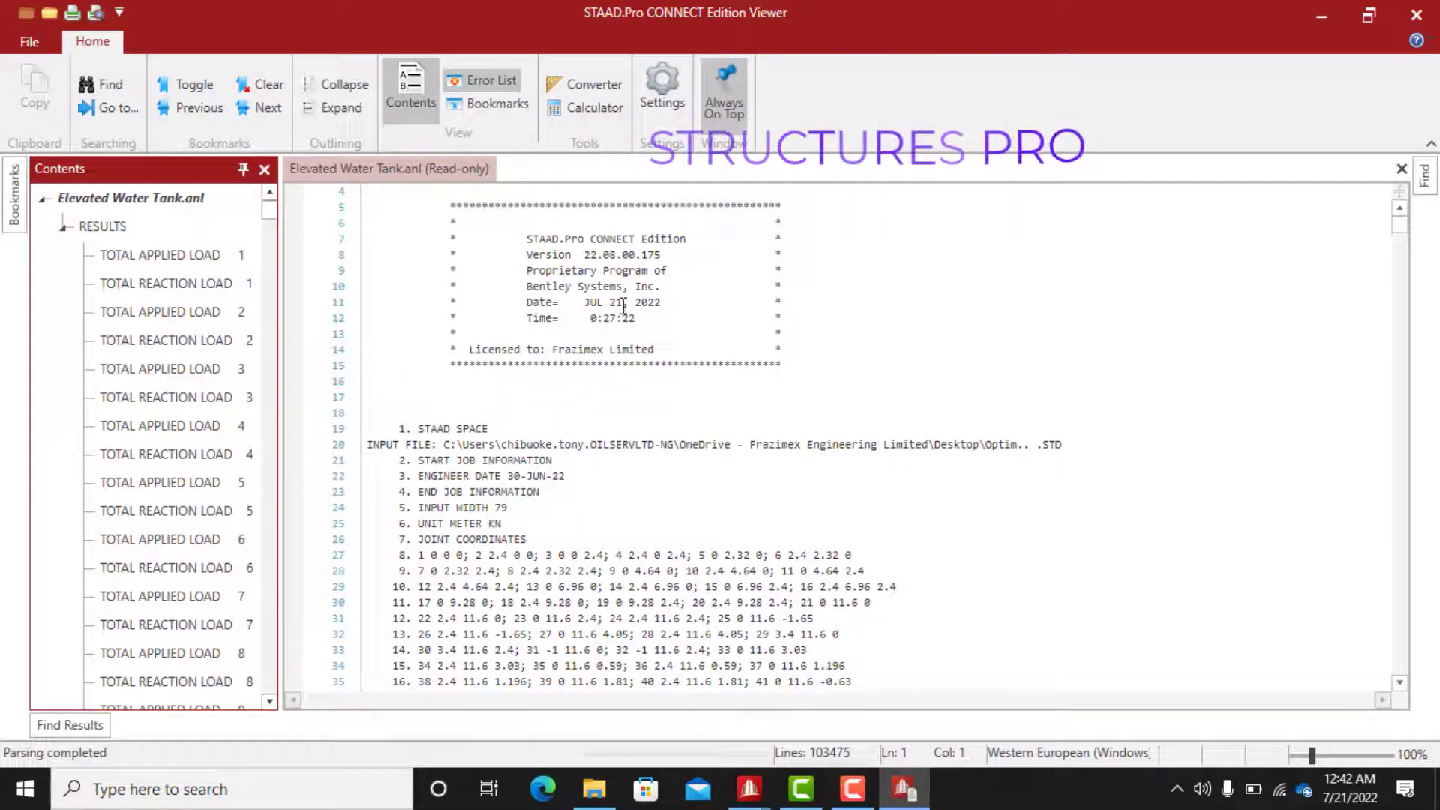
scroll(463, 328, down, 3)
scroll(453, 328, down, 7)
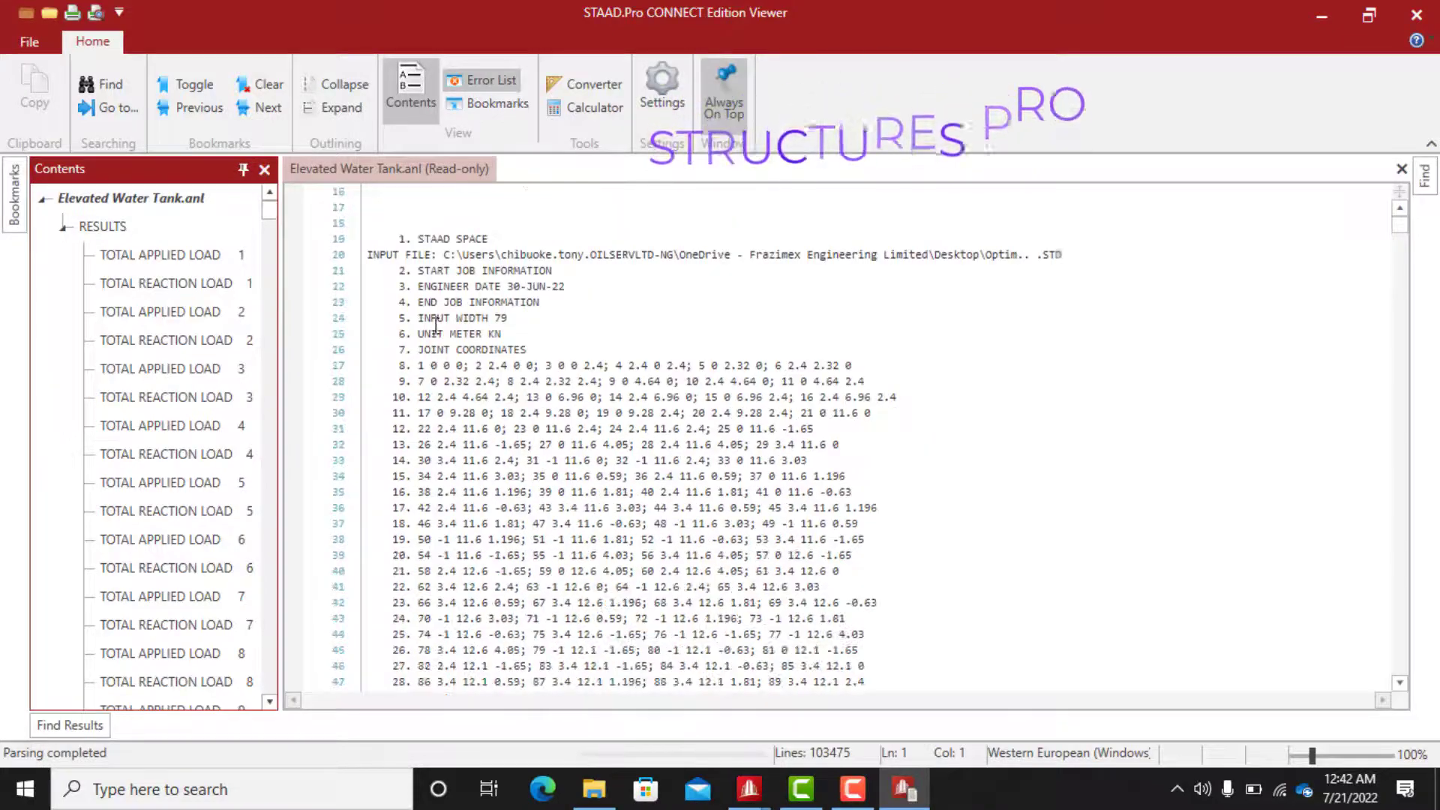
scroll(460, 293, down, 20)
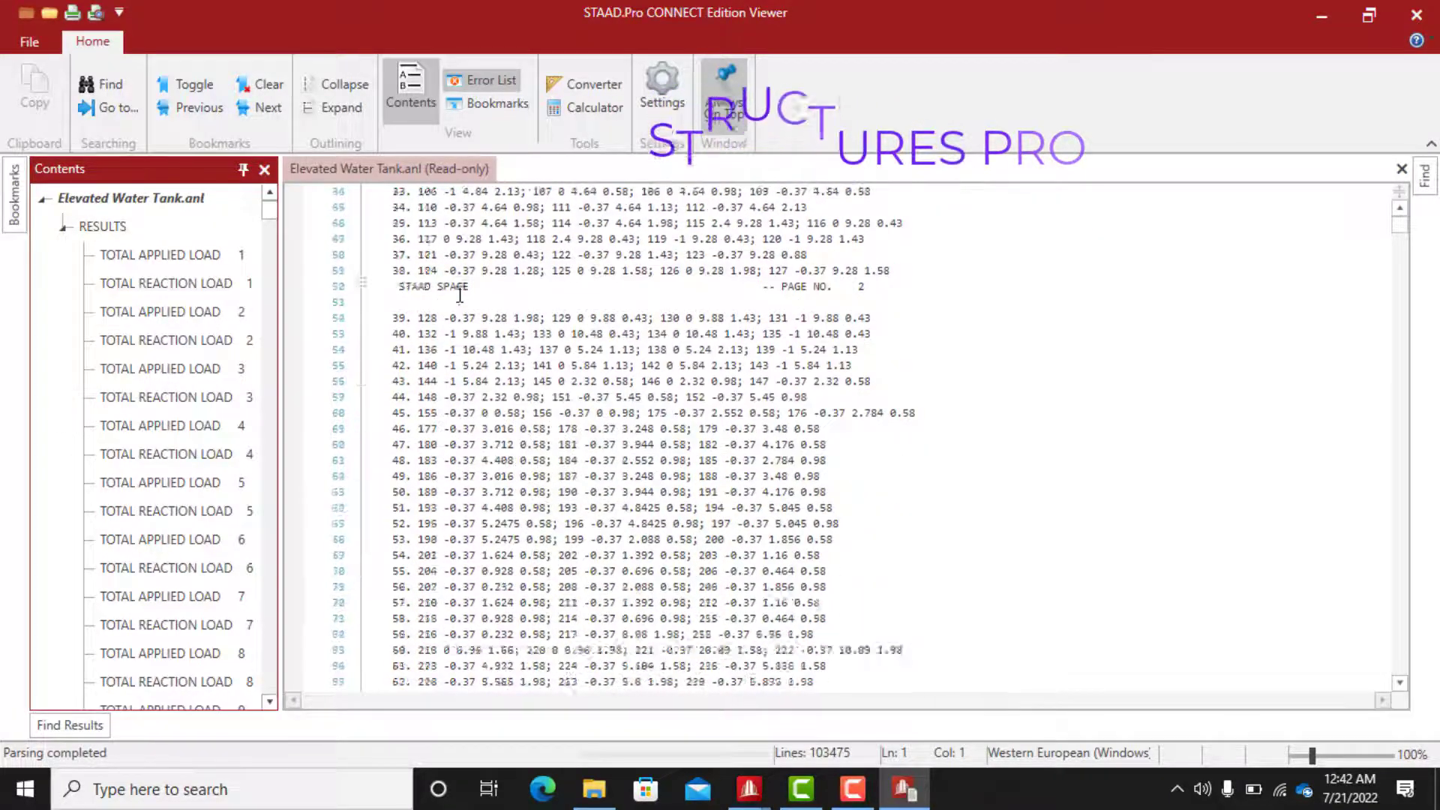
scroll(459, 296, down, 20)
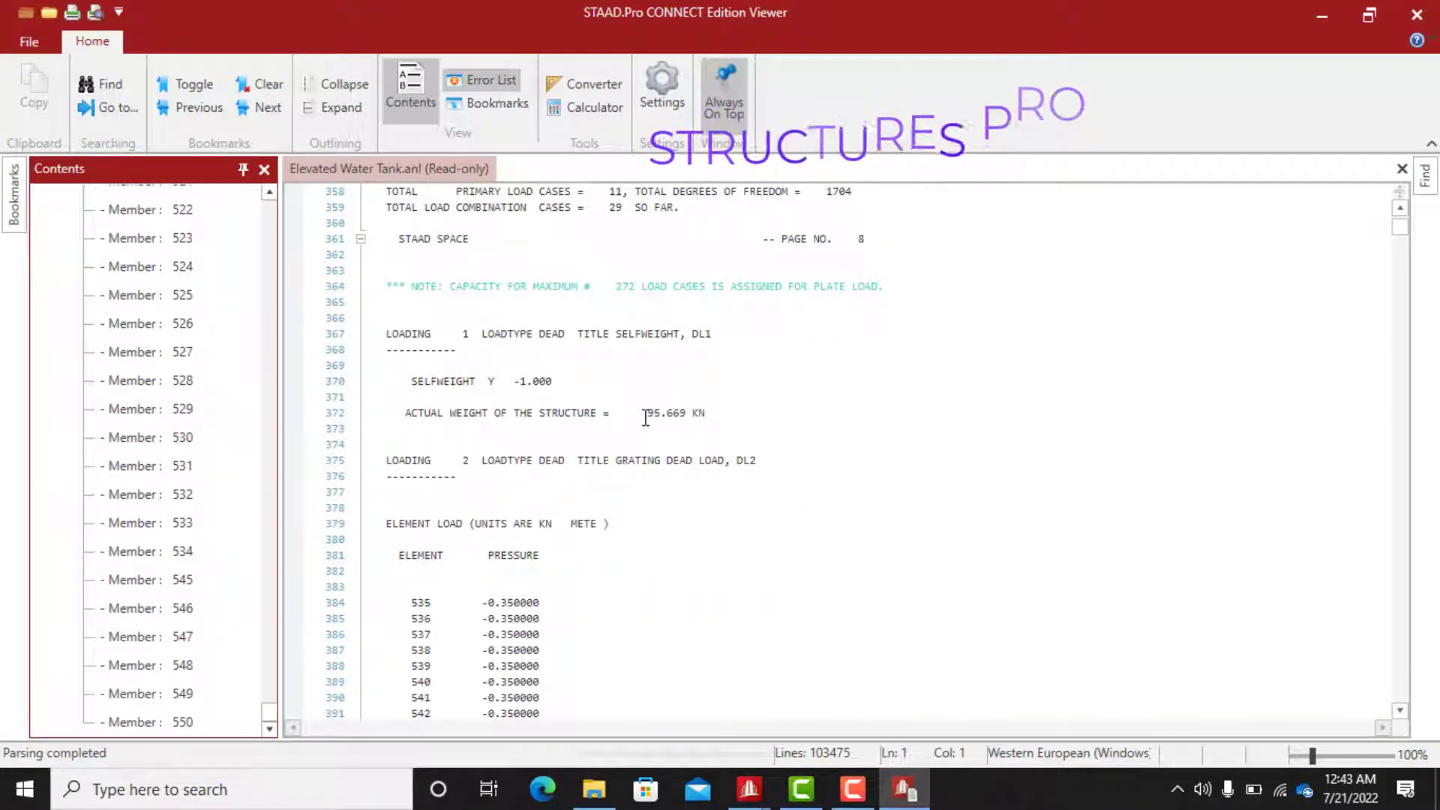
click(667, 413)
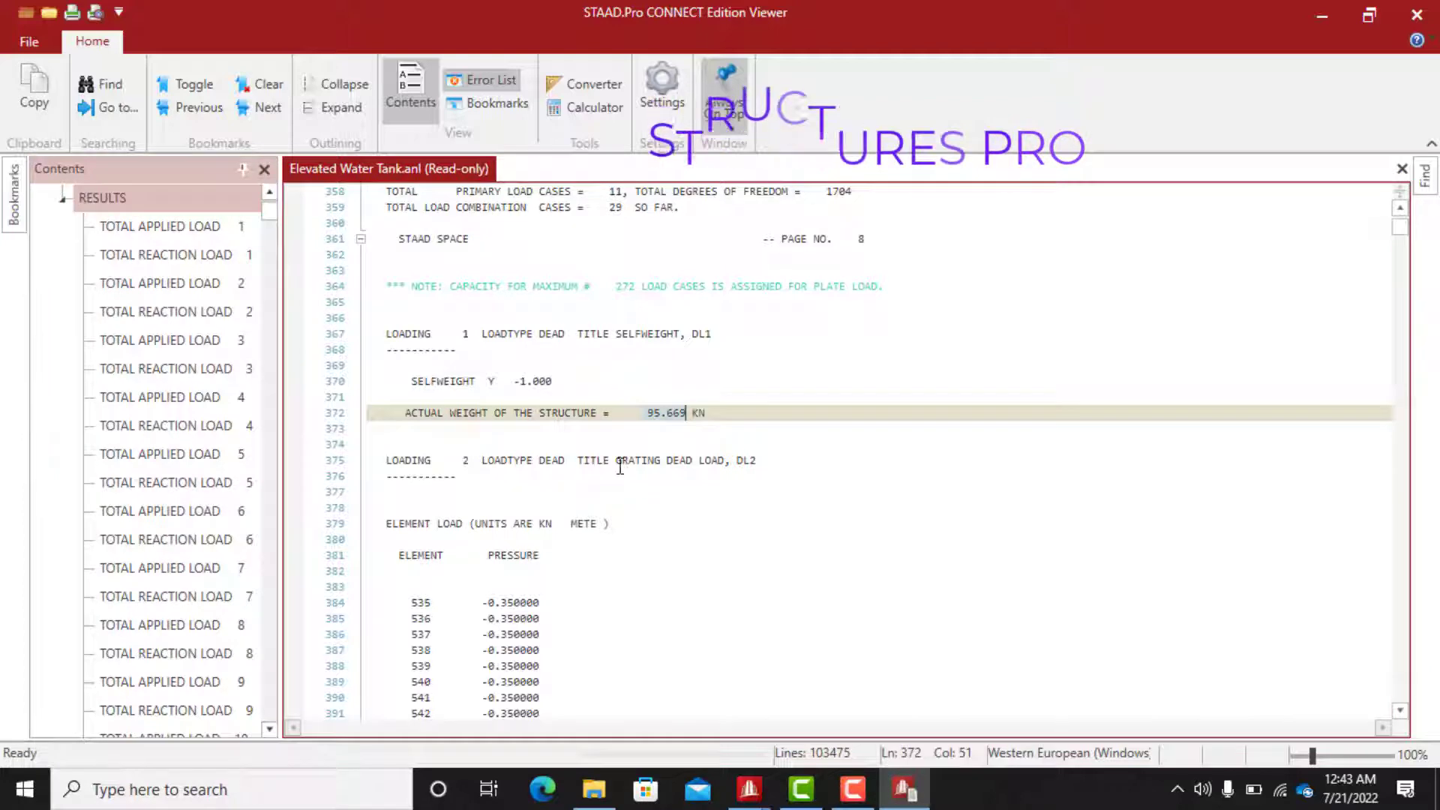
click(530, 381)
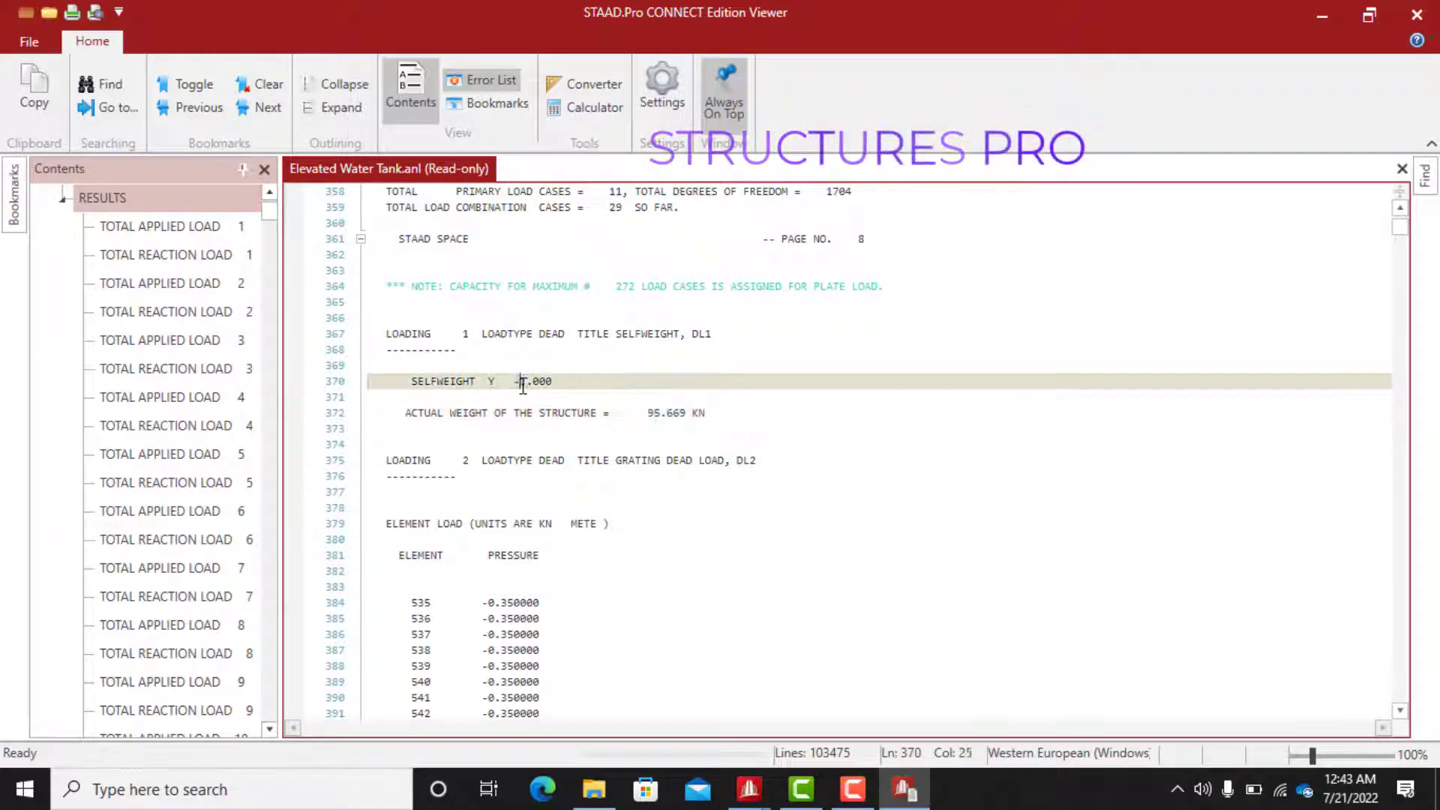
click(542, 382)
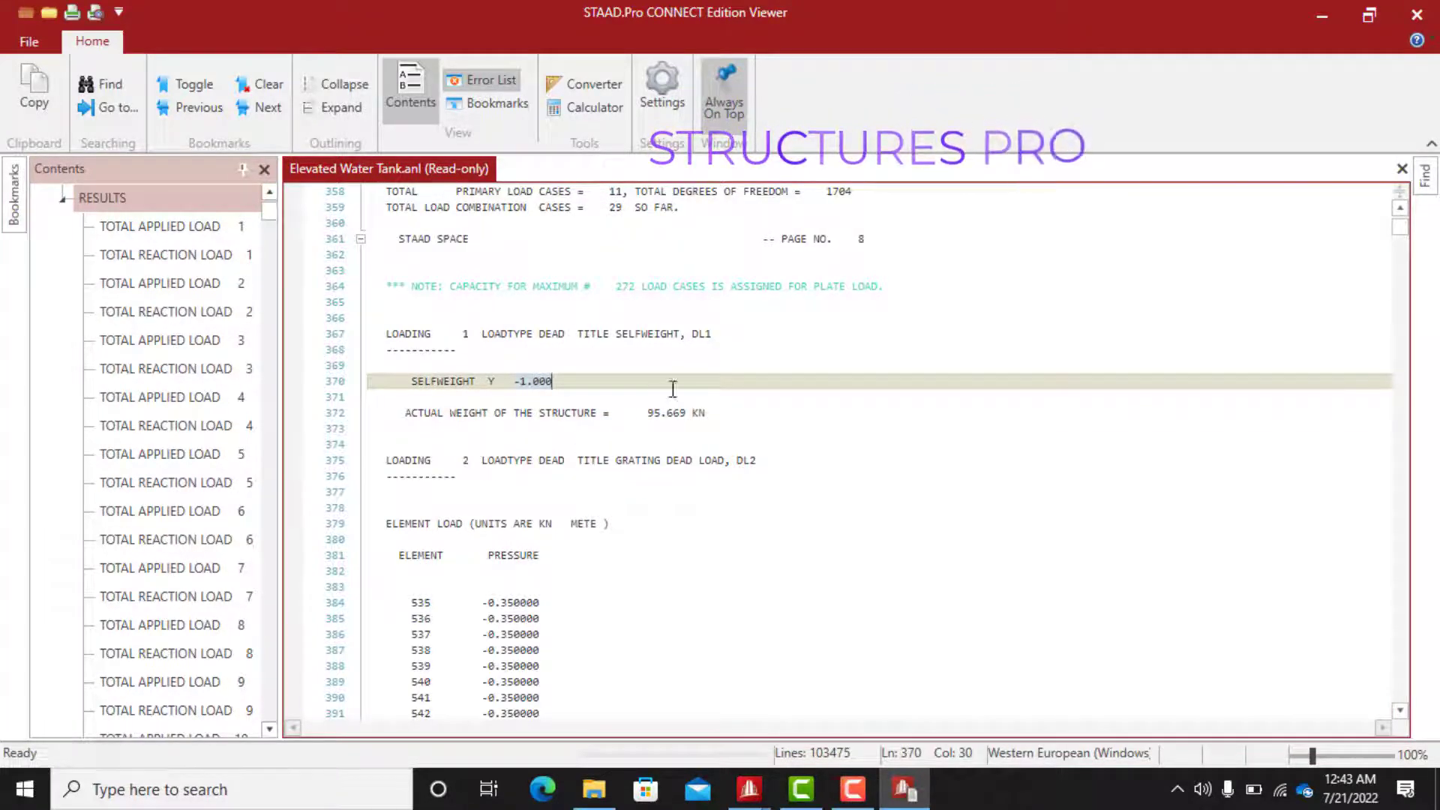
drag(710, 333, 510, 333)
Scroll the report down to the page 20 STAAD SPACE member listing
scroll(563, 443, down, 4)
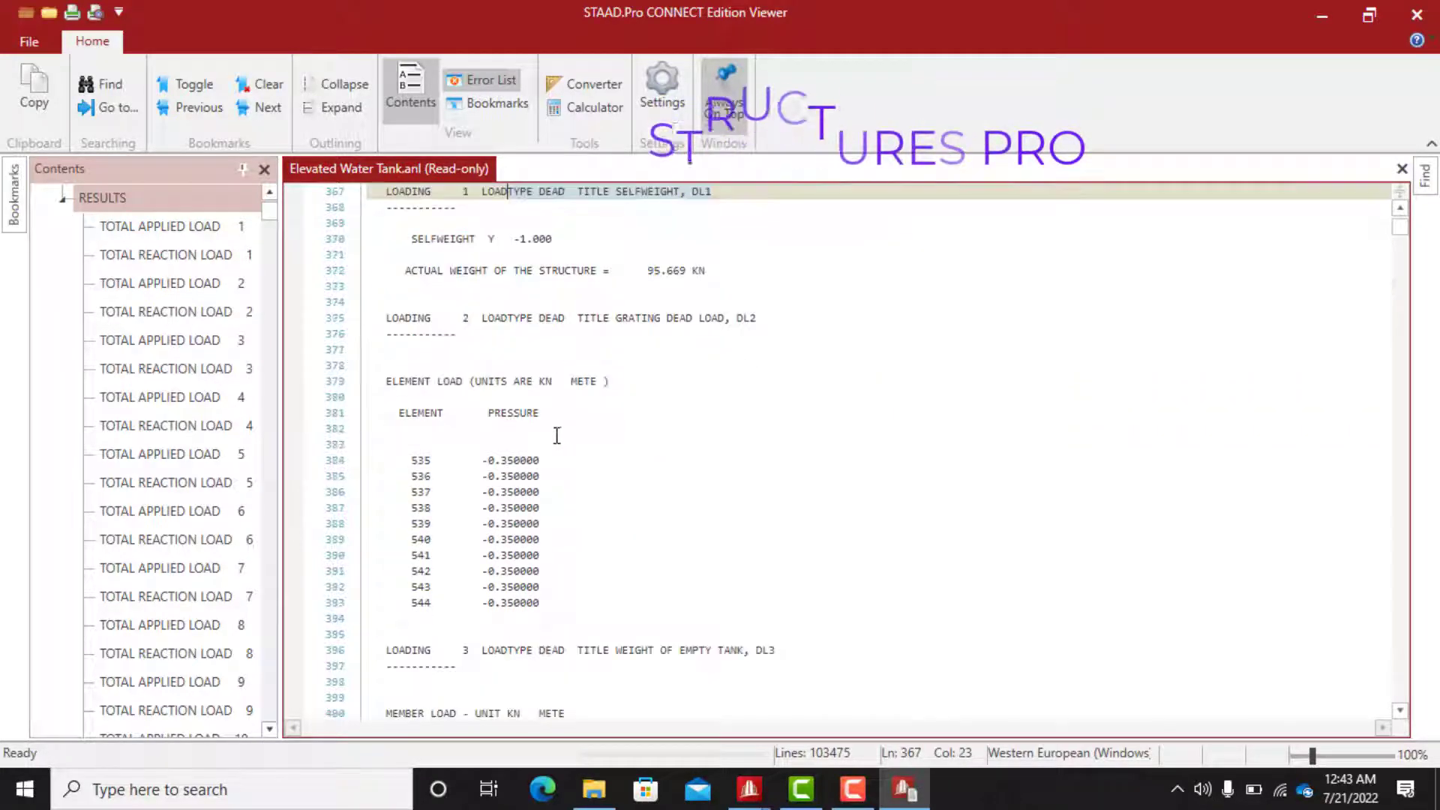
scroll(449, 398, down, 6)
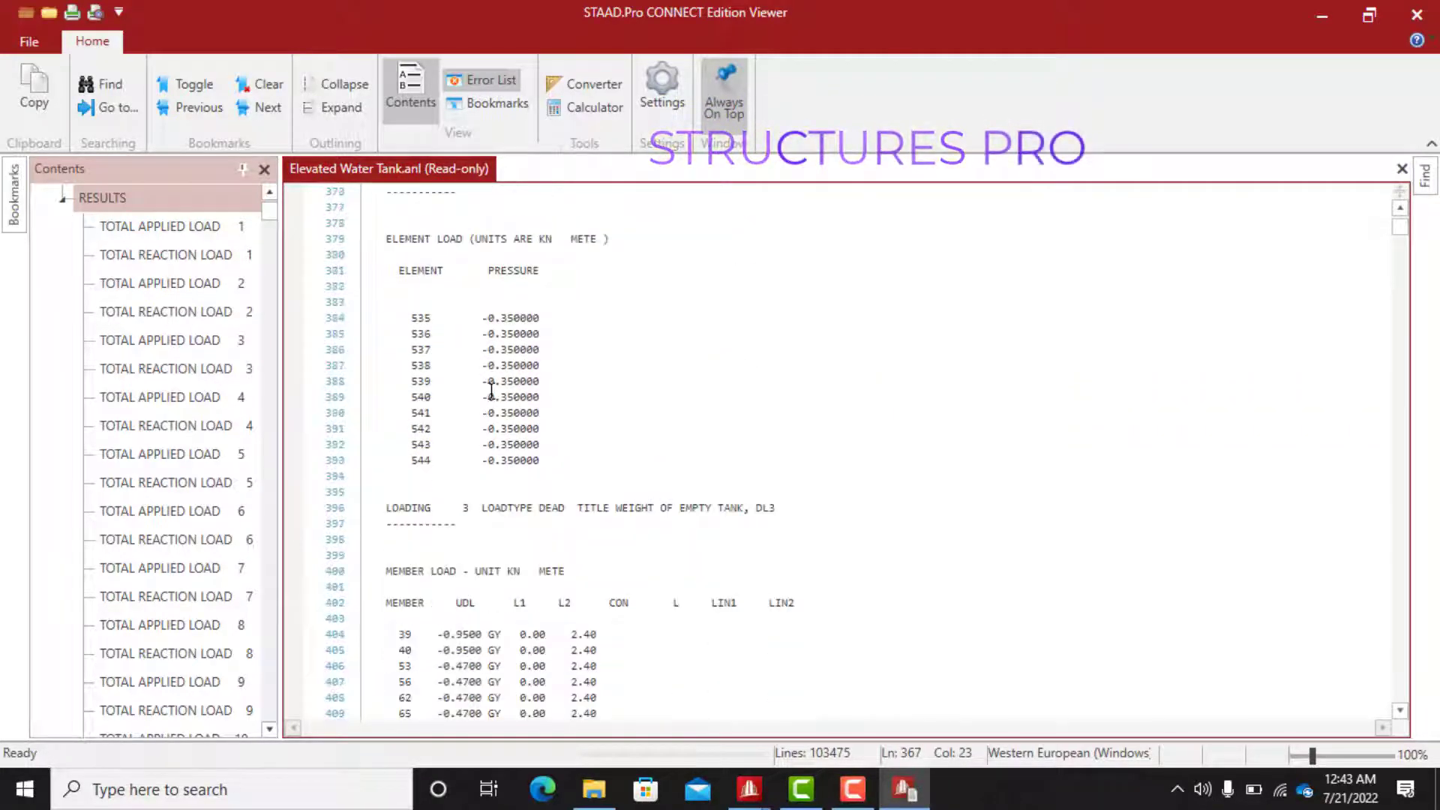
scroll(506, 395, down, 2)
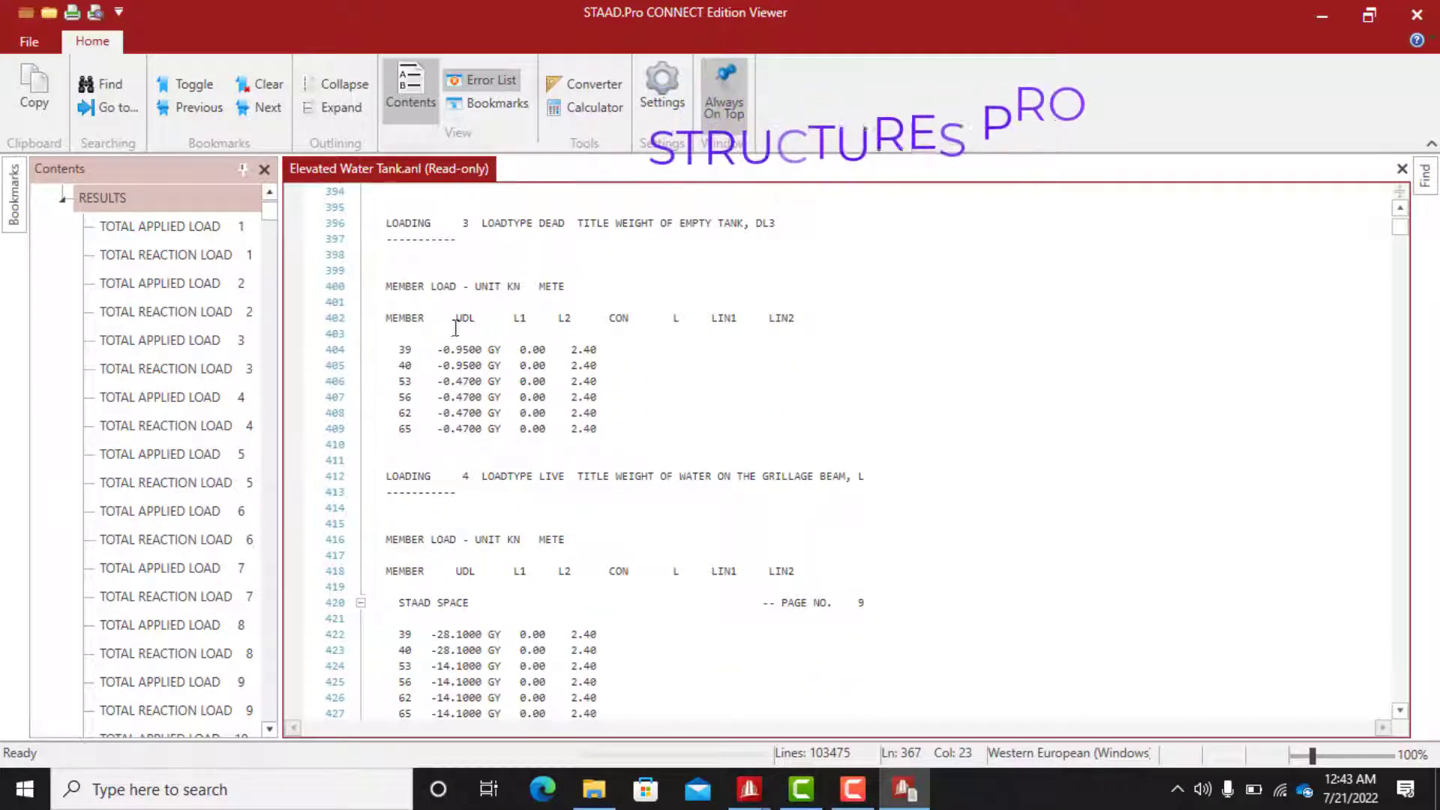
scroll(592, 330, down, 1)
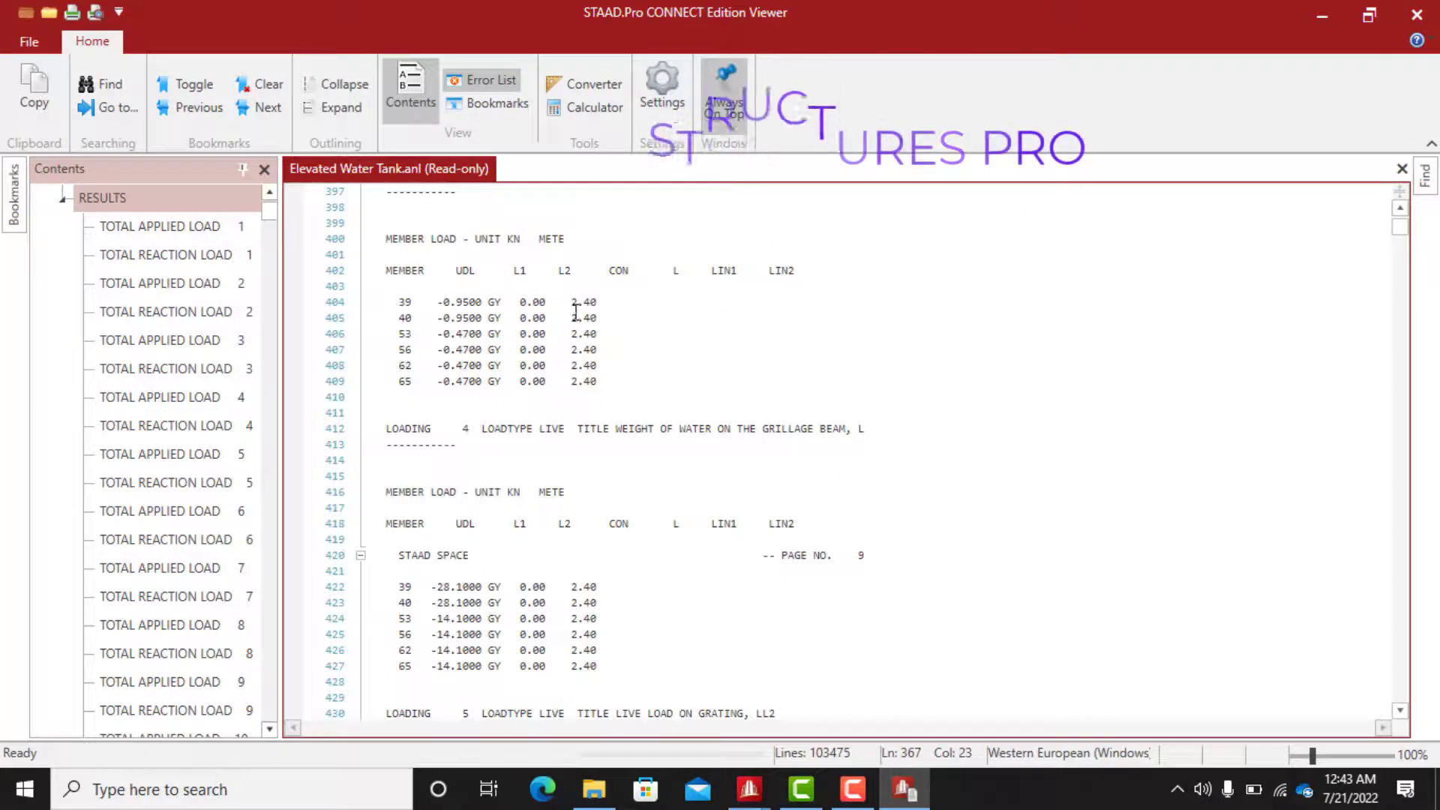
scroll(598, 281, down, 3)
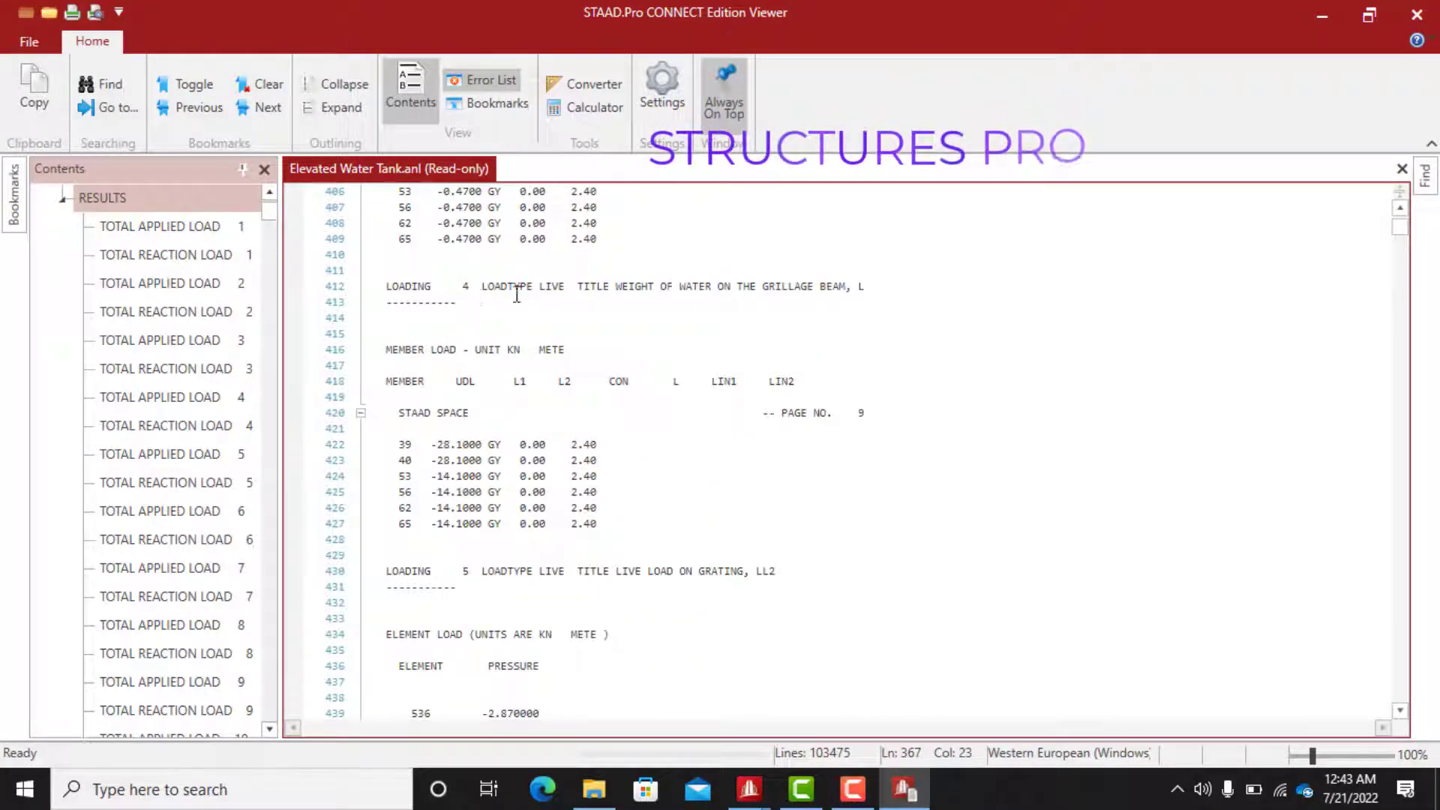
scroll(645, 299, down, 1)
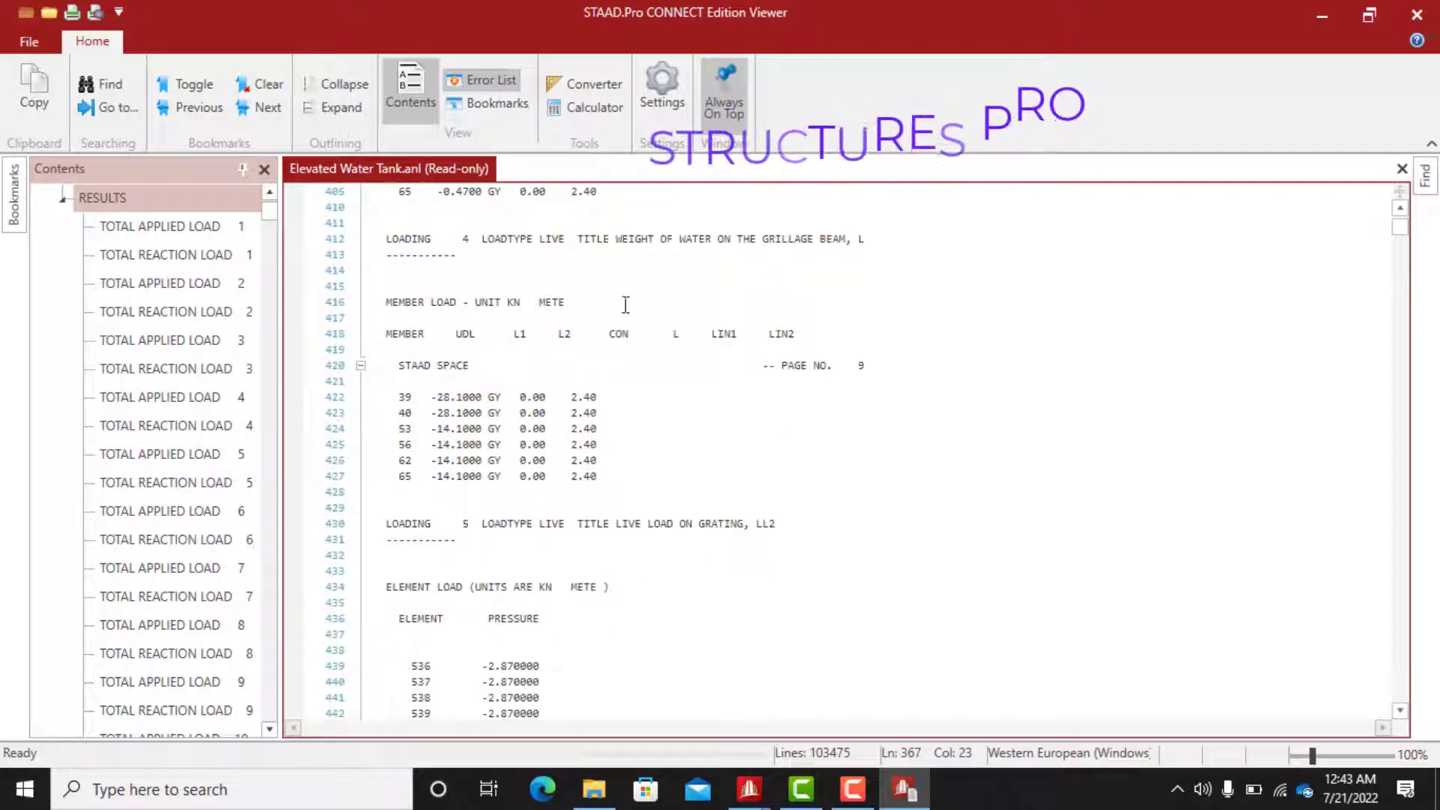
scroll(579, 390, down, 20)
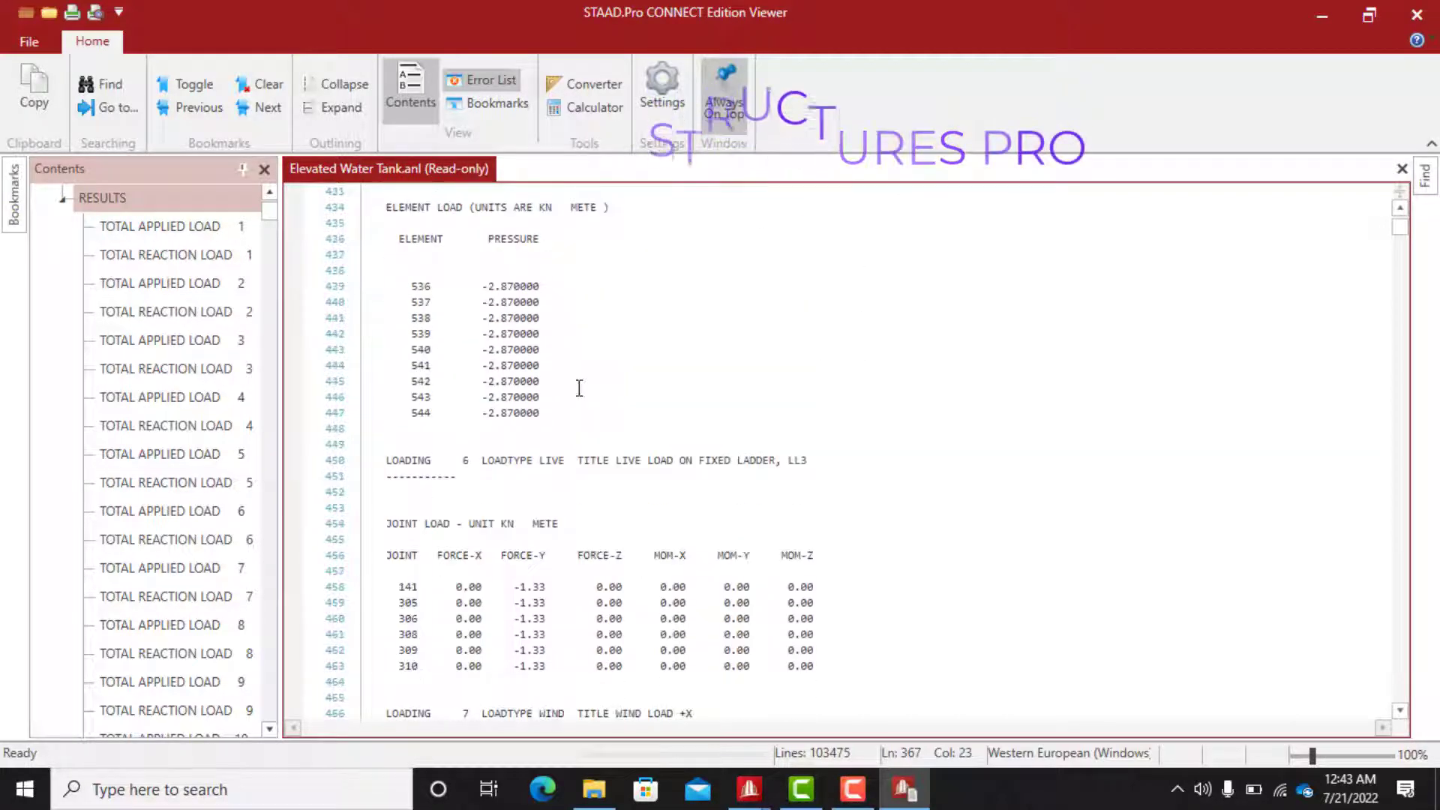
scroll(600, 437, down, 20)
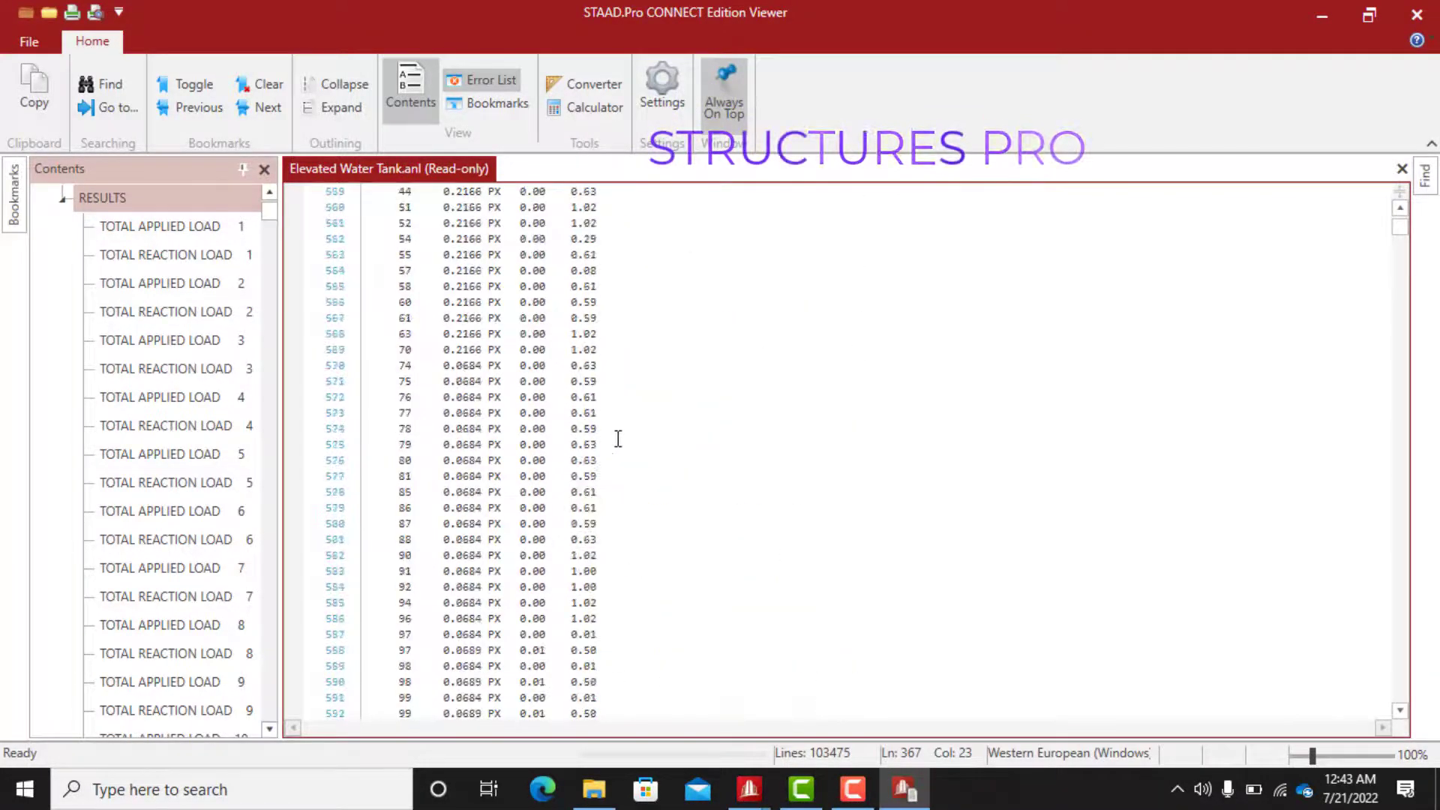
scroll(626, 436, down, 20)
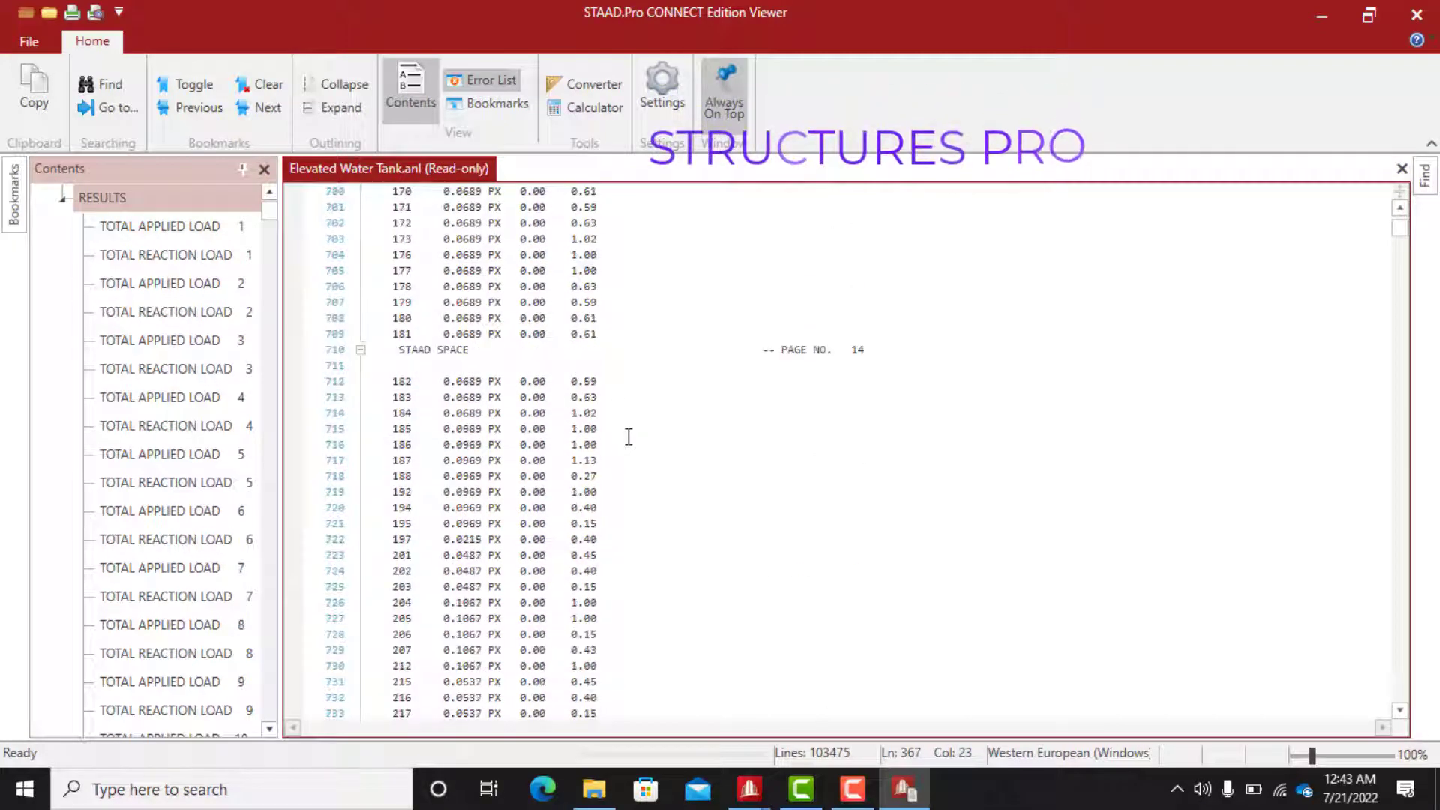
scroll(630, 442, down, 20)
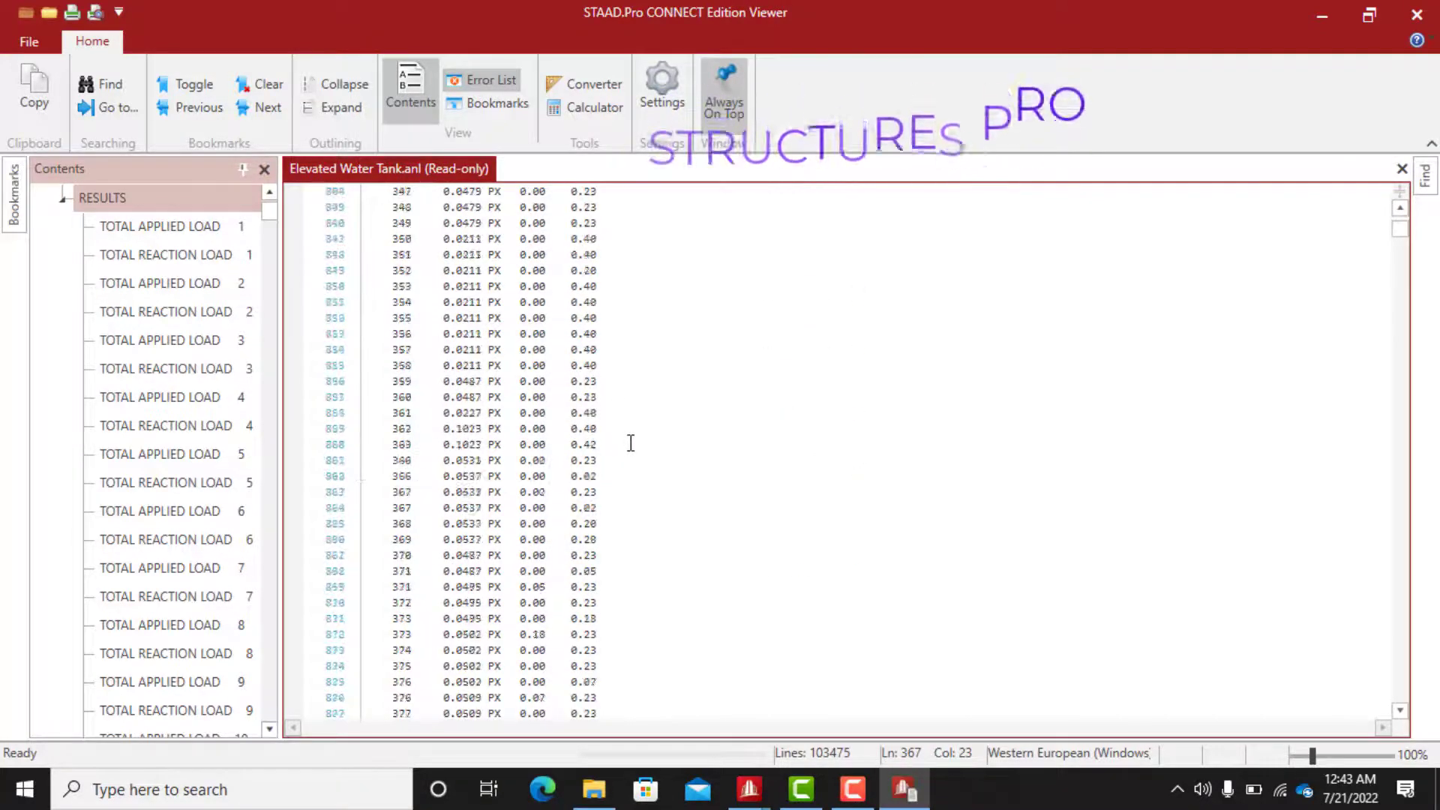
scroll(631, 443, down, 20)
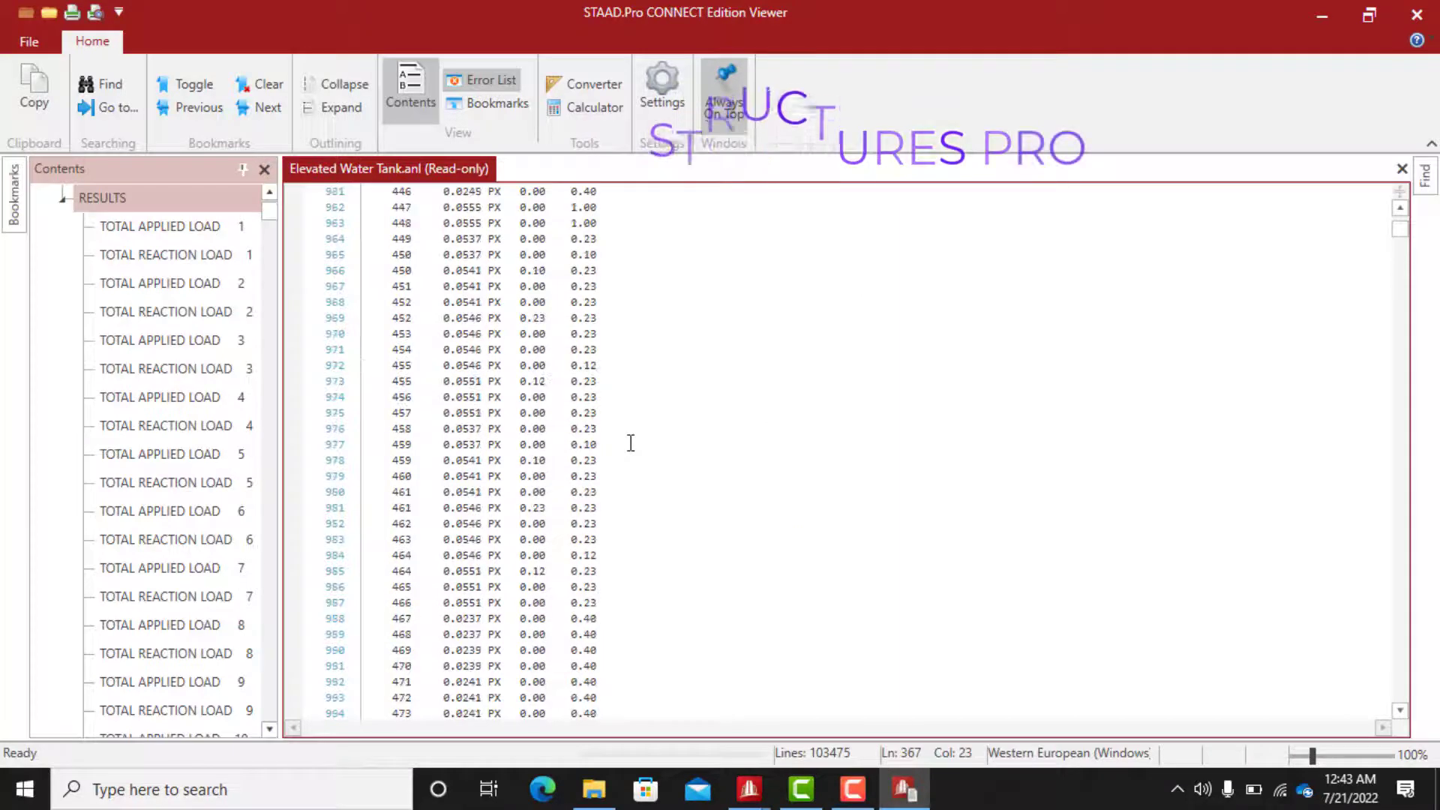
scroll(631, 443, up, 9)
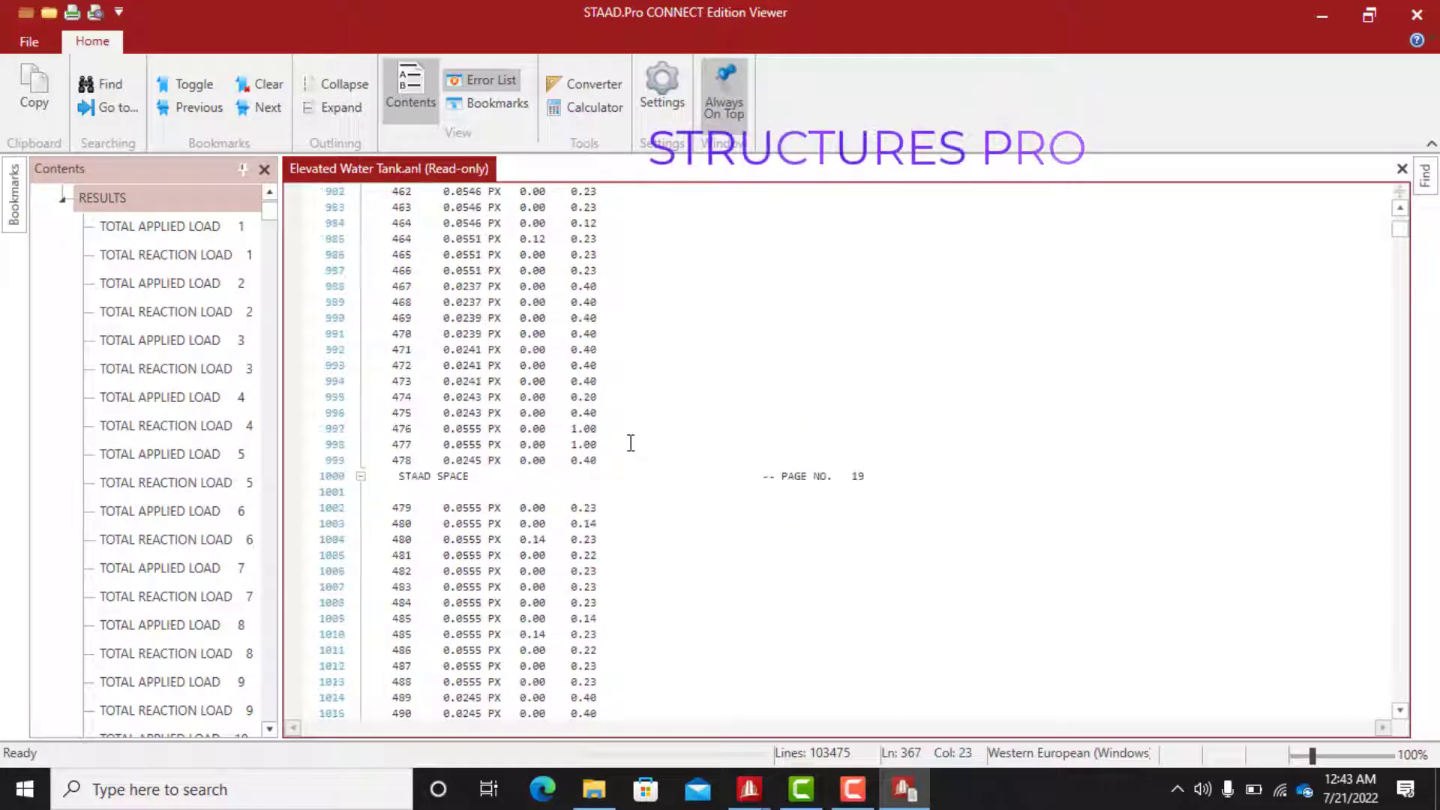
scroll(630, 442, down, 18)
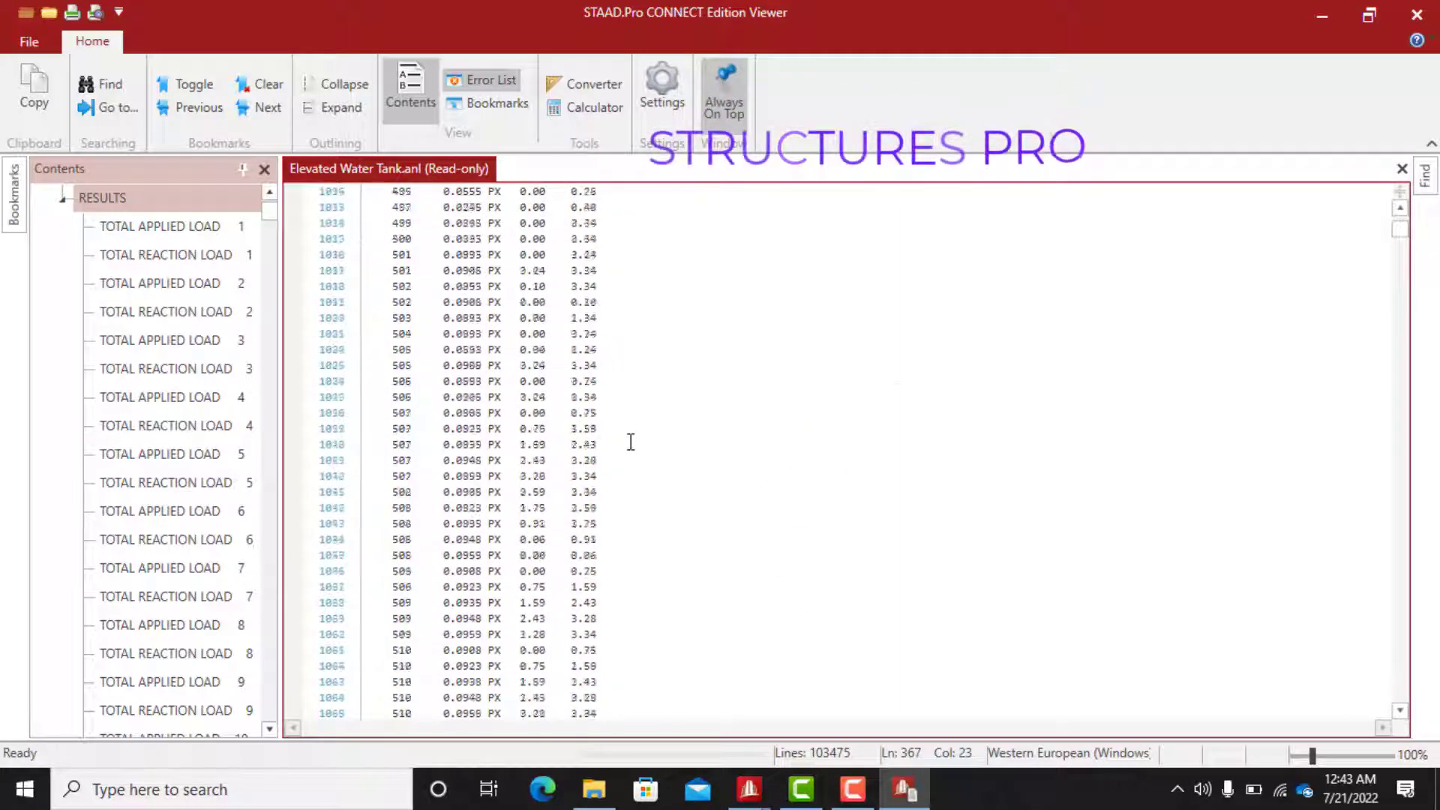
Move through the report to the AISC 360-16 code-checking section
drag(1400, 227, 1403, 306)
scroll(542, 467, down, 20)
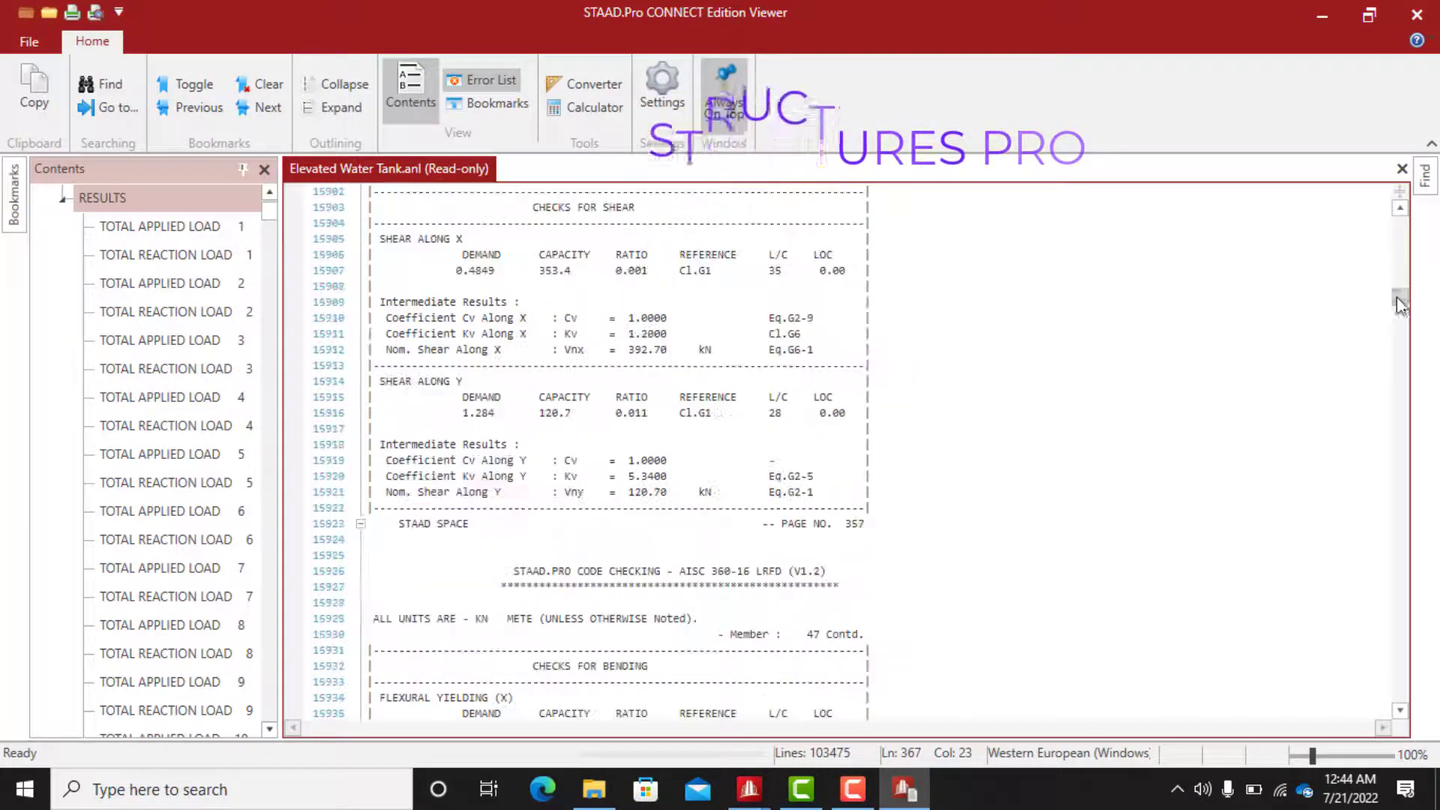
scroll(541, 467, down, 7)
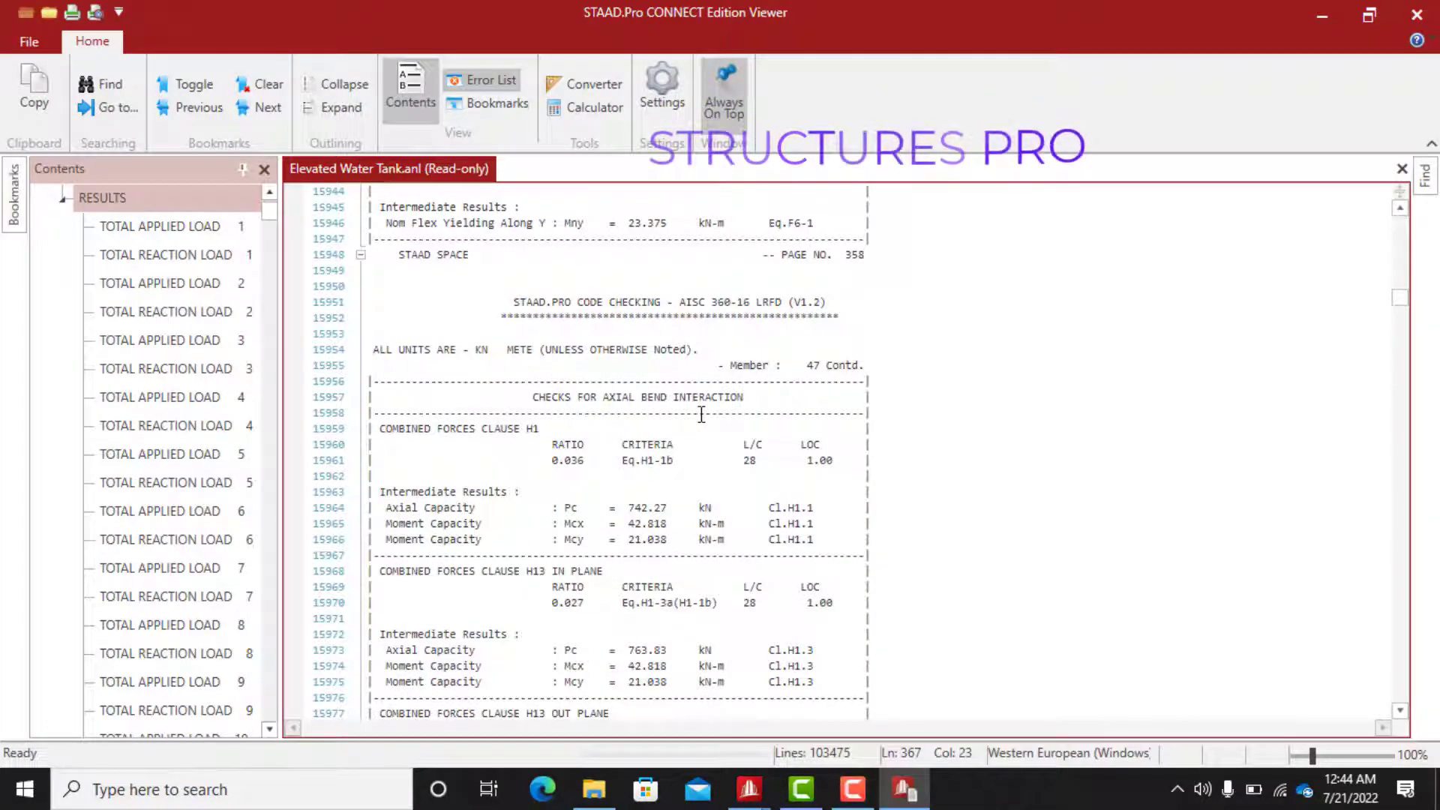
scroll(701, 414, down, 13)
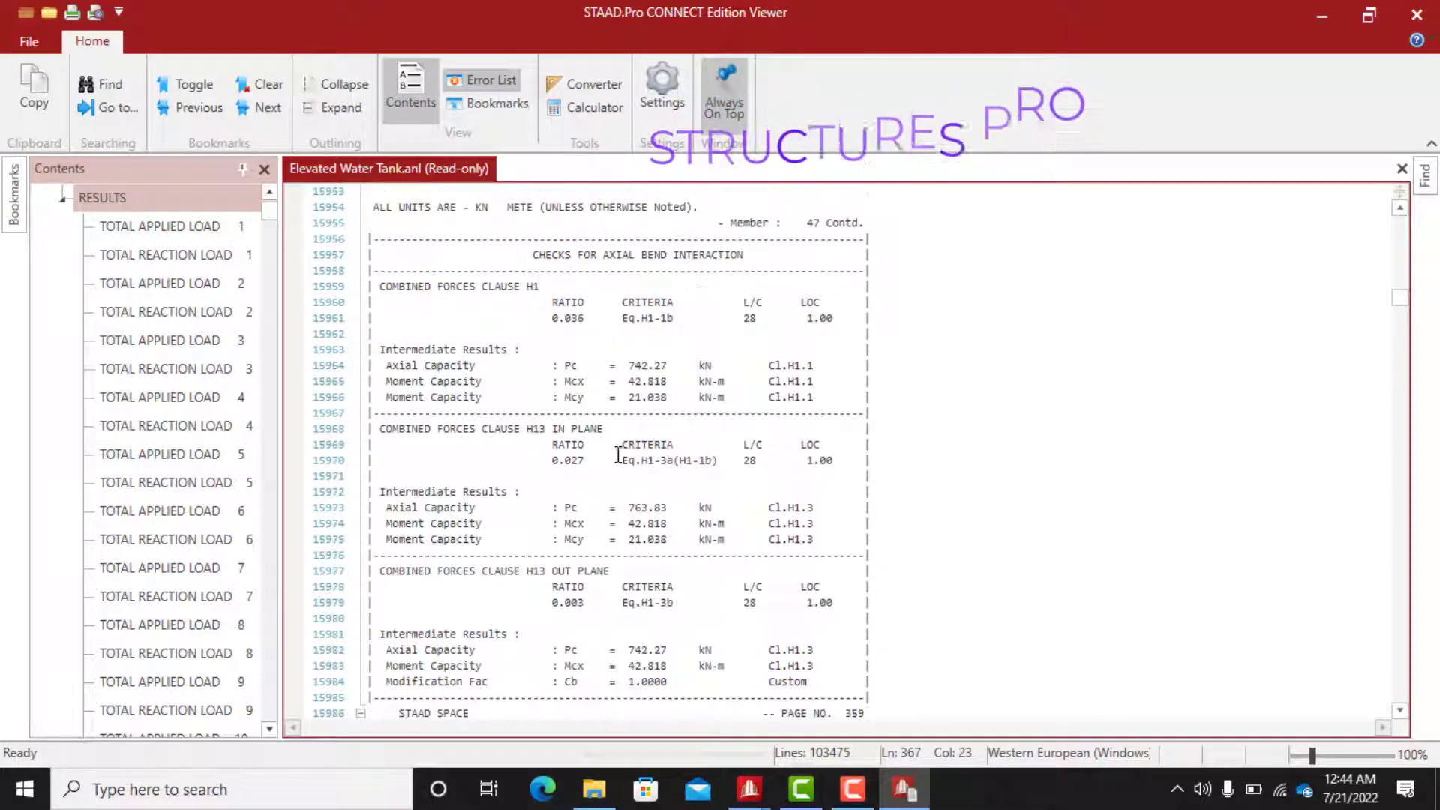
scroll(617, 450, down, 20)
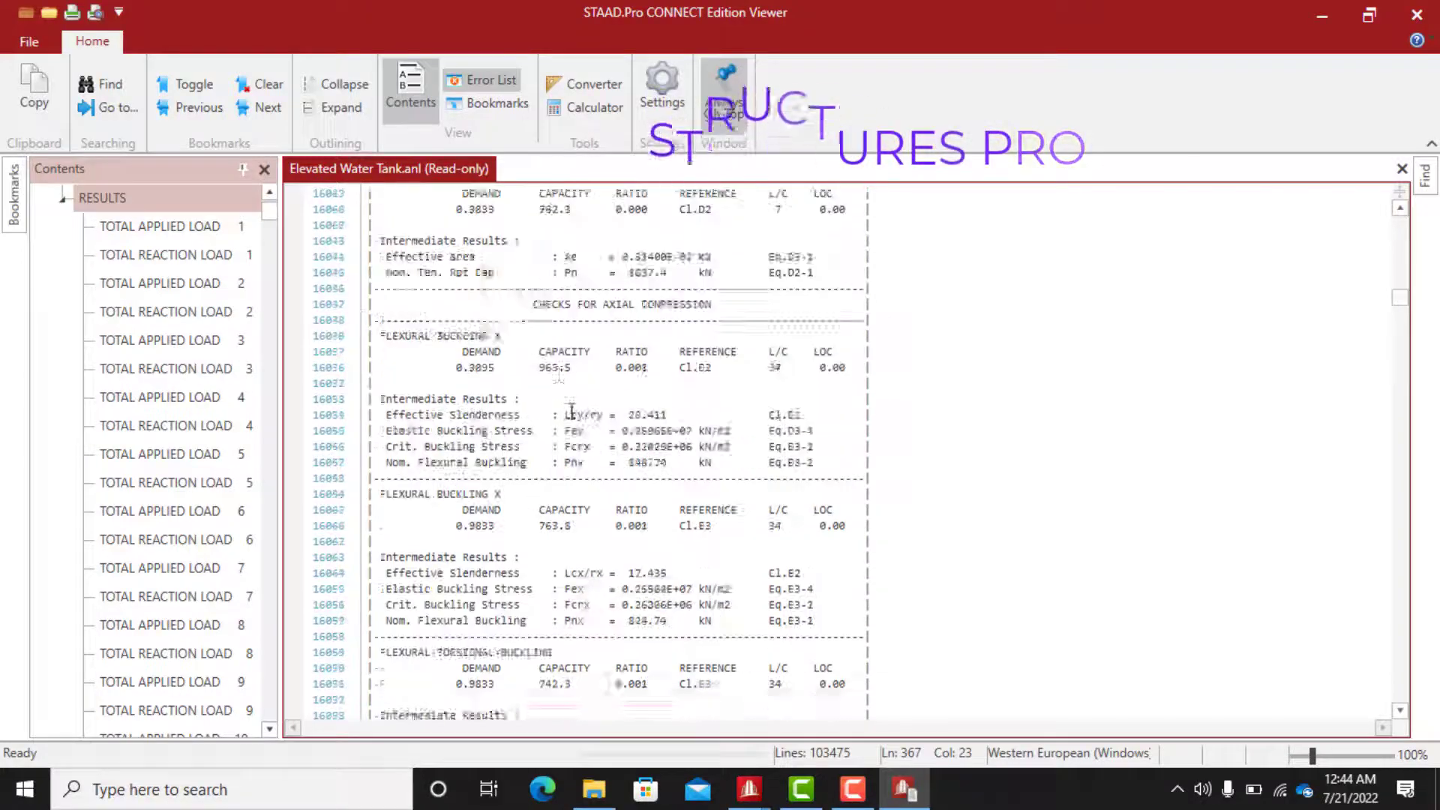
drag(1399, 304, 1398, 521)
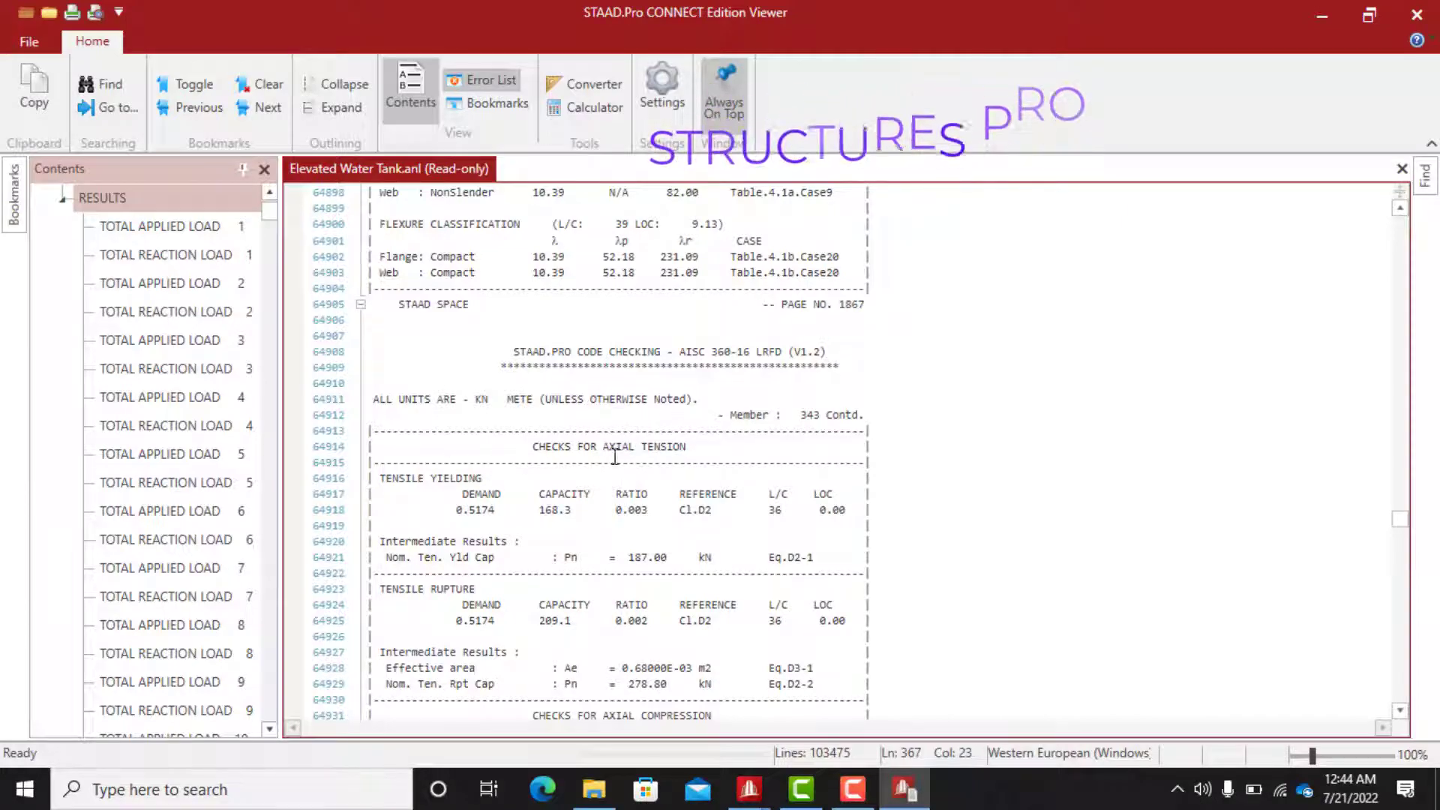
drag(1396, 515, 1399, 587)
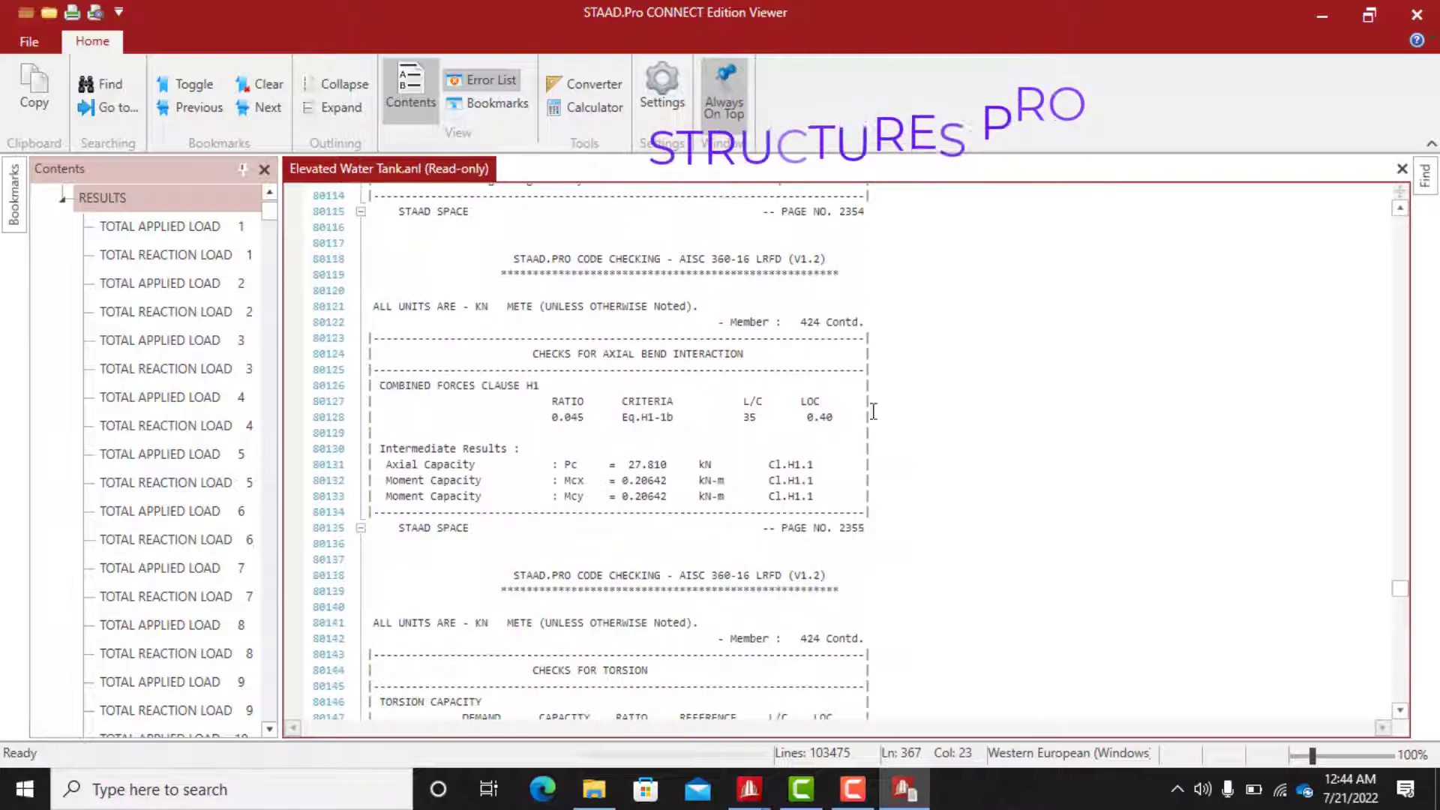
drag(1401, 636, 1401, 666)
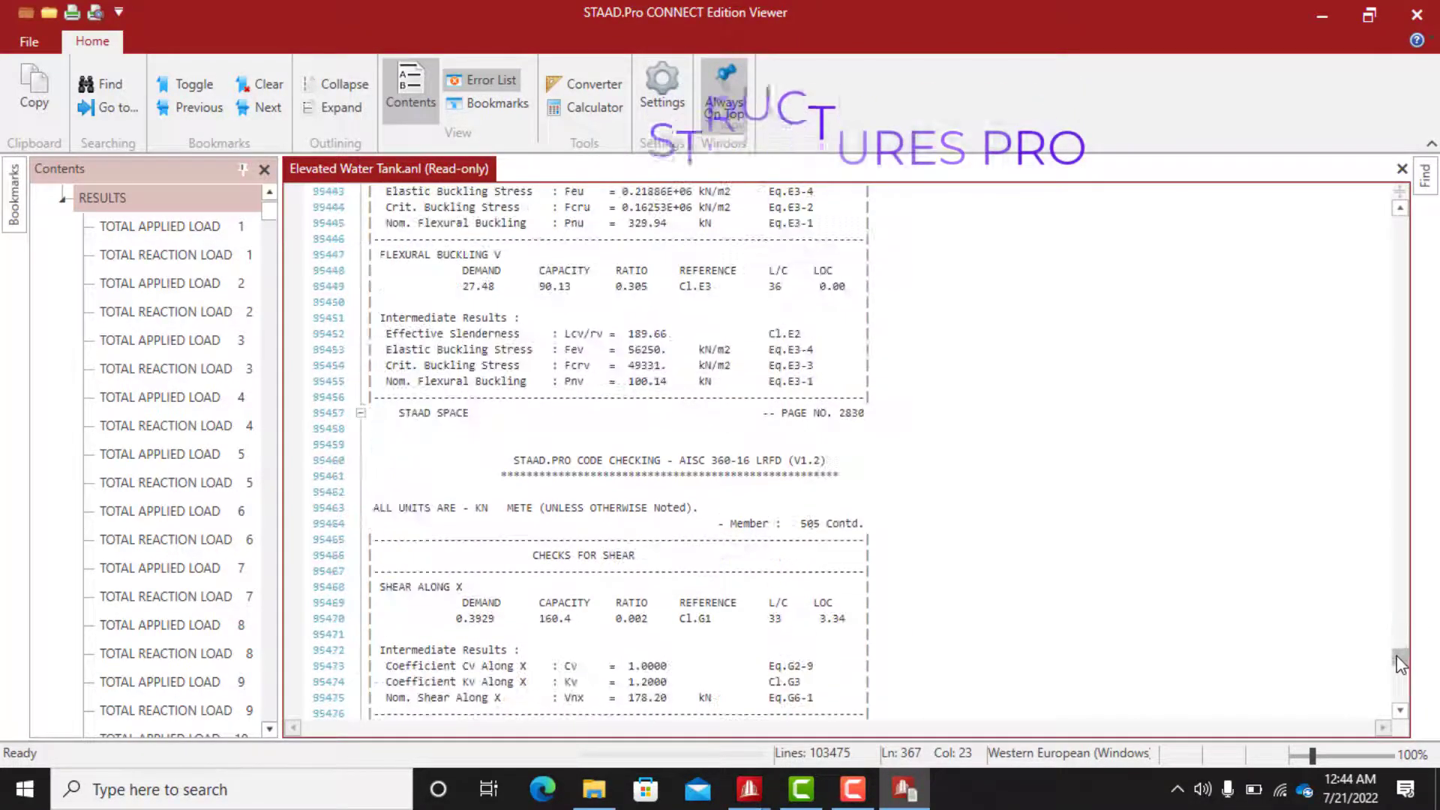
Review the code checks for members 505–508, then close the analysis output
scroll(727, 513, down, 10)
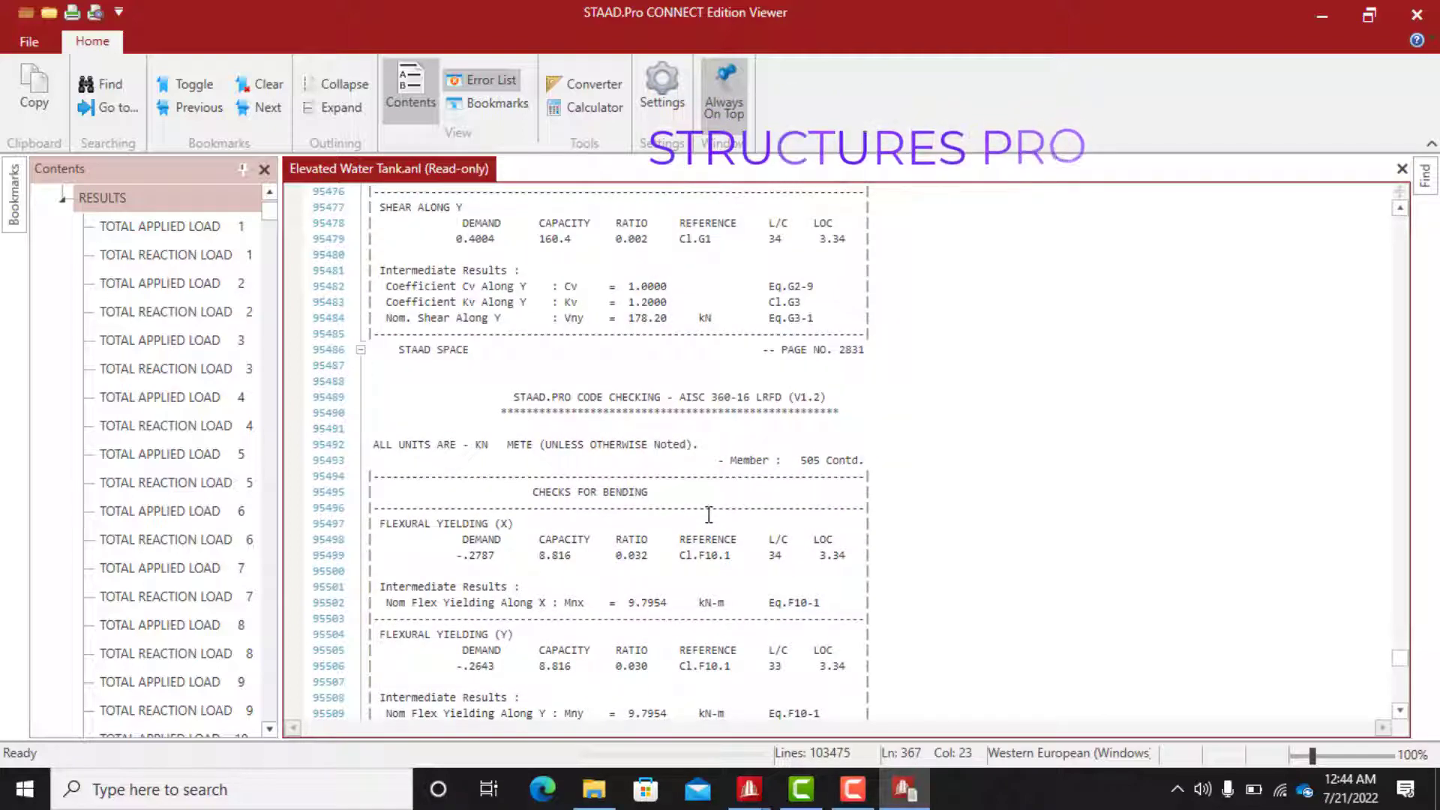
scroll(708, 514, down, 8)
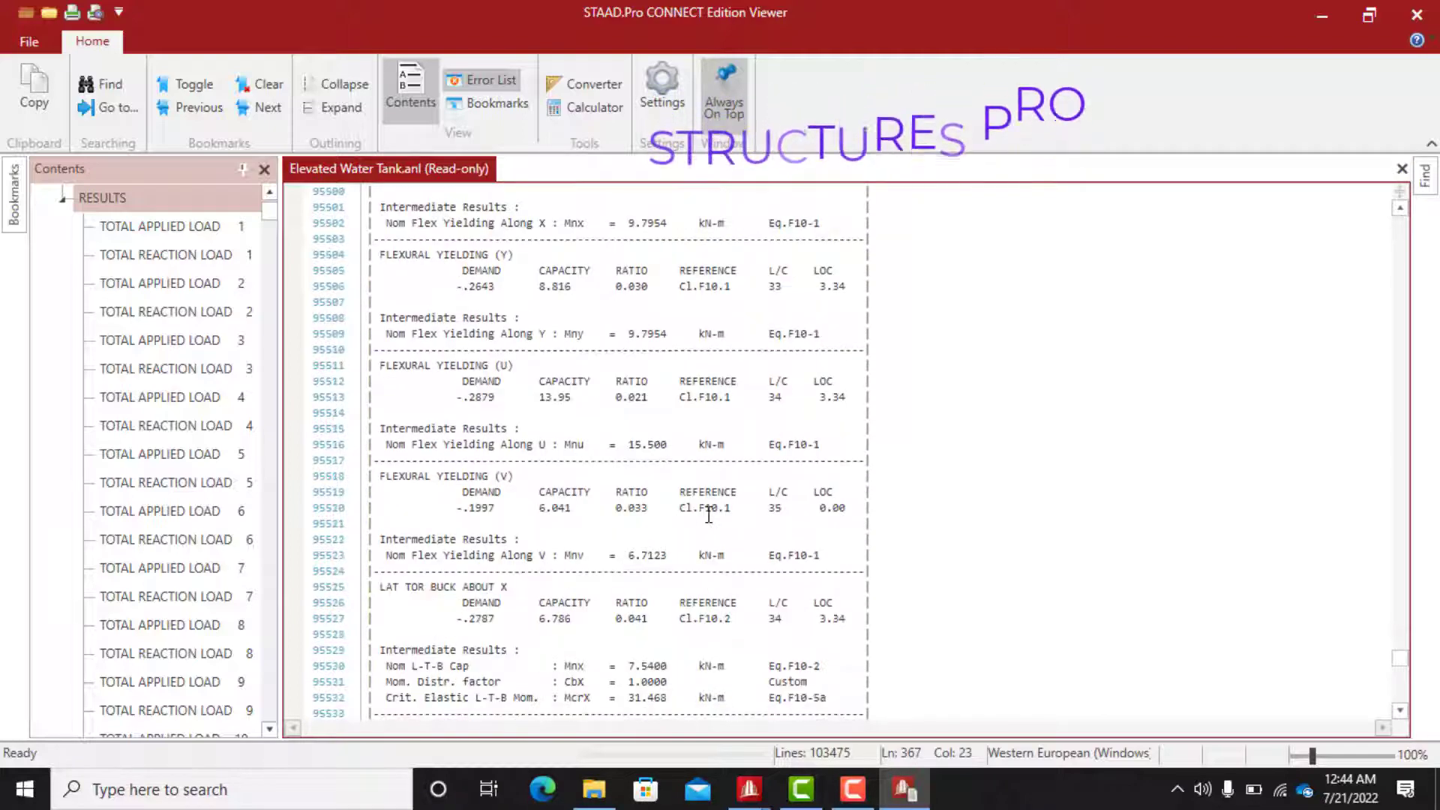
scroll(709, 512, down, 8)
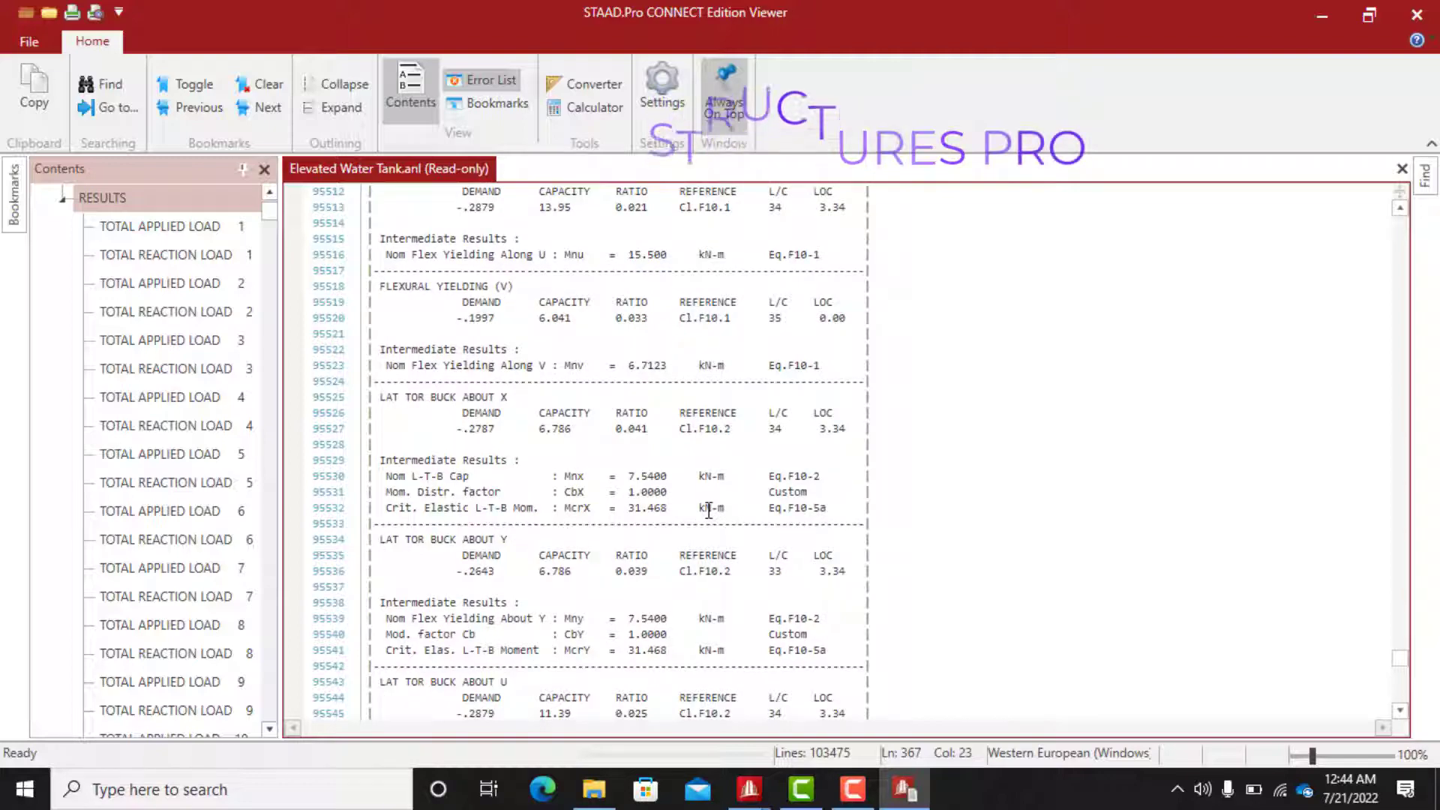
scroll(709, 512, down, 8)
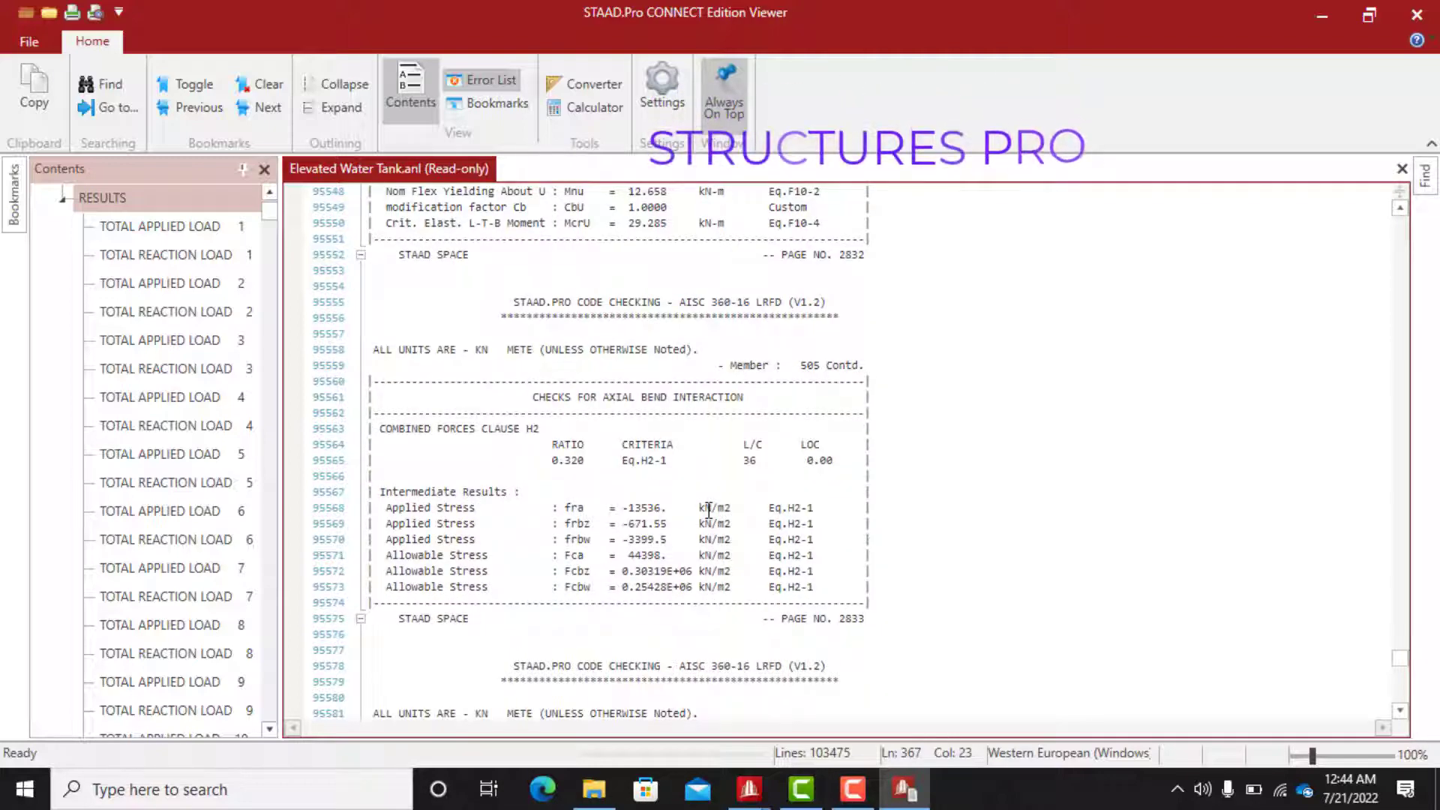
scroll(708, 510, down, 7)
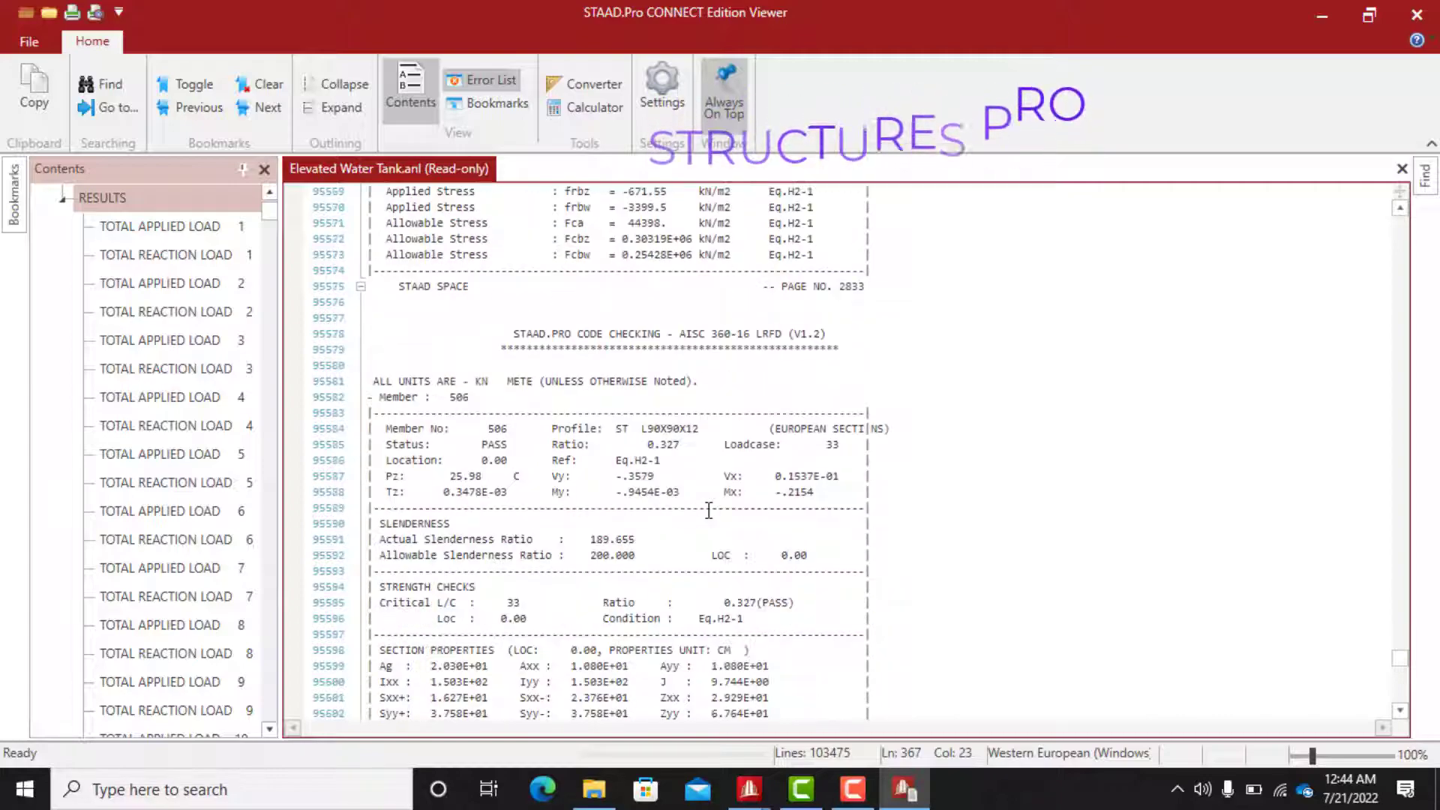
scroll(708, 510, down, 4)
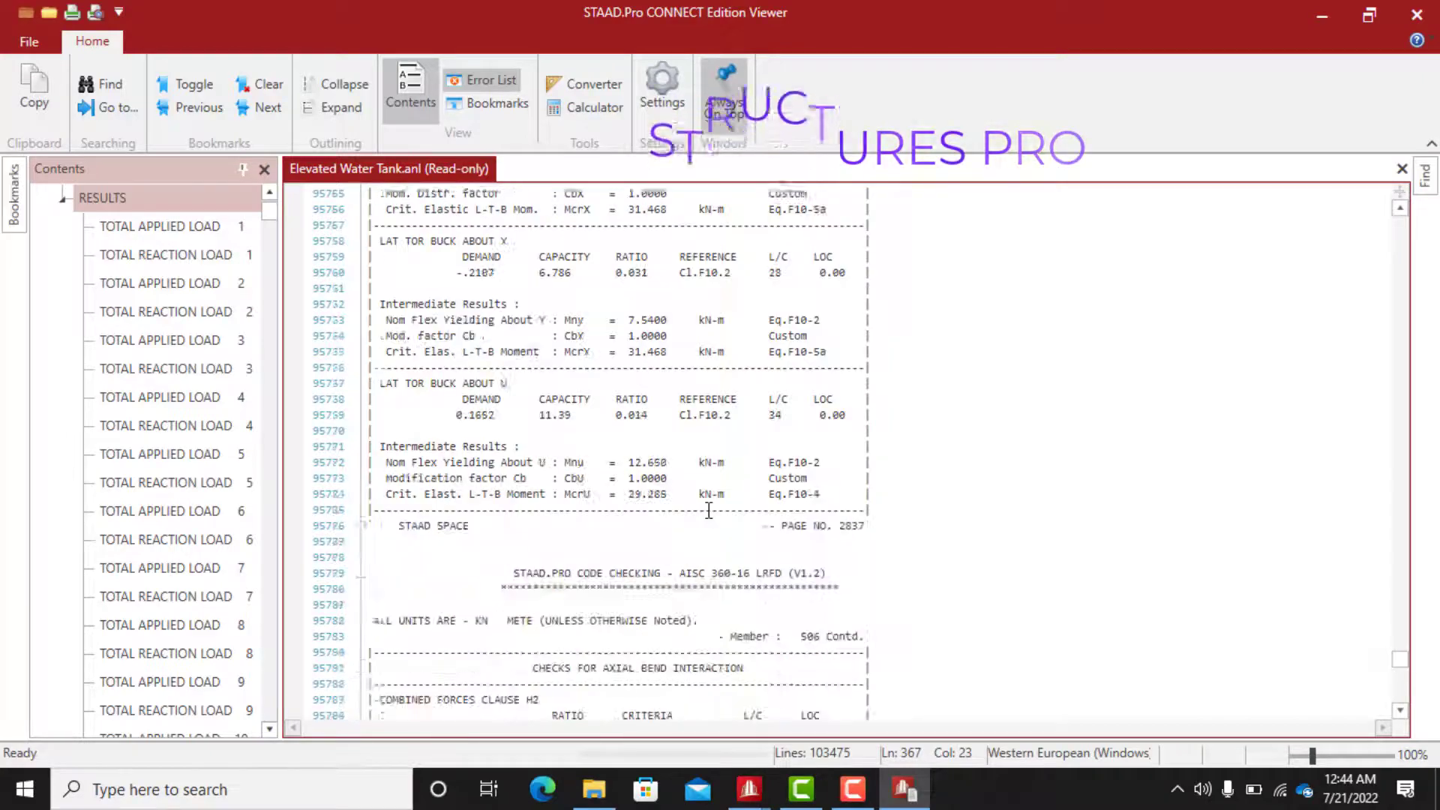
scroll(709, 510, down, 16)
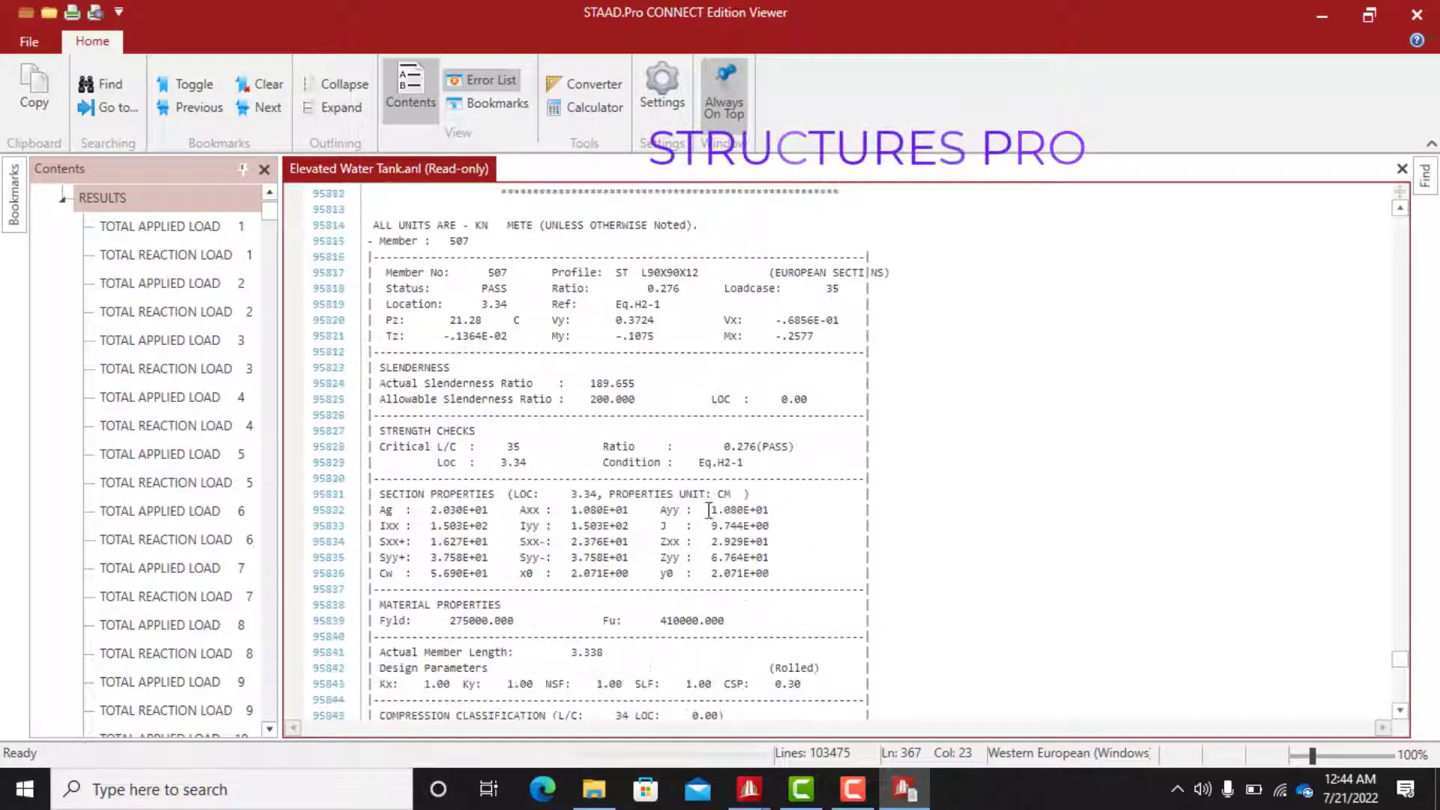
scroll(708, 510, down, 15)
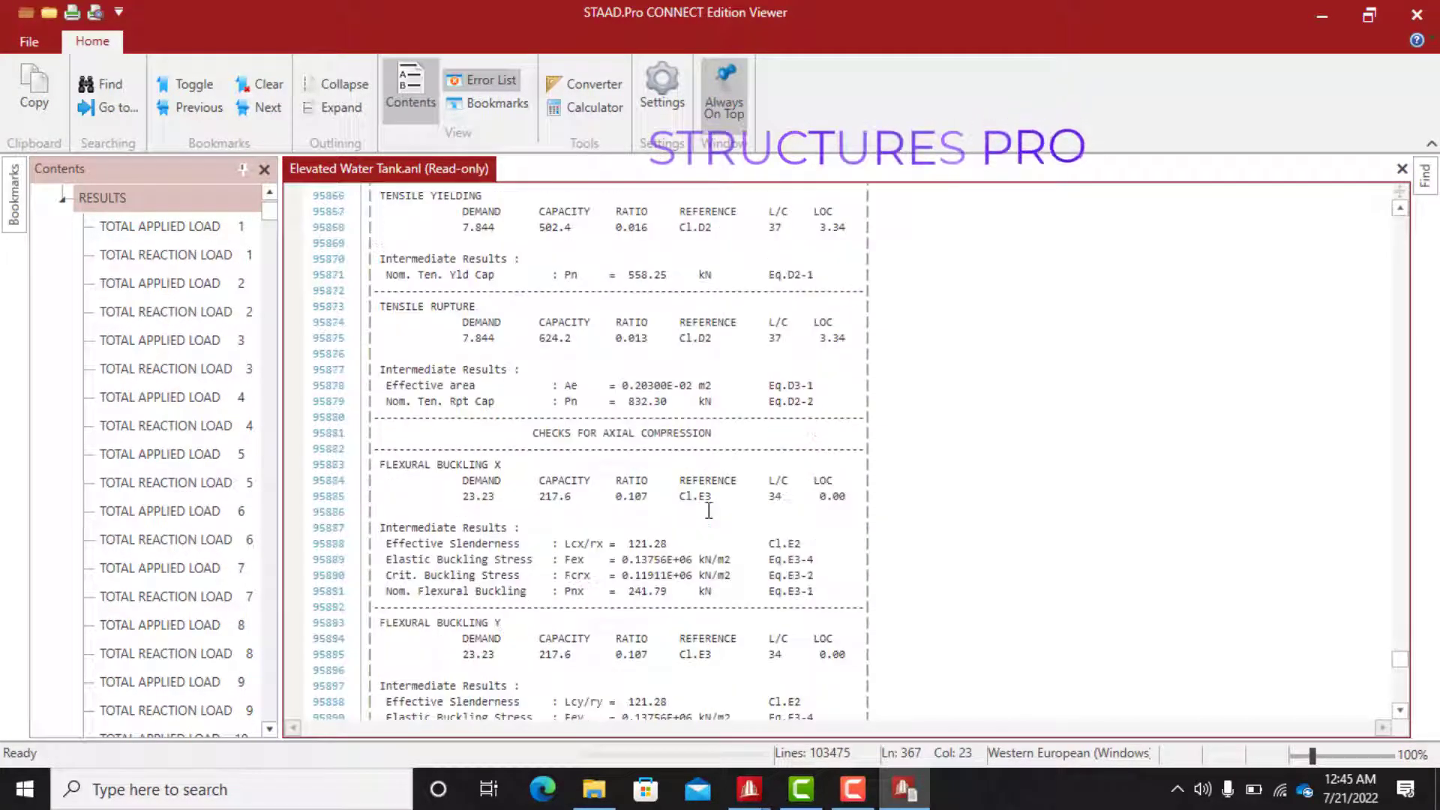
scroll(709, 510, down, 20)
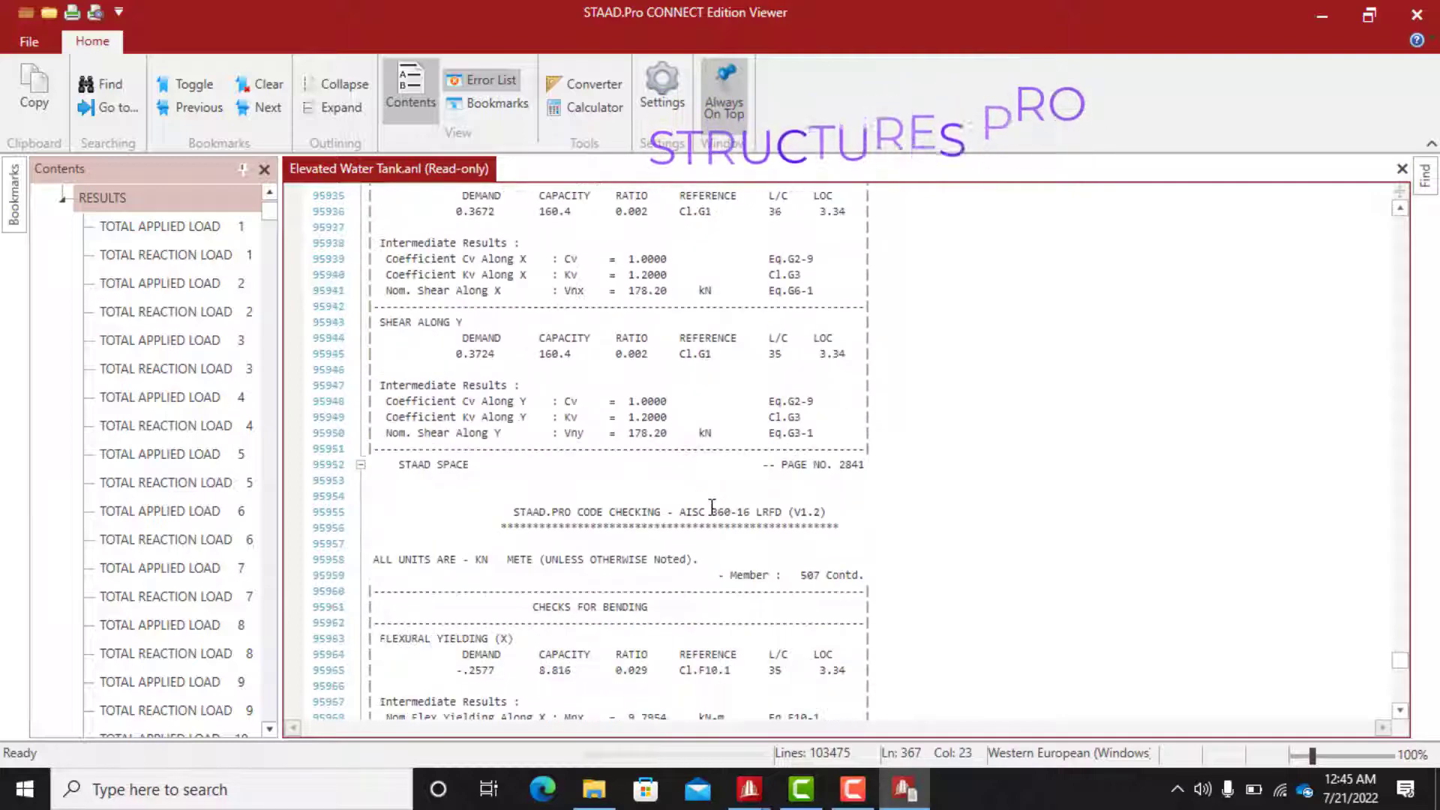
scroll(717, 497, down, 20)
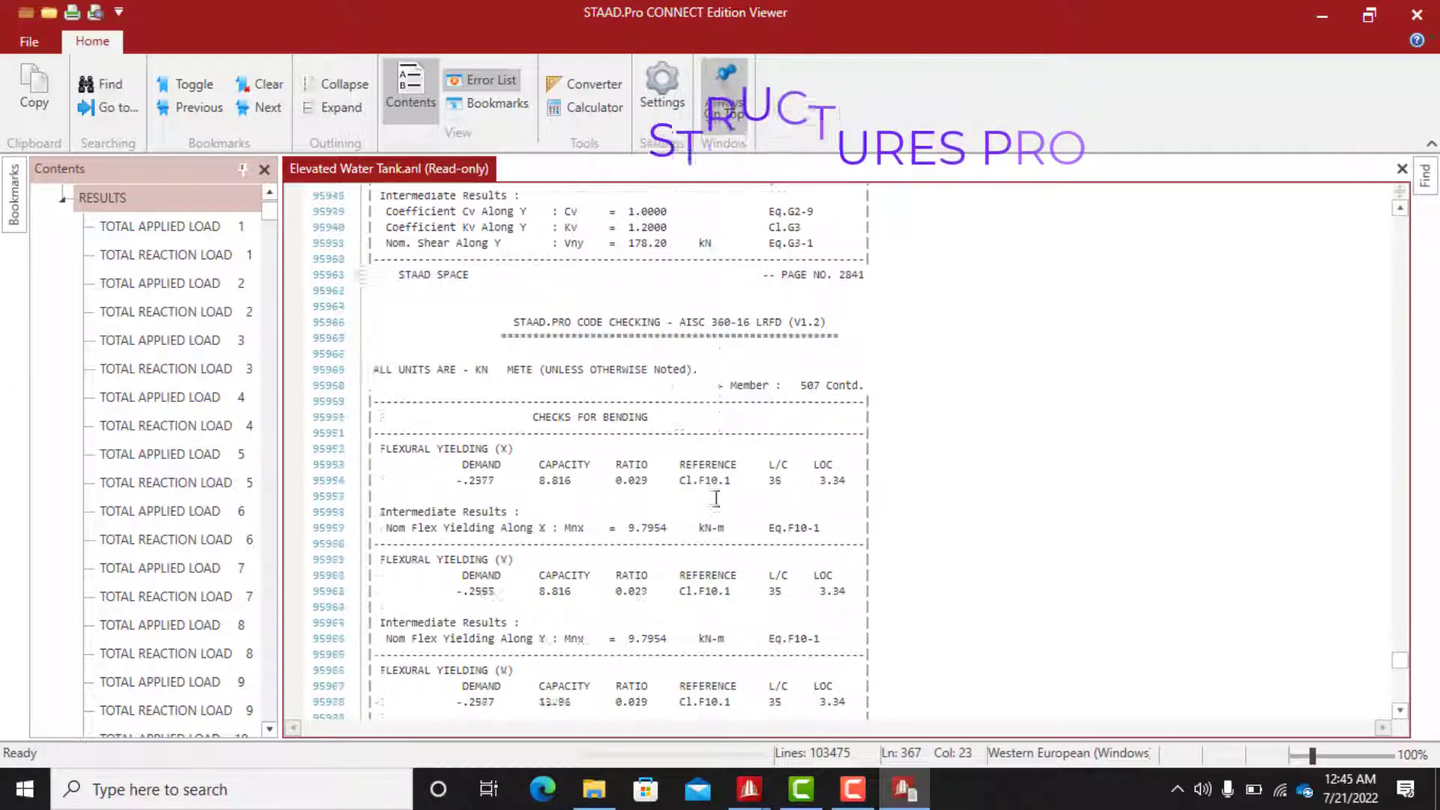
scroll(717, 497, down, 5)
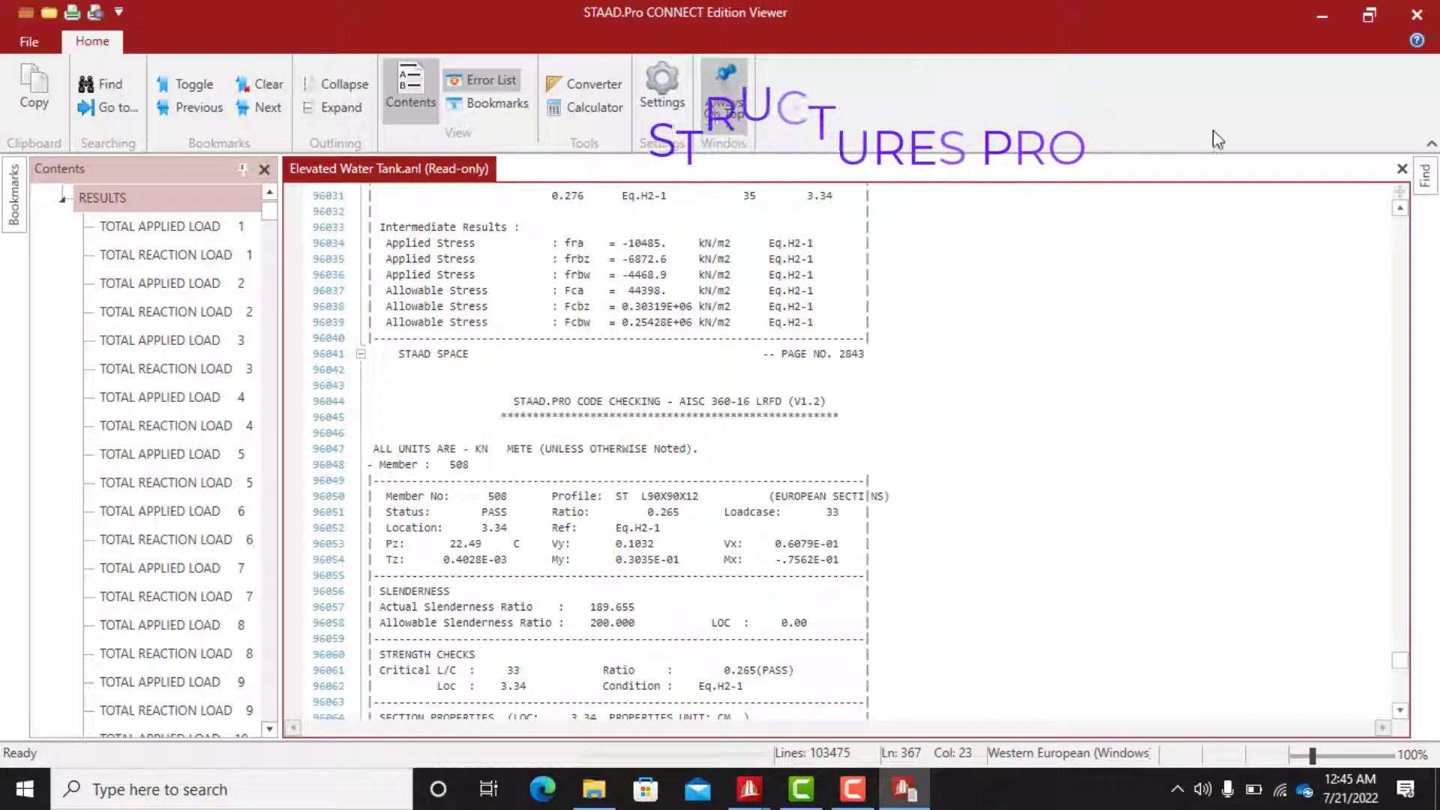
click(1402, 168)
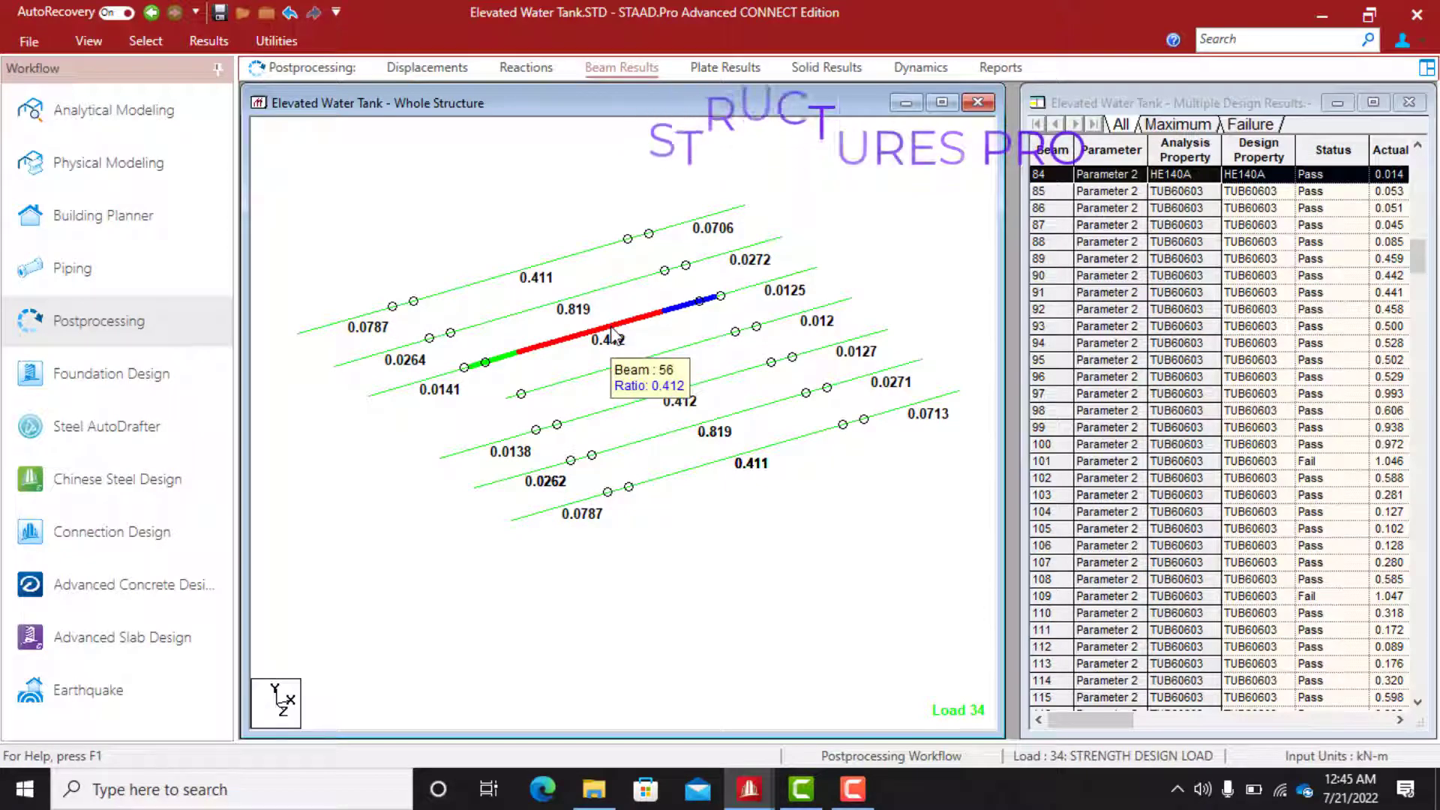
mouse_move(606, 371)
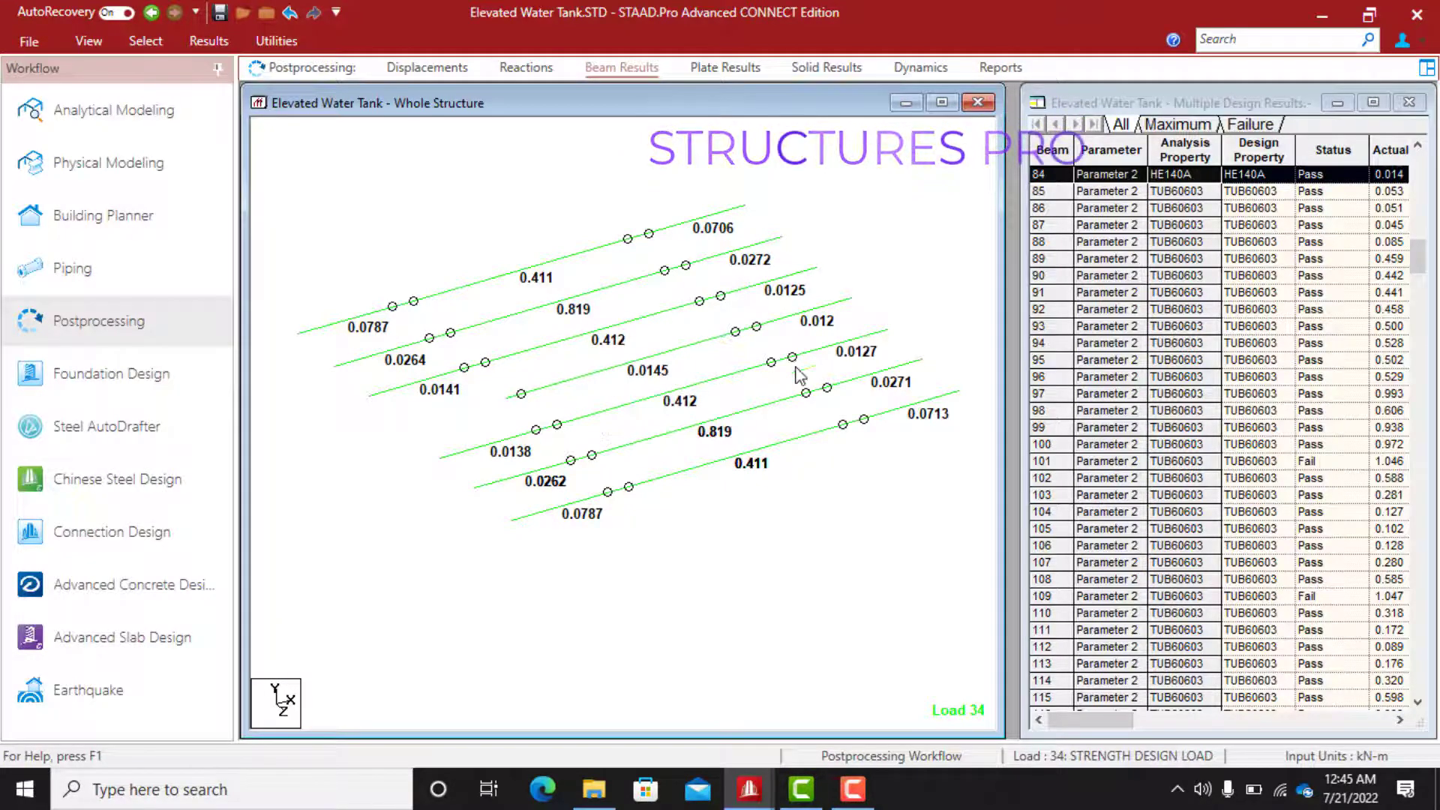
scroll(1117, 368, up, 10)
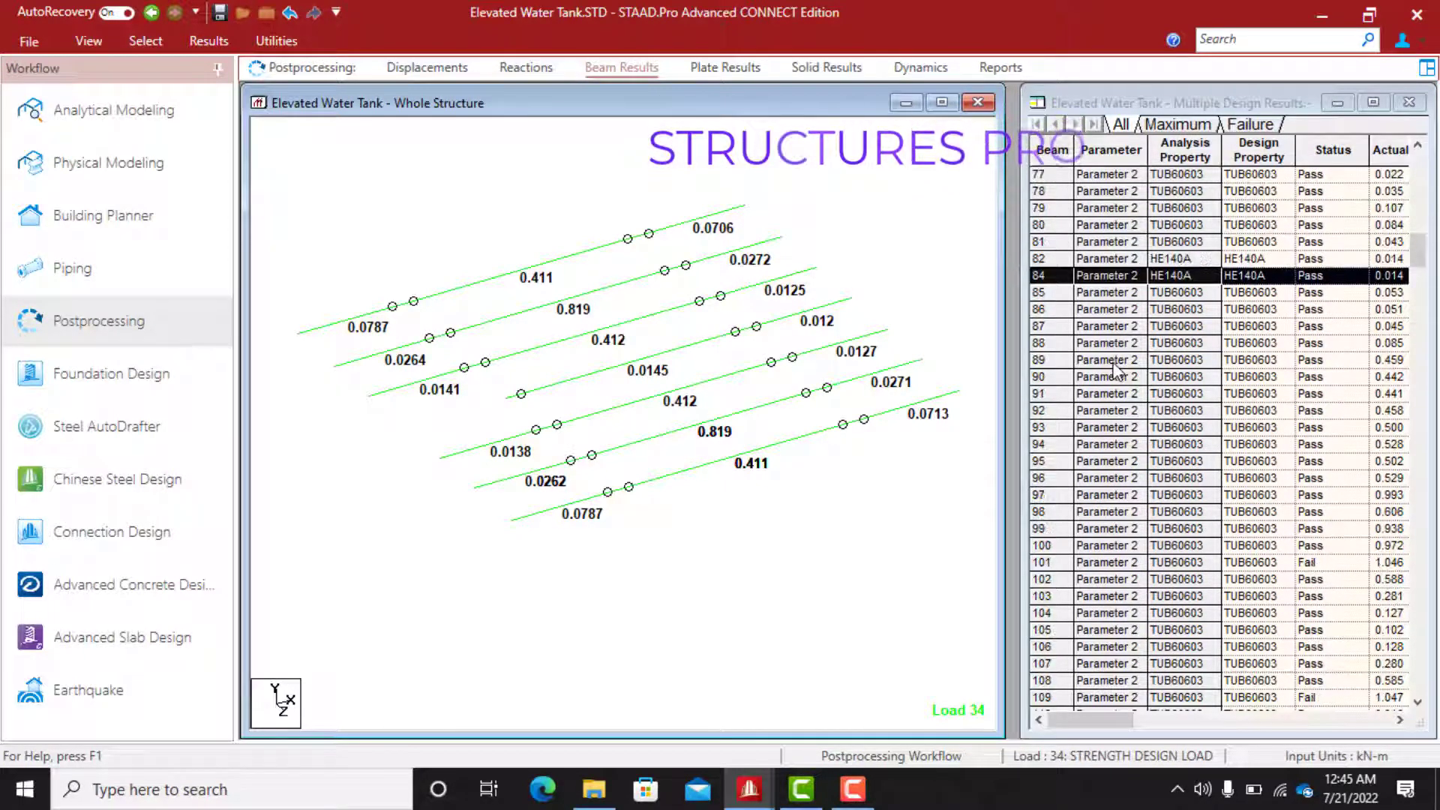
scroll(1095, 367, up, 5)
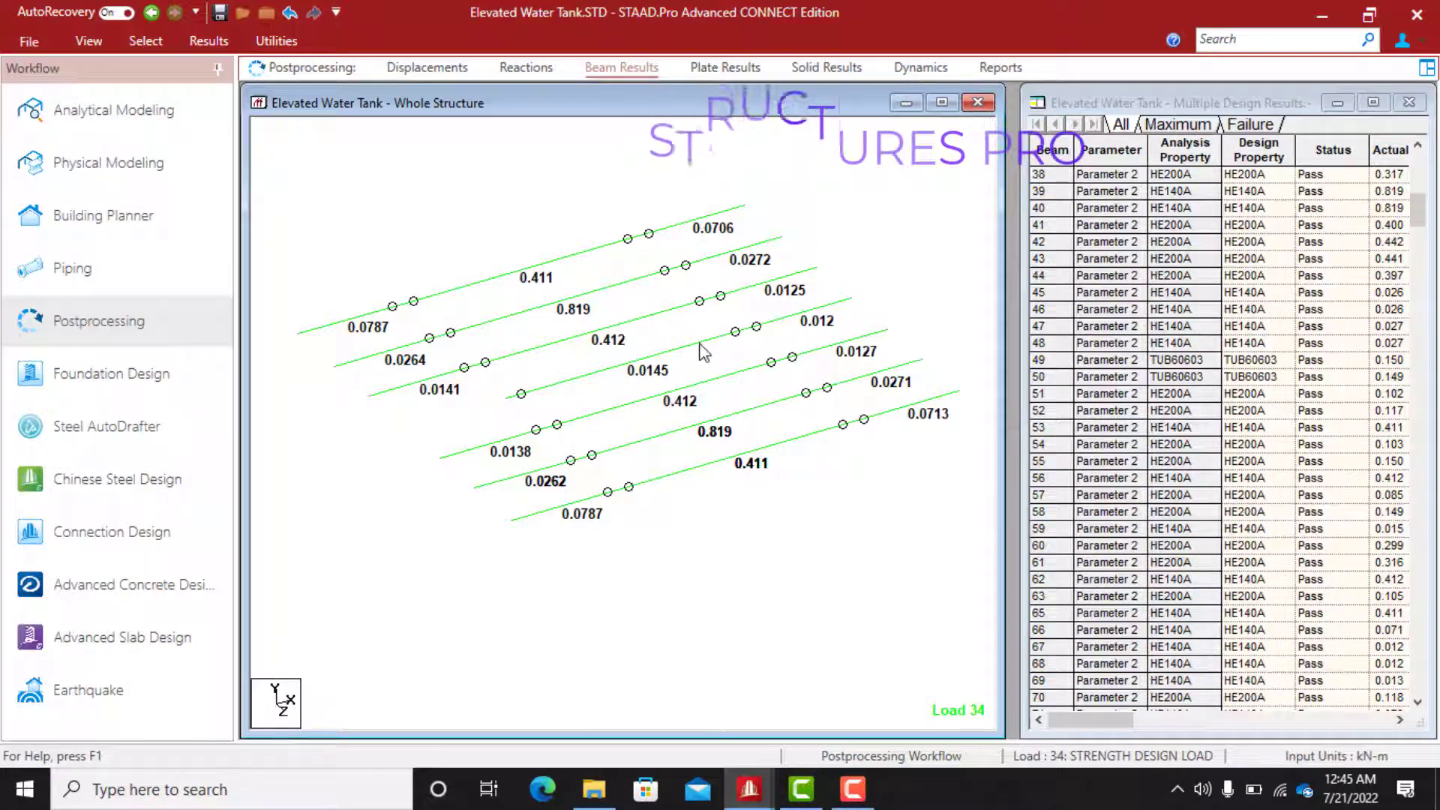
mouse_move(703, 345)
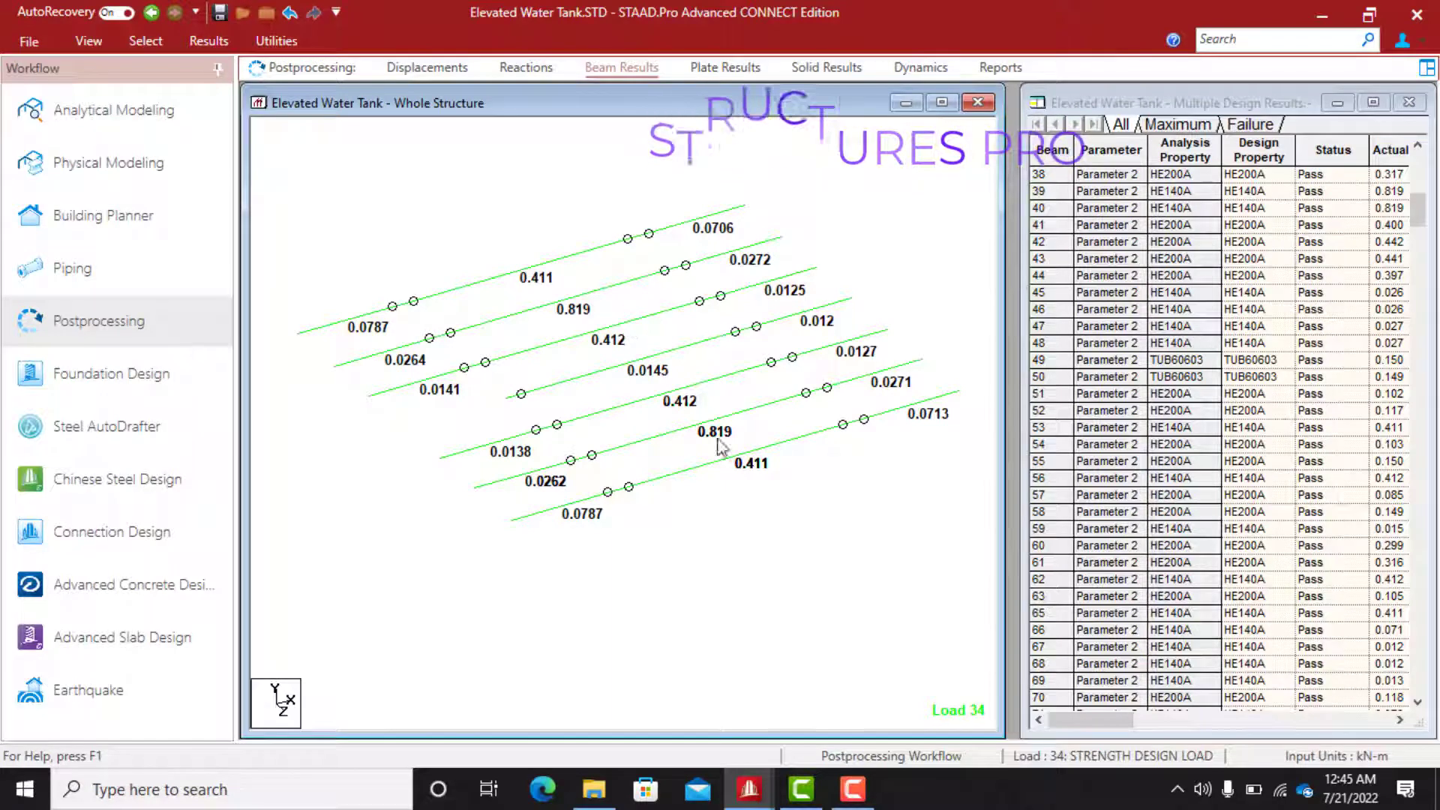
mouse_move(746, 469)
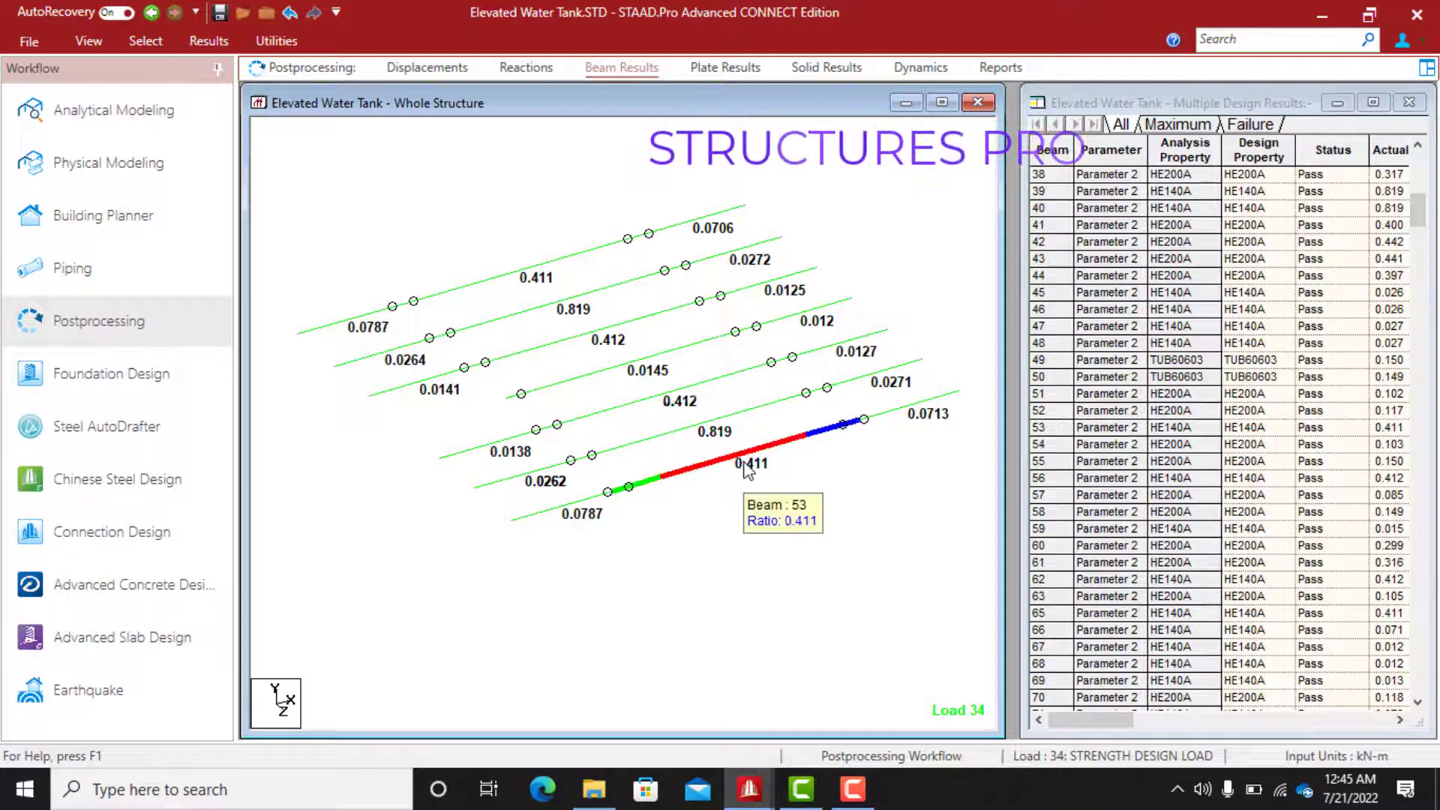